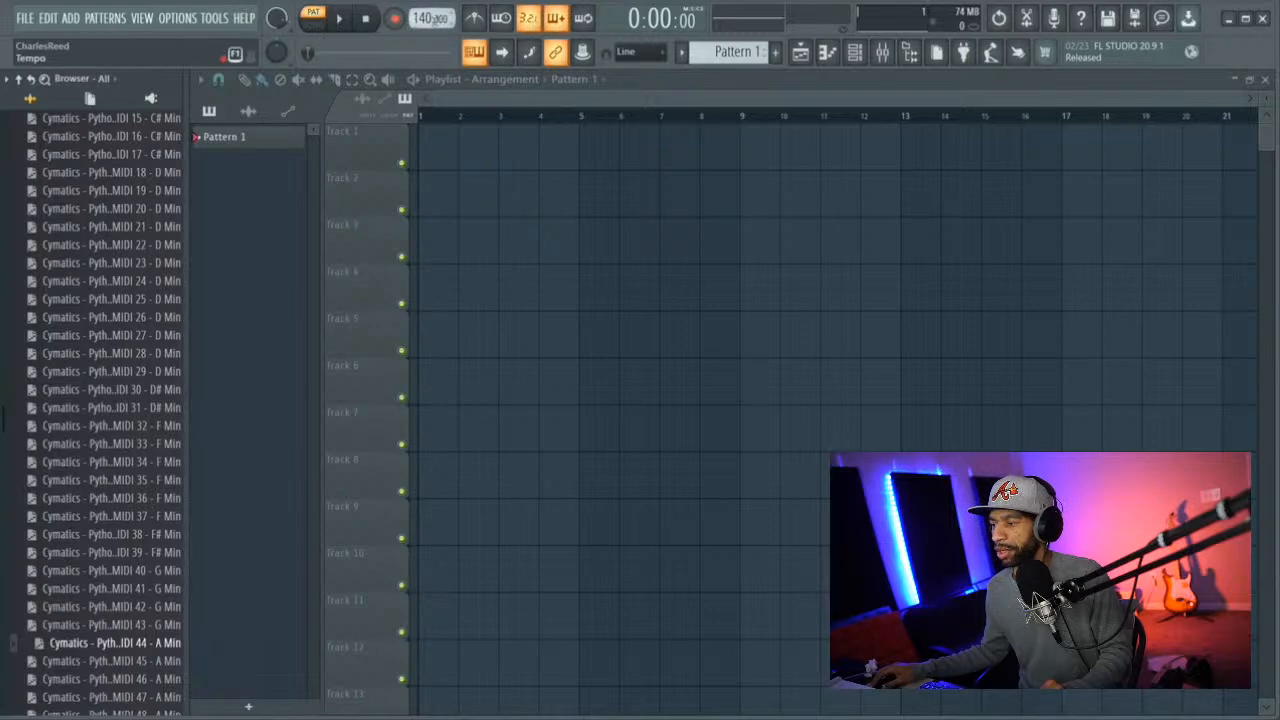
Set the project tempo to 88 BPM
scroll(430, 18, "down", 2)
scroll(430, 18, "down", 15)
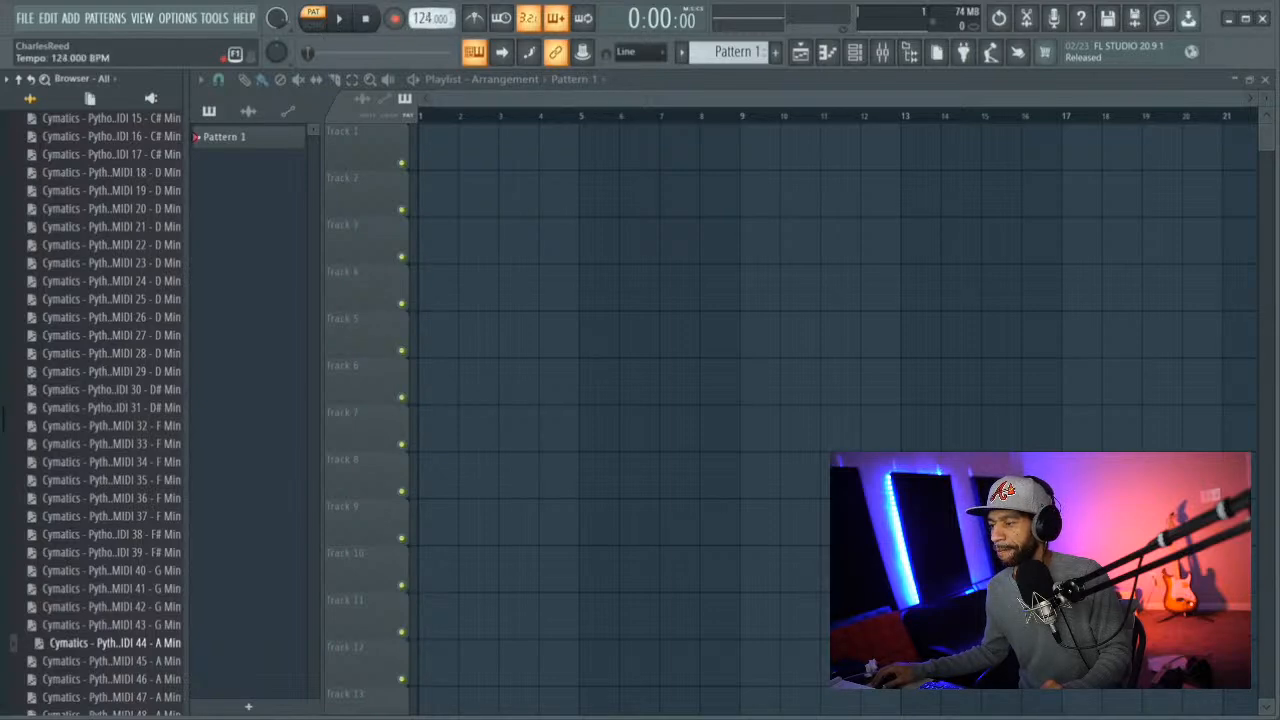
scroll(430, 18, "down", 9)
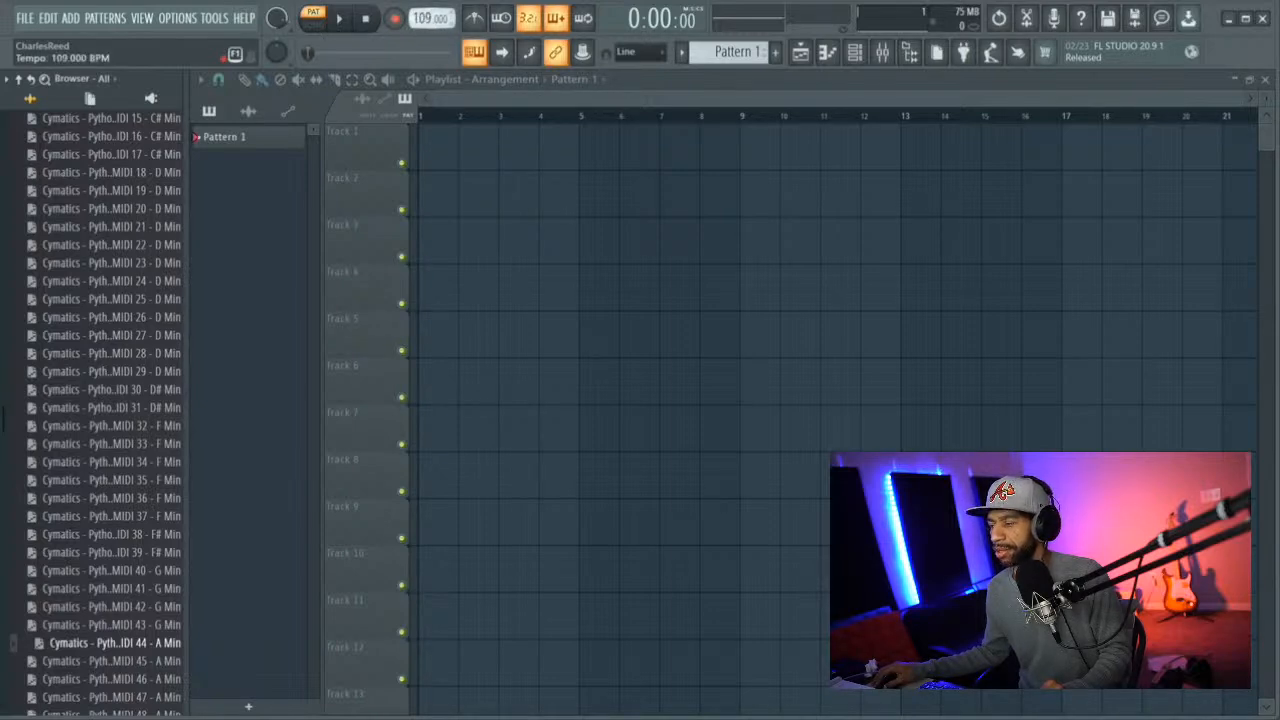
scroll(430, 18, "down", 4)
scroll(430, 18, "down", 6)
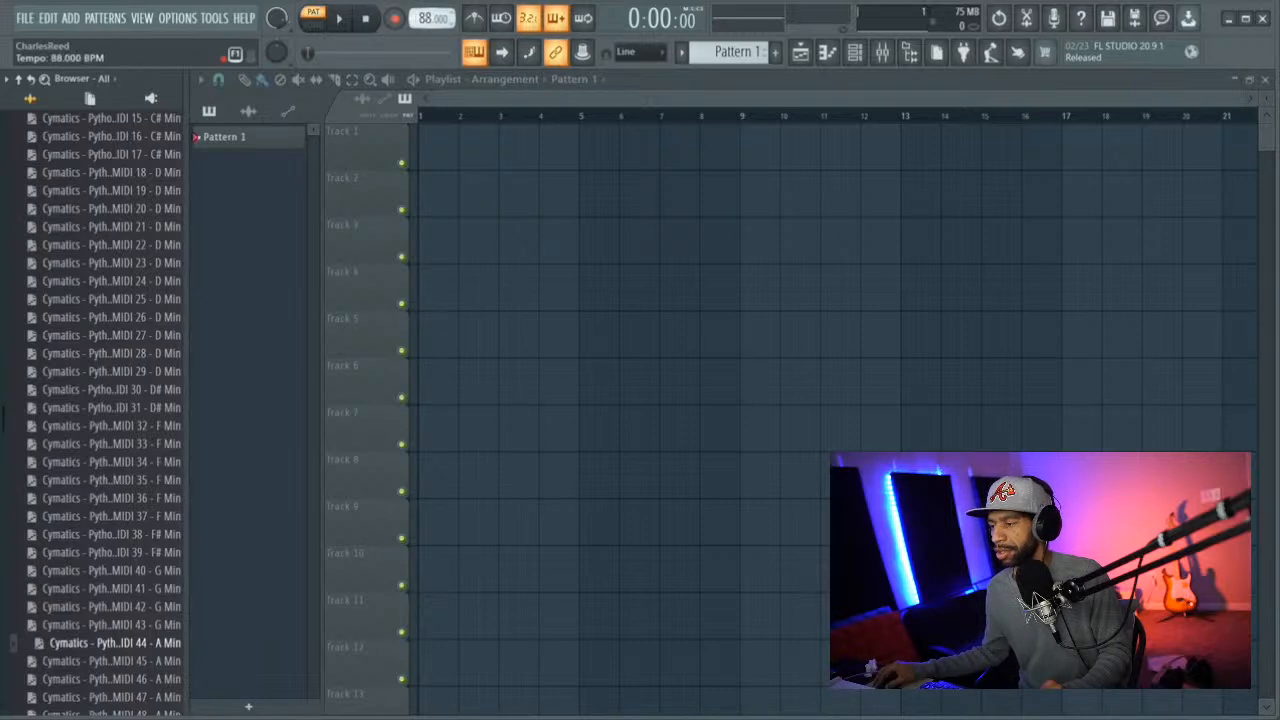
Add a LOVE-FI LITE instrument, start it, and load its Jazzy Space preset
left_click(72, 18)
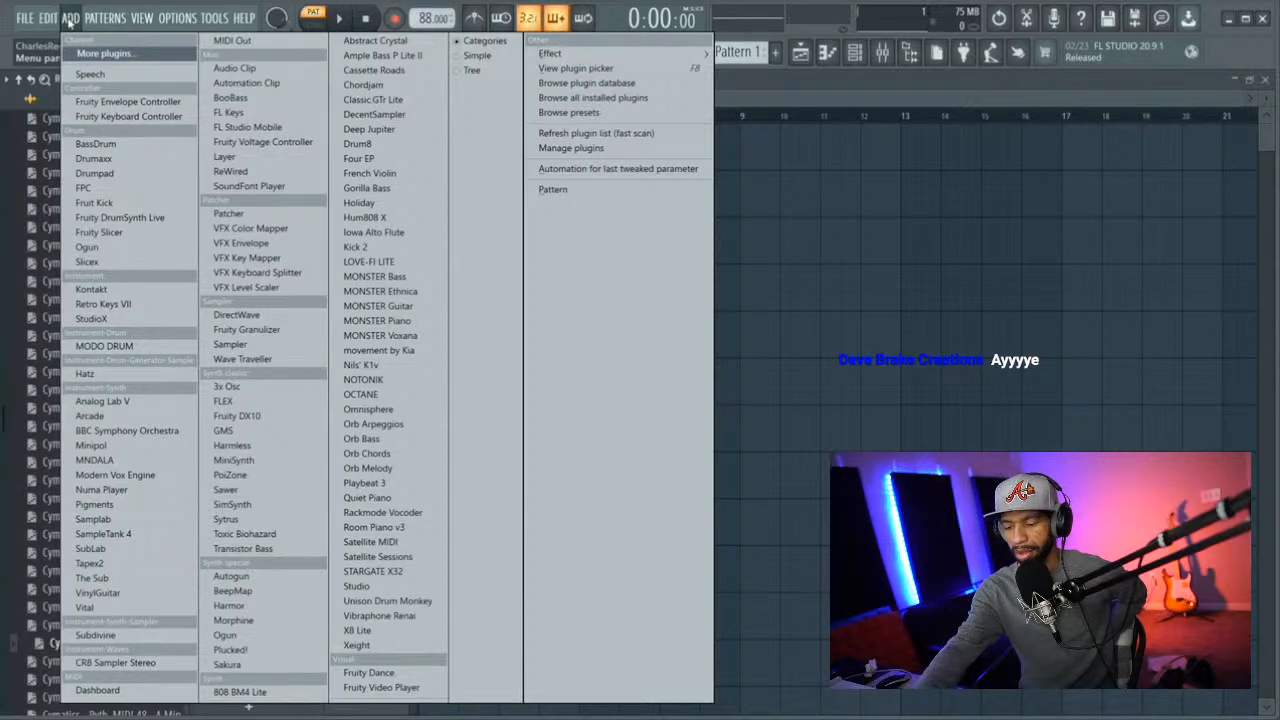
key("XF86AudioRaiseVolume")
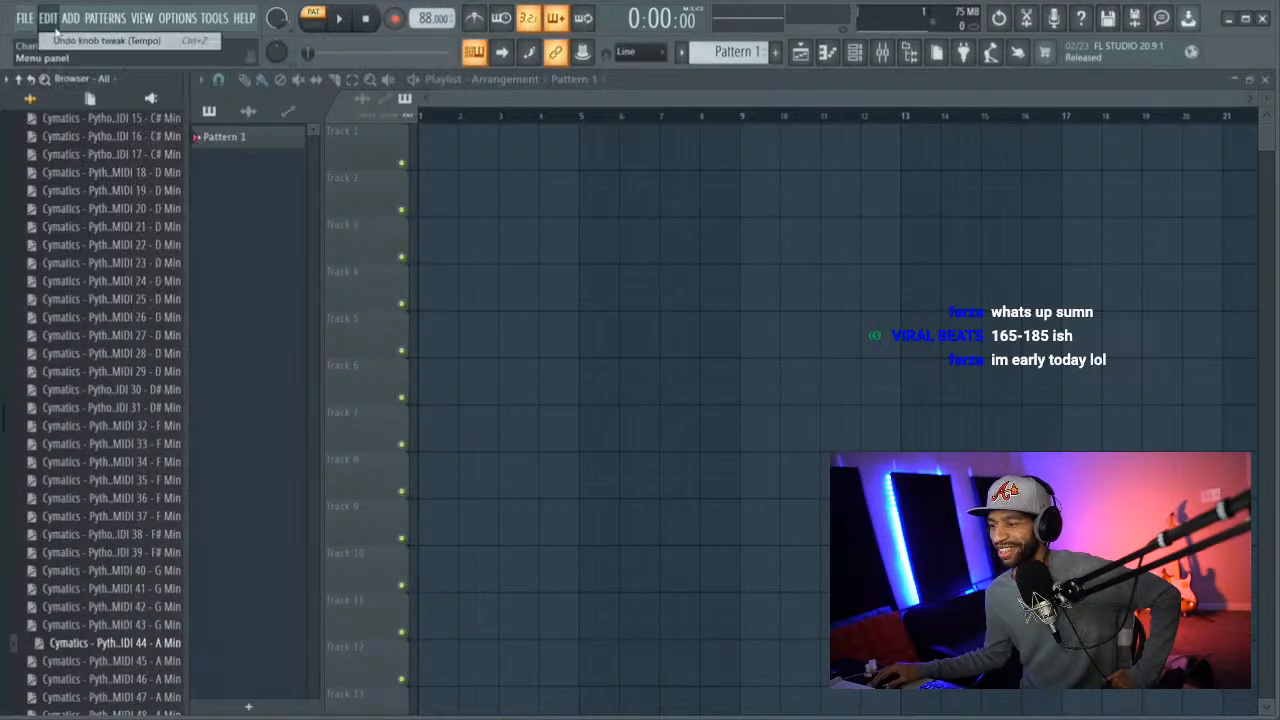
left_click(70, 18)
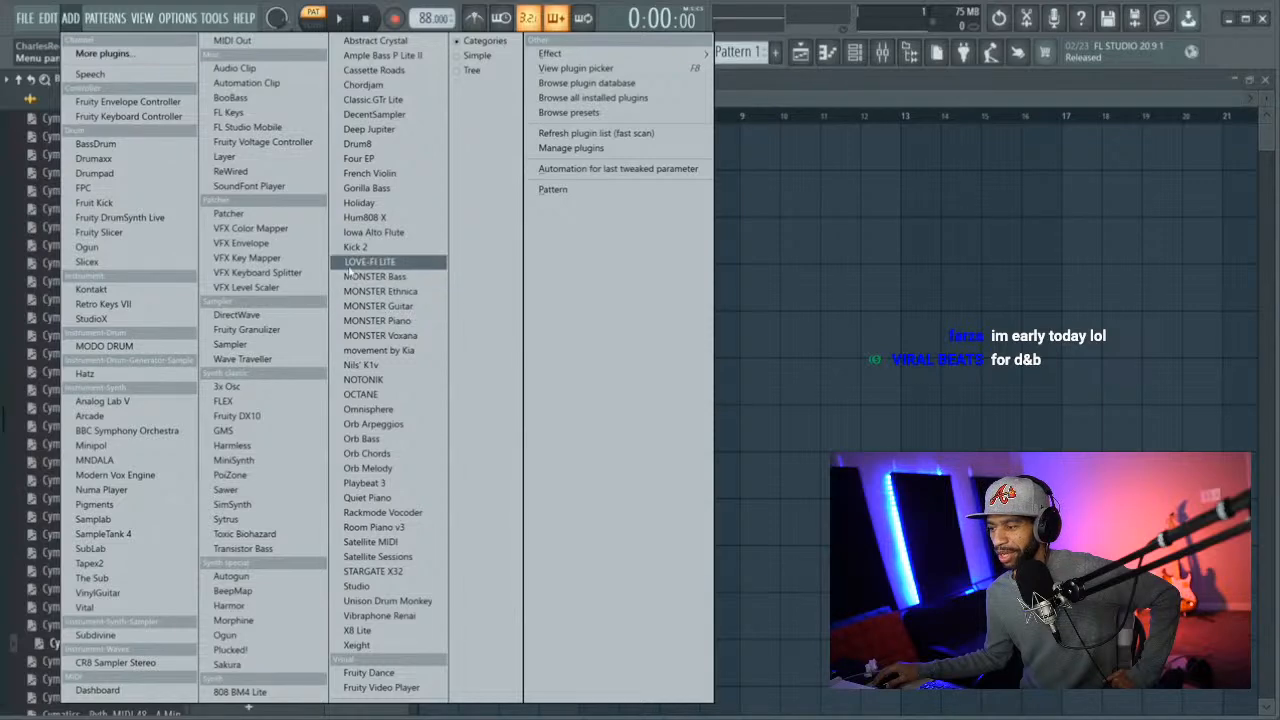
left_click(350, 263)
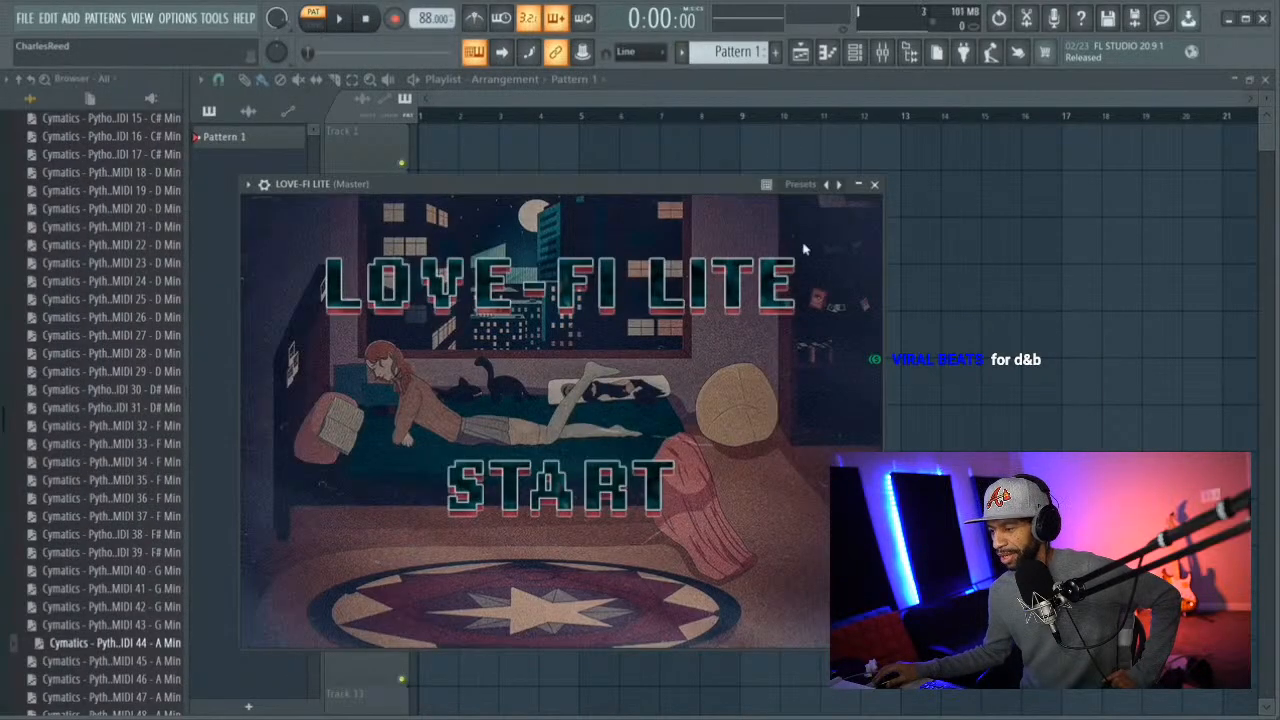
left_click(587, 492)
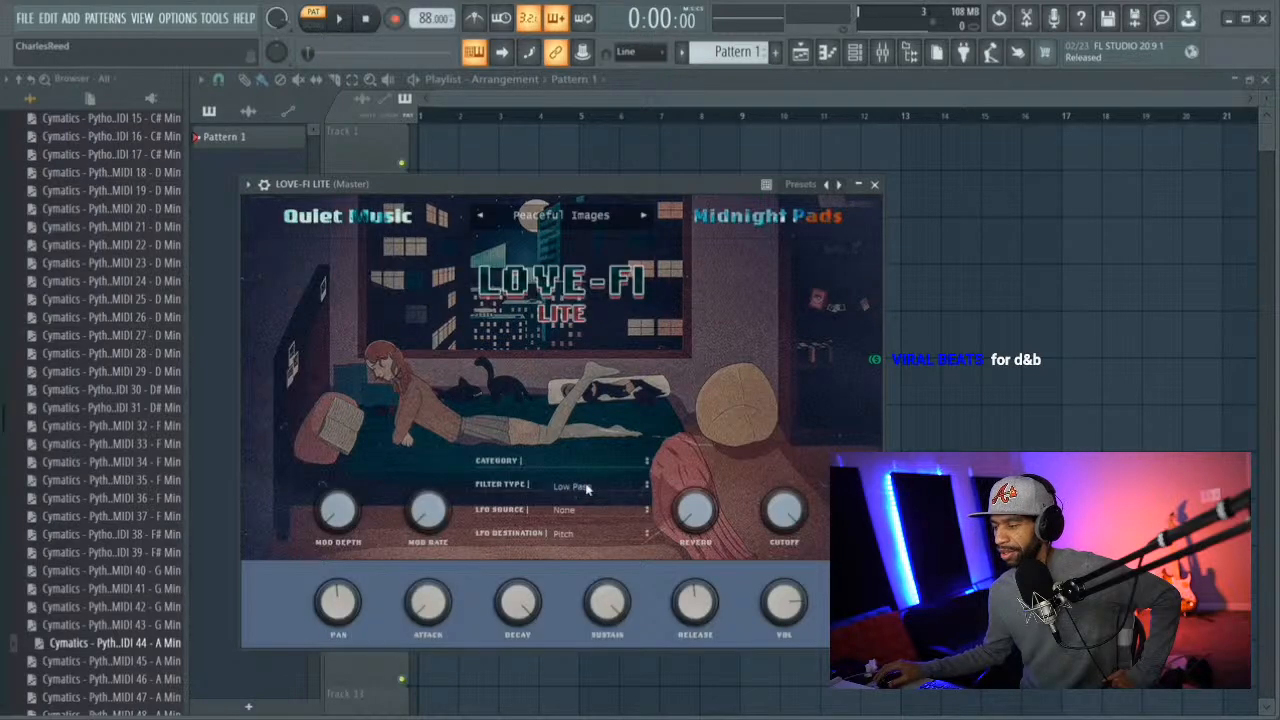
left_click(582, 218)
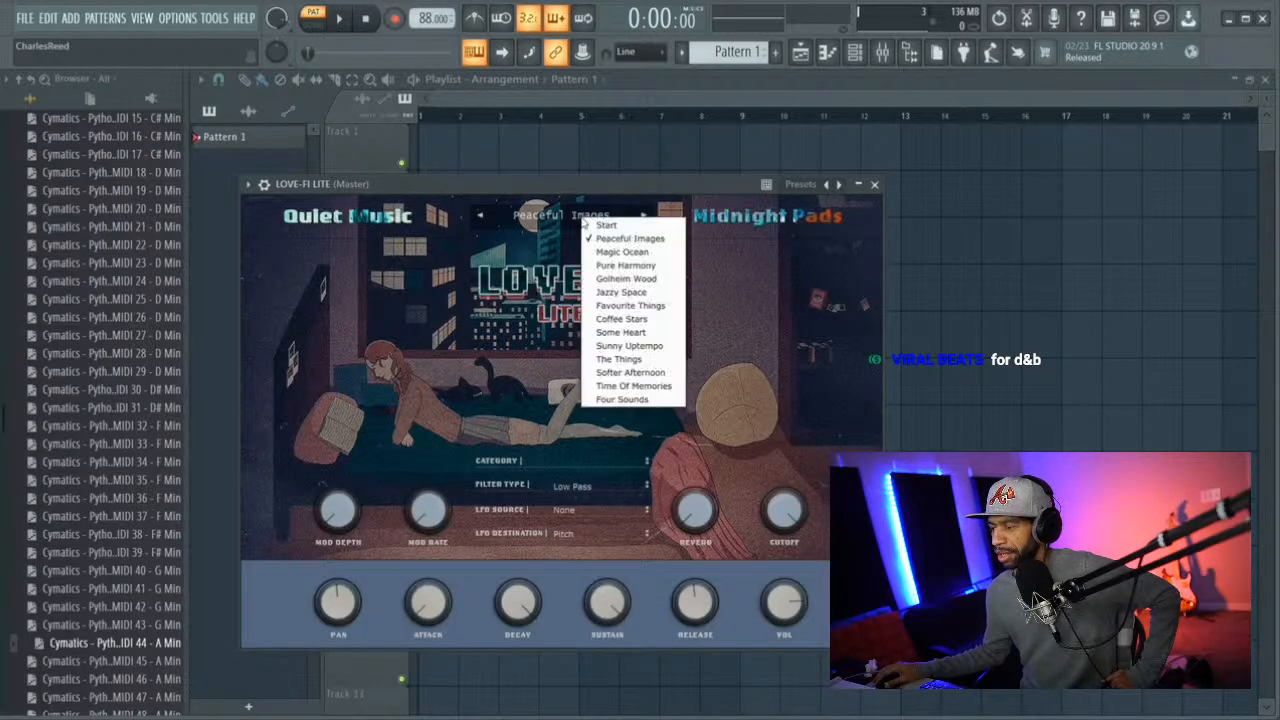
left_click(616, 292)
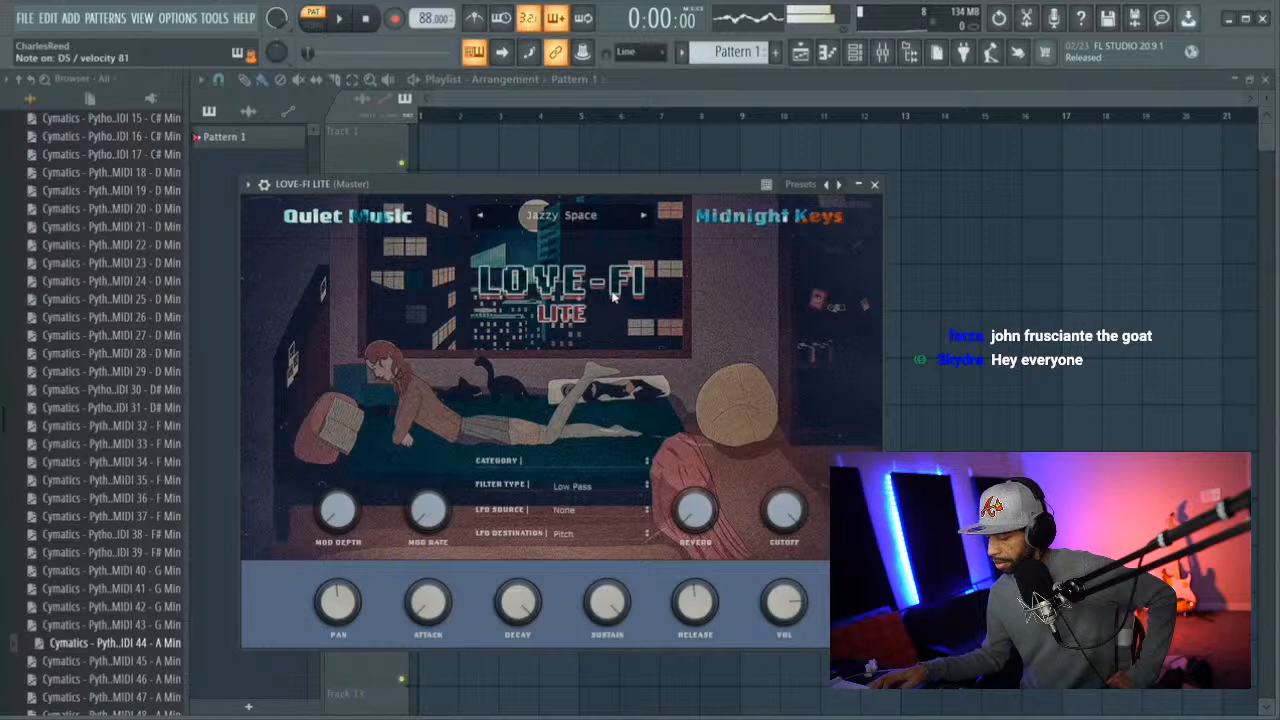
In the LOVE-FI LITE piano roll, draw a one-bar F5, A5, C6 and E6 chord in bar 1 and slice it at beat 4
left_click(830, 54)
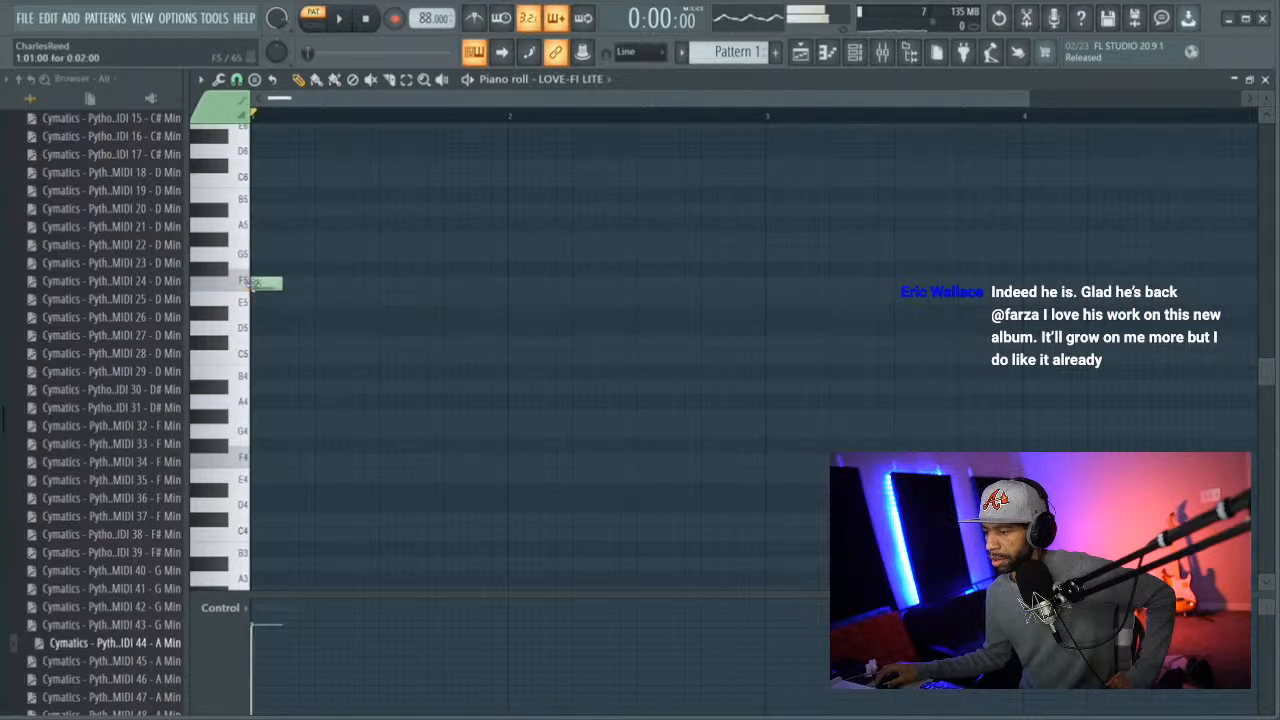
left_click_drag(282, 285, 432, 291)
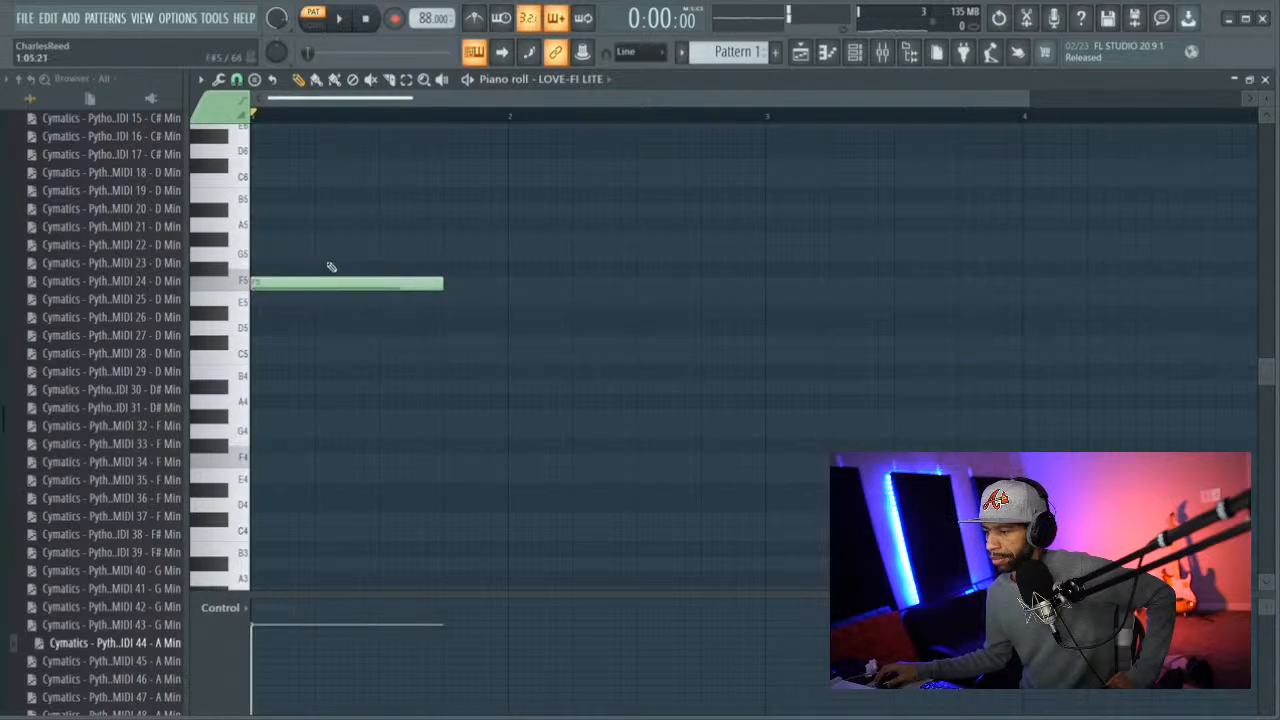
left_click(257, 226)
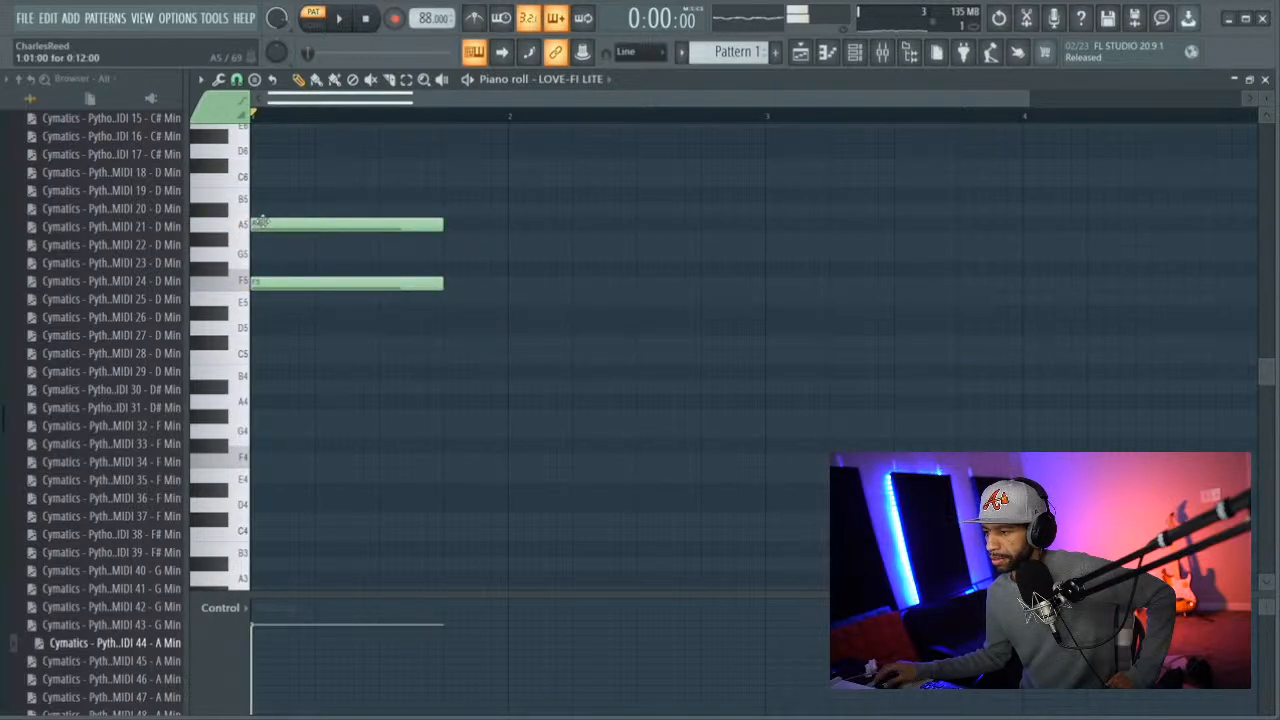
scroll(264, 224, "up", 3)
left_click(258, 270)
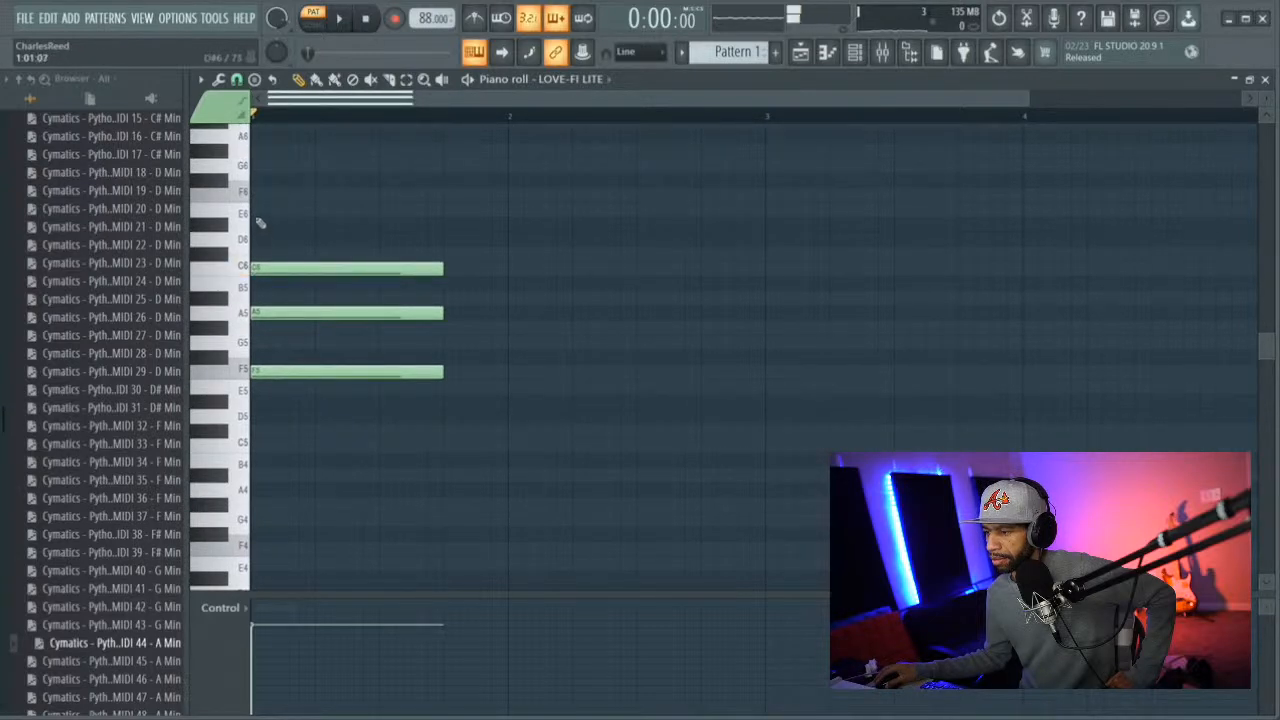
left_click(258, 211)
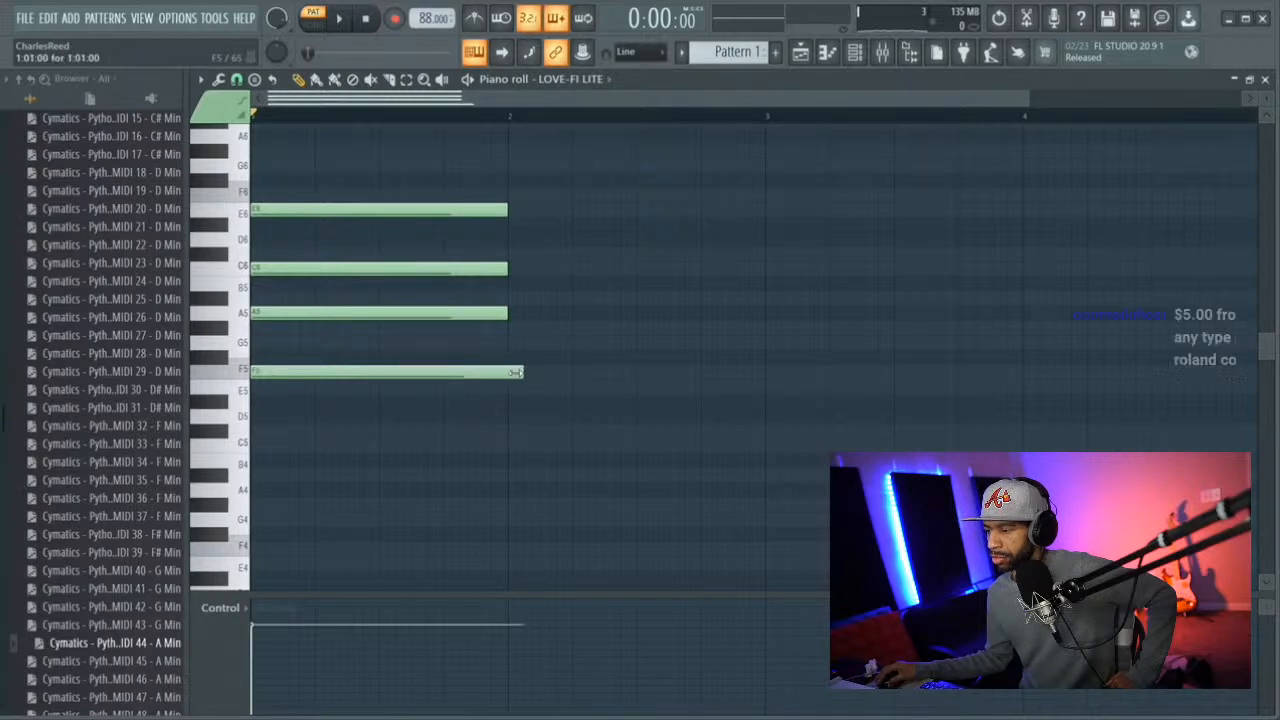
left_click_drag(517, 372, 511, 375)
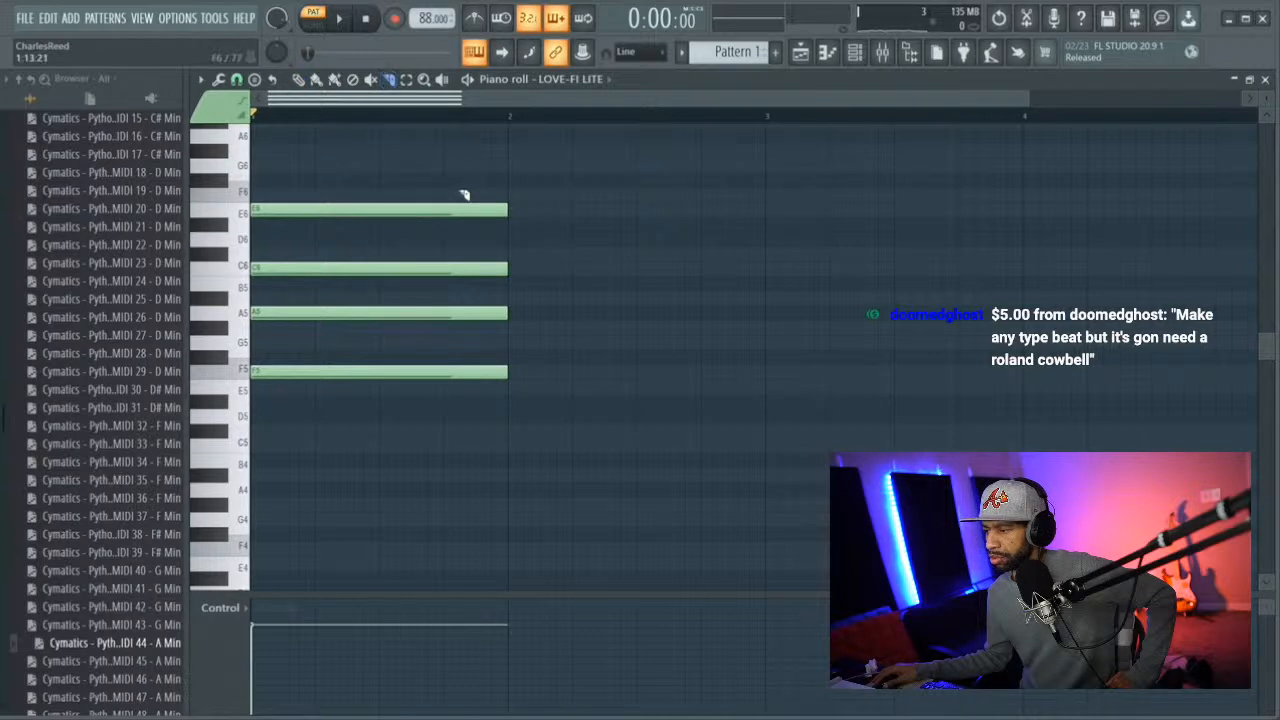
left_click_drag(461, 390, 456, 401)
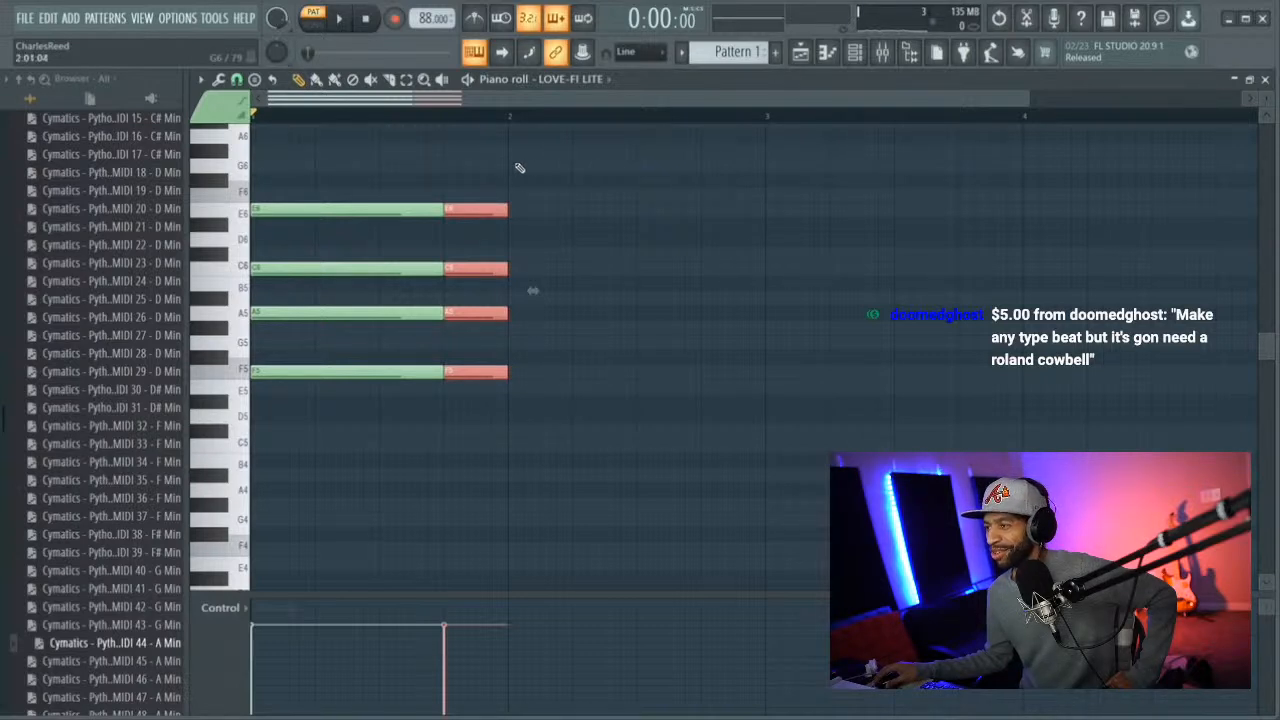
Draw a one-bar chord in bar 2 with the notes D5, F5, A5 and C6
left_click(398, 374)
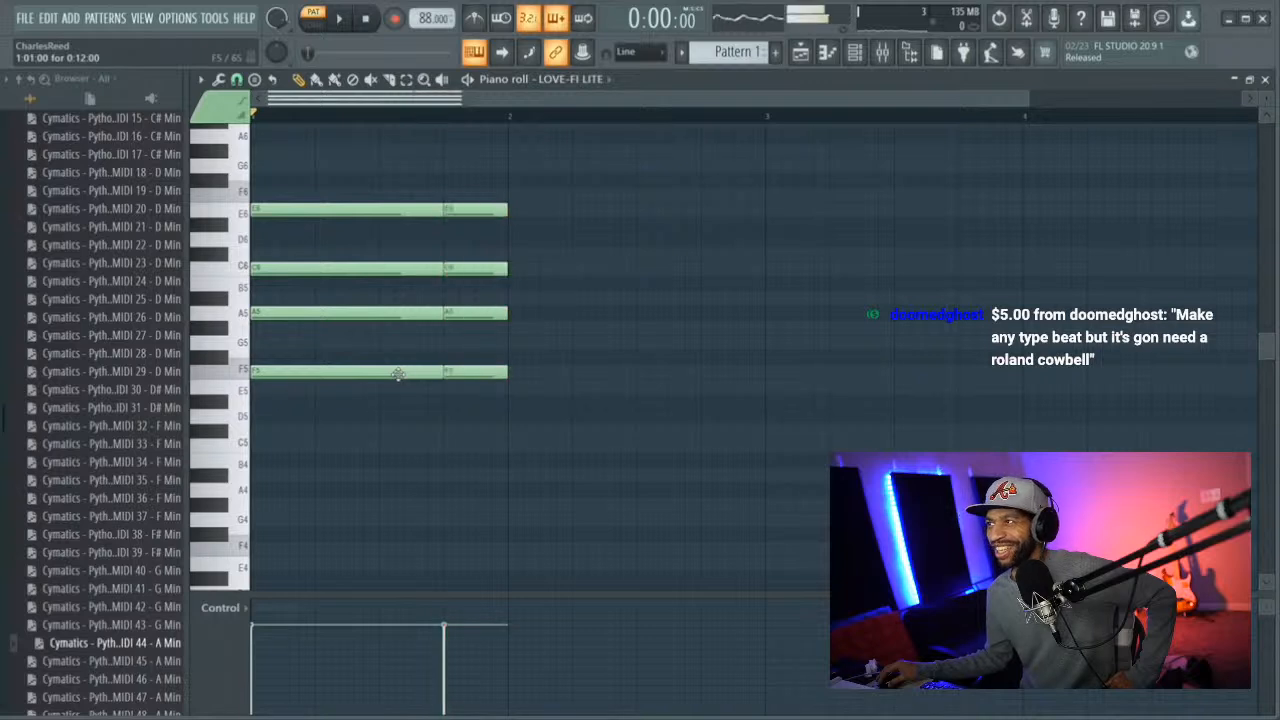
left_click(512, 417)
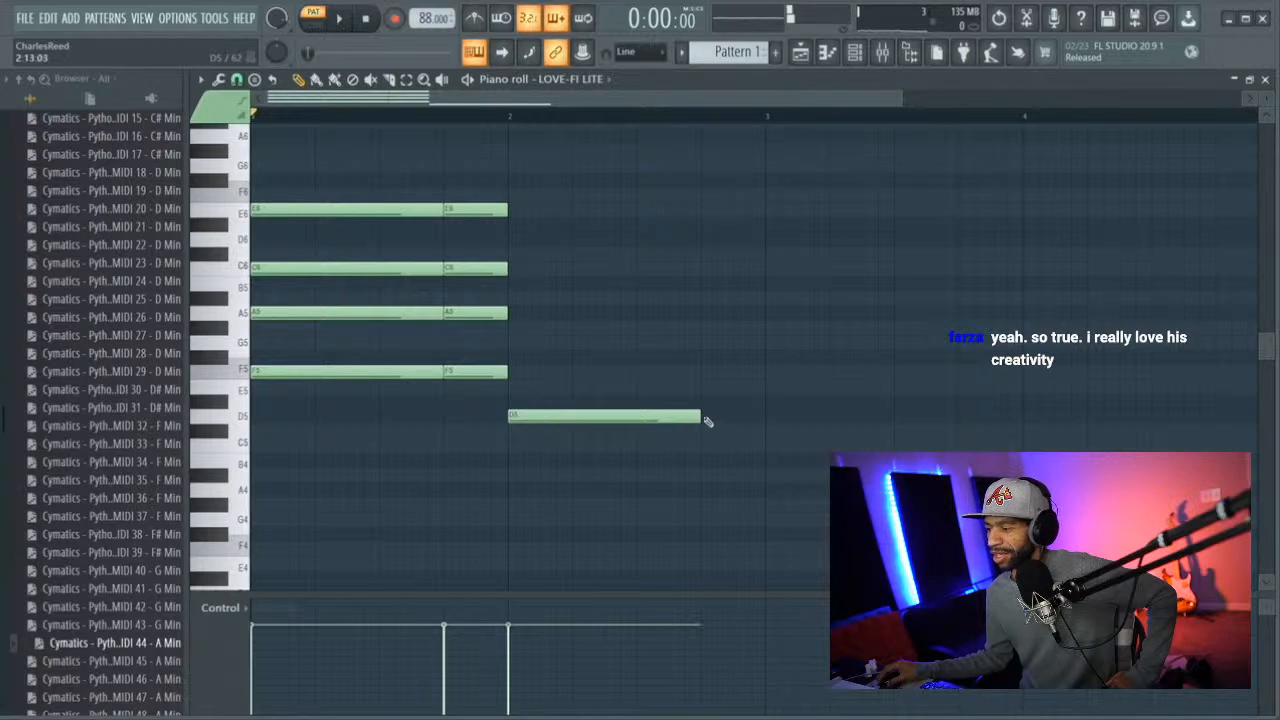
left_click_drag(706, 420, 766, 427)
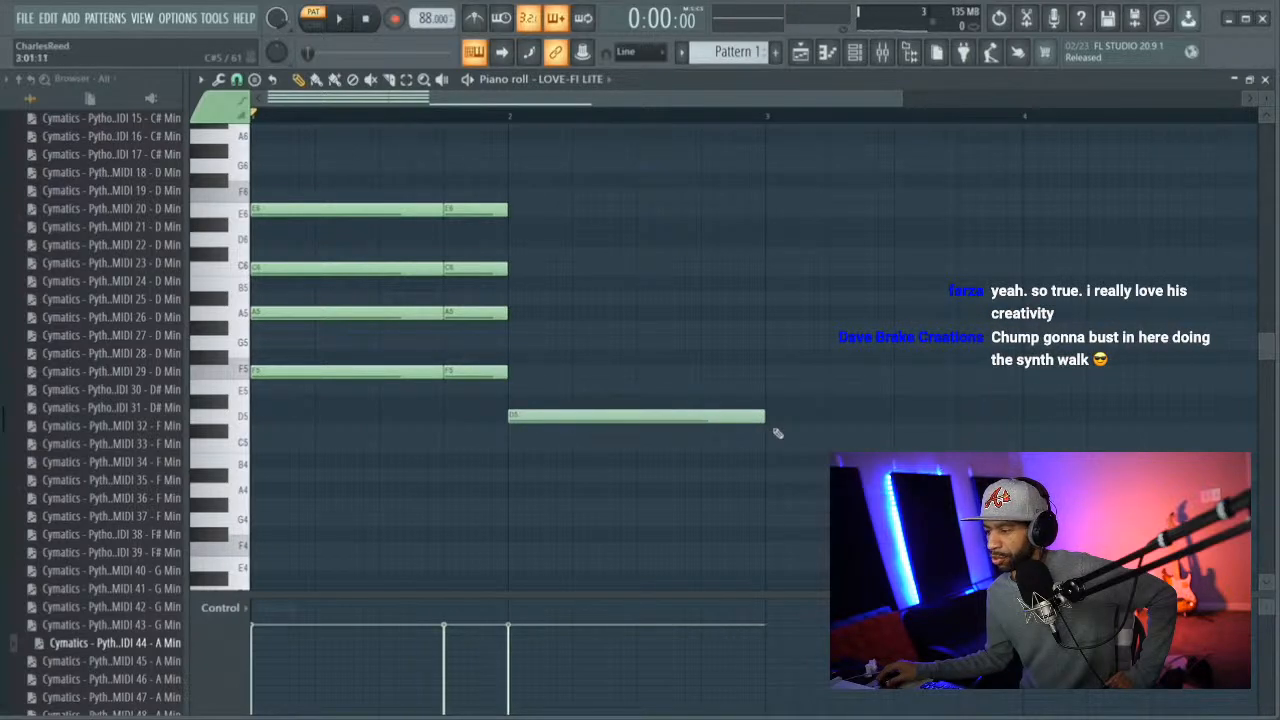
left_click(519, 371)
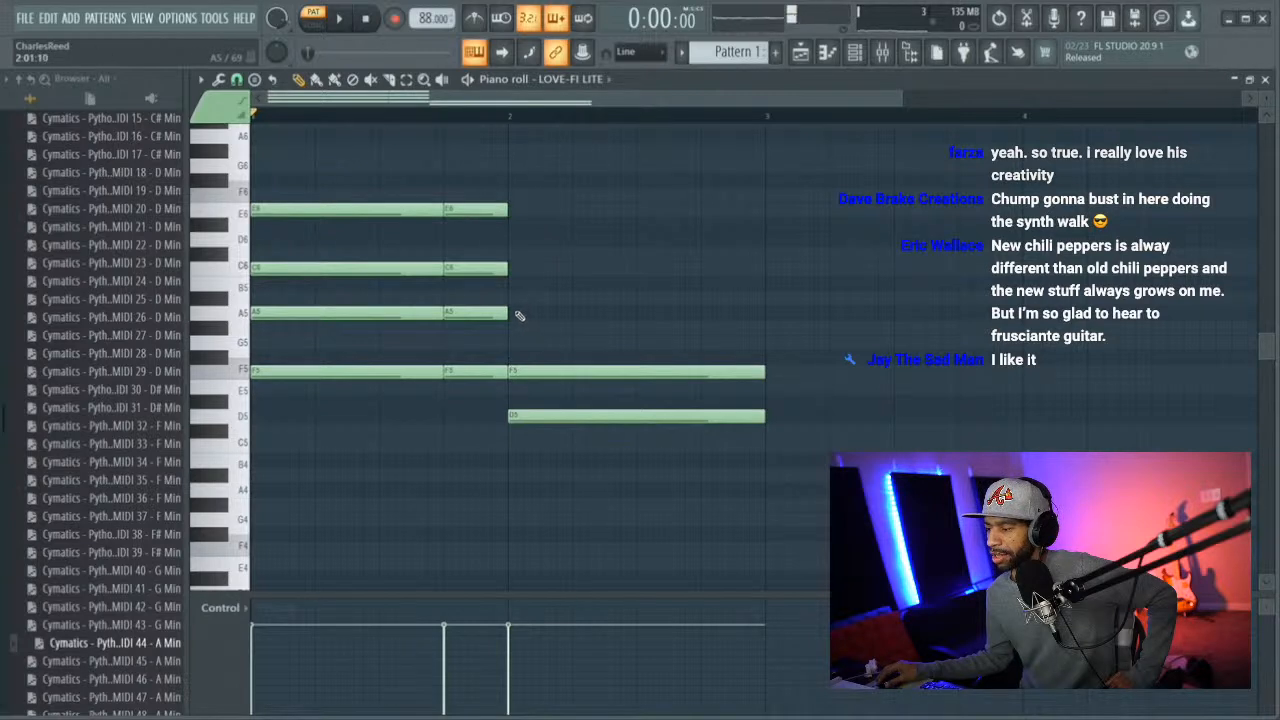
left_click(519, 314)
left_click(519, 270)
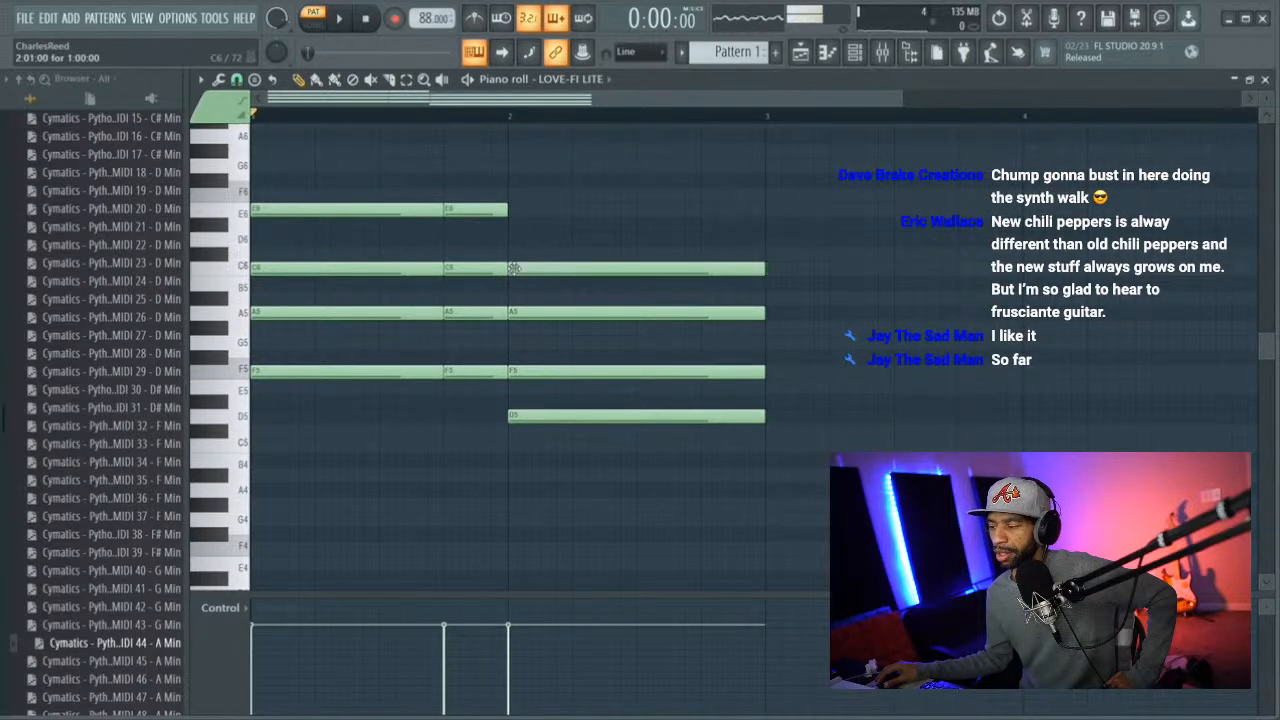
Draw a one-bar chord in bar 3 with the notes F5, A5, C6 and E6
left_click(774, 373)
left_click(773, 314)
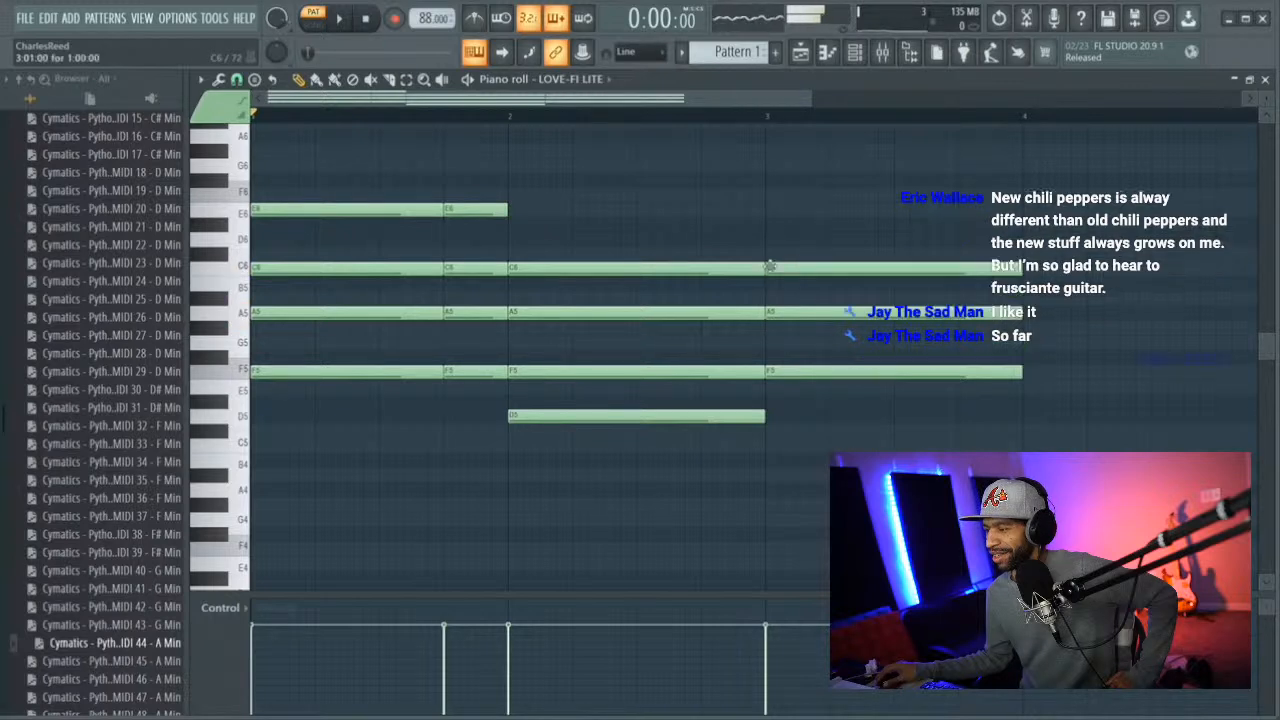
left_click(774, 269)
left_click(773, 211)
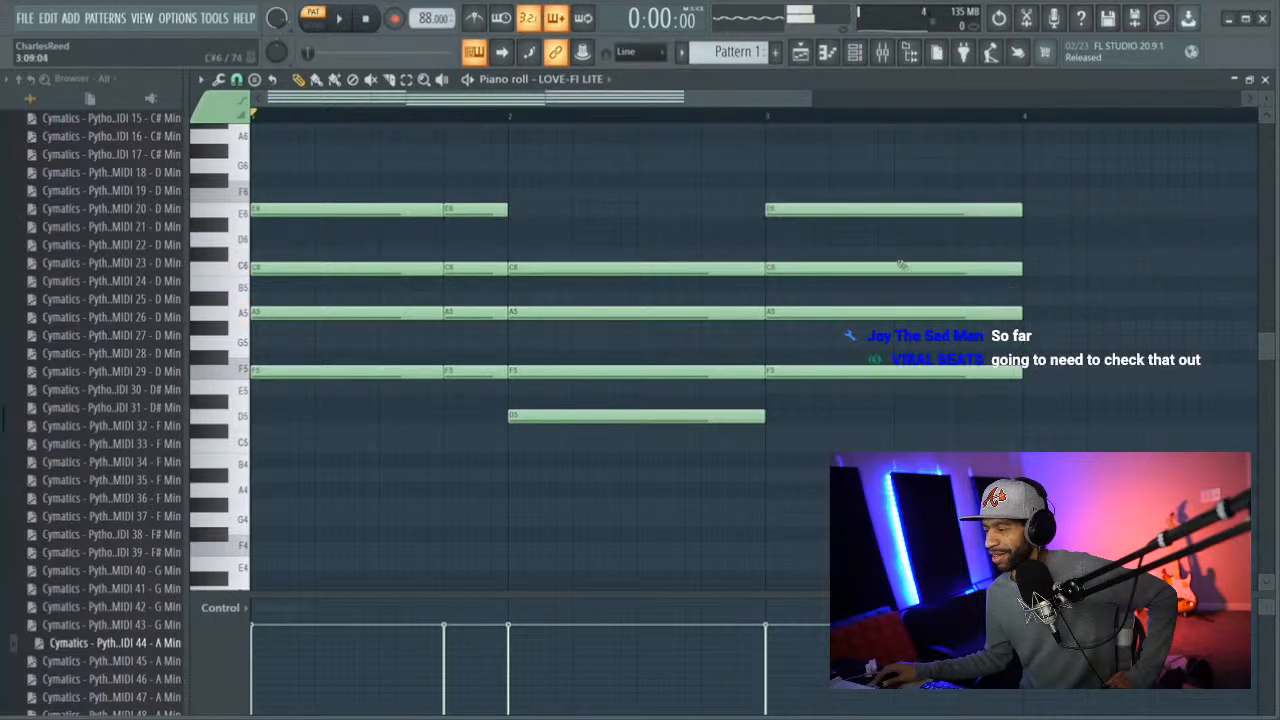
Draw a one-bar chord in bar 4 with the notes C5, E5, G5 and B5
left_click(1038, 432)
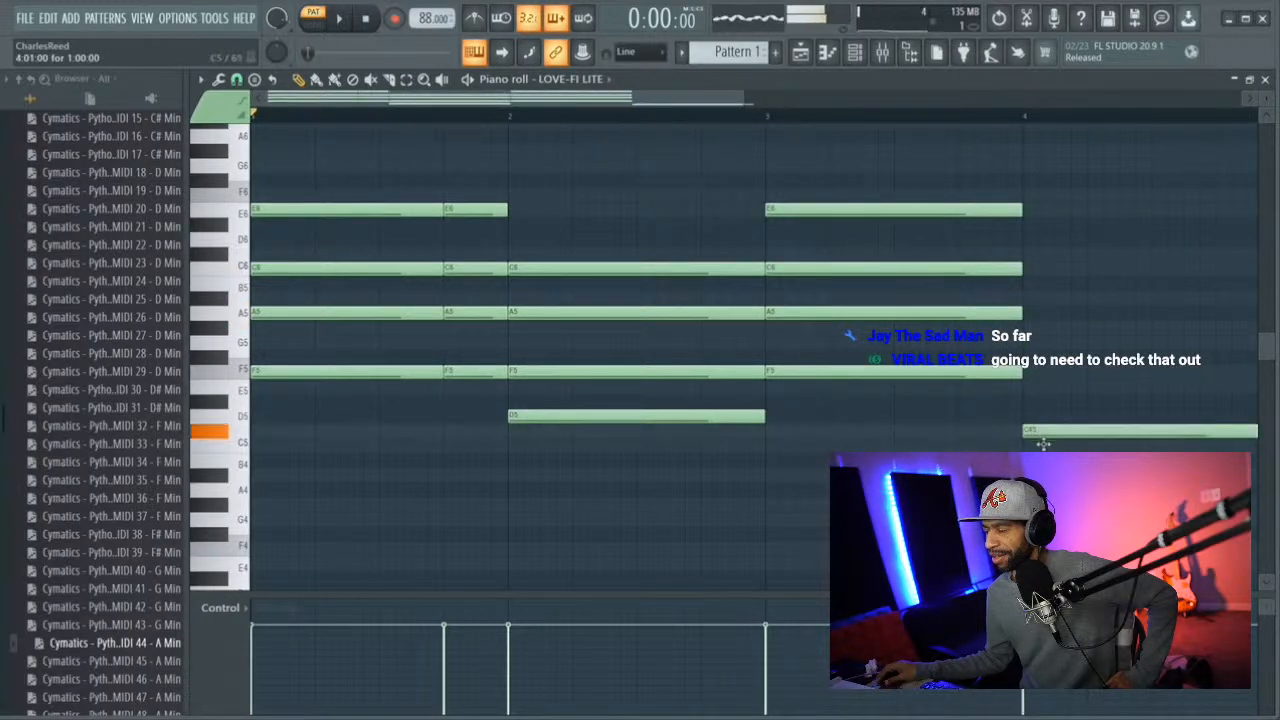
left_click_drag(1043, 443, 1045, 446)
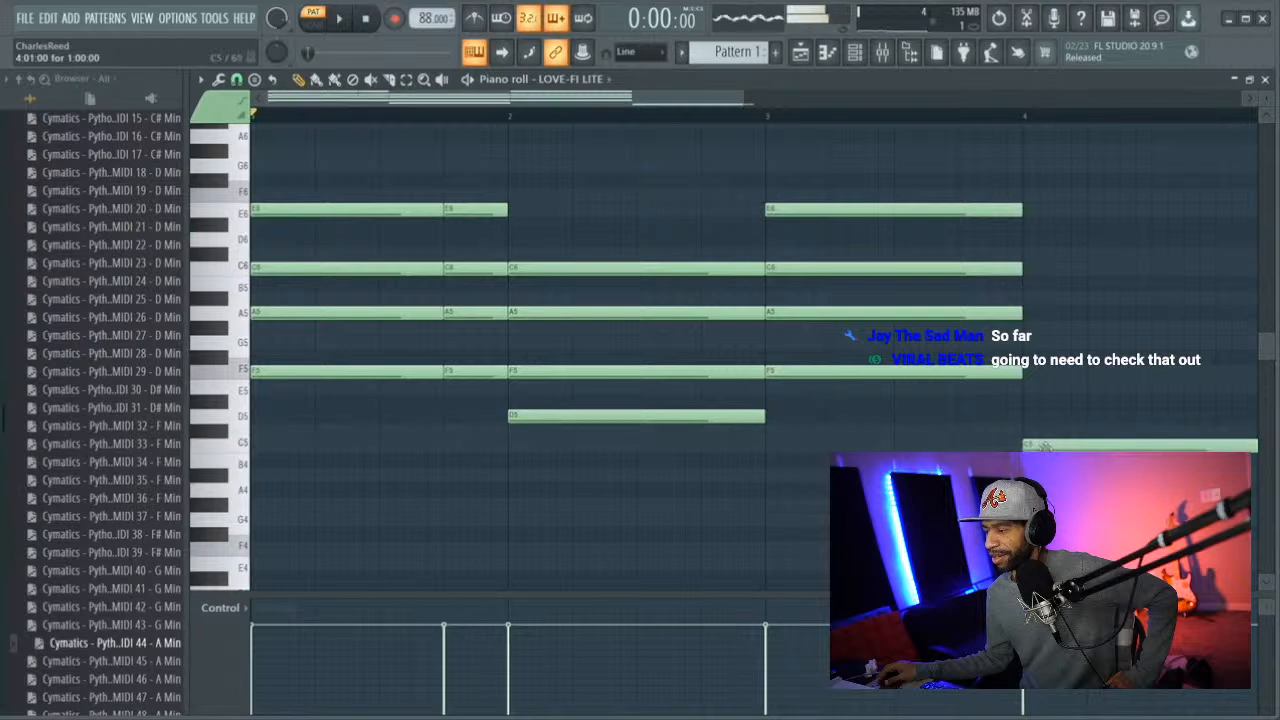
left_click(1026, 388)
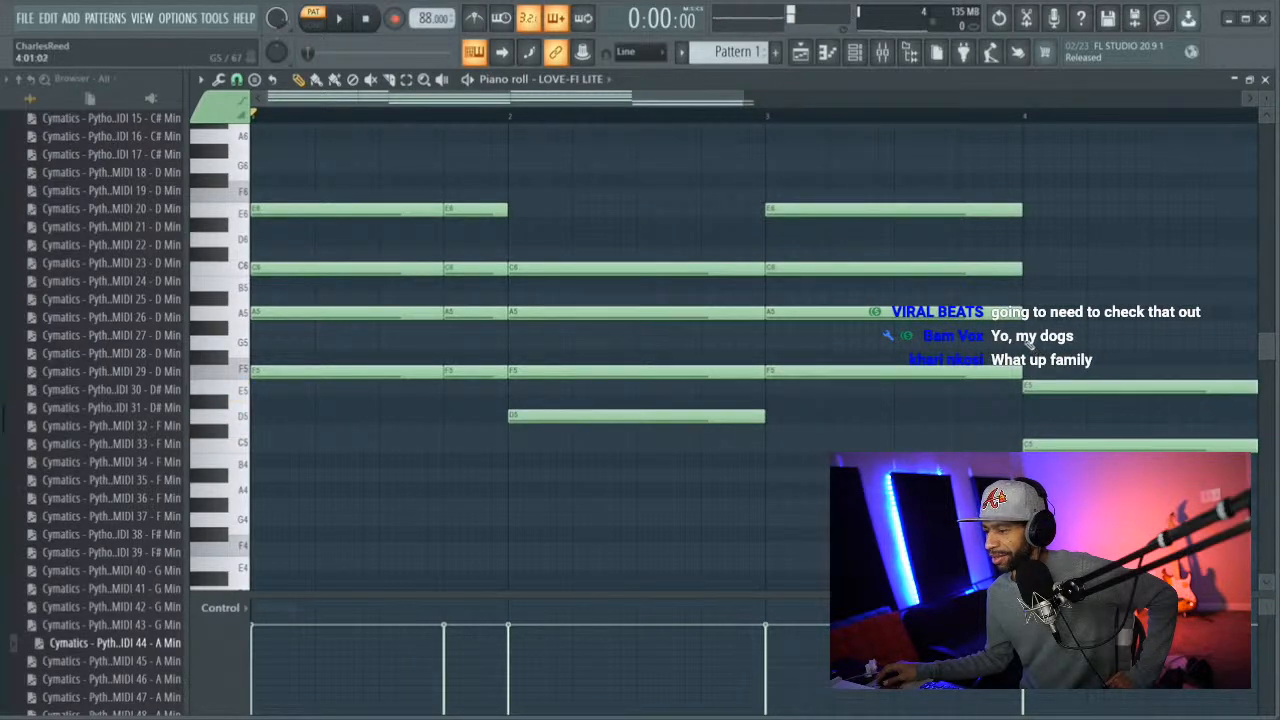
left_click(1026, 341)
left_click(1027, 299)
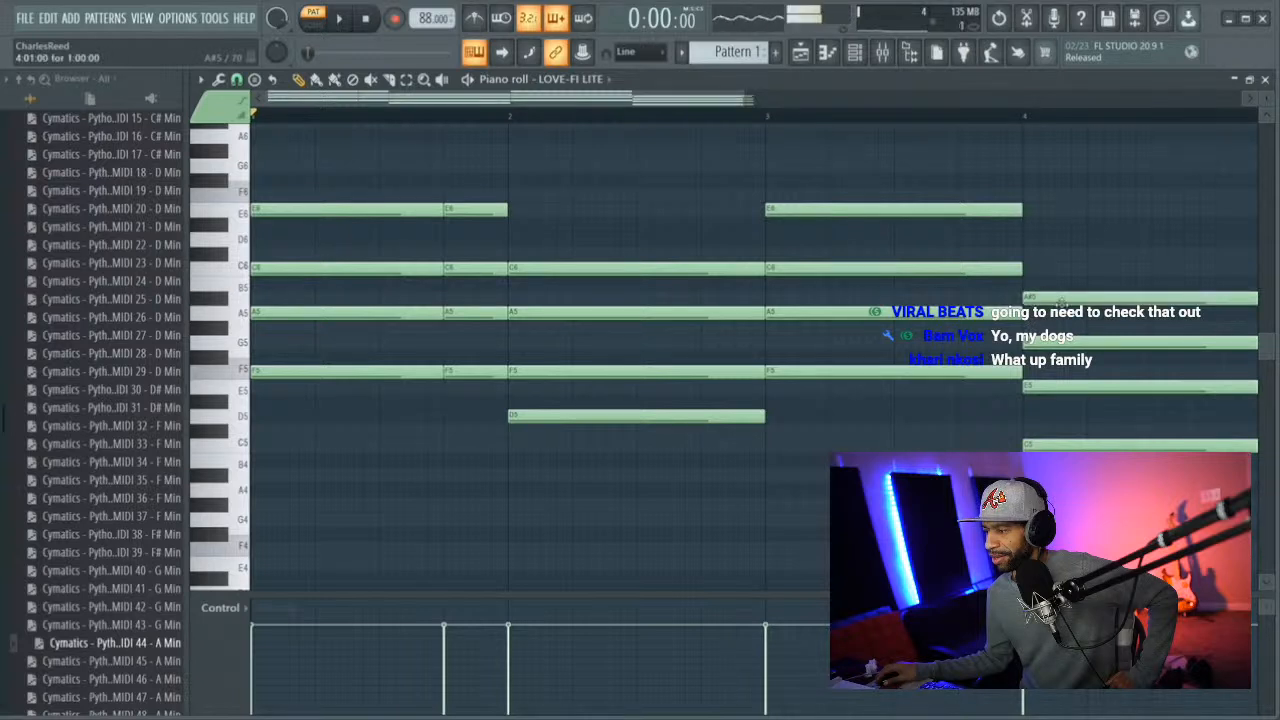
left_click_drag(1056, 287, 1034, 280)
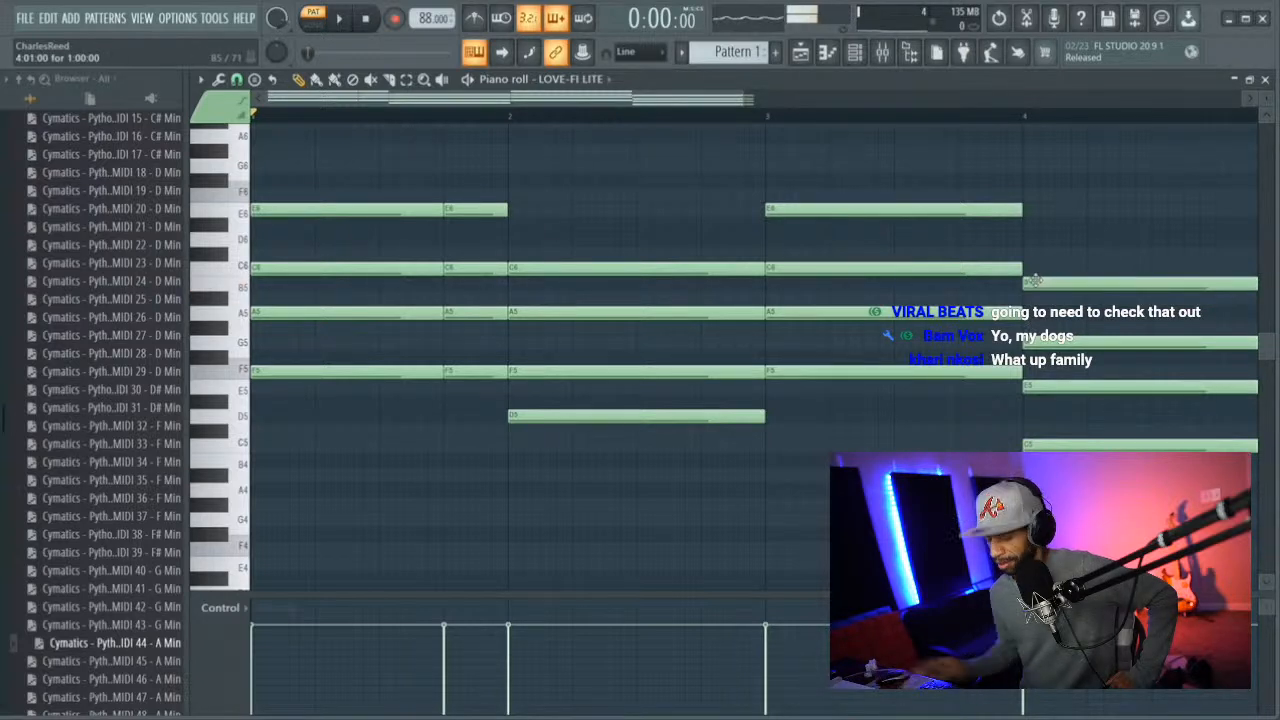
Play the pattern and try slicing the bar 2 chord at beat 3, and half a beat past it
key("space")
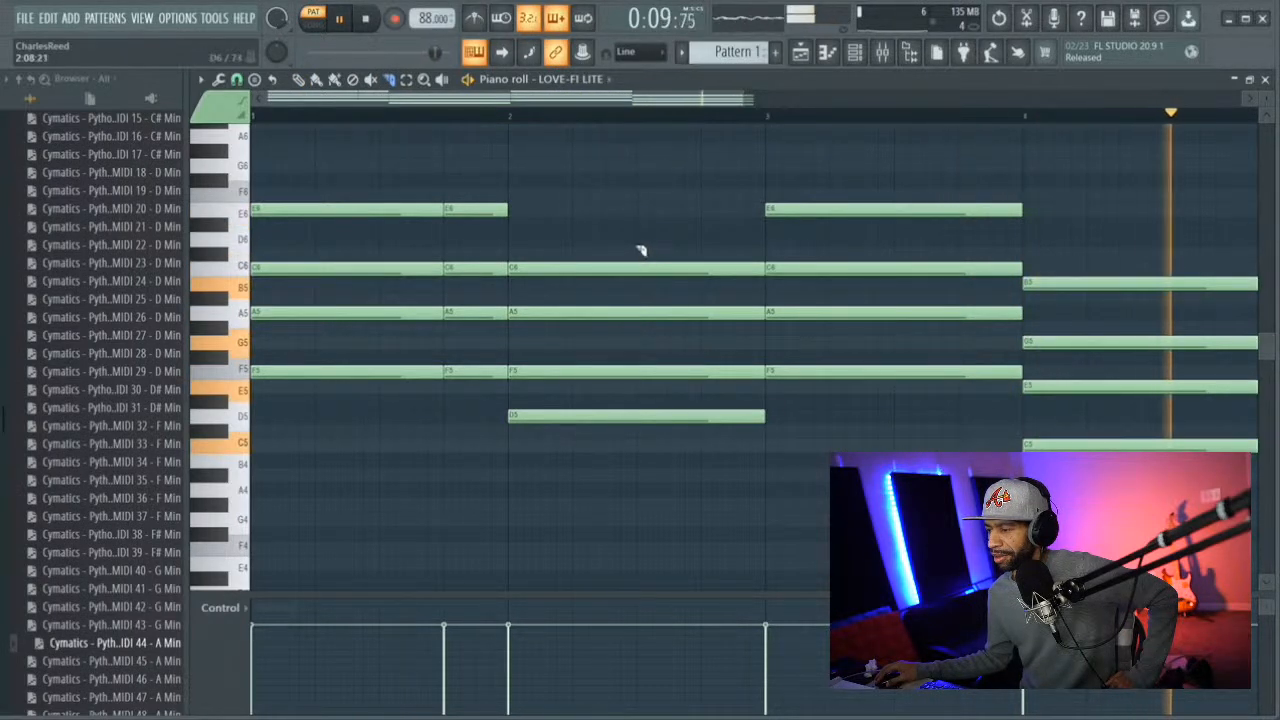
left_click_drag(638, 257, 649, 474)
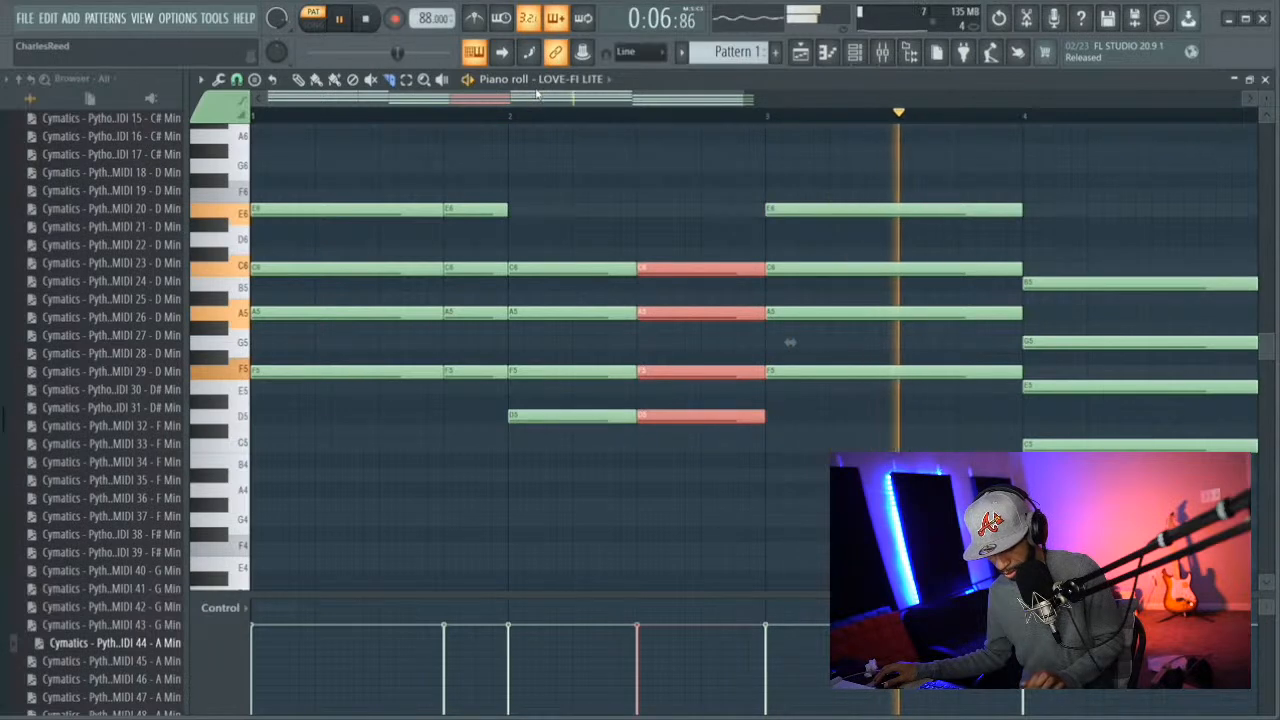
key("ctrl+g")
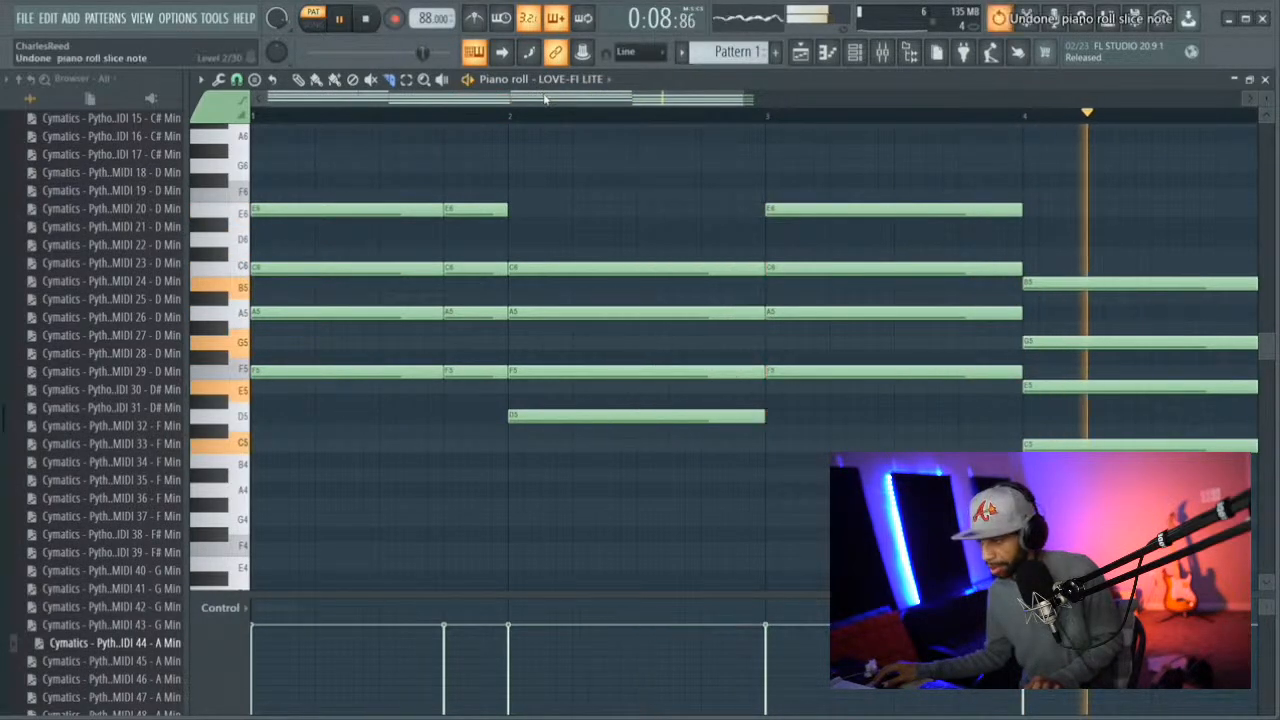
left_click_drag(669, 236, 677, 443)
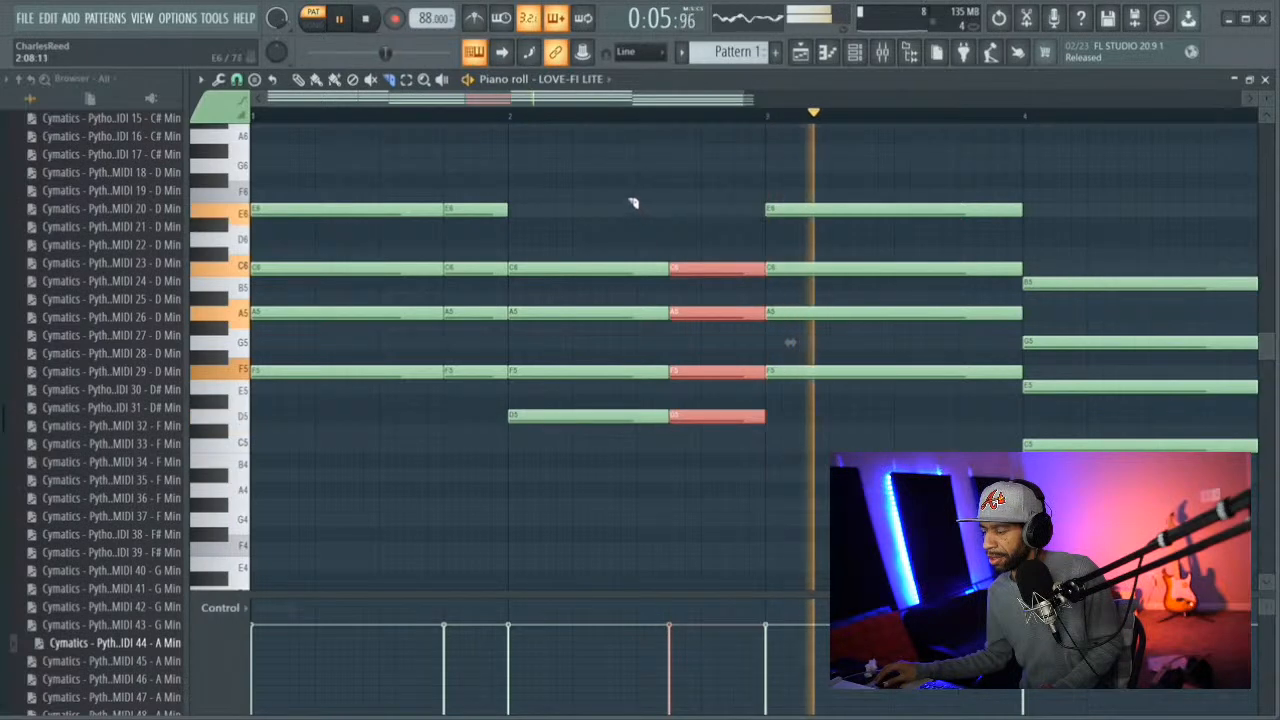
key("ctrl+z")
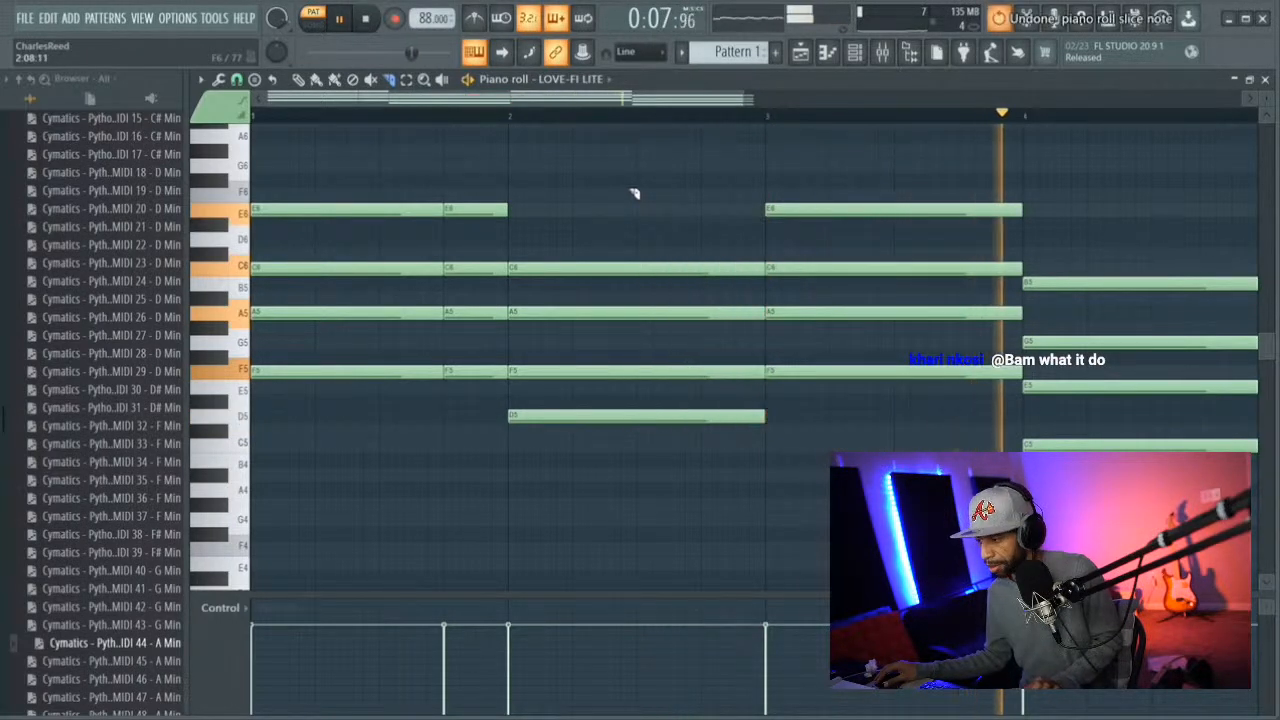
Slice all four notes of the bar 2 chord at beat 4
mouse_move(709, 255)
left_mouse_down()
mouse_move(737, 391)
mouse_move(707, 453)
left_mouse_up()
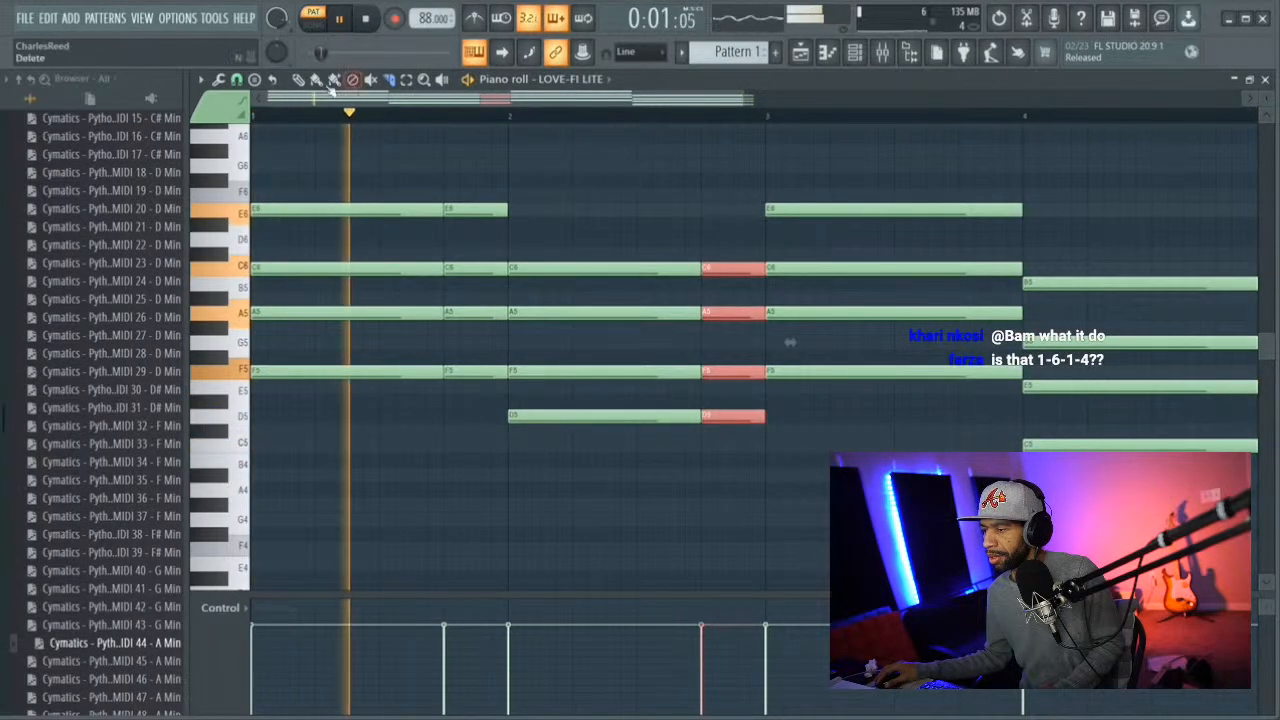
Replace the C6 note on beat 4 of bar 2 with a half-beat D6
left_click(298, 80)
right_click(621, 175)
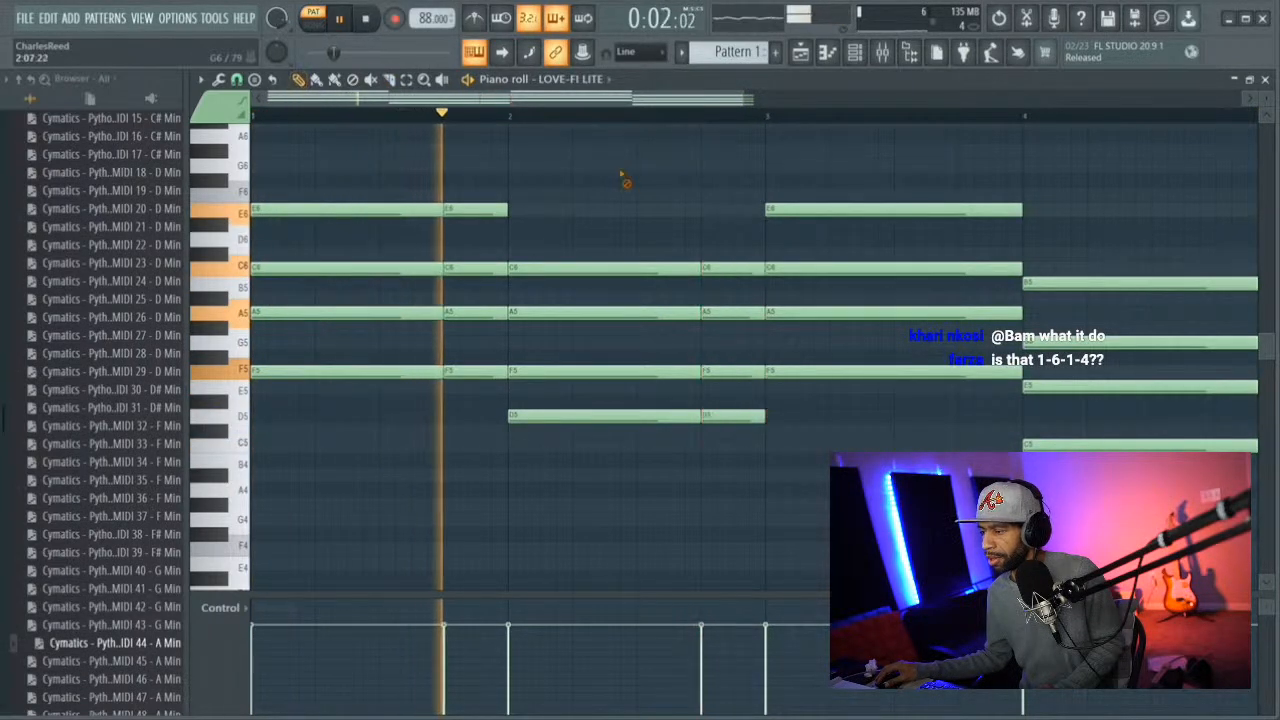
left_click(716, 252)
left_click_drag(716, 240, 717, 226)
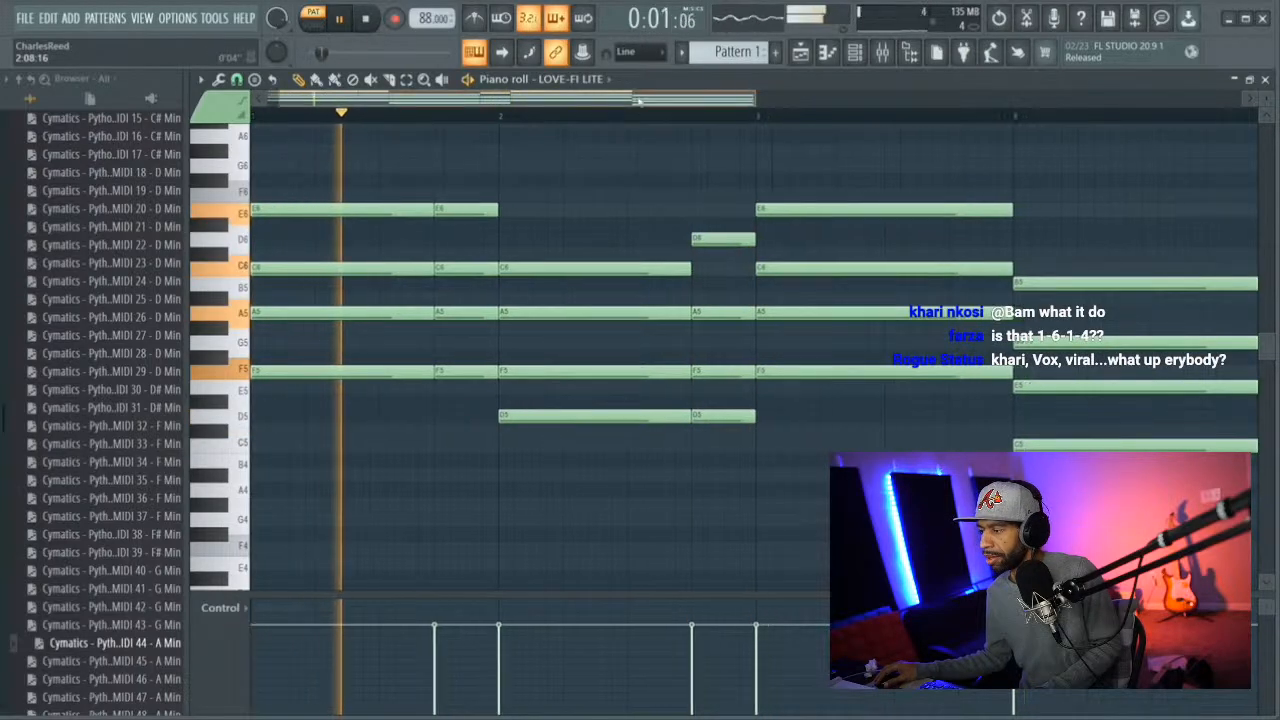
scroll(697, 123, "right", 3)
left_click_drag(587, 239, 558, 238)
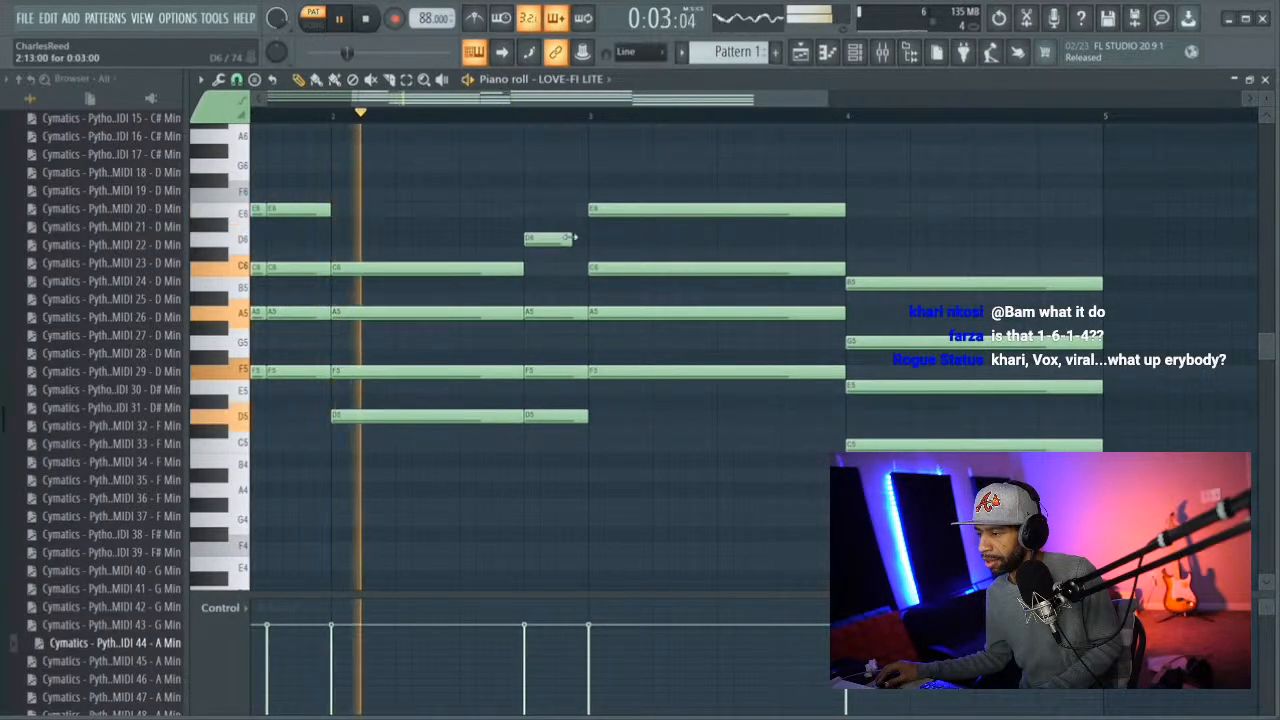
Try a half-beat E6 after the D6 in bar 2, remove it, and extend the D6 to the full beat
left_click(563, 210)
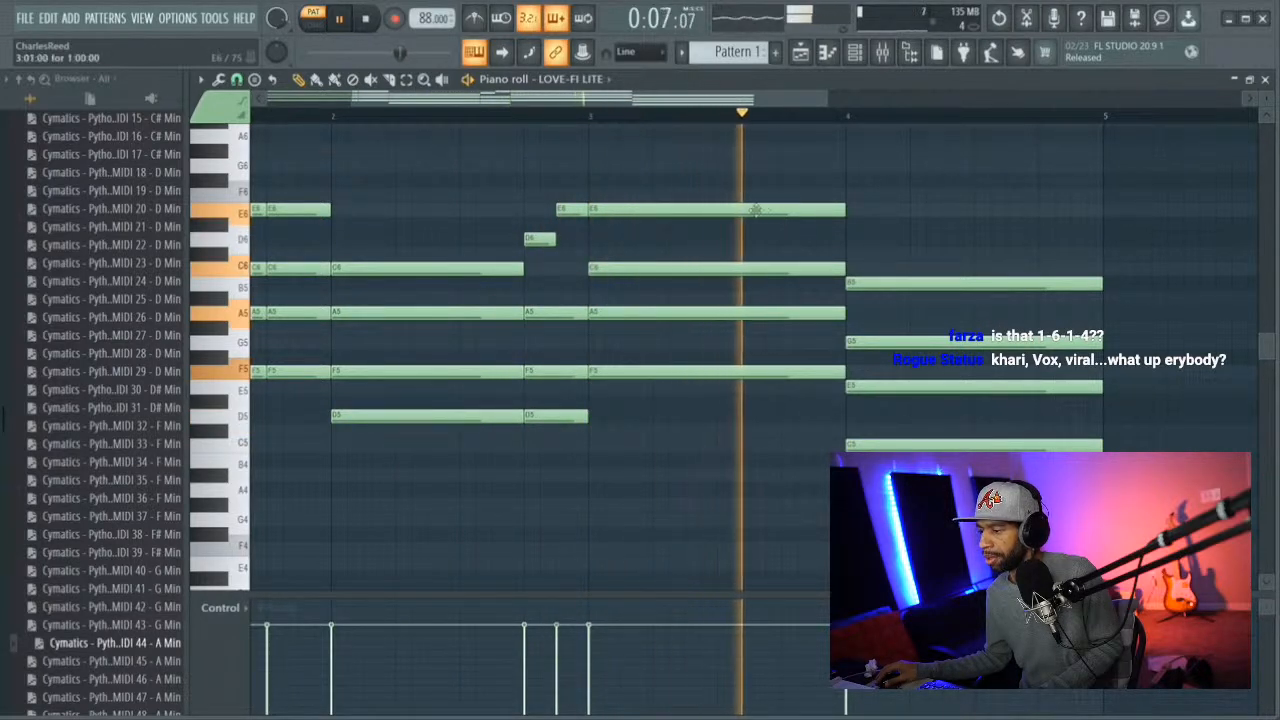
right_click(575, 208)
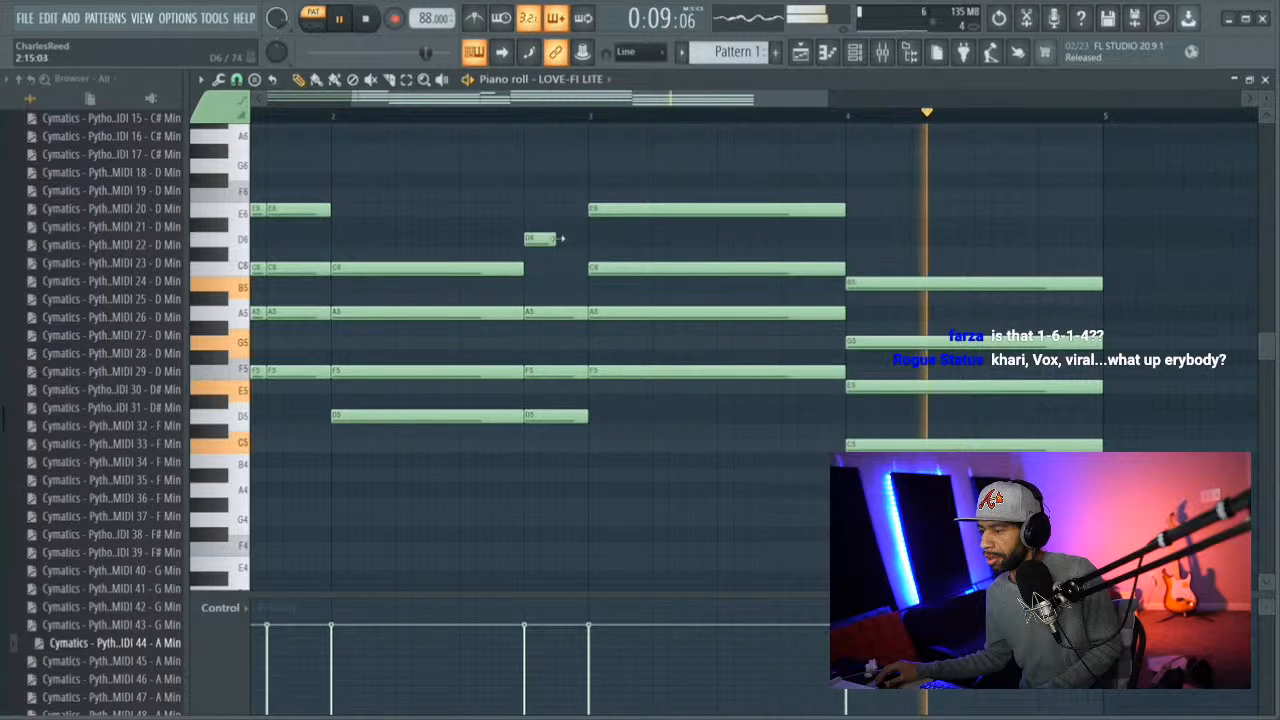
left_click_drag(556, 238, 590, 238)
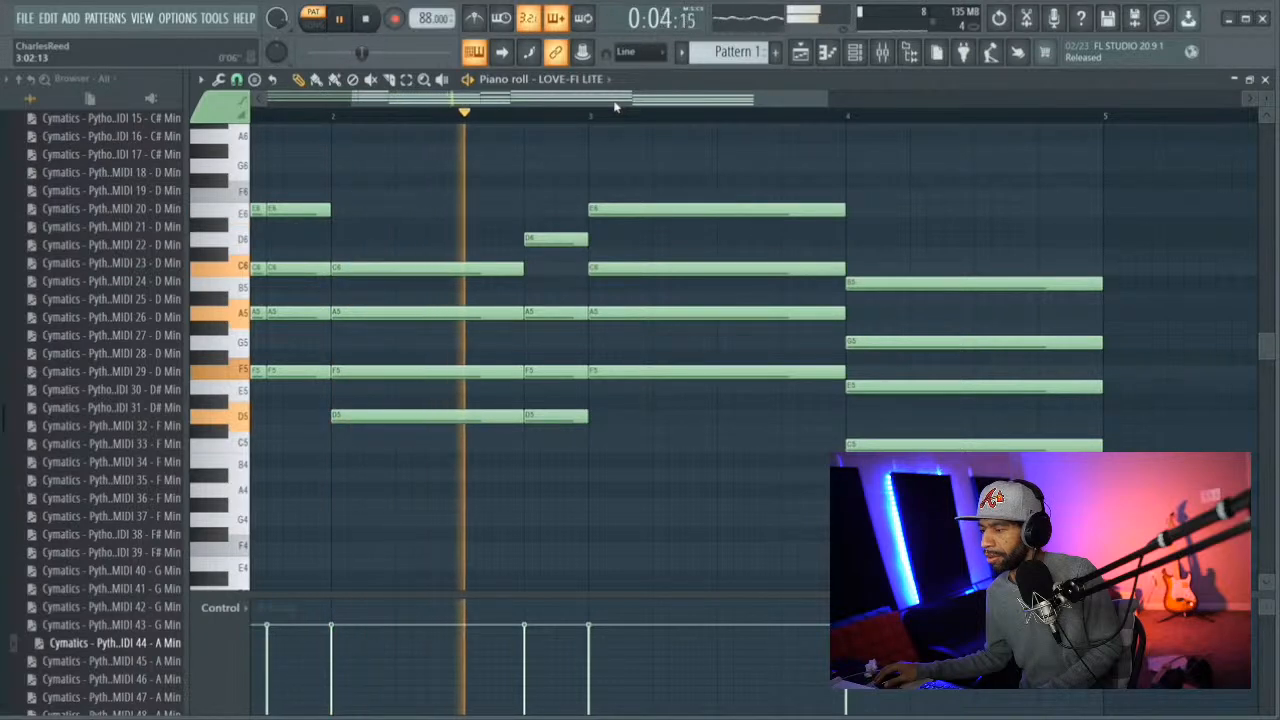
key("space")
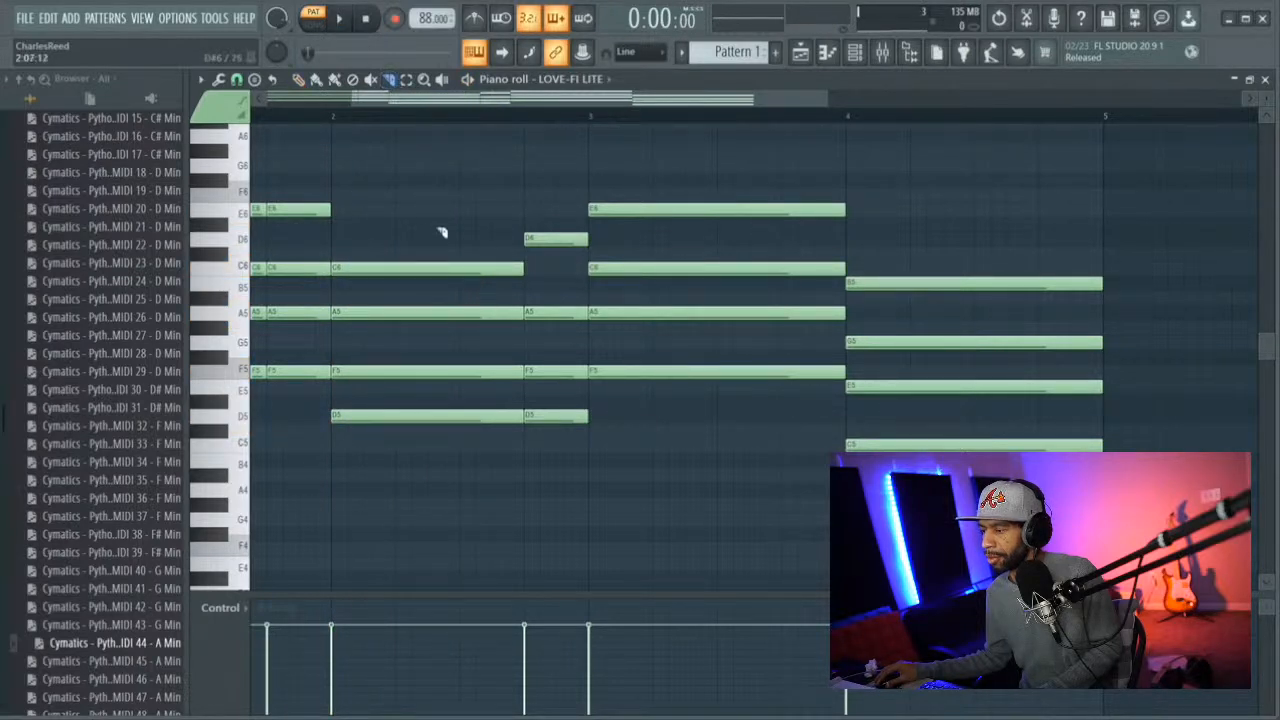
Try slicing the bar 2 chord half a beat past beat 2, audition the pattern, and undo the slice
left_click_drag(444, 444, 444, 446)
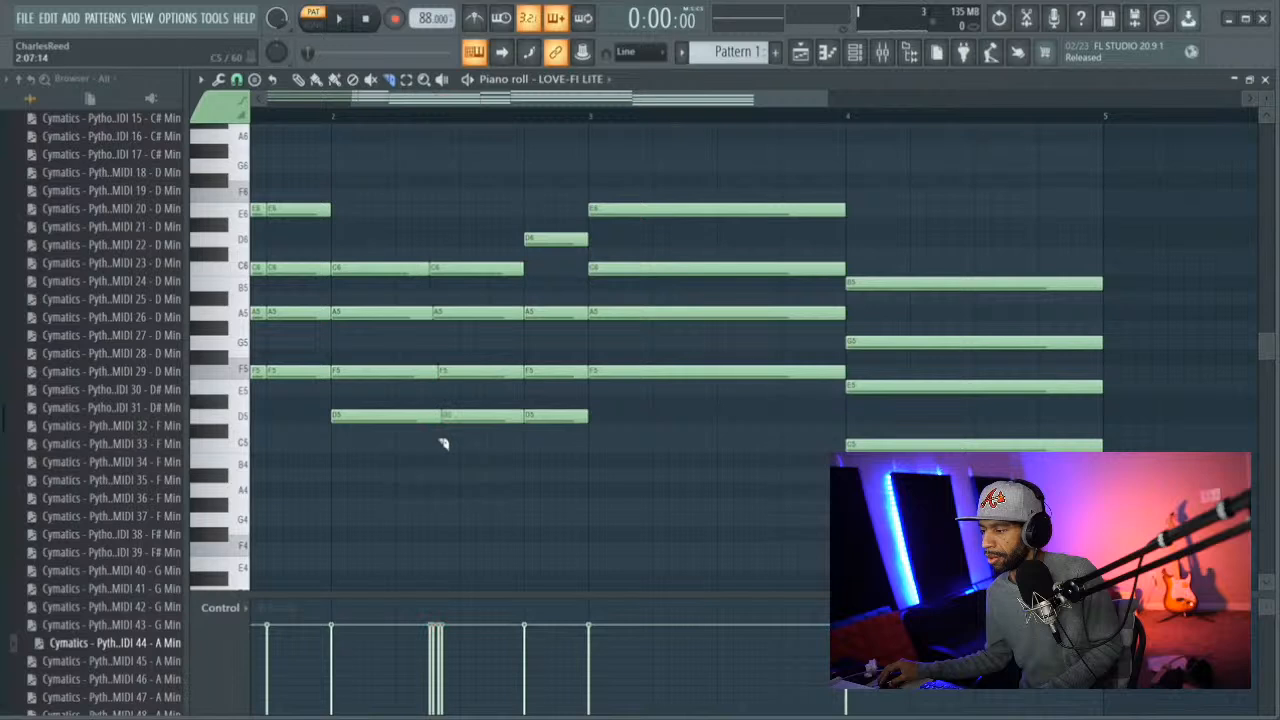
key("ctrl+z")
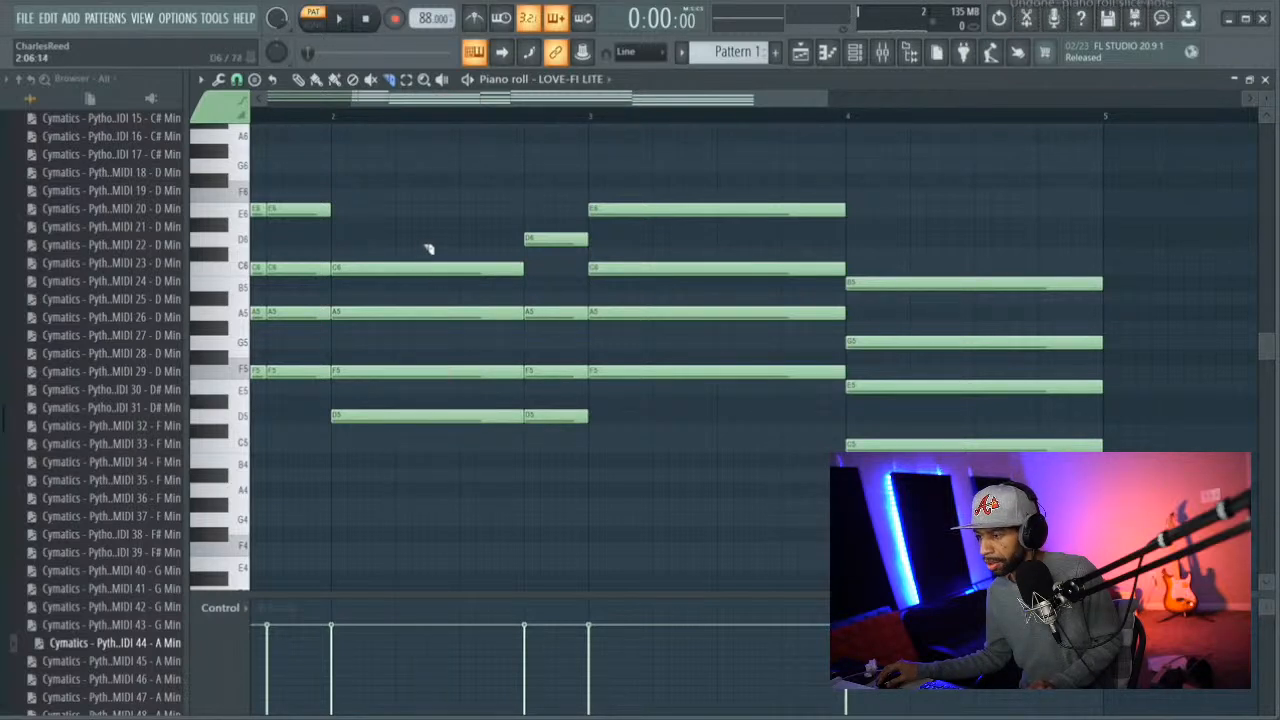
left_click_drag(433, 444, 446, 444)
key("space")
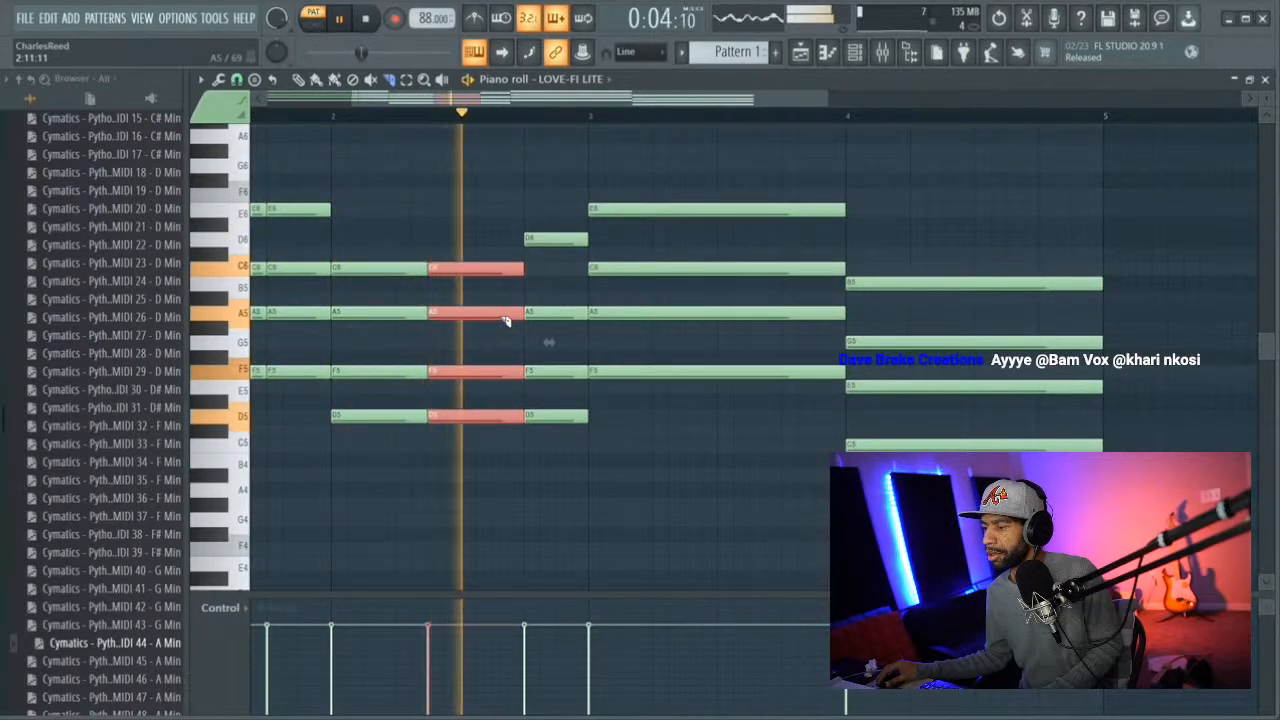
key("ctrl+z")
key("space")
key("space")
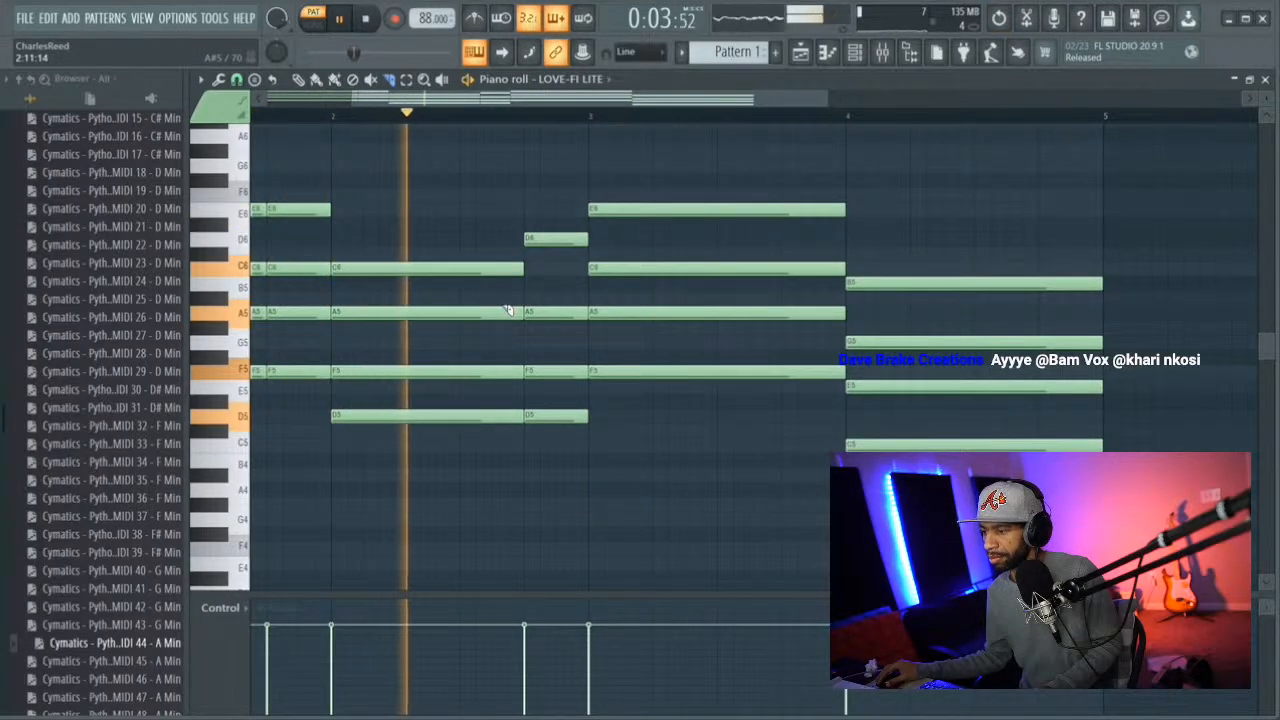
key("space")
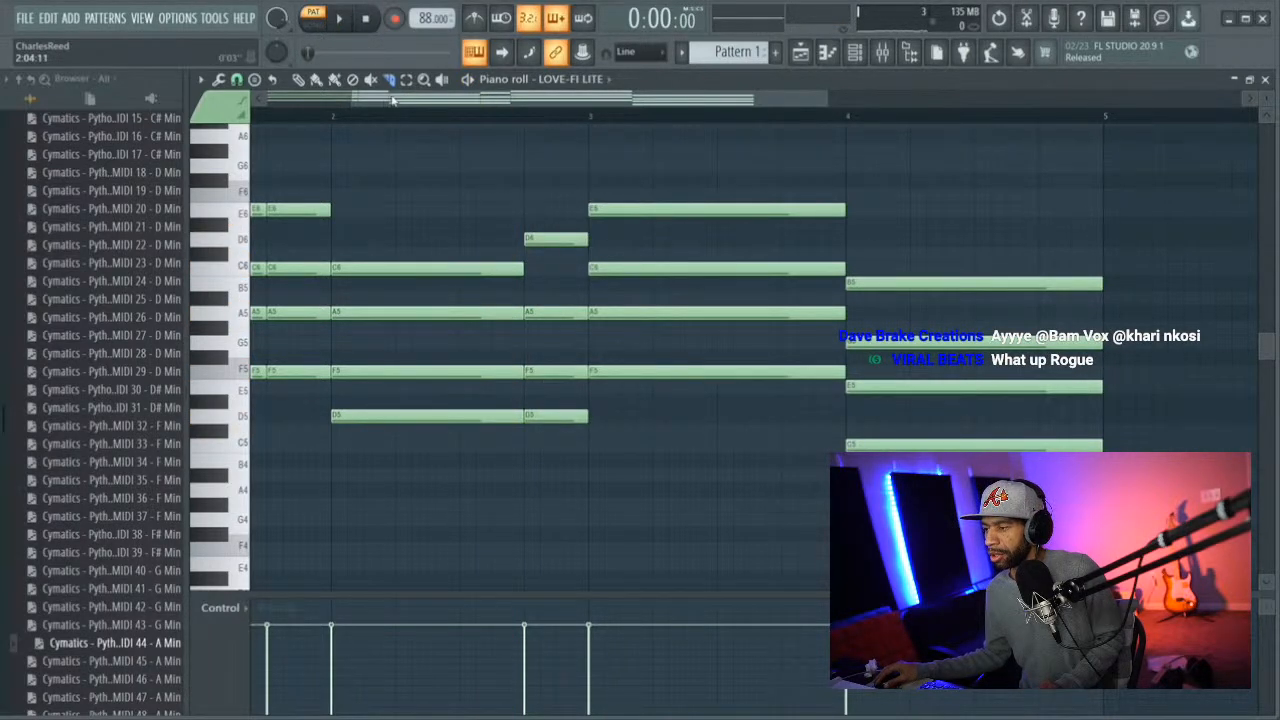
Delete all four notes on beat 4 of bar 2: D6, A5, F5 and D5
left_click_drag(392, 98, 372, 99)
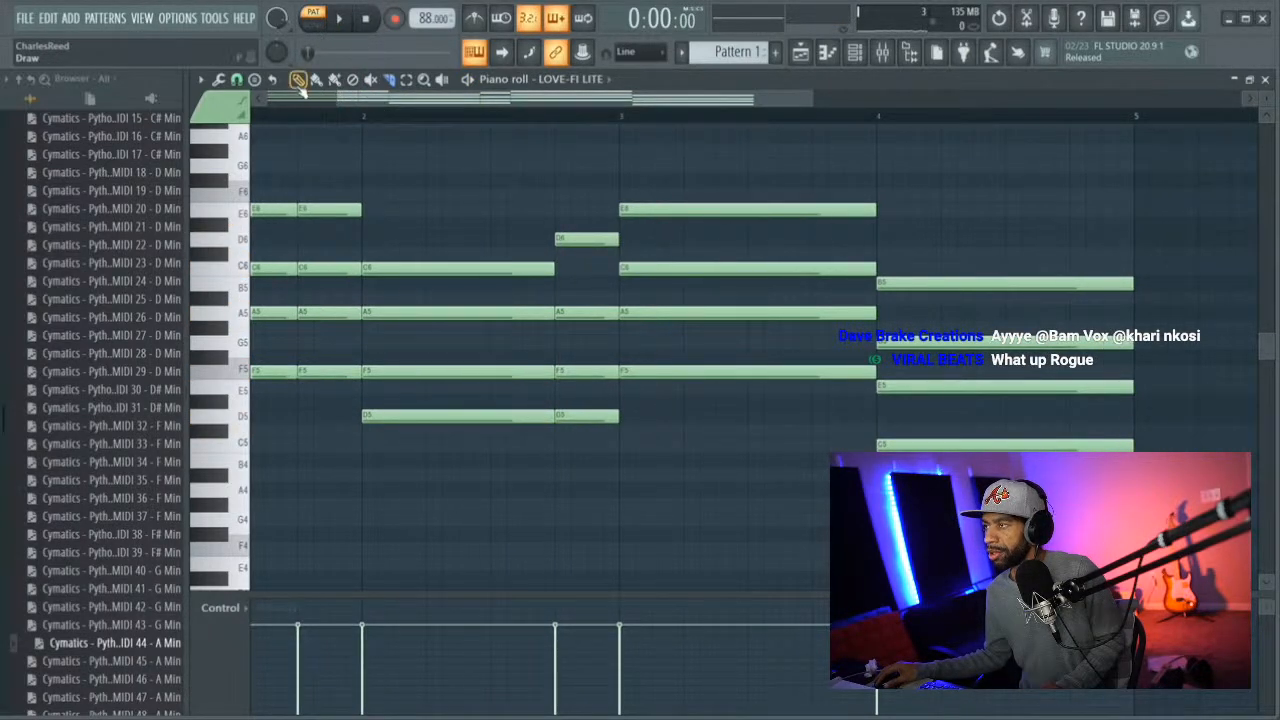
right_click(578, 240)
right_click(582, 312)
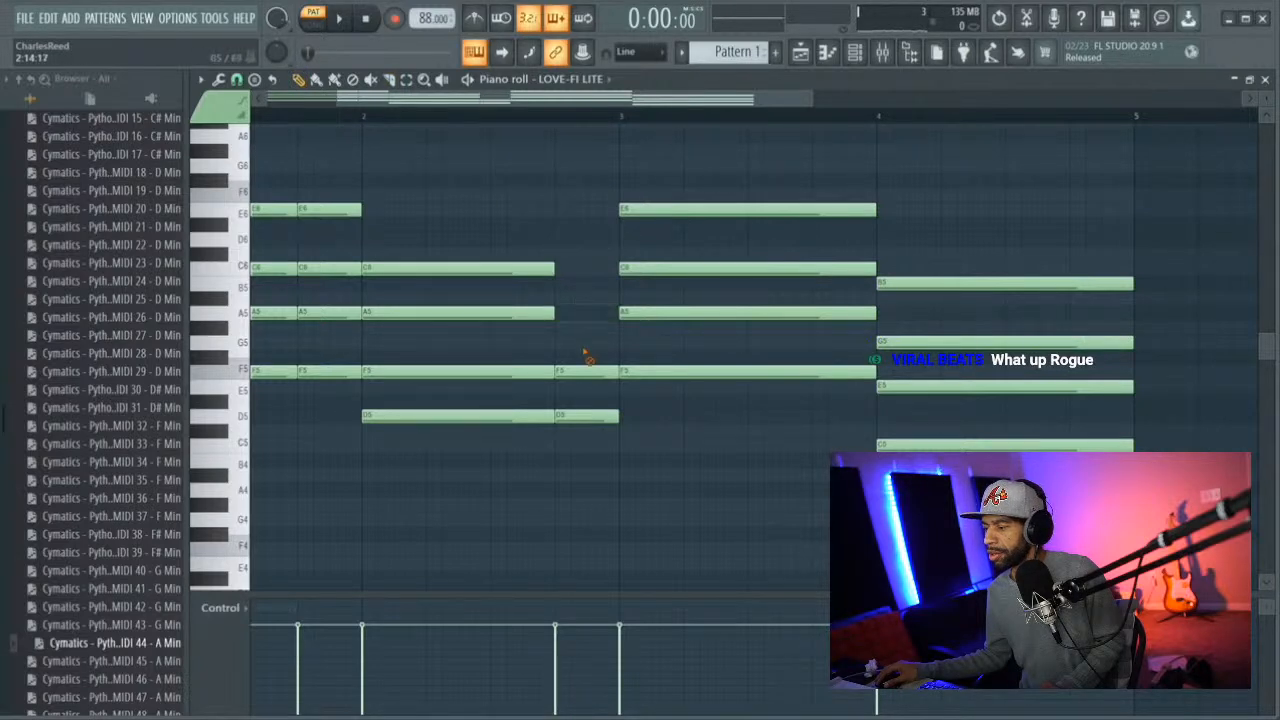
right_click(590, 371)
right_click(595, 416)
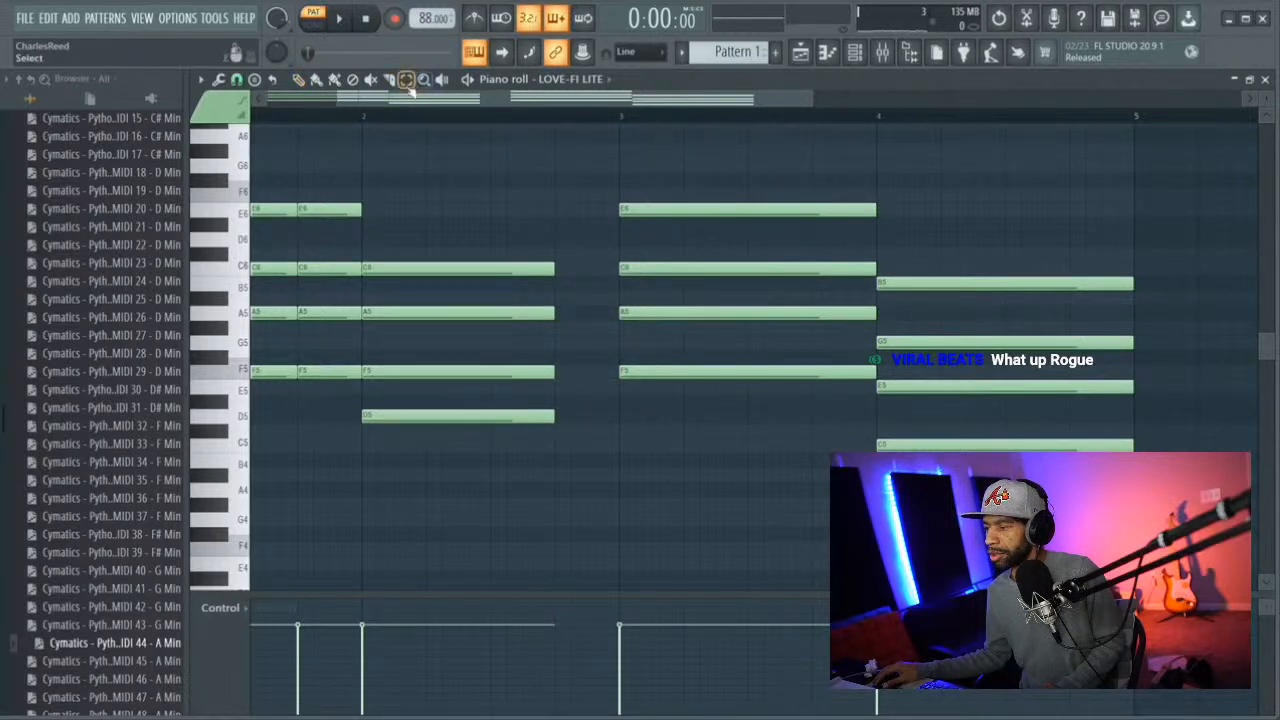
Extend the four remaining notes of the bar 2 chord to the end of the bar
left_click_drag(443, 157, 528, 471)
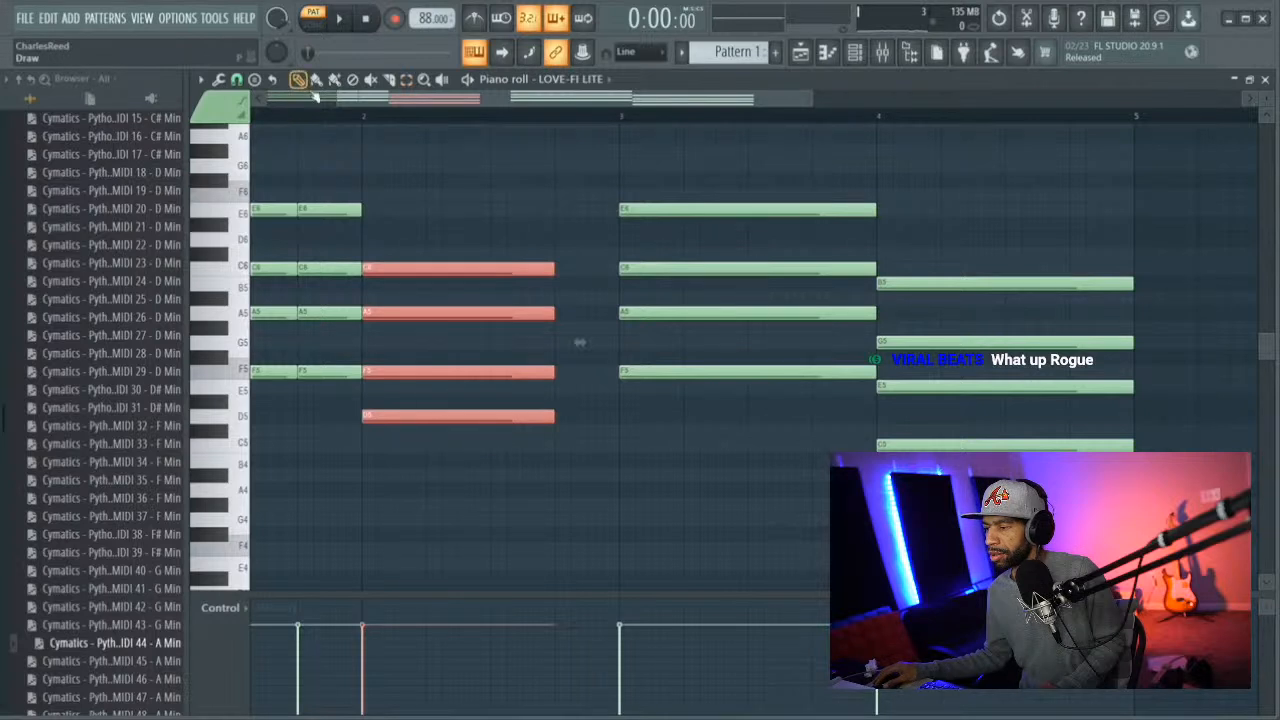
left_click_drag(589, 270, 579, 270)
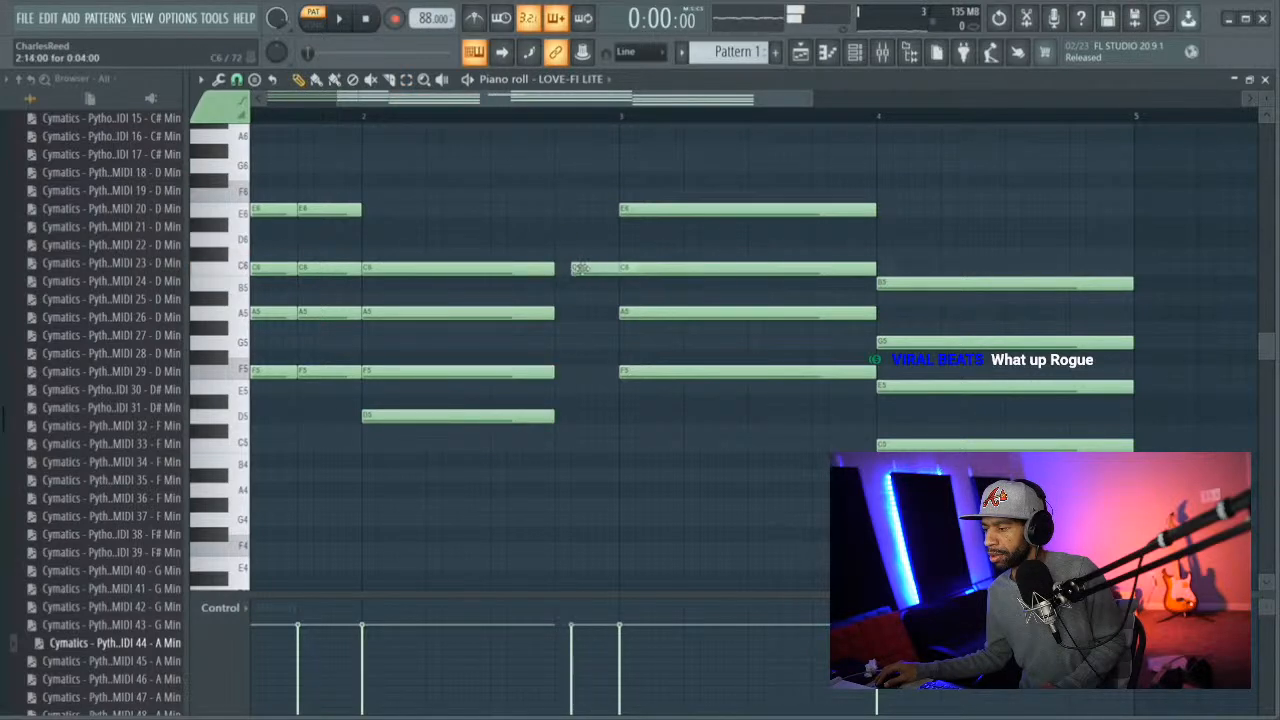
right_click(577, 268)
left_click_drag(465, 190, 494, 420)
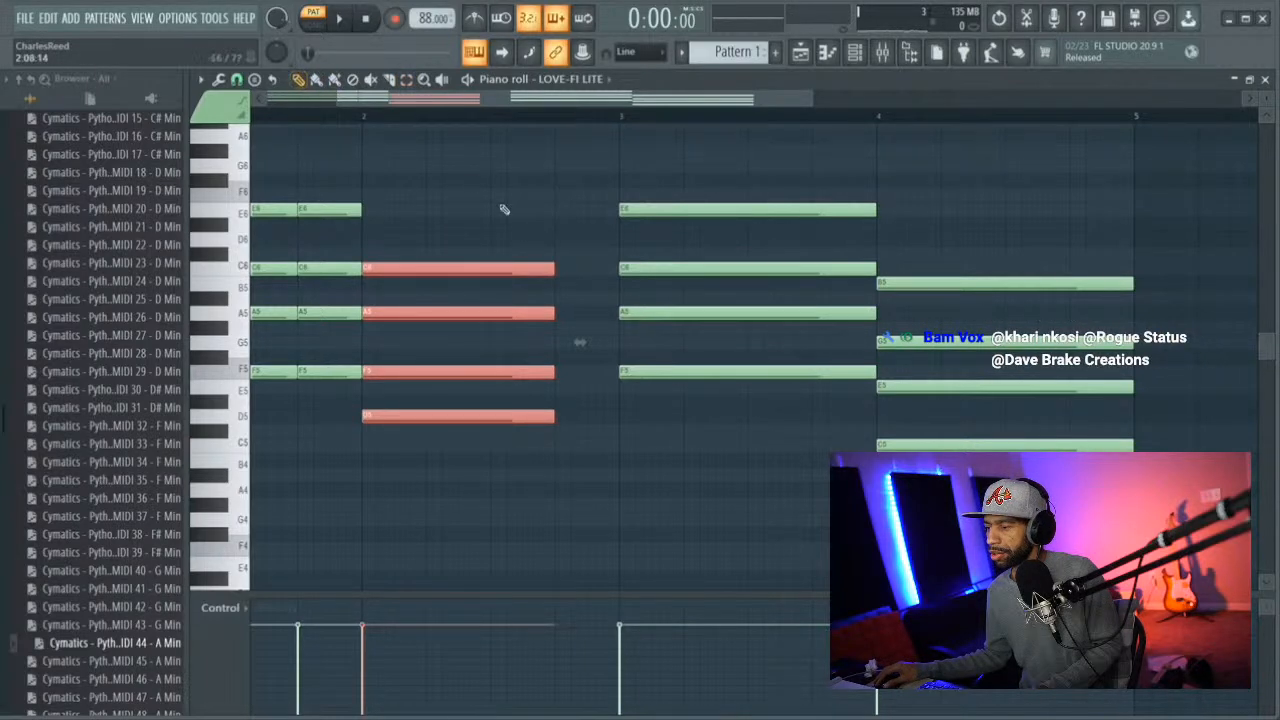
left_click_drag(565, 269, 620, 272)
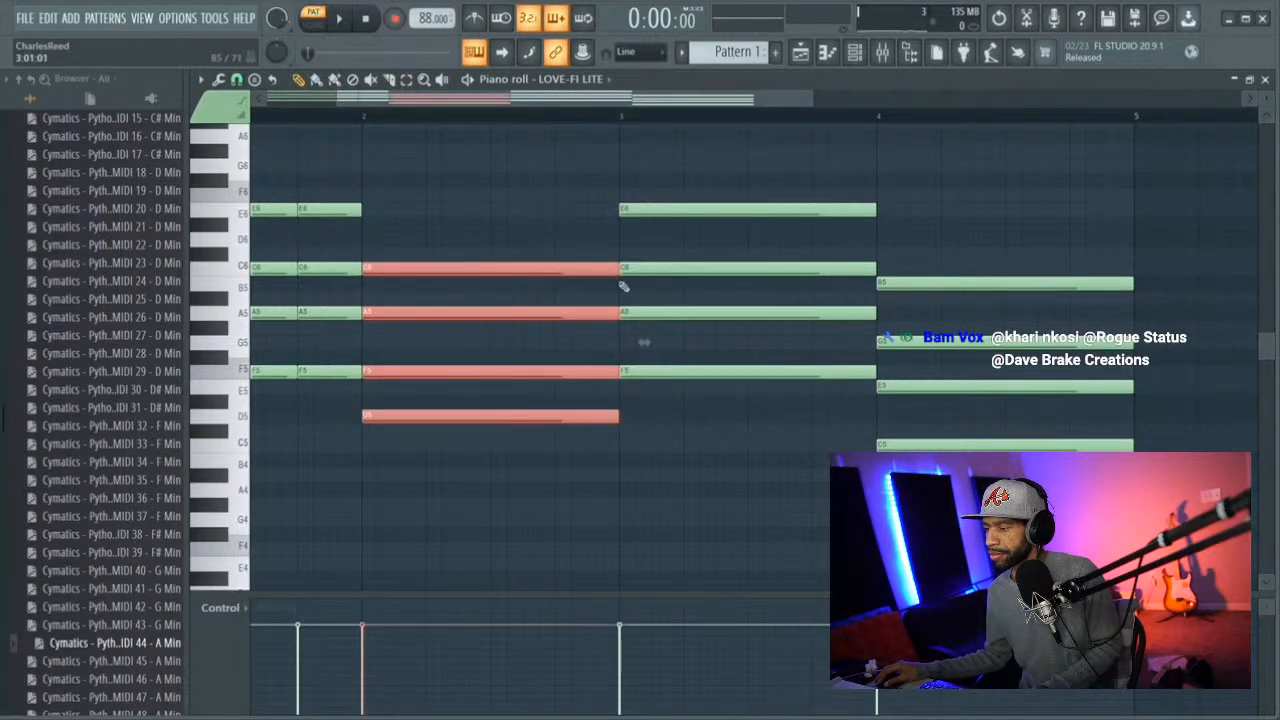
Slice all four notes of the bar 2 chord half a beat past beat 3 and play the pattern
left_click(389, 79)
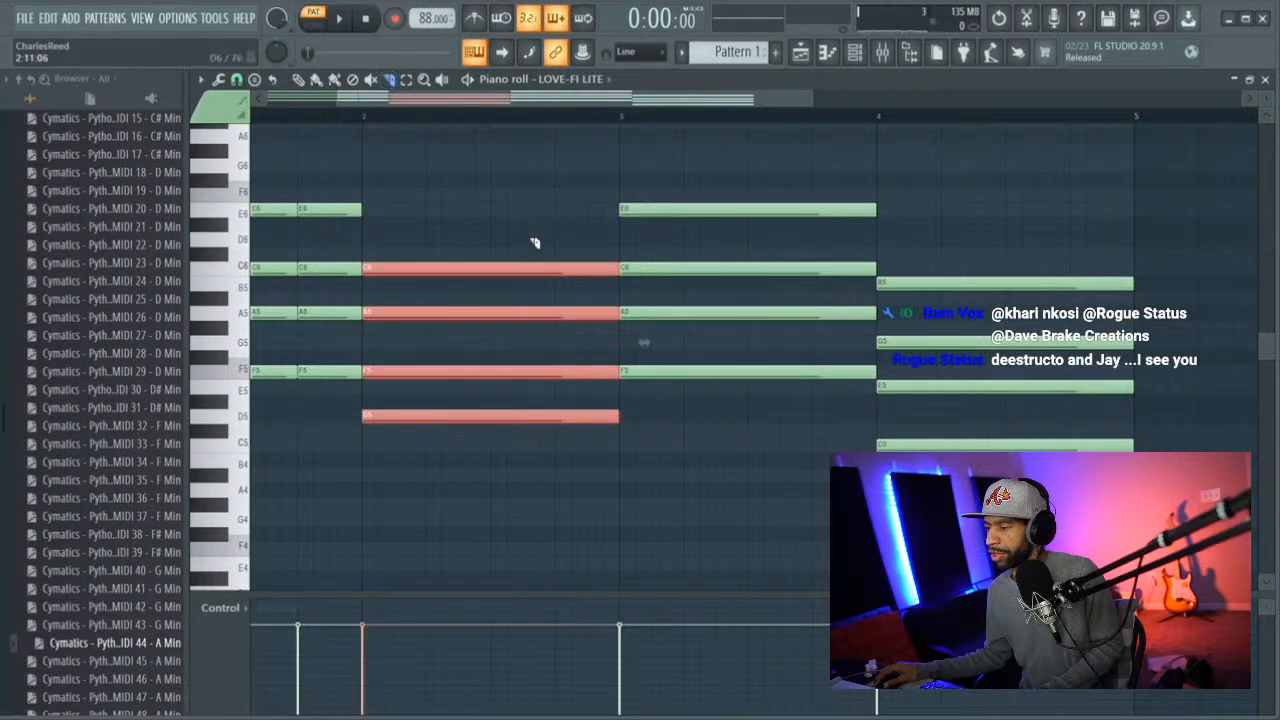
left_click_drag(540, 435, 524, 444)
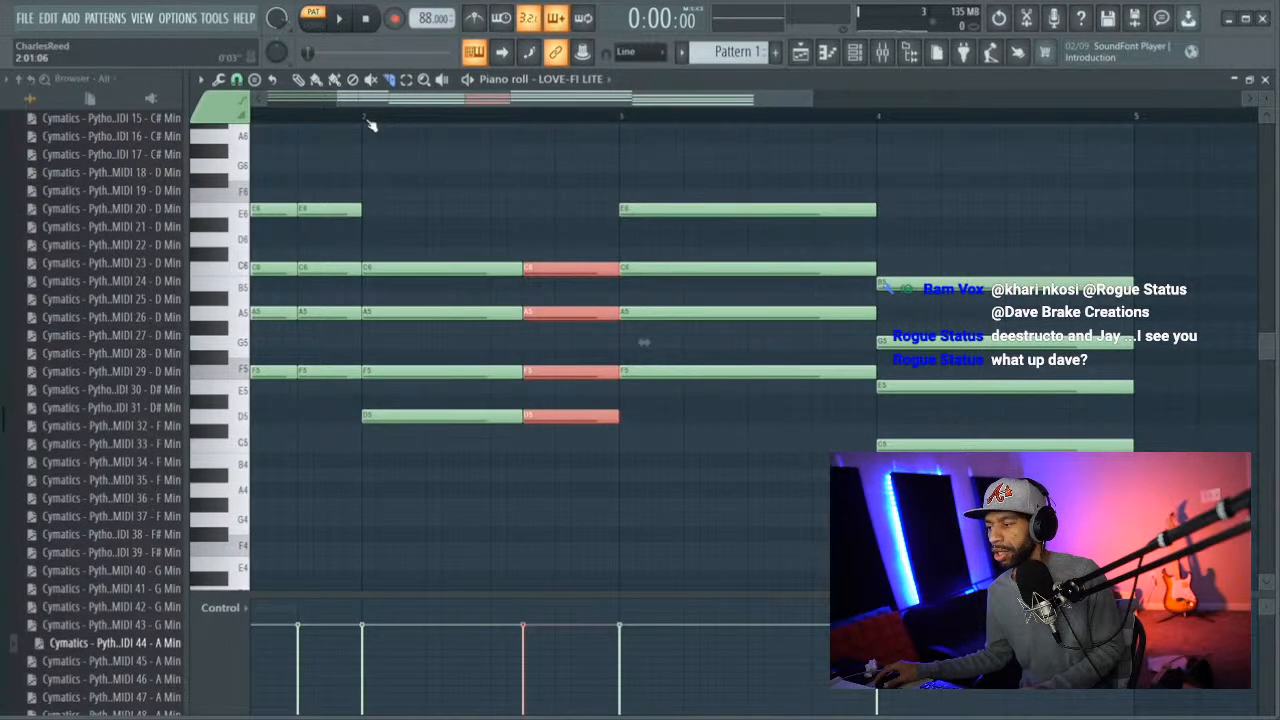
key("space")
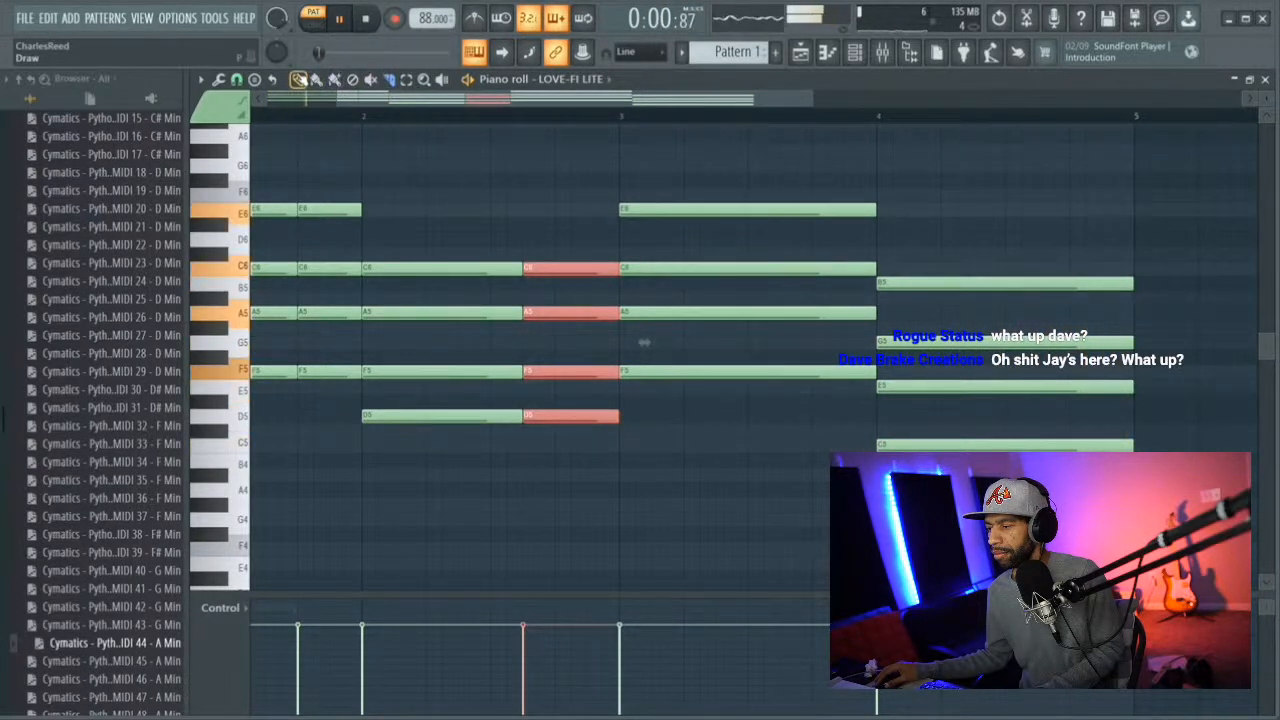
Delete the sliced-off end of the bar 2 chord and extend its four remaining notes to the start of bar 3
key("Delete")
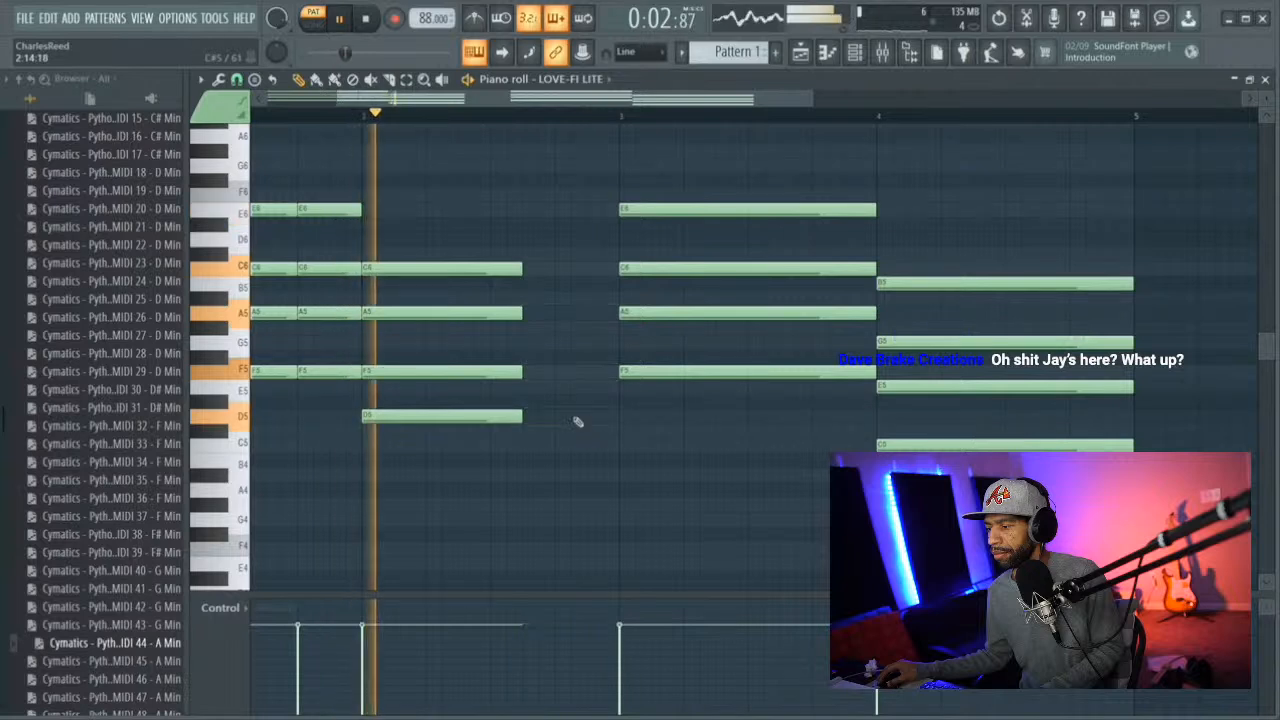
left_click(406, 82)
mouse_move(447, 228)
left_mouse_down()
mouse_move(486, 443)
mouse_move(480, 429)
left_mouse_up()
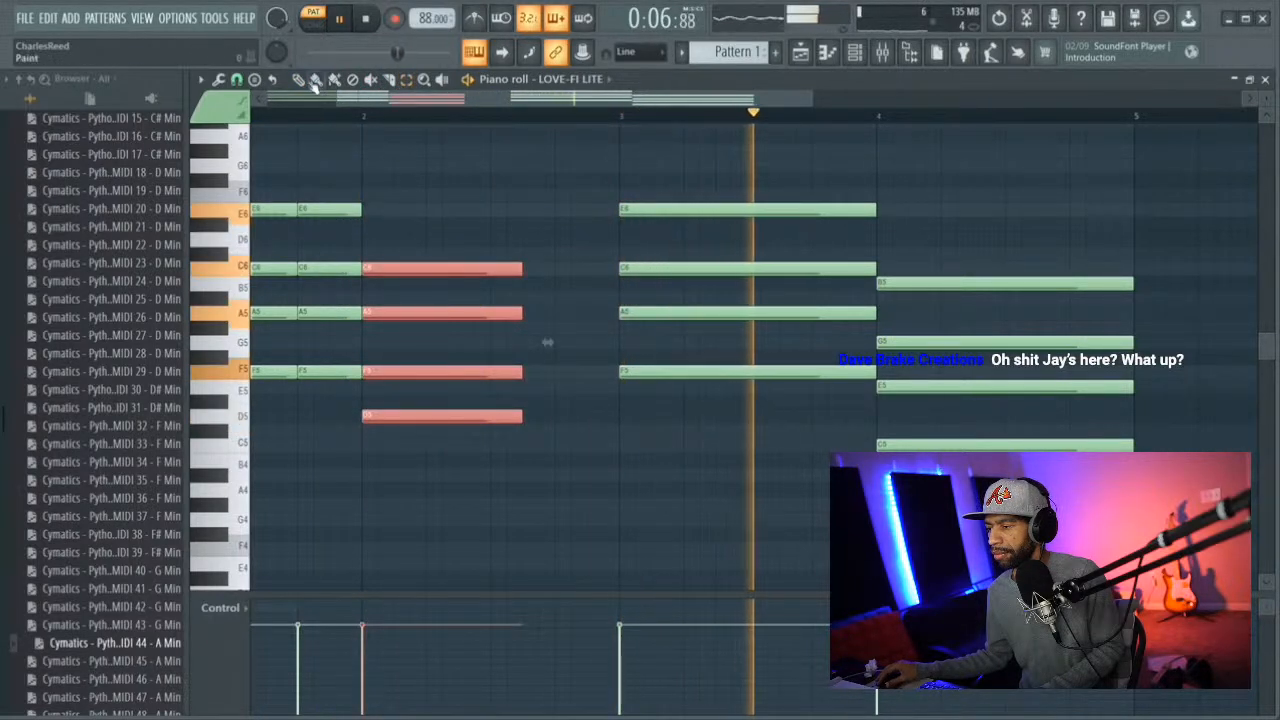
left_click_drag(523, 267, 621, 270)
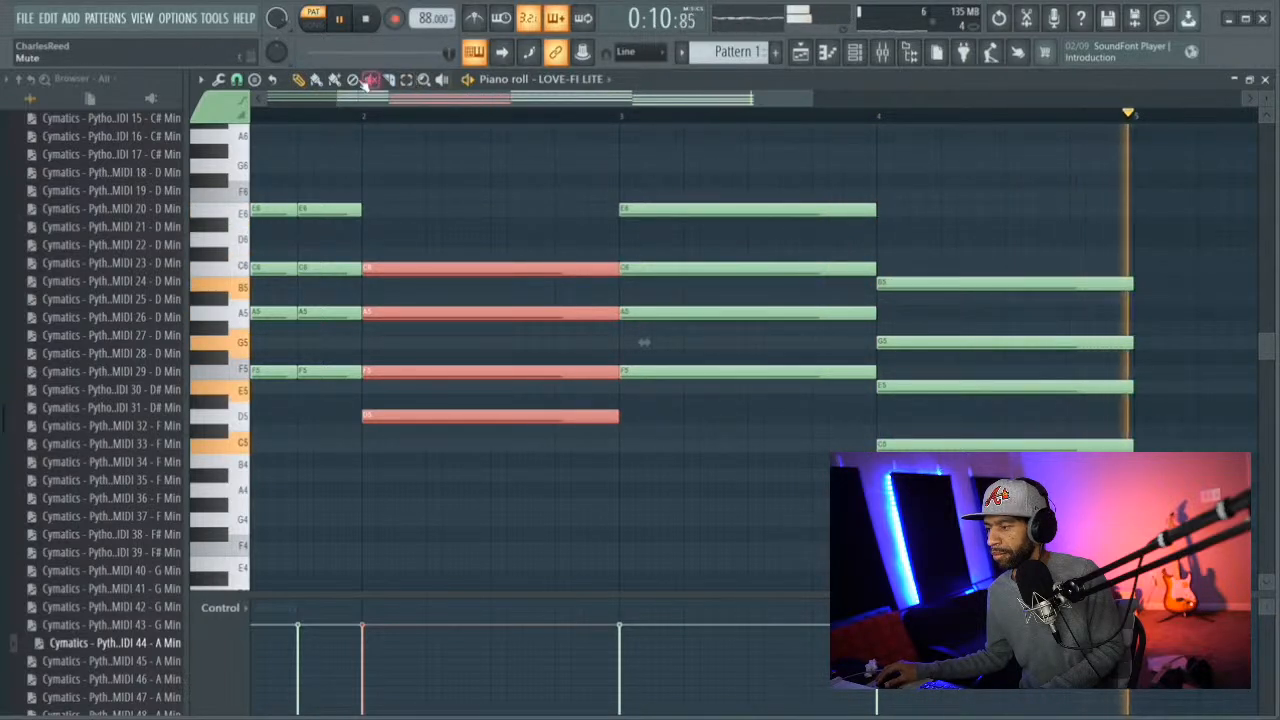
Slice all four notes of the bar 3 and bar 4 chords at beat 4, and stop playback
left_click_drag(812, 172, 818, 403)
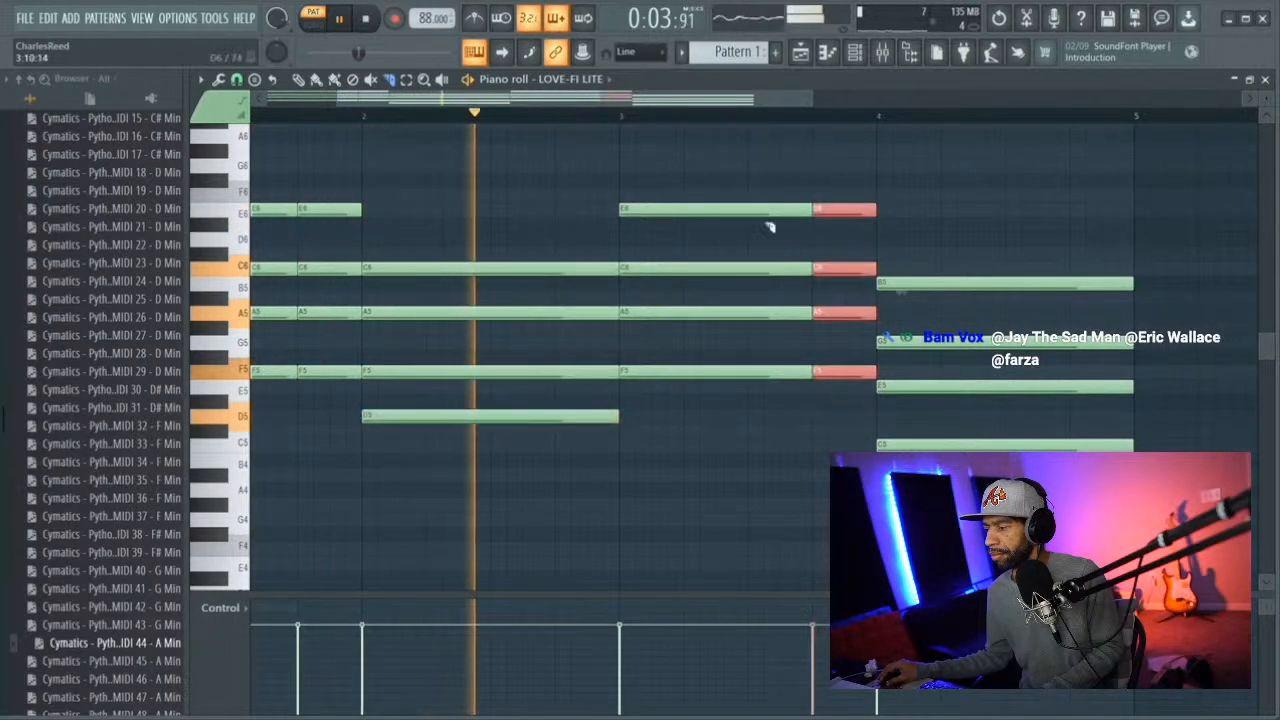
left_click_drag(636, 101, 763, 117)
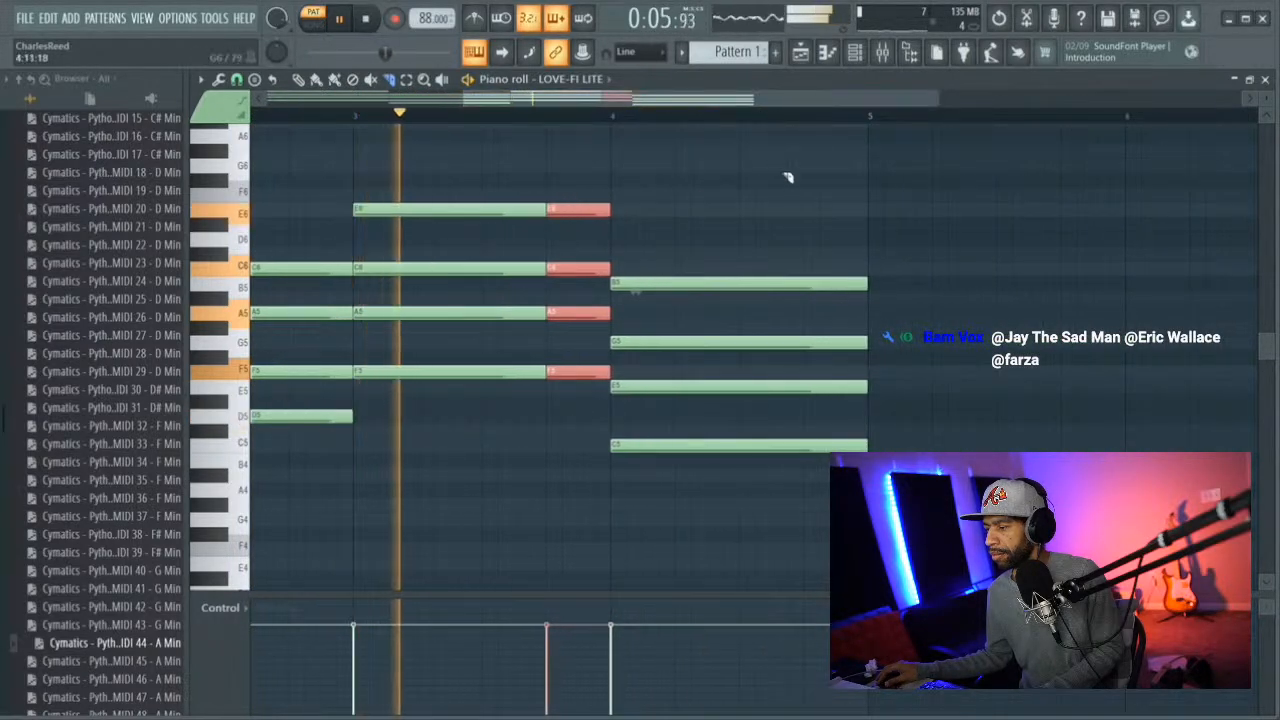
left_click_drag(804, 259, 812, 468)
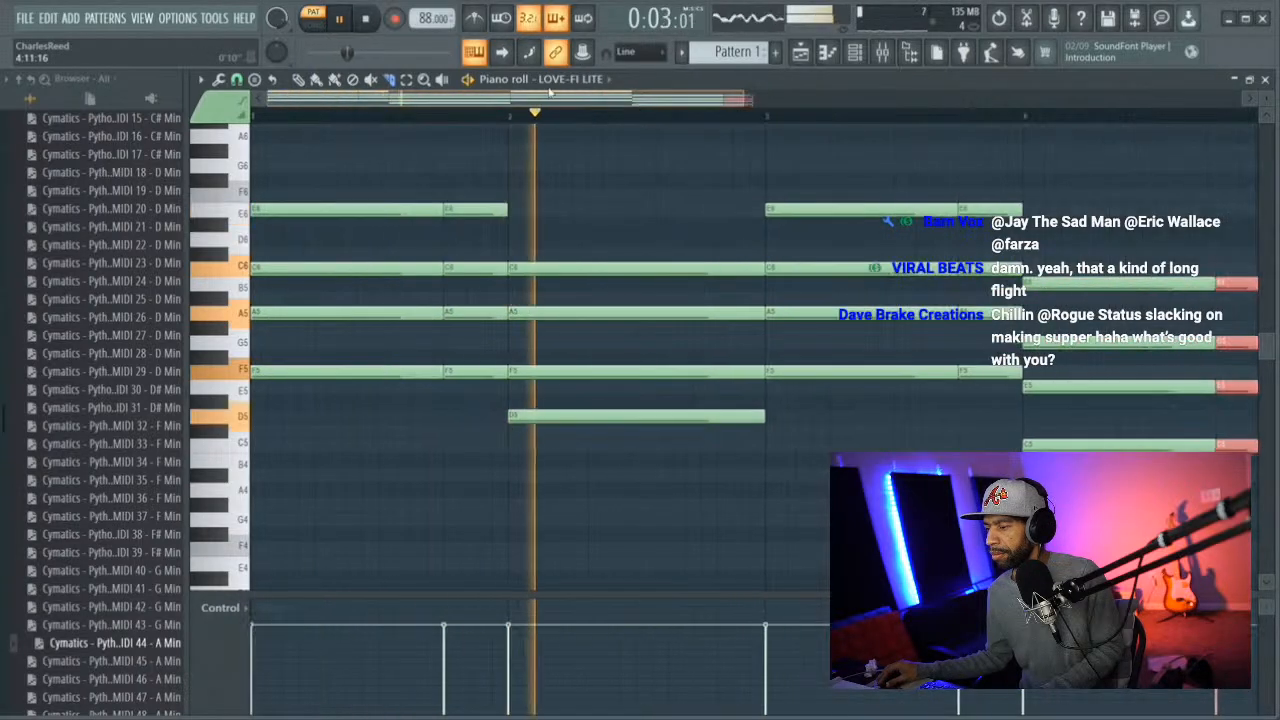
left_click(339, 24)
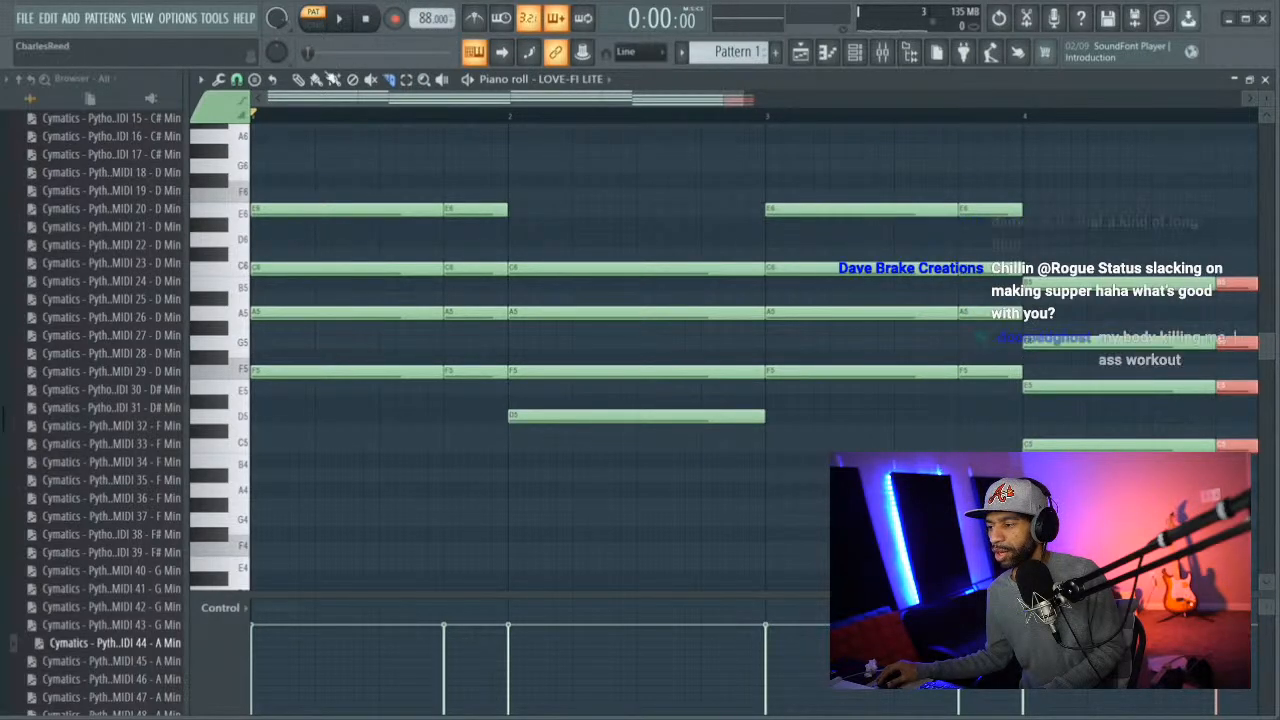
Add bass notes below the chords: F4 for three beats and again for one beat in bar 1, and a one-bar D4 in bar 2
left_click(352, 372)
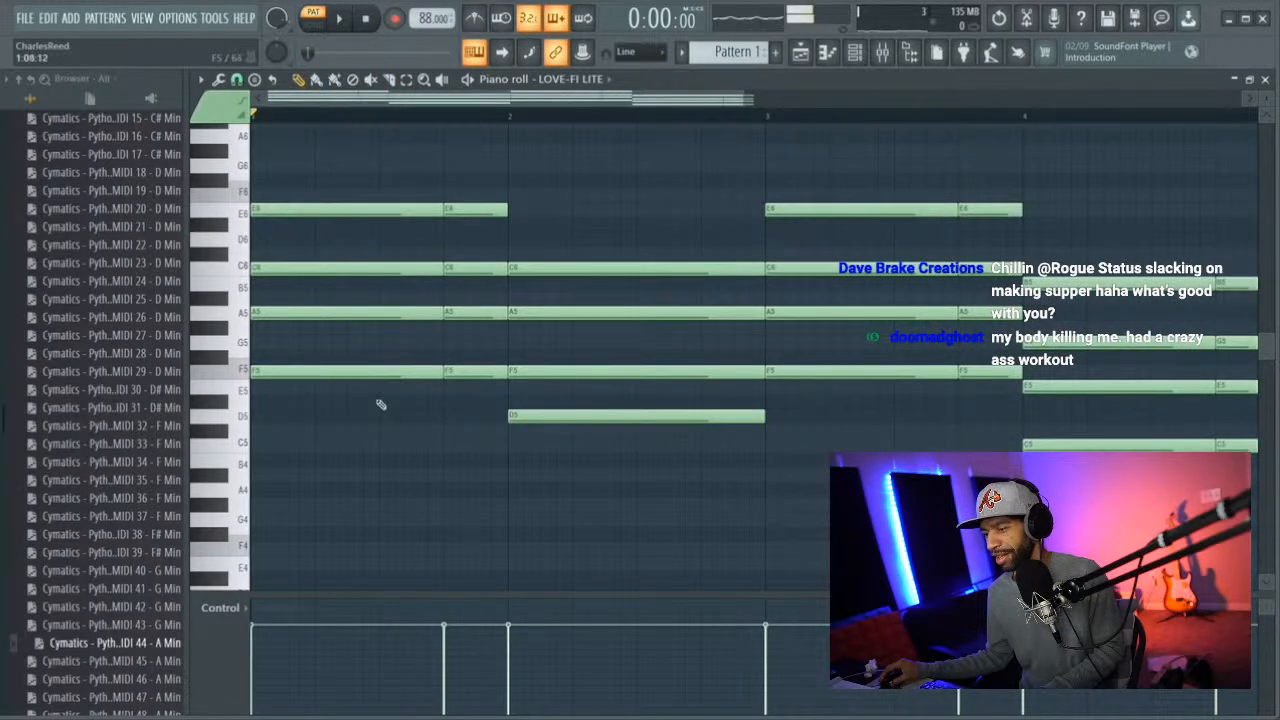
left_click(260, 549)
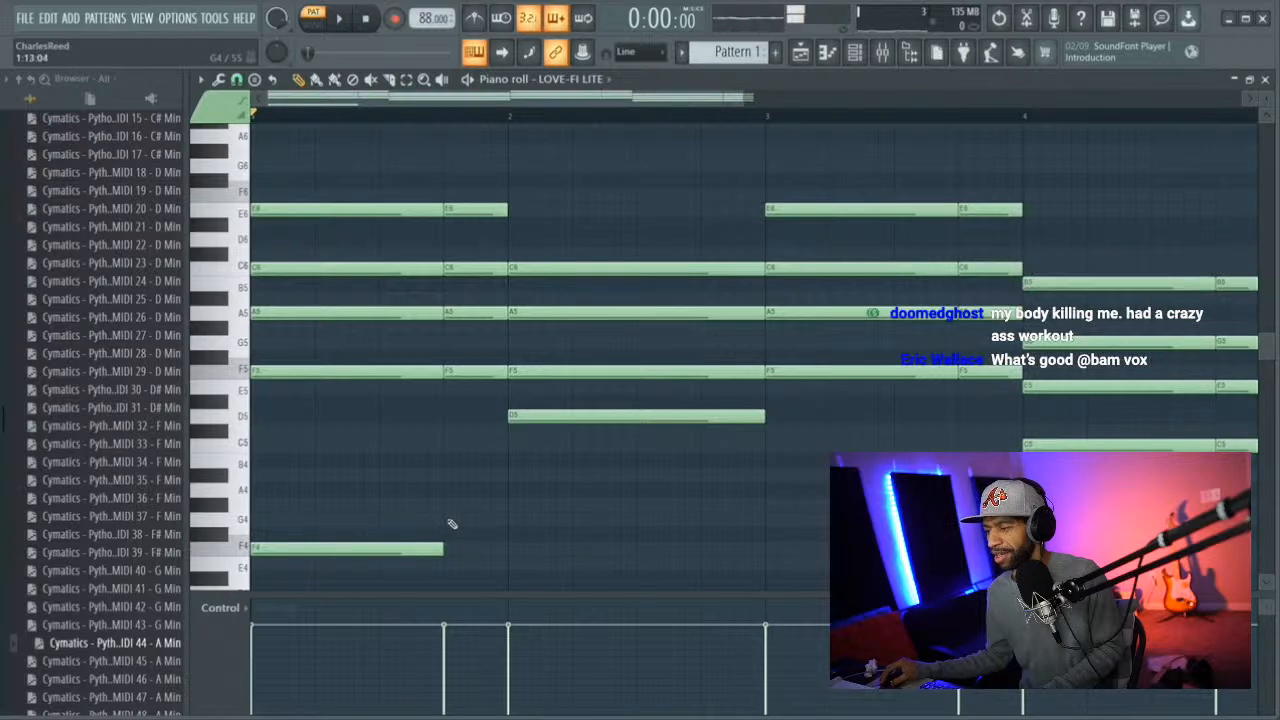
left_click_drag(447, 547, 561, 546)
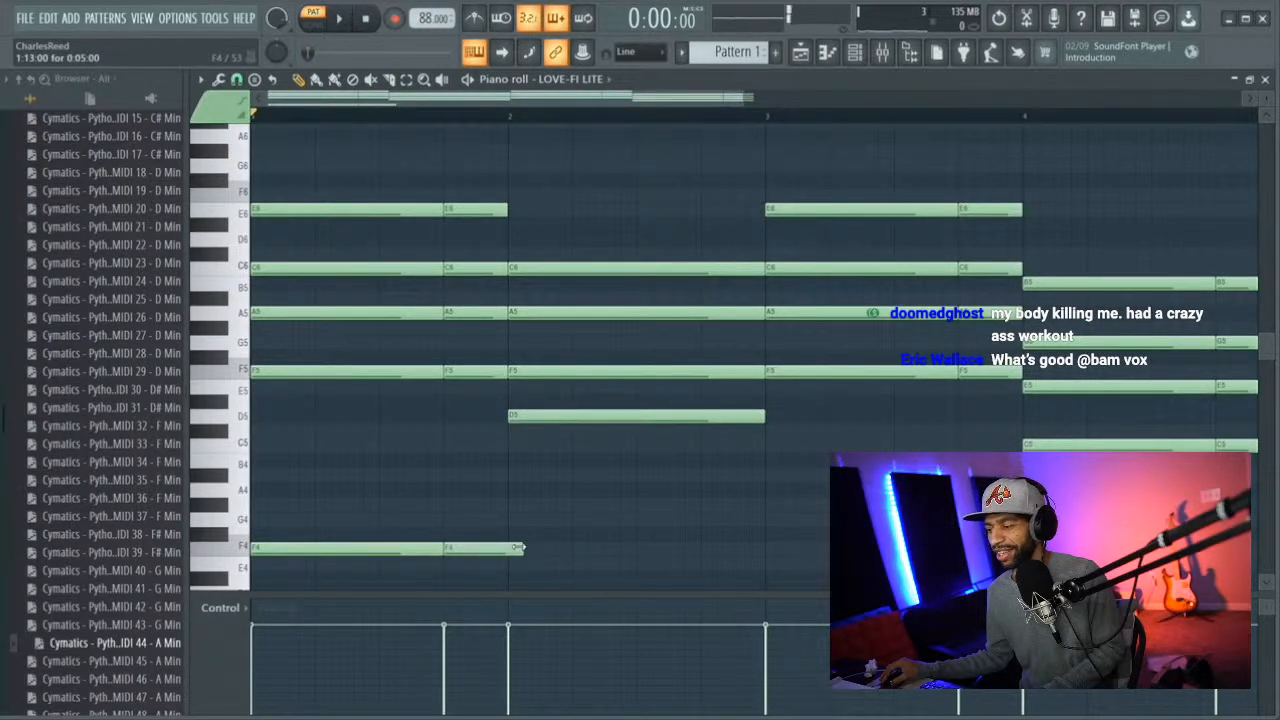
left_click(404, 550)
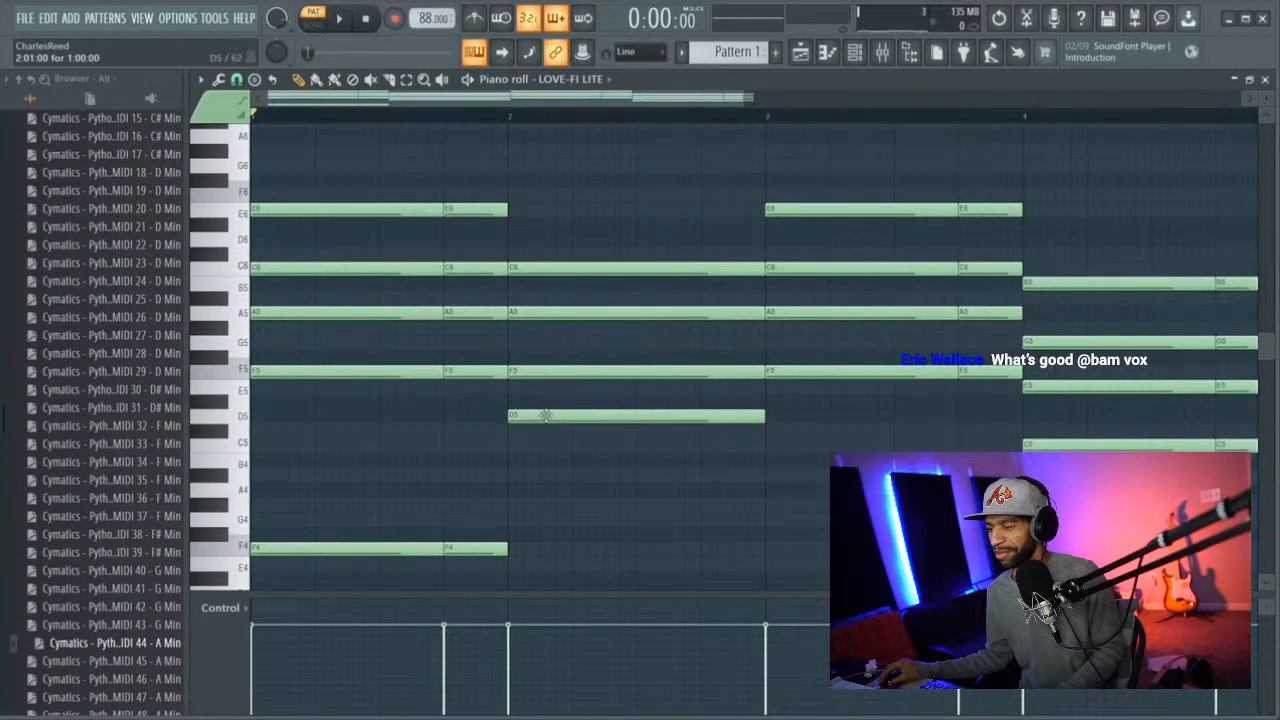
scroll(576, 440, "down", 1)
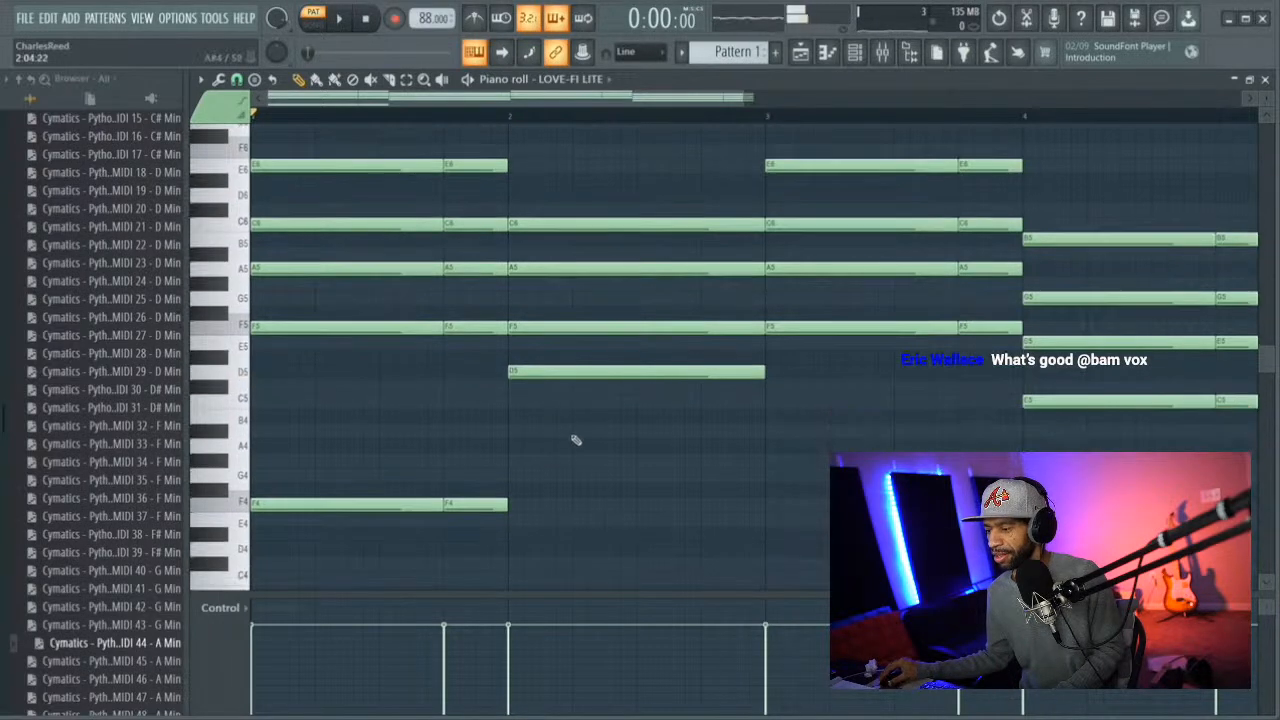
left_click(520, 552)
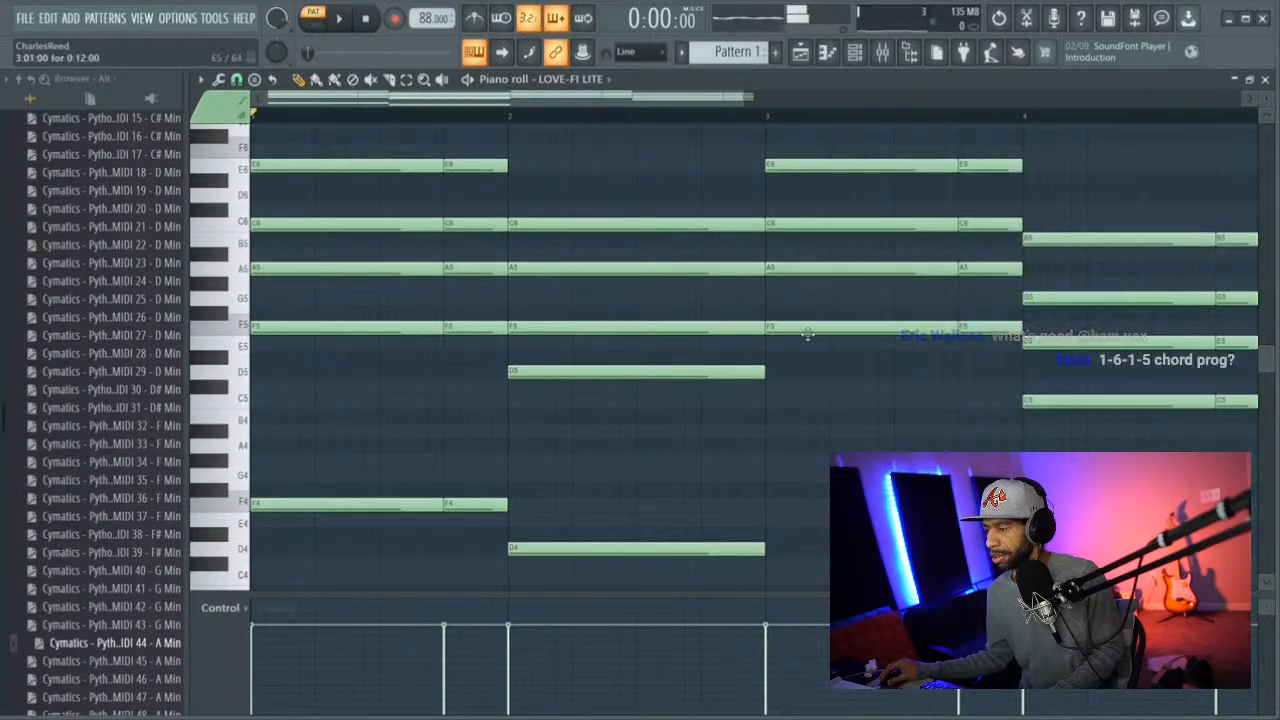
Add bass notes below the chords: F4 for three beats and one beat in bar 3, plus C4 in bar 4, and play the pattern
left_click(773, 505)
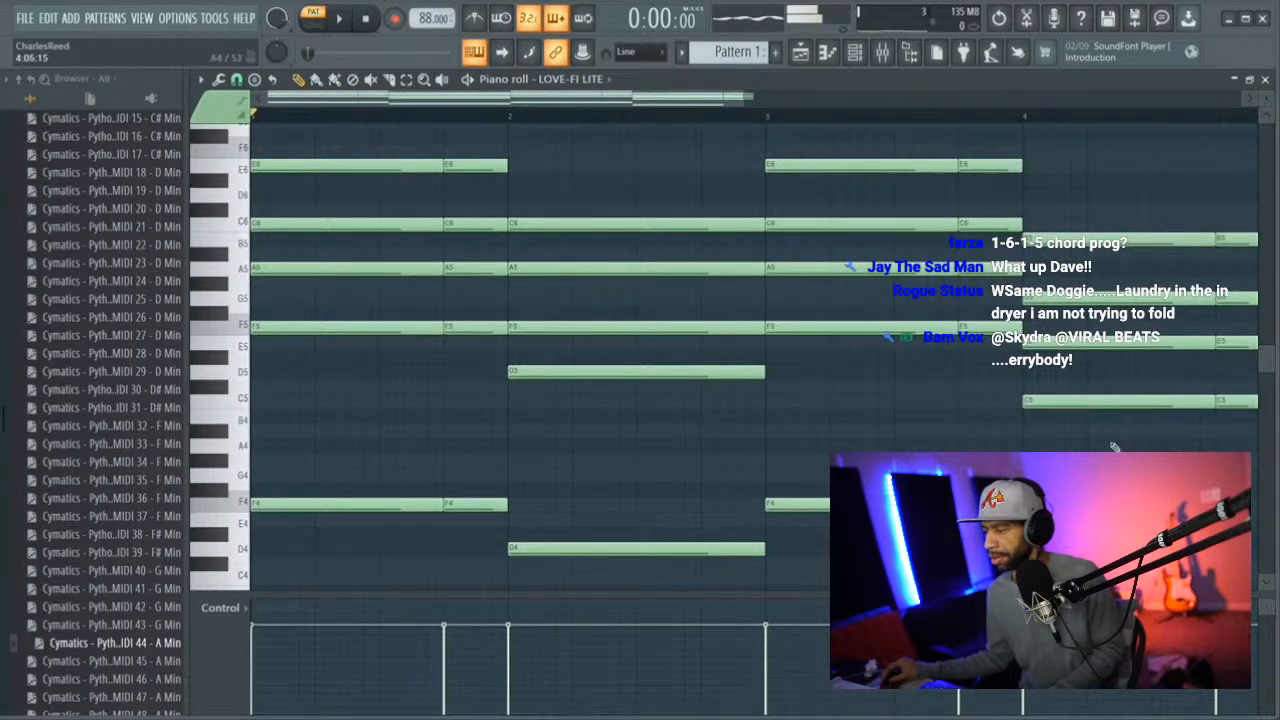
key("space")
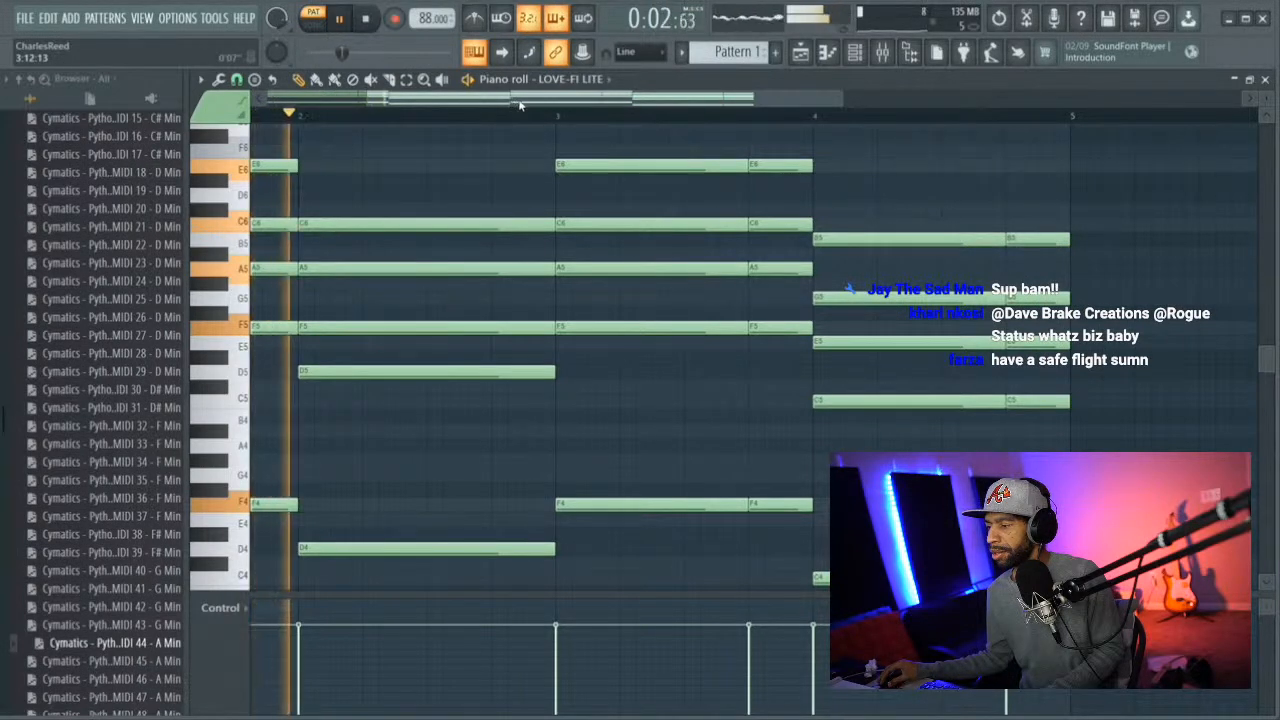
key("space")
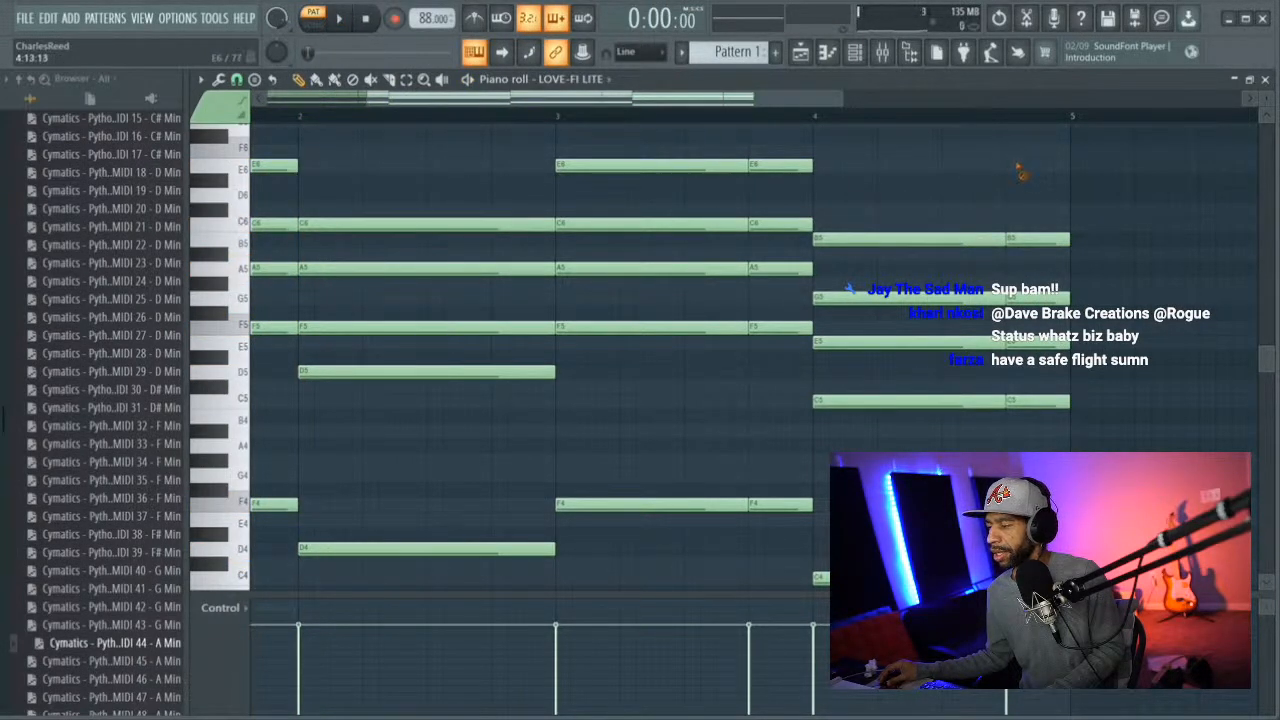
Delete the sliced-off end of the bar 4 chord and its bass note, and extend the remaining notes to the start of bar 5
right_click(1036, 240)
right_click(1046, 298)
right_click(1054, 342)
right_click(1062, 402)
right_click(1053, 578)
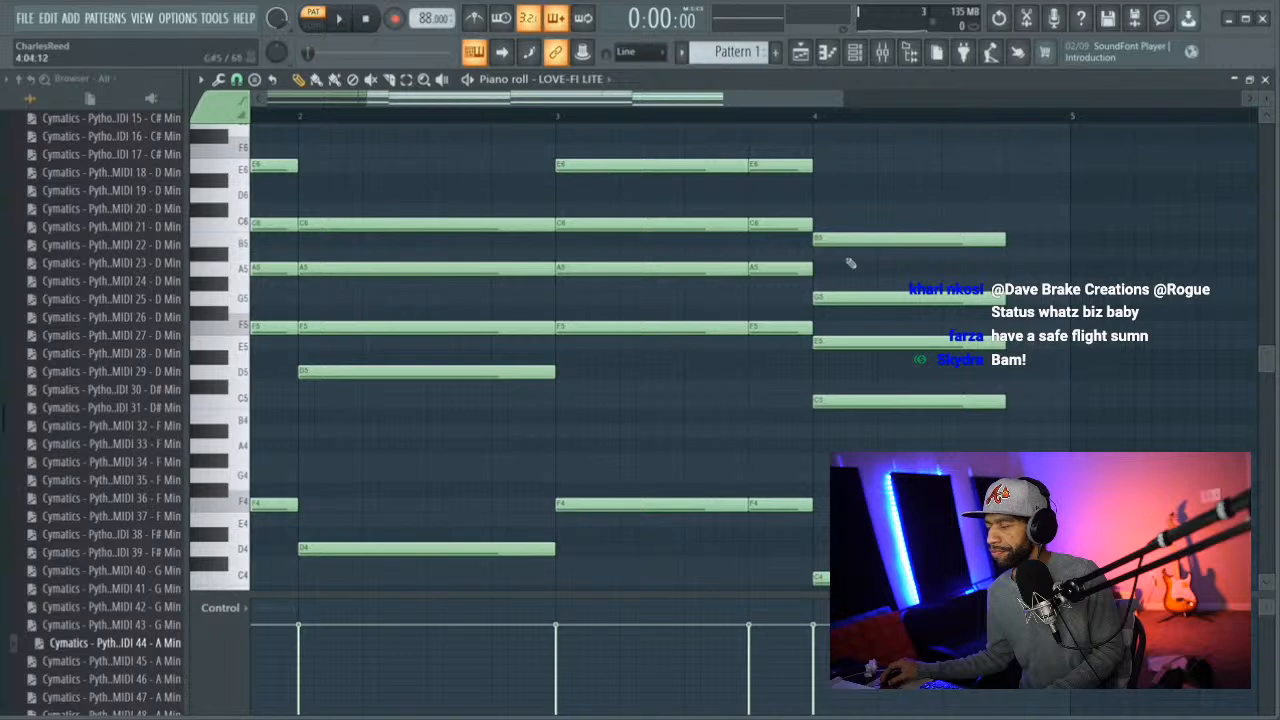
left_click_drag(929, 188, 1000, 588)
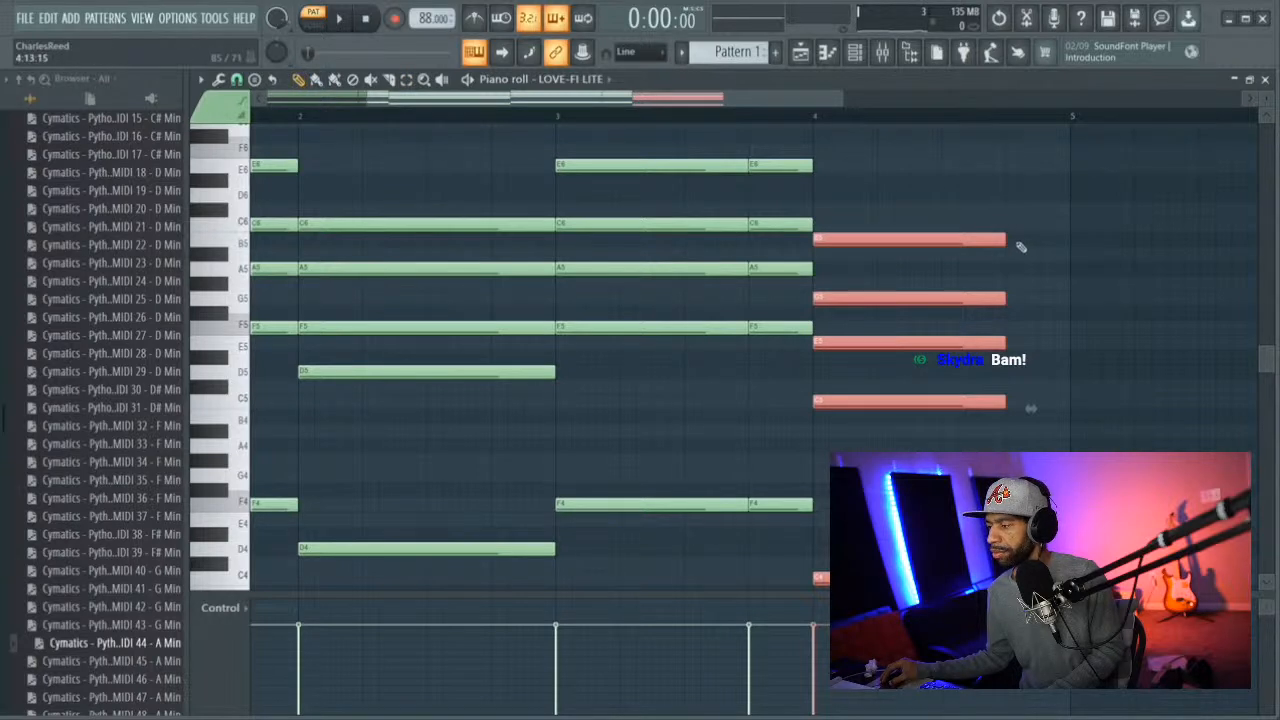
left_click_drag(1010, 238, 1070, 237)
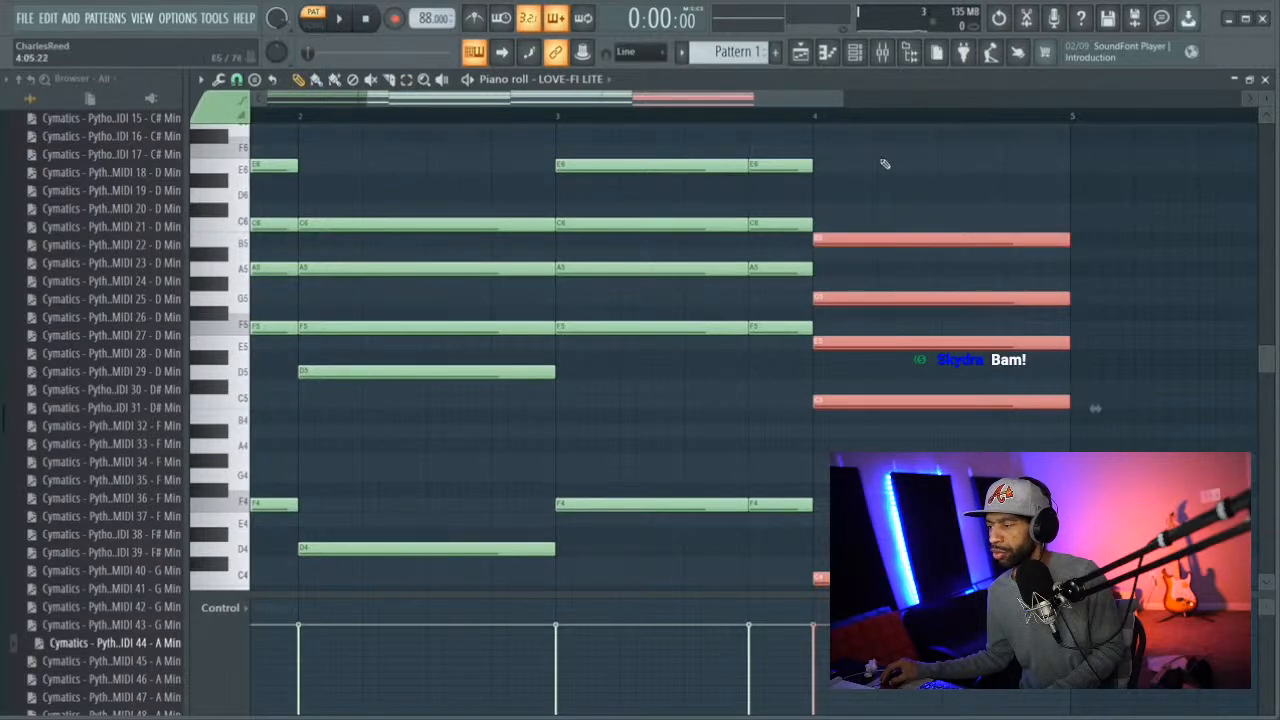
Select all notes of the four-bar progression
left_click_drag(814, 100, 606, 98)
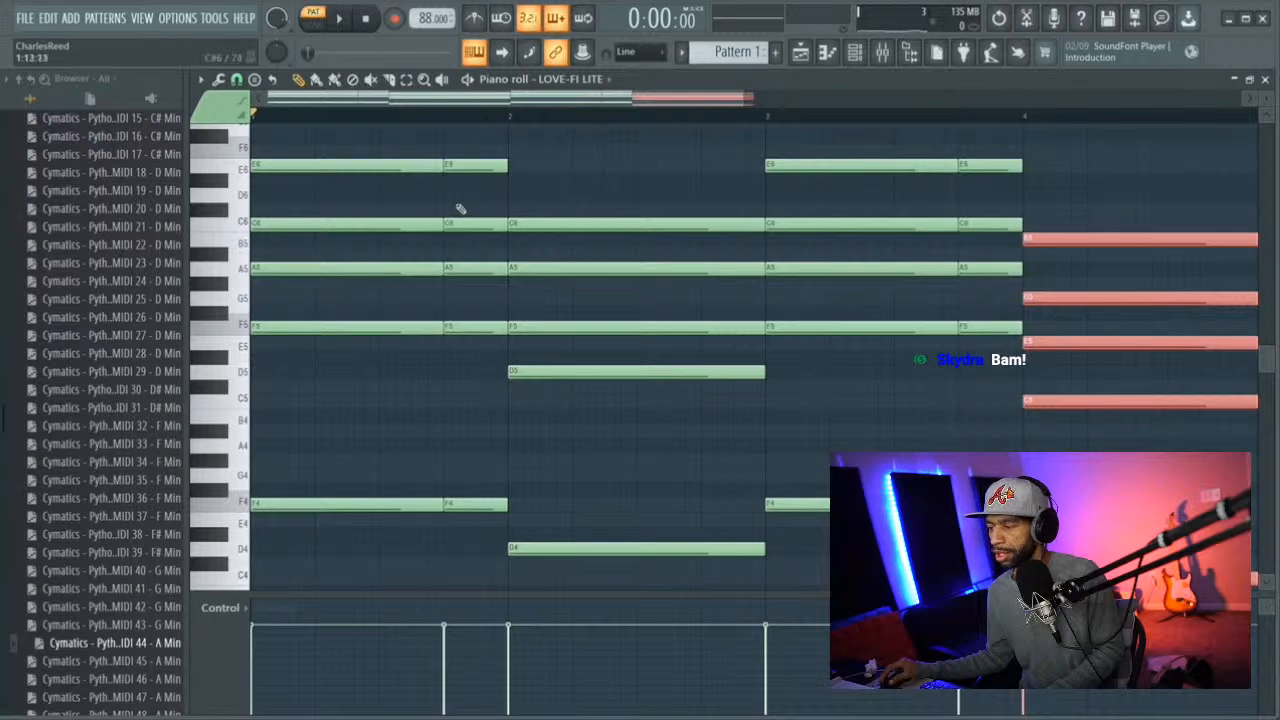
scroll(458, 209, "up", 3)
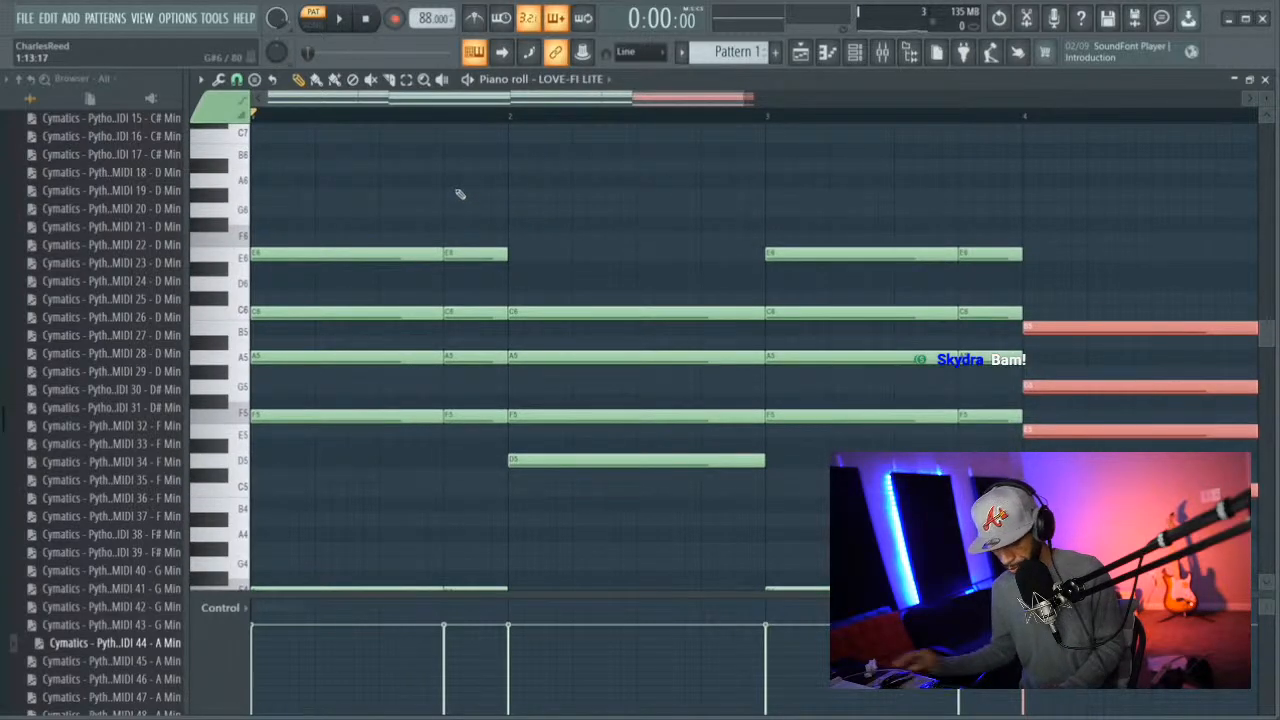
key("ctrl+a")
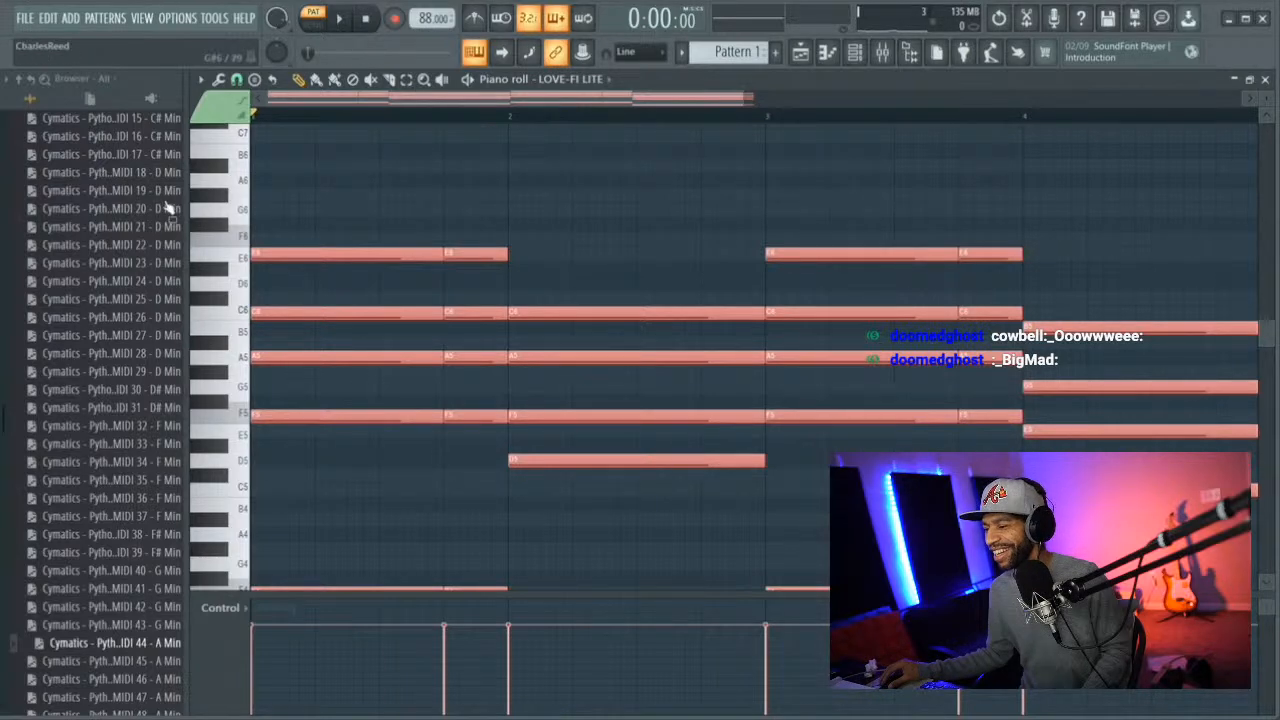
Collapse the Cymatics Python MIDI pack folder and look over the available drum kits in the browser
scroll(95, 220, "up", 8)
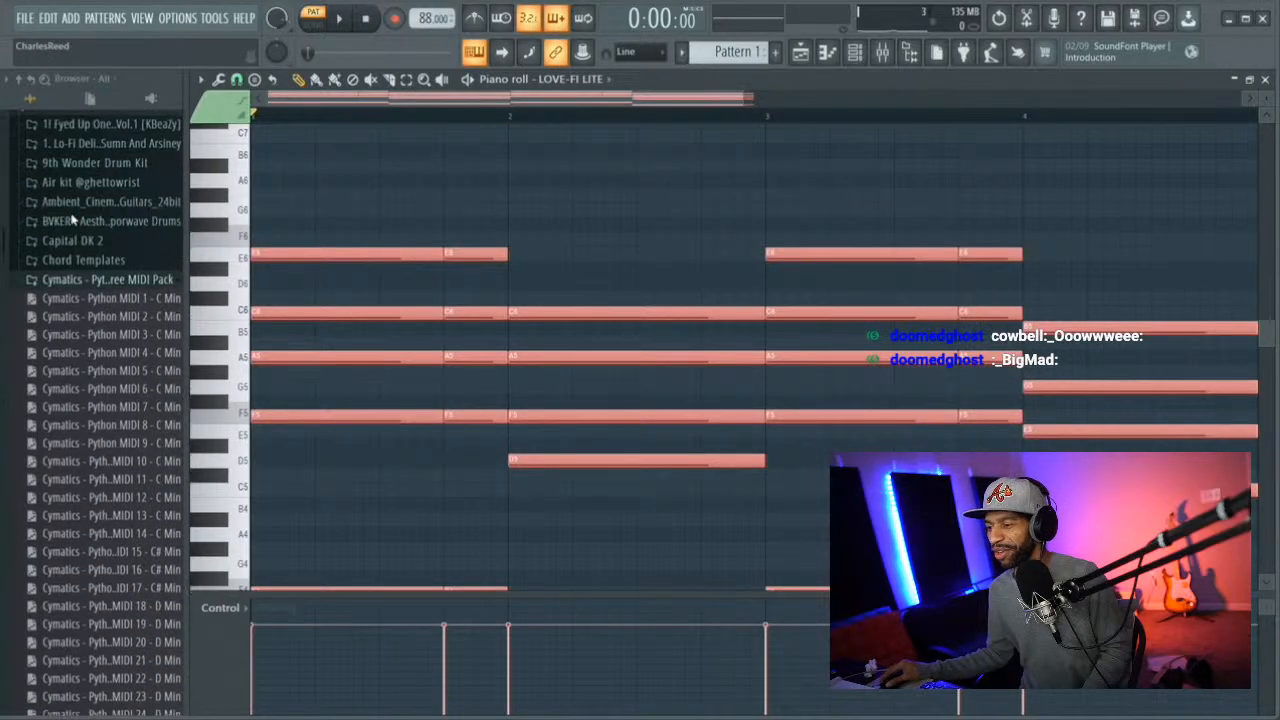
left_click(88, 283)
scroll(22, 290, "down", 3)
scroll(22, 290, "up", 5)
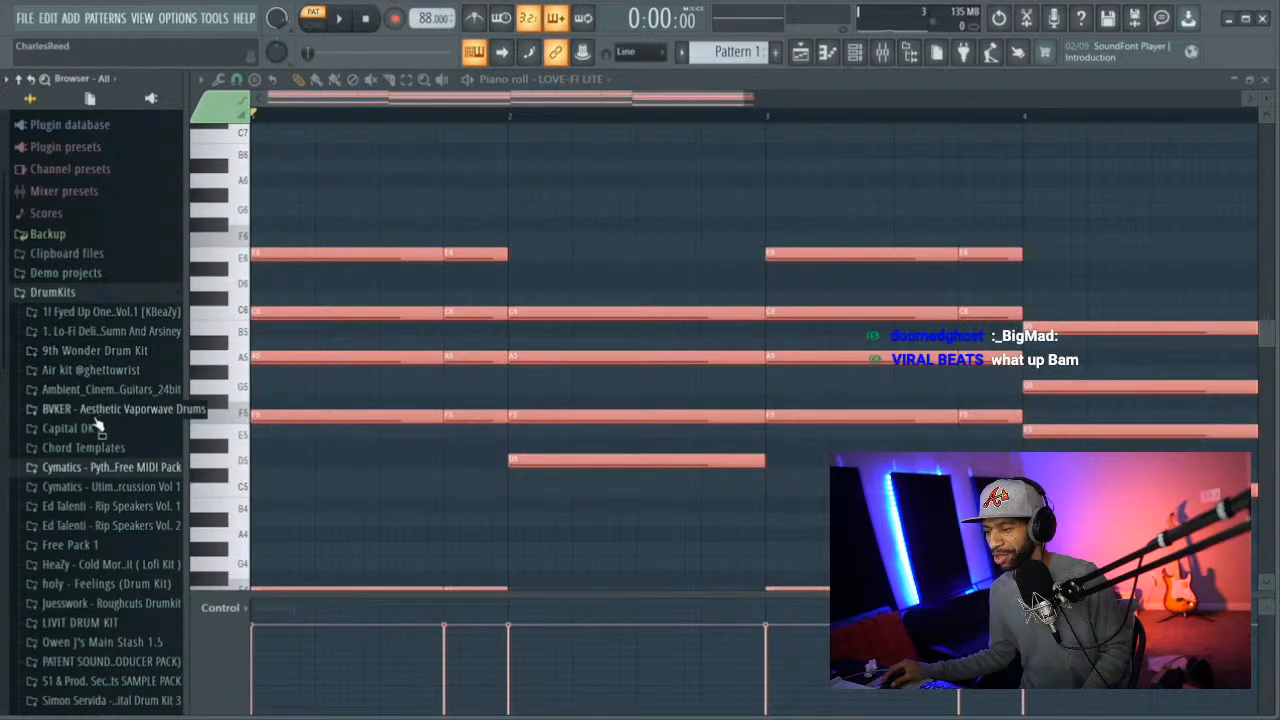
scroll(97, 428, "down", 3)
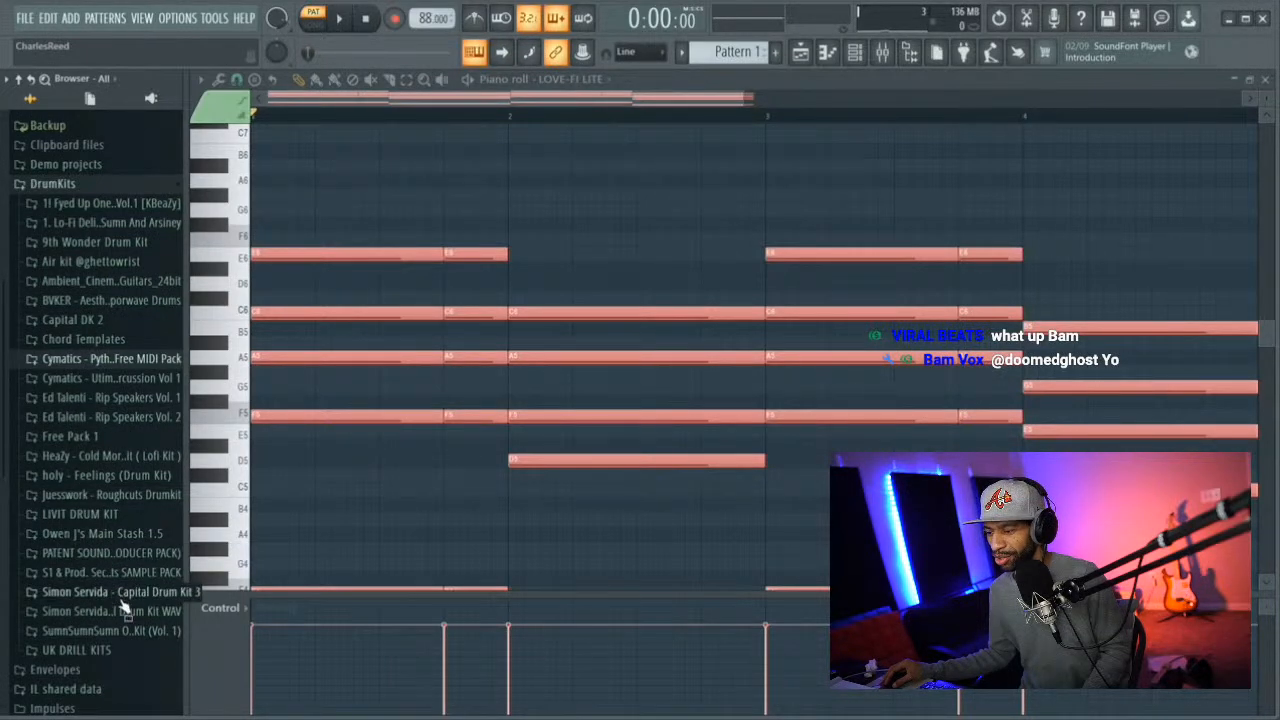
Look for a cowbell among the percussion samples of the Owen J's Main Stash 1.5 kit, and collapse the kit folder
left_click(102, 534)
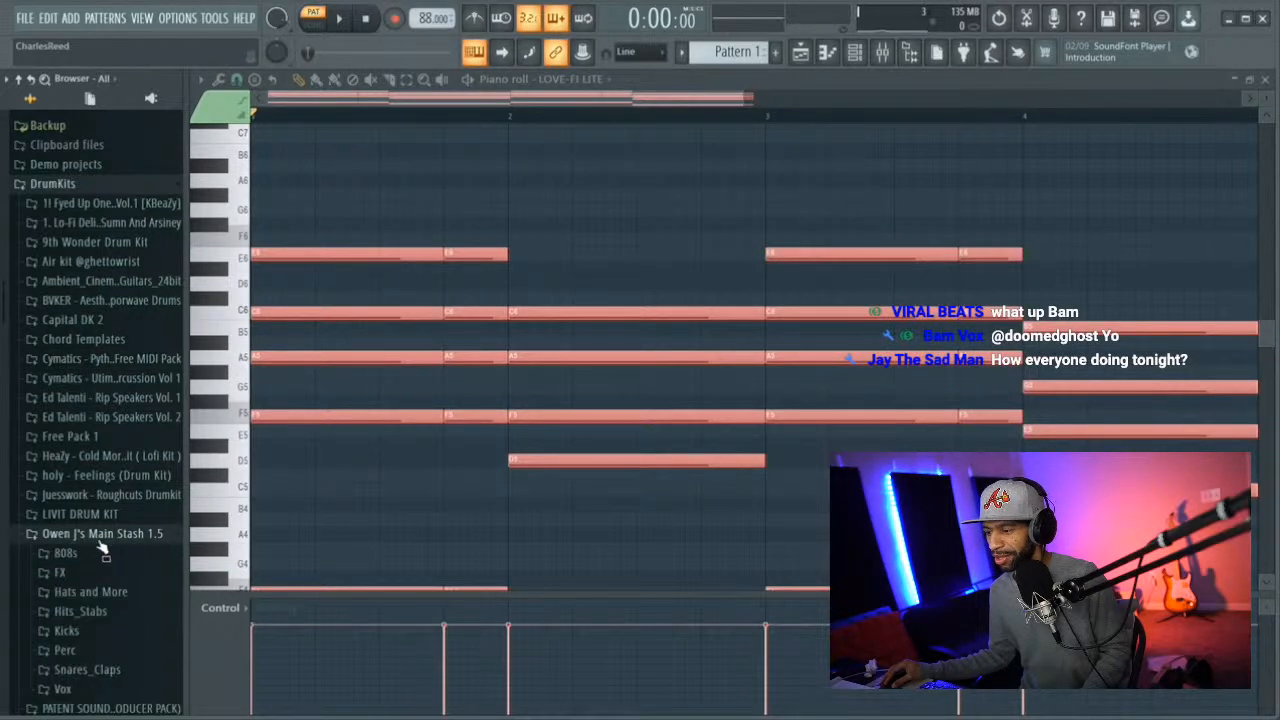
scroll(105, 548, "down", 4)
left_click(66, 436)
scroll(75, 450, "down", 6)
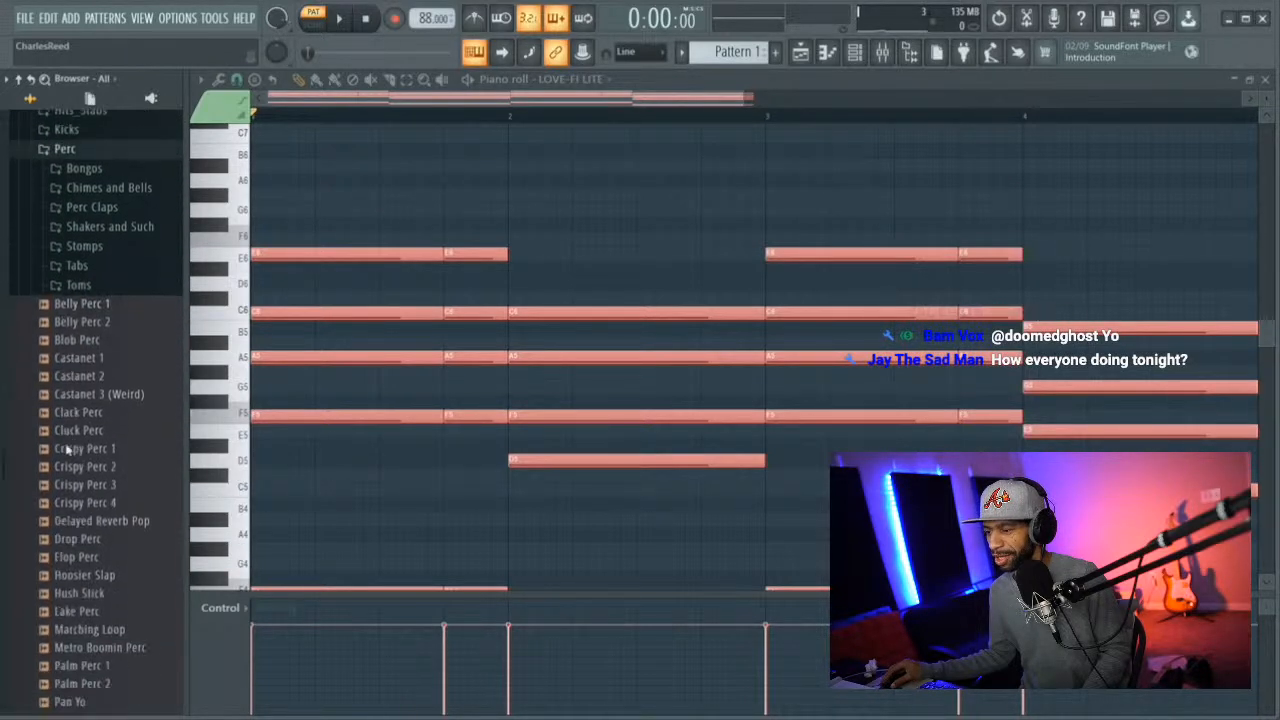
scroll(88, 469, "down", 3)
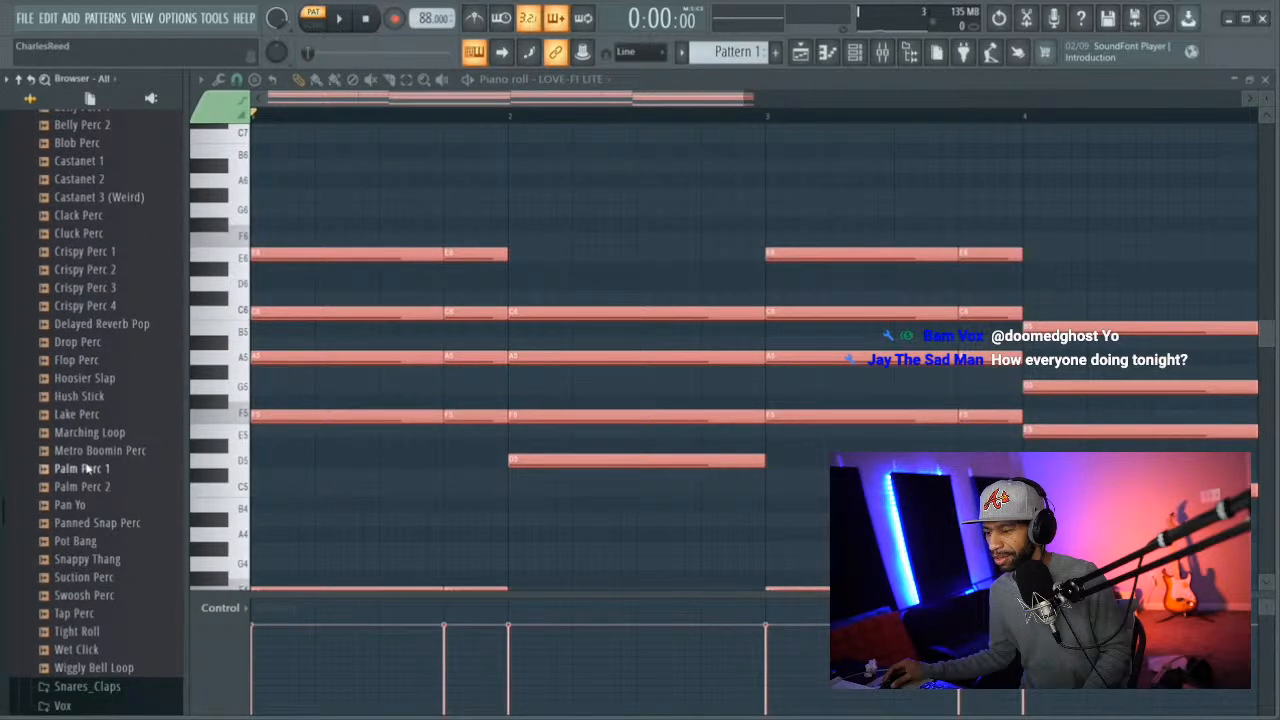
scroll(88, 469, "up", 3)
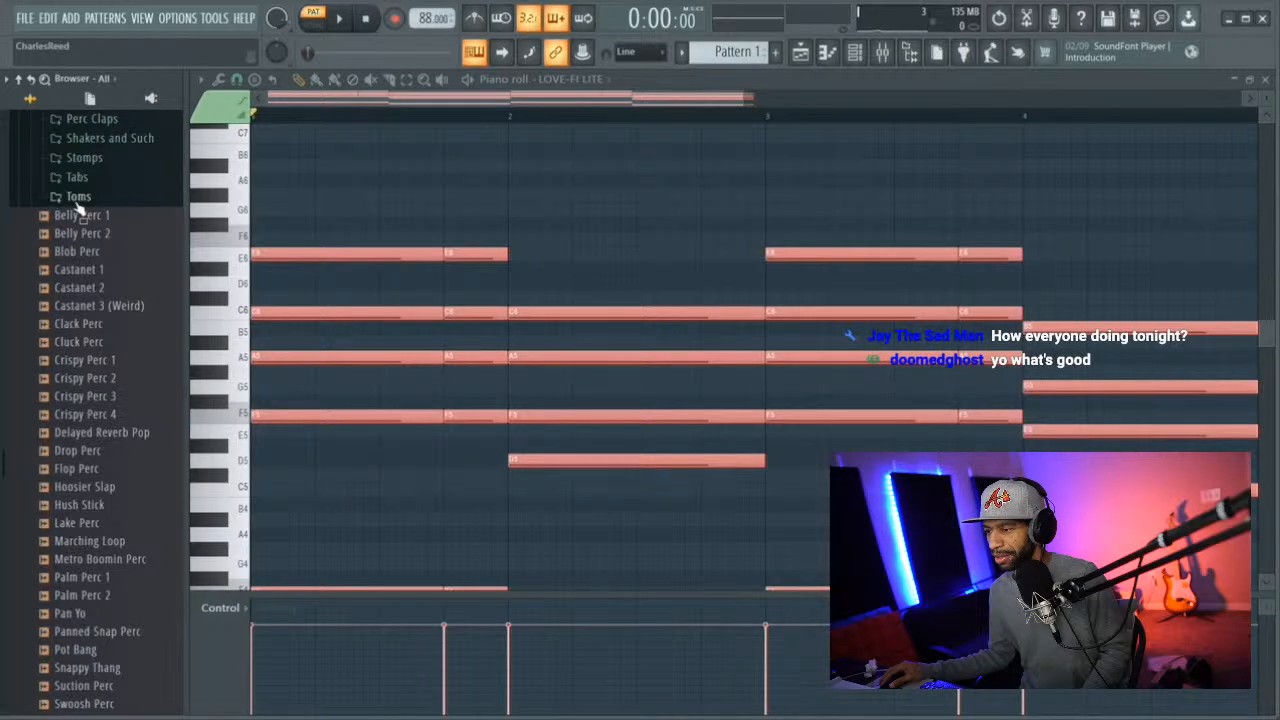
scroll(78, 205, "up", 6)
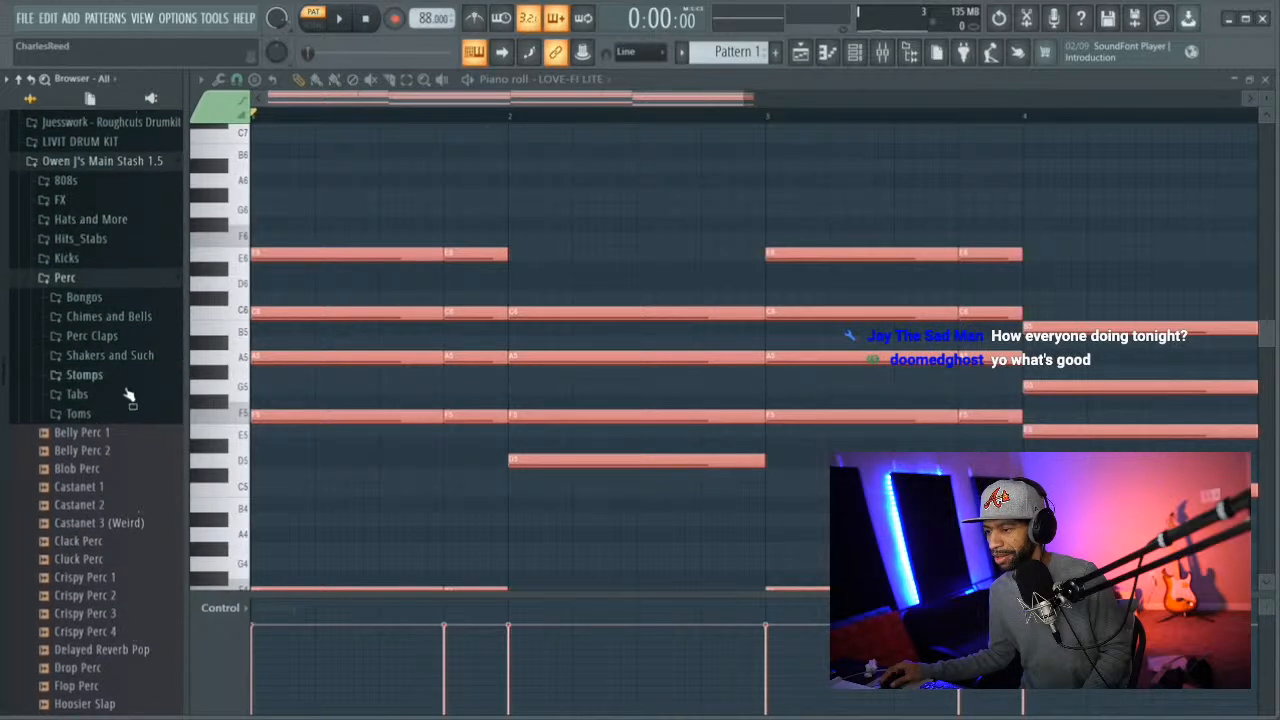
left_click(77, 418)
left_click(77, 414)
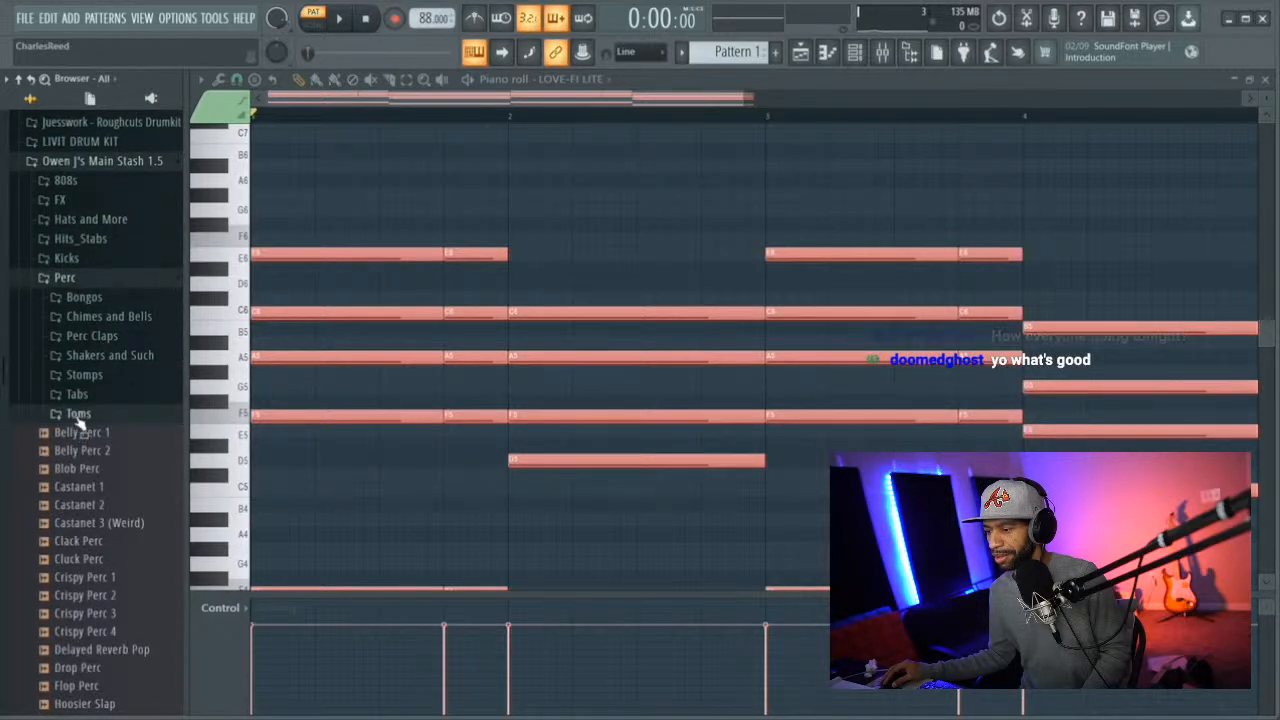
scroll(63, 390, "down", 5)
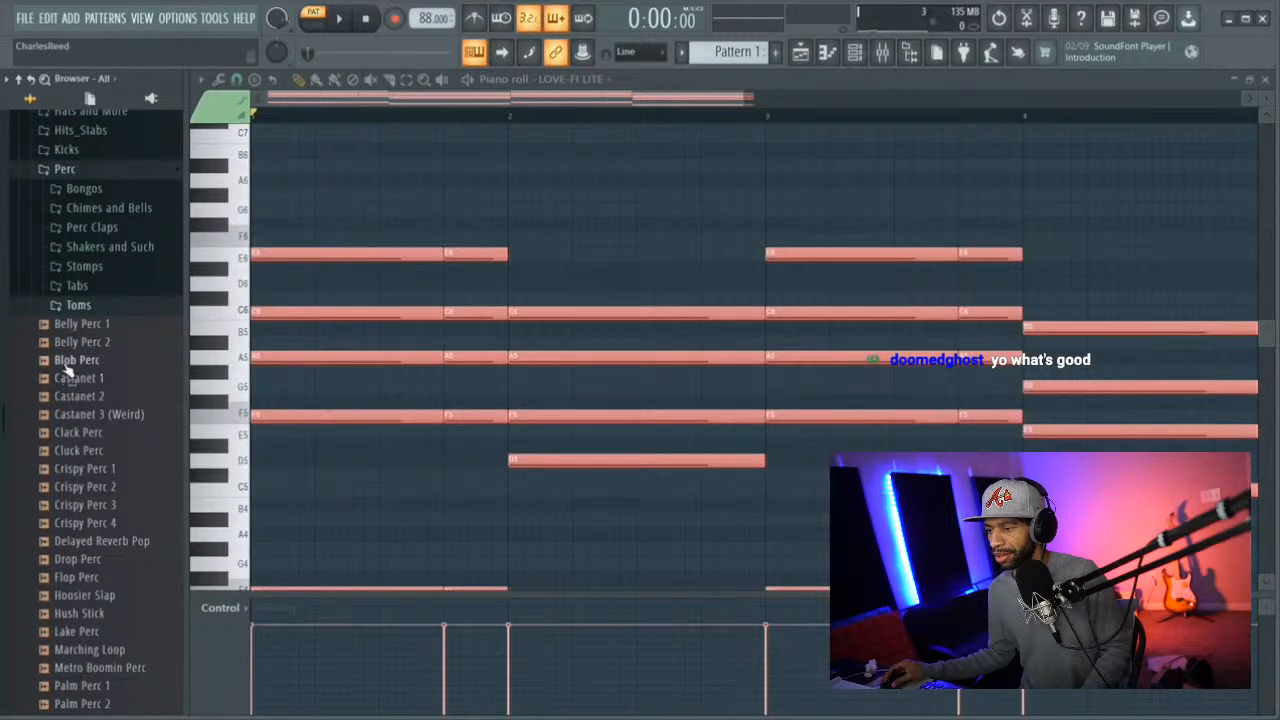
scroll(68, 318, "down", 10)
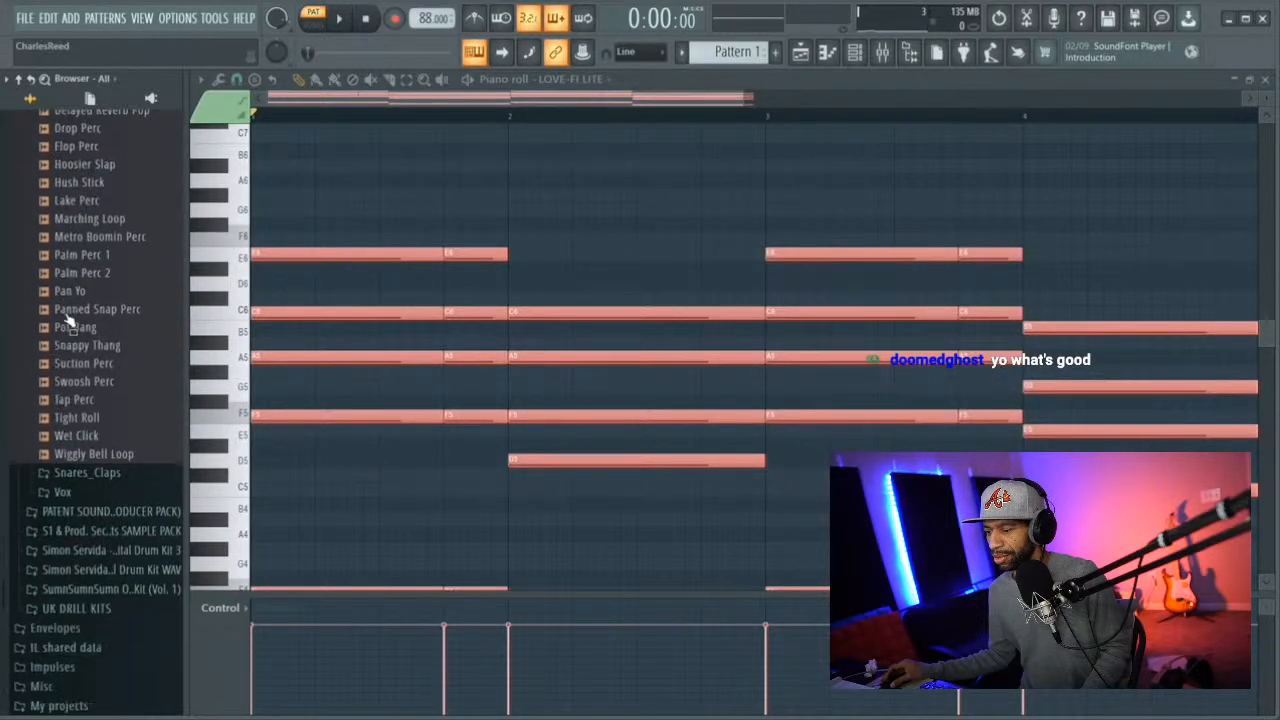
scroll(68, 318, "up", 15)
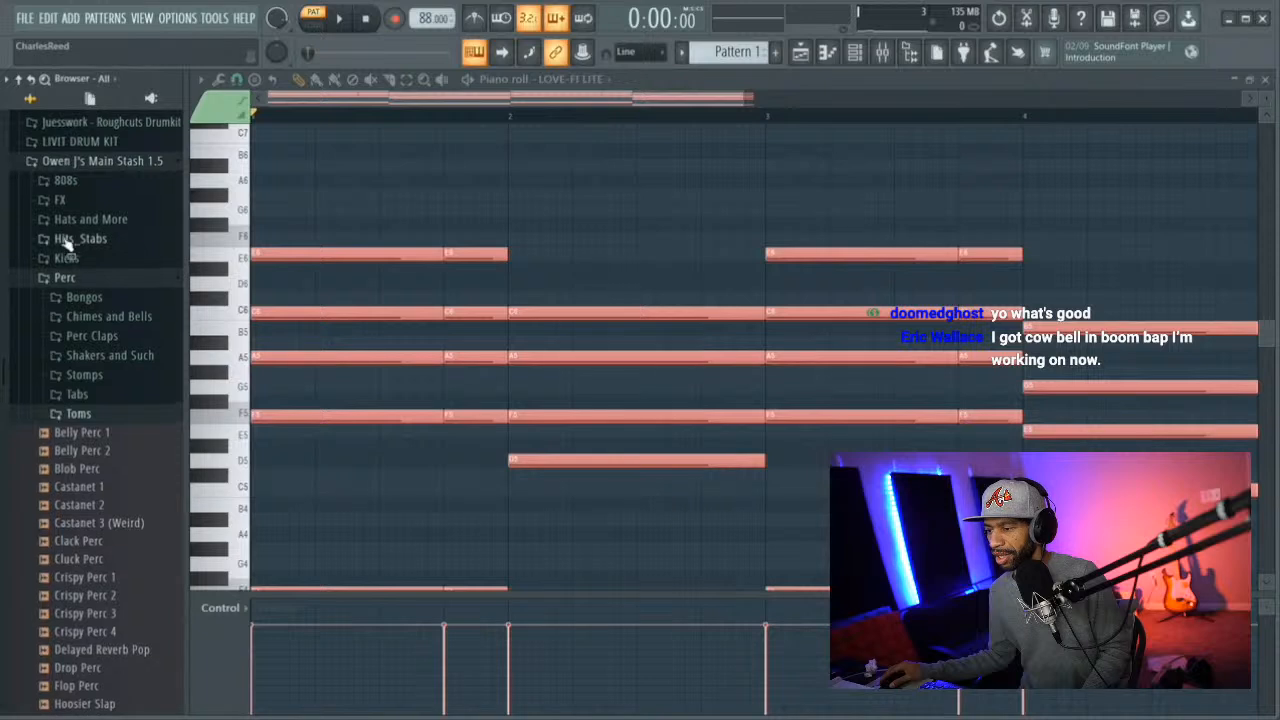
left_click(56, 164)
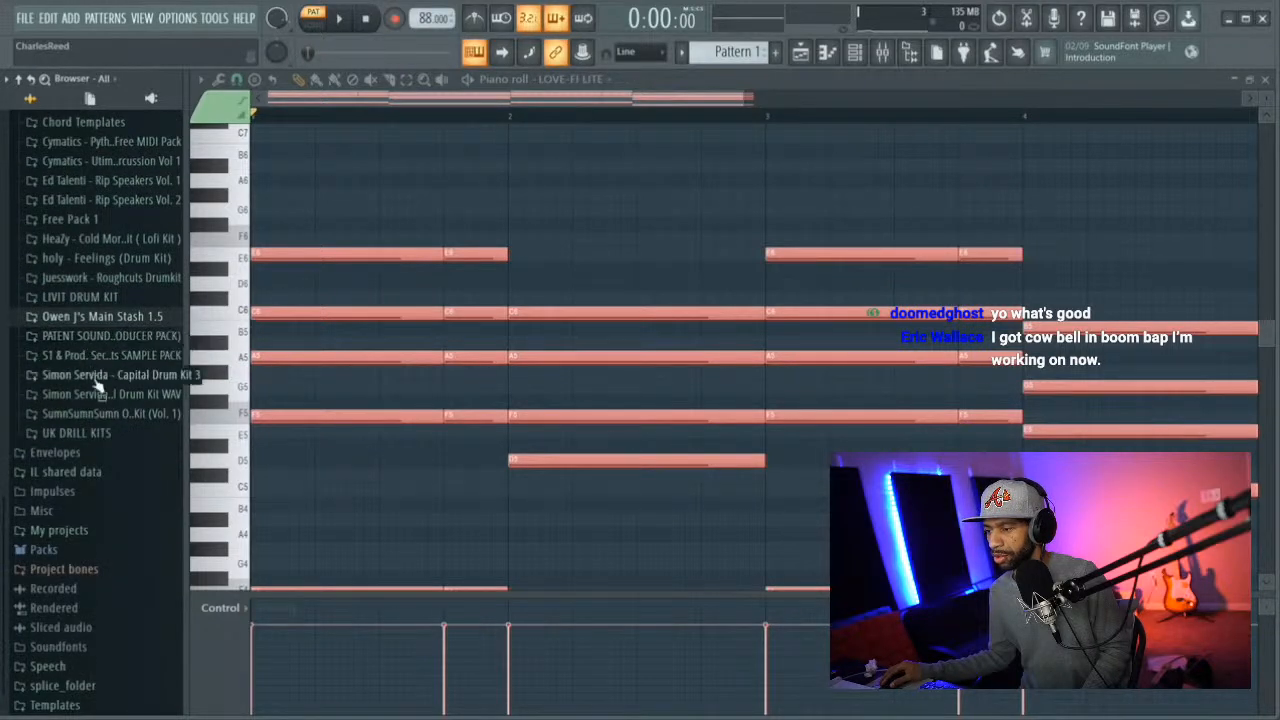
Look through the Perc samples of Simon Servida - Capital Drum Kit 3, and collapse the kit folder
left_click(88, 377)
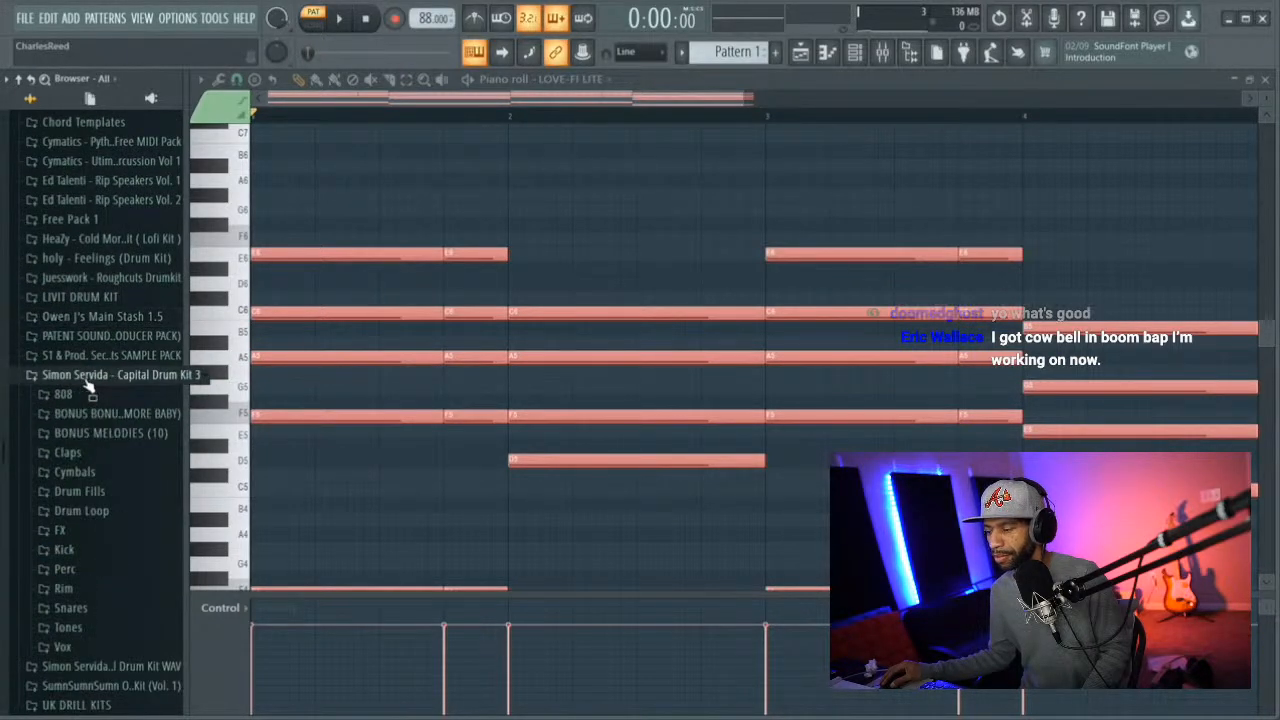
left_click(78, 570)
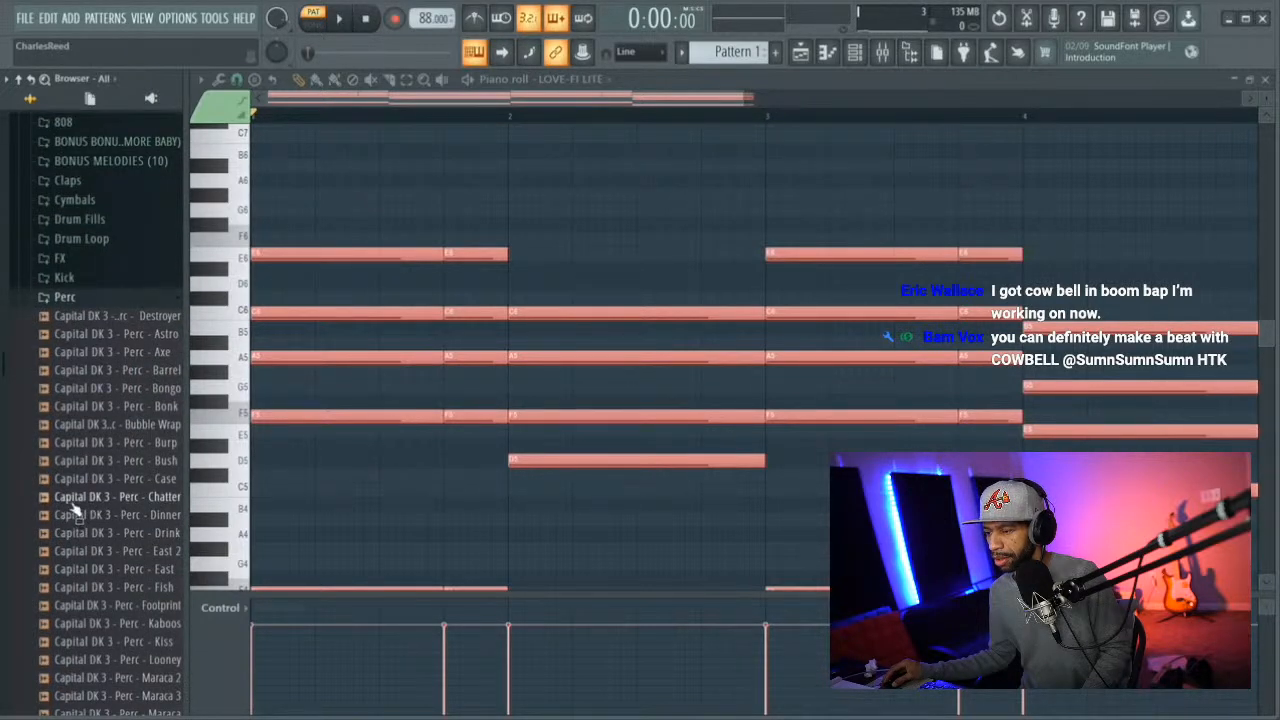
left_click(63, 298)
scroll(90, 330, "up", 5)
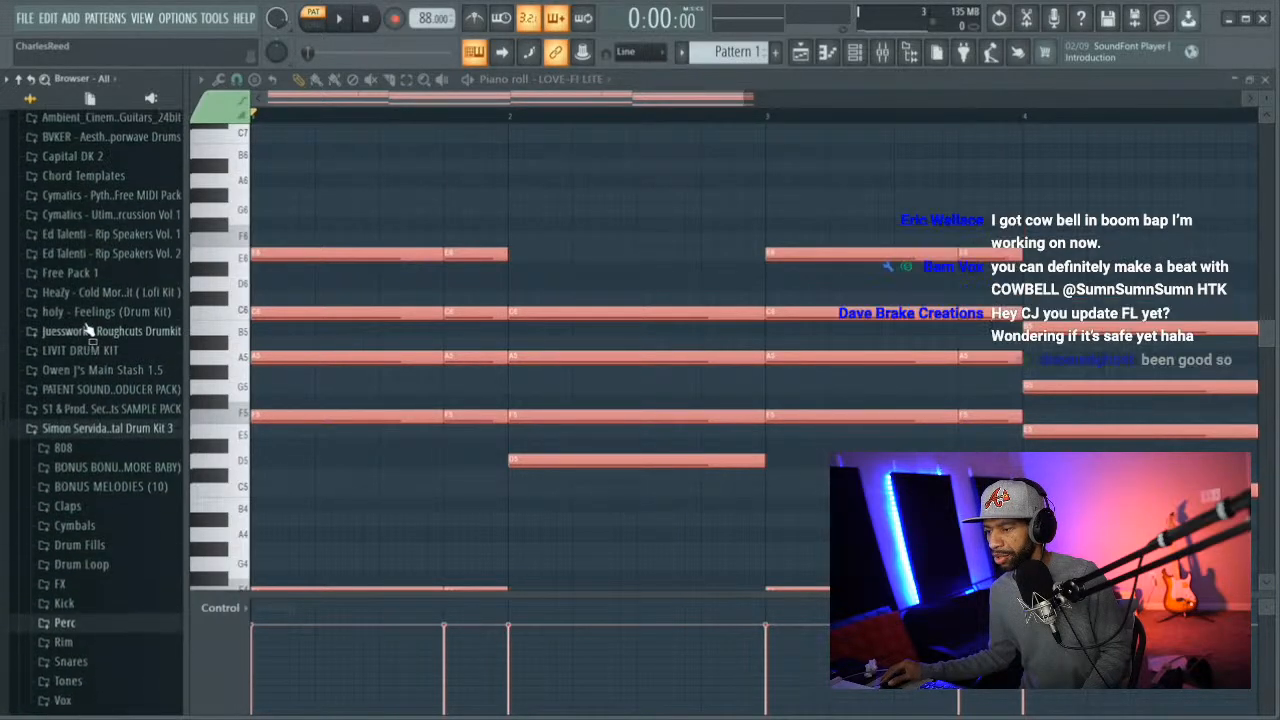
left_click(92, 432)
Examine the samples in the 9th Wonder Drum Kit's Percussions folder for a cowbell, and collapse that folder
scroll(60, 390, "up", 3)
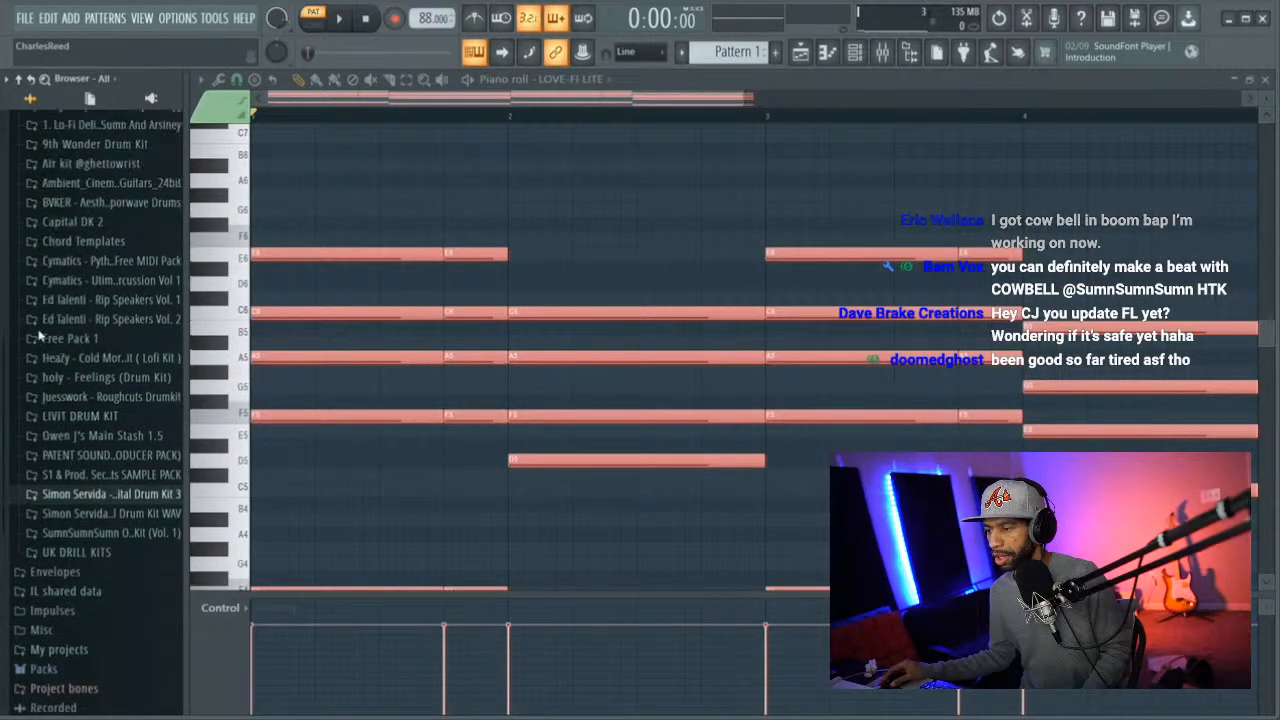
scroll(47, 333, "up", 3)
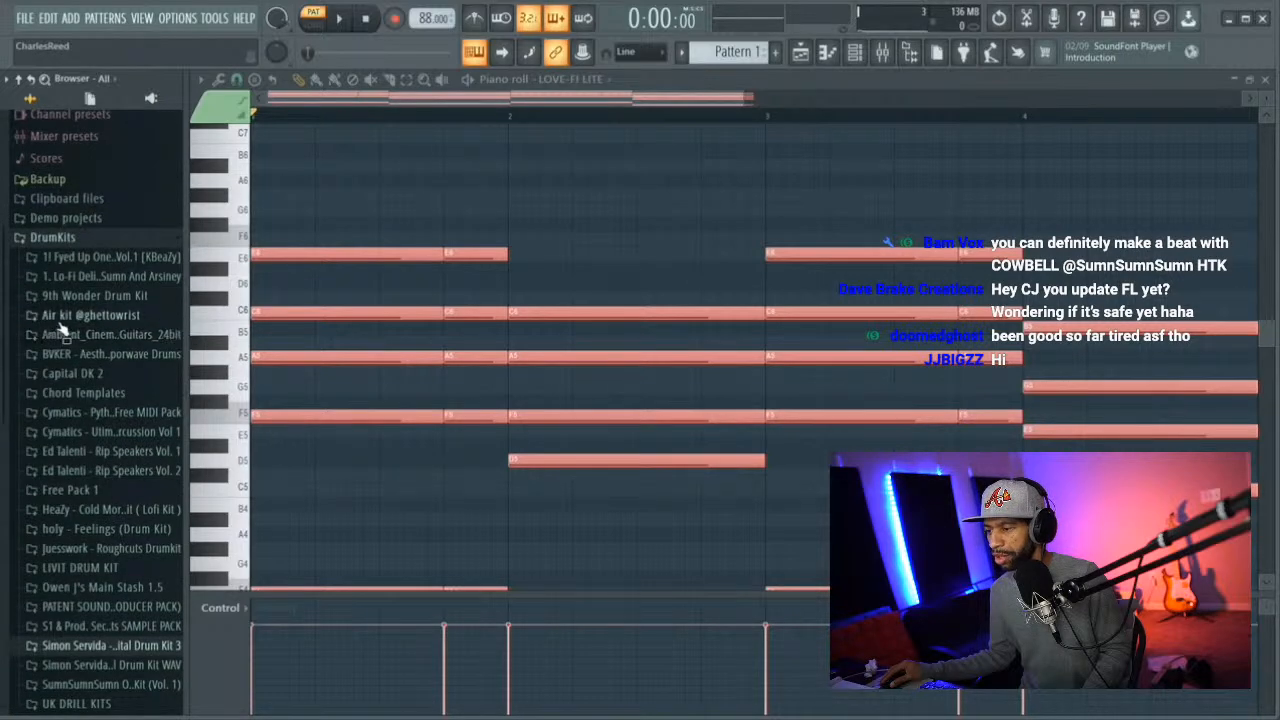
left_click(90, 295)
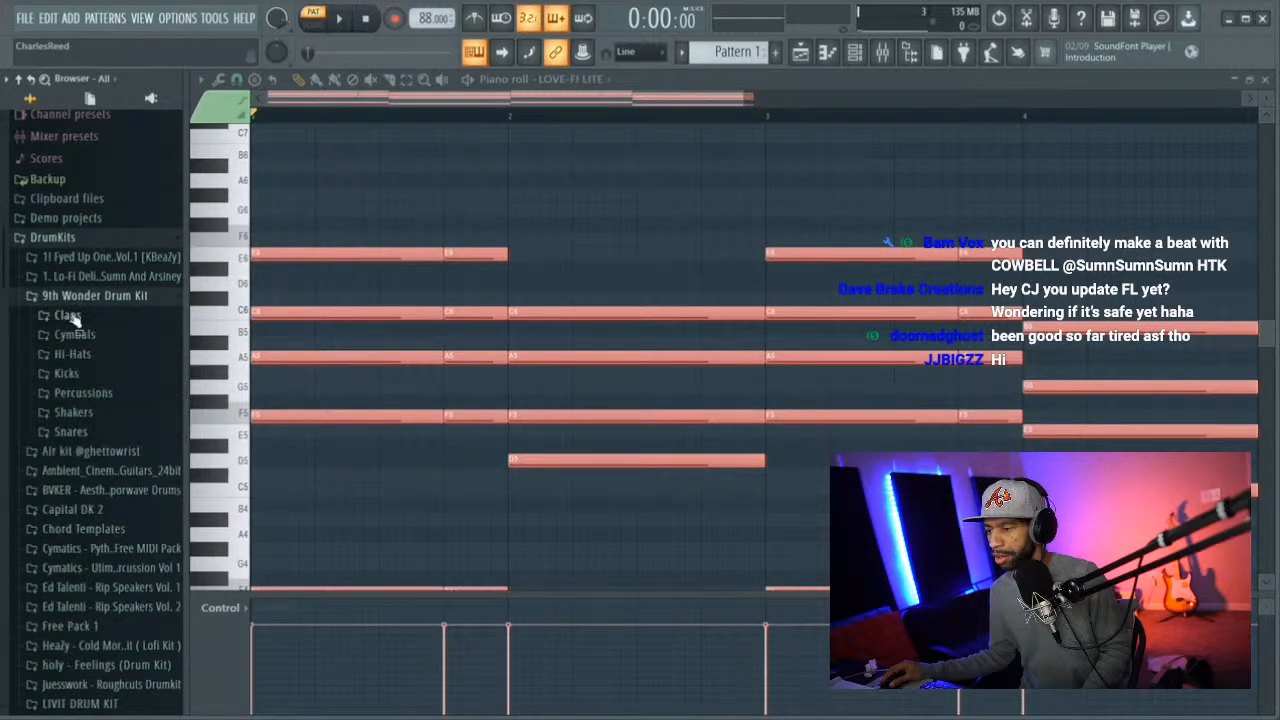
left_click(95, 390)
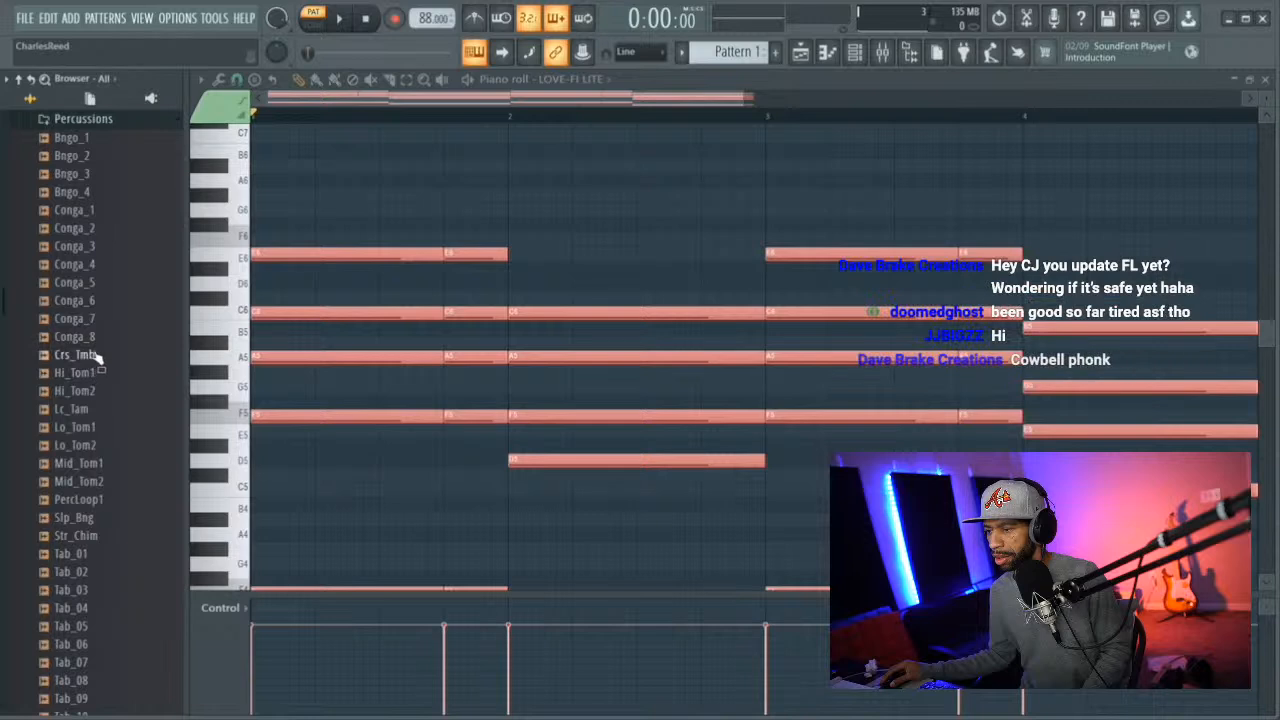
scroll(97, 335, "down", 4)
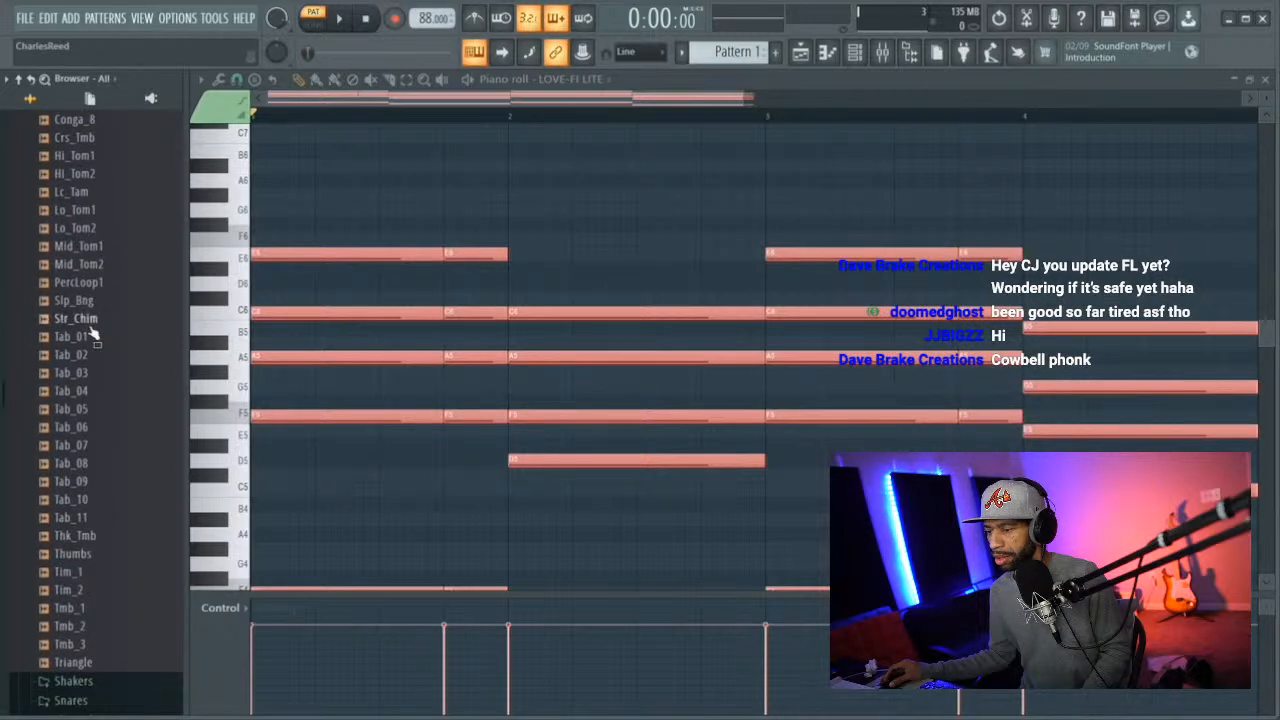
scroll(85, 300, "up", 4)
left_click(84, 121)
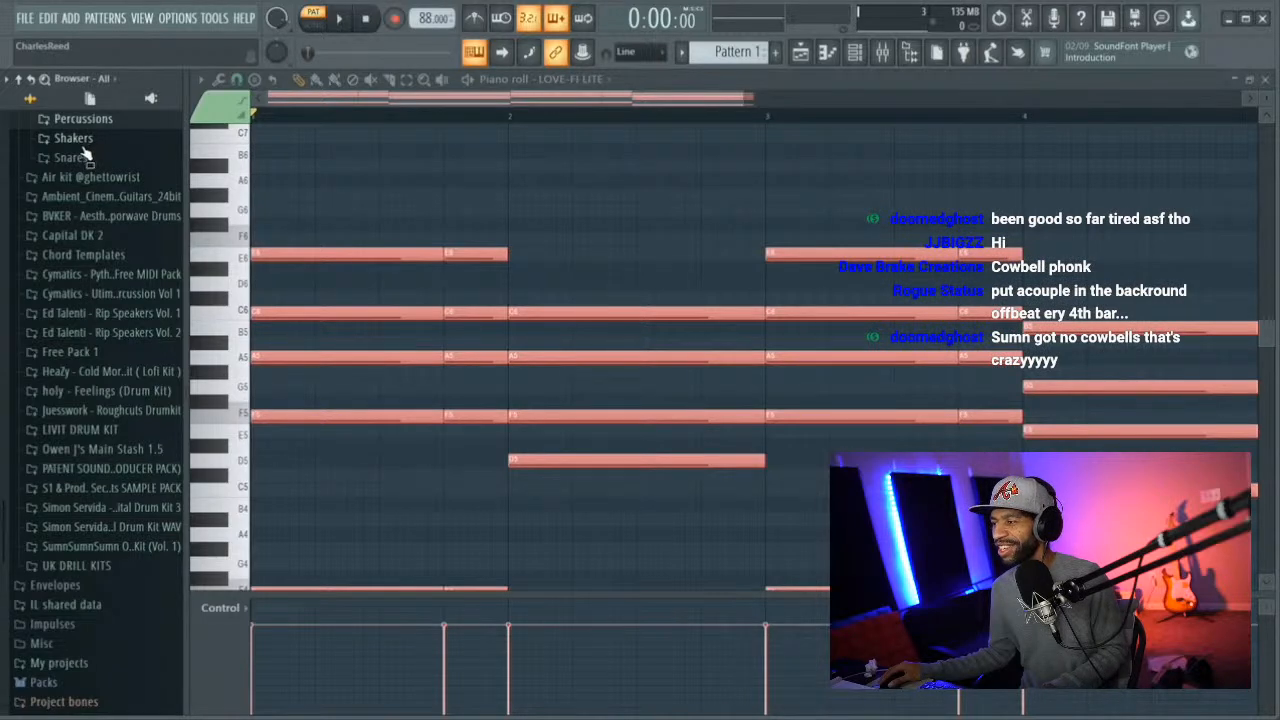
Play the beginning of the pattern, stop it, and look over the chord and bass notes
key("space")
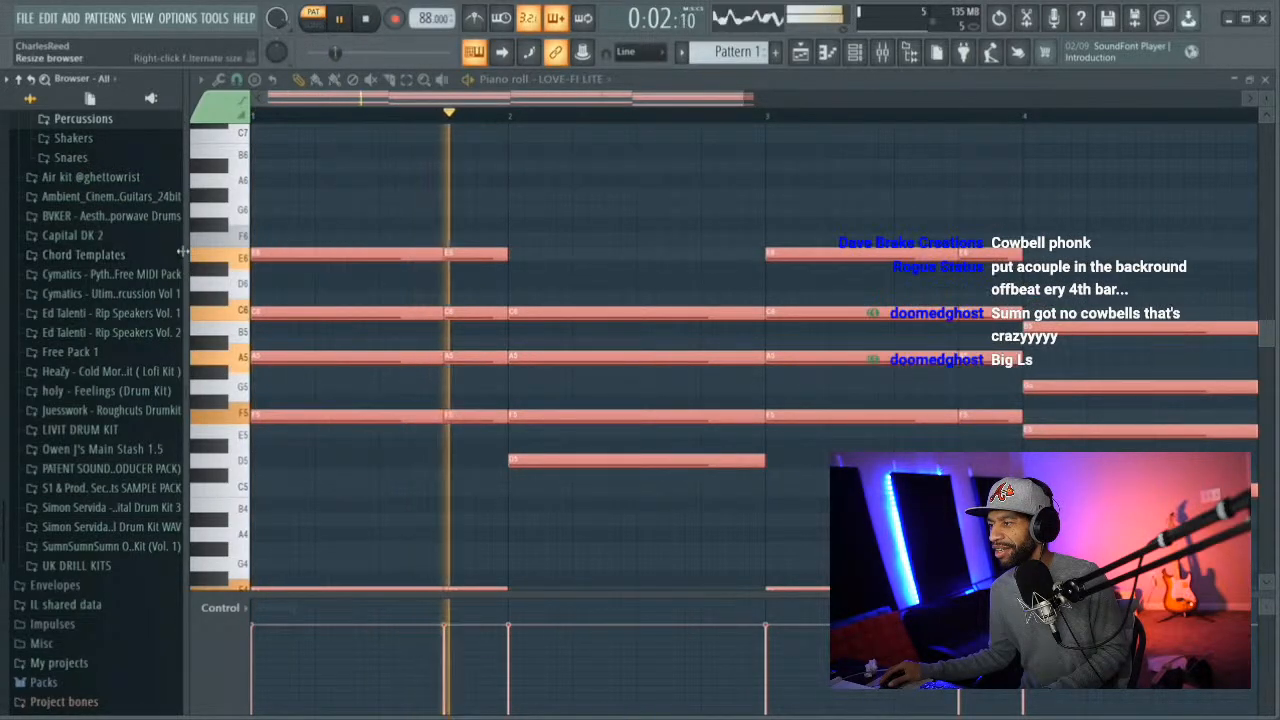
key("space")
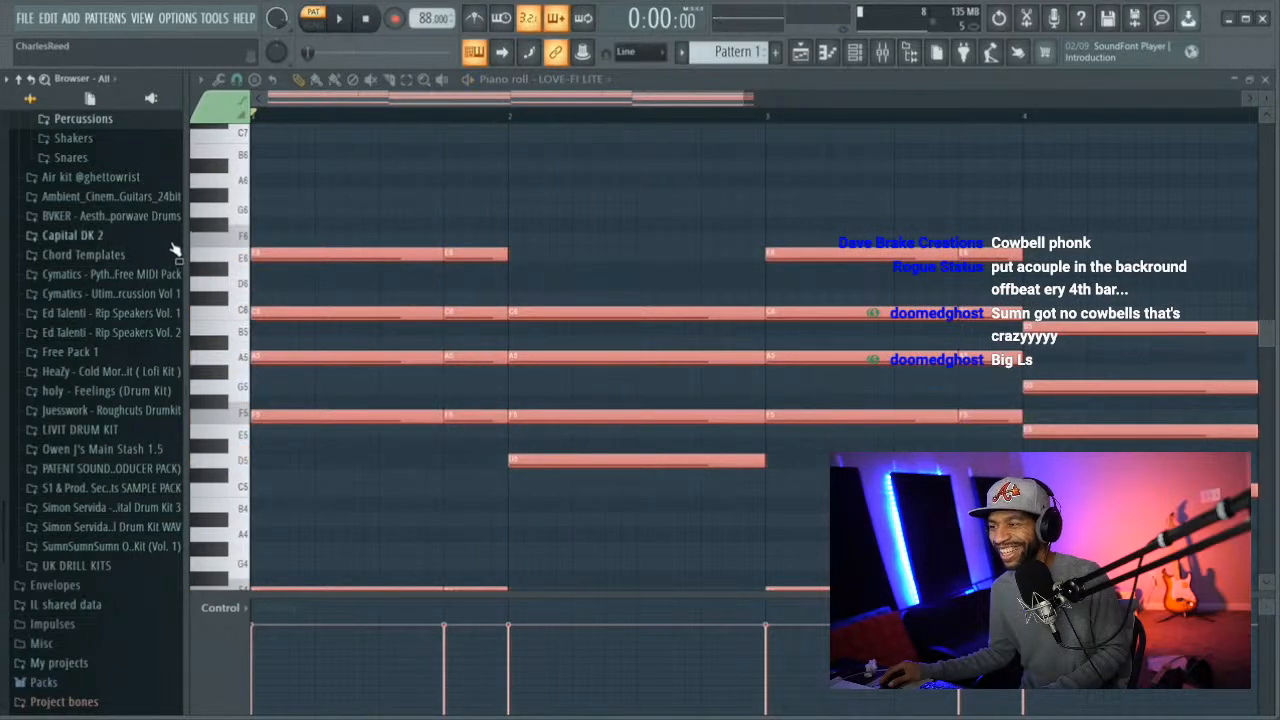
scroll(527, 295, "down", 5)
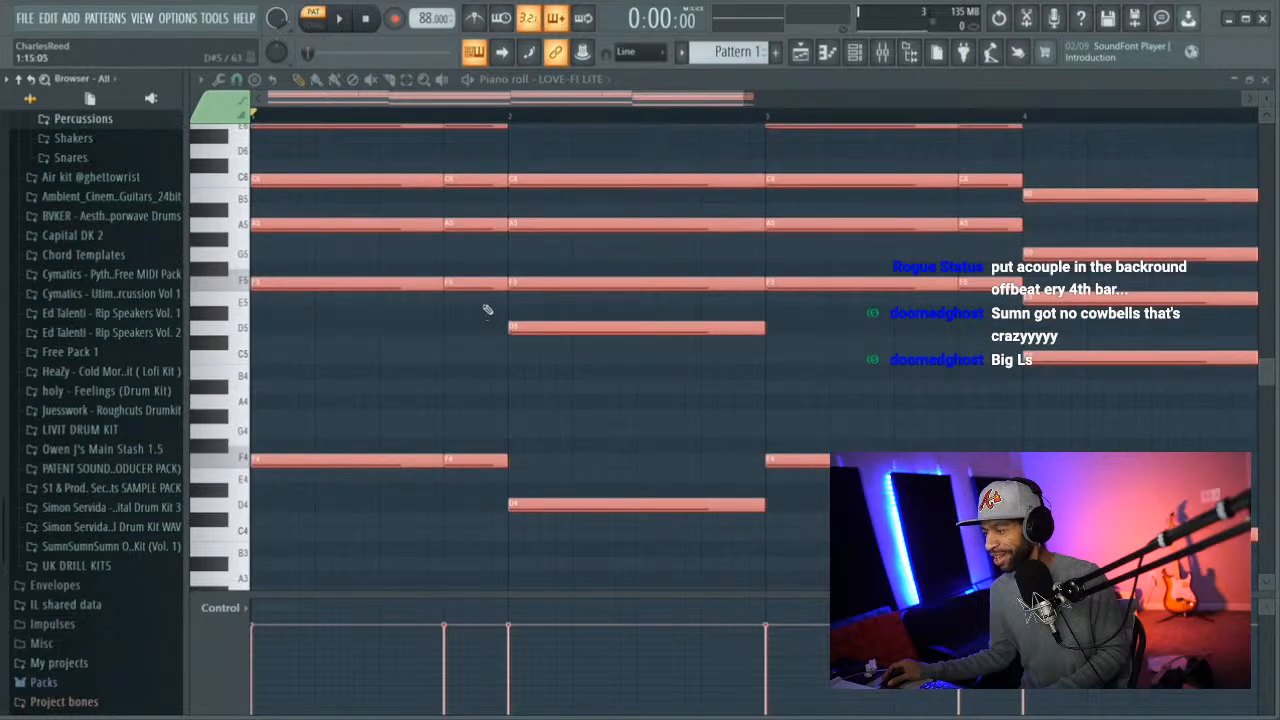
scroll(486, 200, "up", 6)
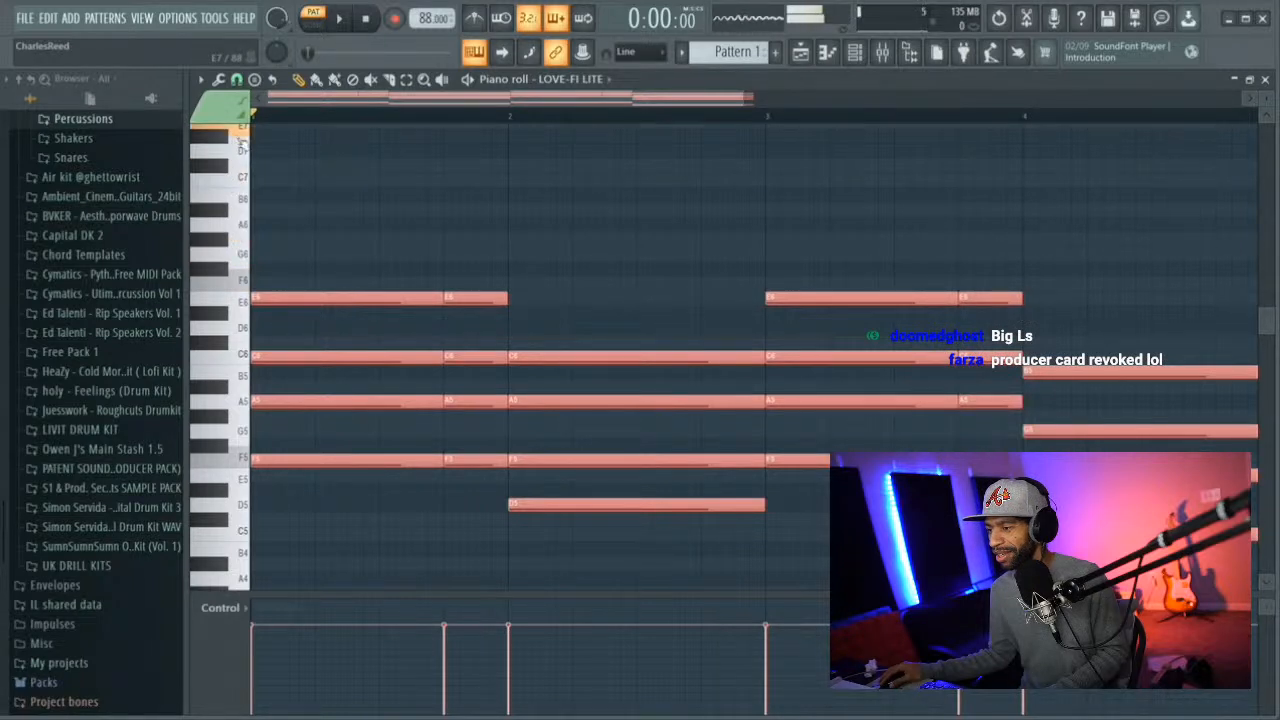
Play the start of the chord pattern twice to try out melody ideas above the chords
scroll(244, 150, "up", 4)
key("space")
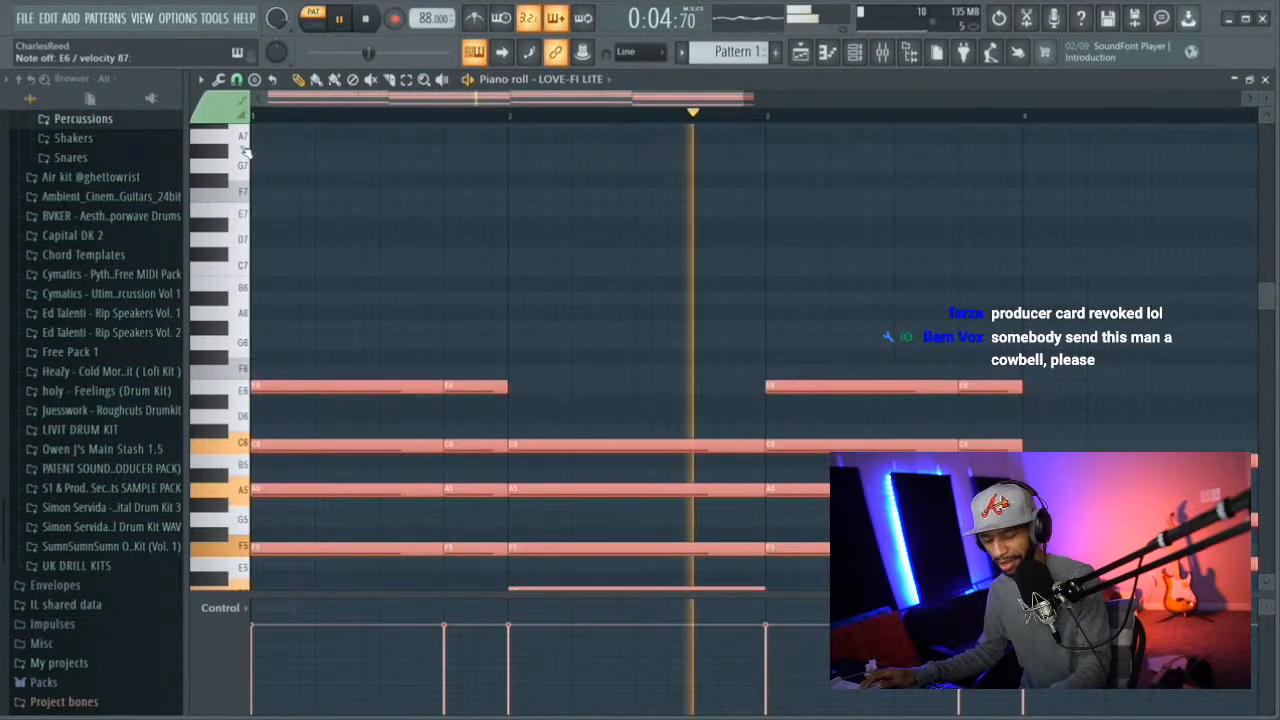
key("space")
key("space")
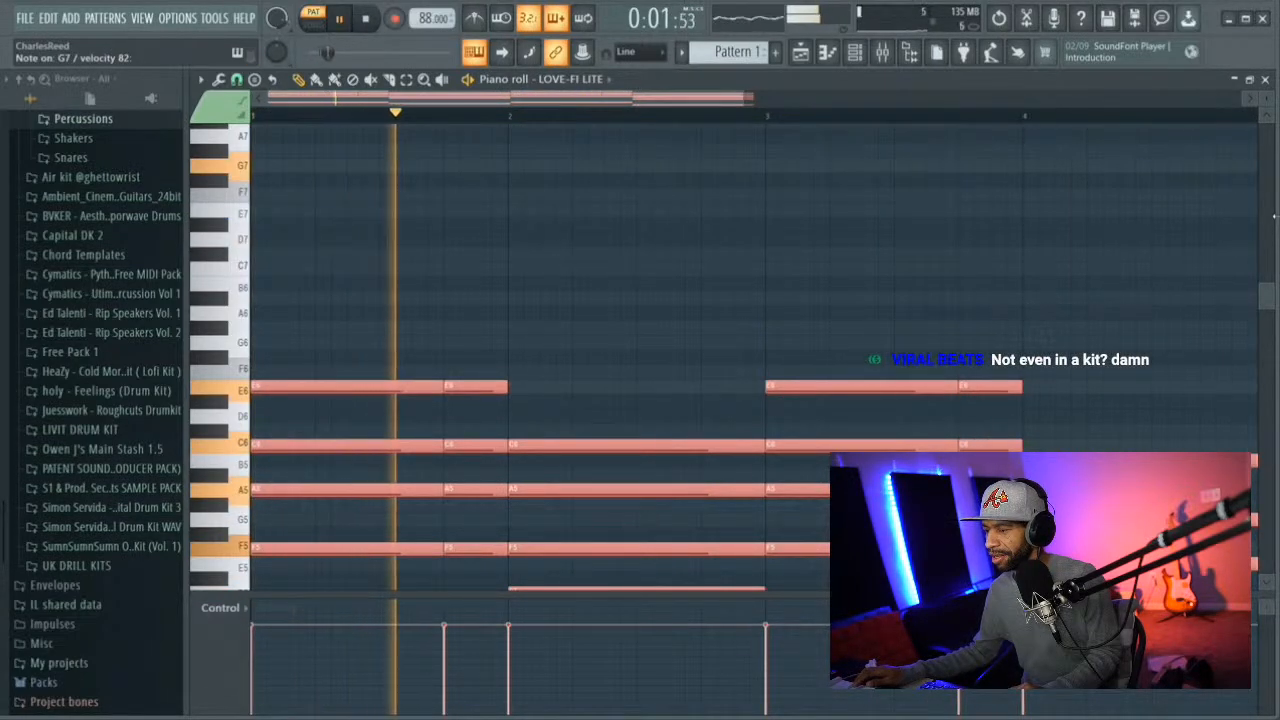
key("space")
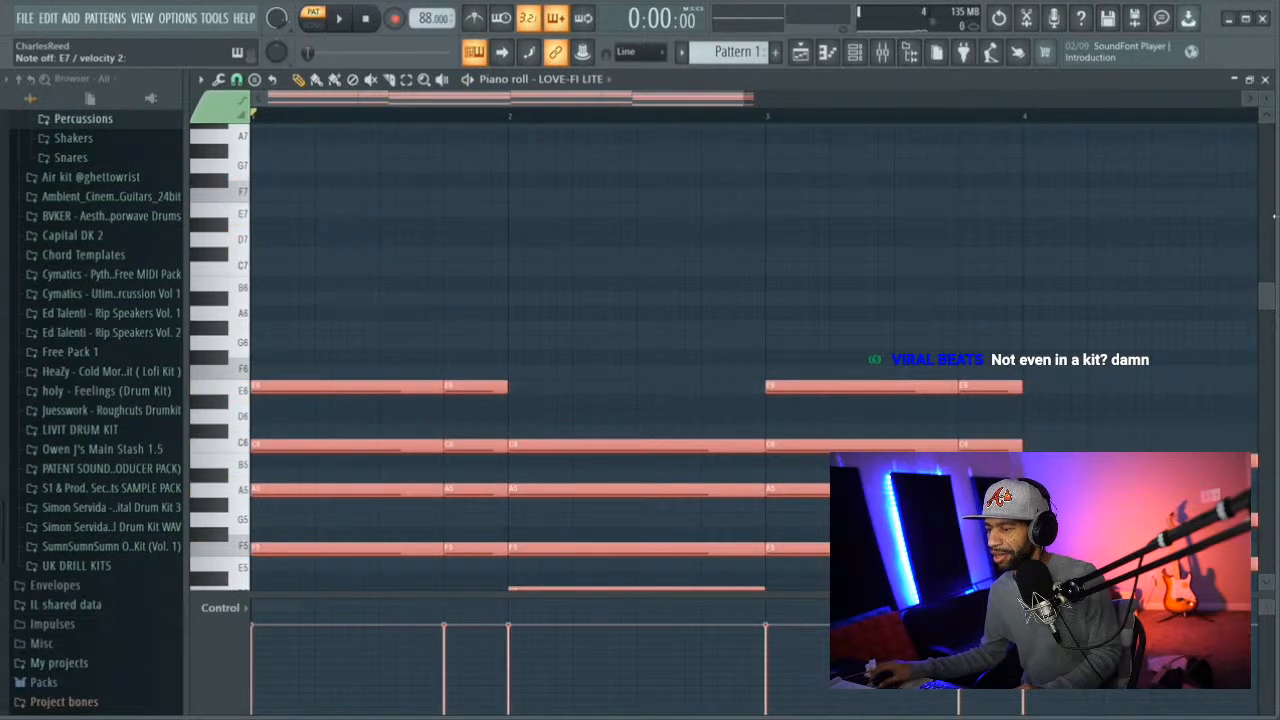
Draw a descending melody of short E7, D7 and C7 notes above the first bar's chord and play it
left_click(322, 212)
key("space")
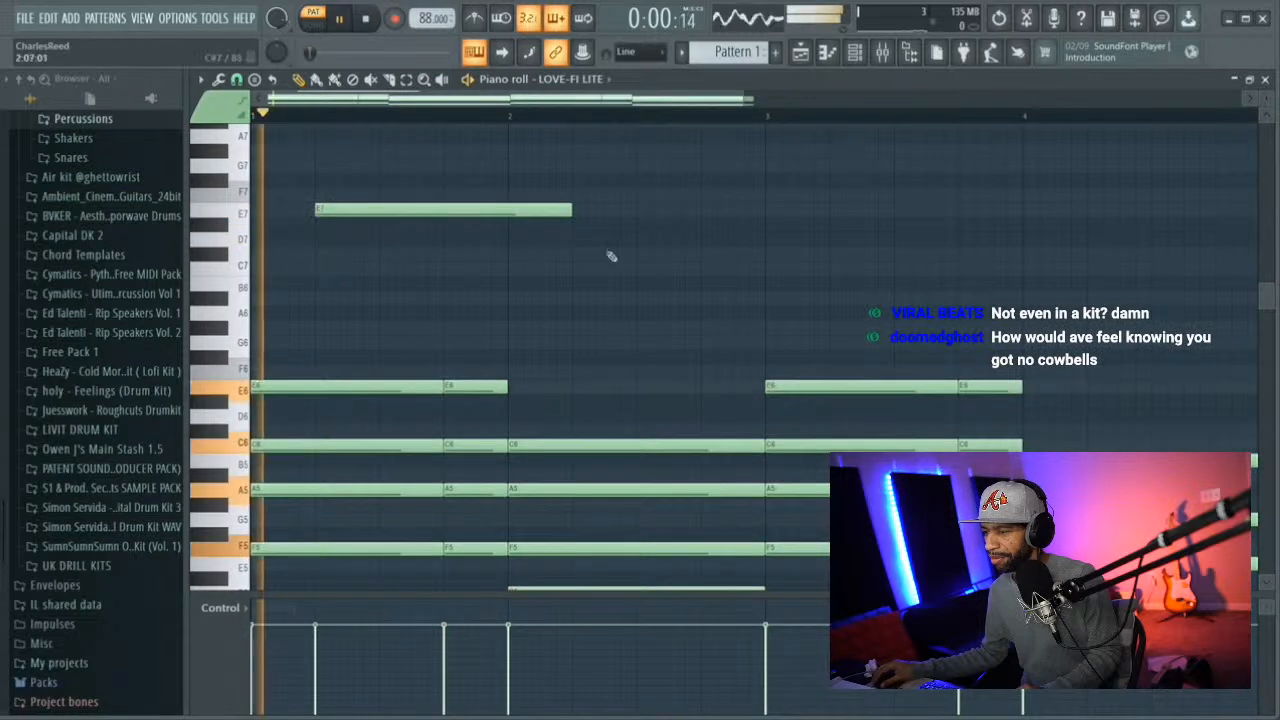
left_click_drag(576, 209, 379, 210)
key("space")
left_click(383, 253)
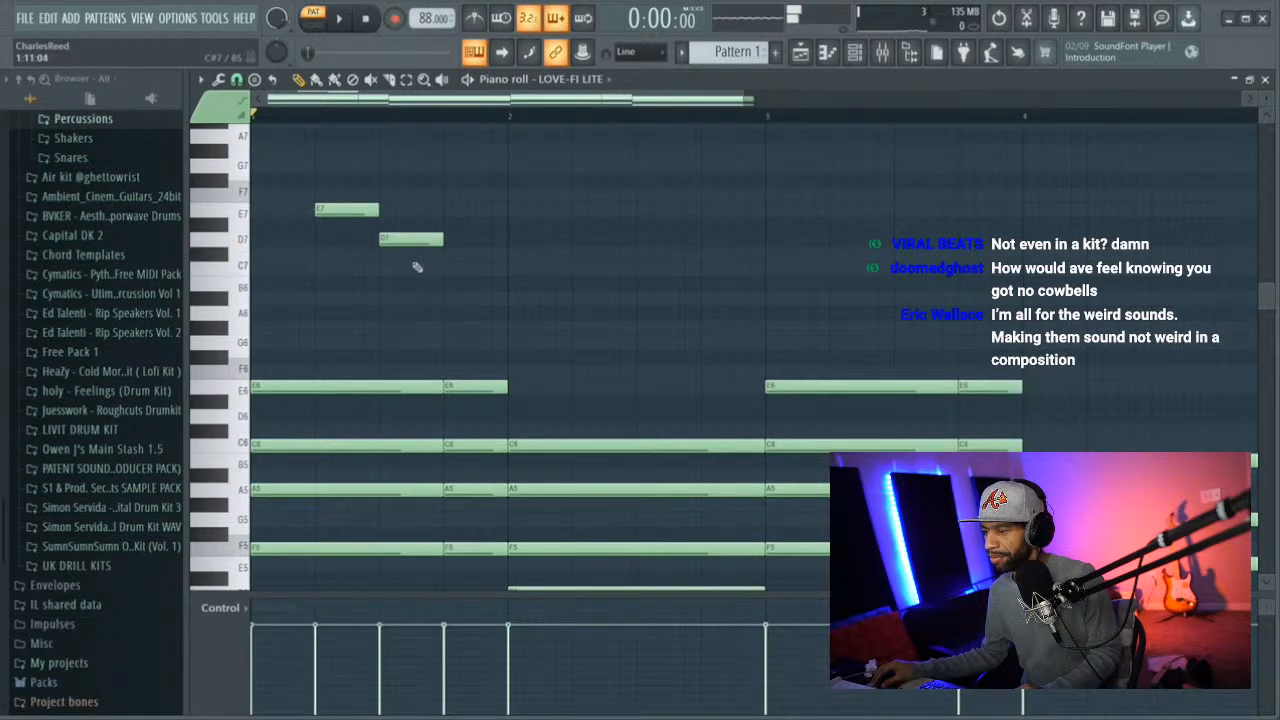
key("space")
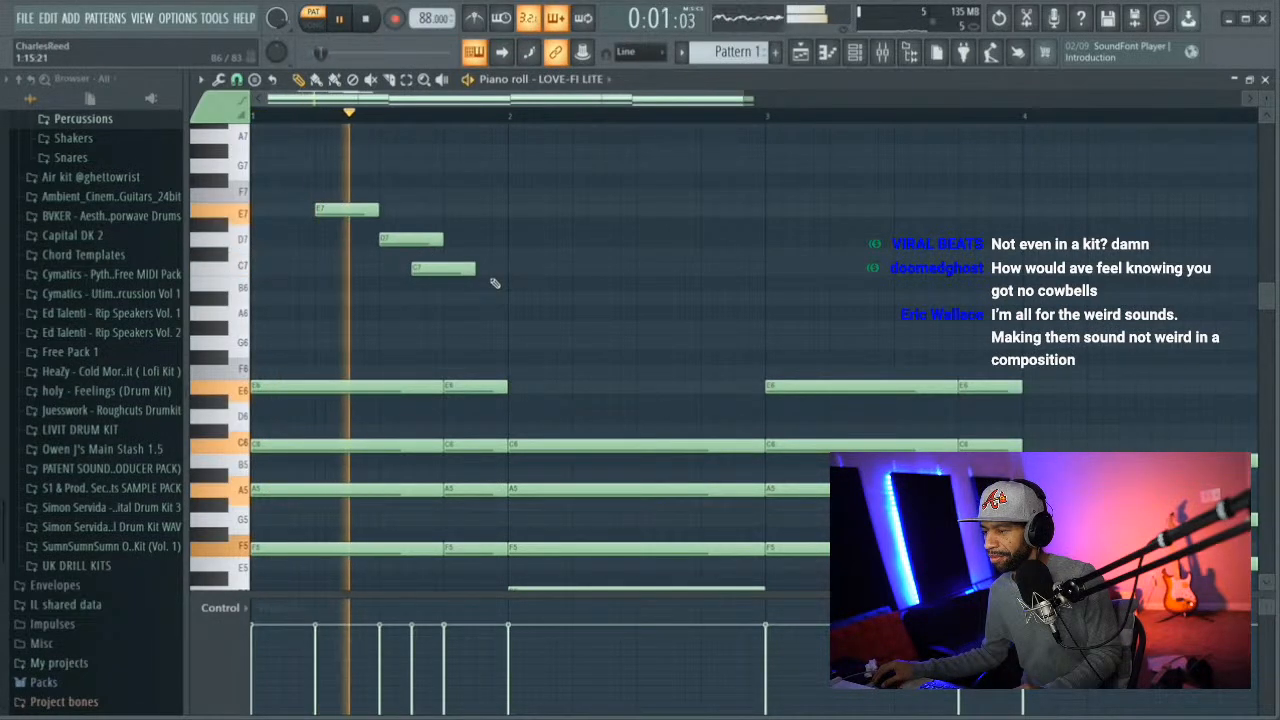
key("space")
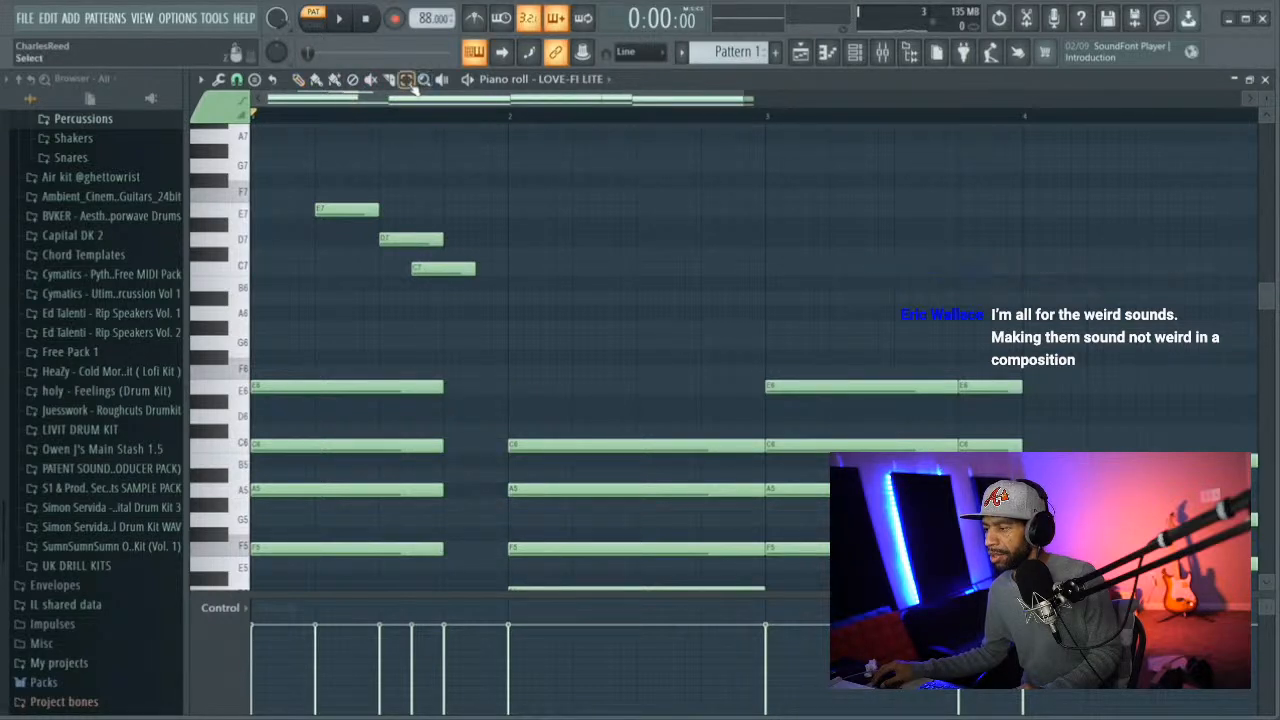
Extend the first bar's chord notes and F4 bass note to the end of the bar, replacing the repeated chord, and play the pattern
left_click_drag(319, 357, 341, 557)
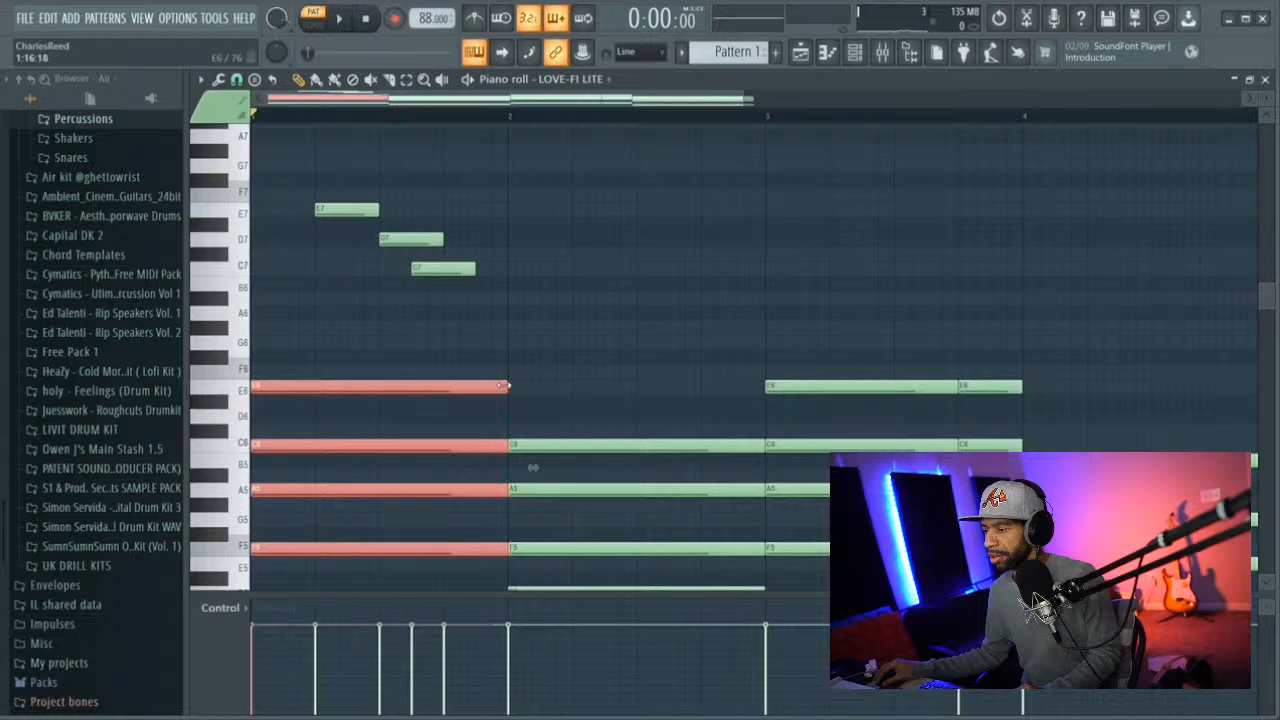
key("space")
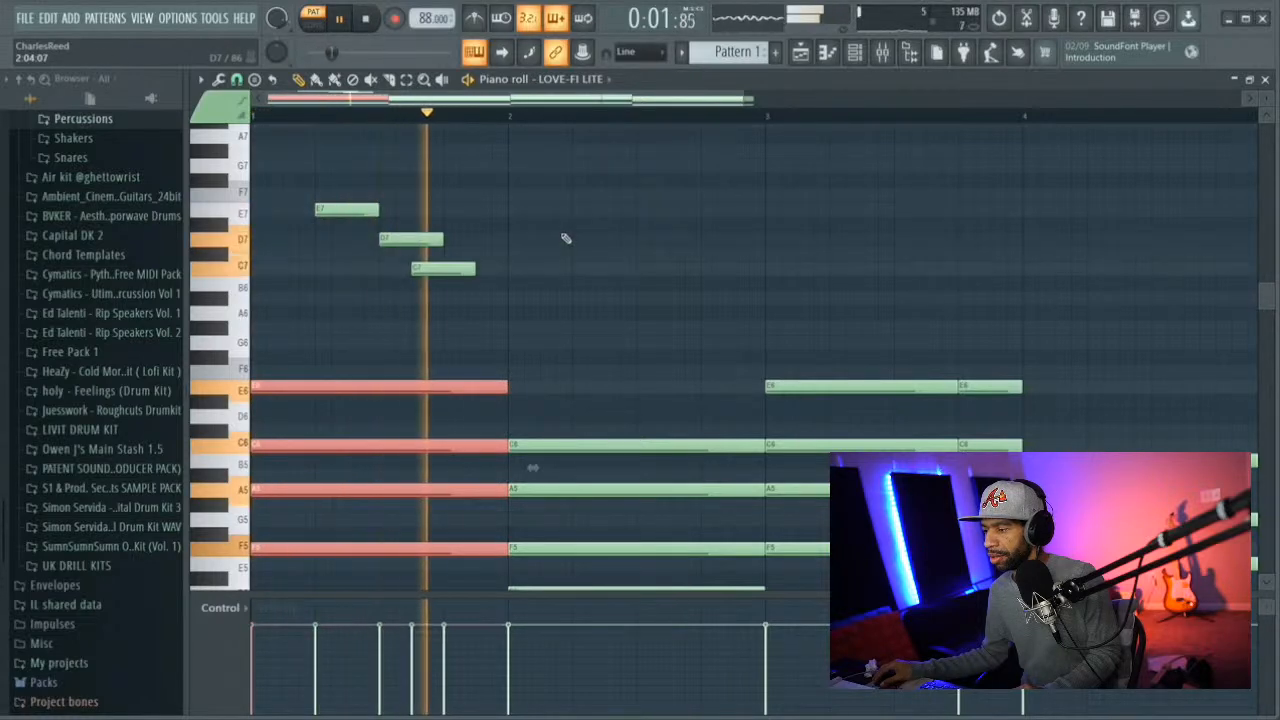
scroll(448, 278, "down", 3)
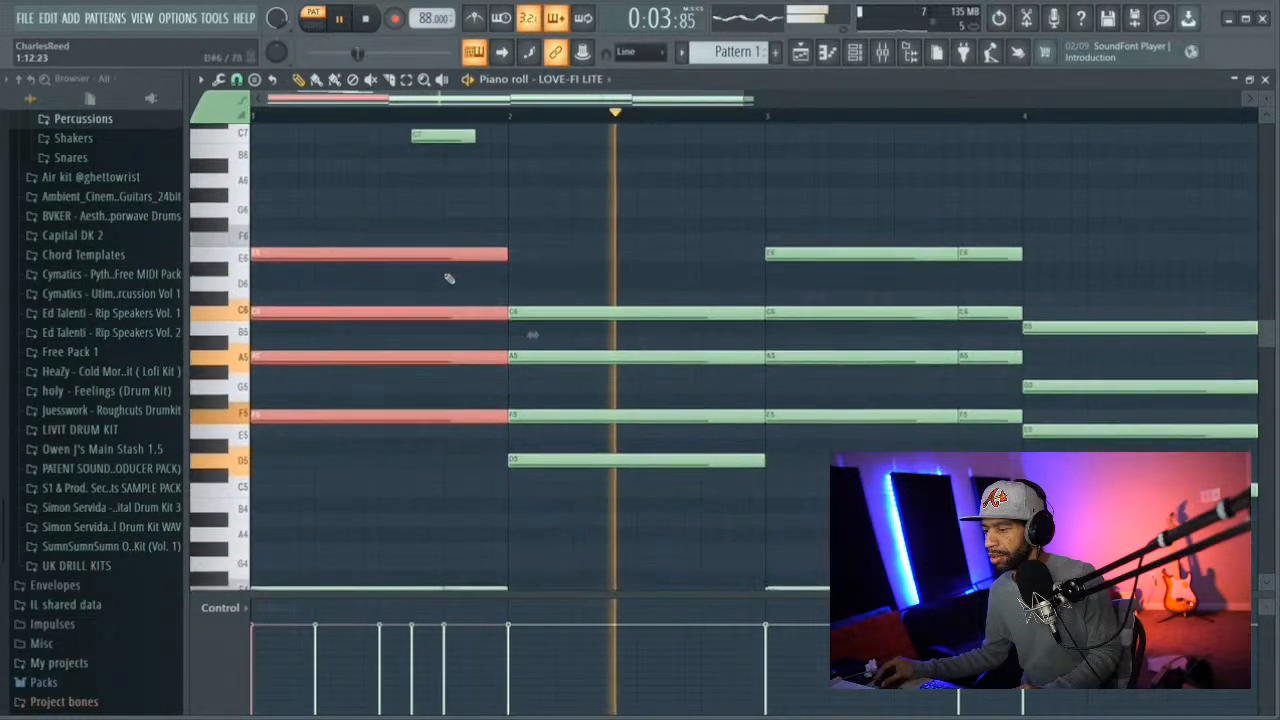
scroll(448, 278, "down", 2)
left_click_drag(466, 514, 498, 505)
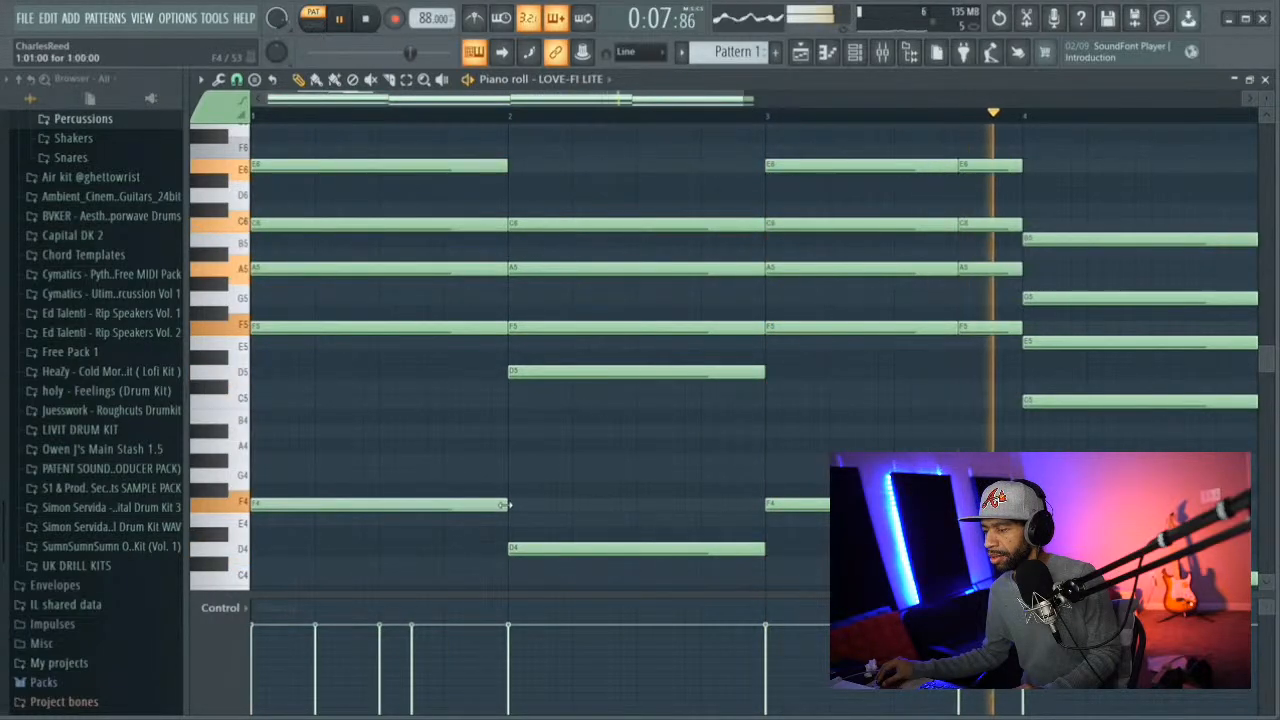
scroll(451, 291, "up", 6)
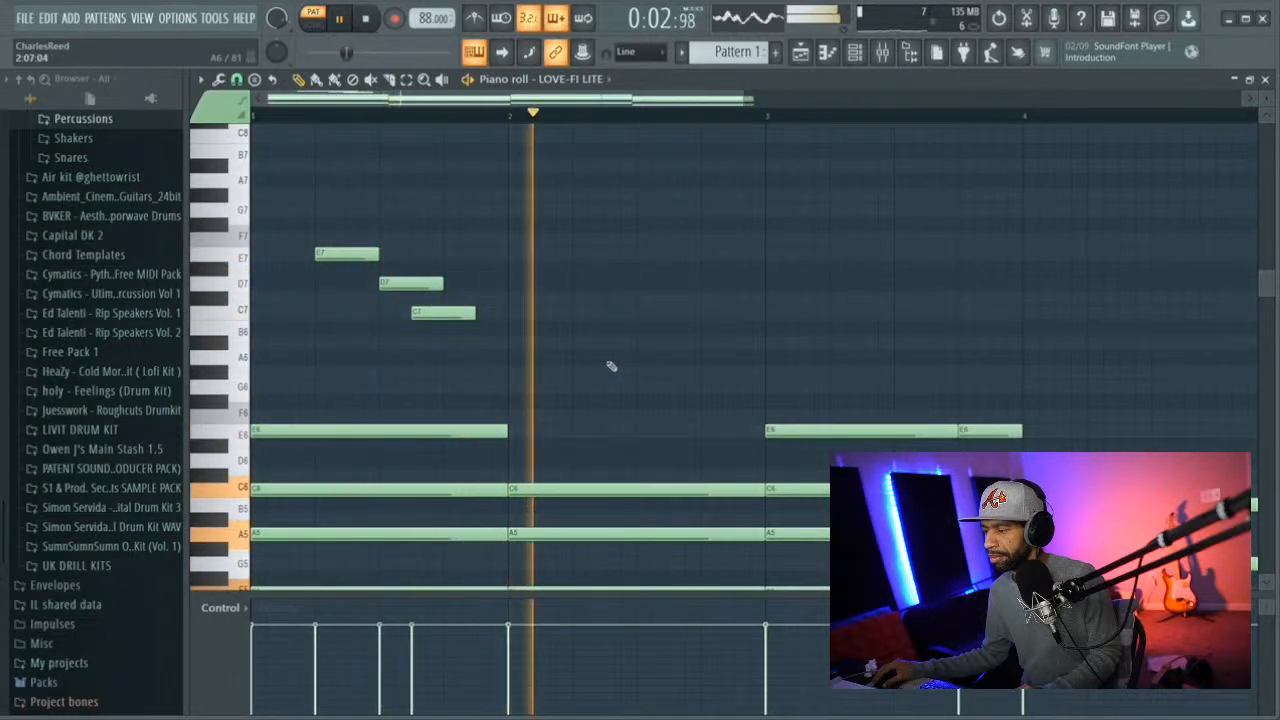
key("space")
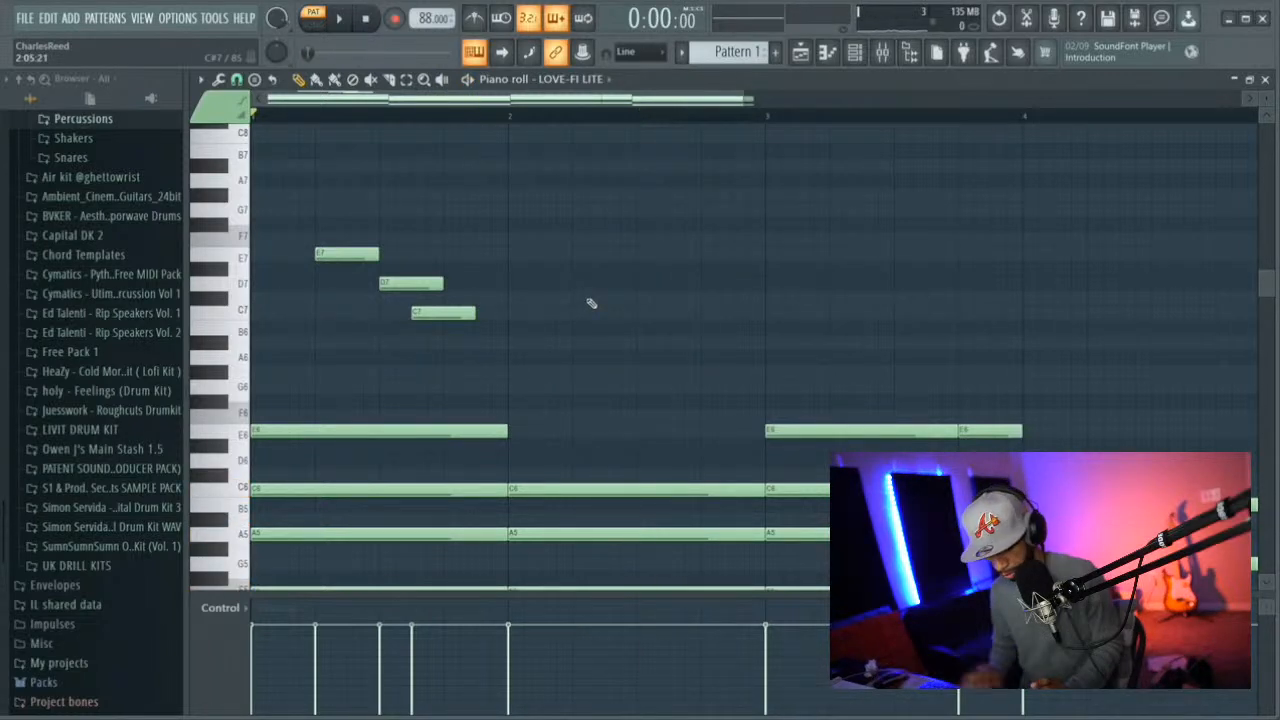
Strum all the notes with the start-time tension lowered to about 13%, and play the result
key("ctrl+a")
key("alt+s")
key("space")
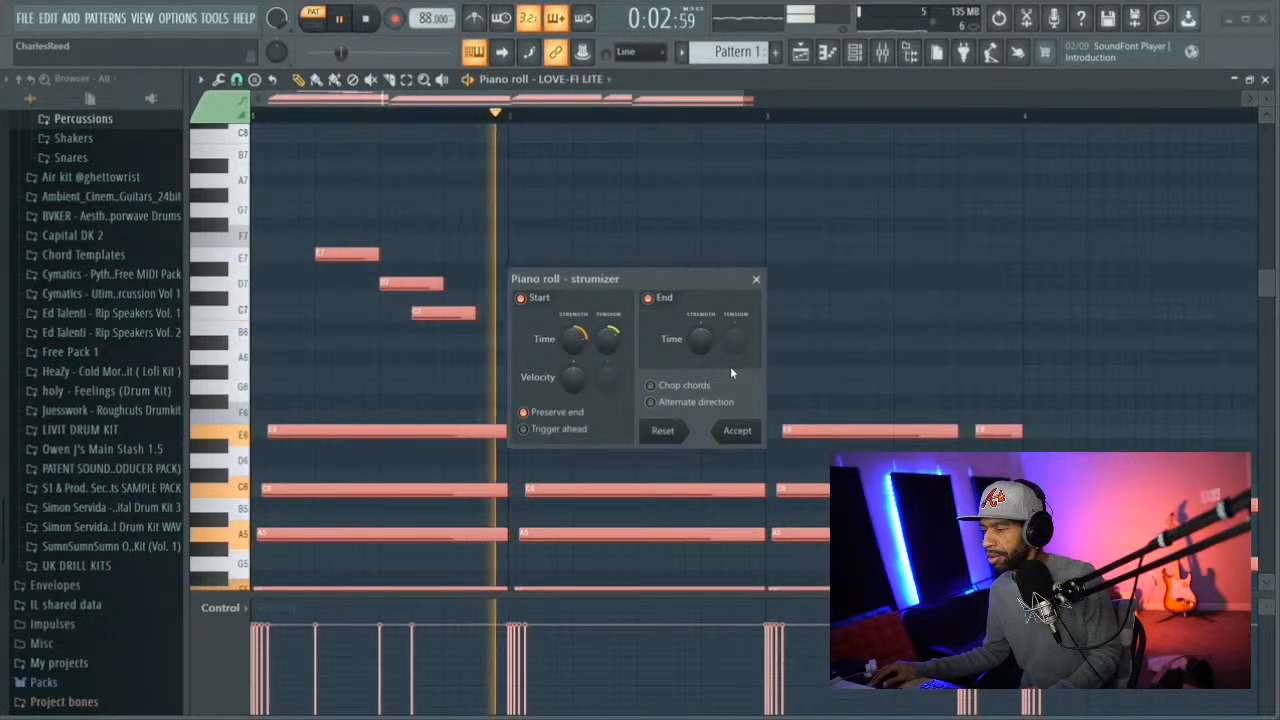
left_click_drag(612, 346, 612, 360)
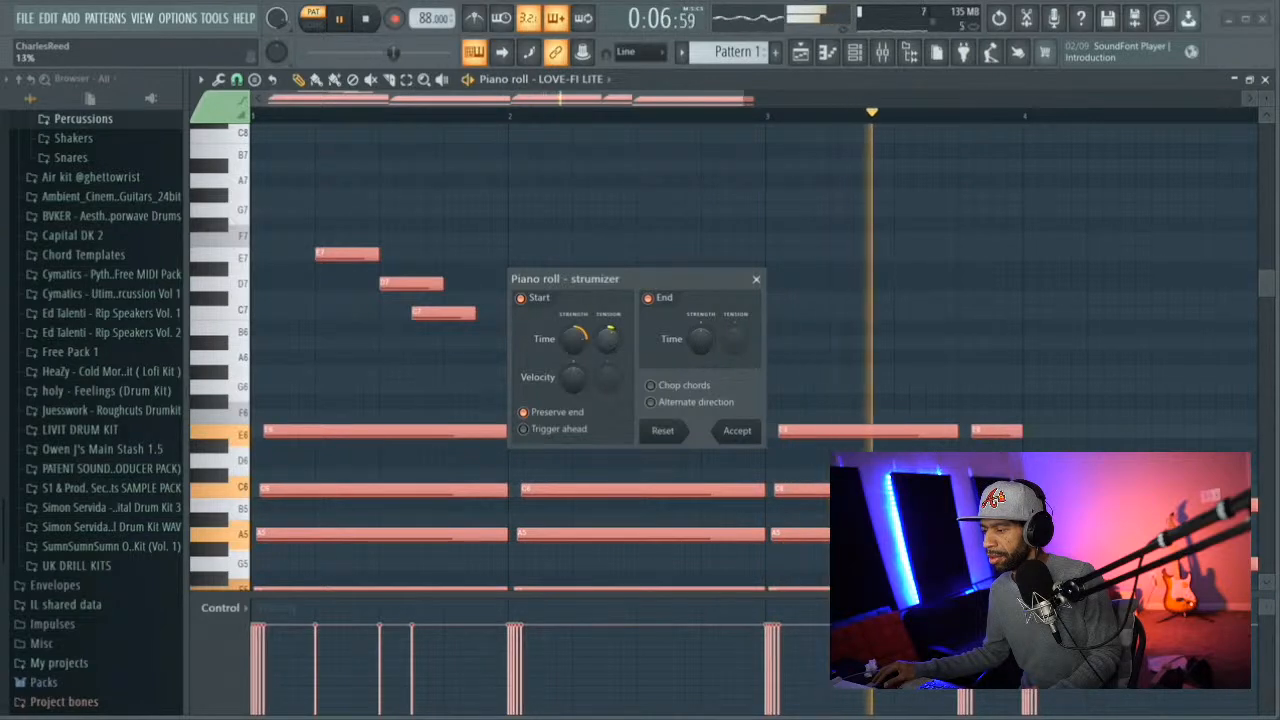
left_click(740, 432)
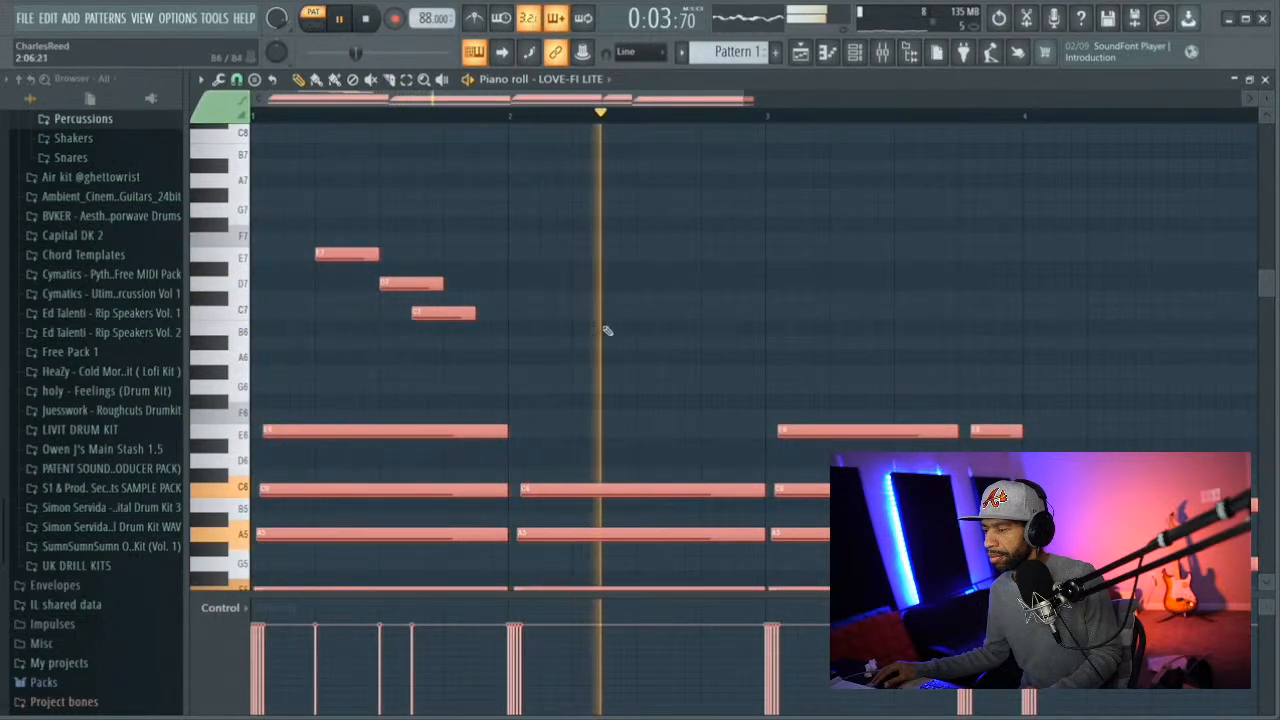
key("space")
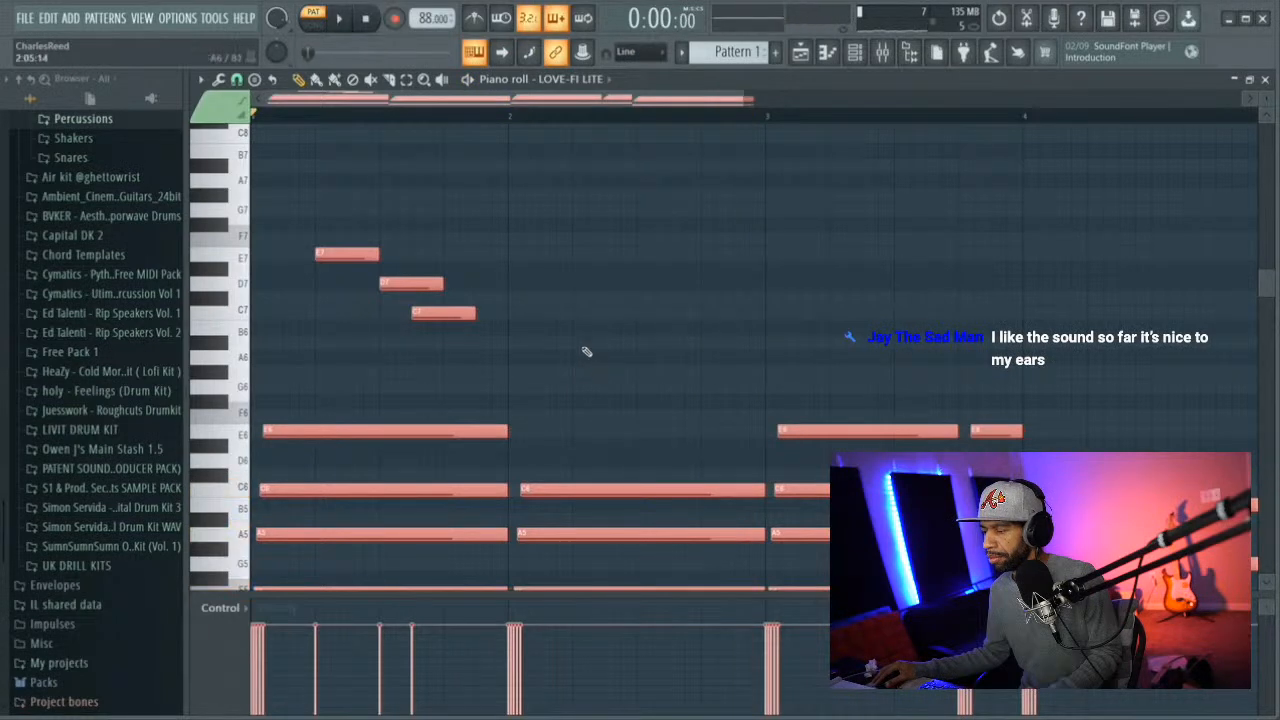
Add short C7 and F7 melody notes in bar 2 and play the melody
left_click(592, 342)
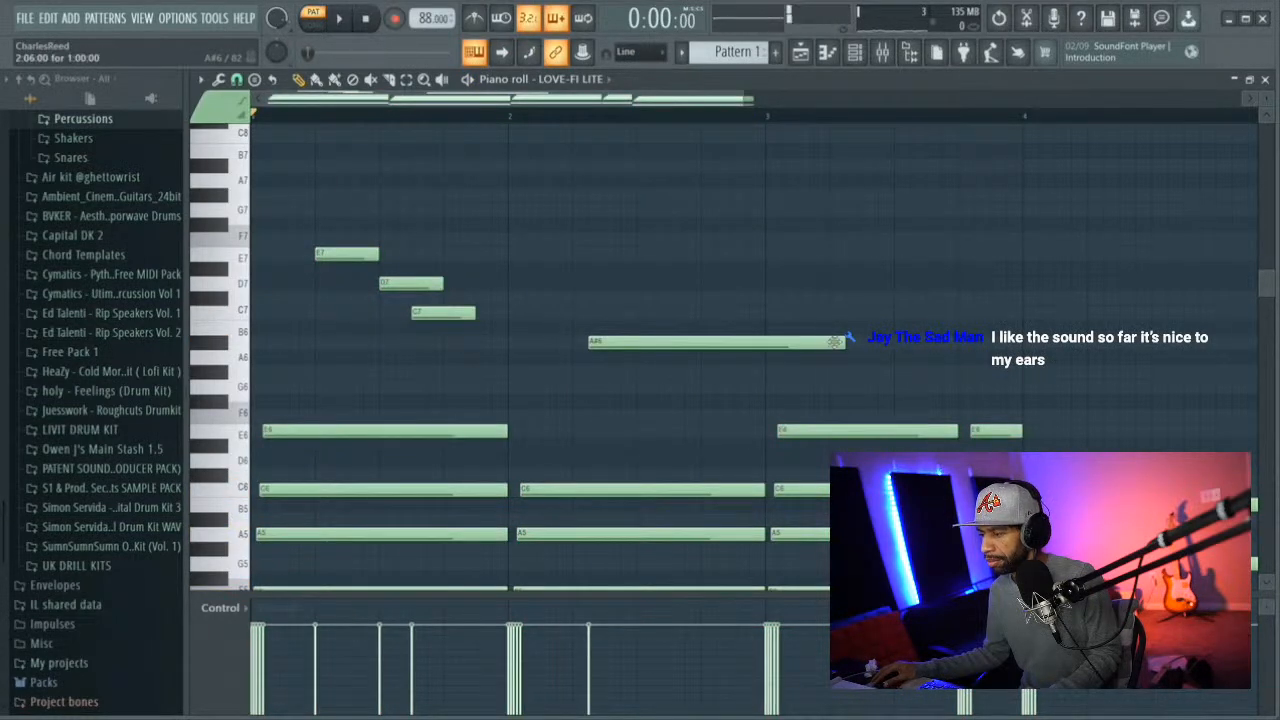
left_click_drag(632, 347, 616, 347)
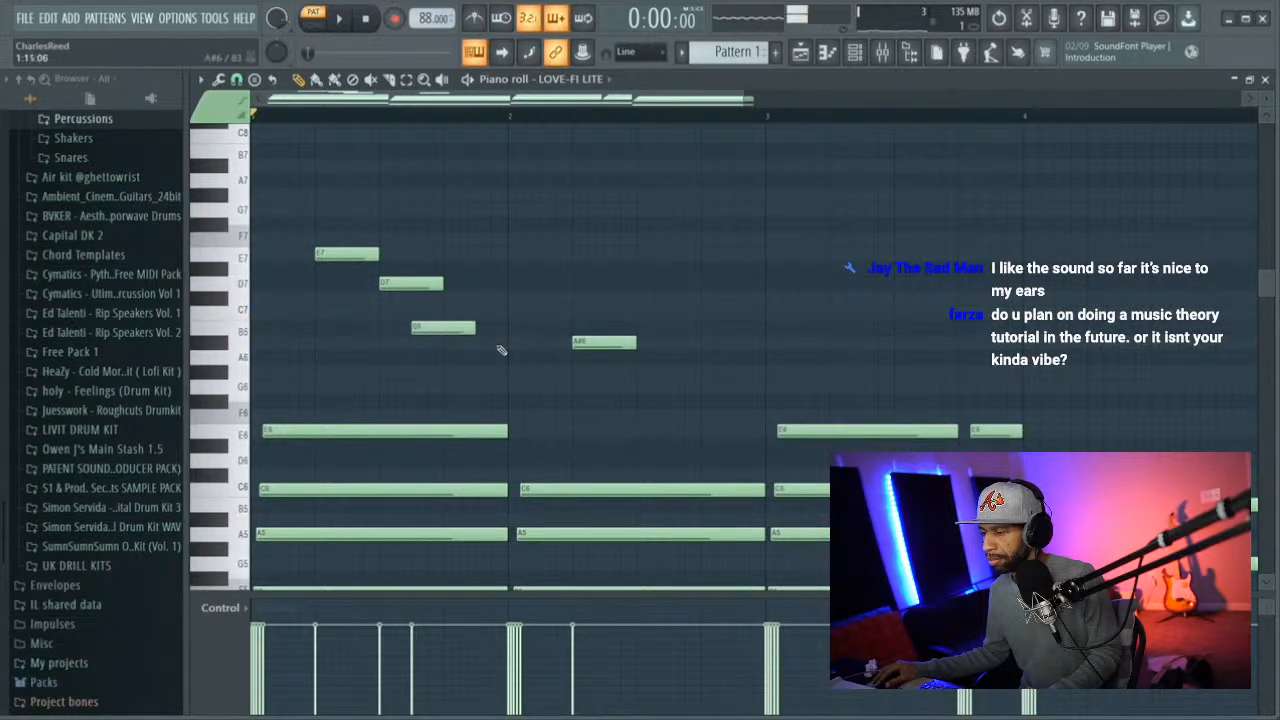
left_click_drag(573, 345, 580, 313)
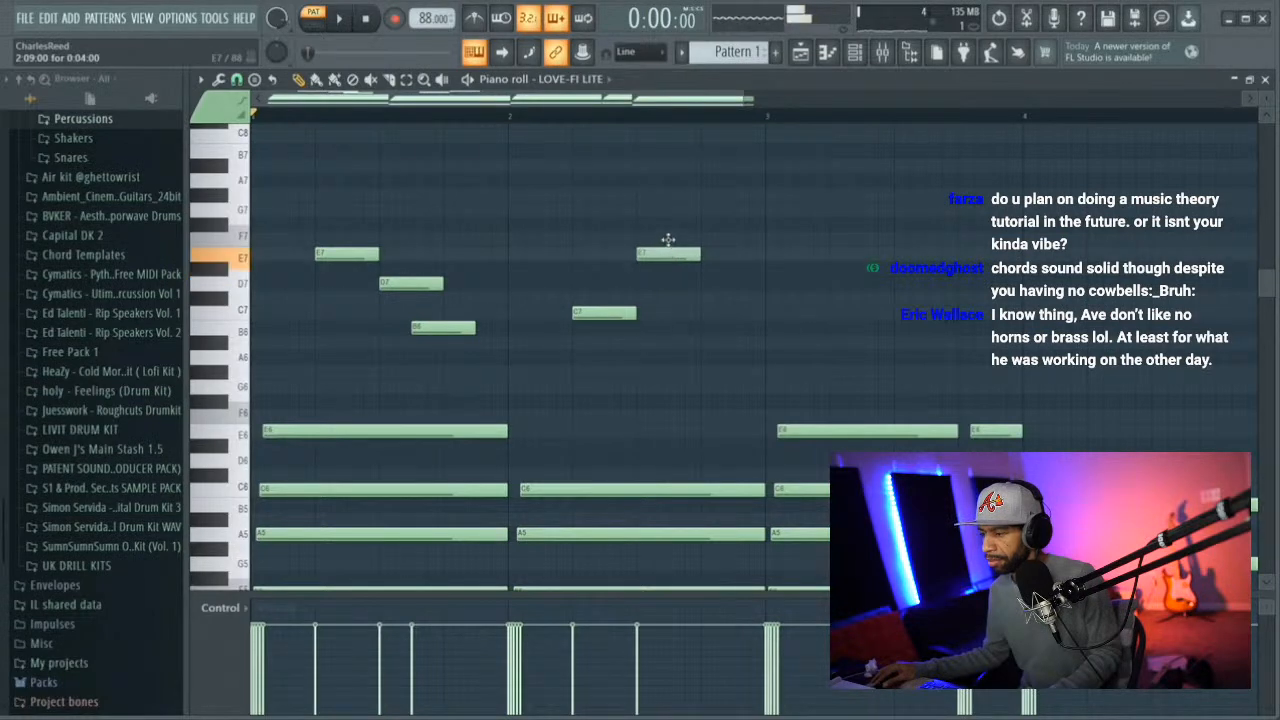
key("space")
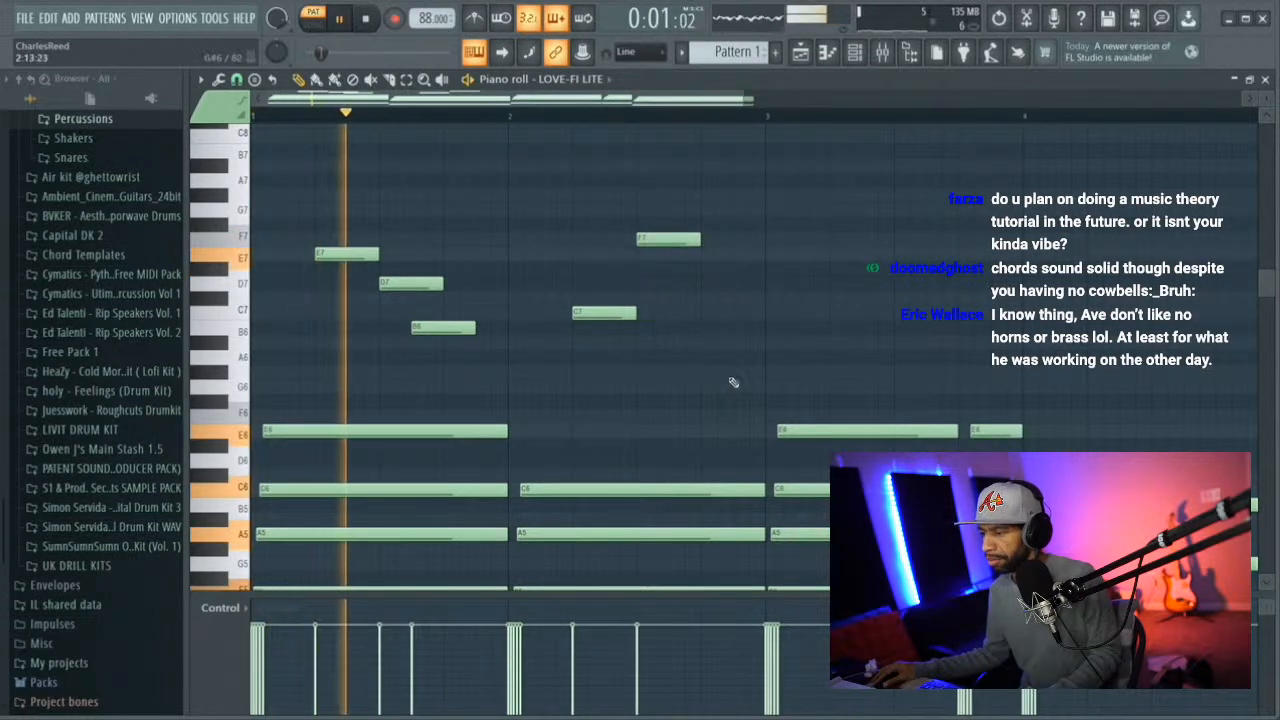
key("space")
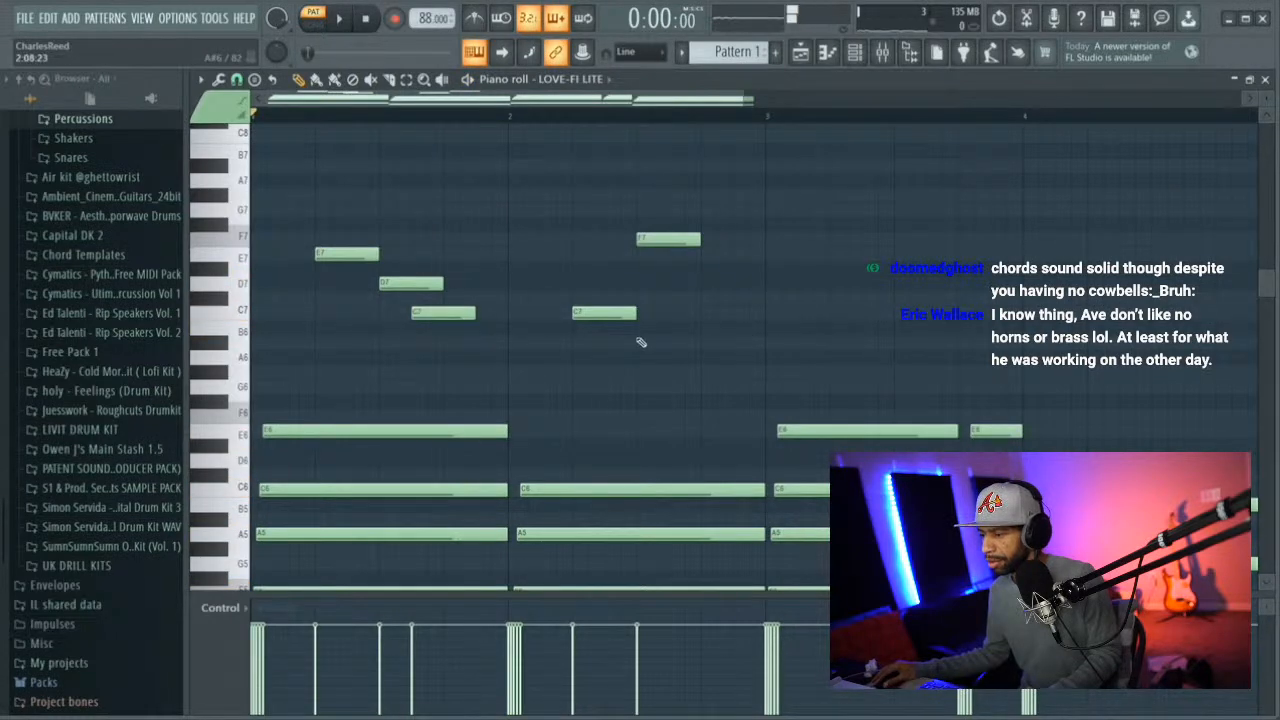
Try C#7 for bar 2's first melody note, return it to C7, lower the following note to D7, and play the melody
scroll(640, 361, "down", 3)
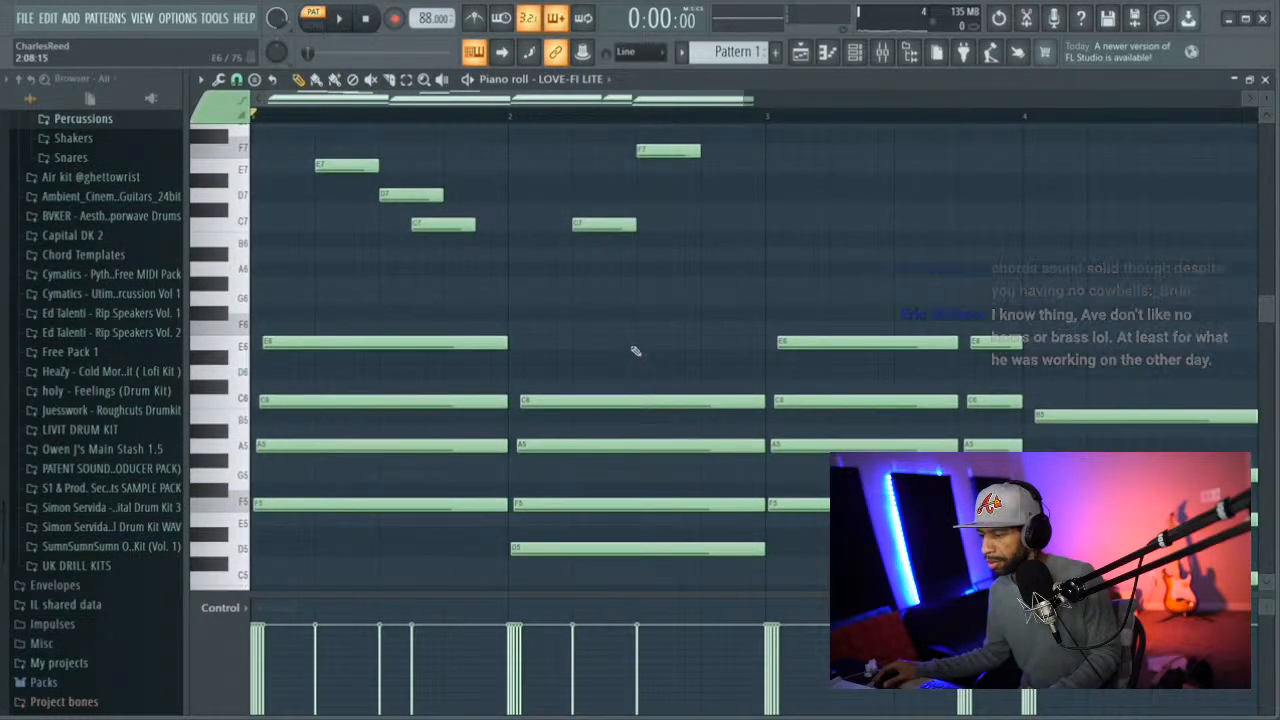
scroll(635, 350, "up", 2)
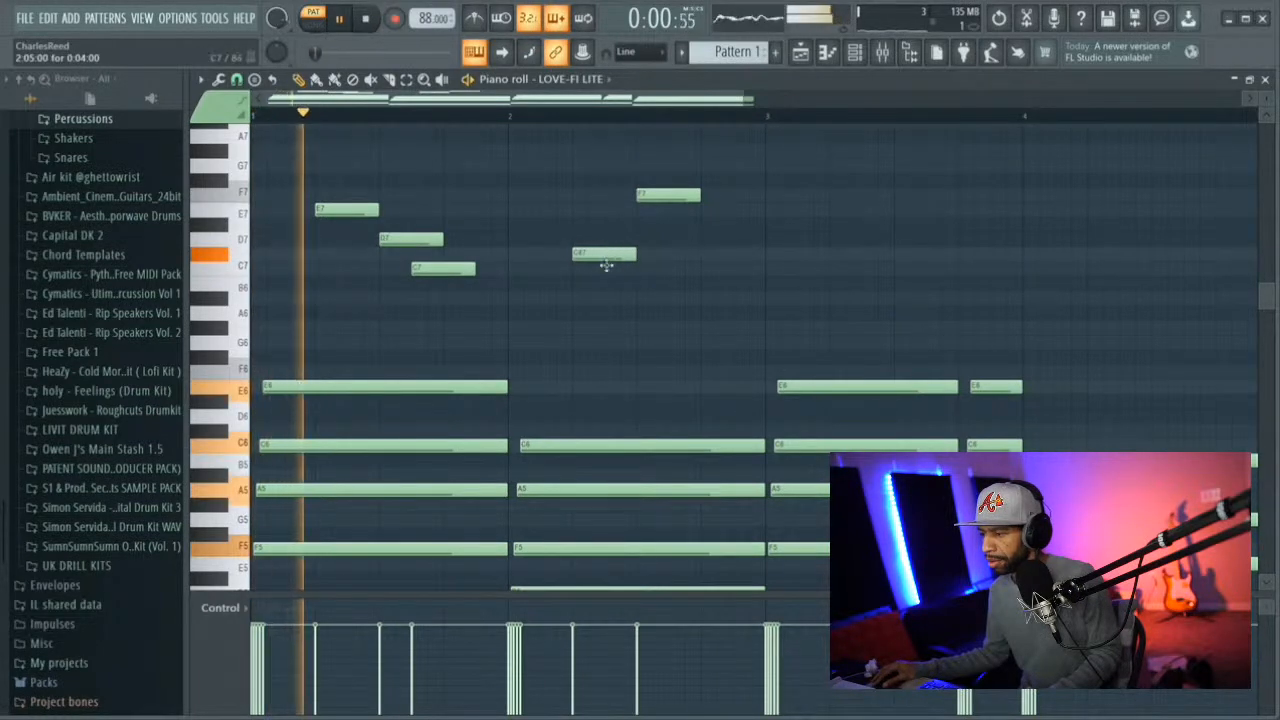
left_click_drag(607, 251, 625, 266)
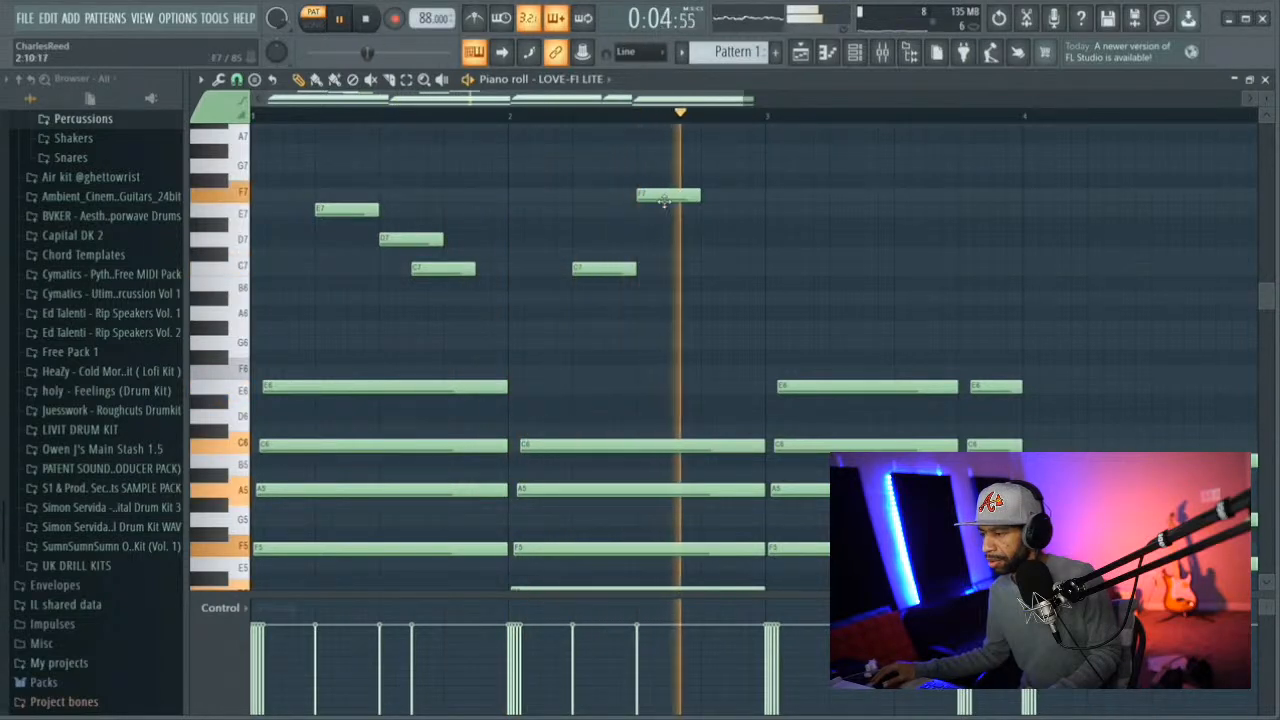
key("space")
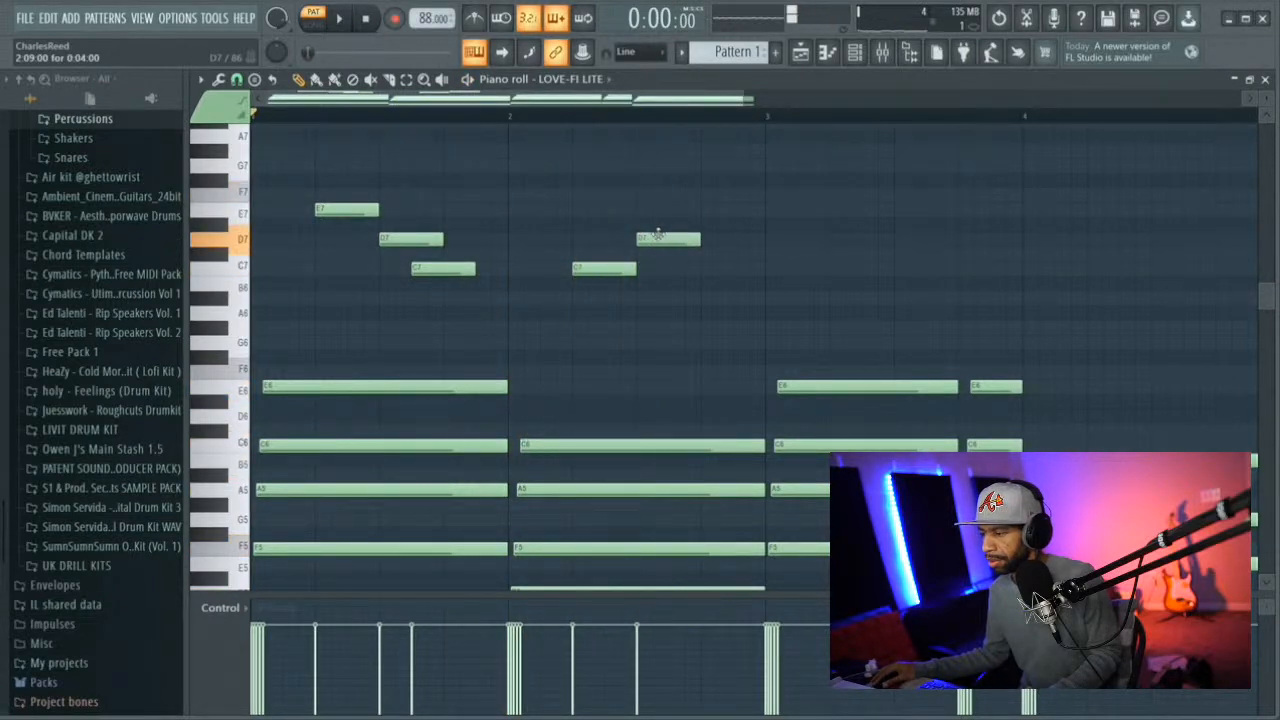
key("space")
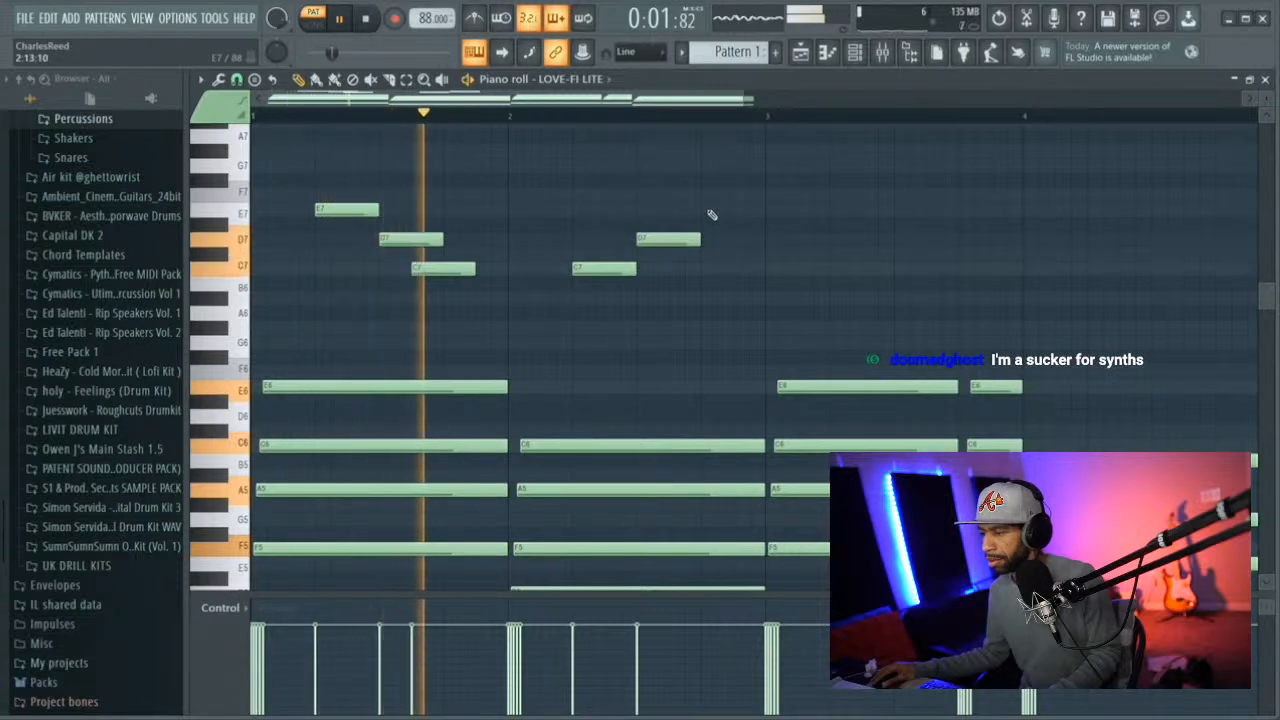
Add an F7 note at the end of bar 2, halve the D7 note's length, and place another short note right after it
left_click(704, 196)
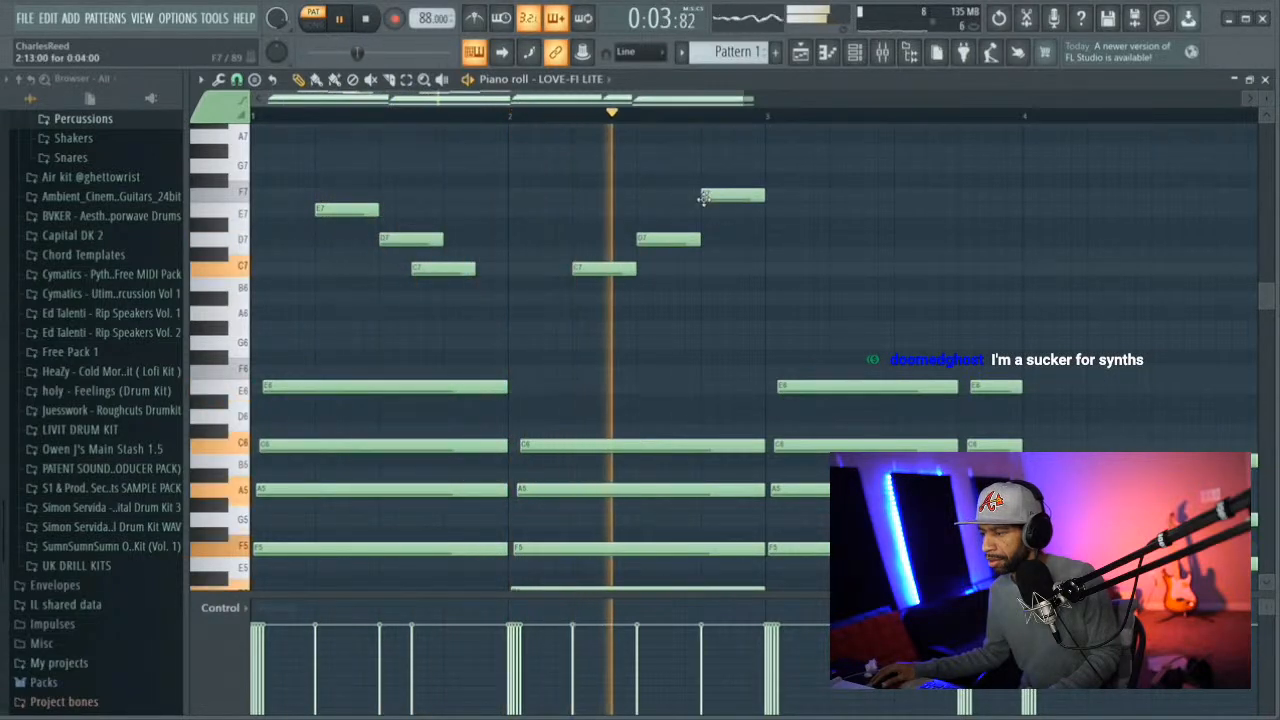
key("space")
key("space")
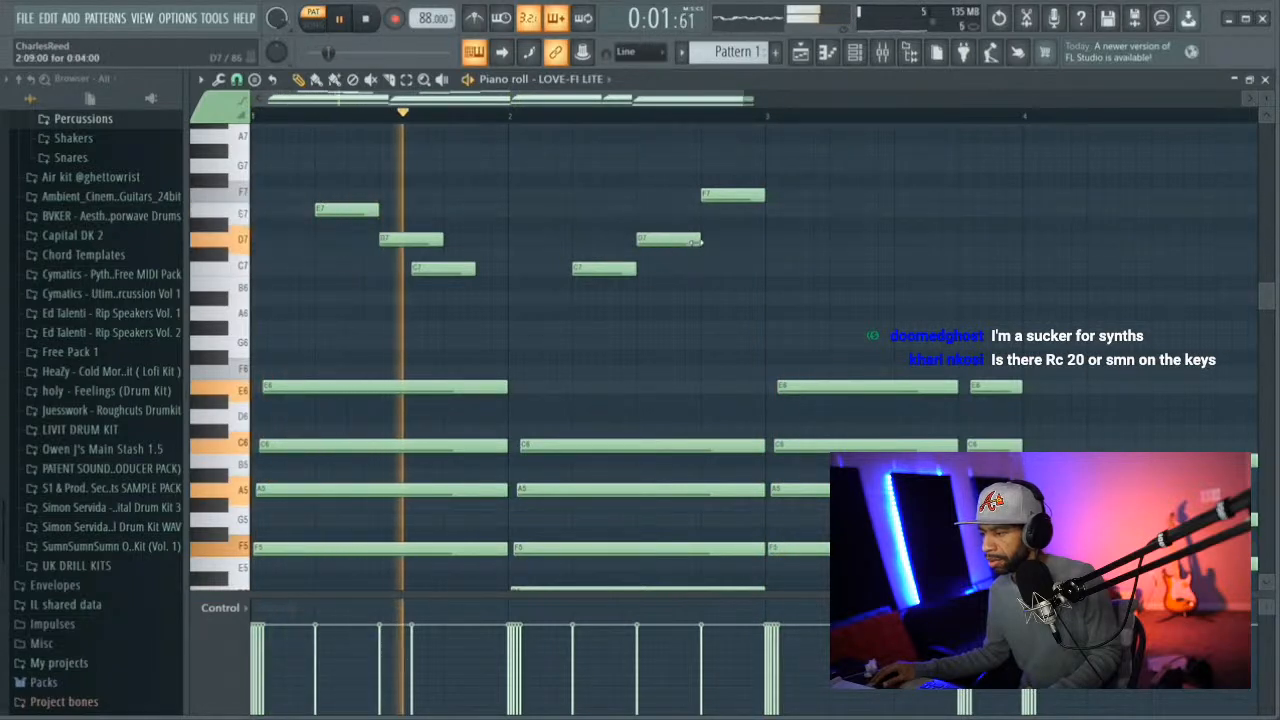
left_click_drag(701, 242, 668, 242)
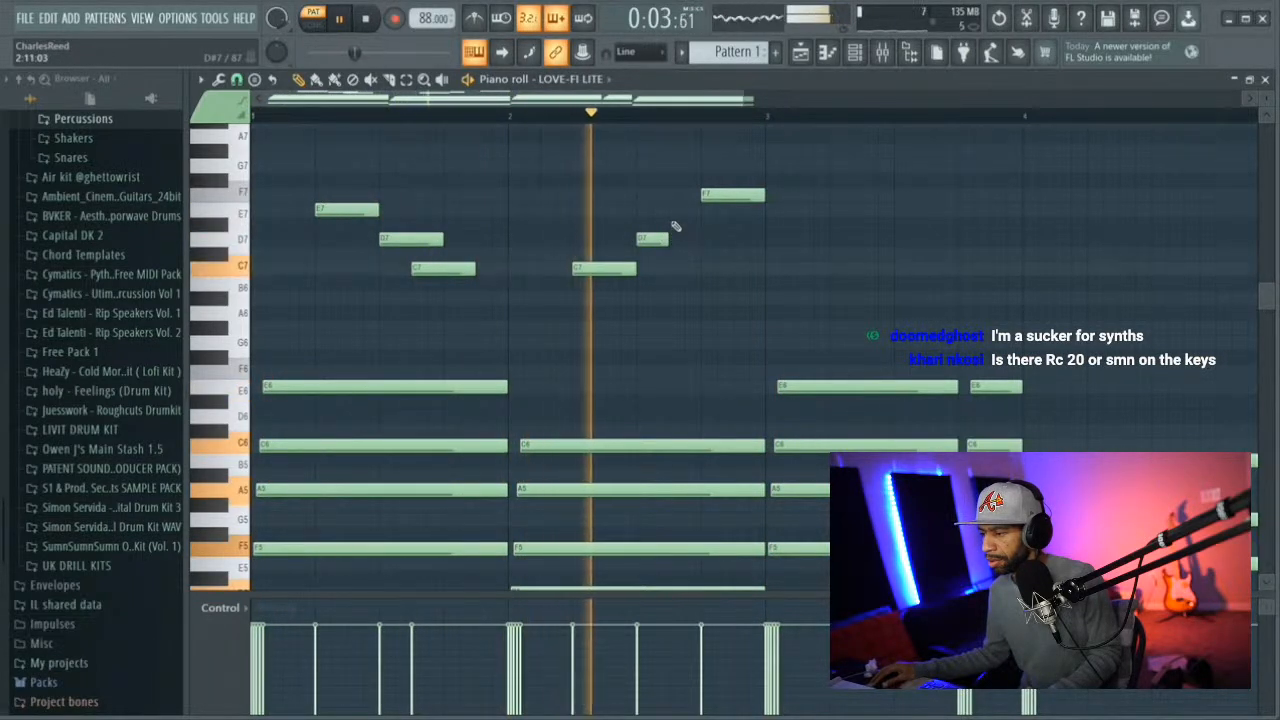
left_click(674, 209)
key("space")
key("space")
Delete all the melody notes above the chords in bars 1 and 2
right_click(720, 196)
key("space")
key("space")
right_click(356, 222)
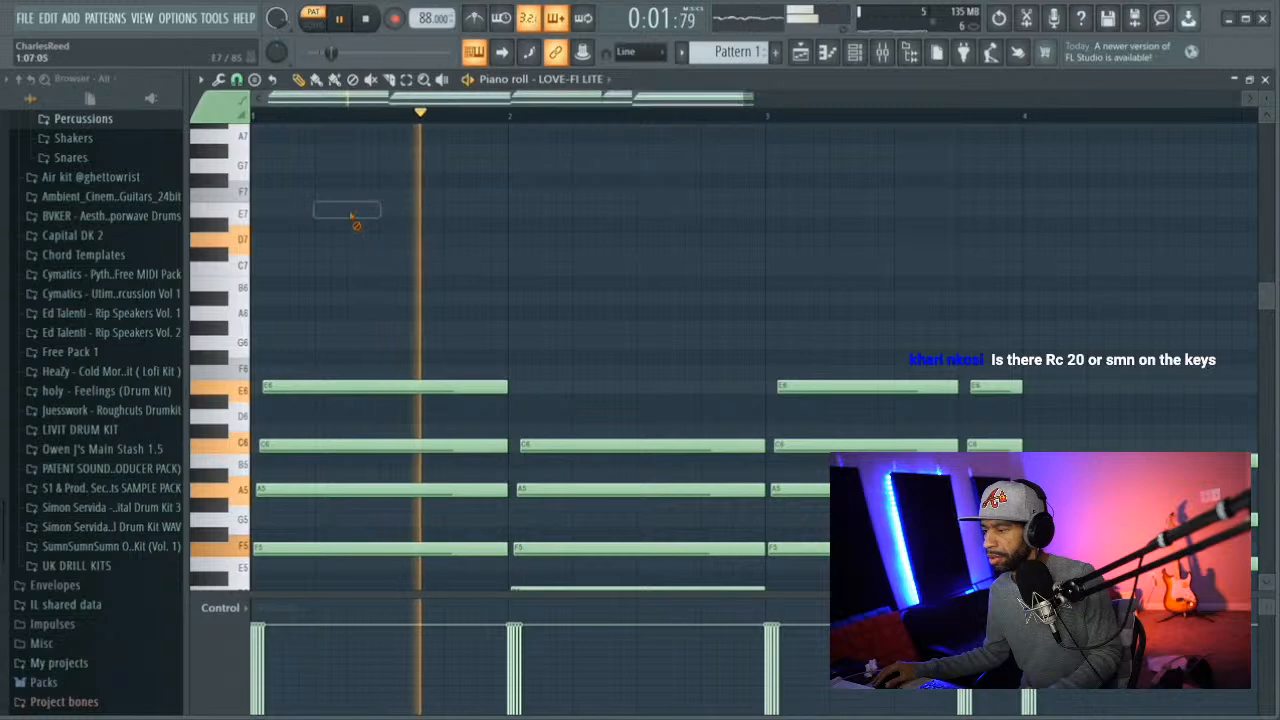
Show the channel rack and look through the list of instrument plugins that can be added
key("F6")
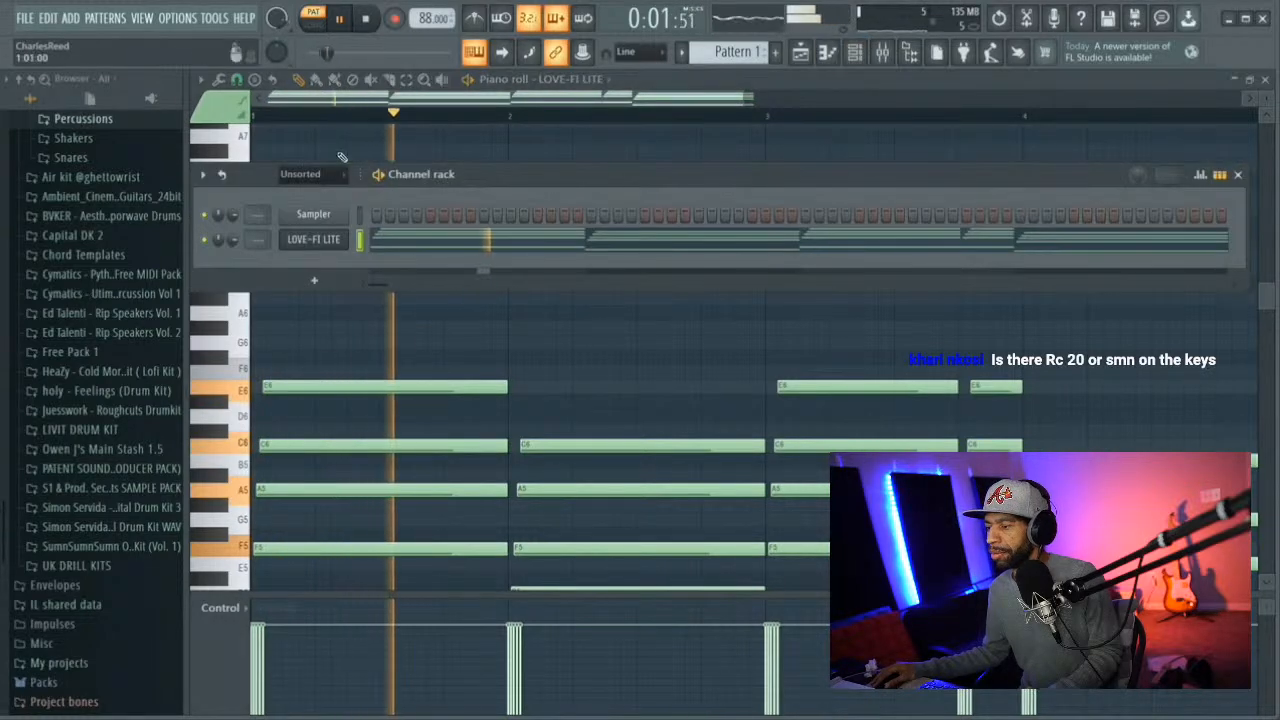
left_click(177, 17)
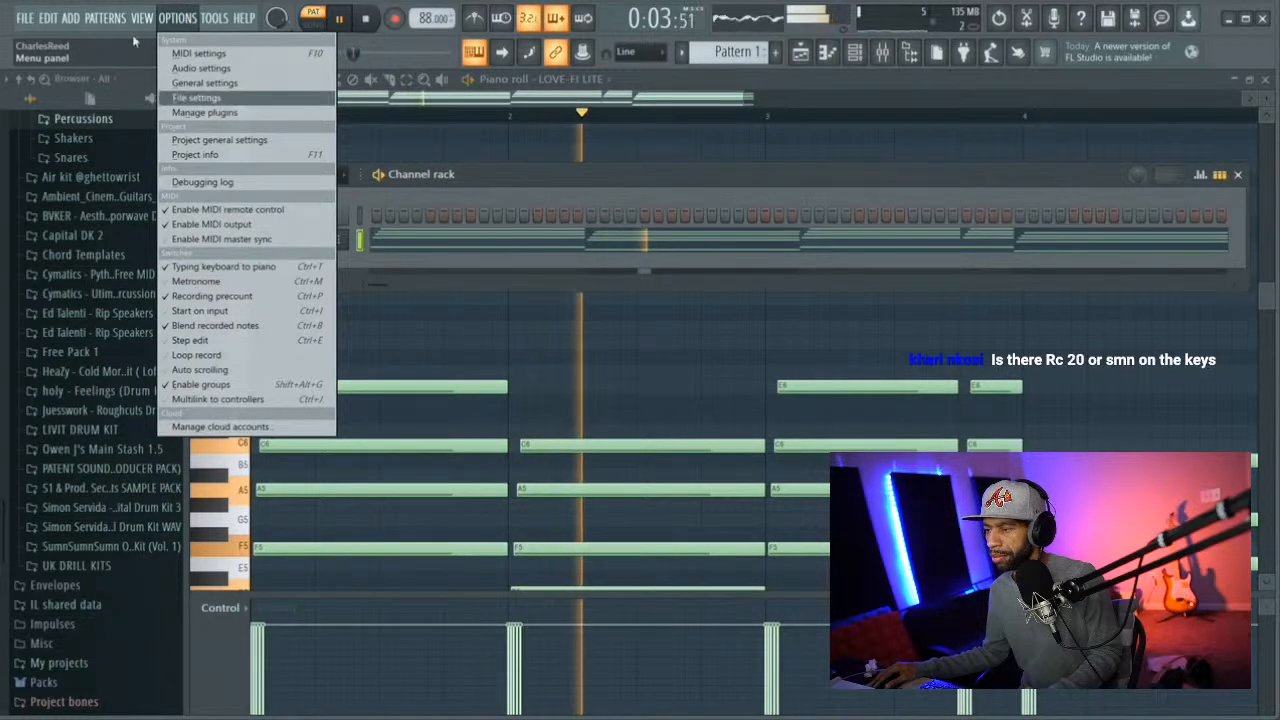
mouse_move(70, 18)
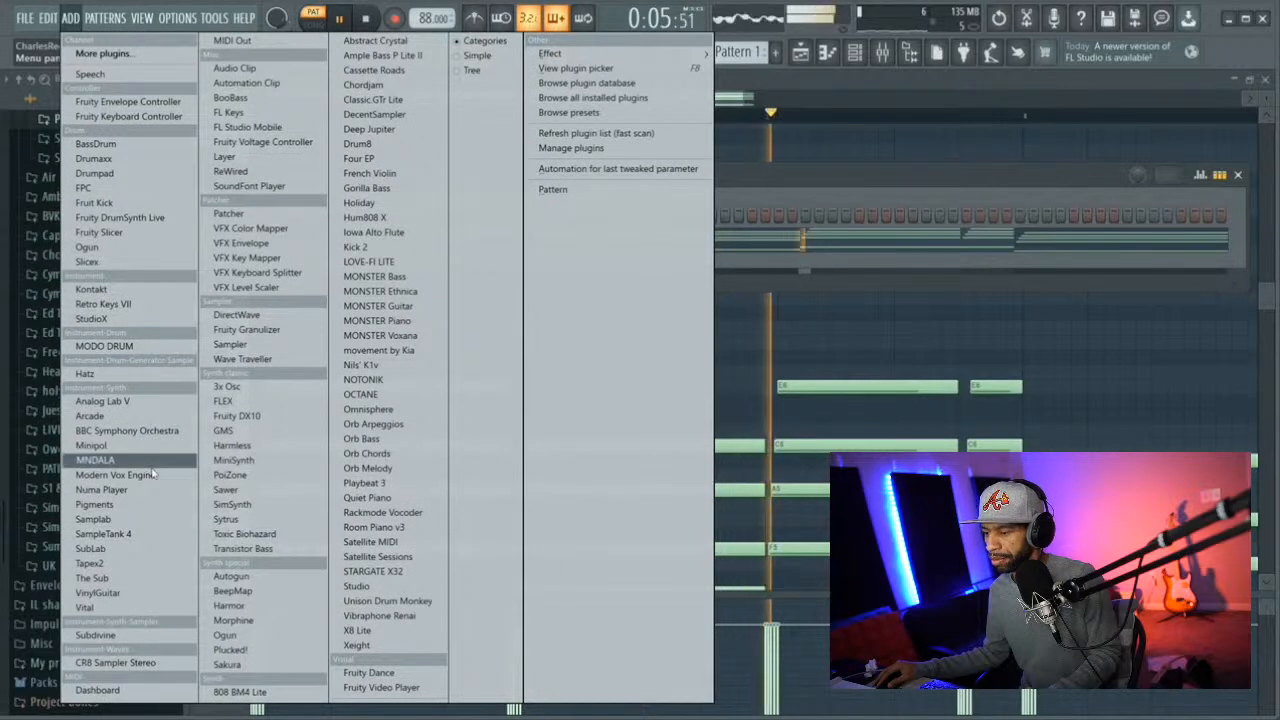
left_click(782, 190)
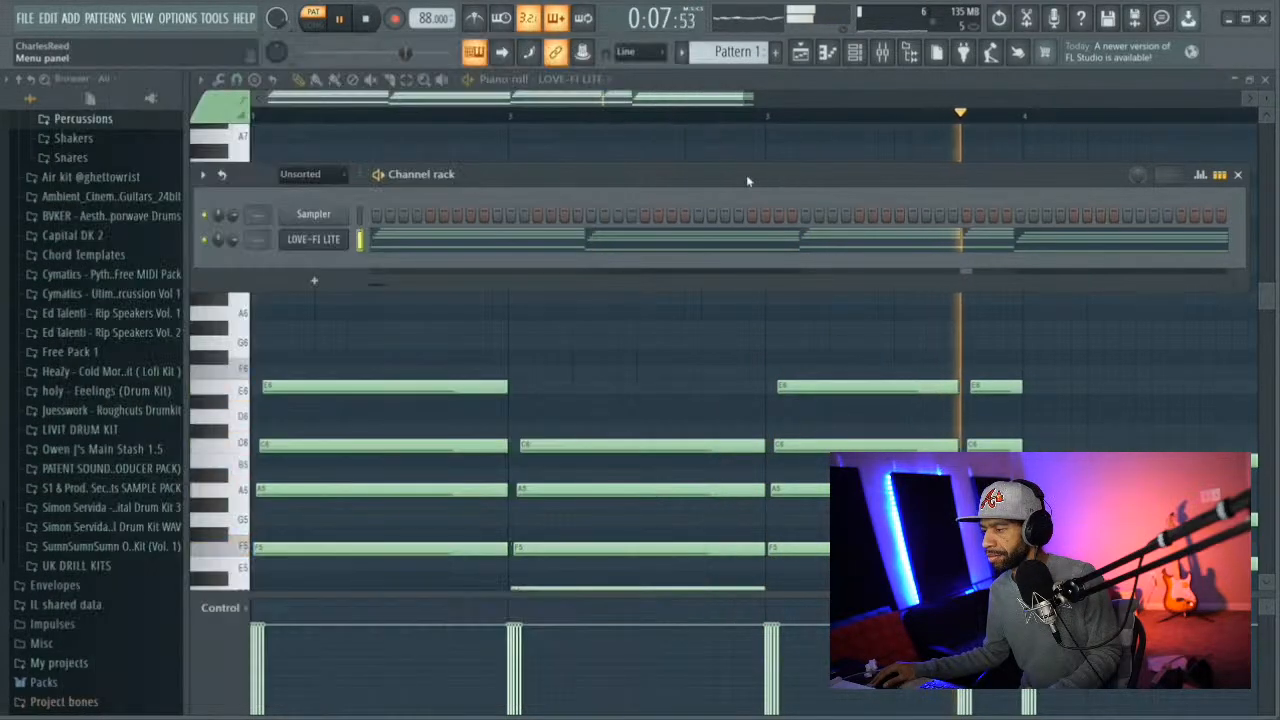
Try a short D#7 melody note above bar 1's chord, delete it, and stop playback
left_click(342, 152)
left_click(310, 224)
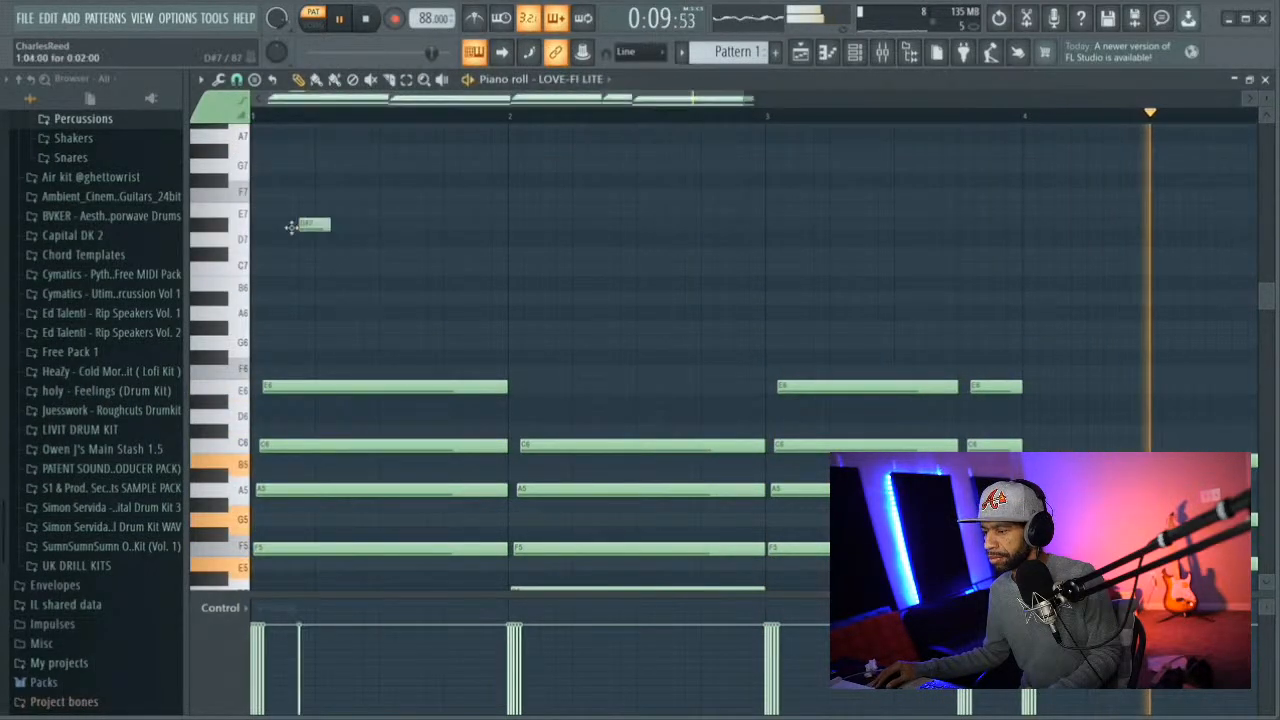
right_click(314, 225)
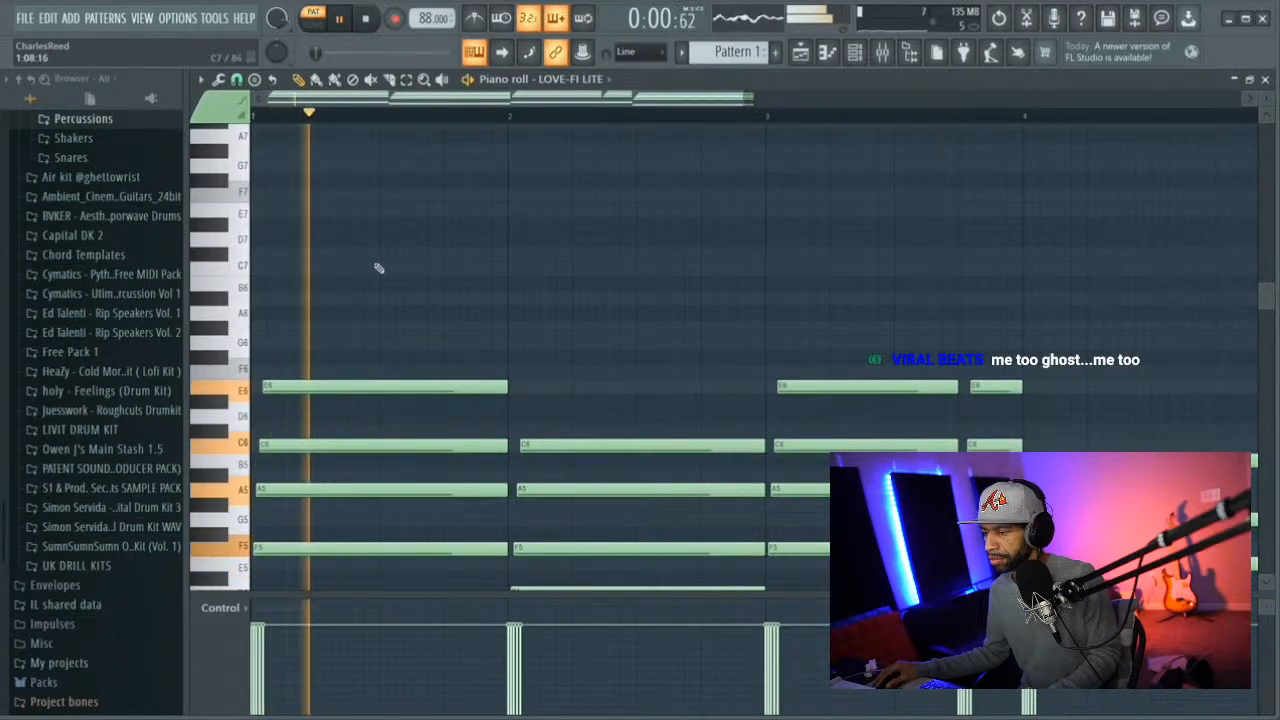
scroll(375, 285, "down", 4)
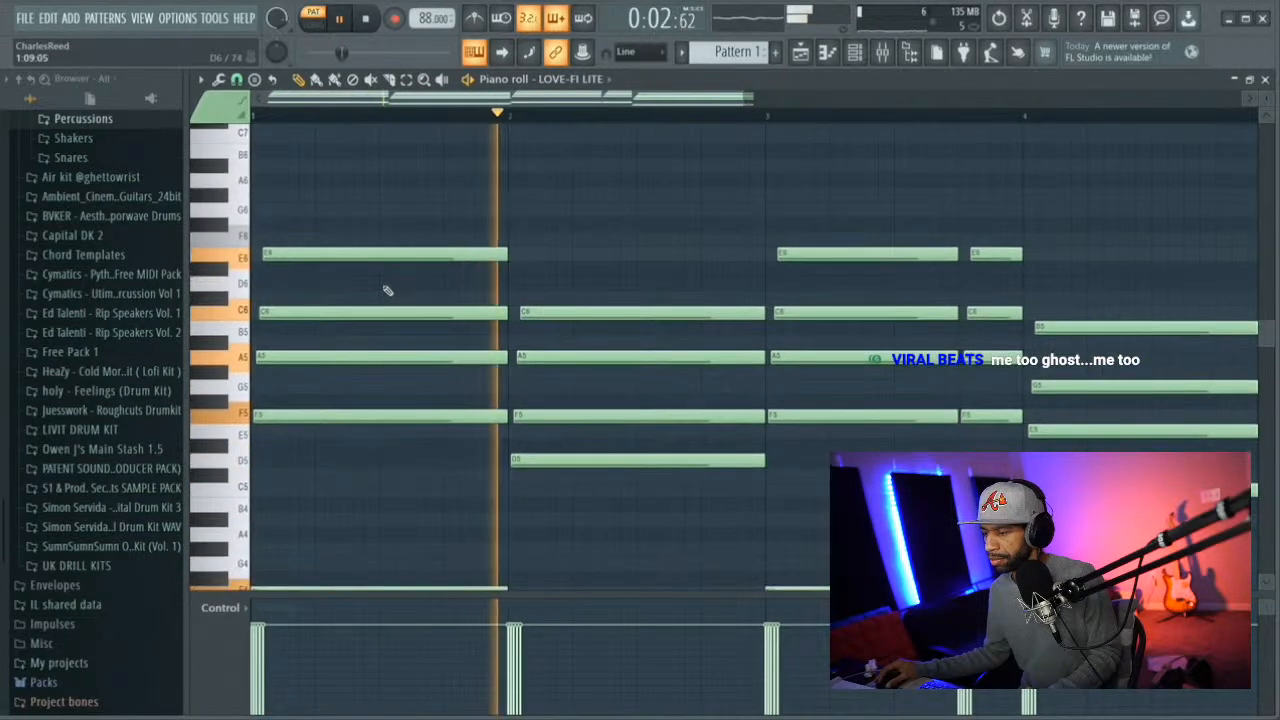
key("space")
scroll(378, 248, "up", 3)
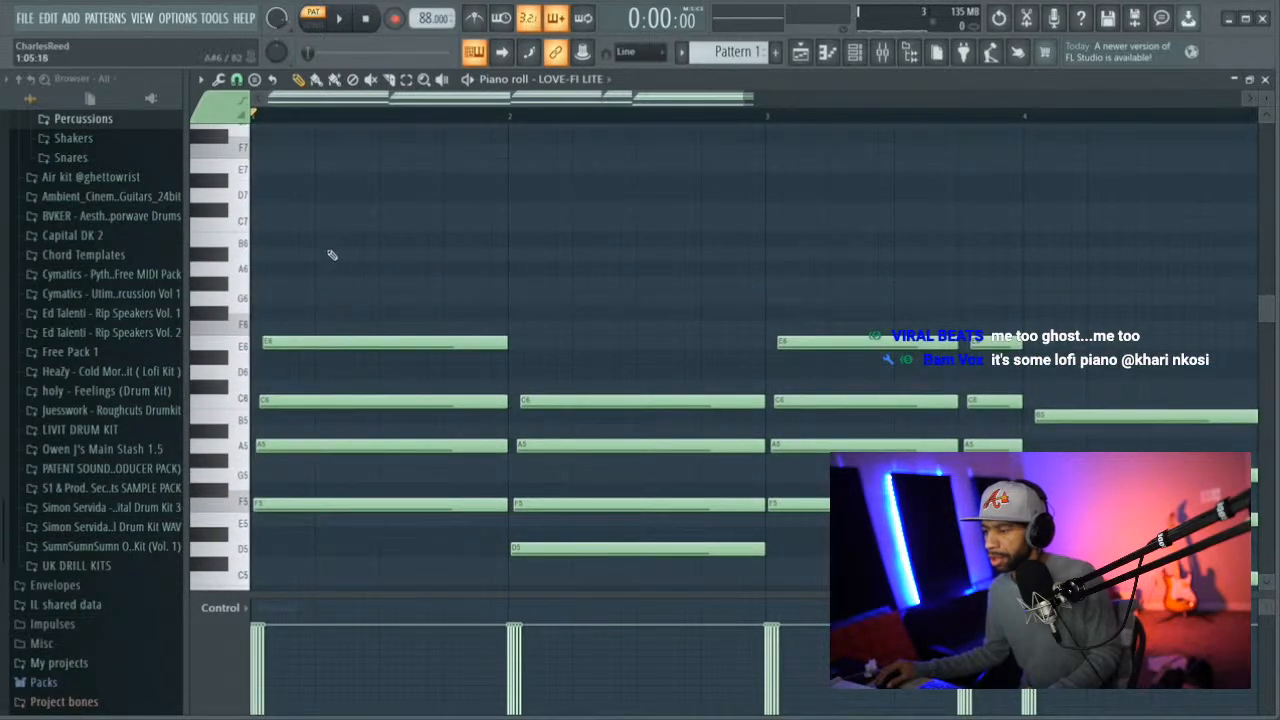
Place a short melody note on beat 2 of bar 1, audition it at F7, D#7 and D7, and set it to E7
scroll(330, 240, "up", 2)
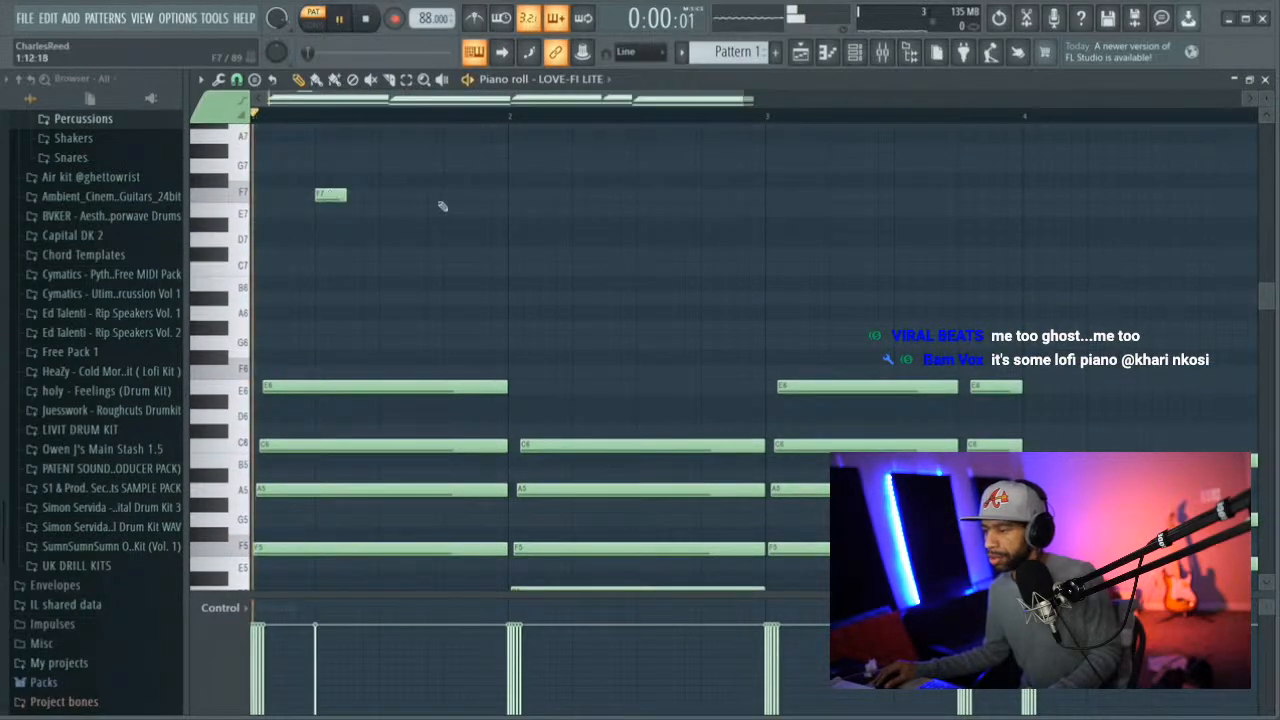
key("space")
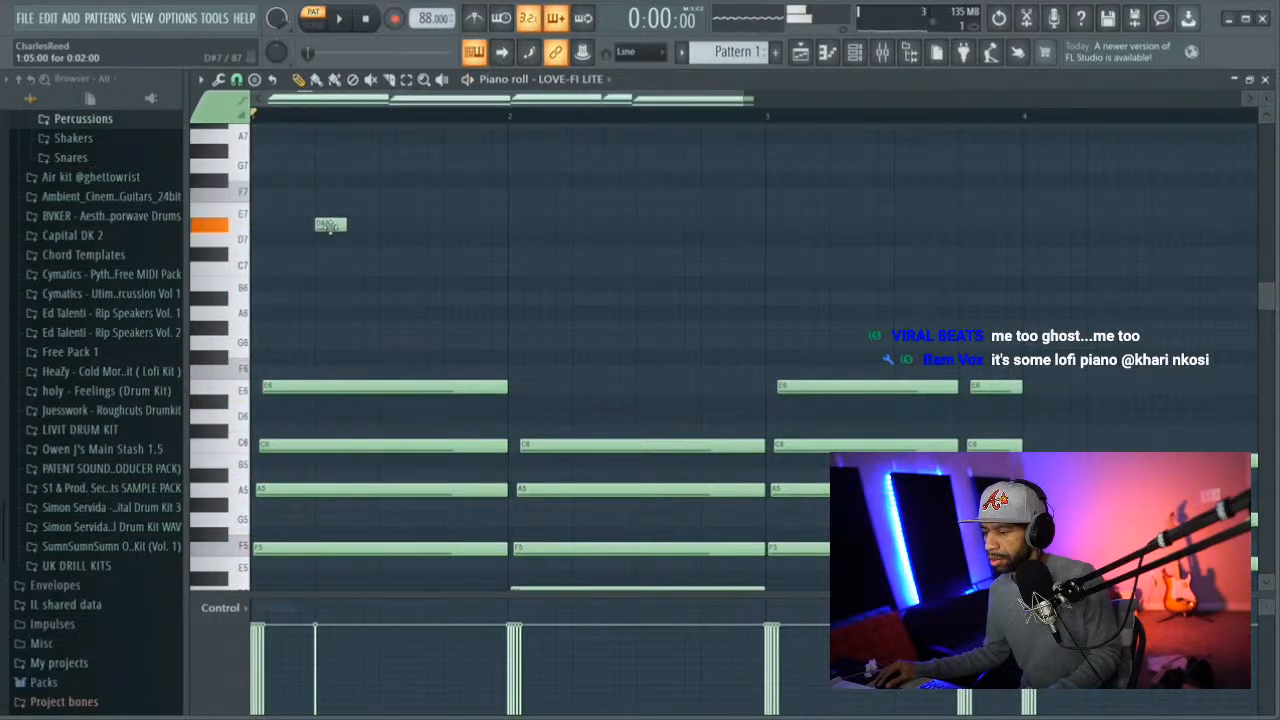
key("space")
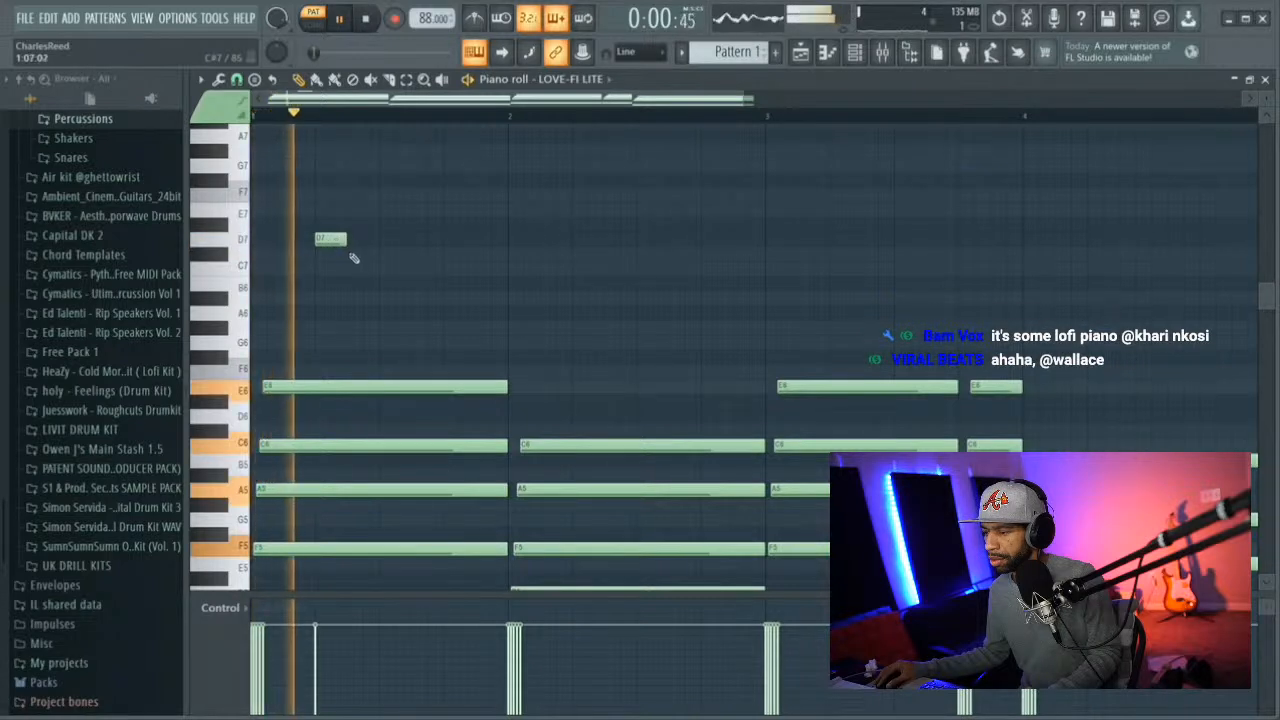
key("space")
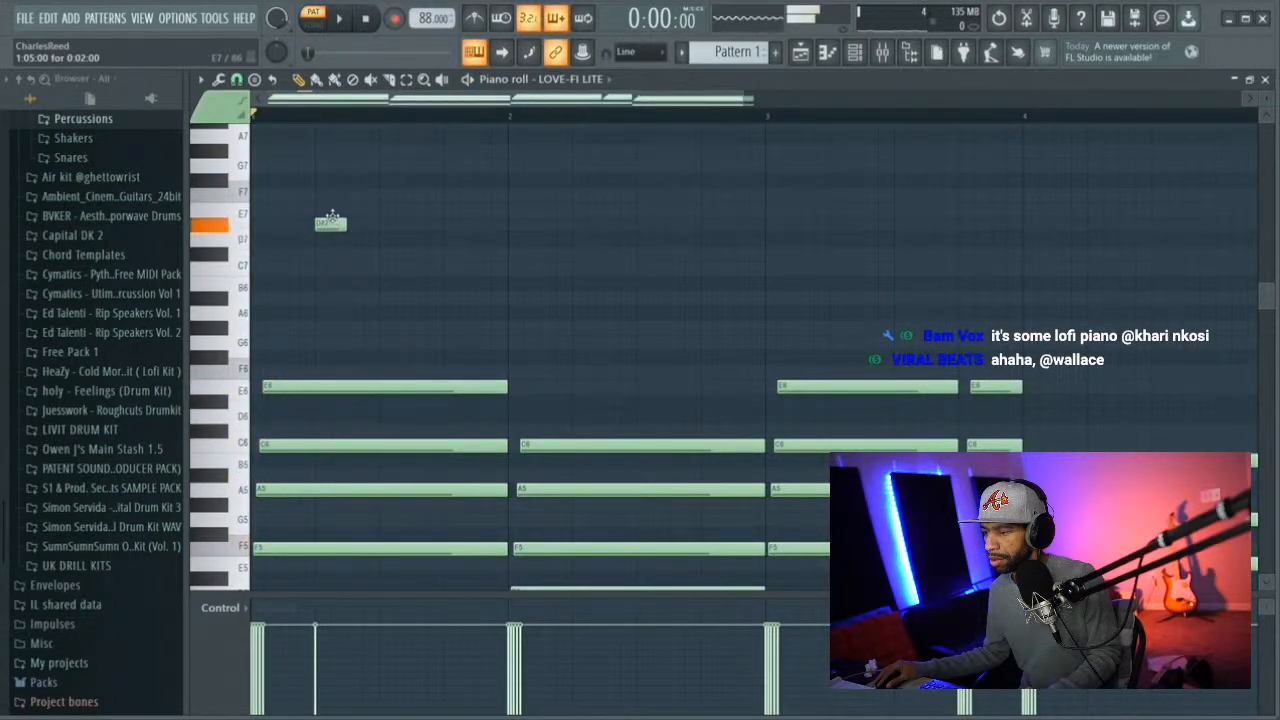
key("space")
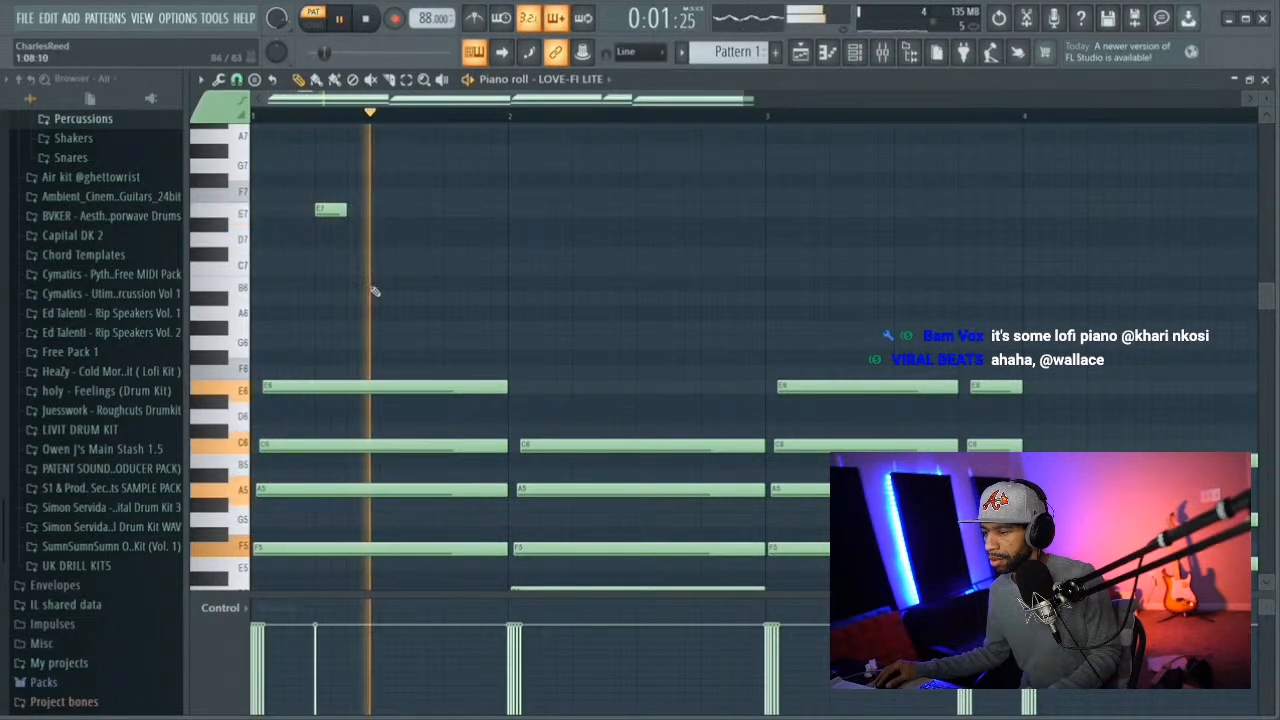
key("space")
Try a B6 note right after the E7, remove it, and lengthen the E7 to one beat
key("space")
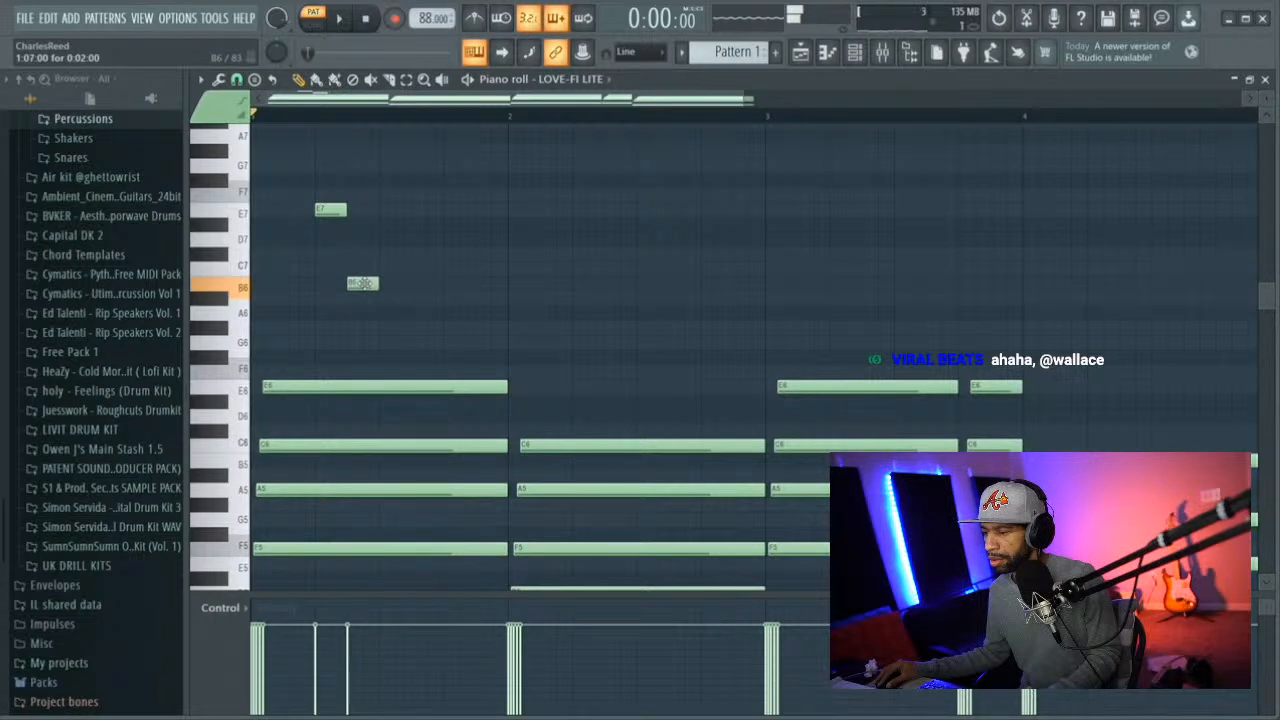
key("space")
key("space")
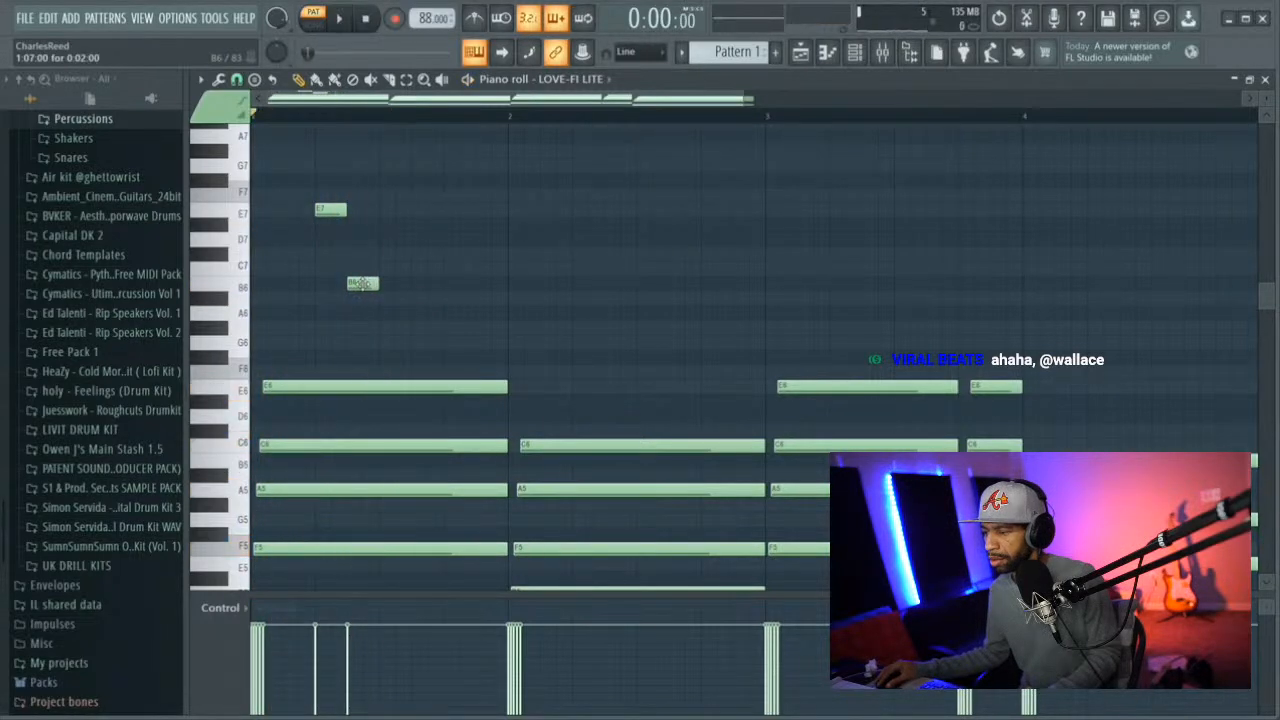
key("space")
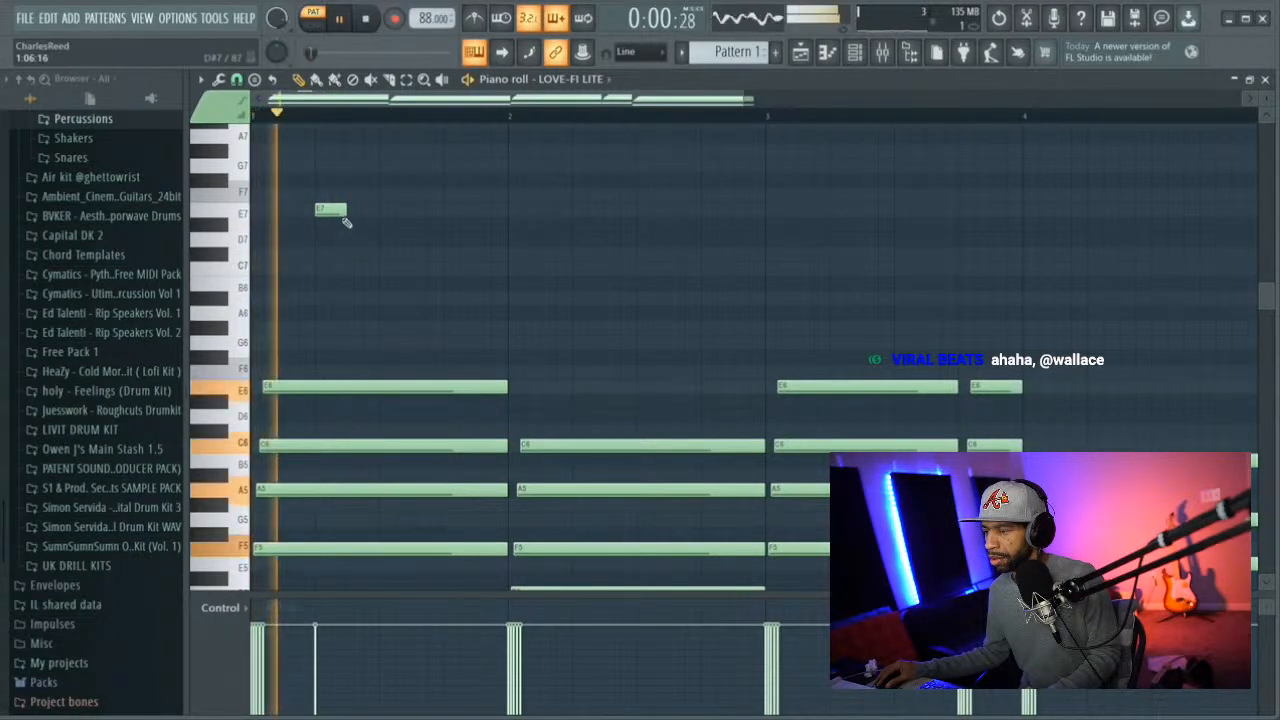
left_click_drag(346, 210, 379, 210)
key("space")
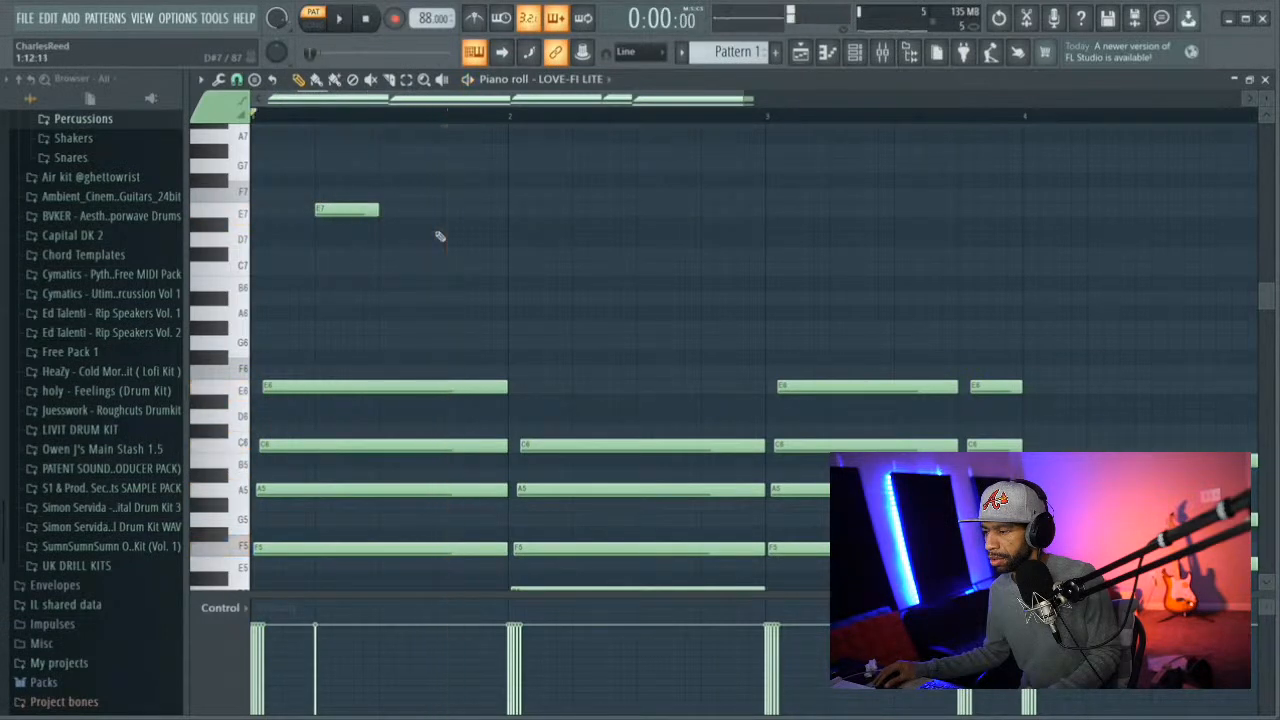
Add a one-beat D7 note on beat 4 of bar 1 and a one-beat C7 on beat 2 of bar 2
key("space")
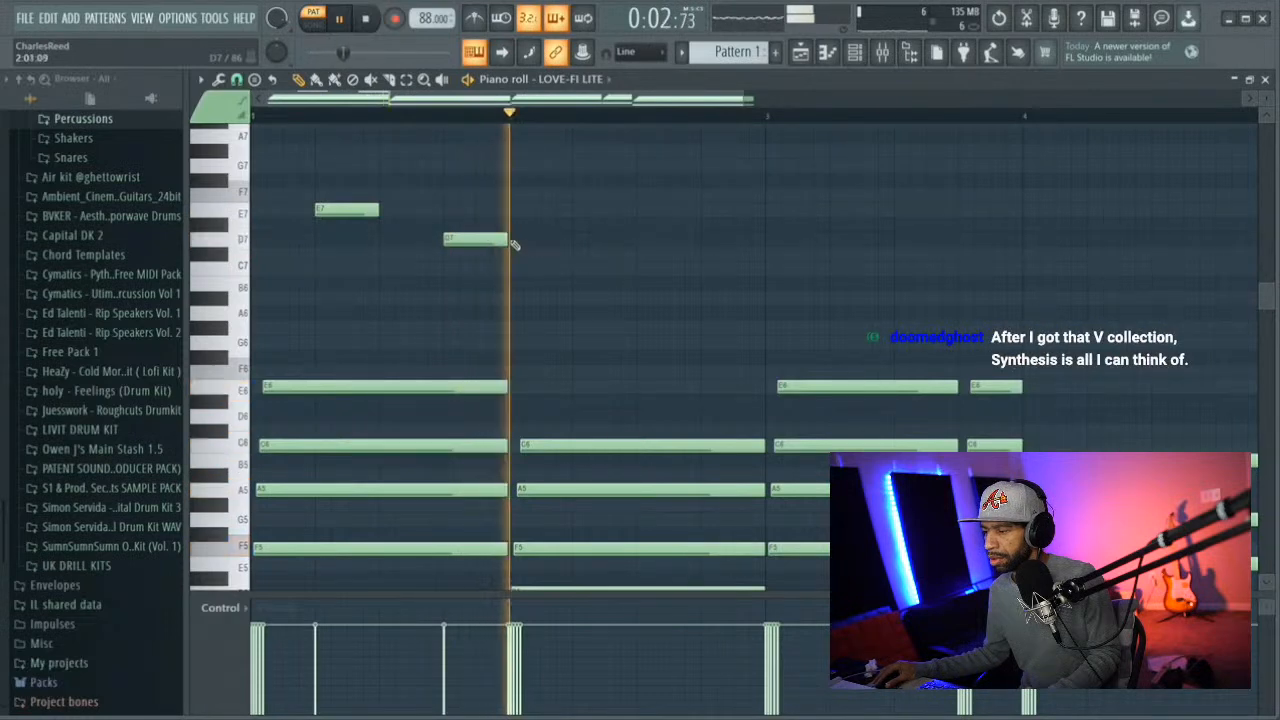
key("space")
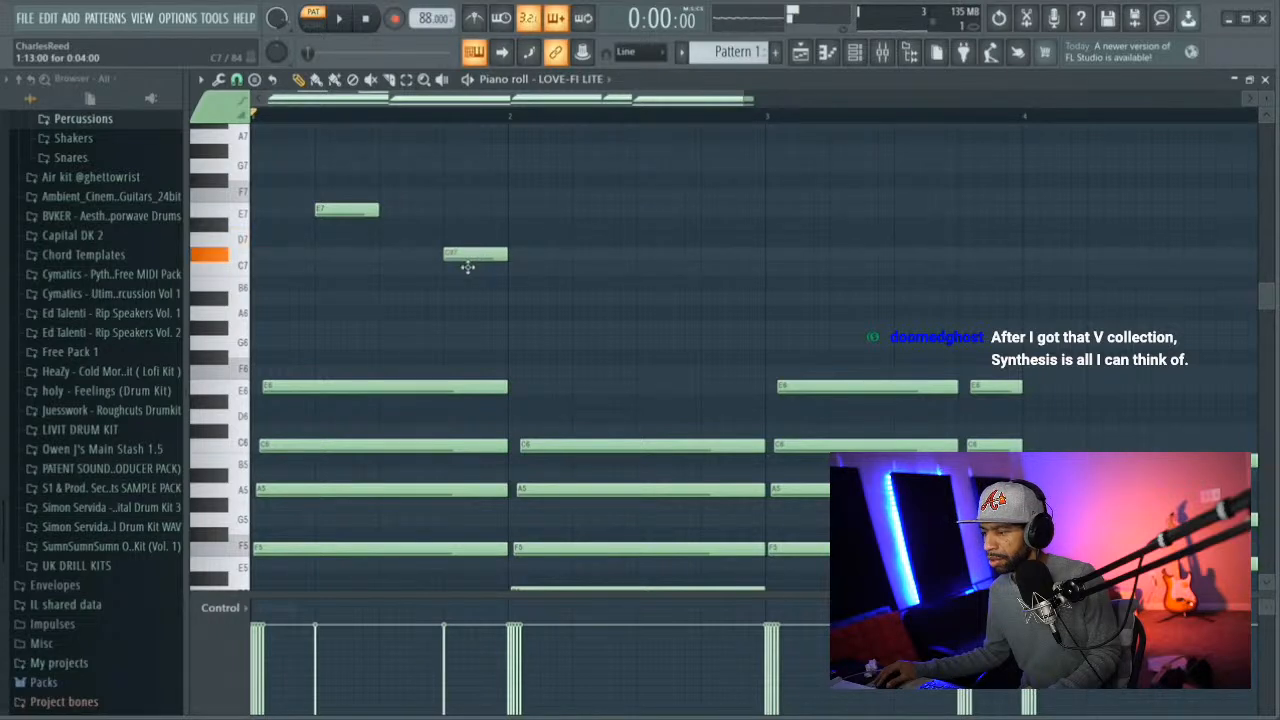
left_click(592, 254)
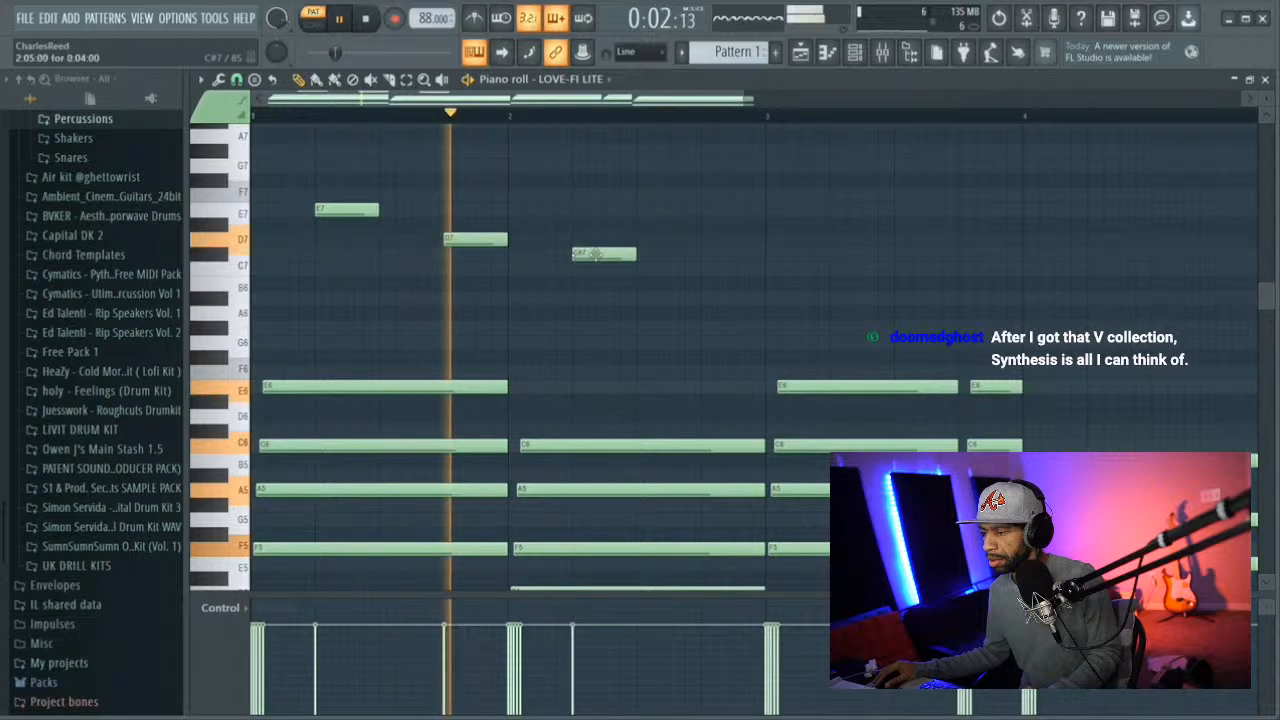
left_click_drag(596, 254, 596, 268)
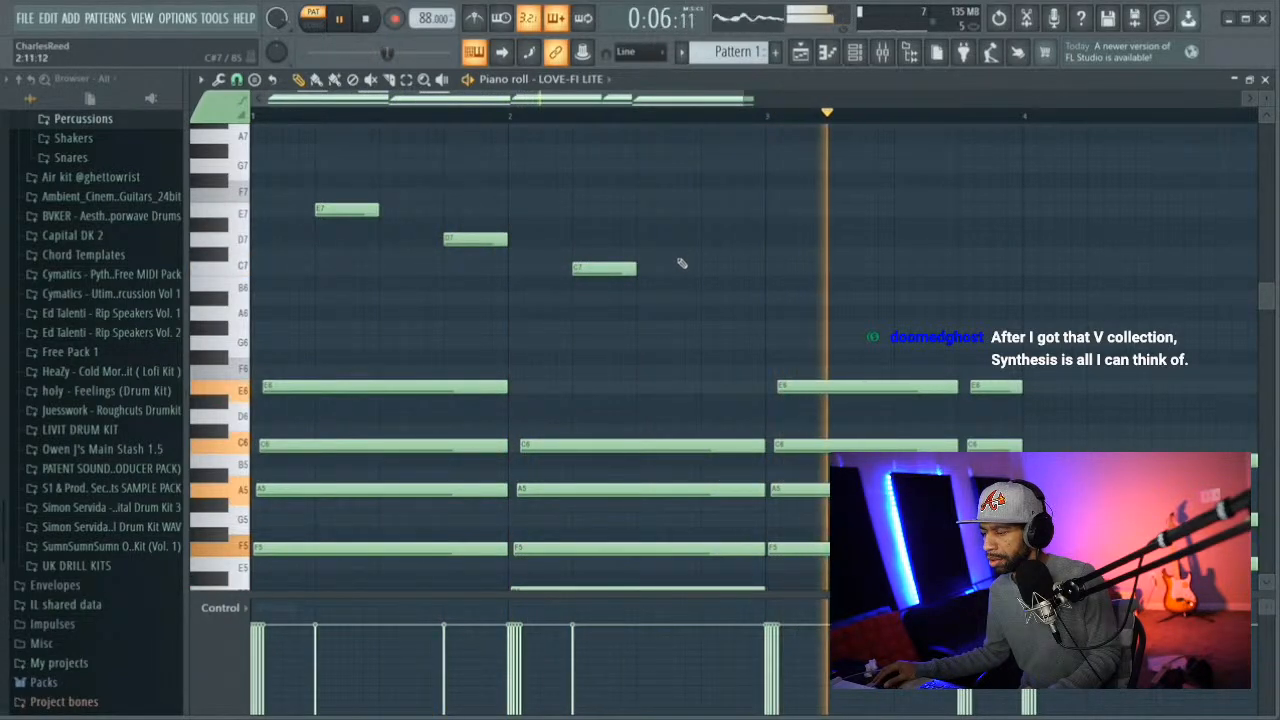
Add a one-beat D7 note on beat 4 of bar 2 and try continuing the melody in bar 3
left_click(730, 297)
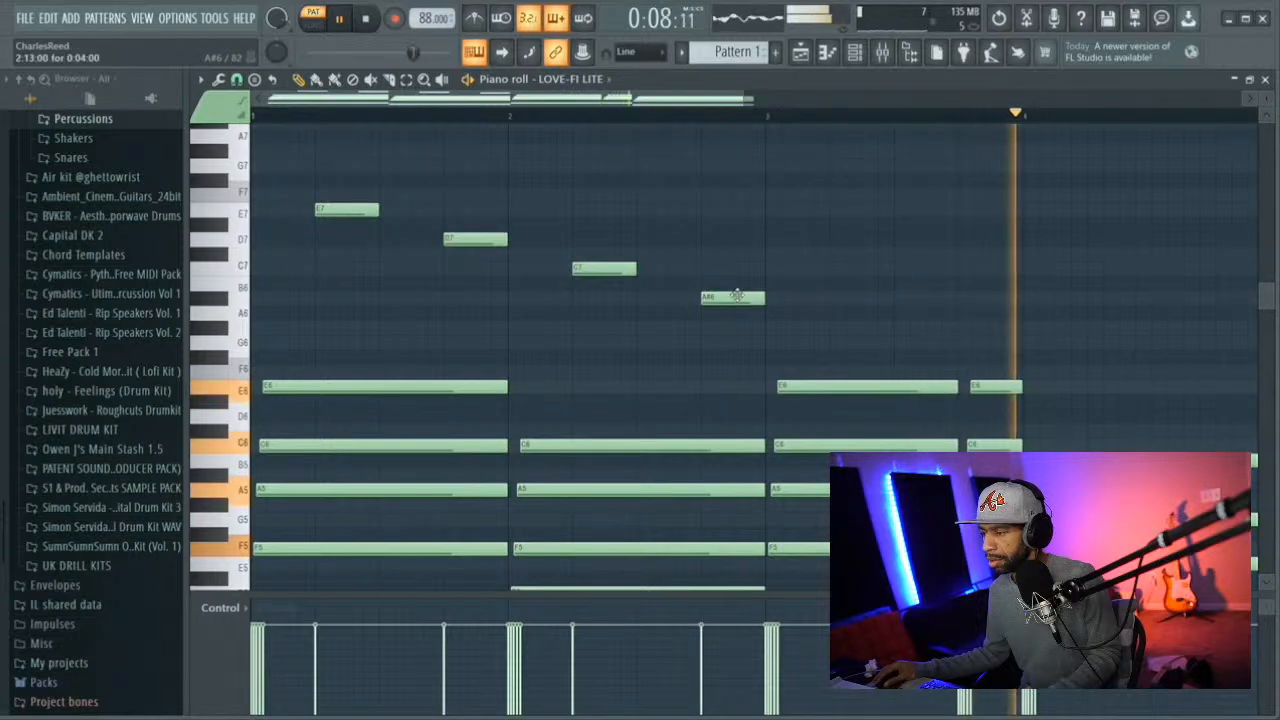
left_click_drag(736, 295, 768, 237)
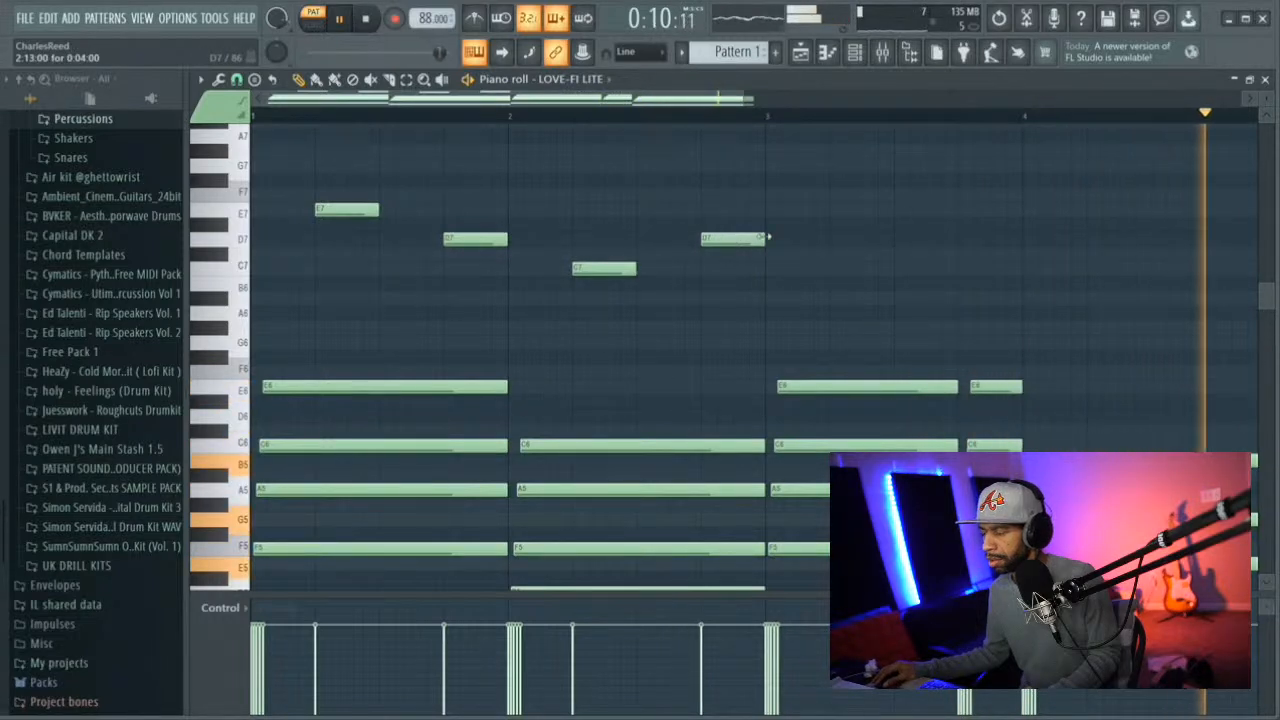
left_click(846, 212)
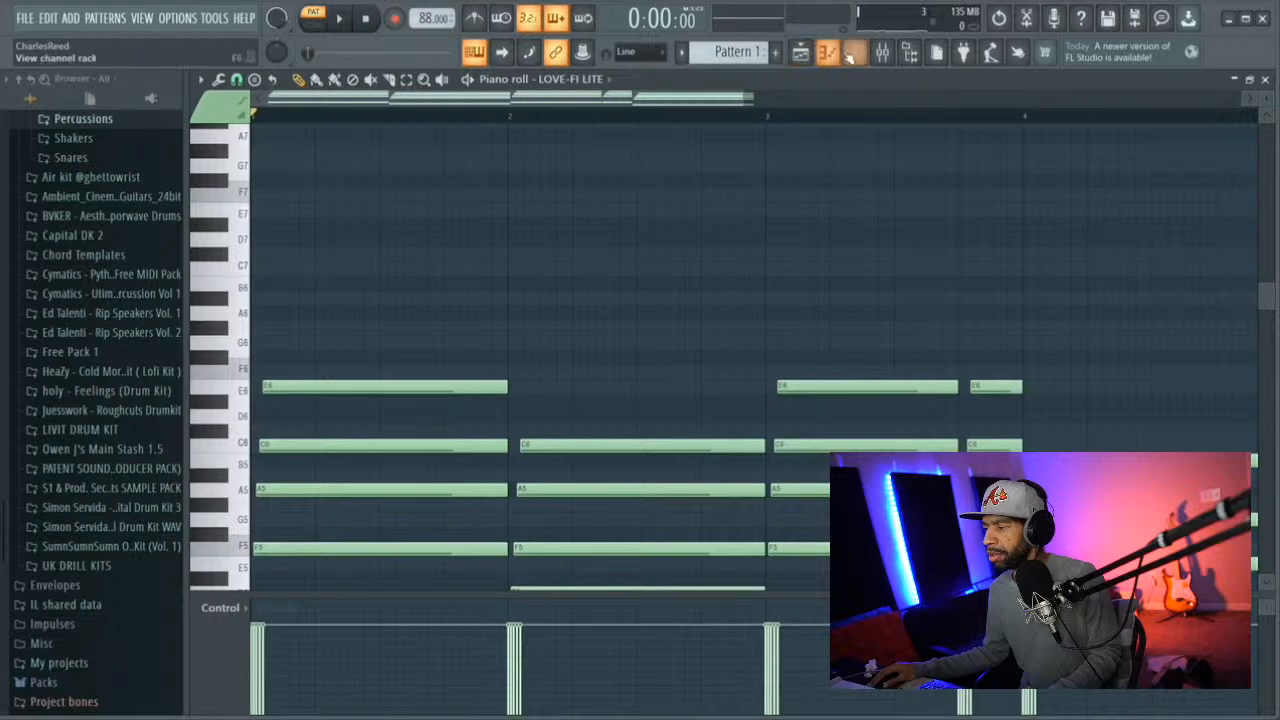
Add Omnisphere as a new instrument channel and close its window
left_click(177, 18)
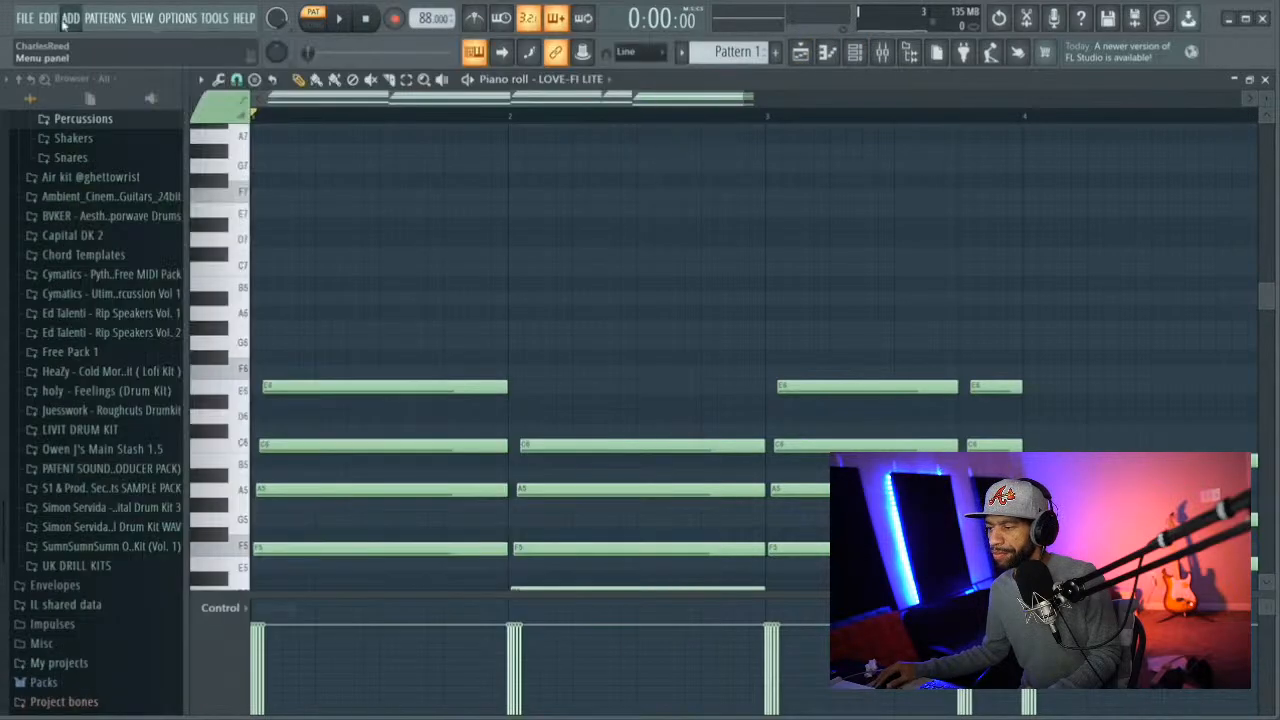
left_click(72, 19)
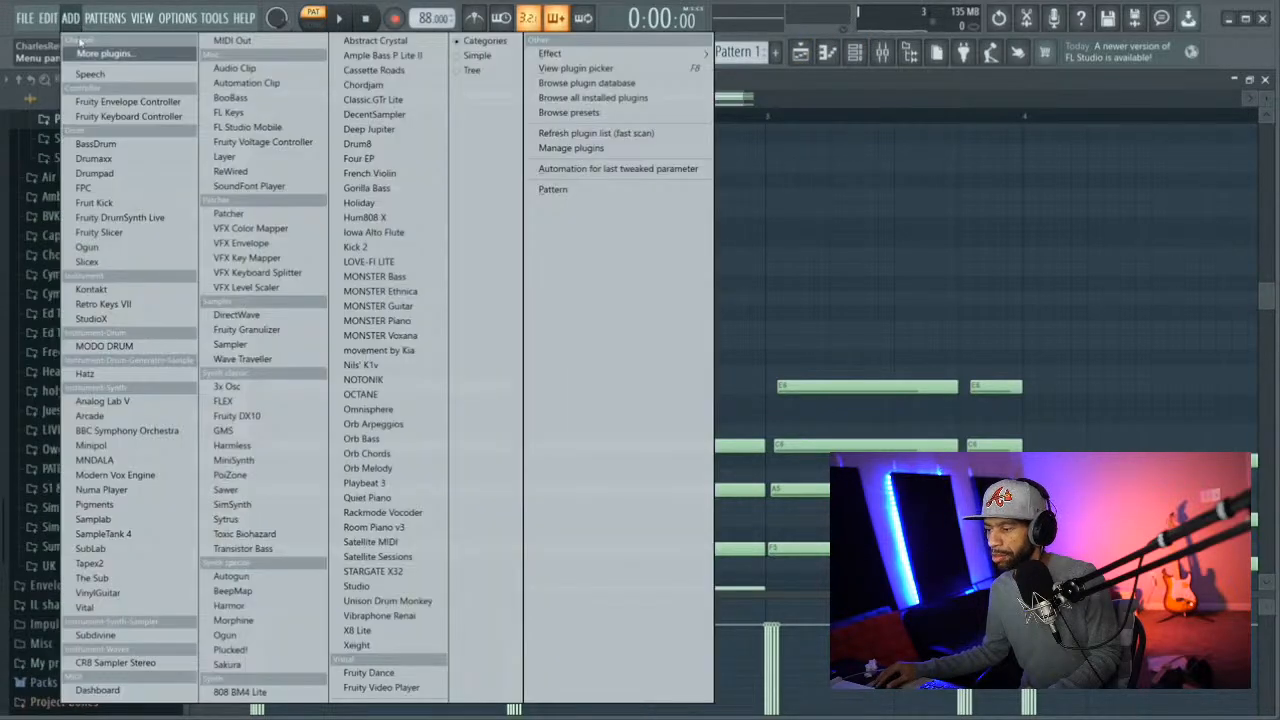
left_click(368, 410)
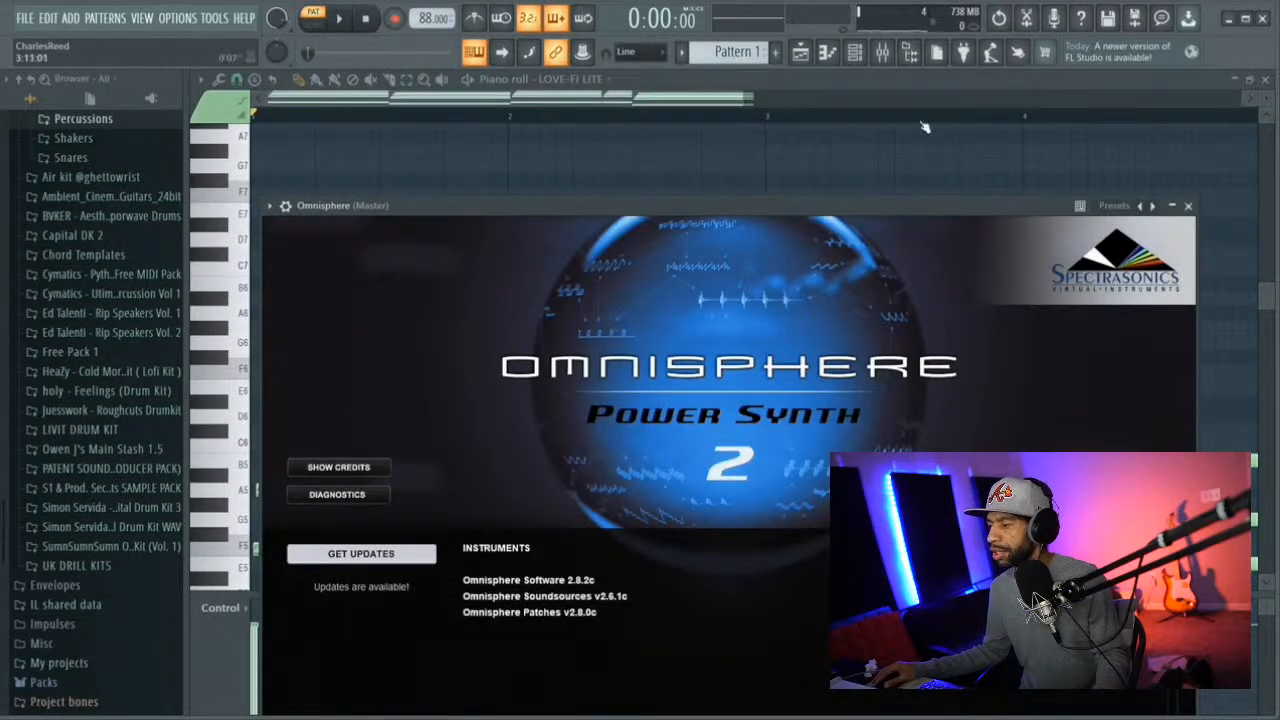
left_click(659, 106)
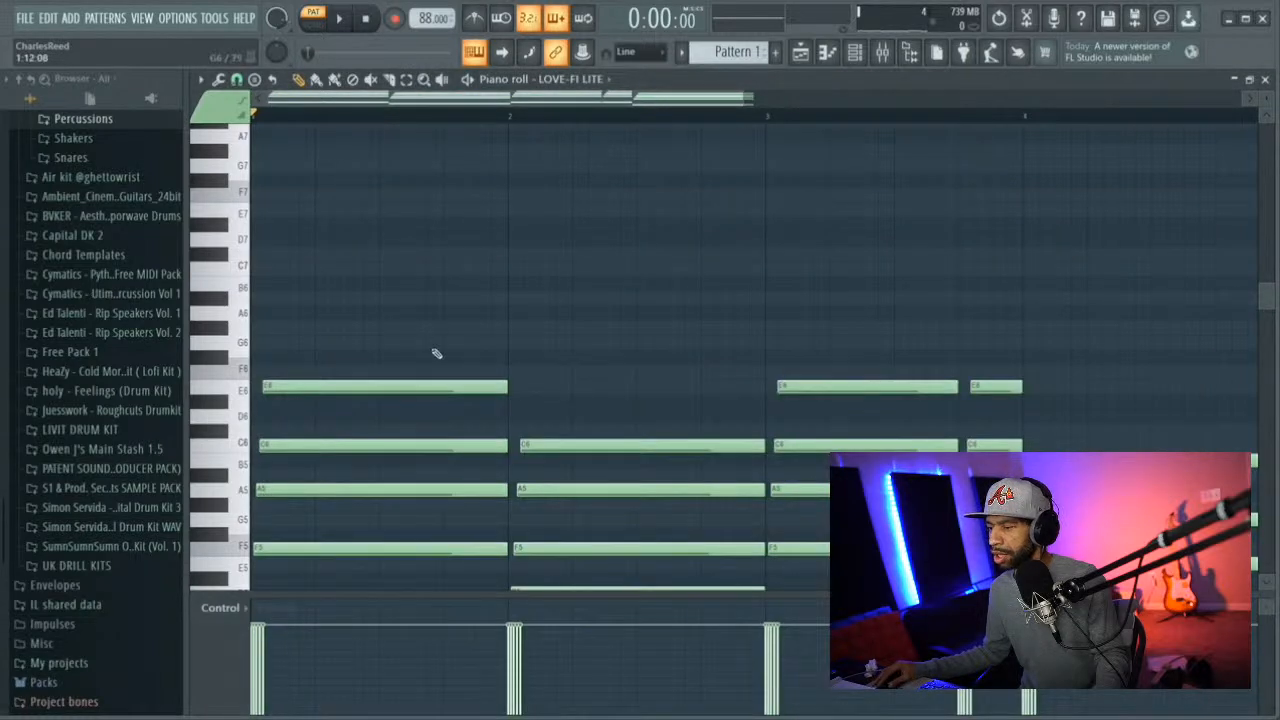
Open LOVE-FI LITE from the channel rack and play the chords with the Favourite Things preset
left_click(855, 51)
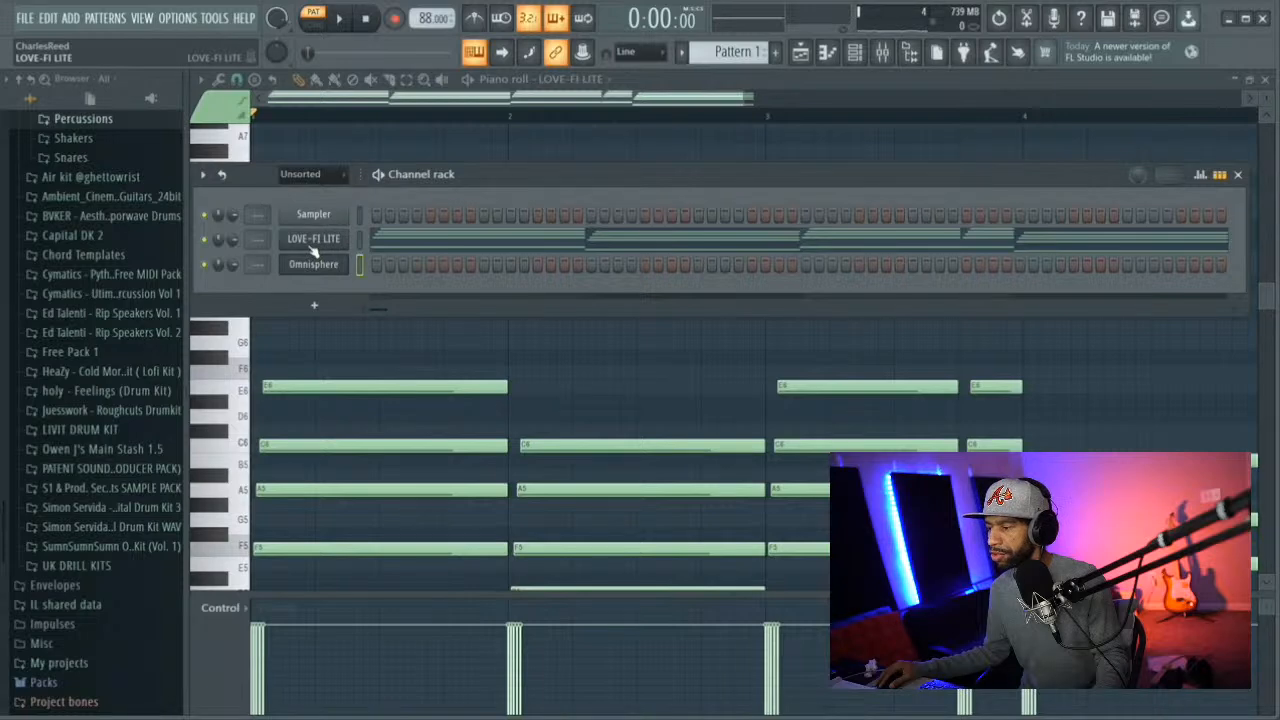
left_click(310, 246)
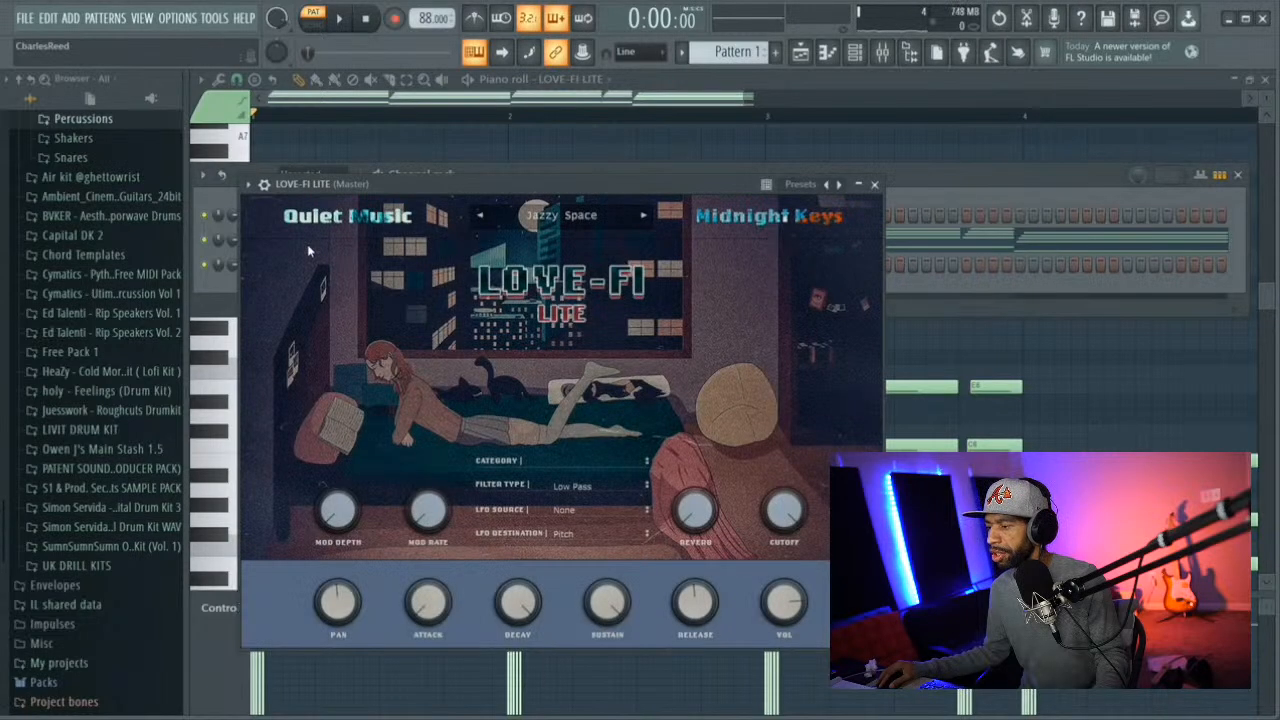
left_click(644, 217)
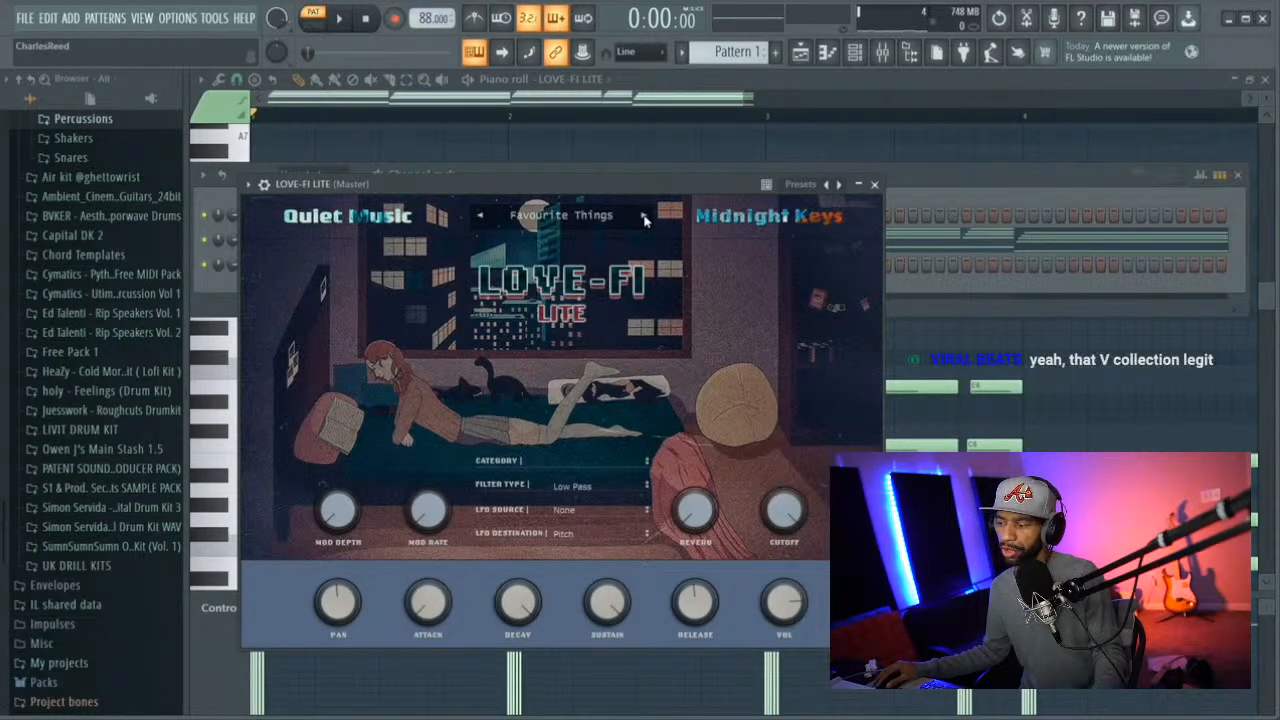
key("space")
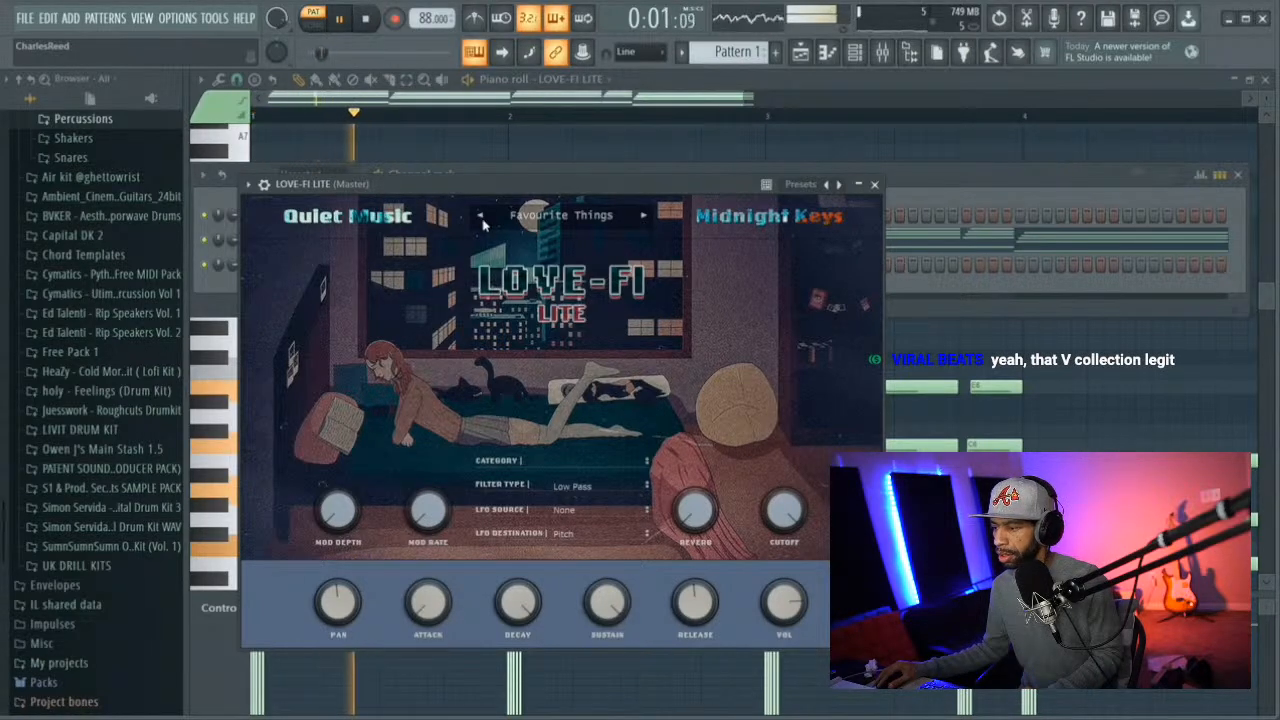
key("space")
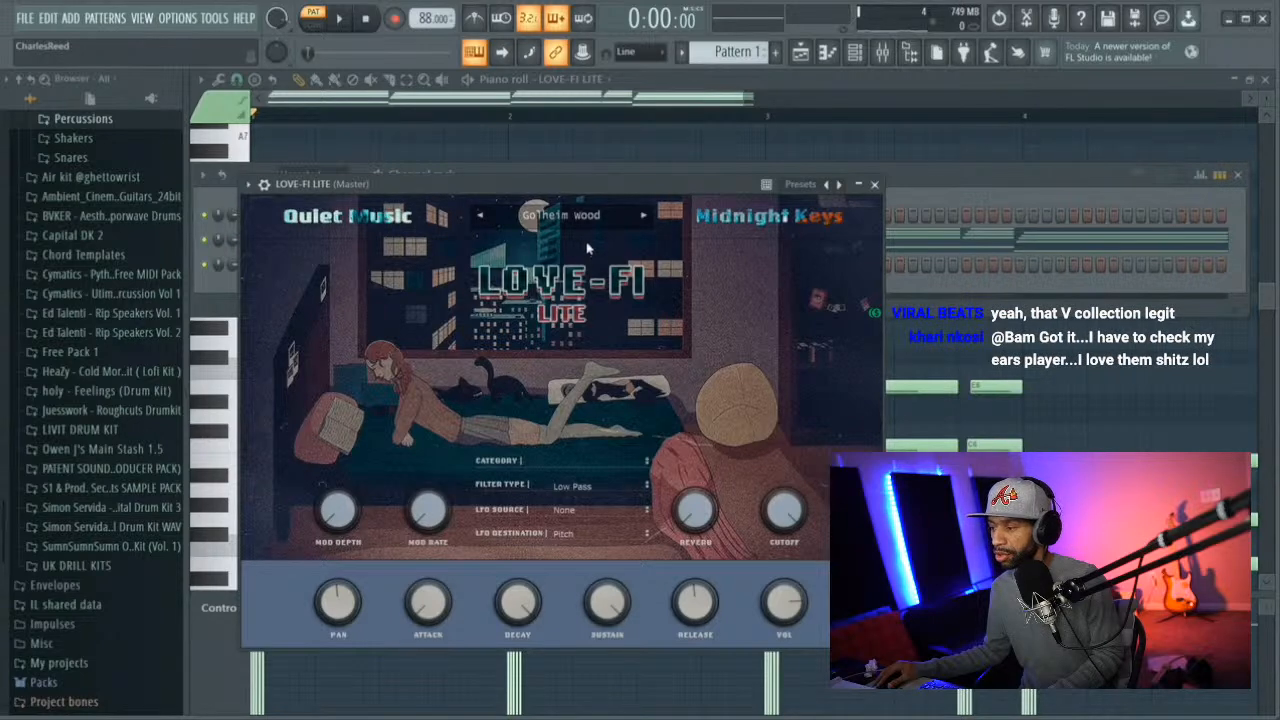
Audition the chords with the Golheim Wood preset, then return to Jazzy Space and play them again
key("space")
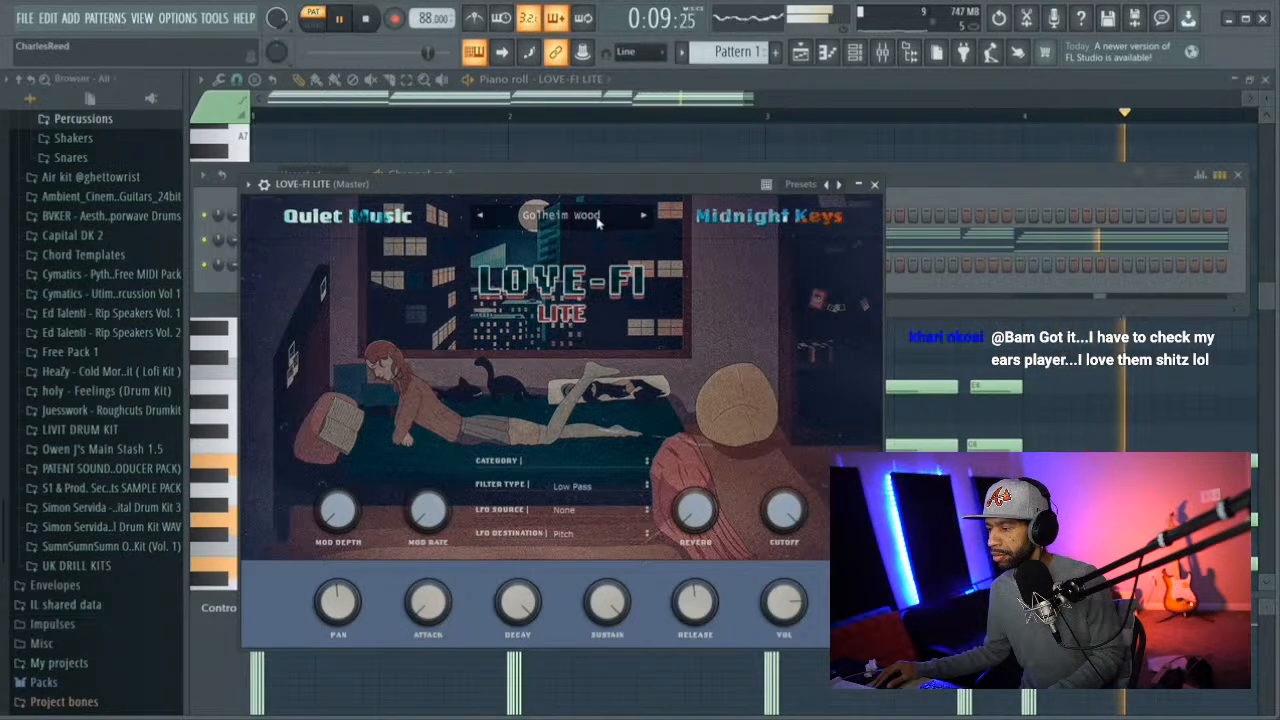
key("space")
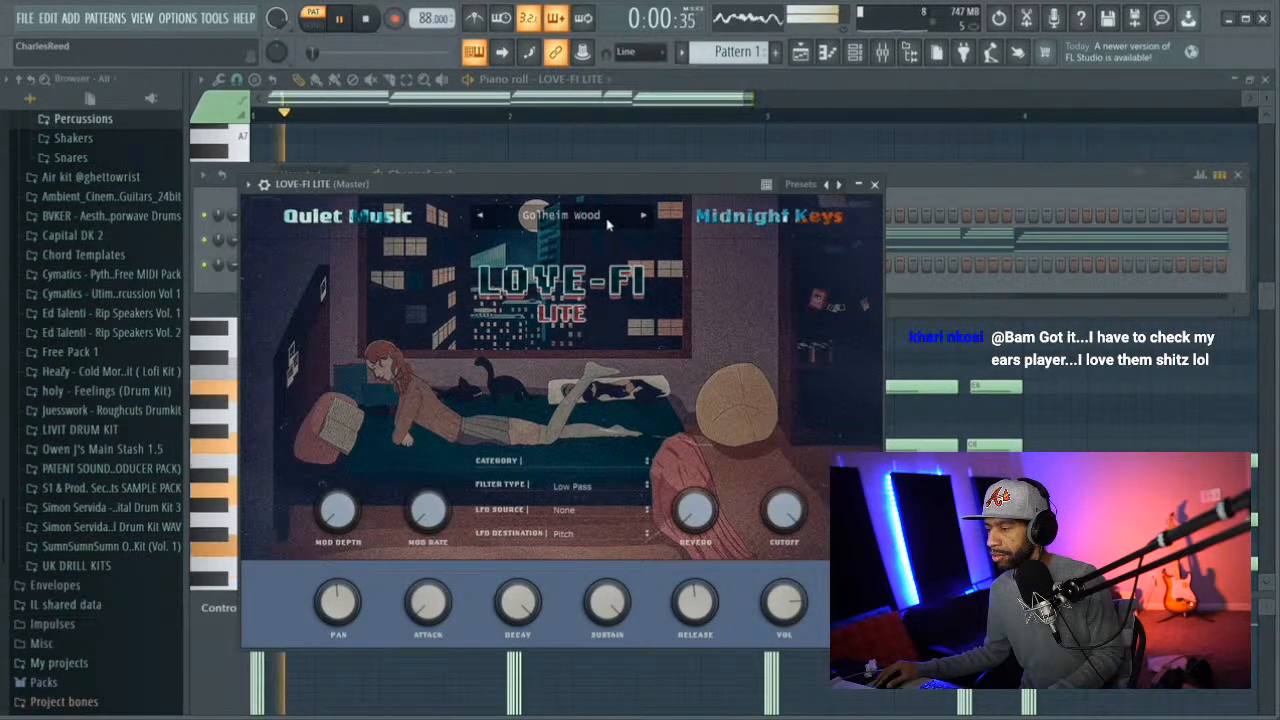
left_click(647, 214)
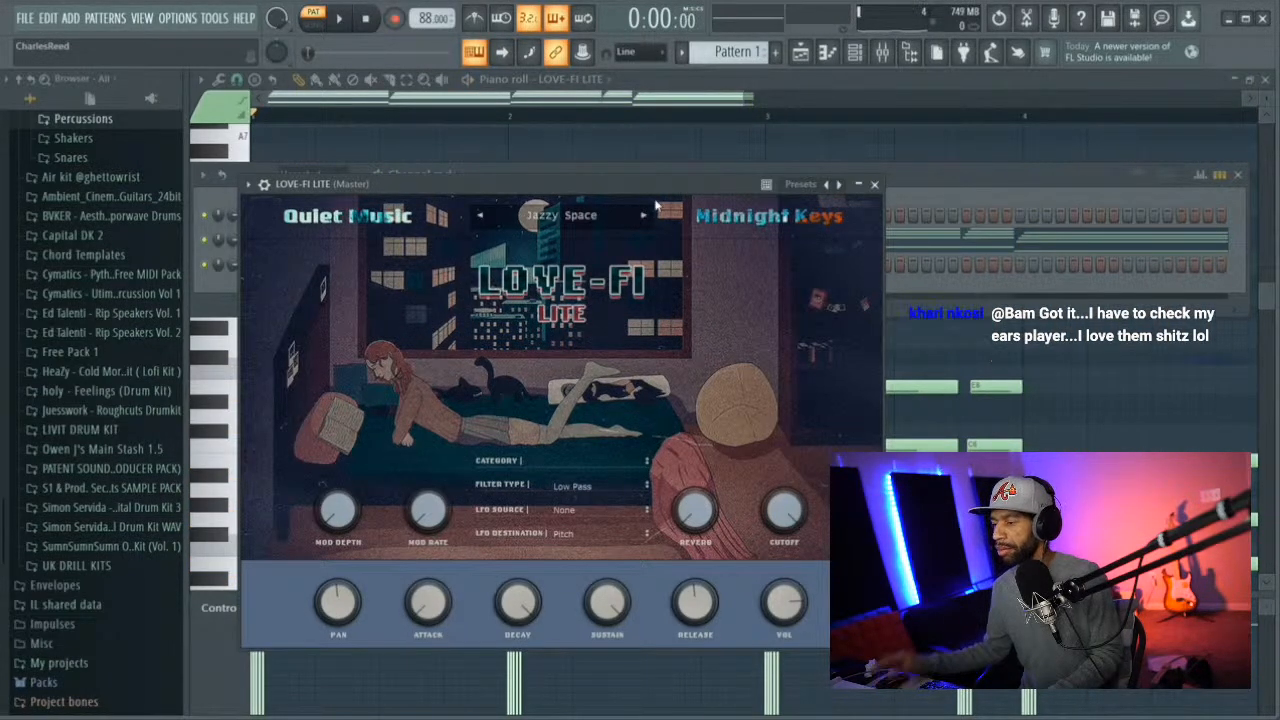
key("space")
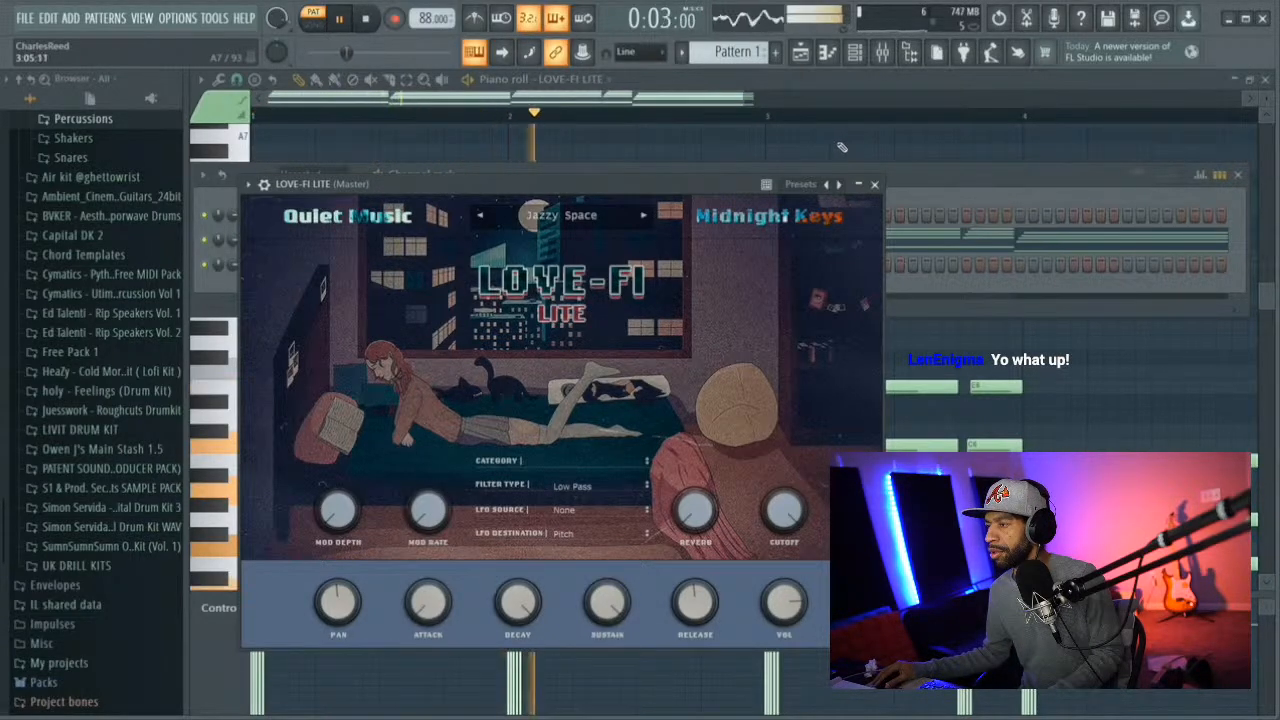
key("space")
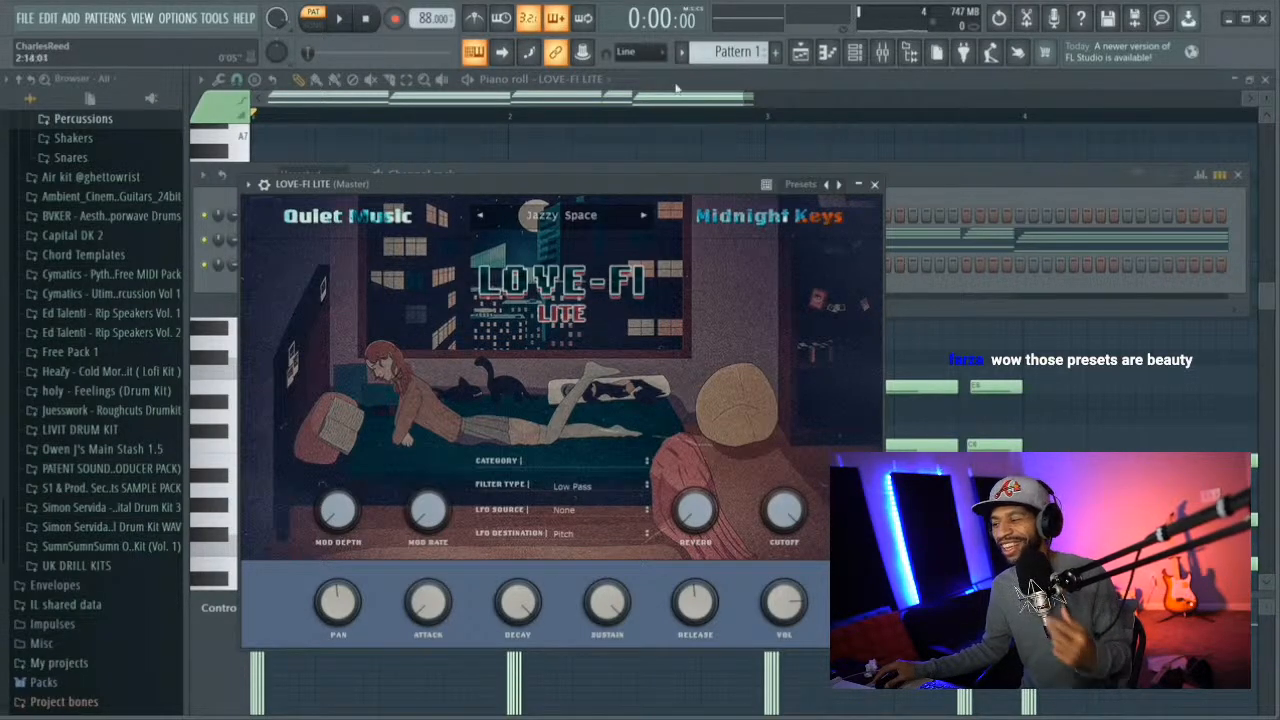
left_click(178, 17)
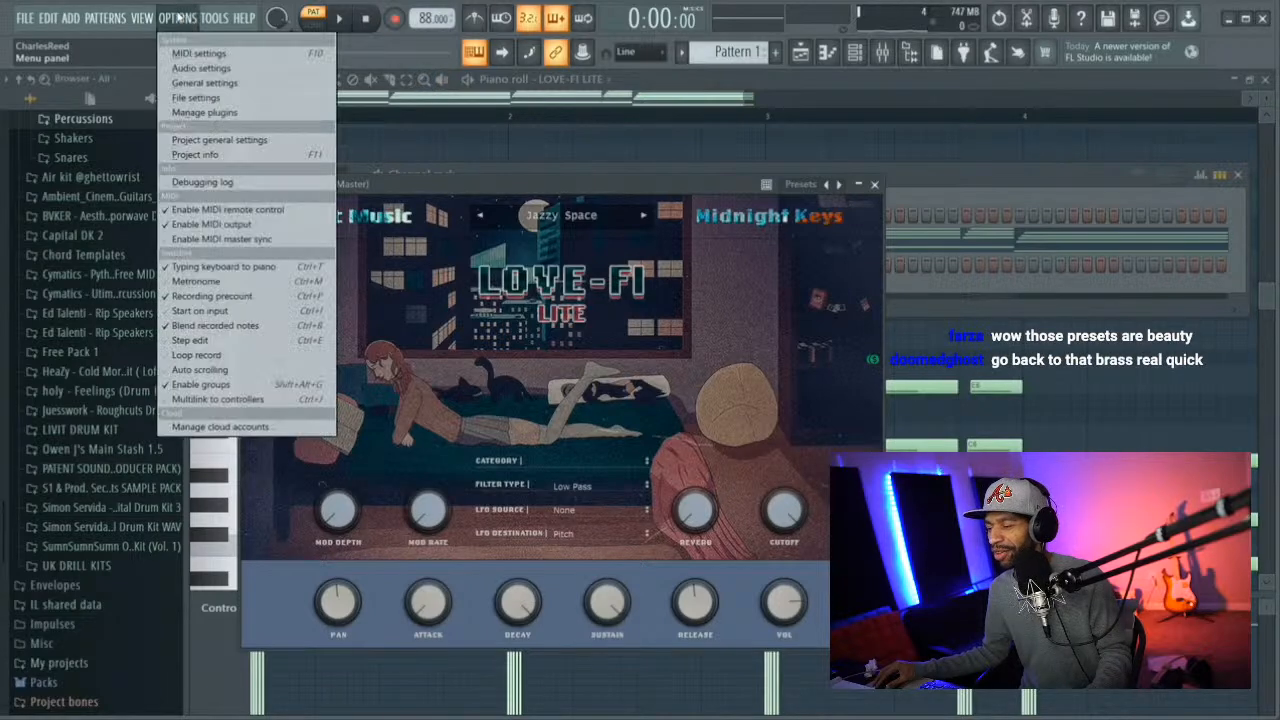
Add another Omnisphere instrument channel and move its window so the whole patch browser is in view
mouse_move(70, 17)
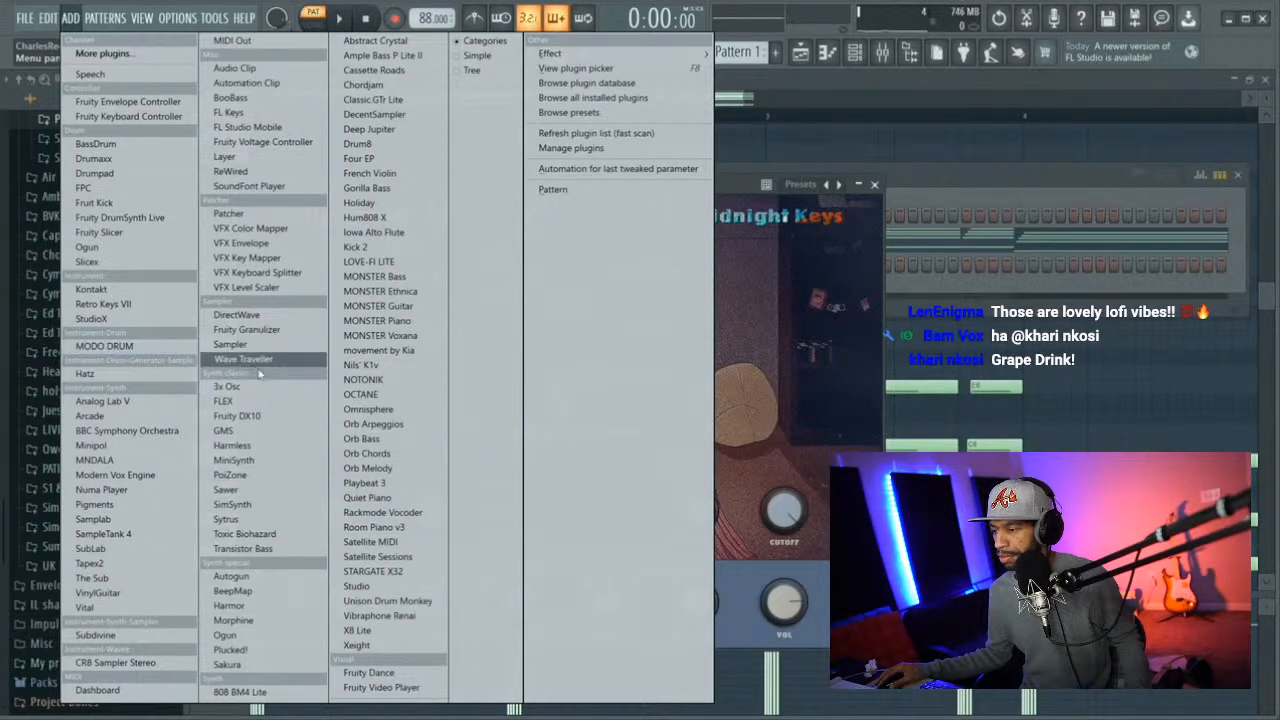
left_click(362, 410)
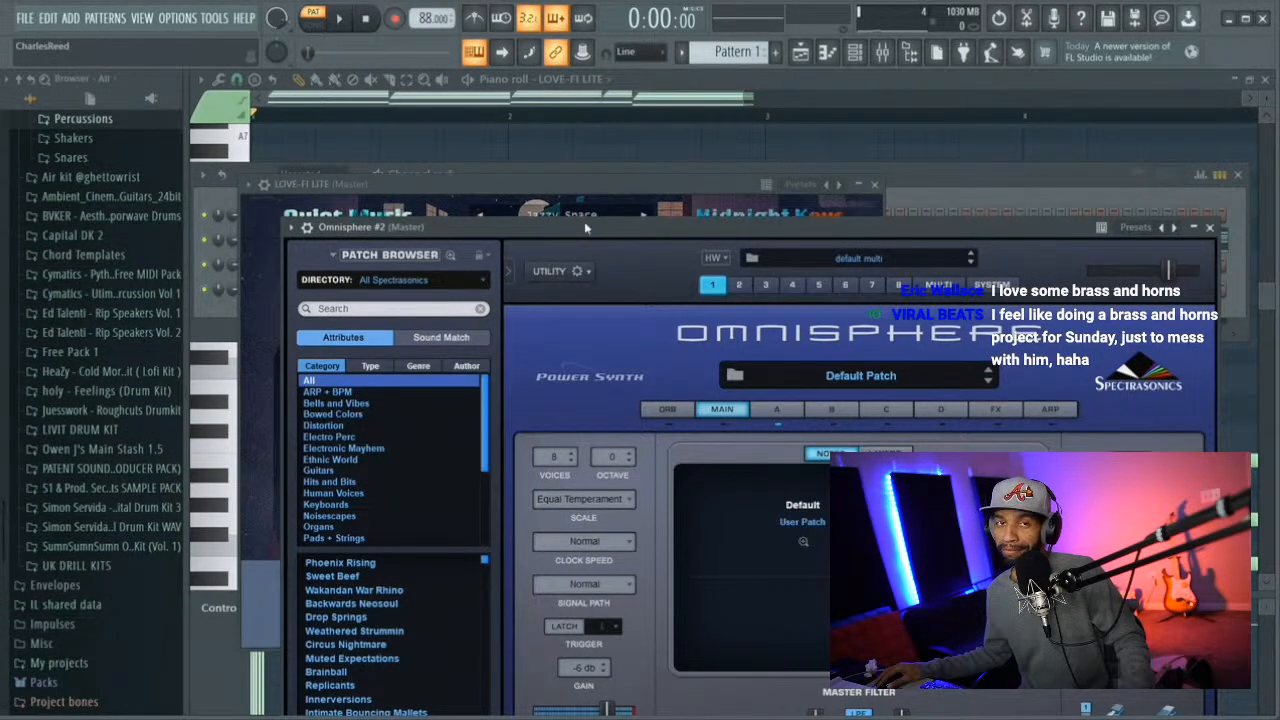
left_click_drag(514, 226, 471, 98)
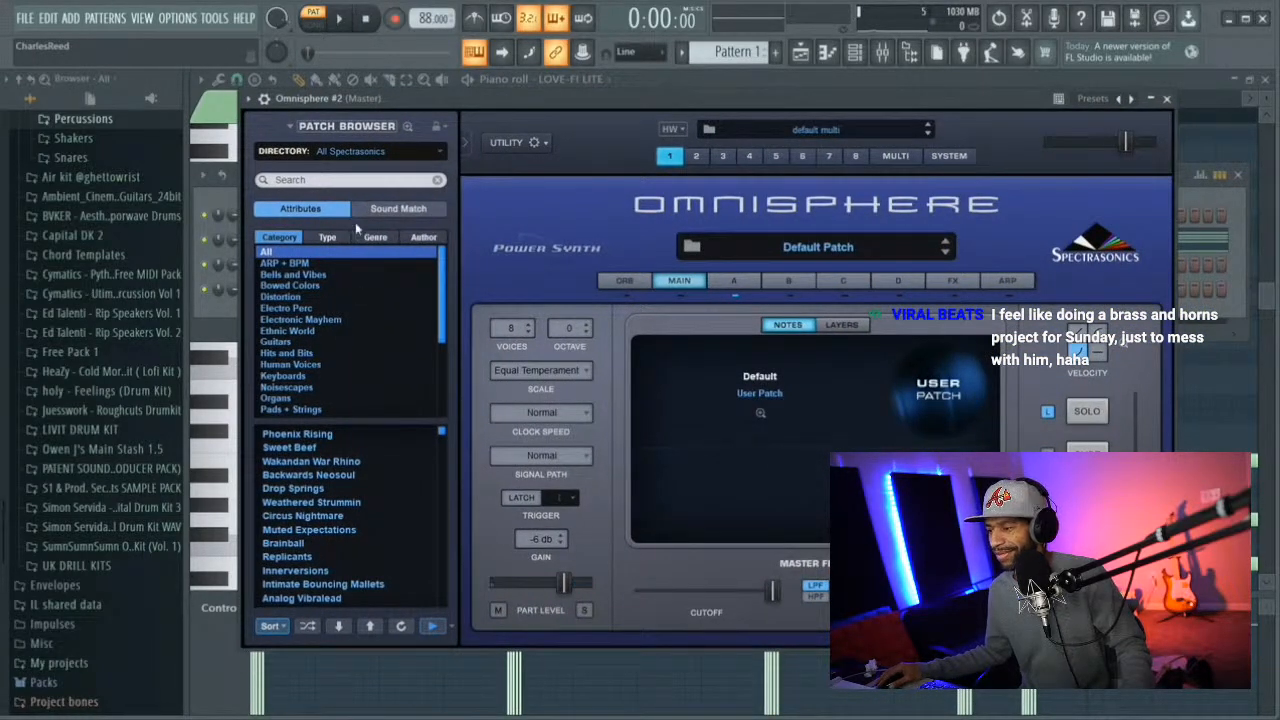
Load the Blues 335 on Wax patch from the Guitars category of the Unclean Machine Sonic Extension and audition it over the chords
left_click(443, 153)
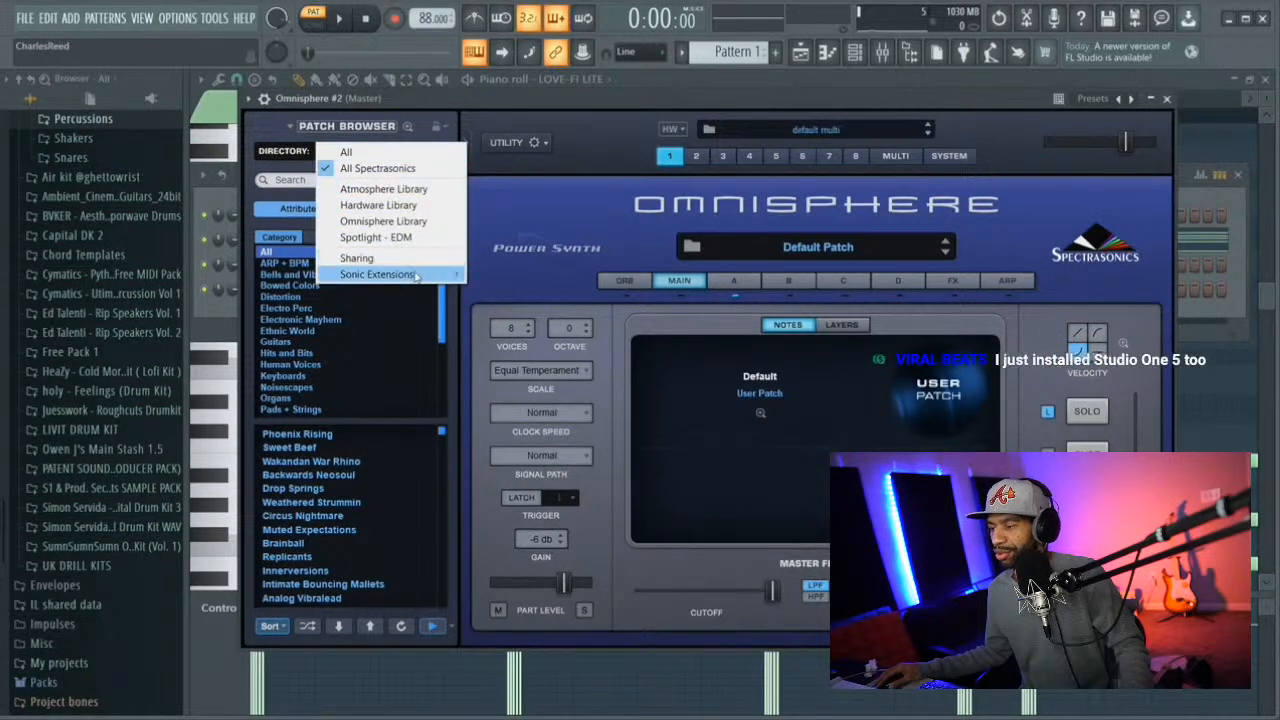
mouse_move(431, 276)
left_click(525, 290)
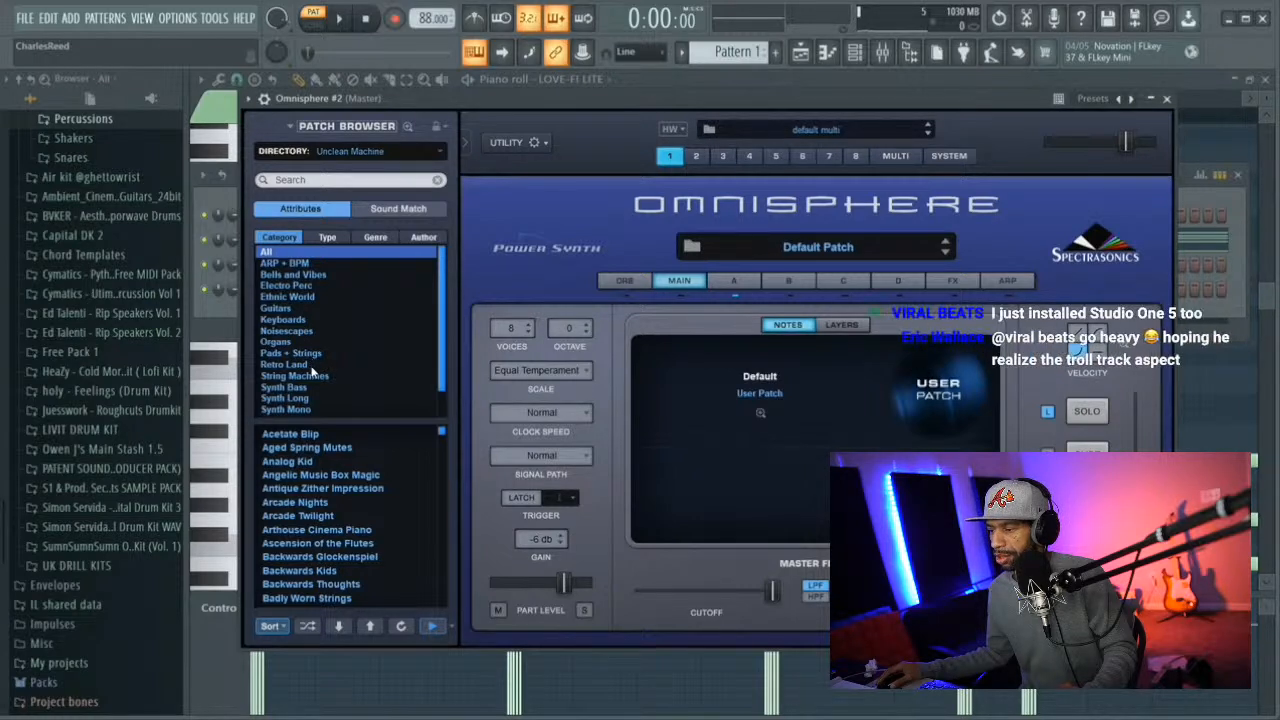
left_click(285, 308)
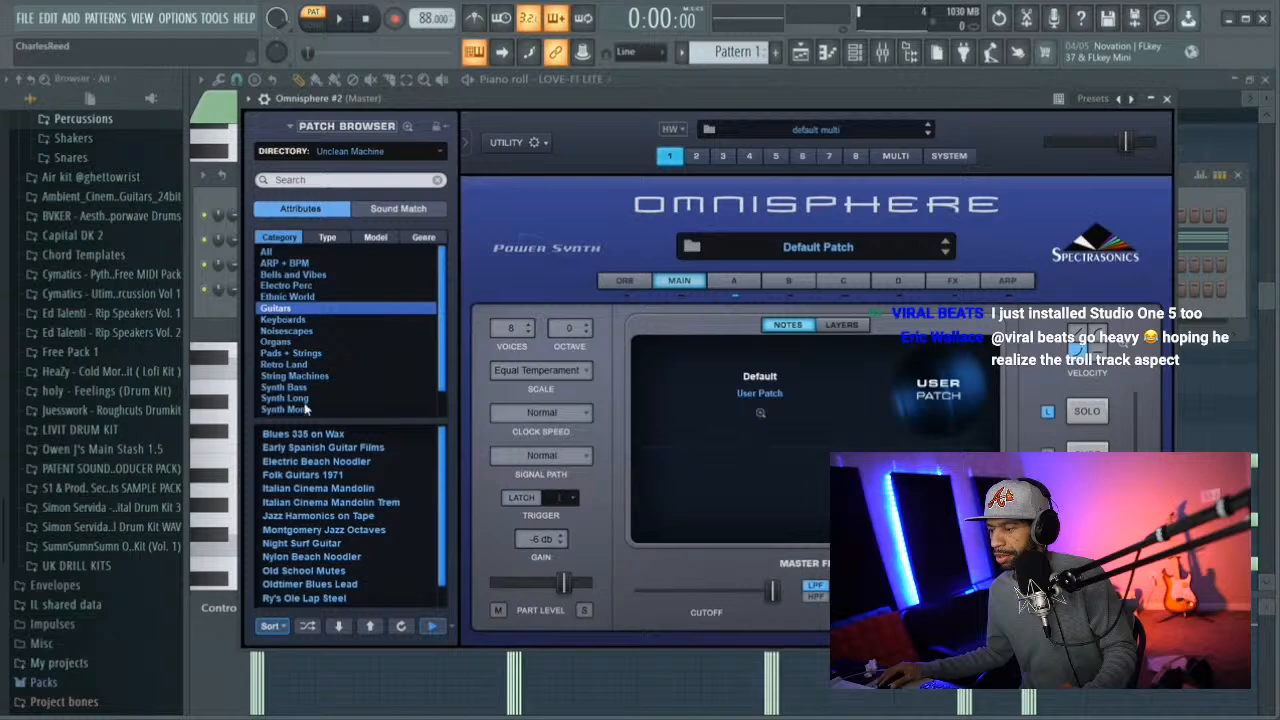
left_click(308, 436)
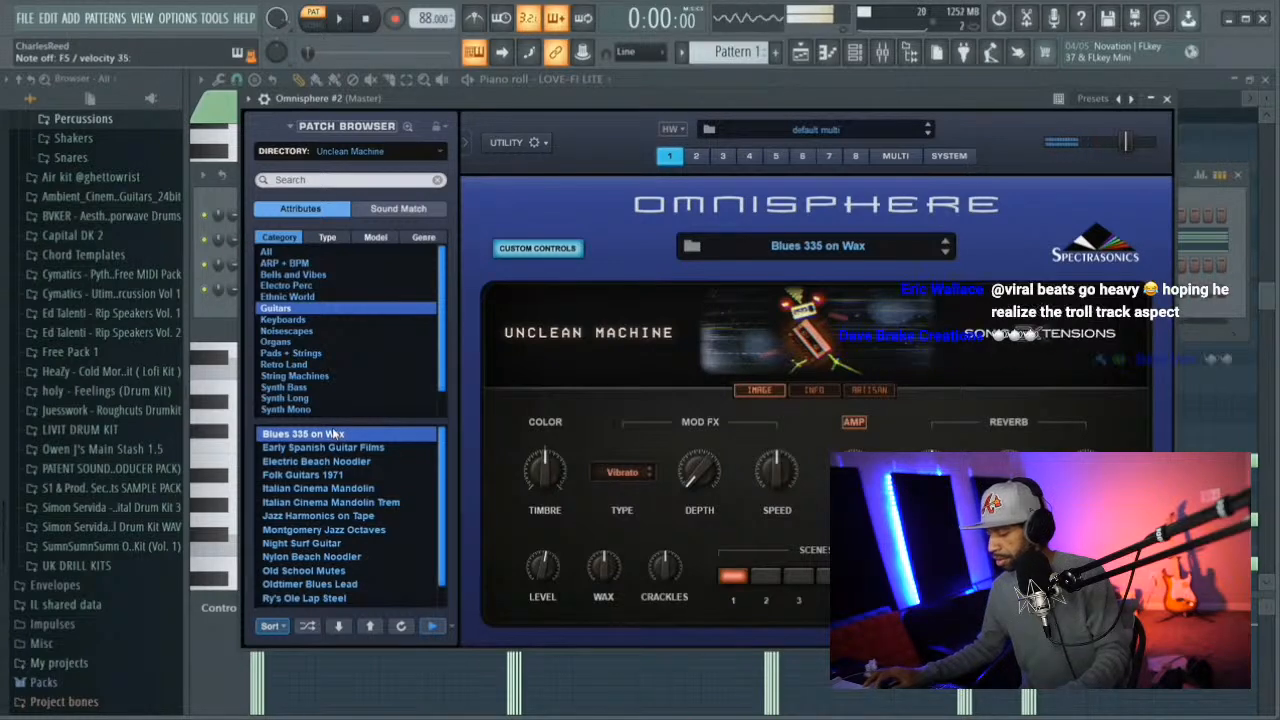
key("space")
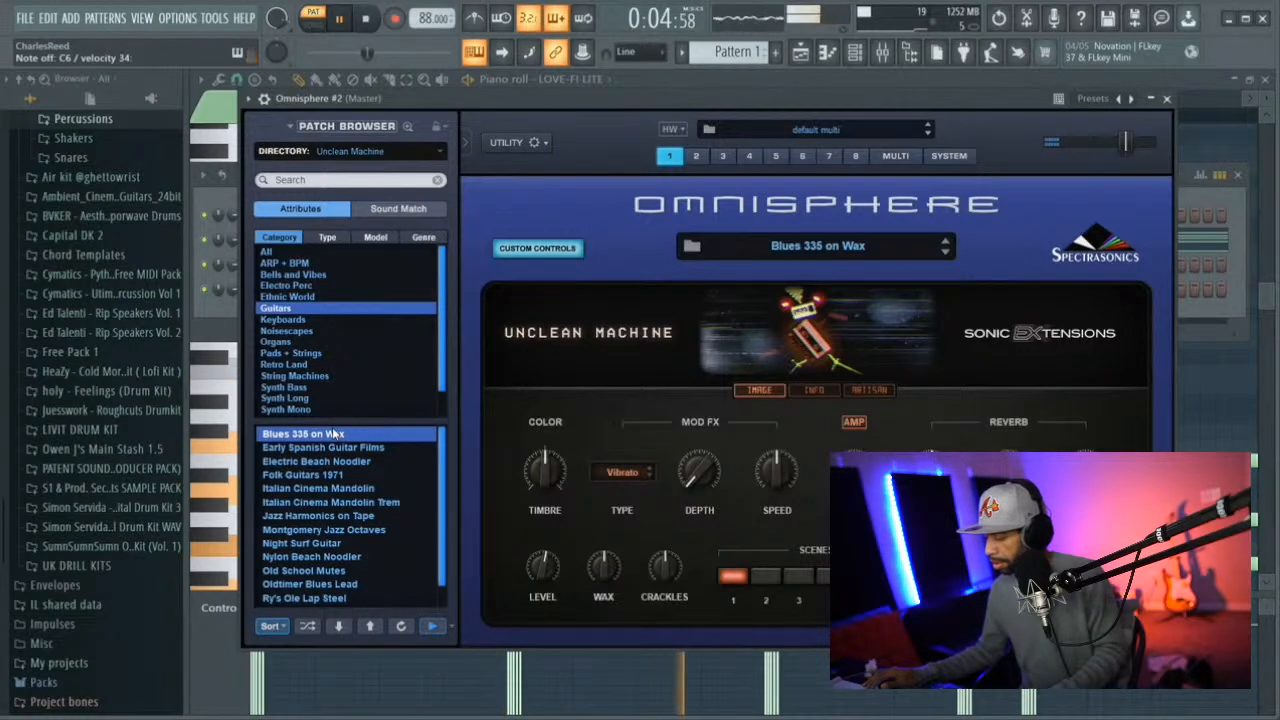
key("space")
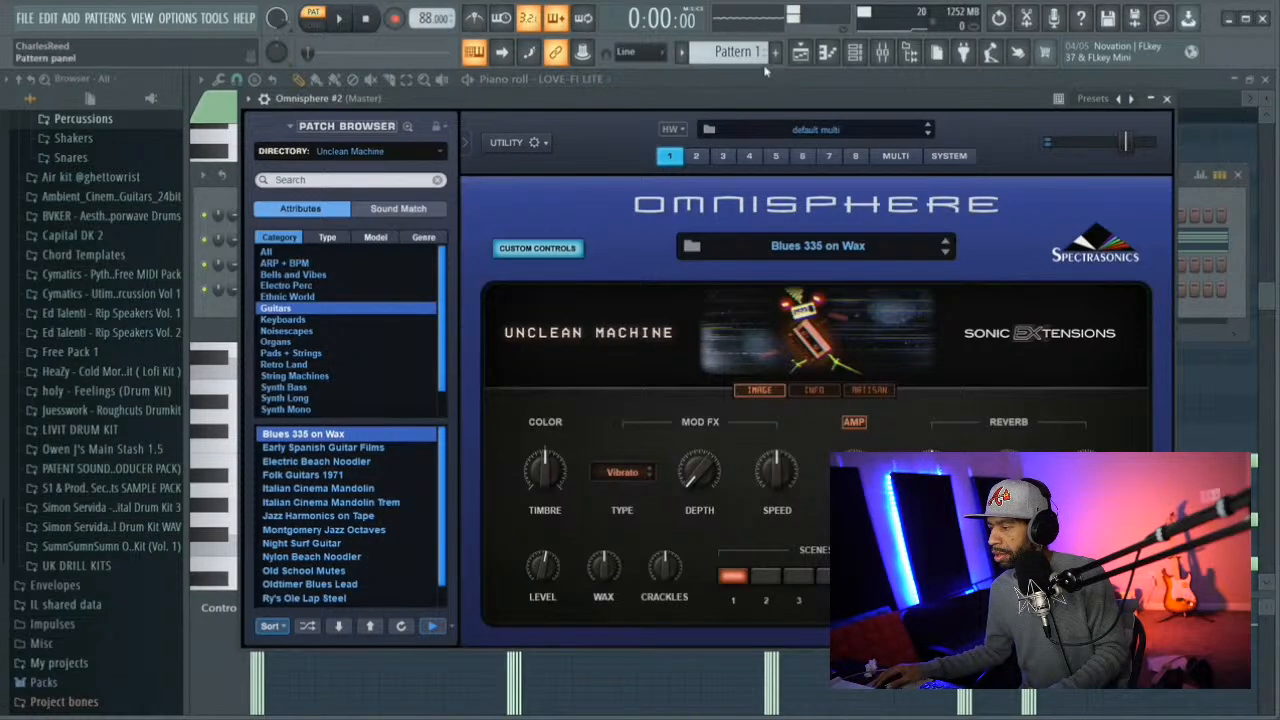
Open the new Omnisphere channel's piano roll in Pattern 1 and try out melody ideas over the chords
left_click(801, 55)
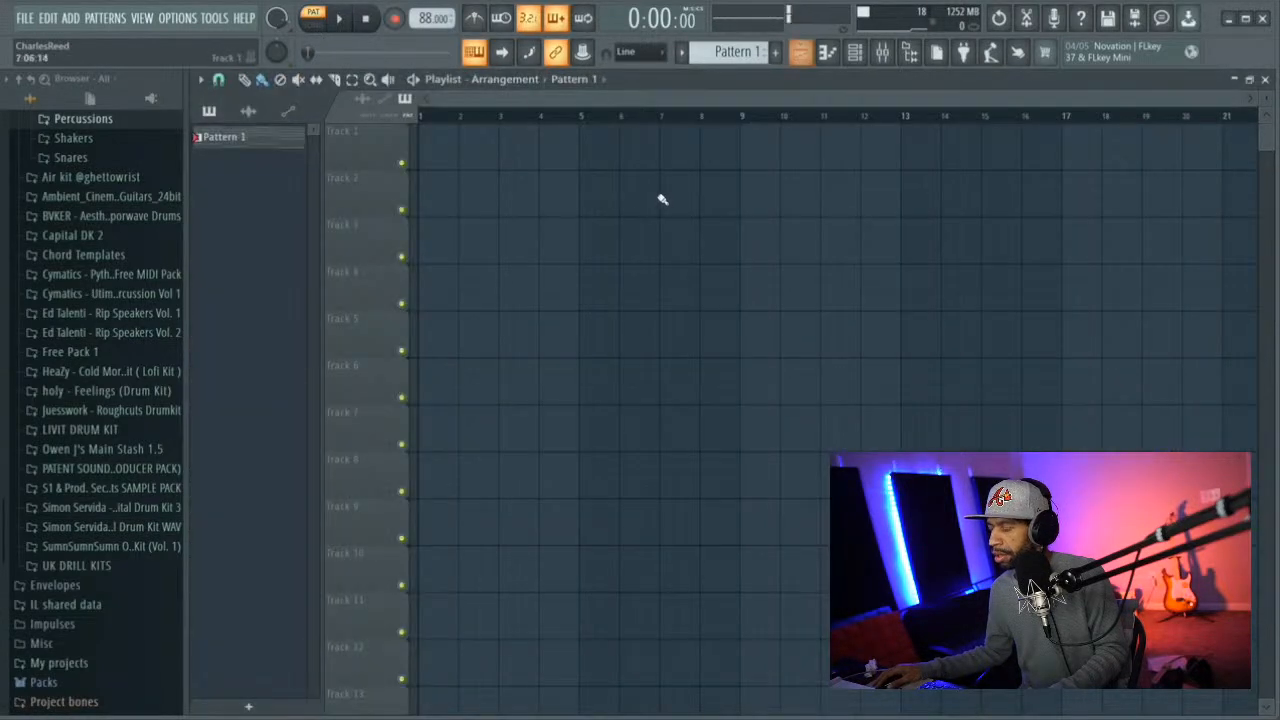
left_click(827, 54)
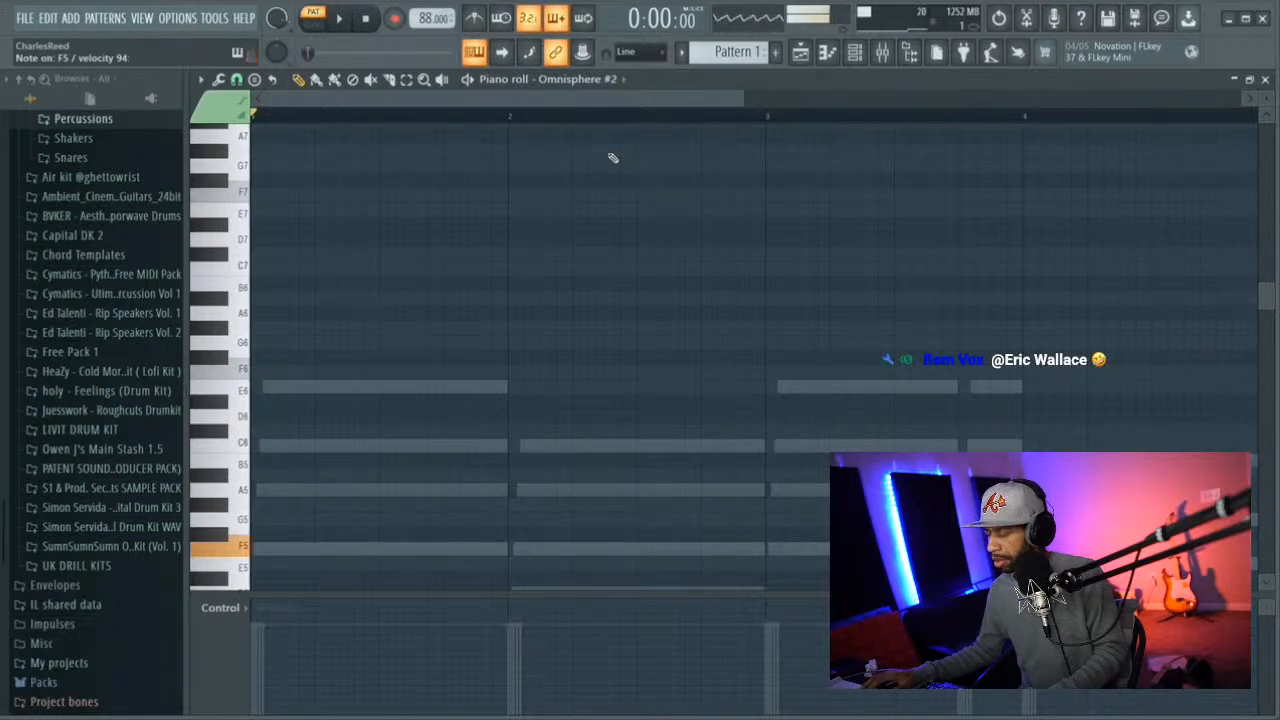
key("space")
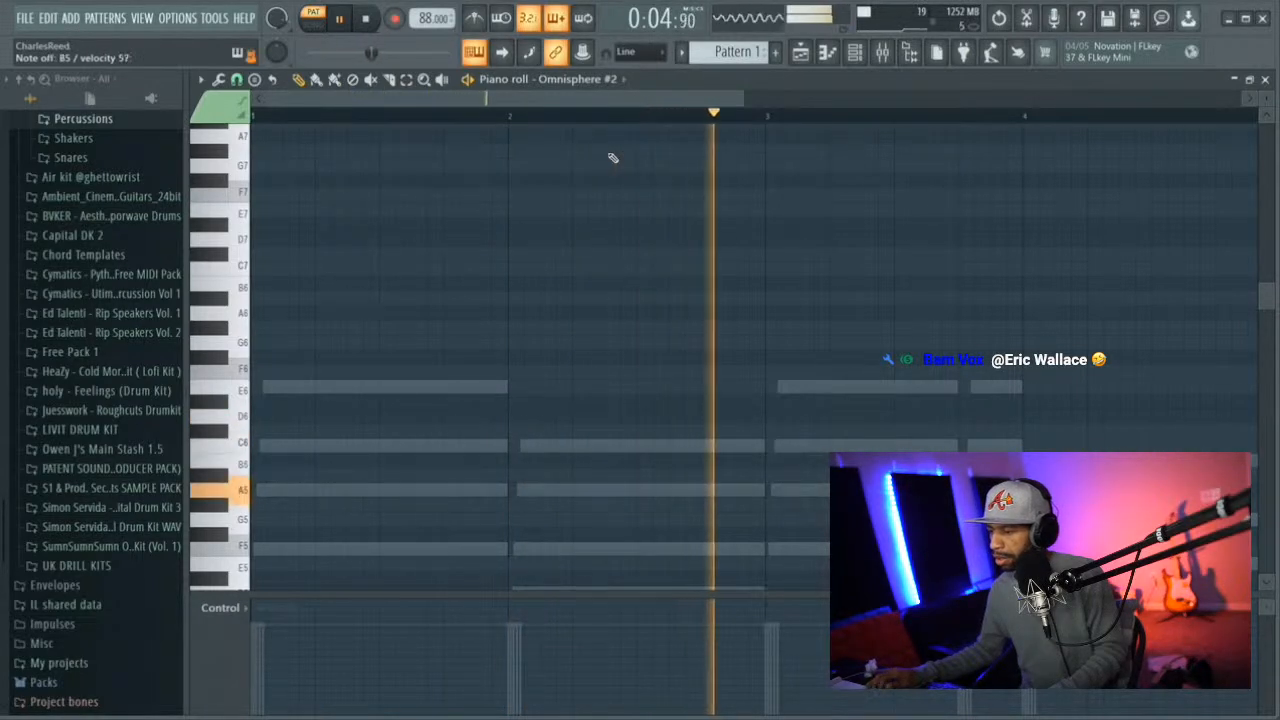
key("space")
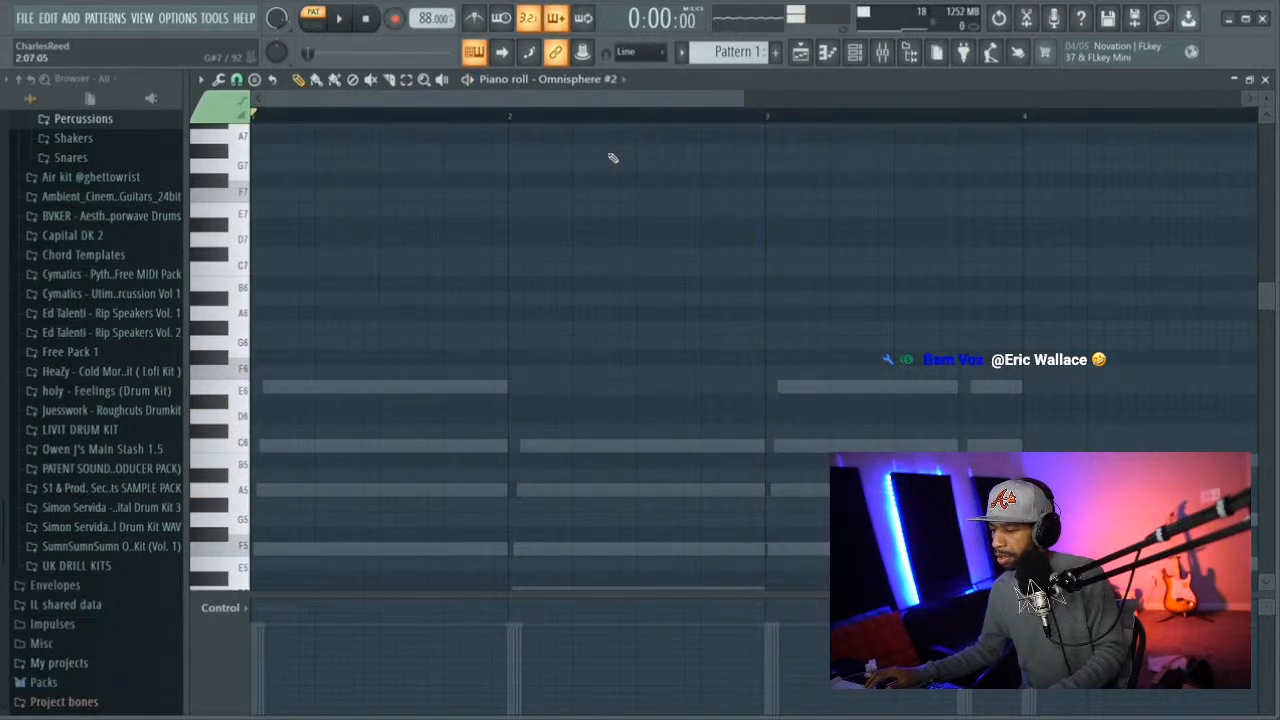
Enter a one-and-a-half-beat F5 note at the start of bar 1 and a half-beat E6 note on beat 3
left_click(262, 550)
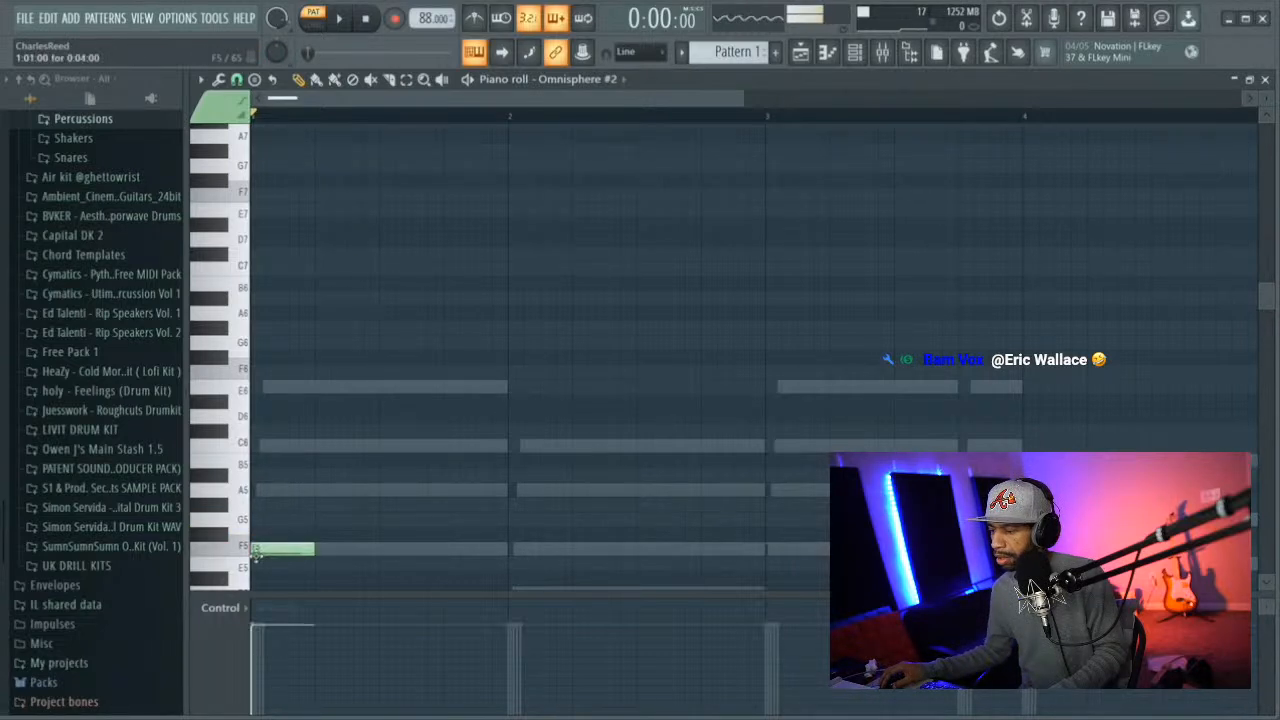
key("space")
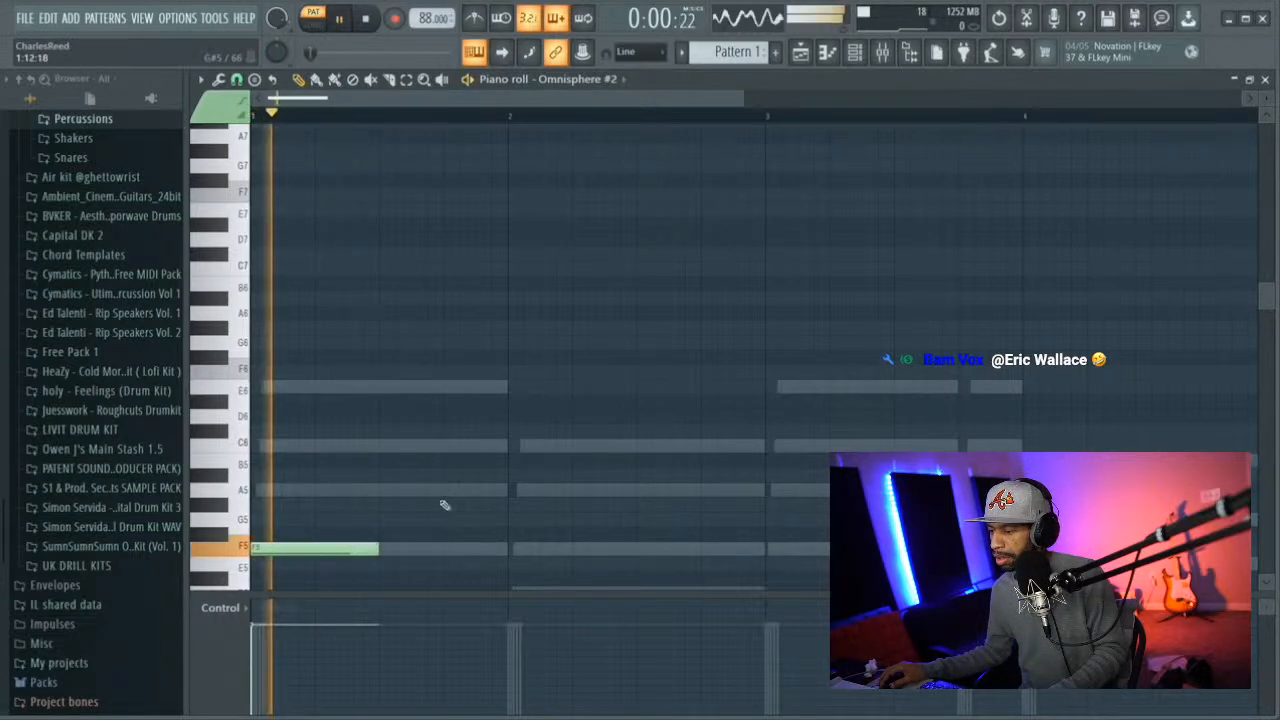
key("space")
left_click(380, 389)
left_click_drag(497, 389, 380, 346)
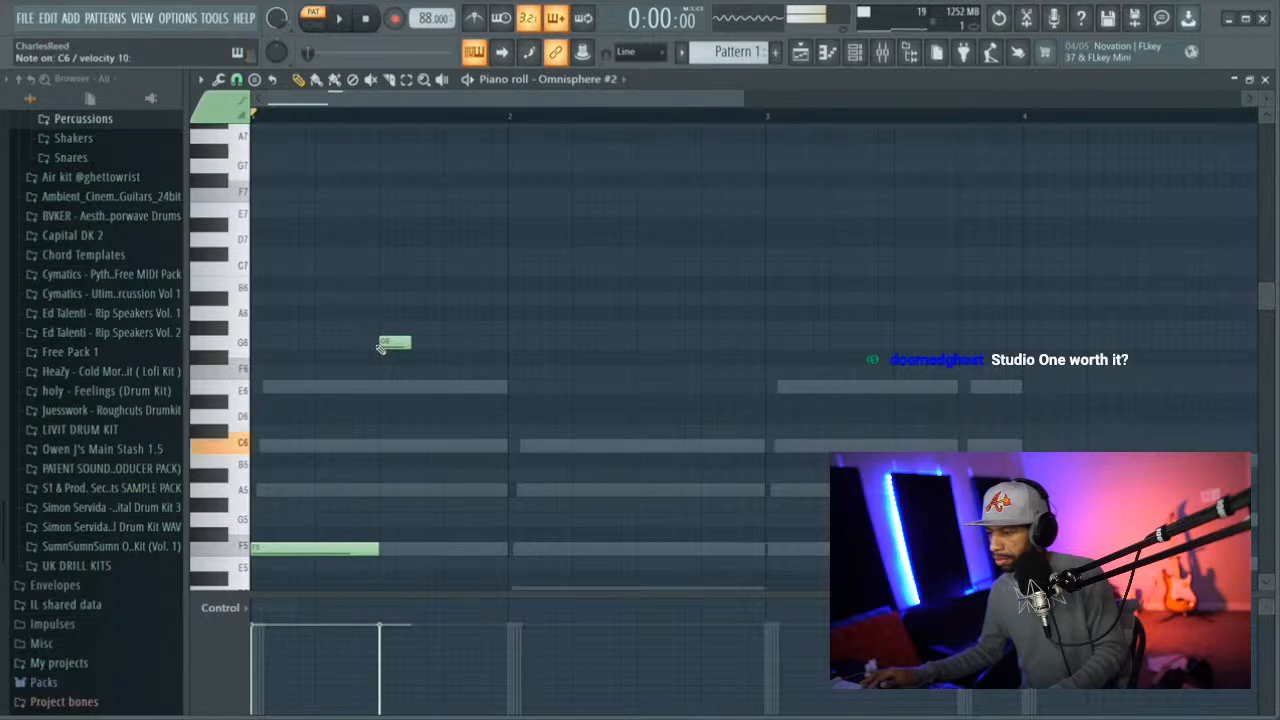
left_click_drag(380, 346, 389, 388)
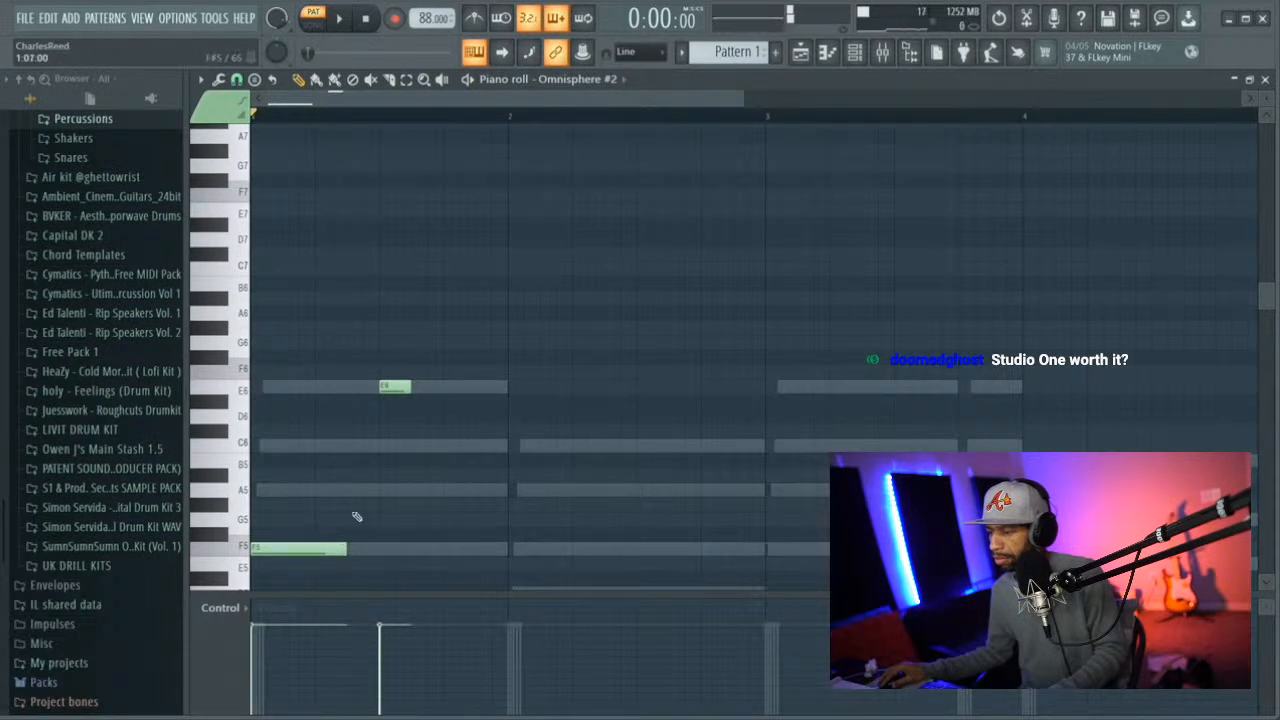
Add a half-beat C6 note directly behind the E6, testing earlier positions for both notes against the chords
mouse_move(392, 388)
left_mouse_down()
mouse_move(359, 388)
mouse_move(385, 392)
left_mouse_up()
key("space")
key("space")
left_click(412, 446)
key("space")
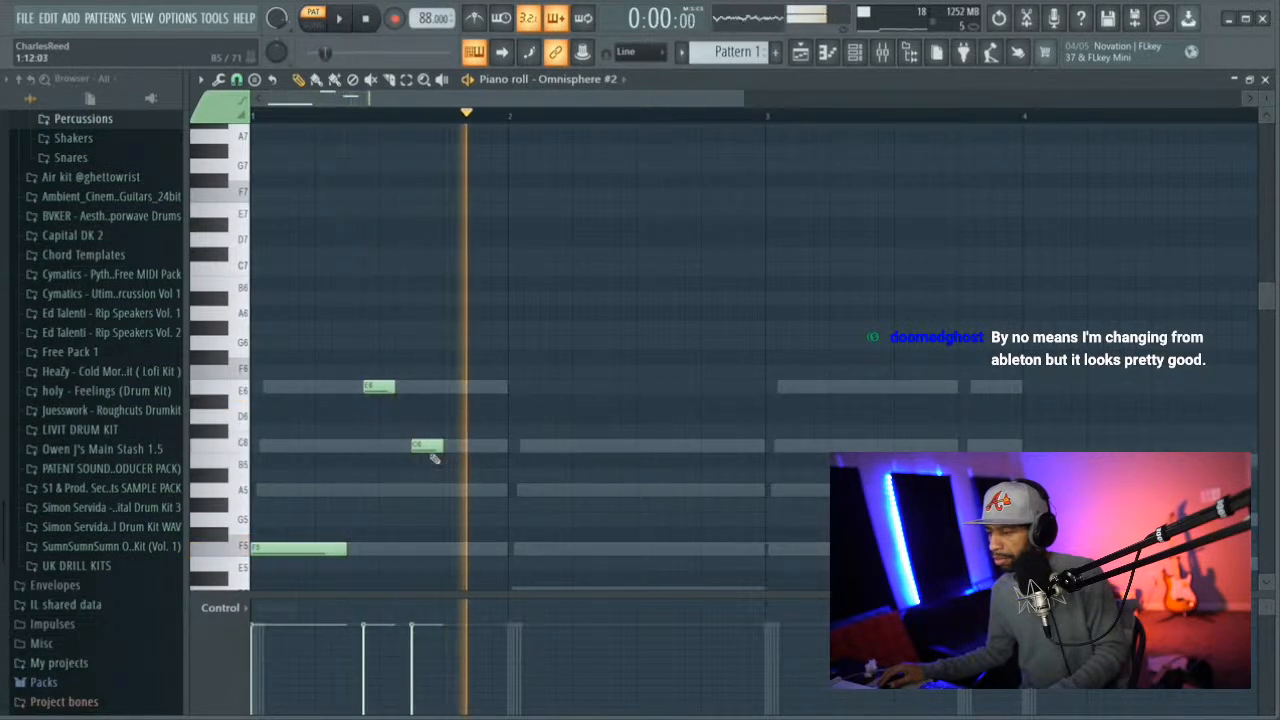
key("space")
left_click(427, 446)
left_click_drag(427, 446, 396, 448)
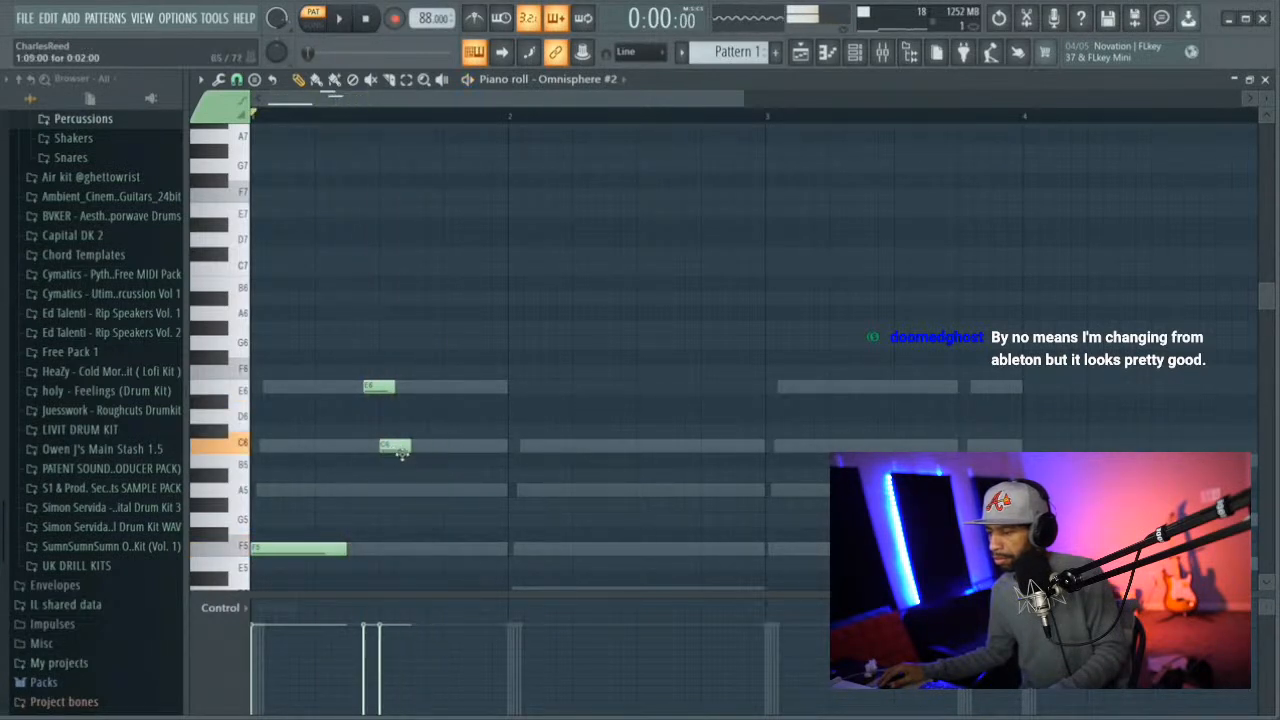
key("space")
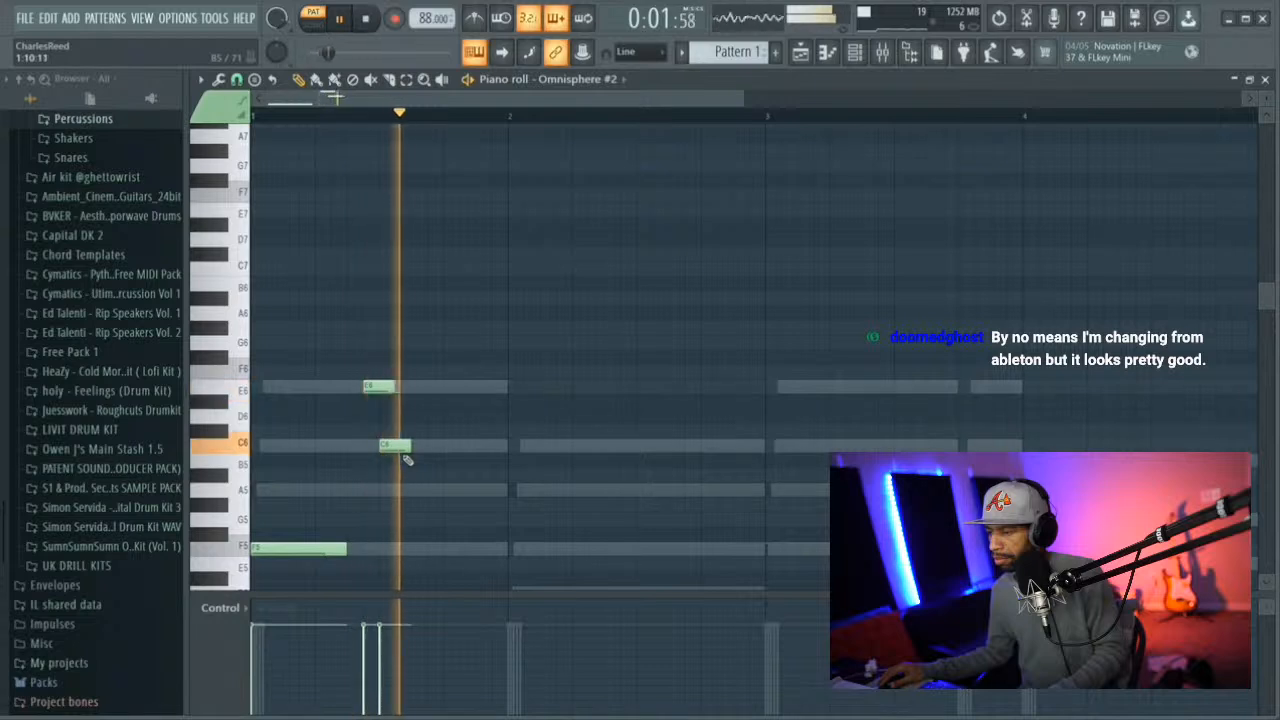
key("space")
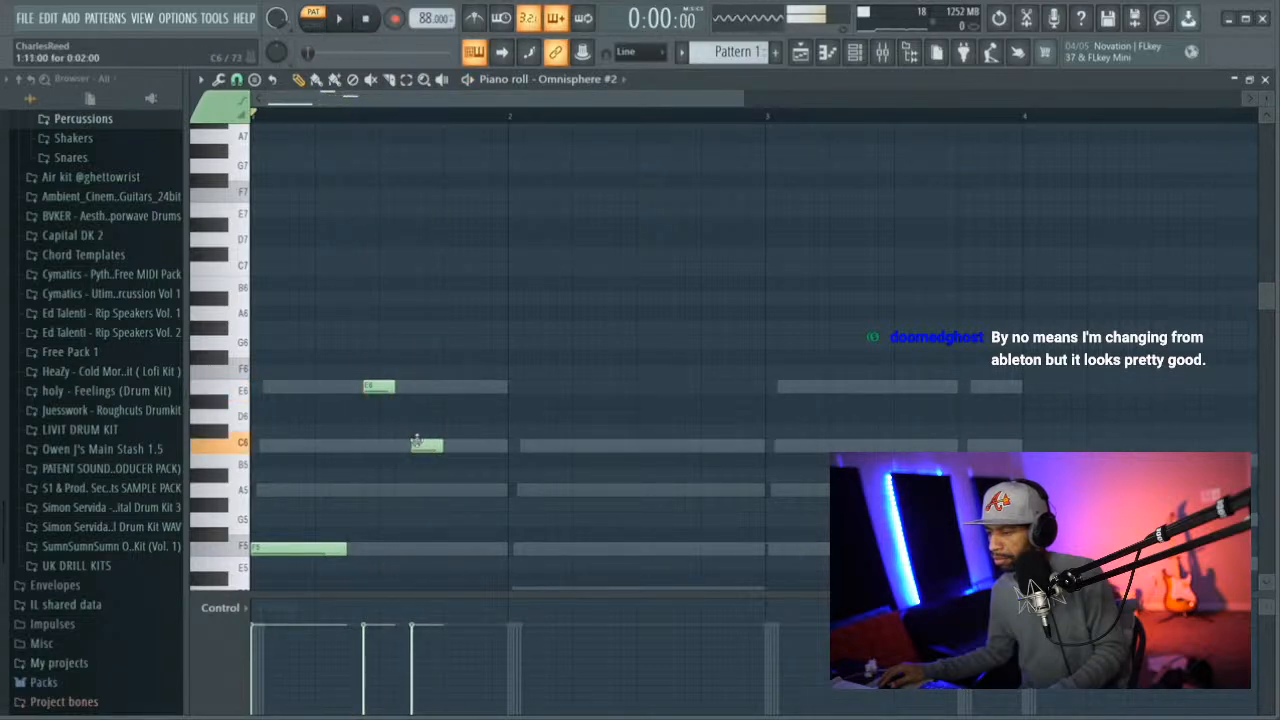
key("space")
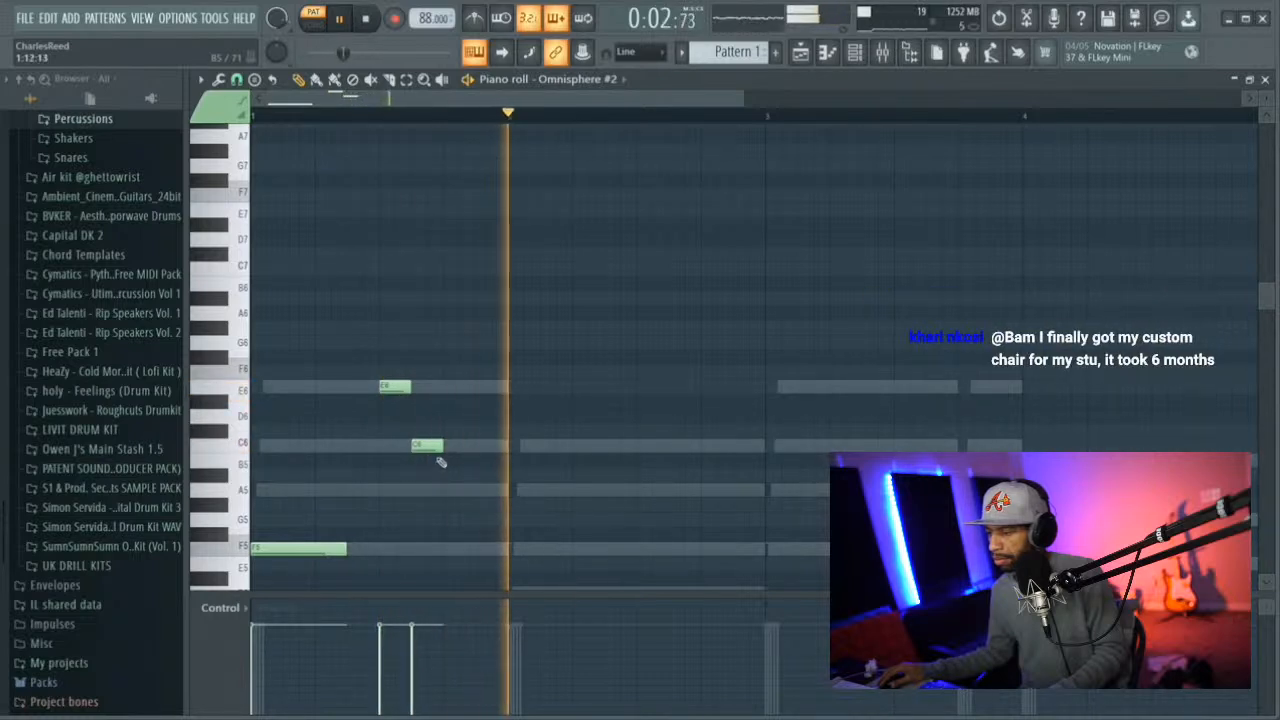
Tighten the E6 and C6 into consecutive quarter-beat notes from beat 3 and add a quarter-beat A5 behind them
left_click_drag(406, 390, 393, 390)
key("space")
left_click_drag(431, 447, 413, 449)
key("space")
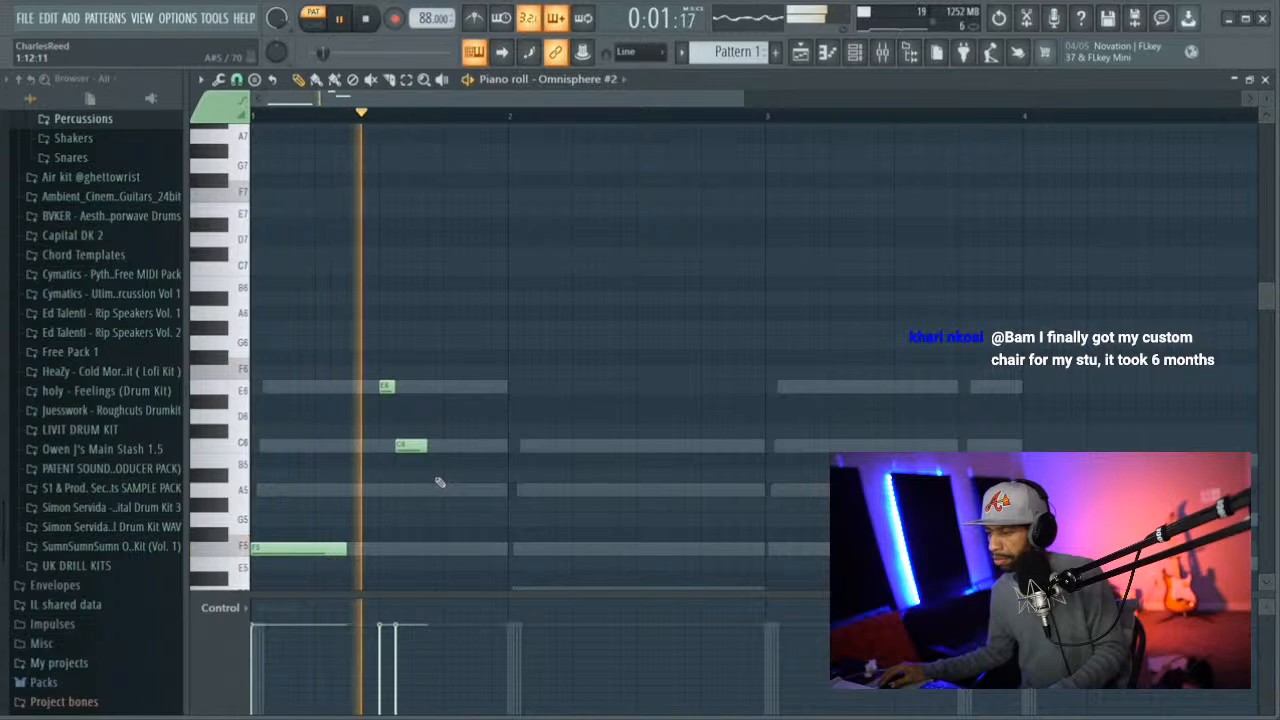
key("space")
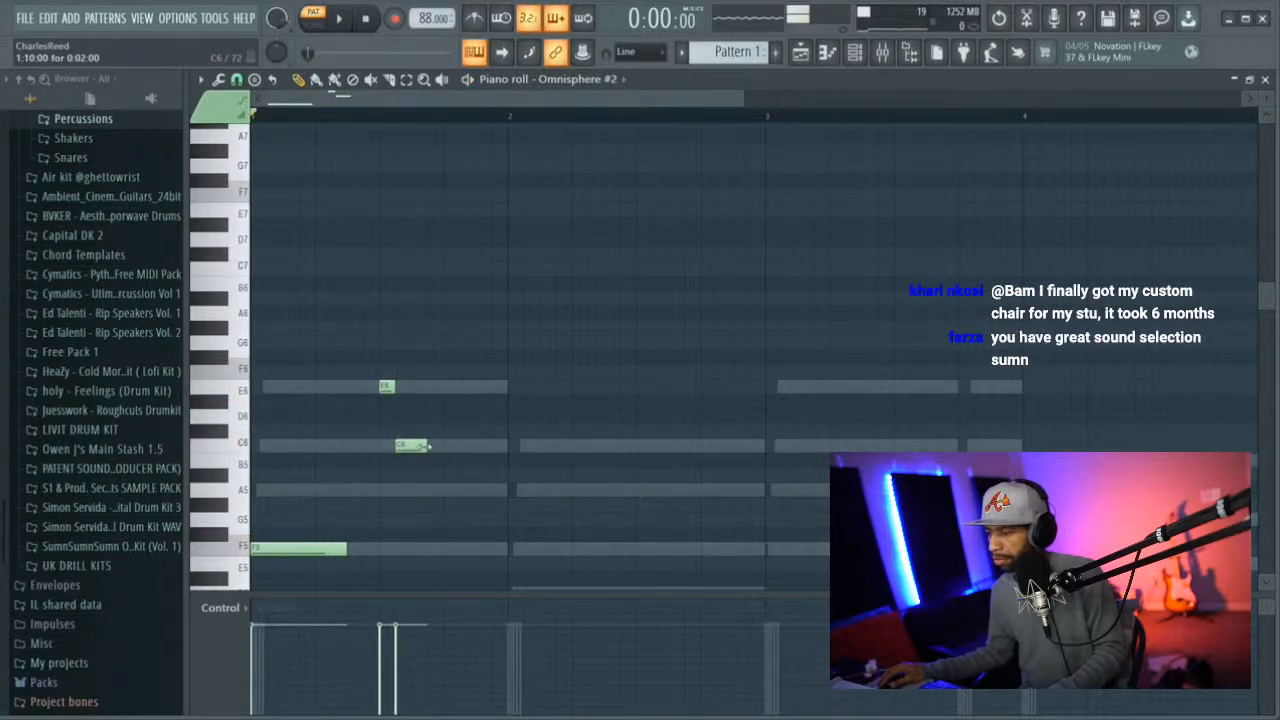
key("space")
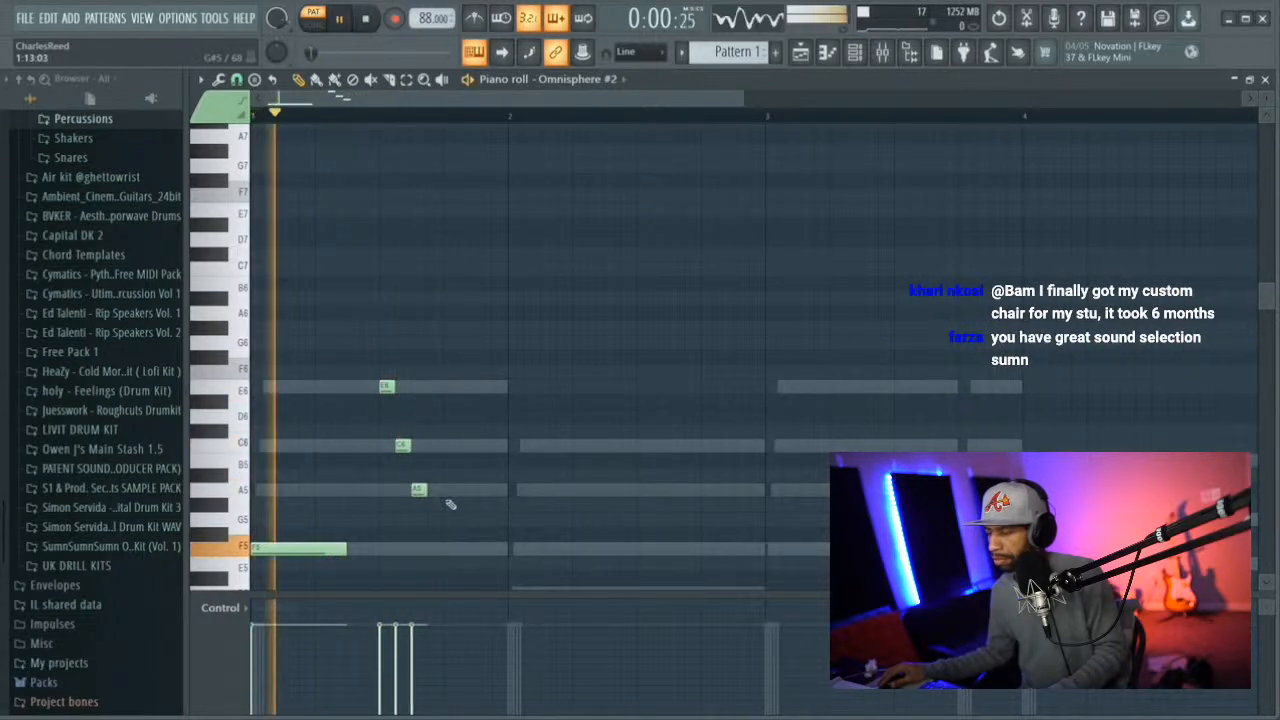
Change the last two notes of the run to D6 and C6, and lengthen the C6 to half a beat
key("space")
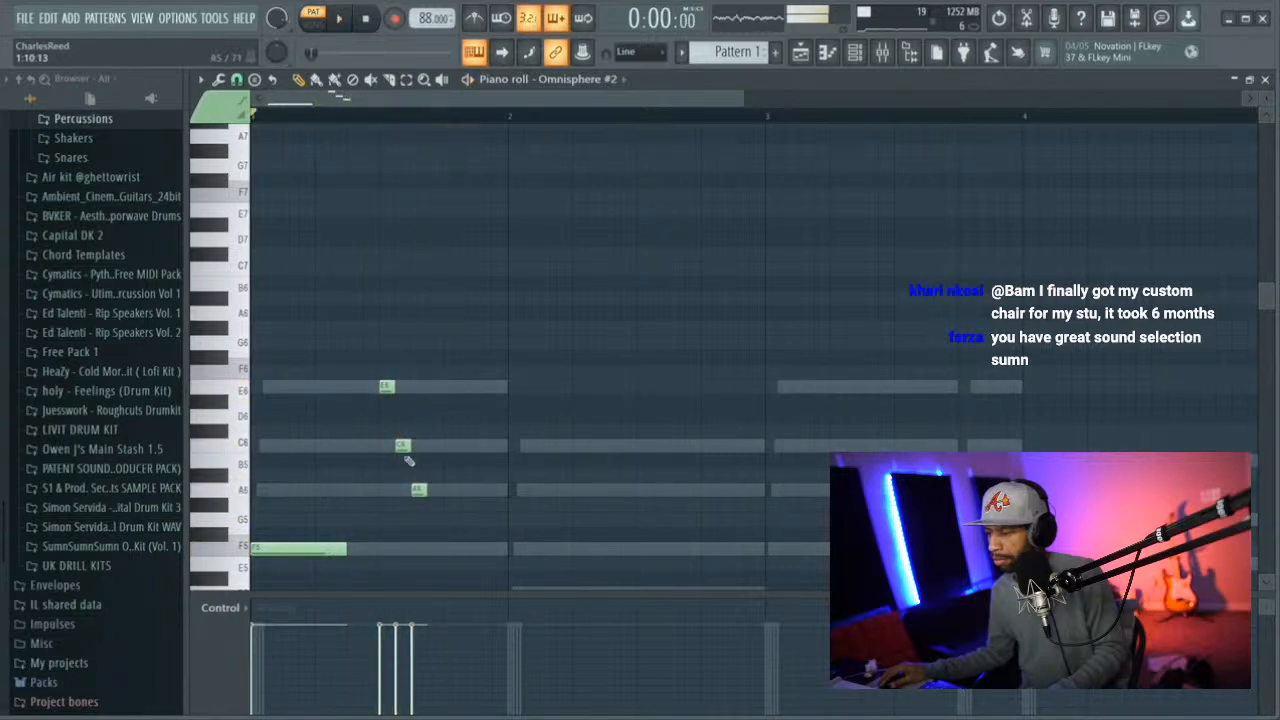
key("space")
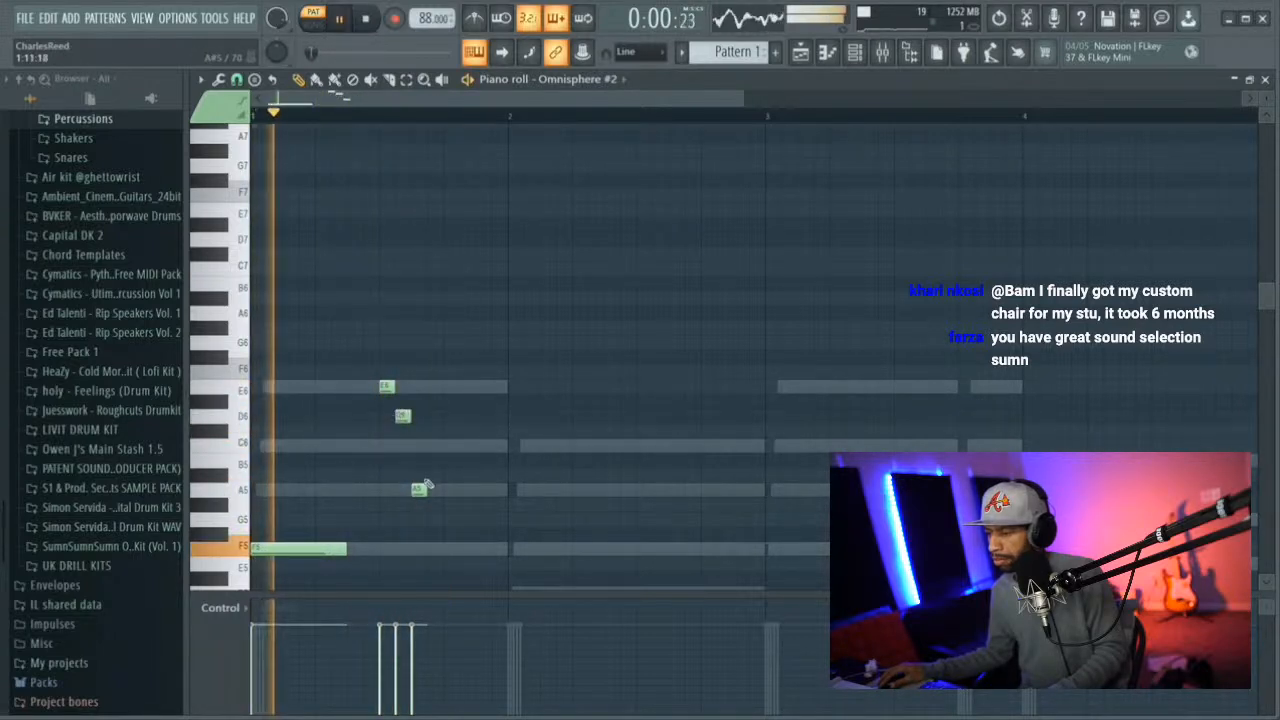
left_click(418, 445)
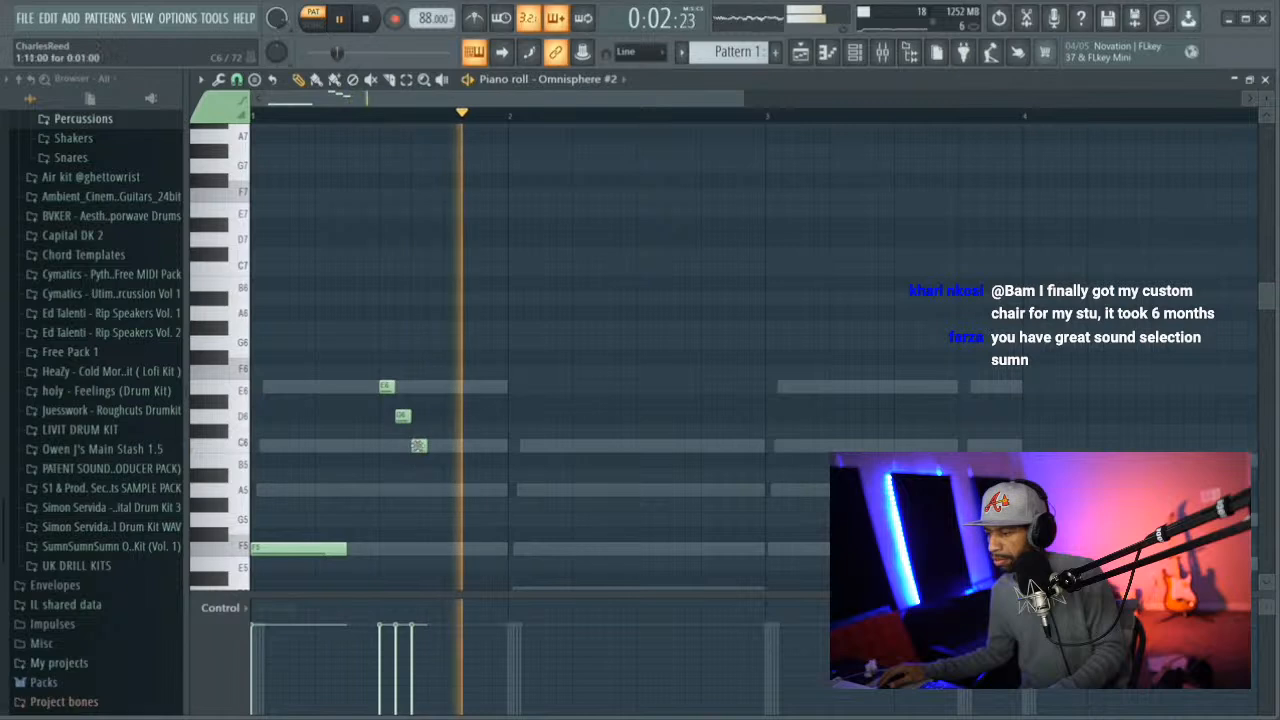
left_click_drag(424, 446, 434, 446)
key("space")
key("space")
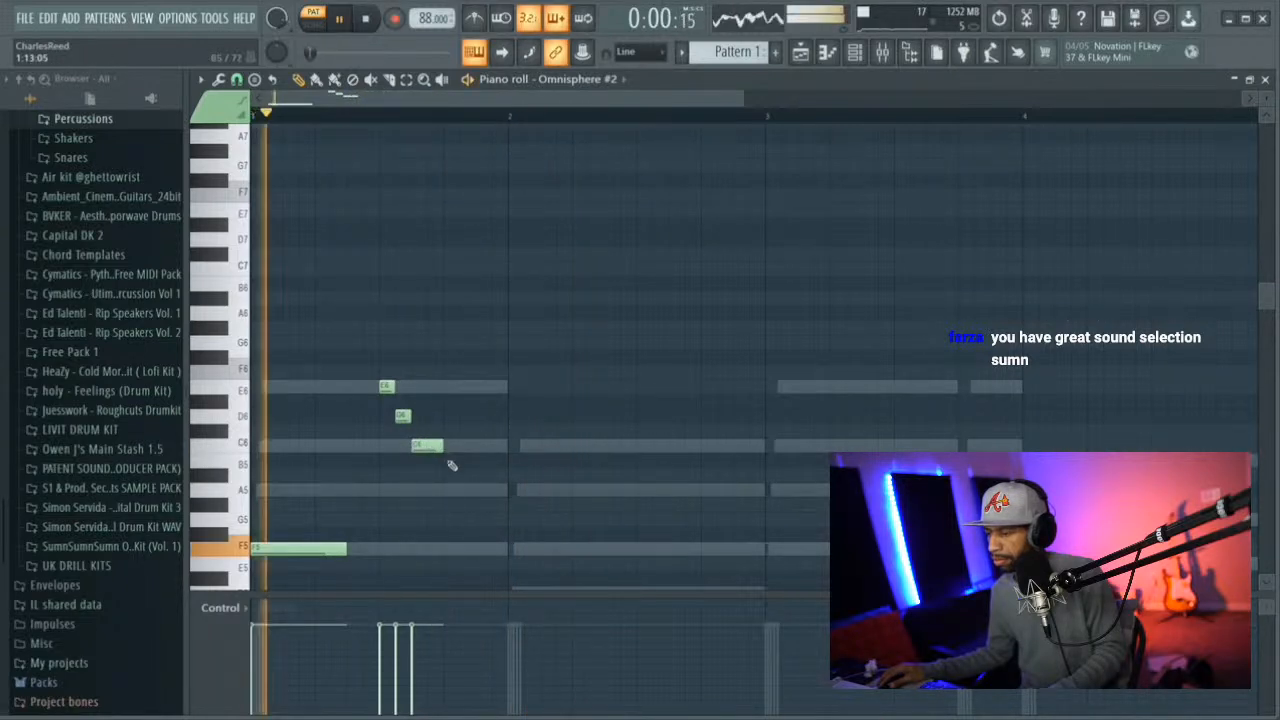
Add an A5 note on beat 4 of bar 1 and extend it to the end of the bar
left_click(454, 490)
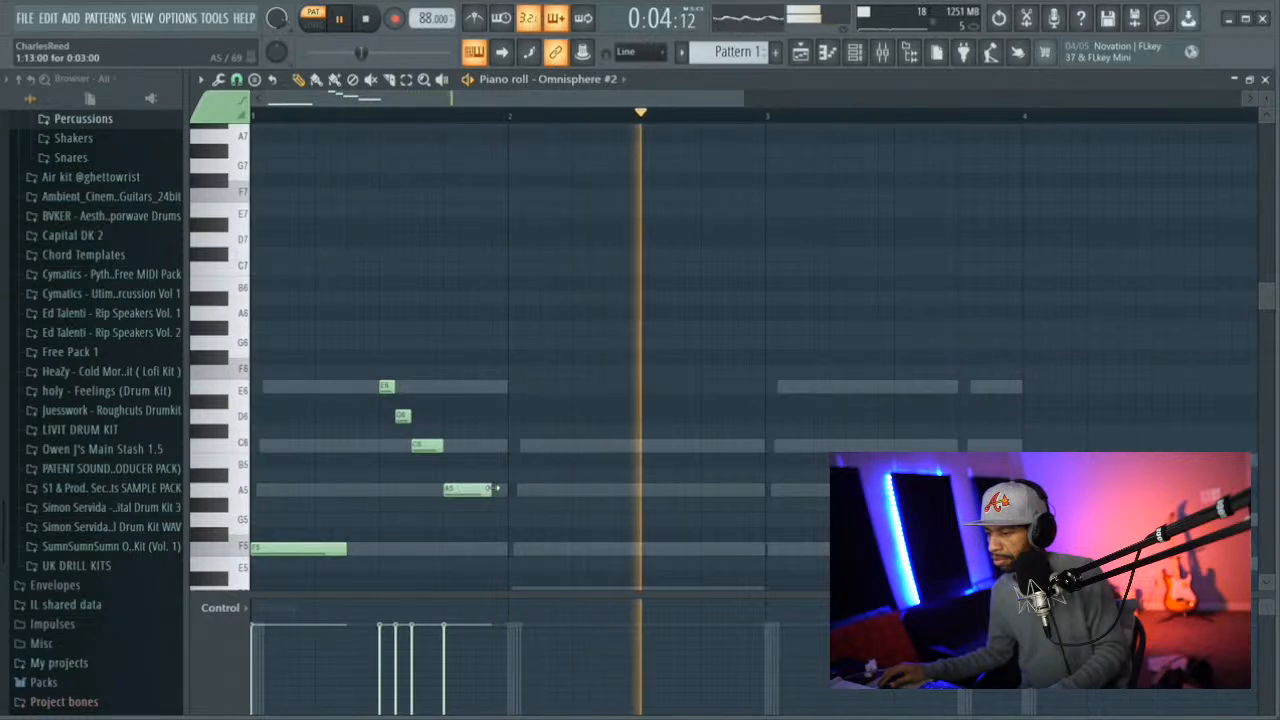
left_click_drag(482, 489, 508, 489)
key("space")
Place a one-beat D5 note at the start of bar 2 while listening to the melody with the chords
scroll(526, 492, "down", 1)
scroll(526, 492, "down", 2)
key("space")
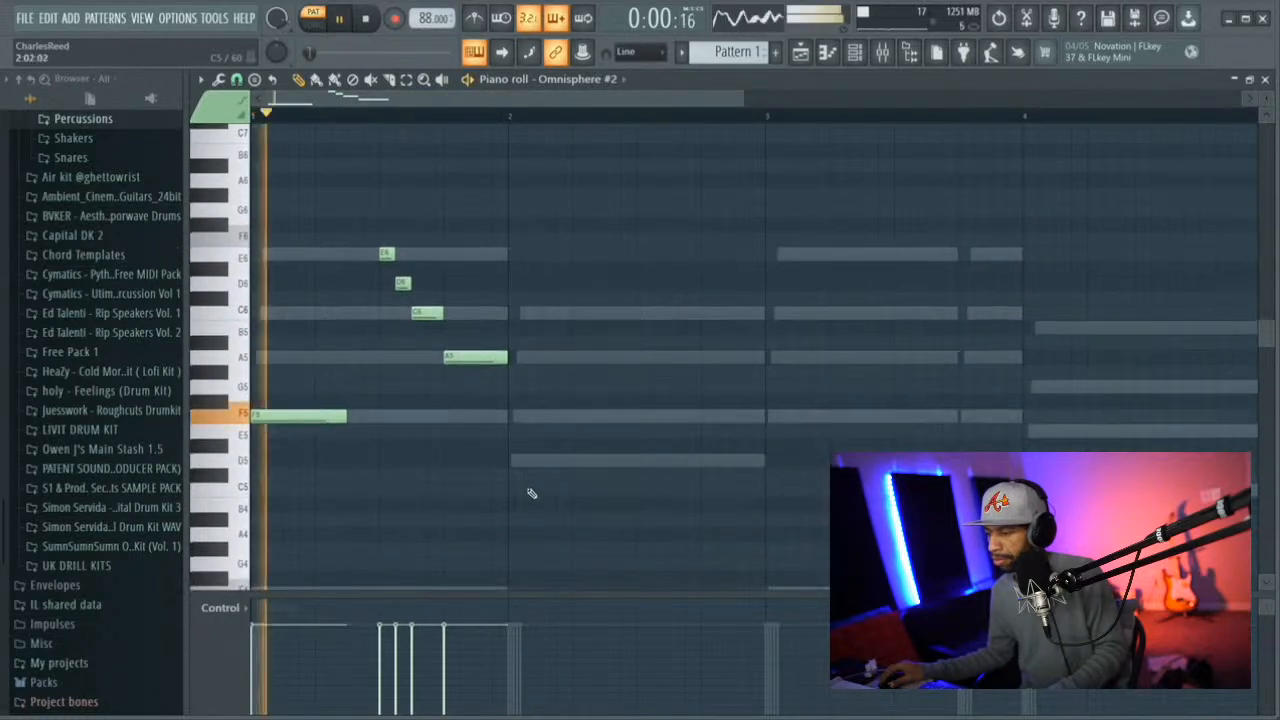
left_click(556, 460)
left_click_drag(558, 462, 543, 461)
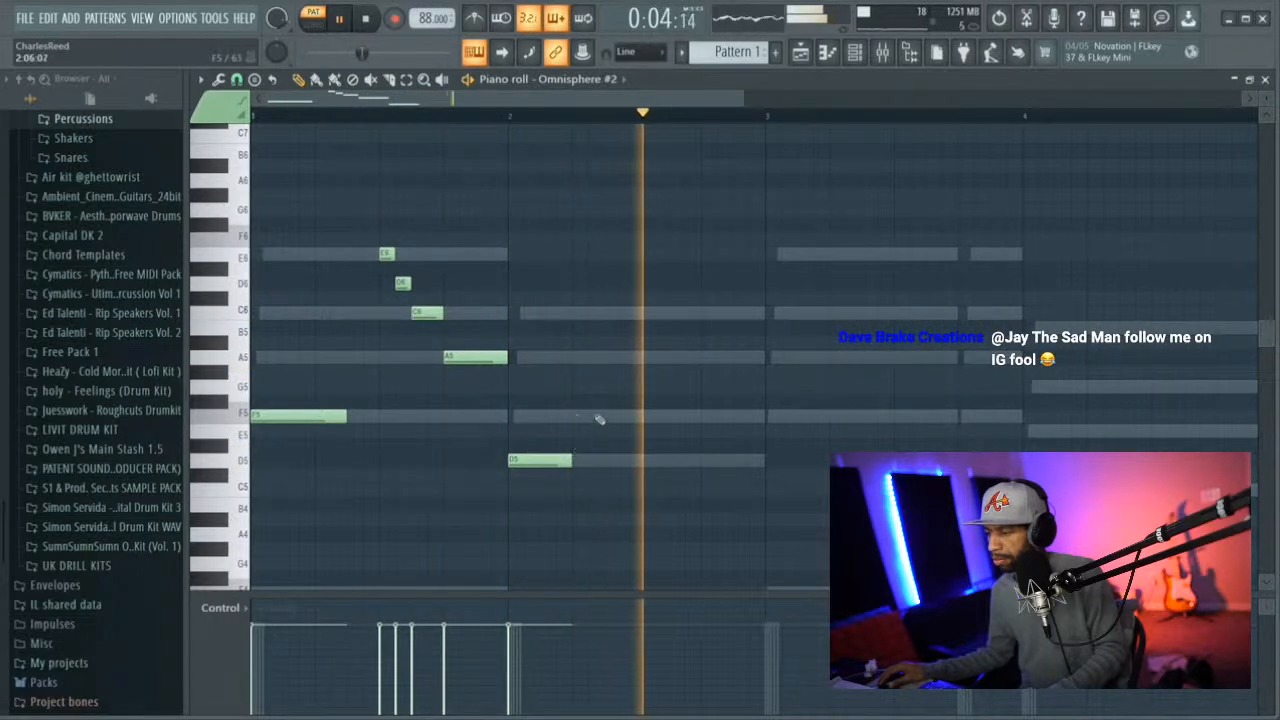
key("space")
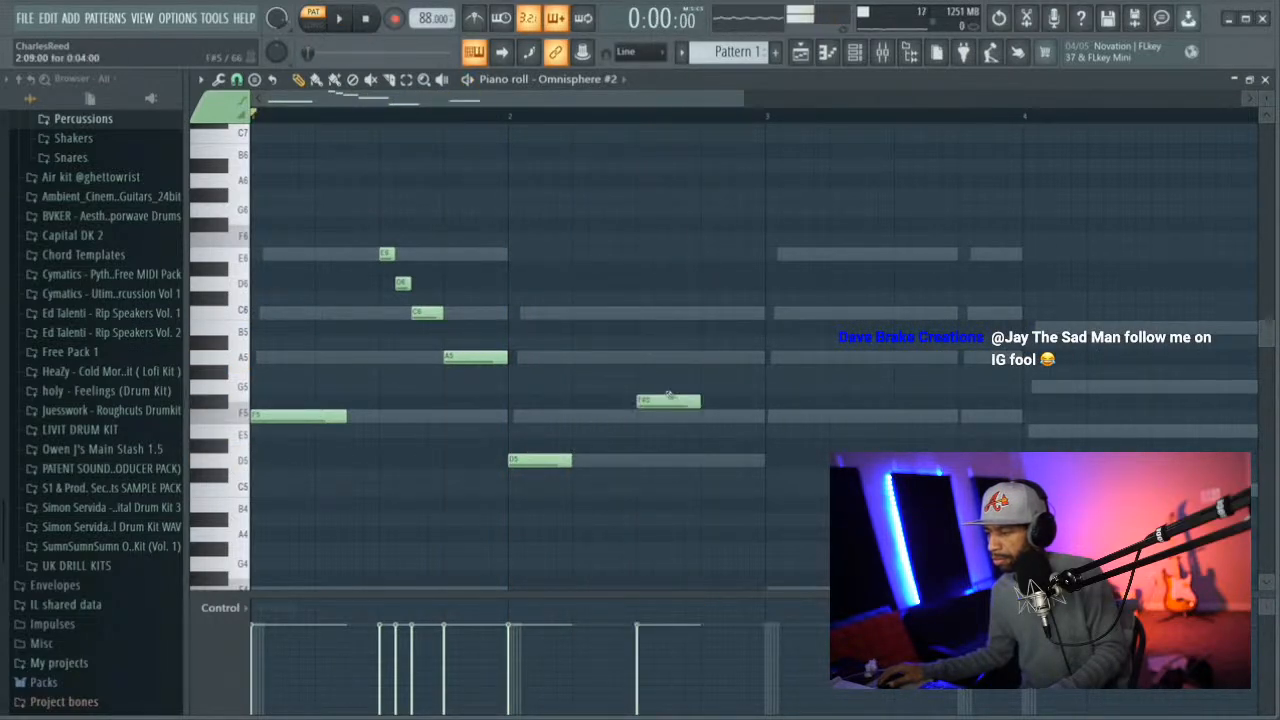
Make the note on beat 3 of bar 2 a half-beat F5 and add a half-beat A5 directly behind it
left_click_drag(689, 415, 670, 413)
key("space")
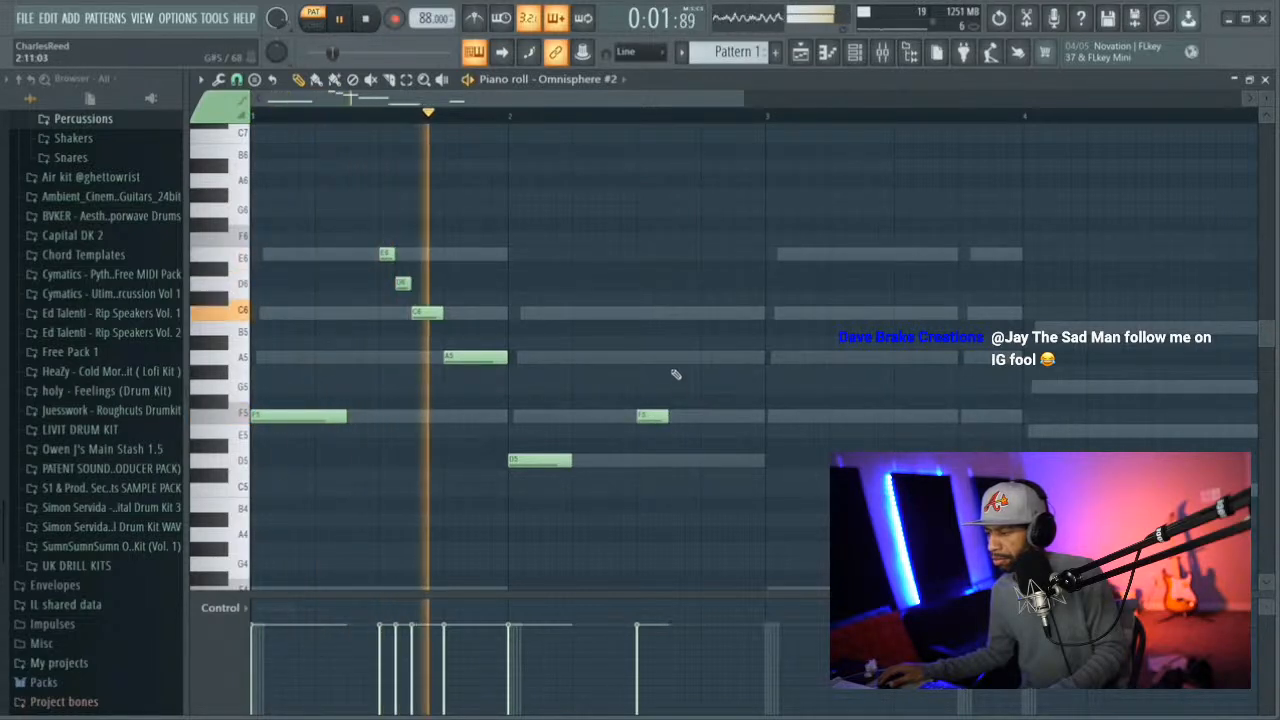
left_click(682, 371)
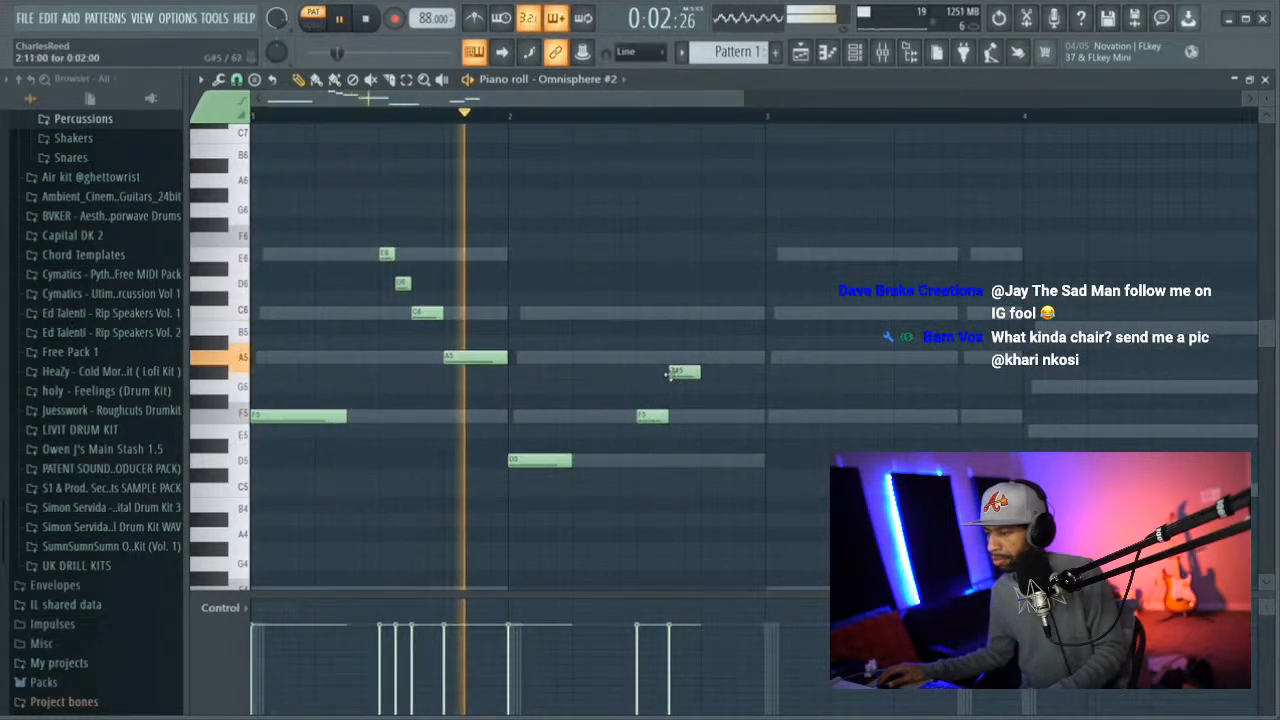
left_click_drag(668, 374, 670, 360)
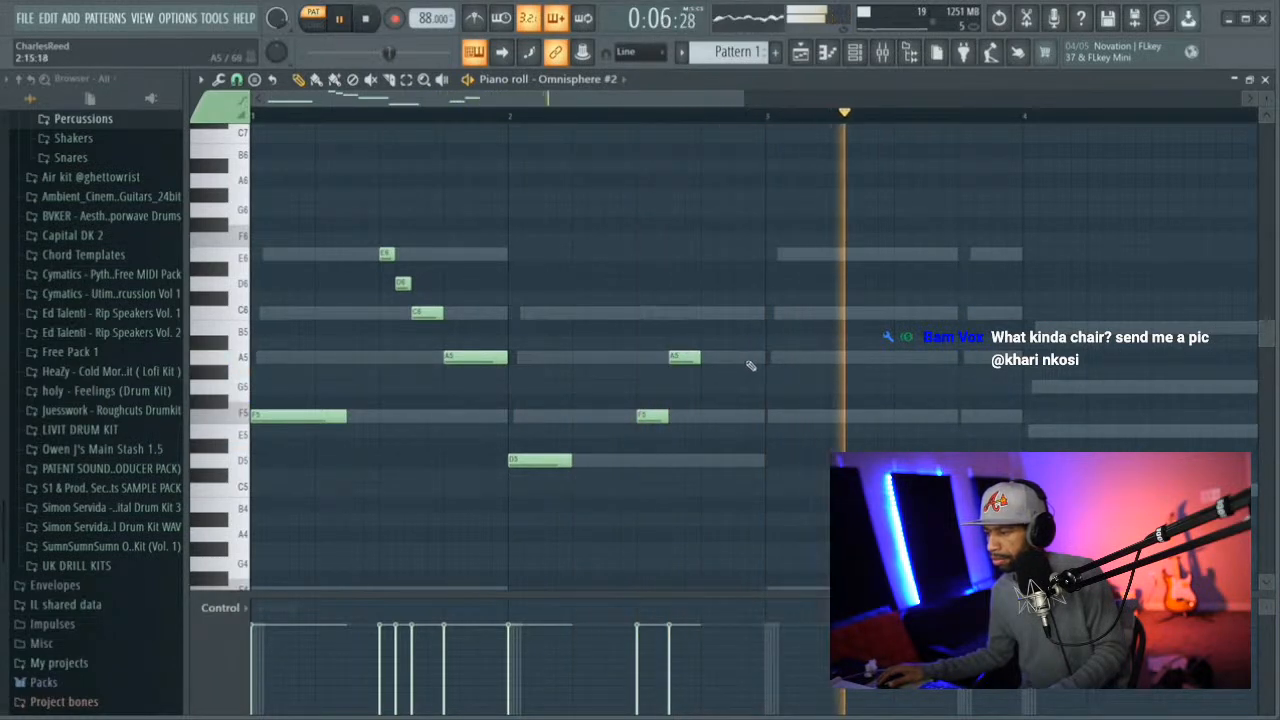
Write bar 3 with a one-beat F5 at the start, quarter-beat E6, D6 and C6 from beat 3, and a one-beat F5 on beat 4
left_click(772, 416)
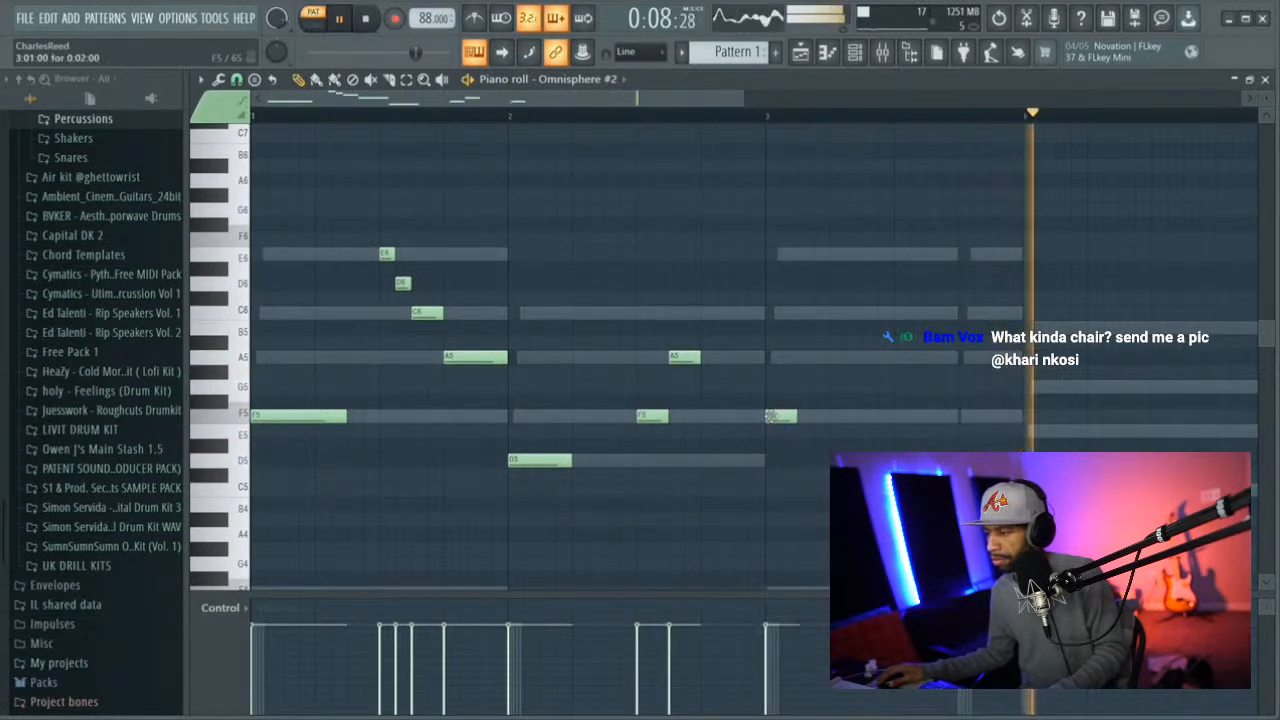
left_click_drag(795, 414, 829, 413)
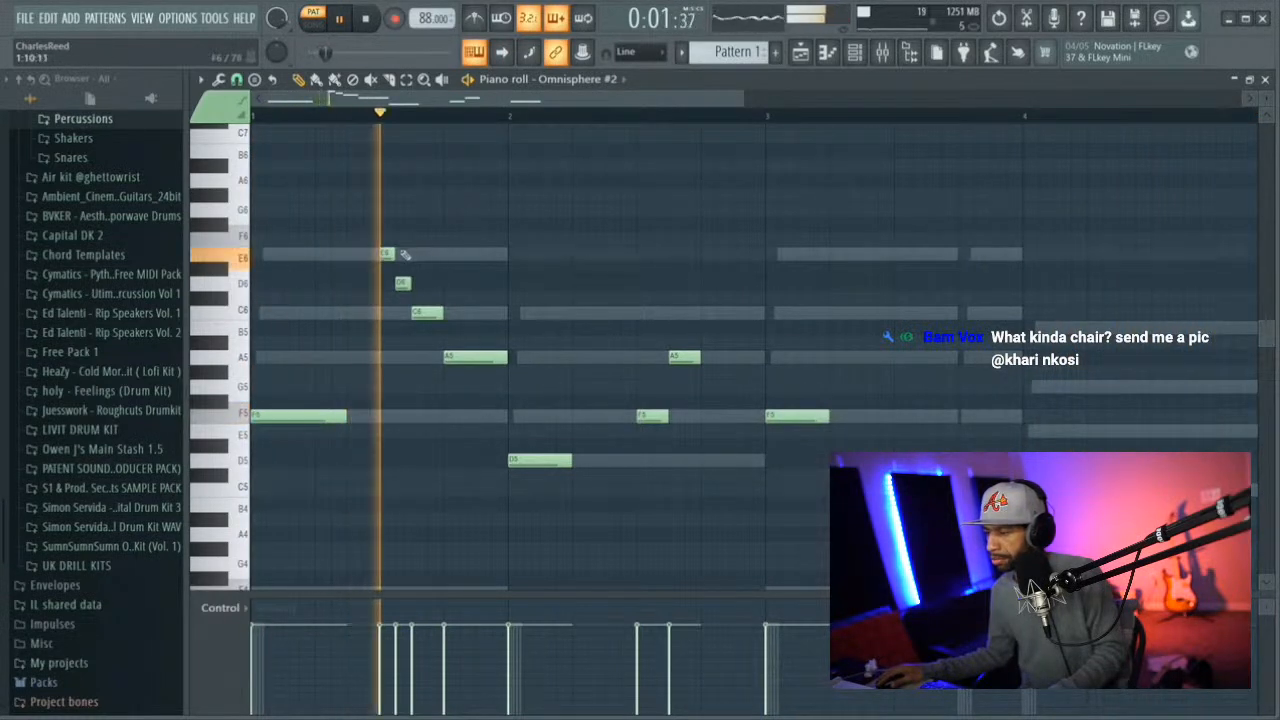
left_click(901, 253)
left_click(924, 313)
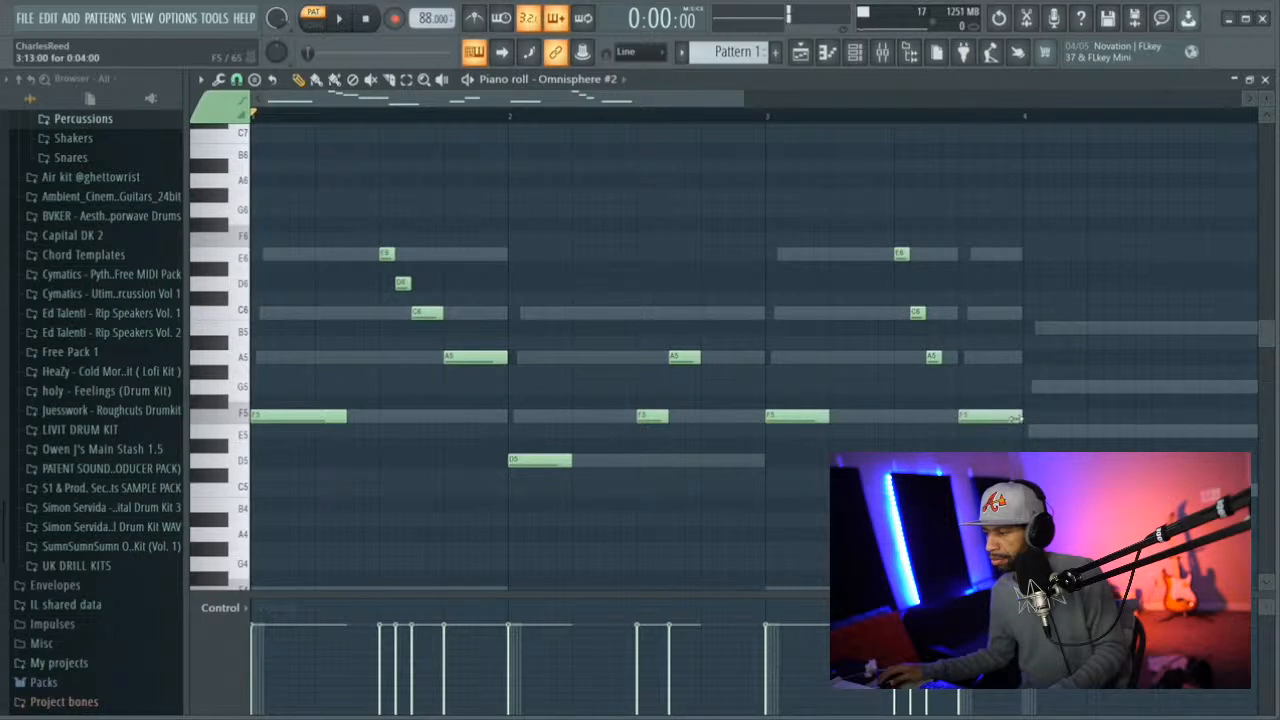
key("space")
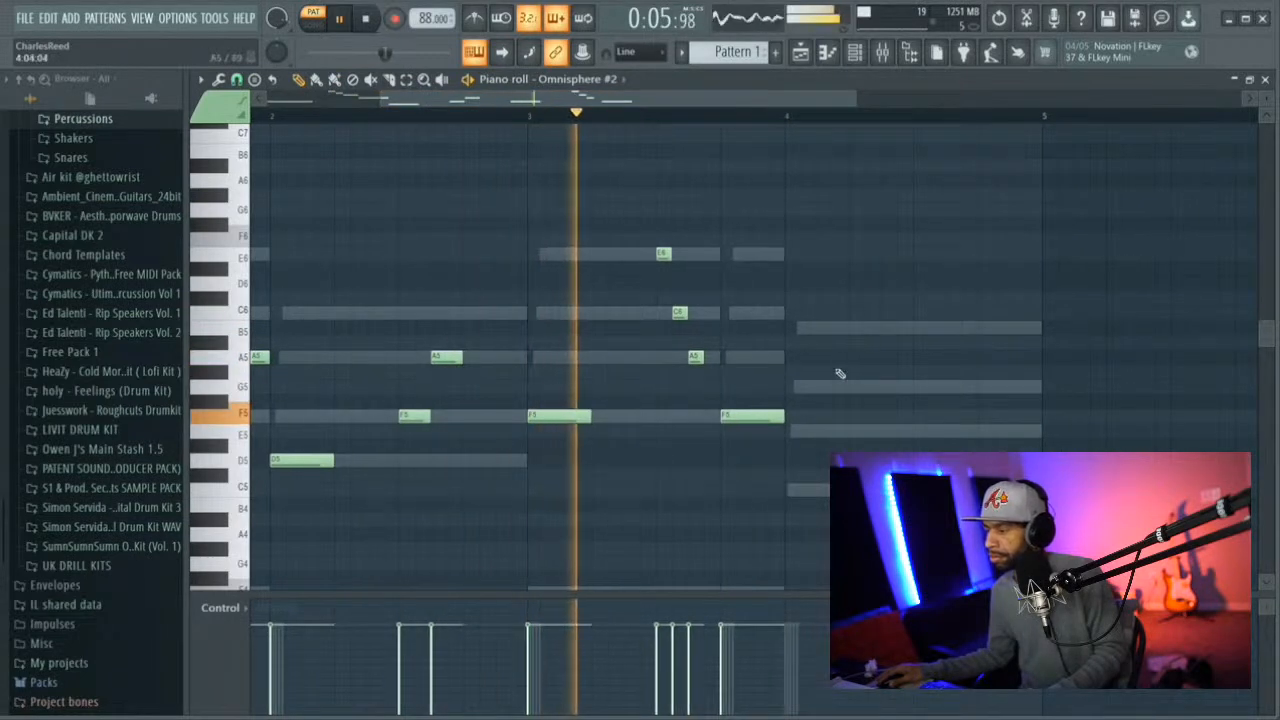
key("space")
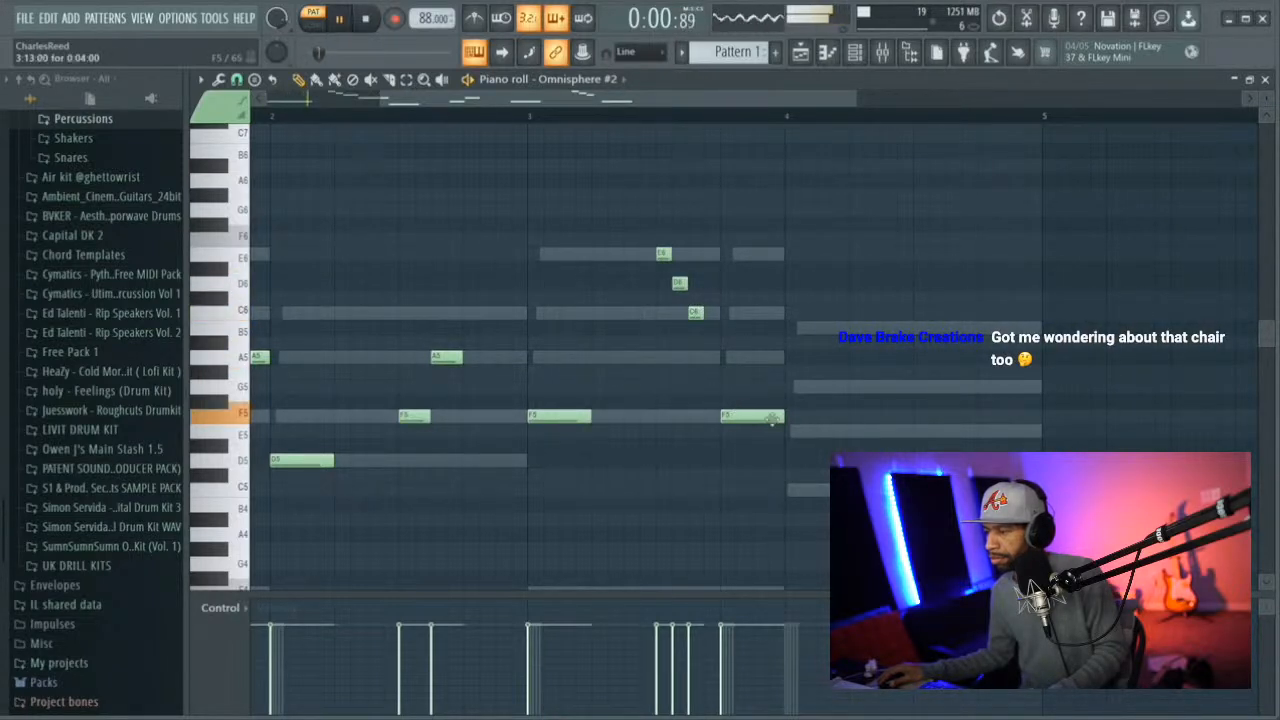
Add a seven-step C5 at the start of bar 4 and a half-step G5 grace note on beat 3
left_click(804, 489)
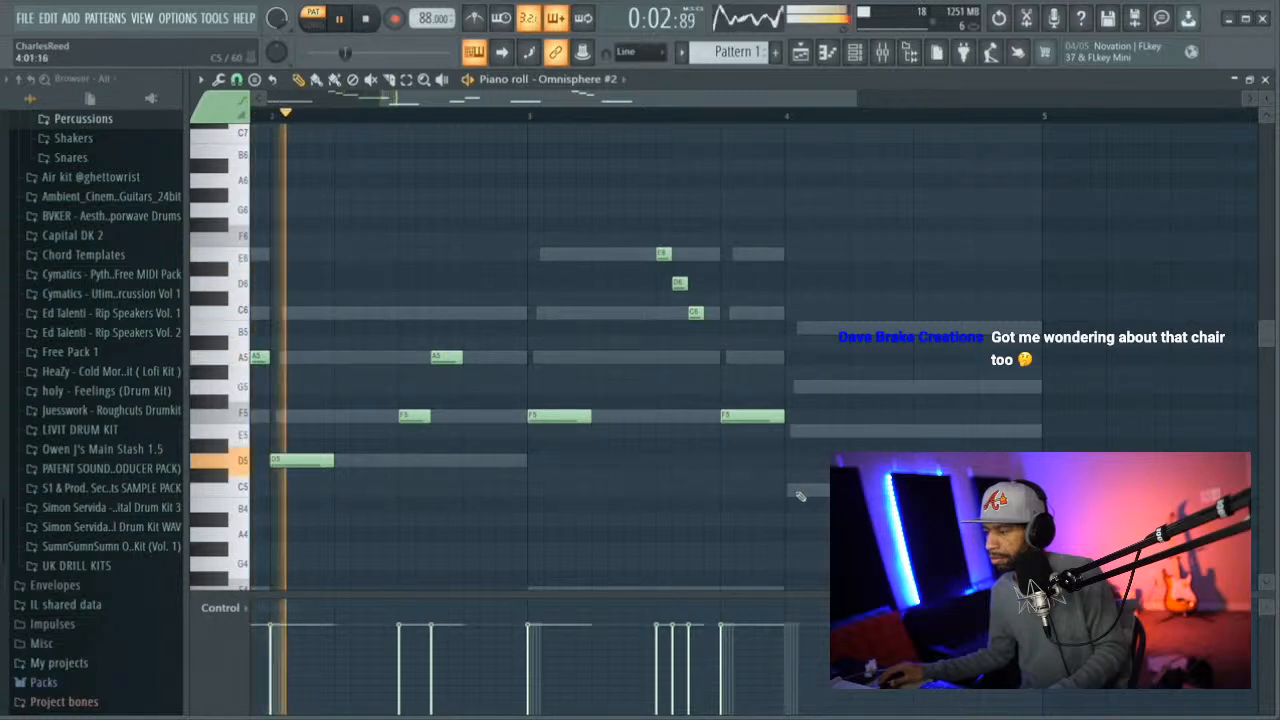
left_click_drag(818, 508, 845, 508)
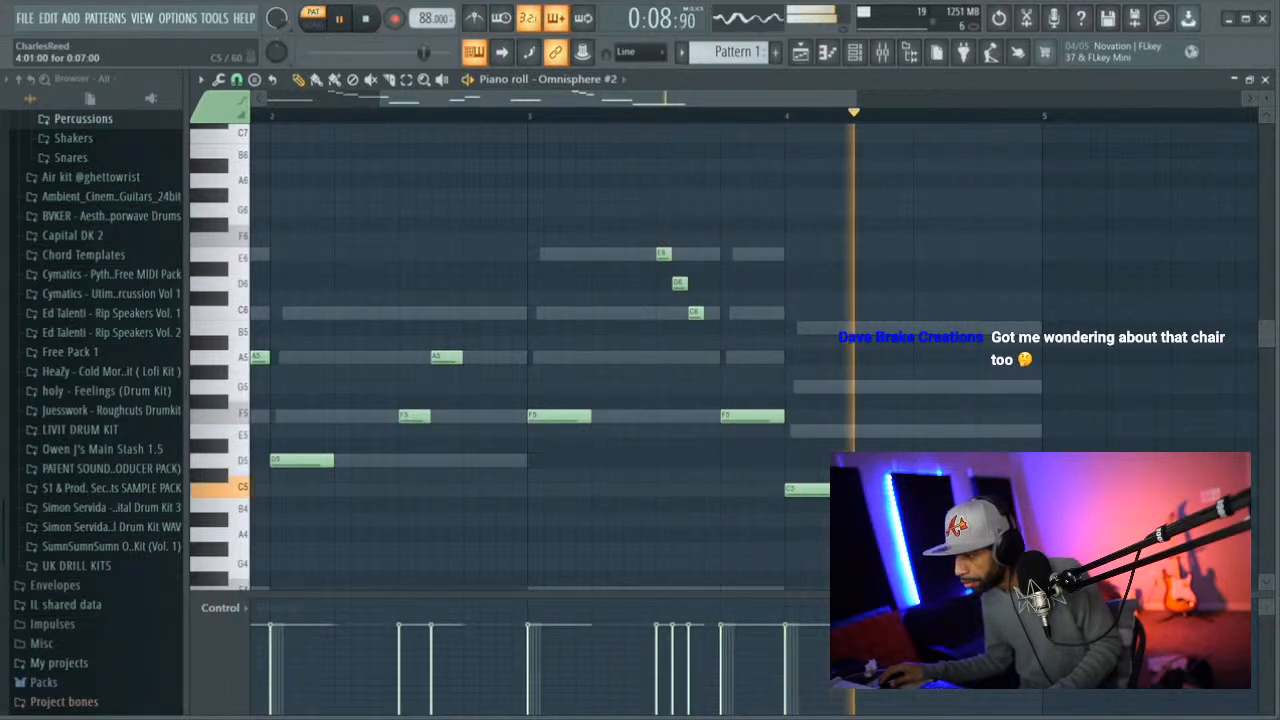
left_click(918, 386)
left_click_drag(1022, 383, 919, 386)
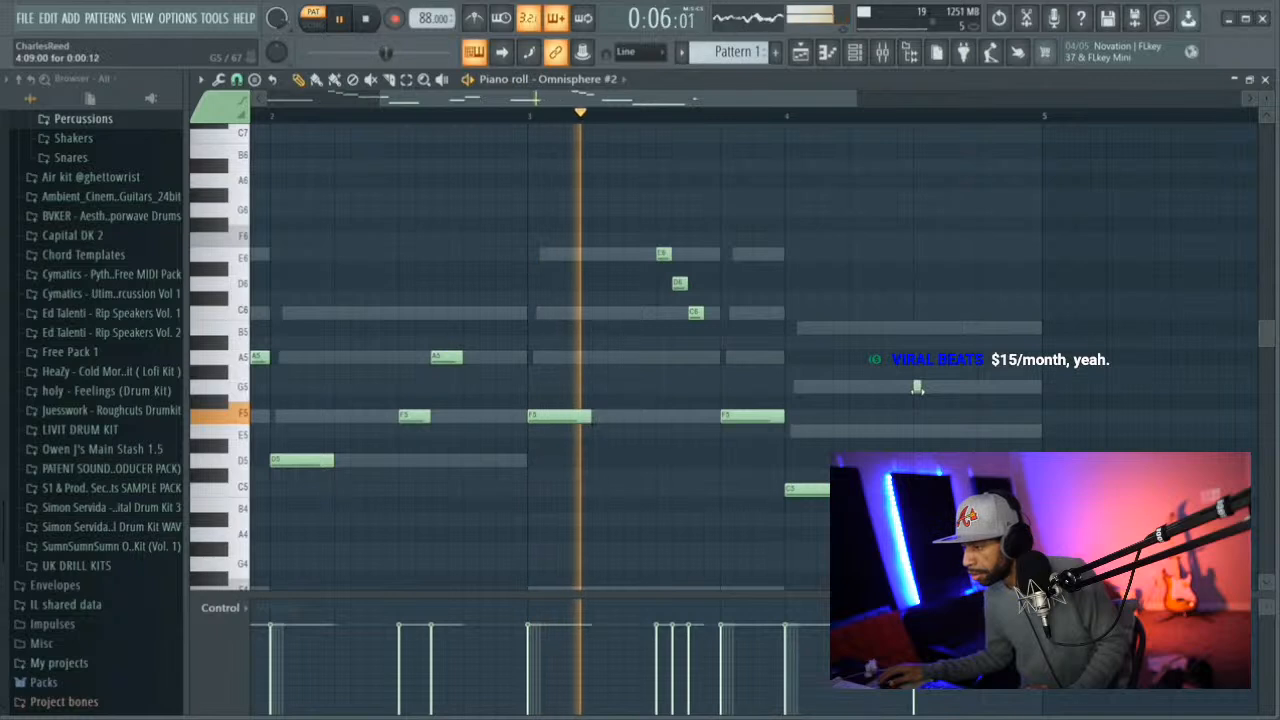
Add an A5 overlapping the short G5 and finish bar 4 with descending half-beat G5, E5 and C5 notes
left_click(919, 359)
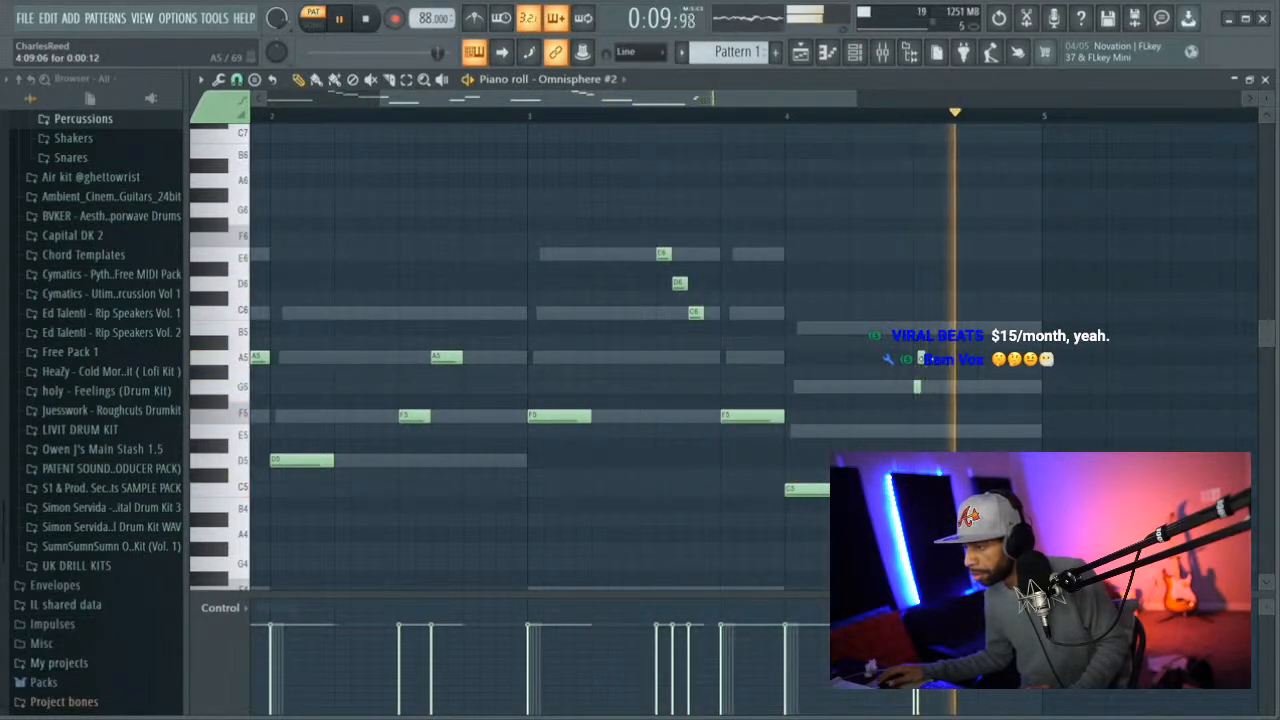
left_click_drag(927, 358, 956, 358)
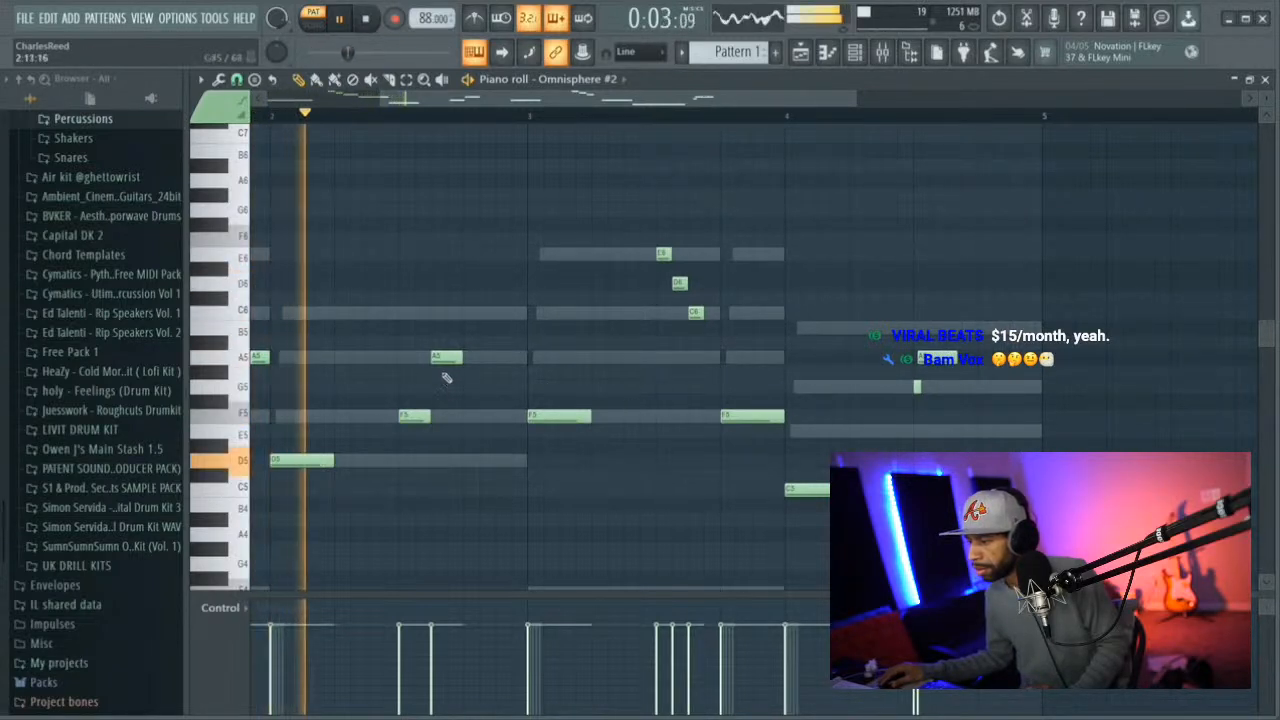
left_click(947, 387)
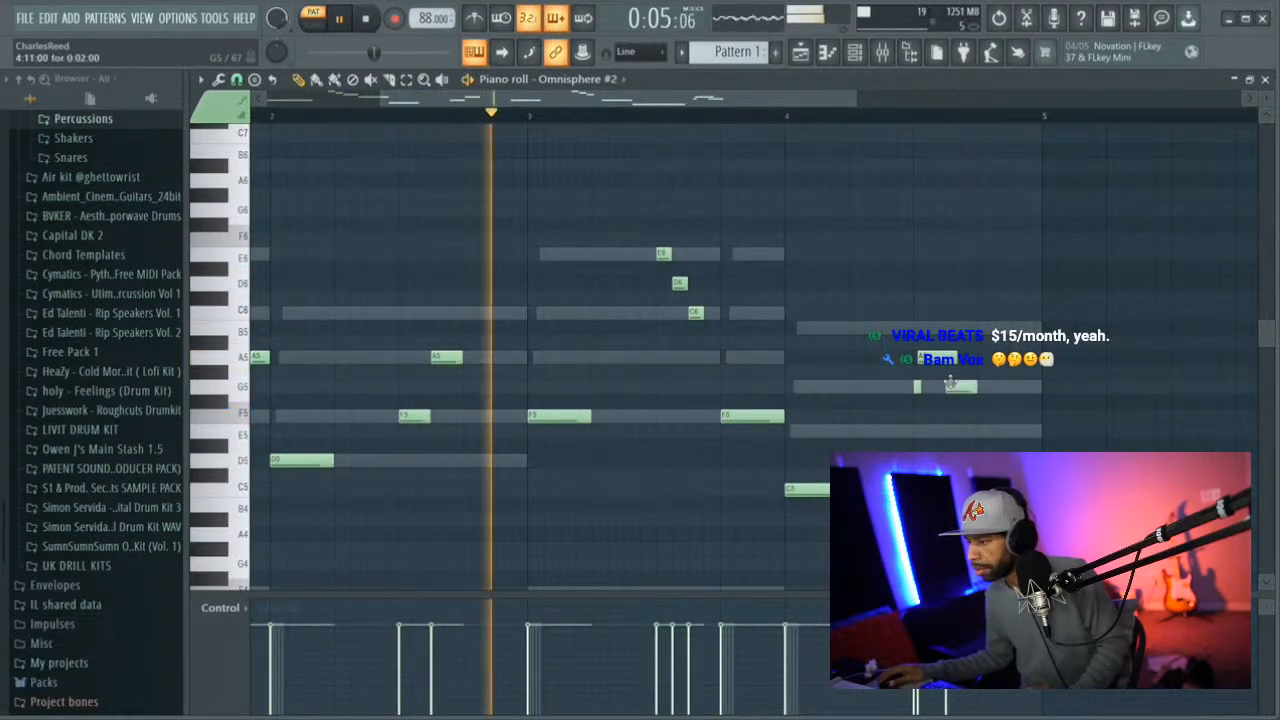
left_click(984, 432)
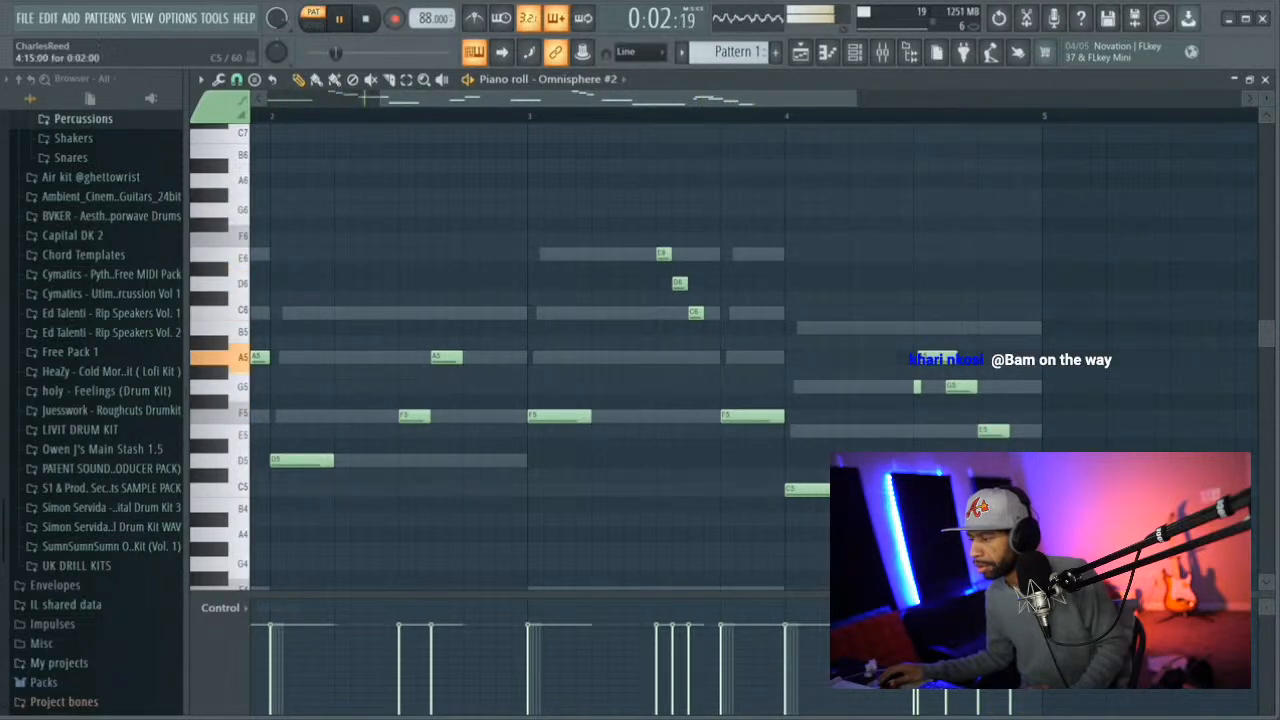
left_click_drag(839, 102, 506, 88)
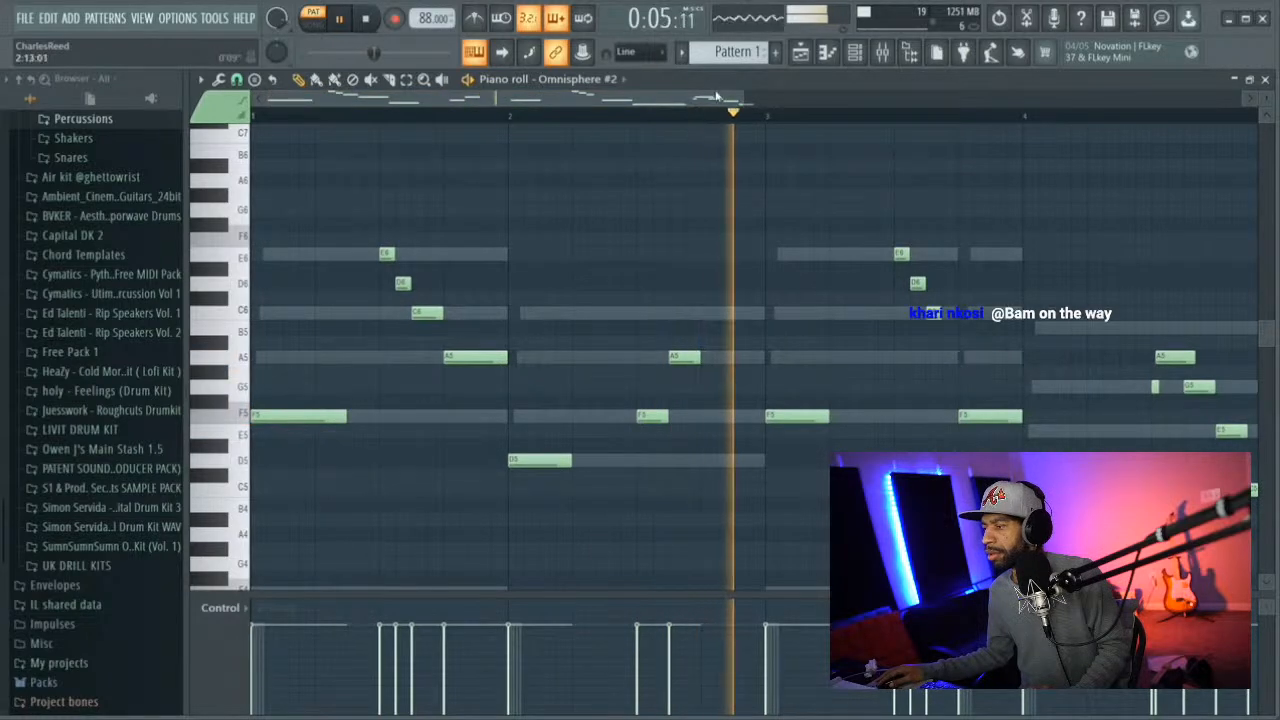
Route the LOVE-FI LITE, Omnisphere and Omnisphere #2 channels to mixer tracks 1 to 3
left_click(881, 55)
left_click(855, 52)
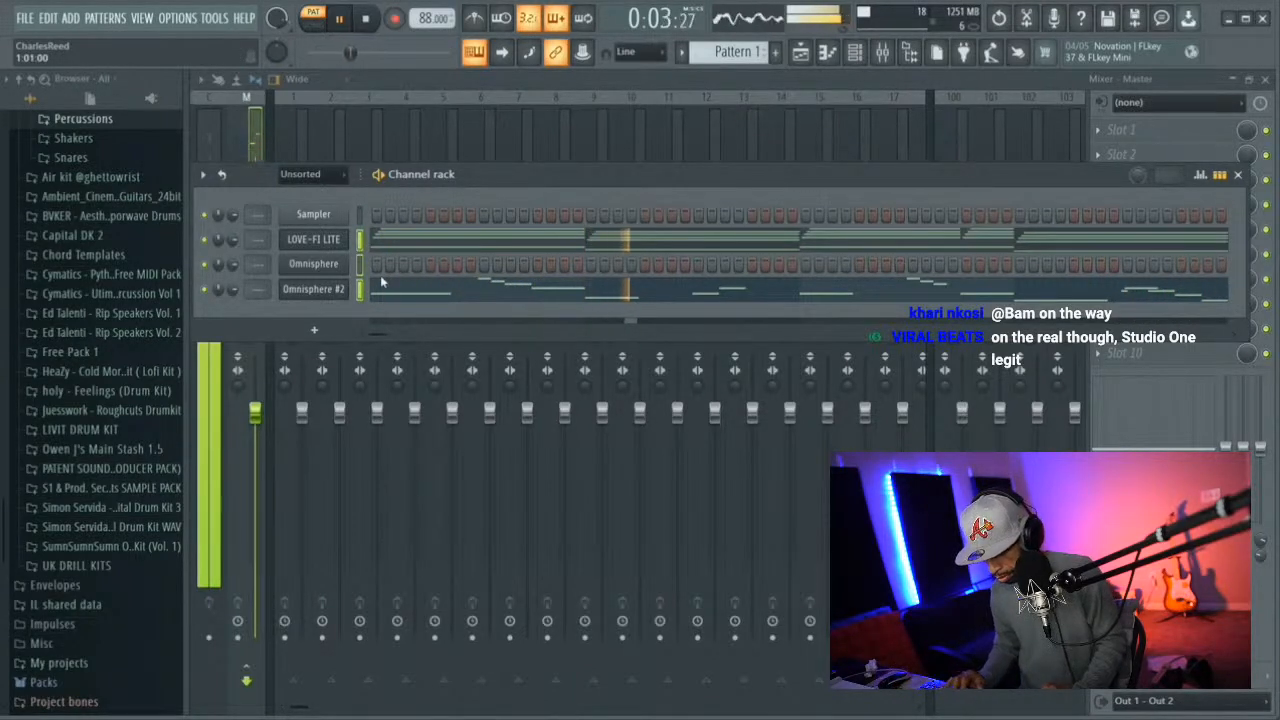
key("ctrl+l")
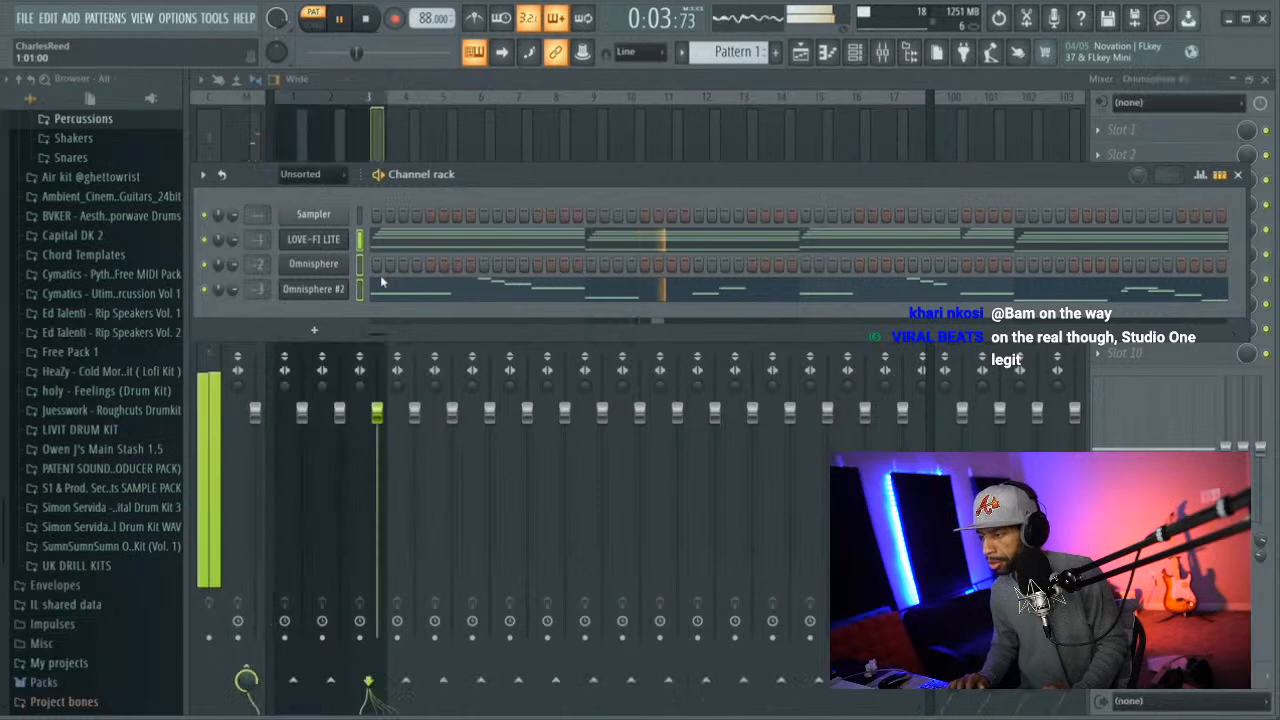
left_click(320, 286)
left_click(368, 130)
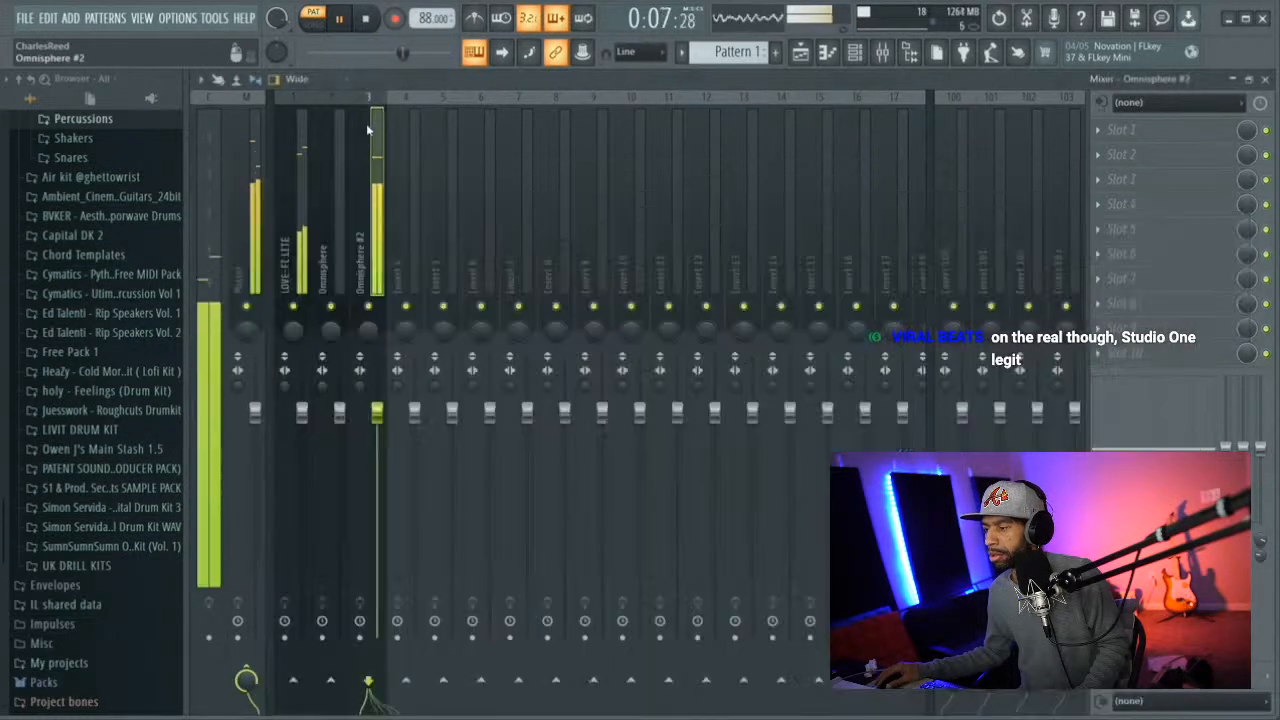
Lower the LOVE-FI LITE and Omnisphere #2 mixer levels during playback, pulling LOVE-FI LITE down further
left_click(873, 57)
key("space")
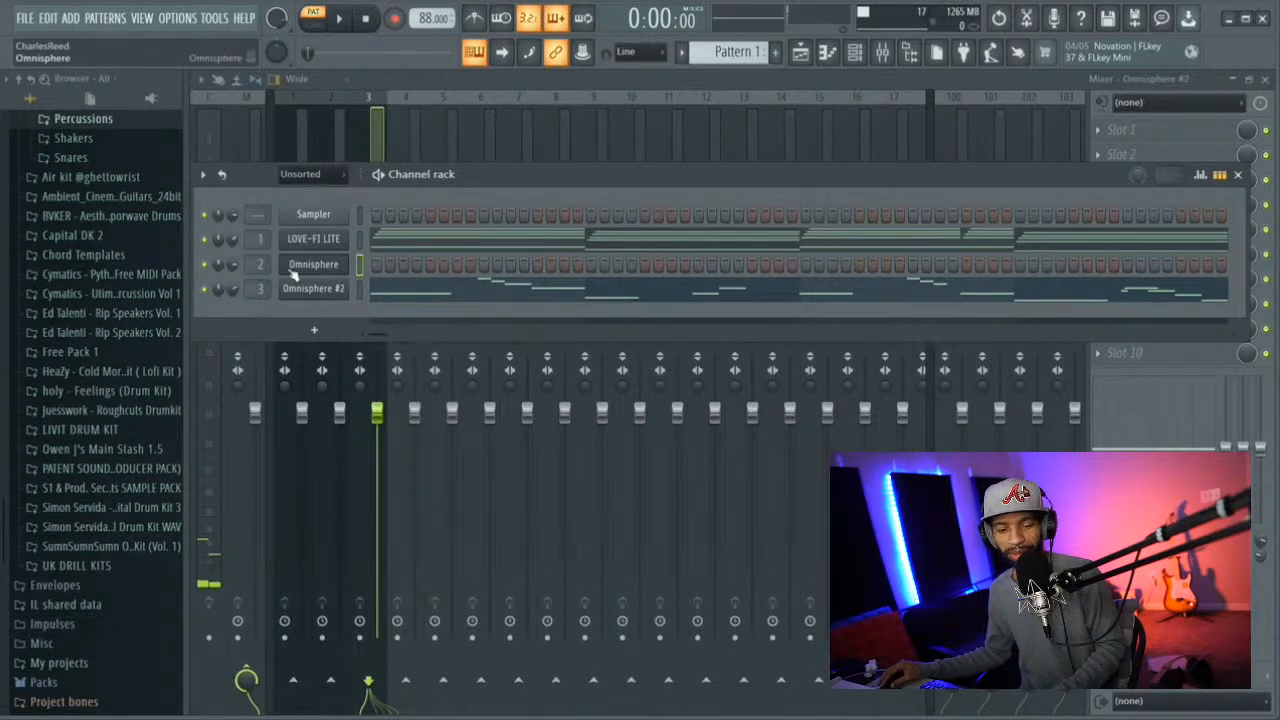
left_click_drag(479, 186, 459, 452)
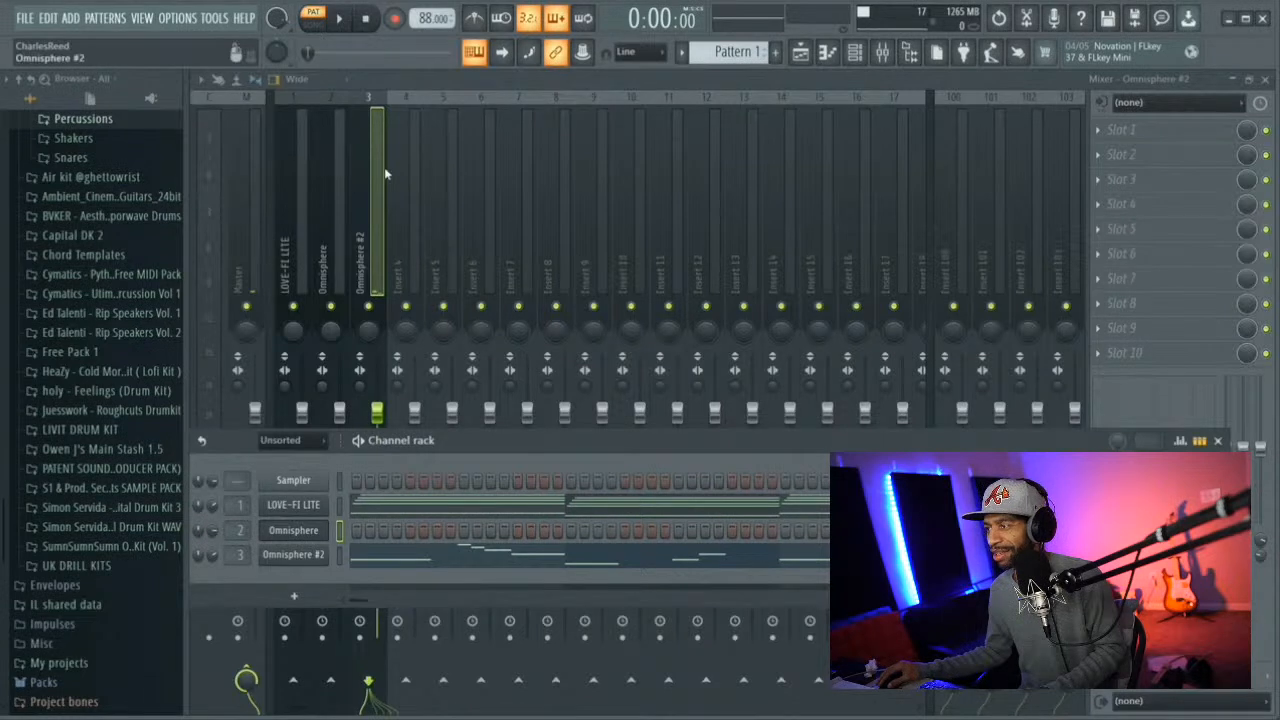
key("space")
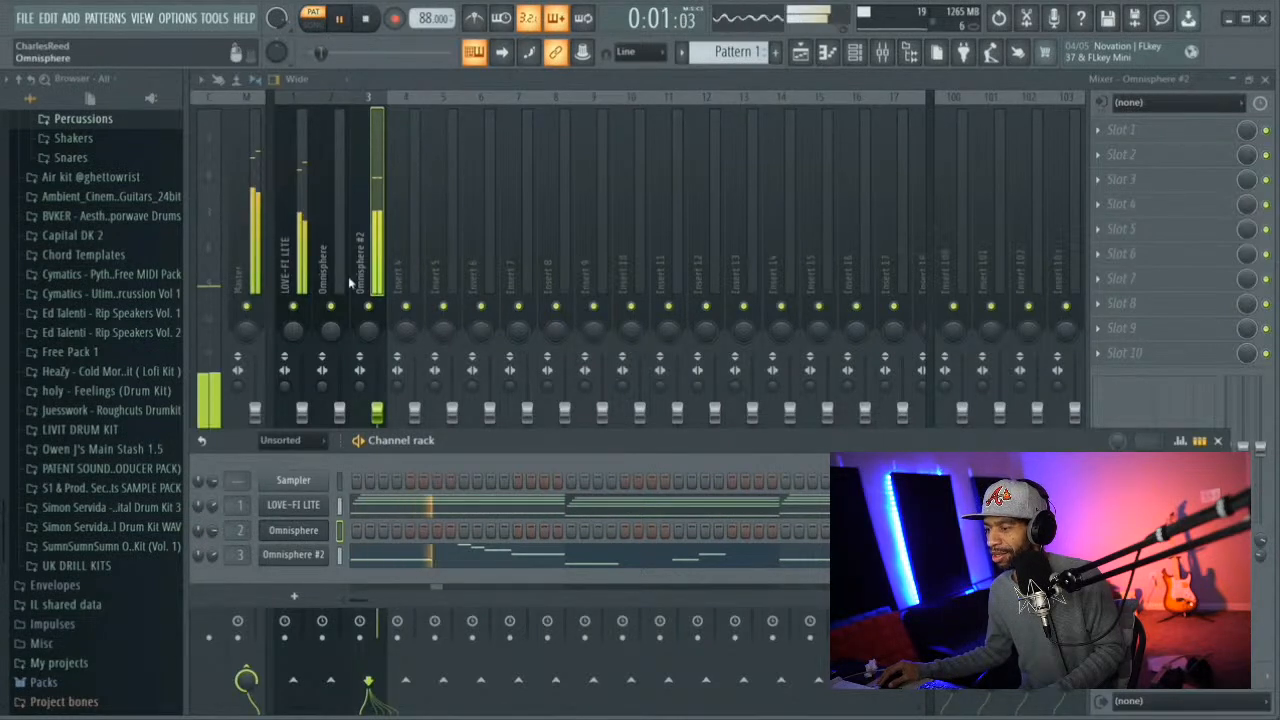
left_click(295, 228)
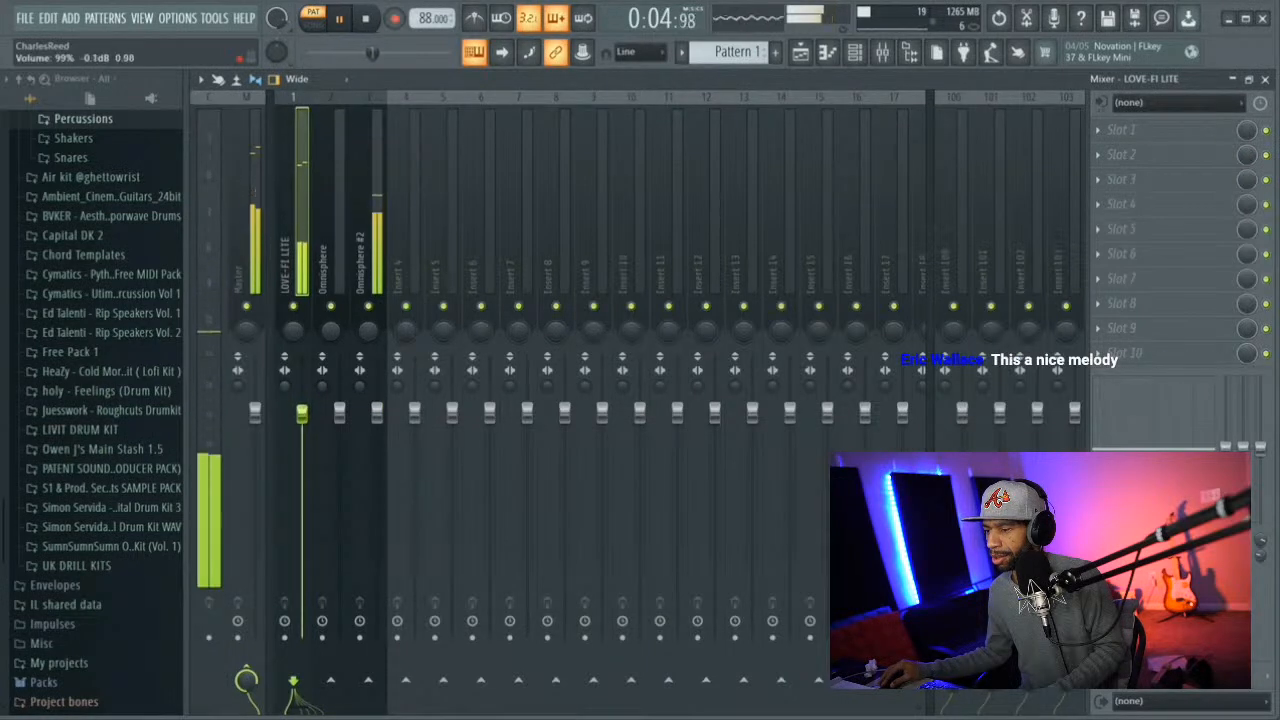
left_click_drag(302, 433, 302, 465)
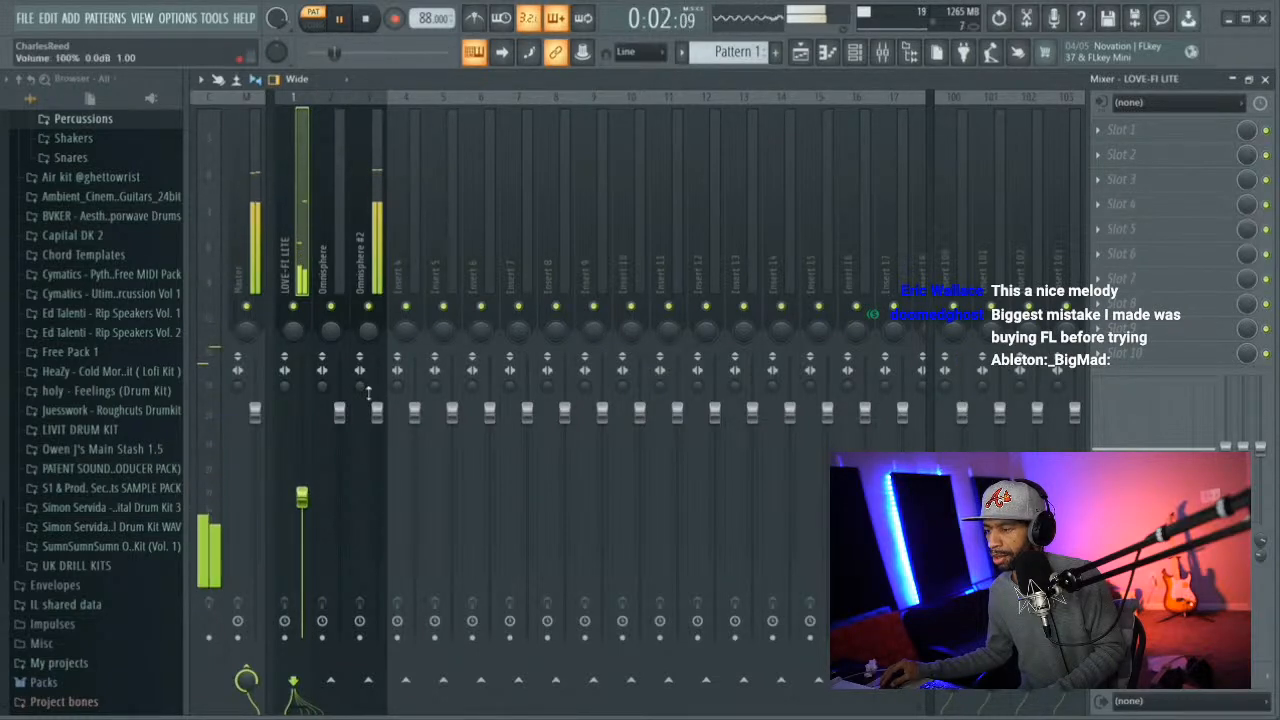
left_click_drag(376, 414, 376, 421)
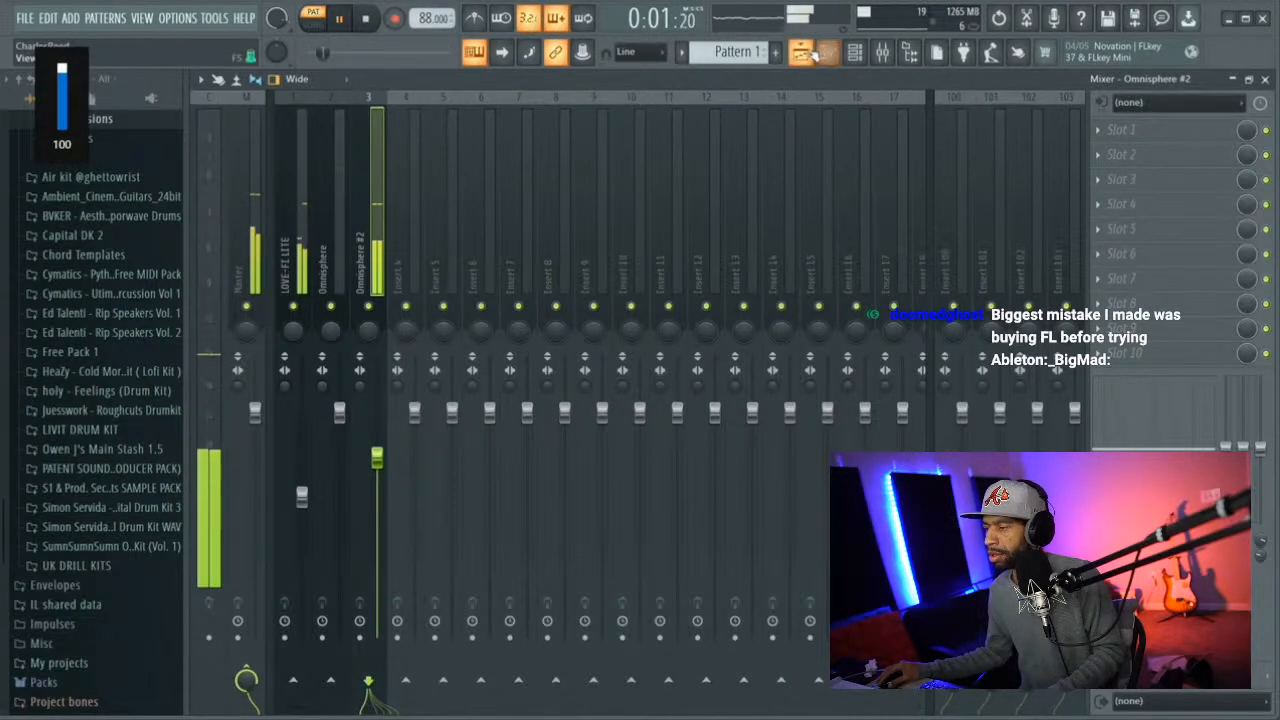
Open the first Omnisphere channel's instrument, which still holds the default patch, and position its window over the mixer
left_click(854, 53)
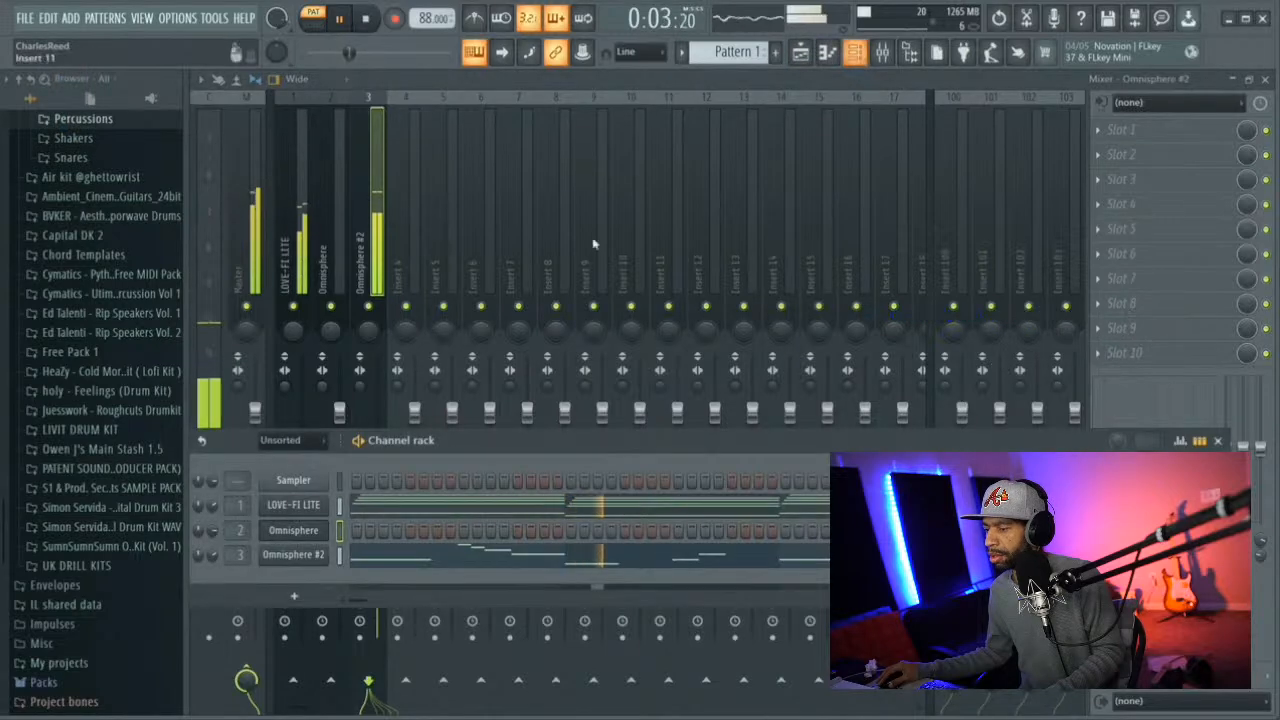
left_click_drag(525, 438, 540, 140)
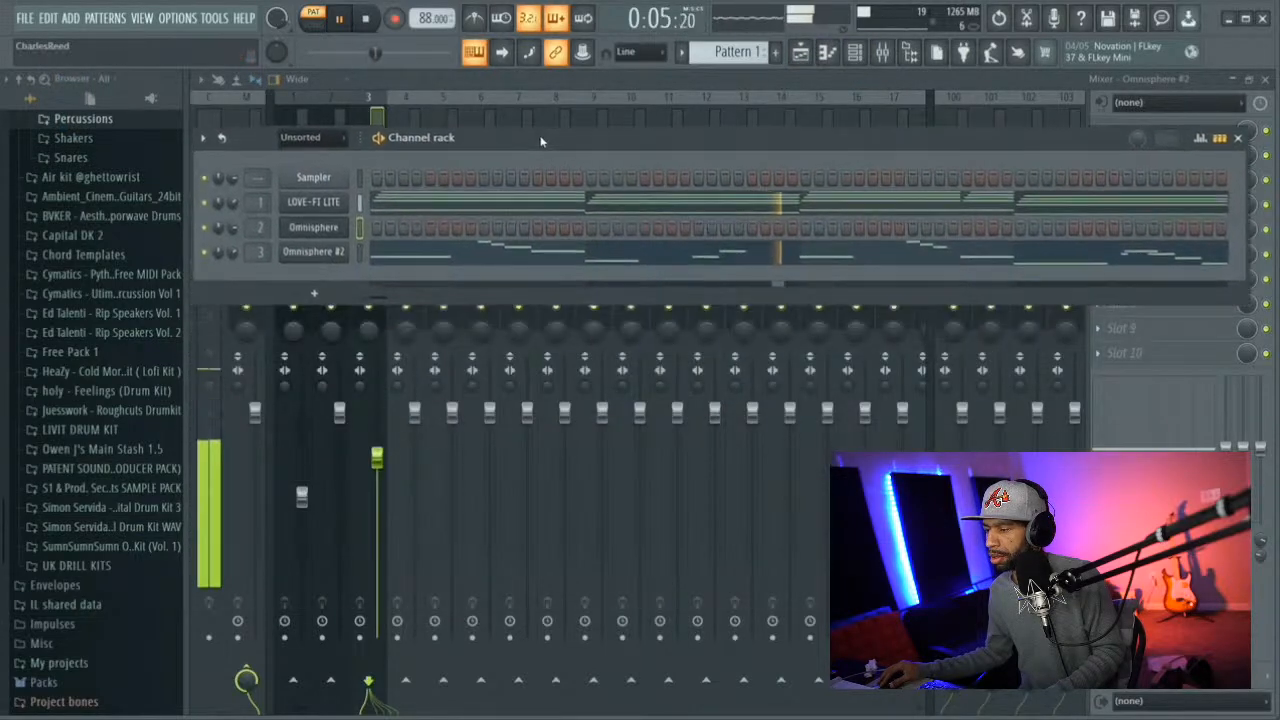
left_click(168, 20)
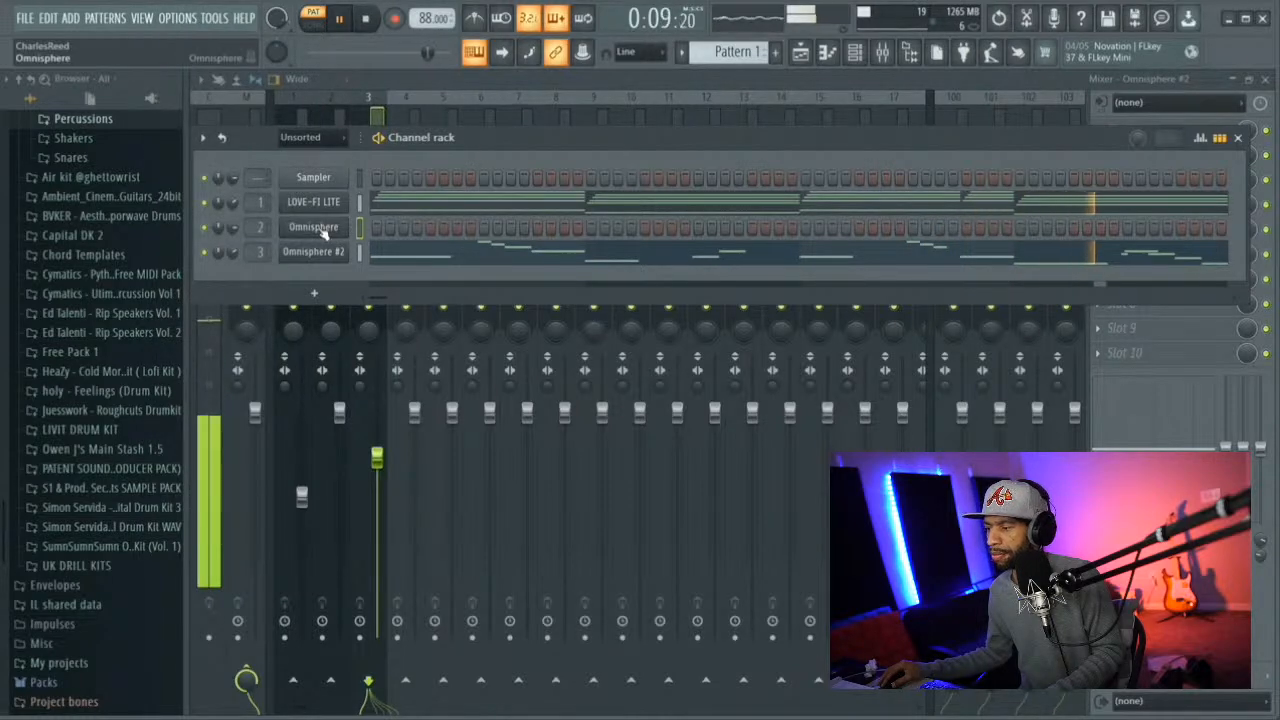
left_click(321, 230)
left_click_drag(431, 208, 362, 84)
left_click(369, 147)
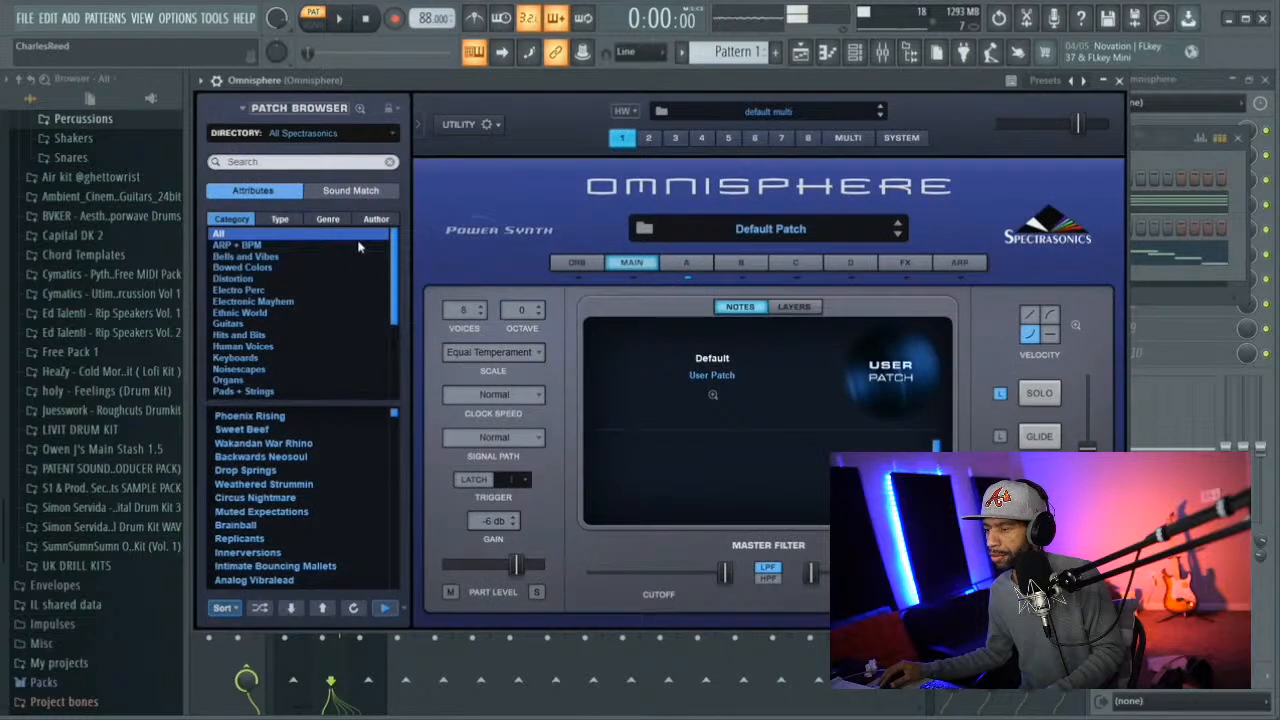
Set the patch directory to the Unclean Machine sonic extension and filter it by the Retro Land category
left_click(389, 136)
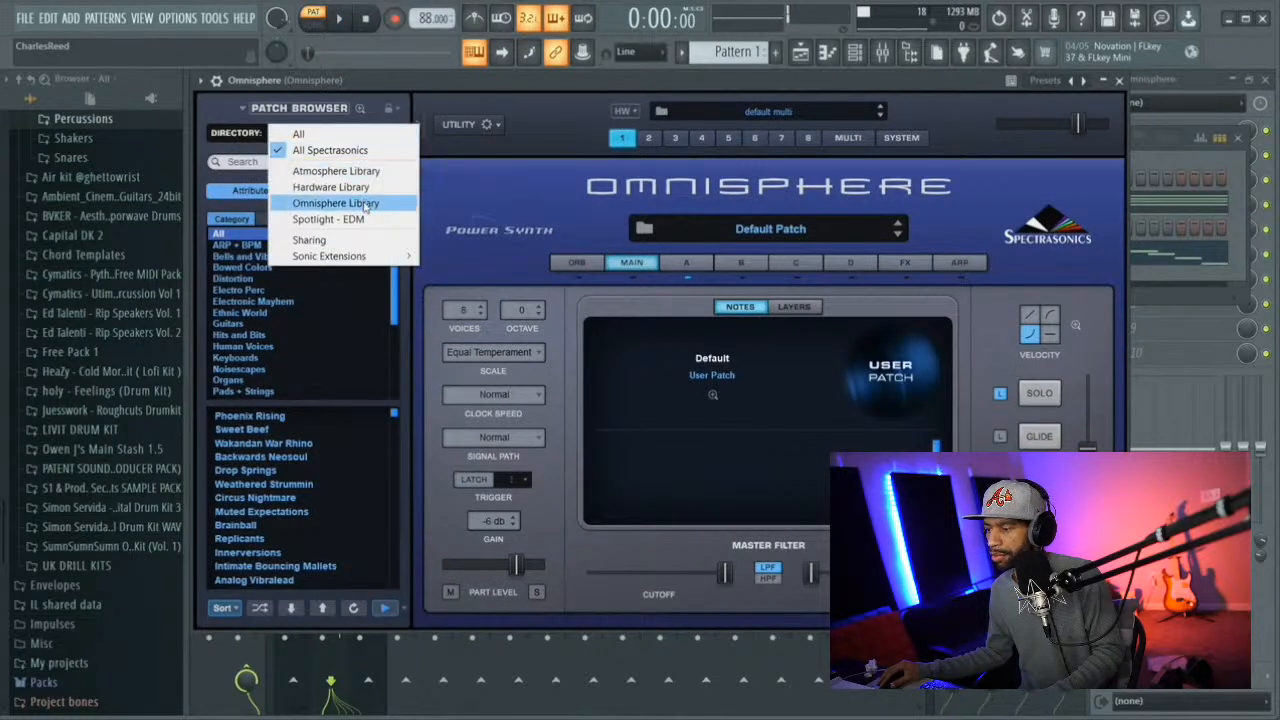
mouse_move(364, 257)
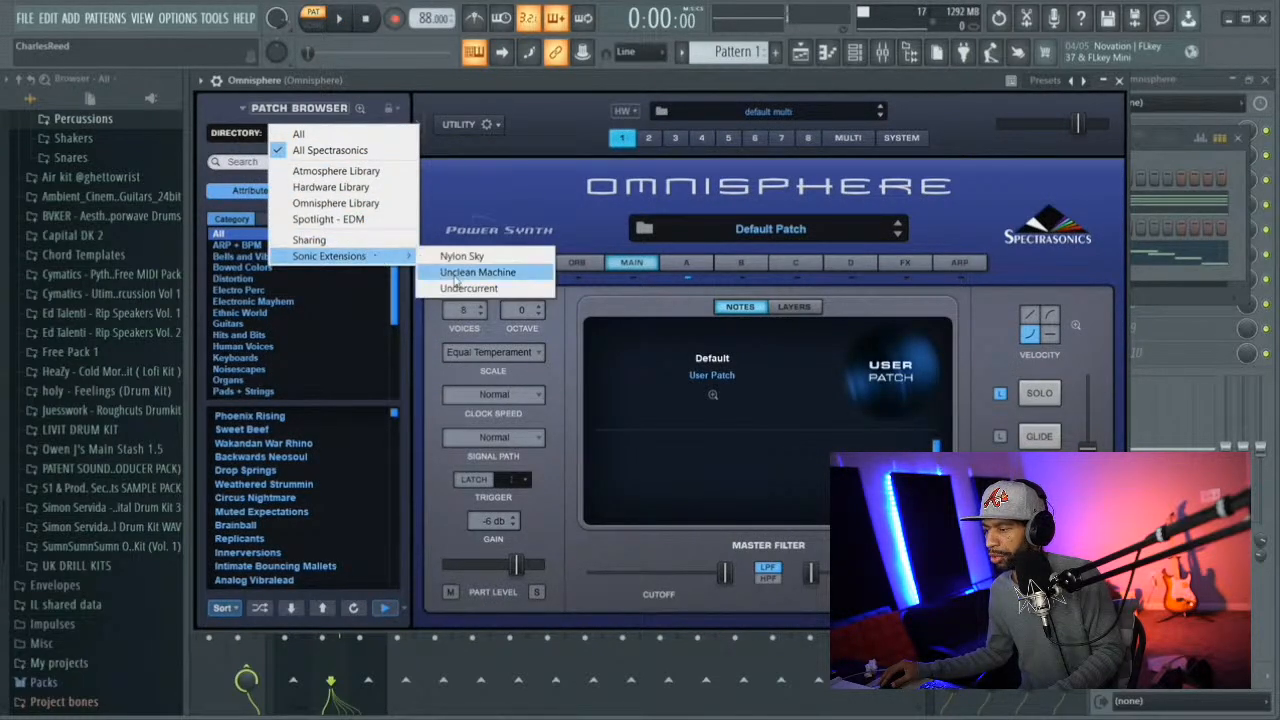
left_click(470, 273)
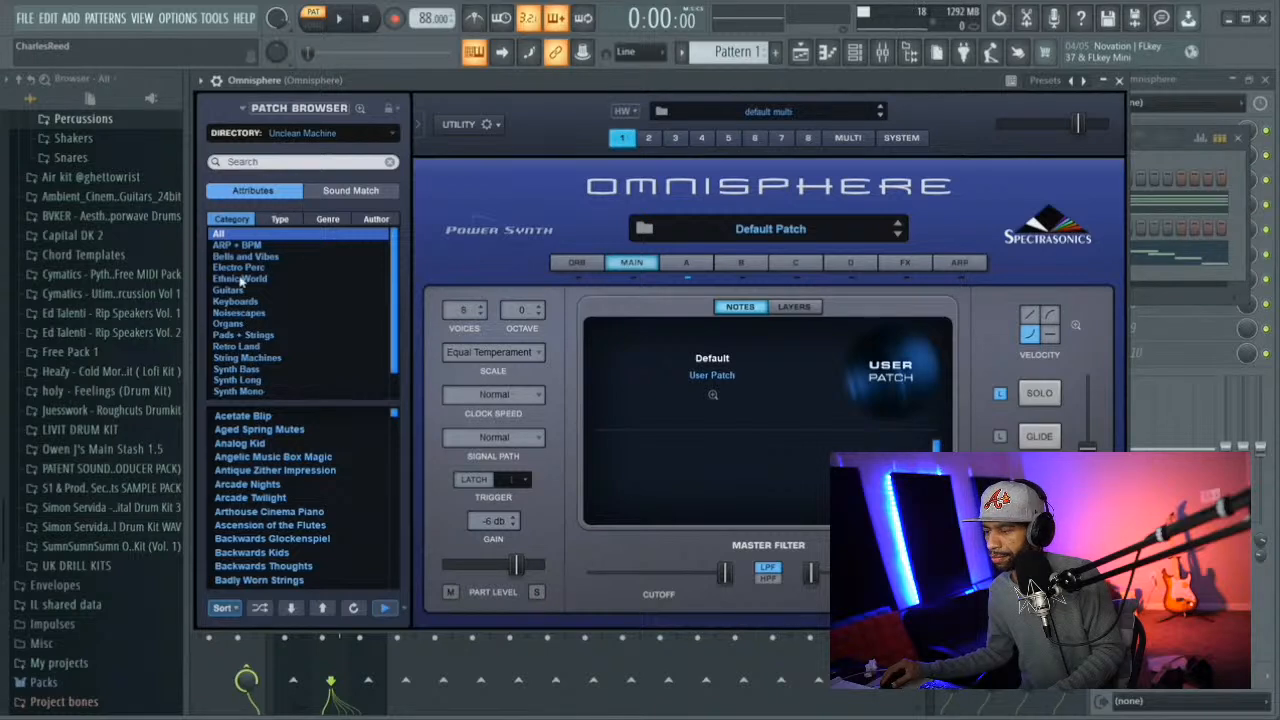
scroll(288, 343, "down", 1)
left_click(257, 340)
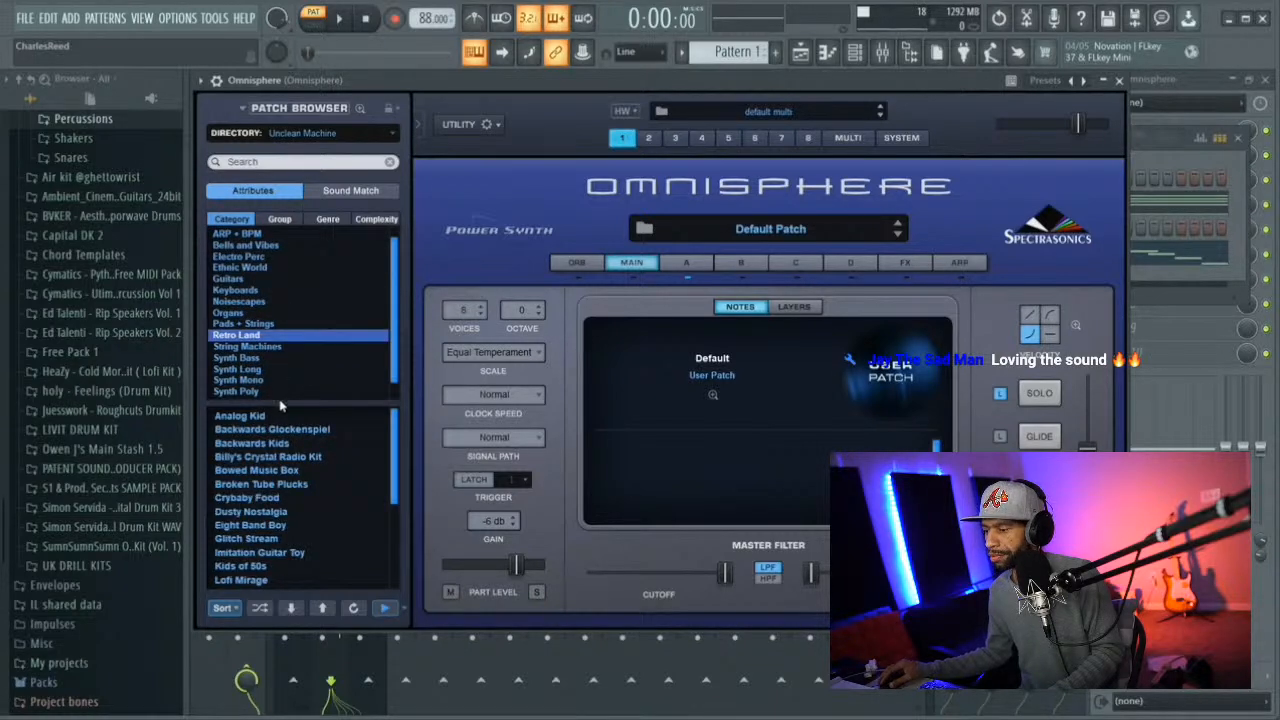
Shuffle the Retro Land patch list and load Billy's Crystal Radio Kit
left_click(260, 608)
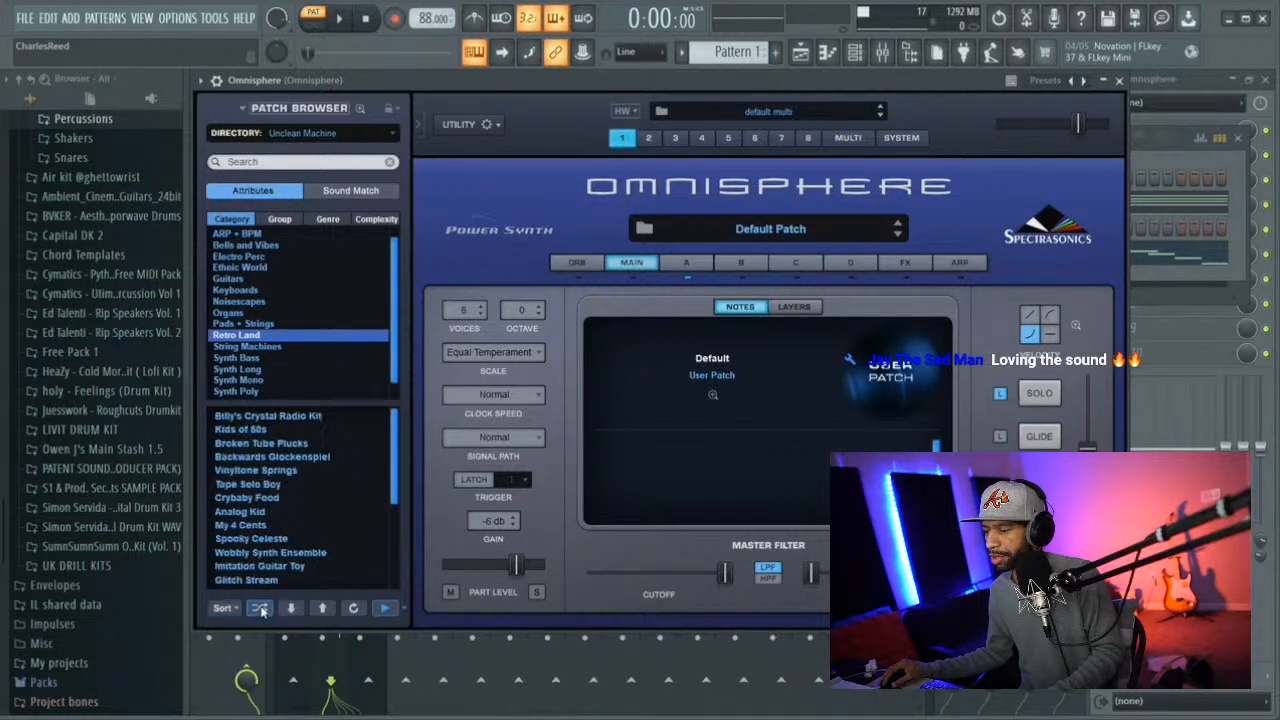
left_click(268, 416)
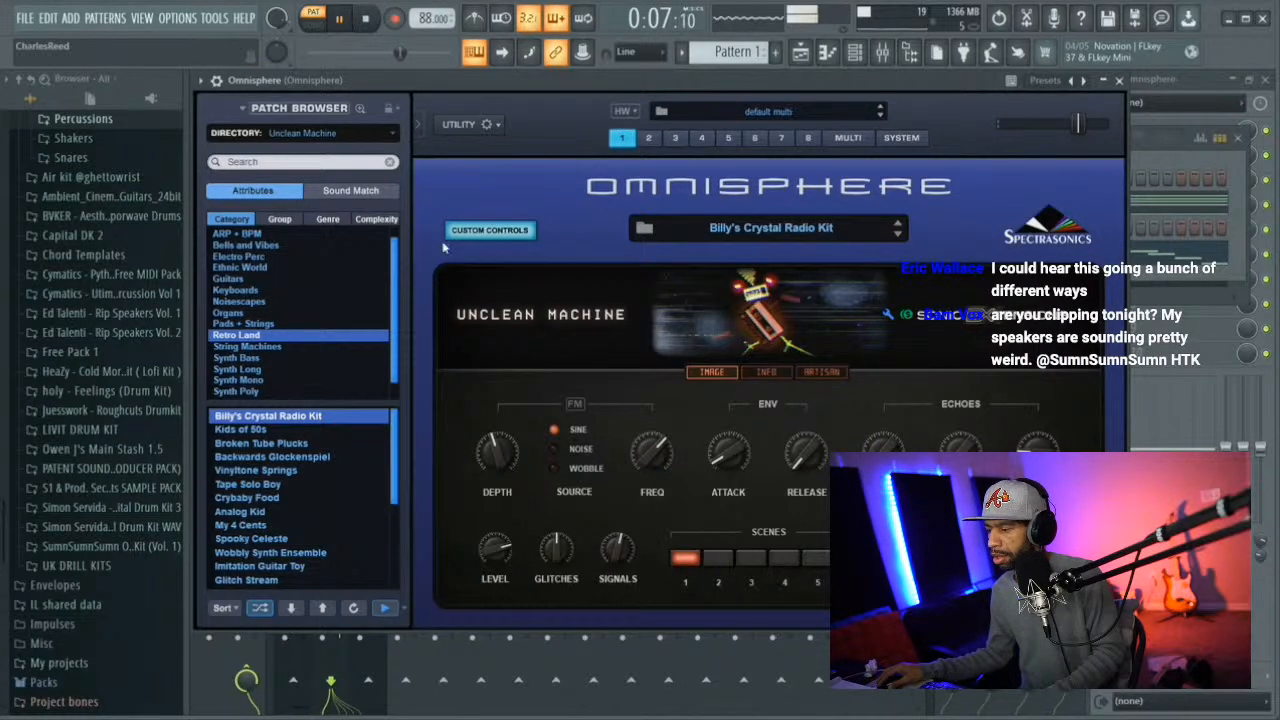
Audition scenes 2 and 5 of the Billy's Crystal Radio Kit patch, restarting the pattern playback
left_click(724, 561)
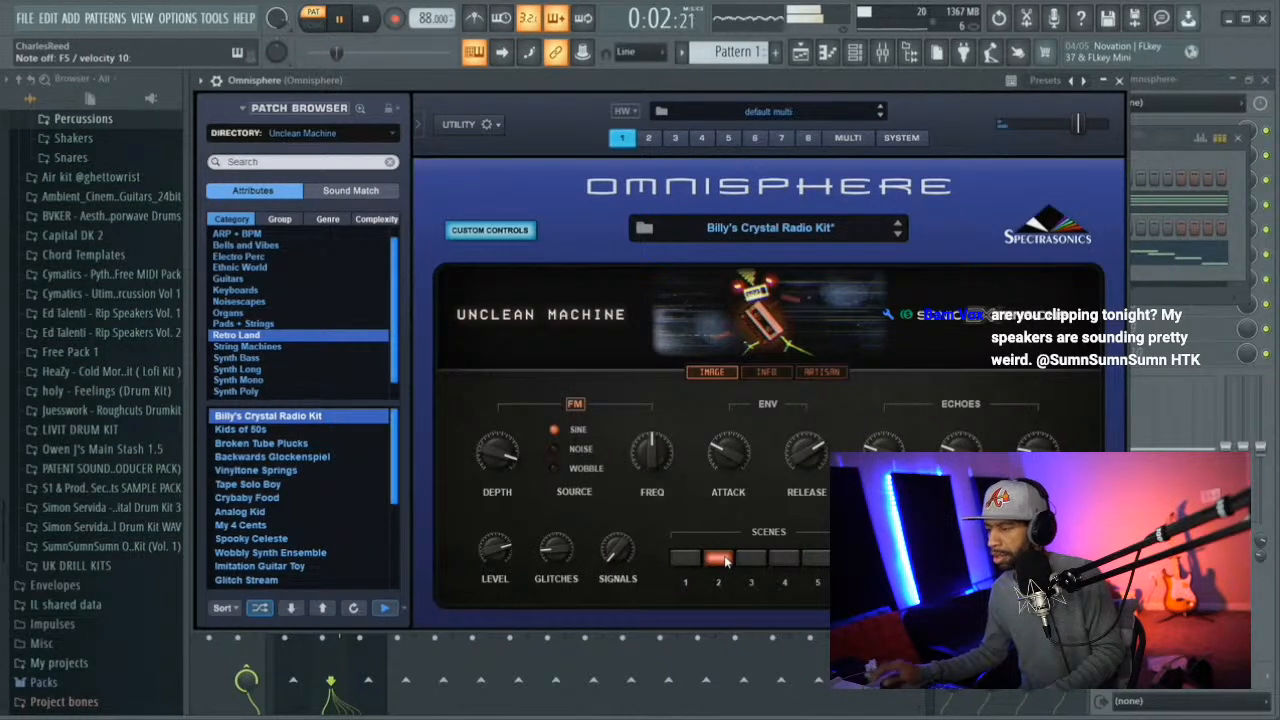
left_click(368, 20)
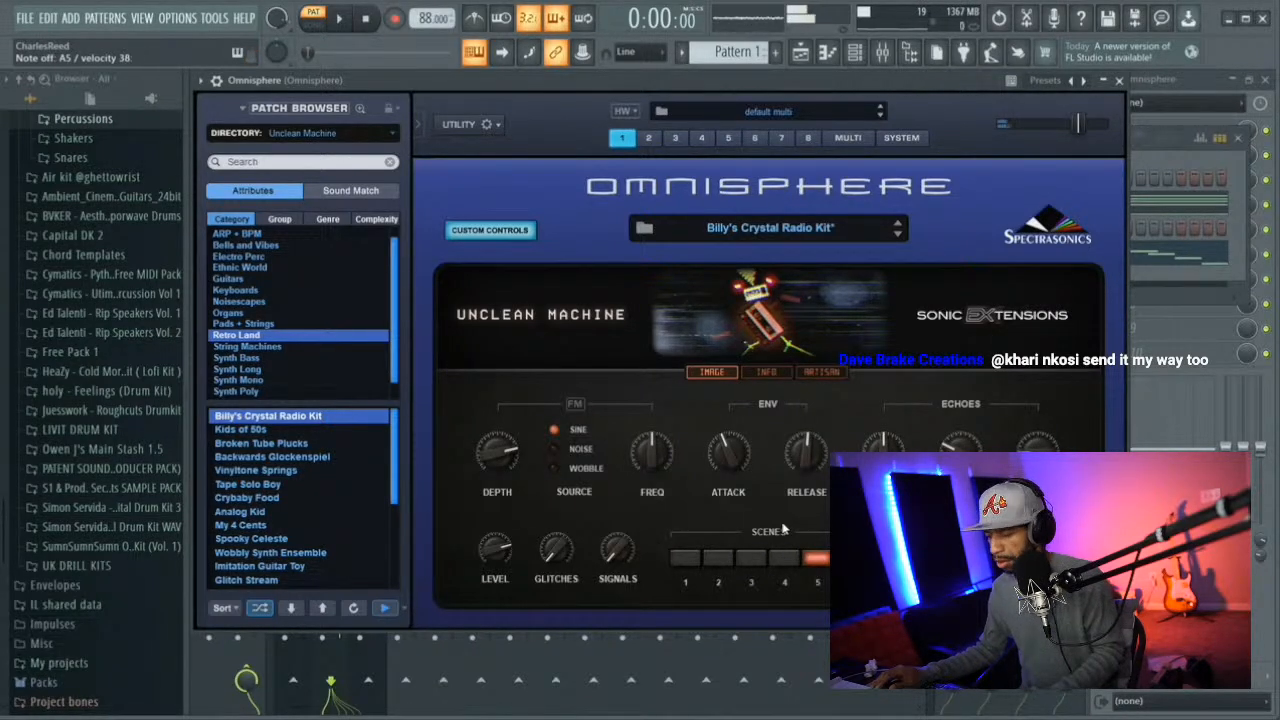
left_click(340, 20)
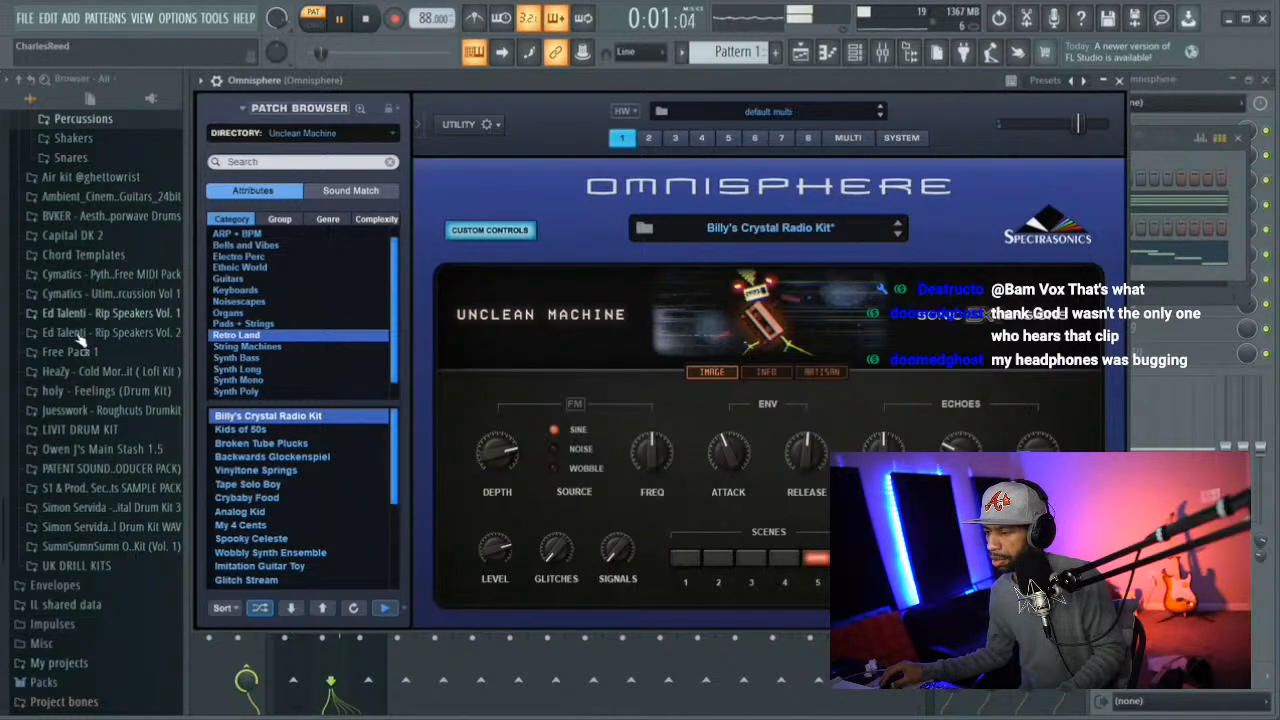
Load the Kids of 50s patch and open the piano roll of the first Omnisphere channel with the pattern playing
left_click(240, 430)
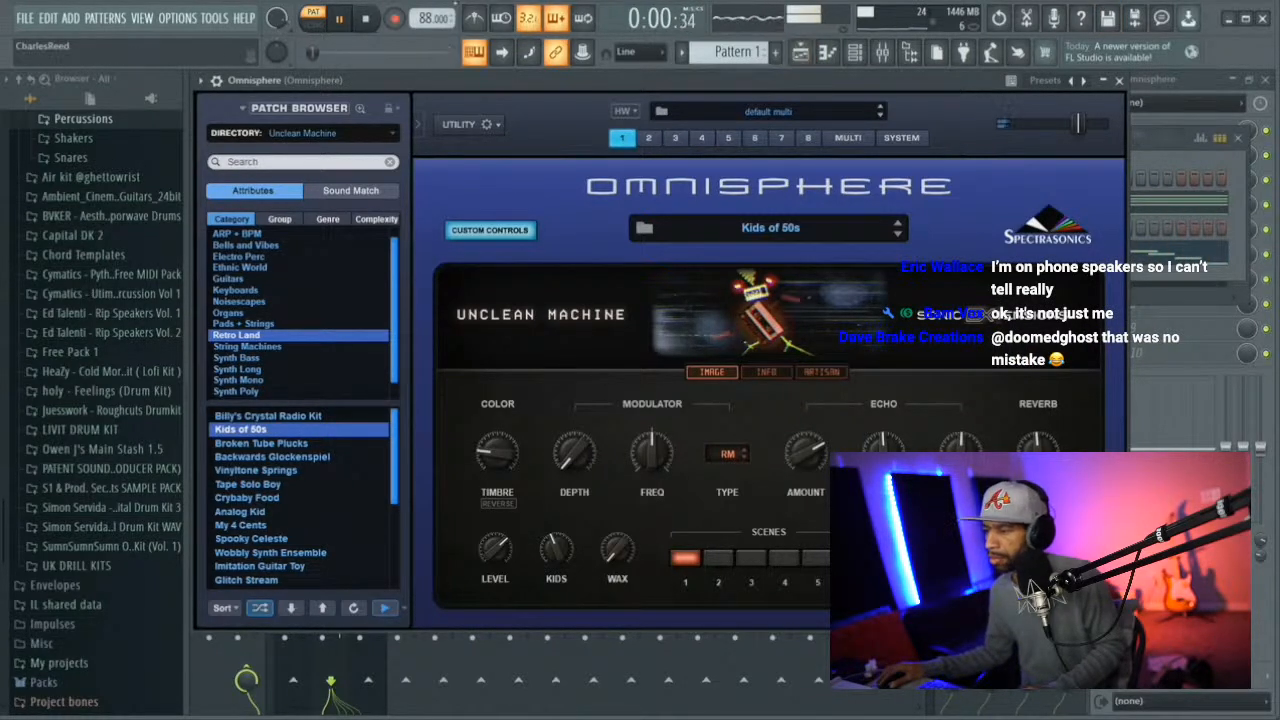
left_click(366, 22)
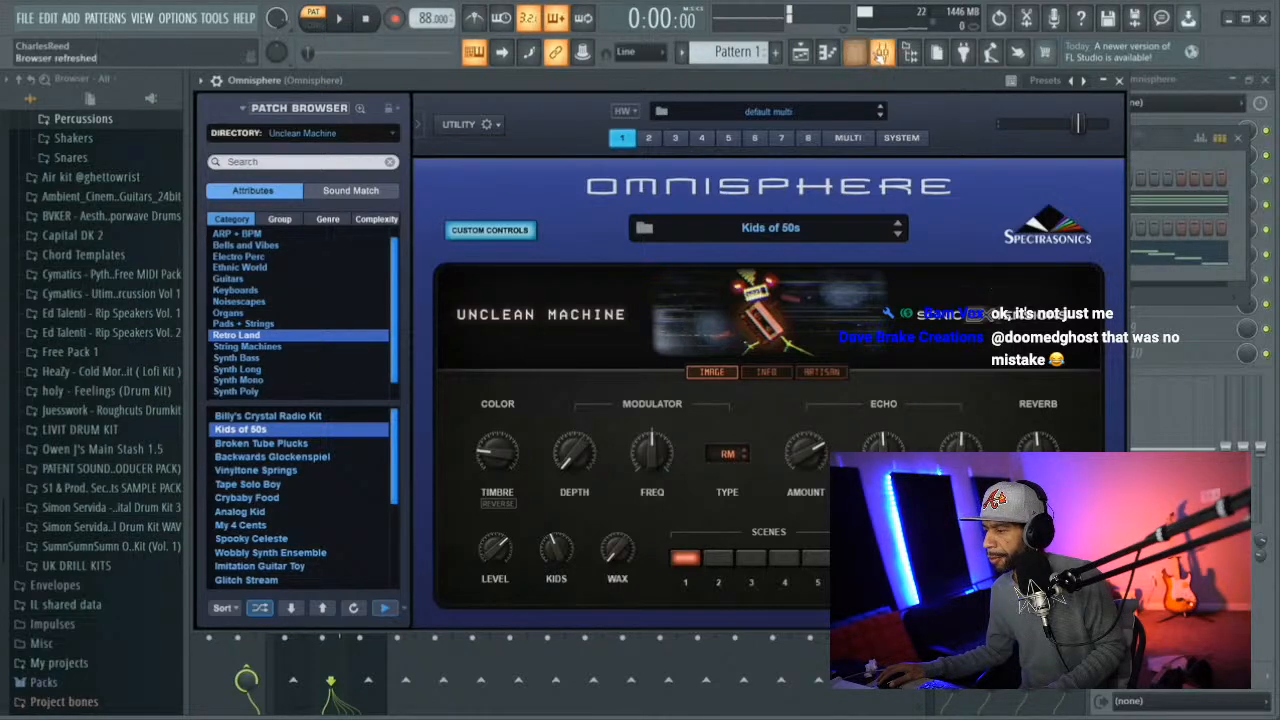
left_click(858, 54)
left_click(845, 56)
key("space")
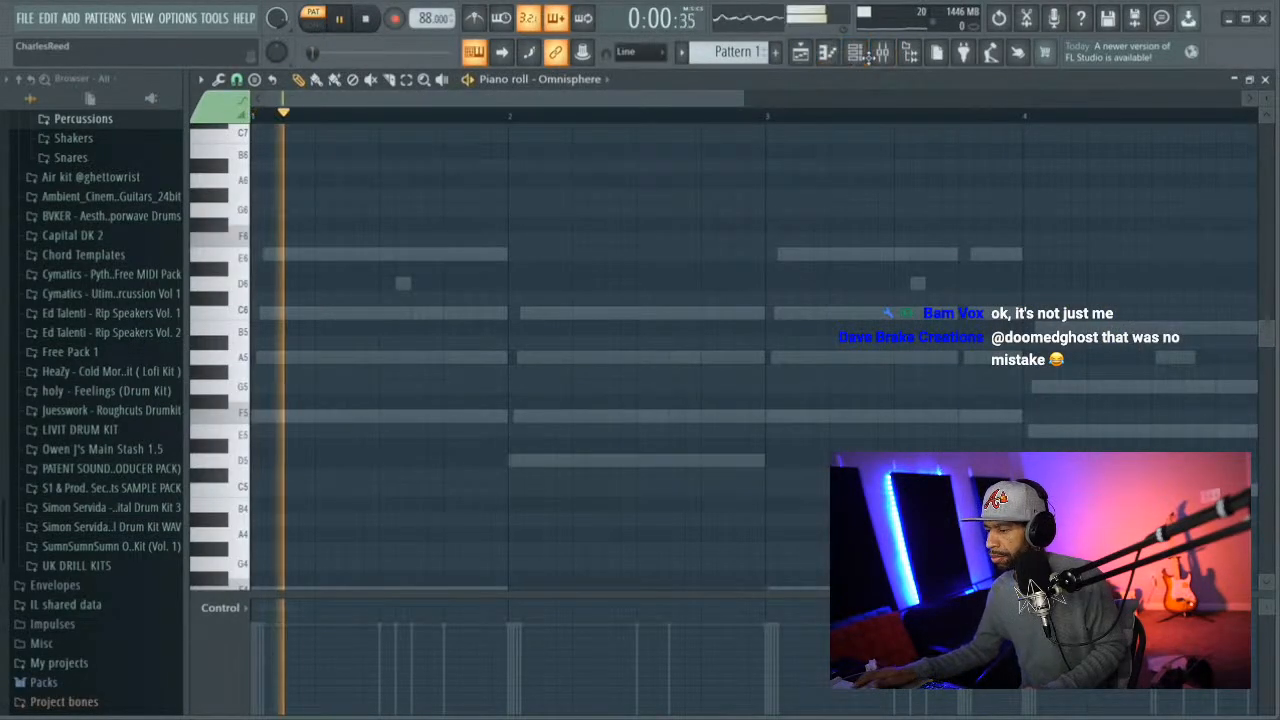
Replay the start of the pattern several times to work out a melody over the ghosted chords
key("space")
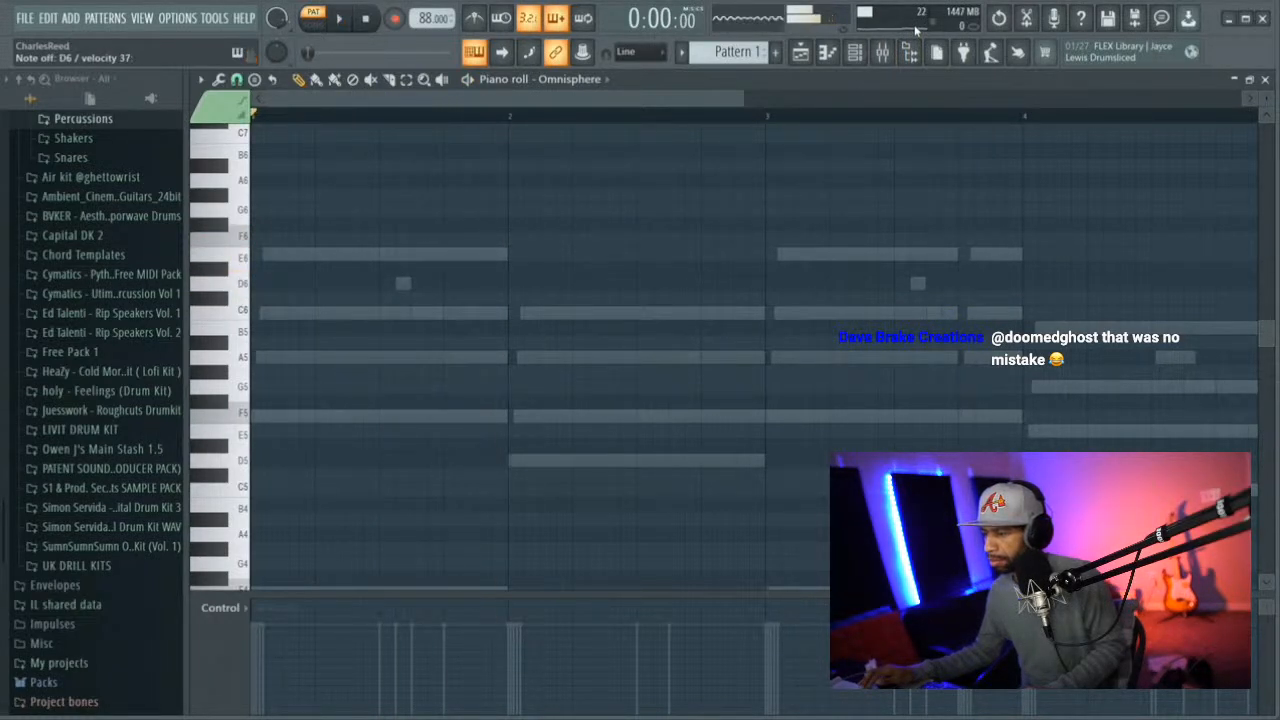
key("space")
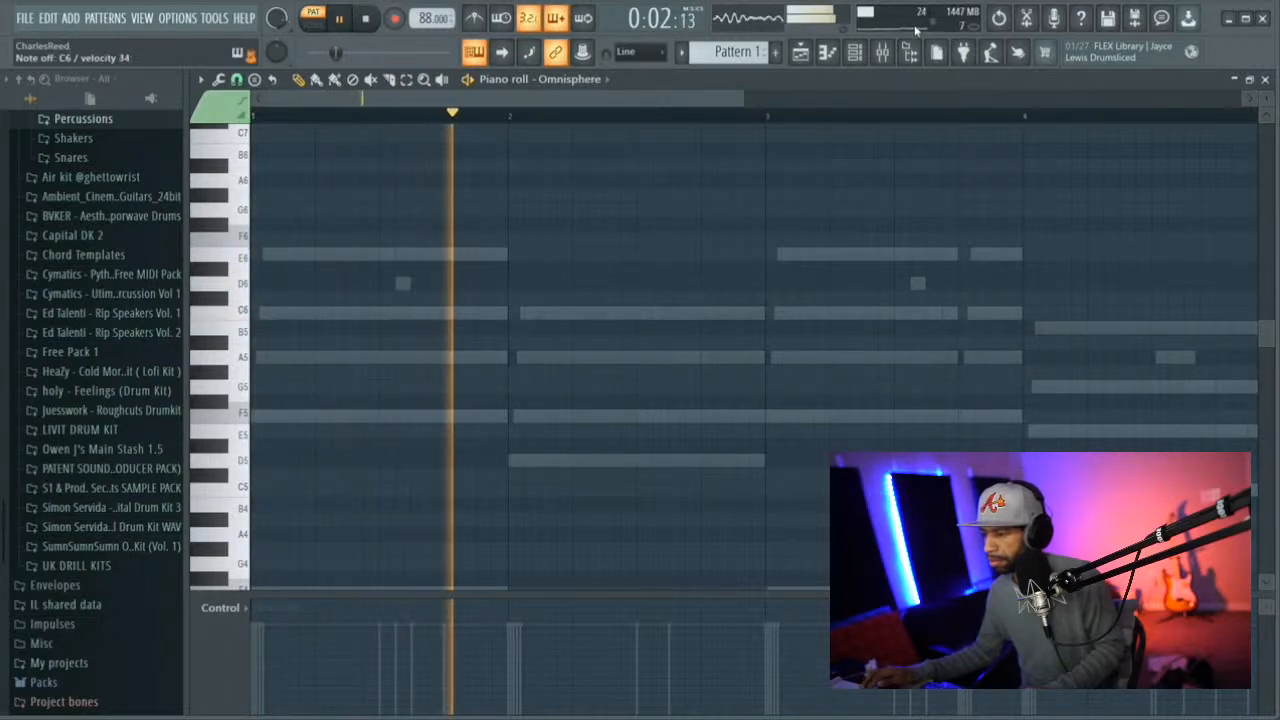
key("space")
key("space")
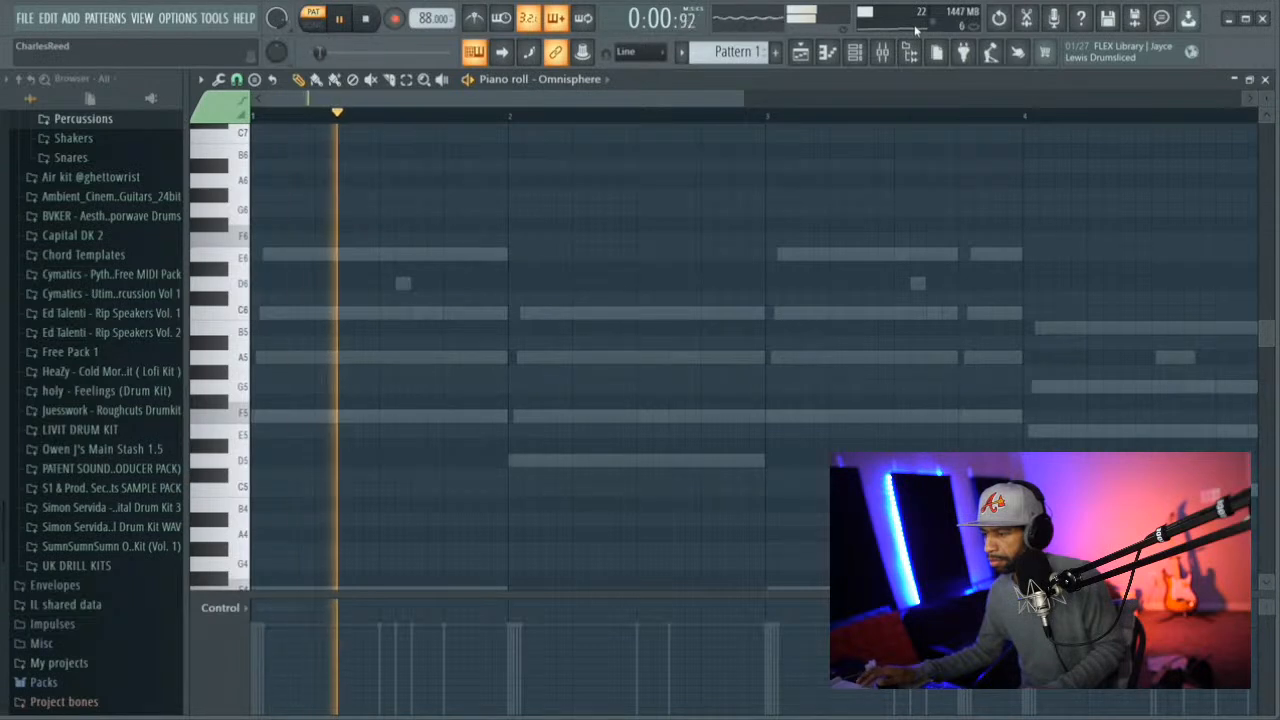
key("space")
key("space")
key("space")
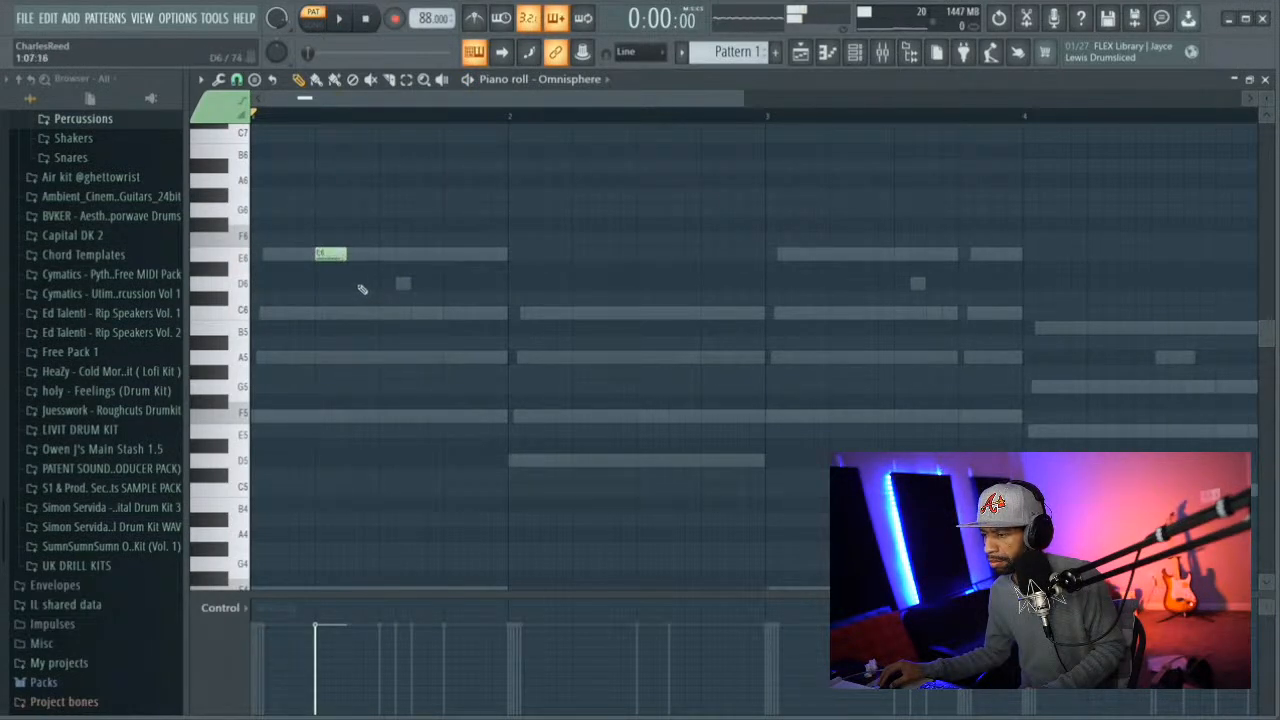
Draw two consecutive two-step notes in bar 1, F6 at step 7 and E6 at step 9, and play them back
left_click(363, 285)
key("space")
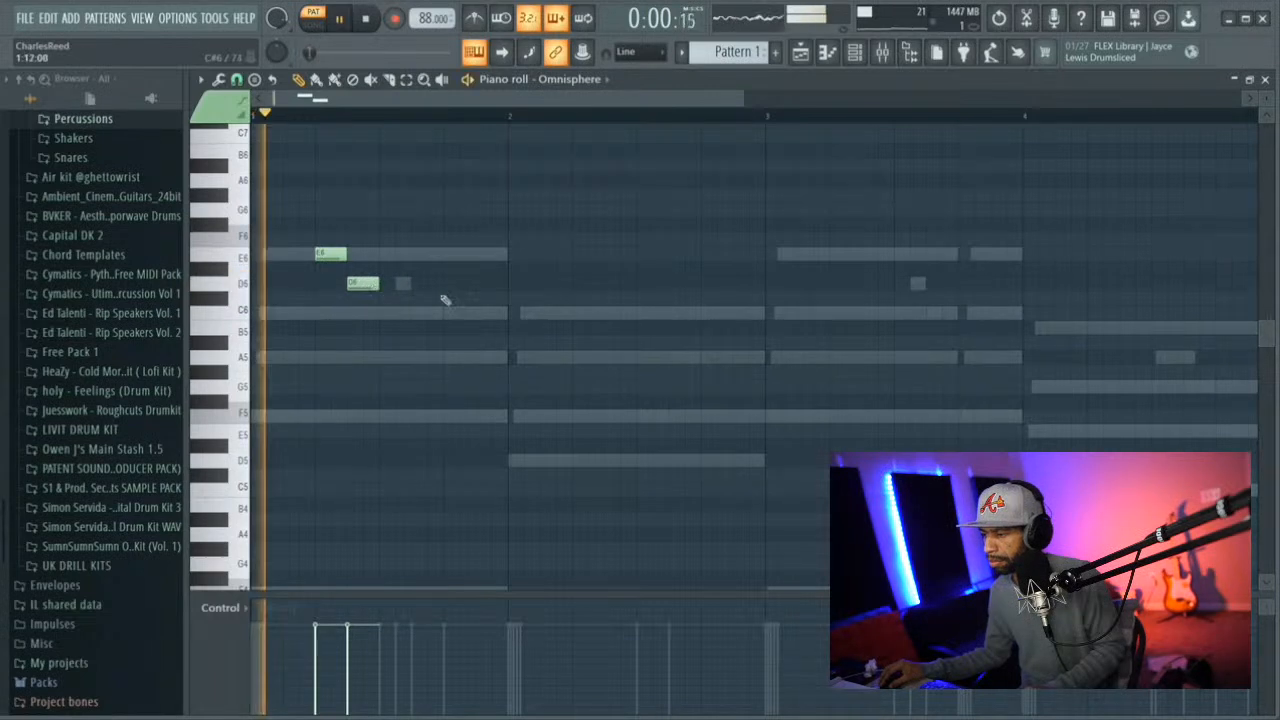
key("space")
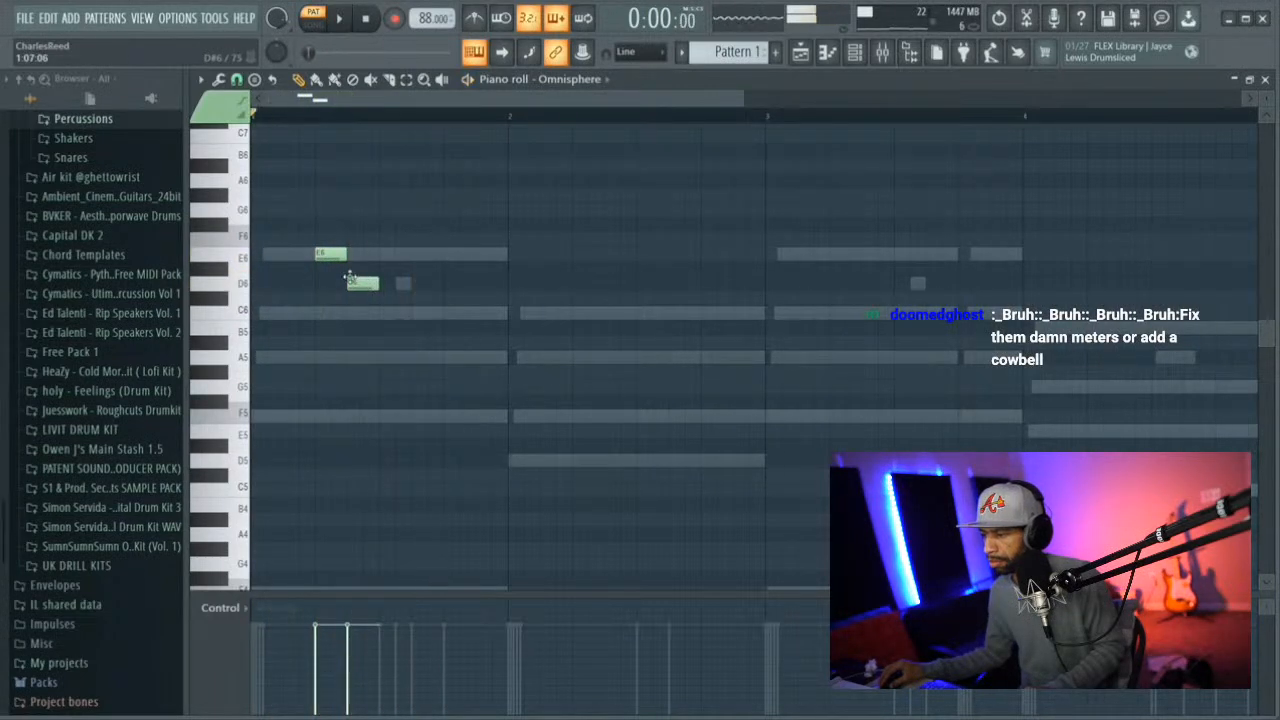
left_click_drag(363, 285, 365, 237)
key("space")
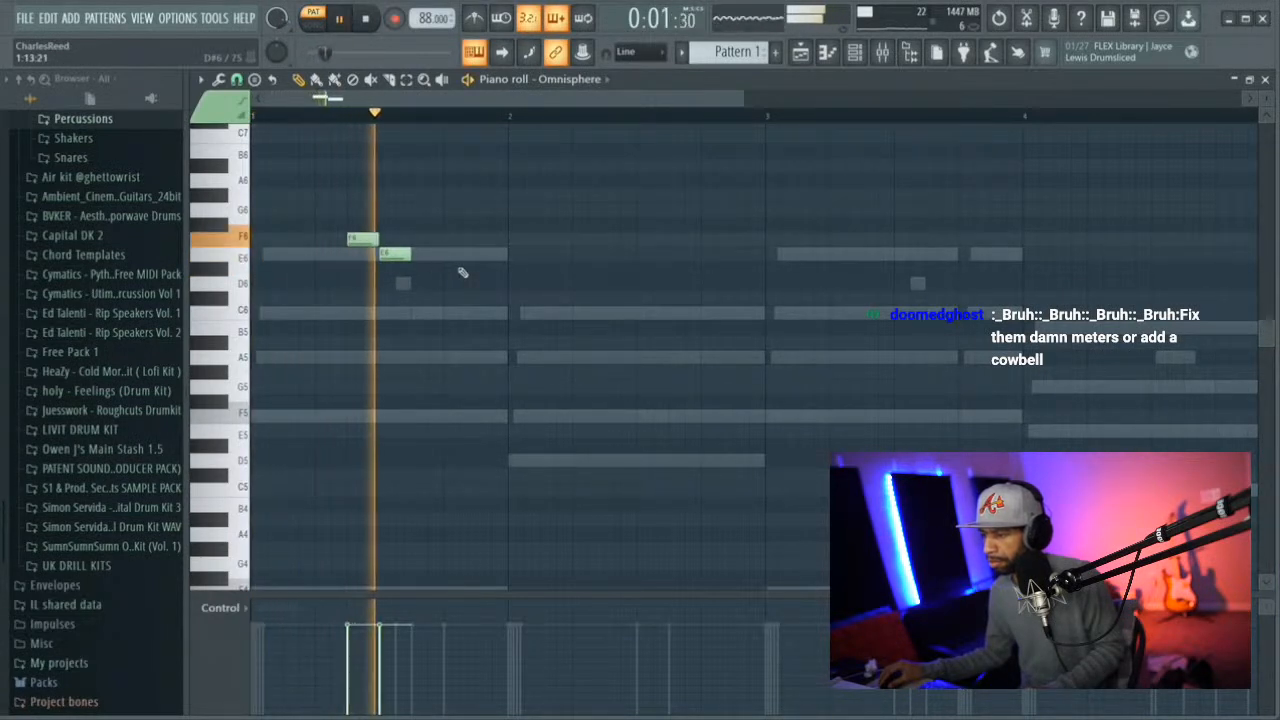
Add a two-step C6 note at the end of bar 1, starting at step 15, and check it in playback
key("space")
left_click(452, 313)
key("space")
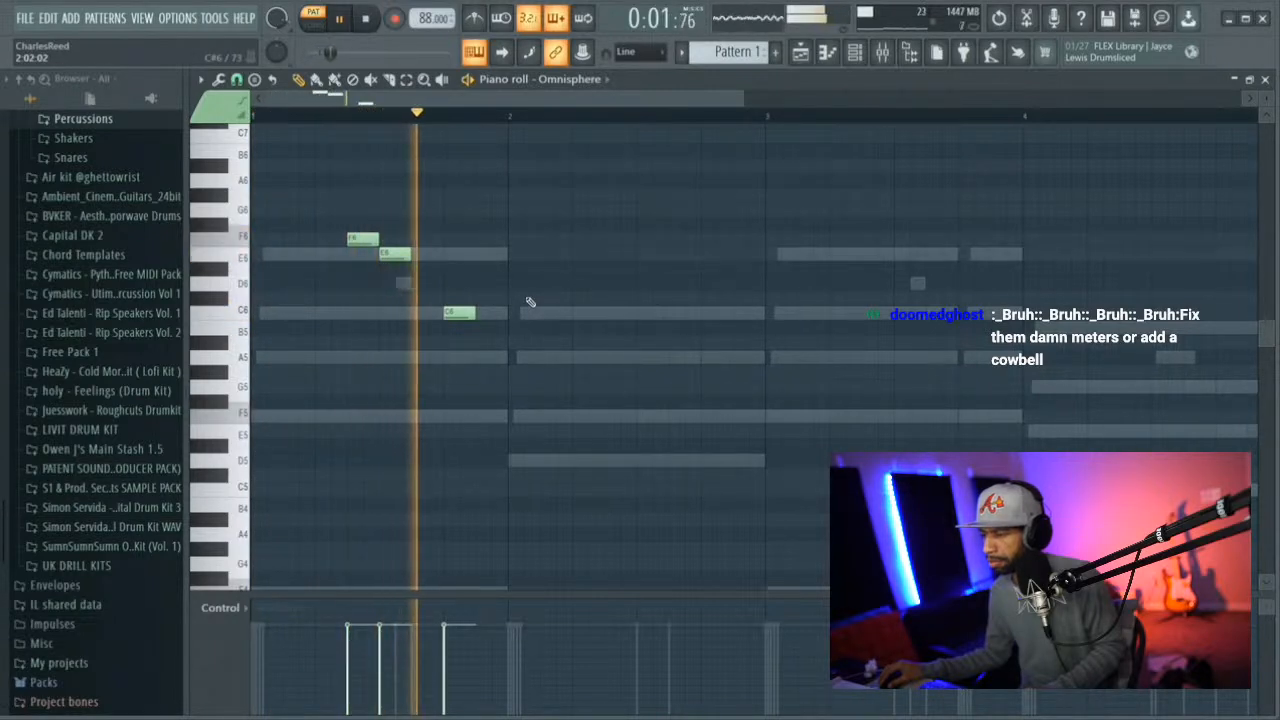
key("space")
left_click_drag(458, 313, 474, 313)
key("space")
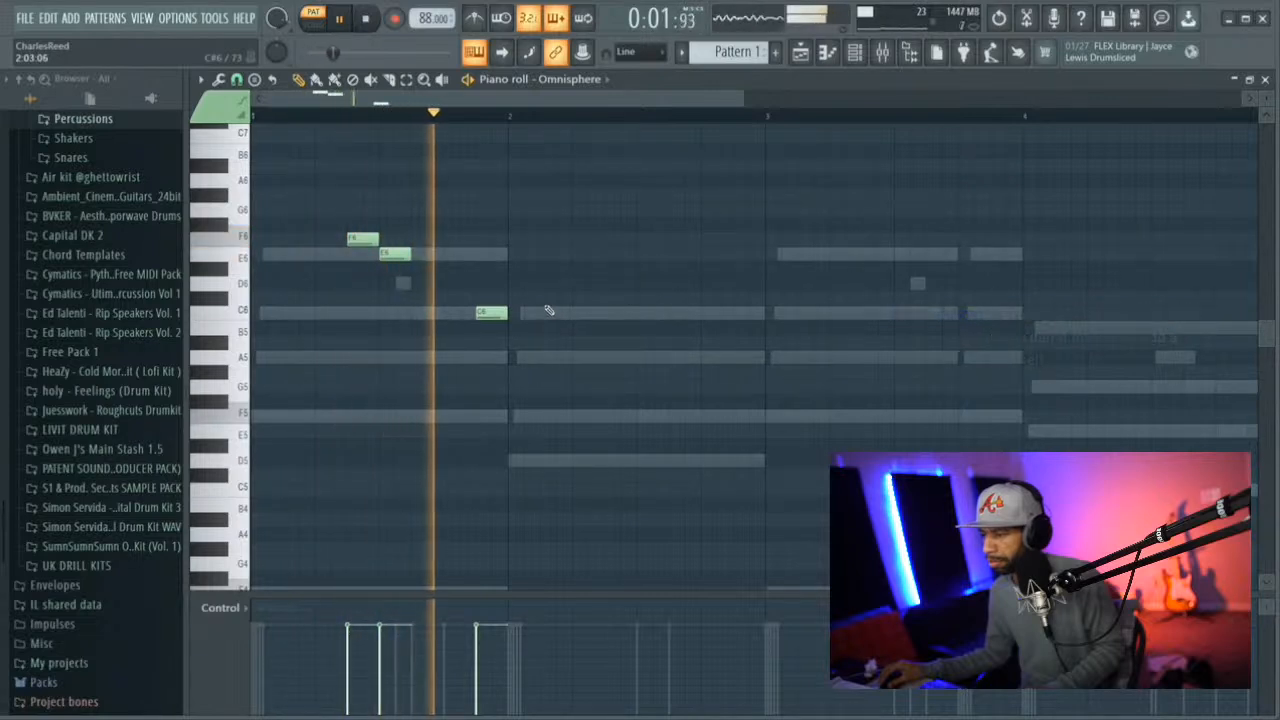
Place two-step melody notes in bar 2, D6 at step 7 and A5 at step 15, checking them in playback
key("space")
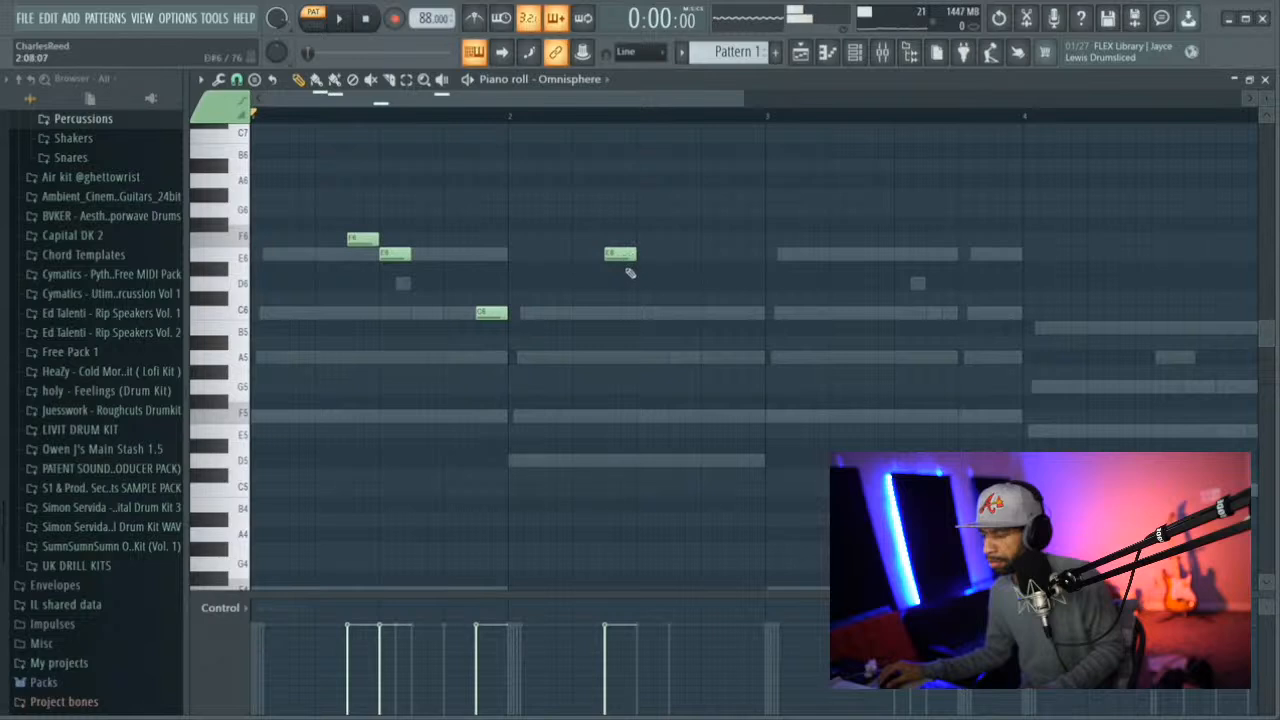
key("space")
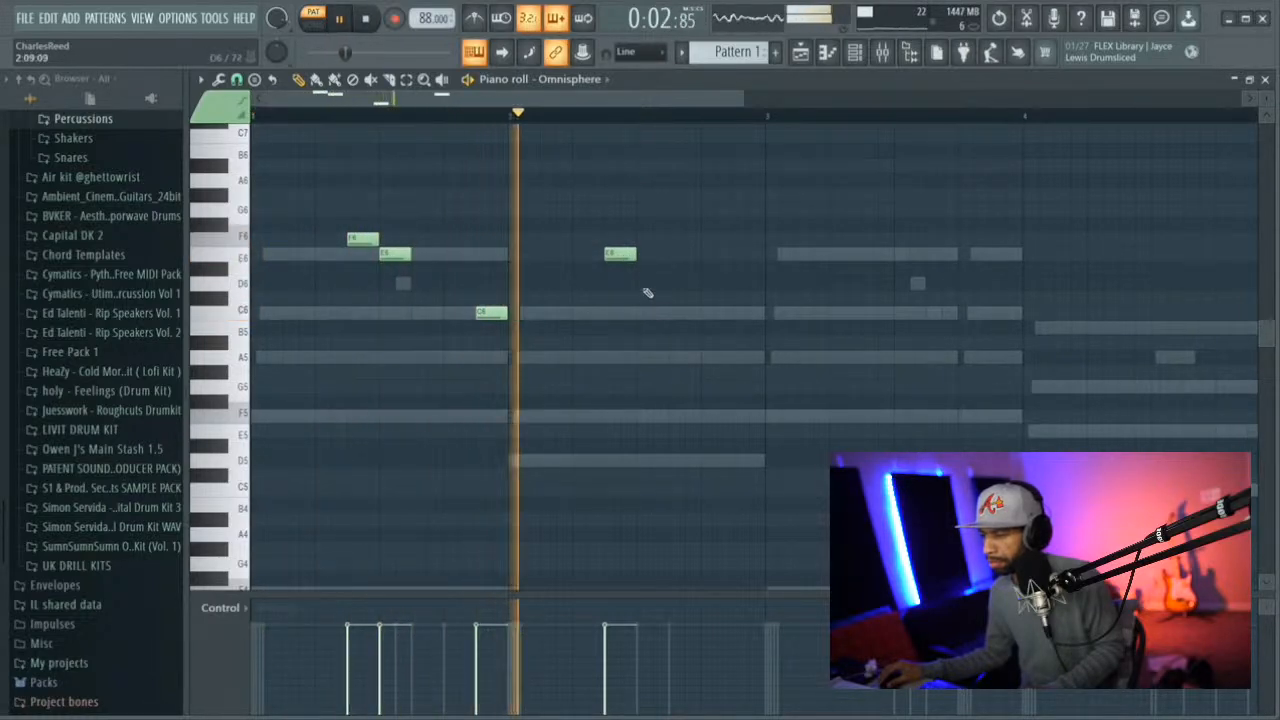
left_click_drag(620, 258, 618, 293)
key("space")
key("space")
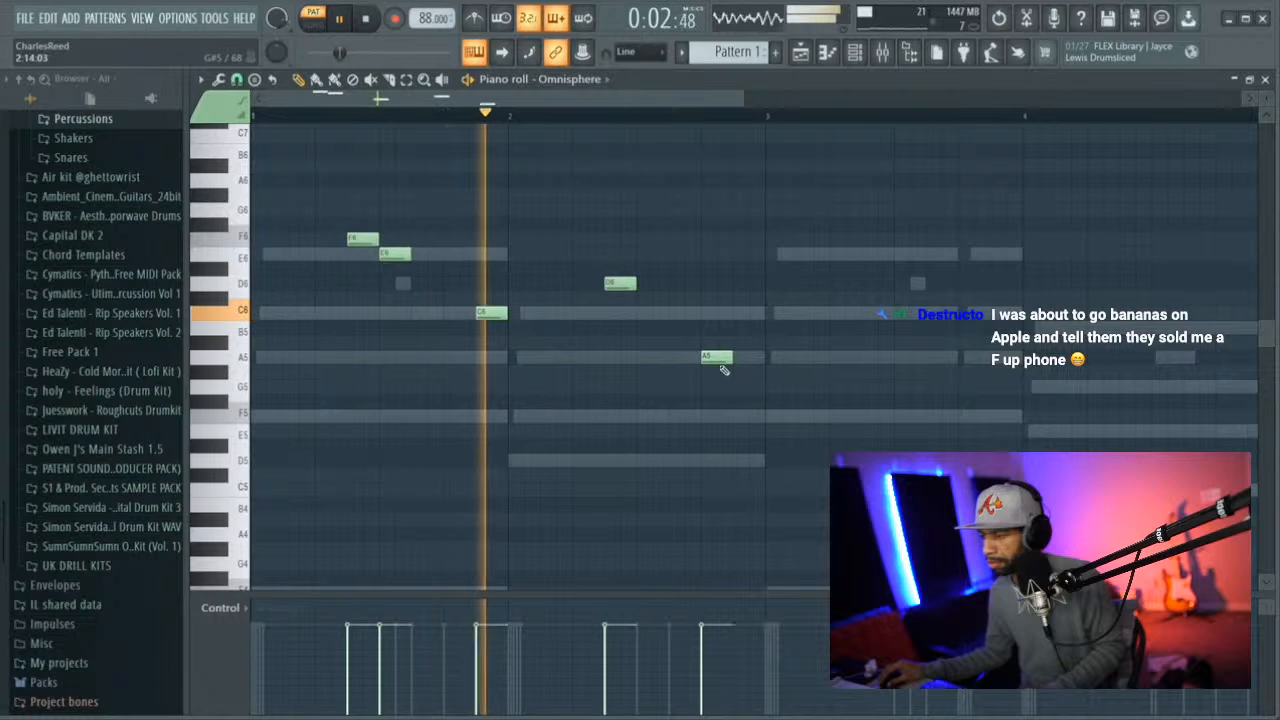
left_click(712, 357)
left_click_drag(712, 357, 752, 355)
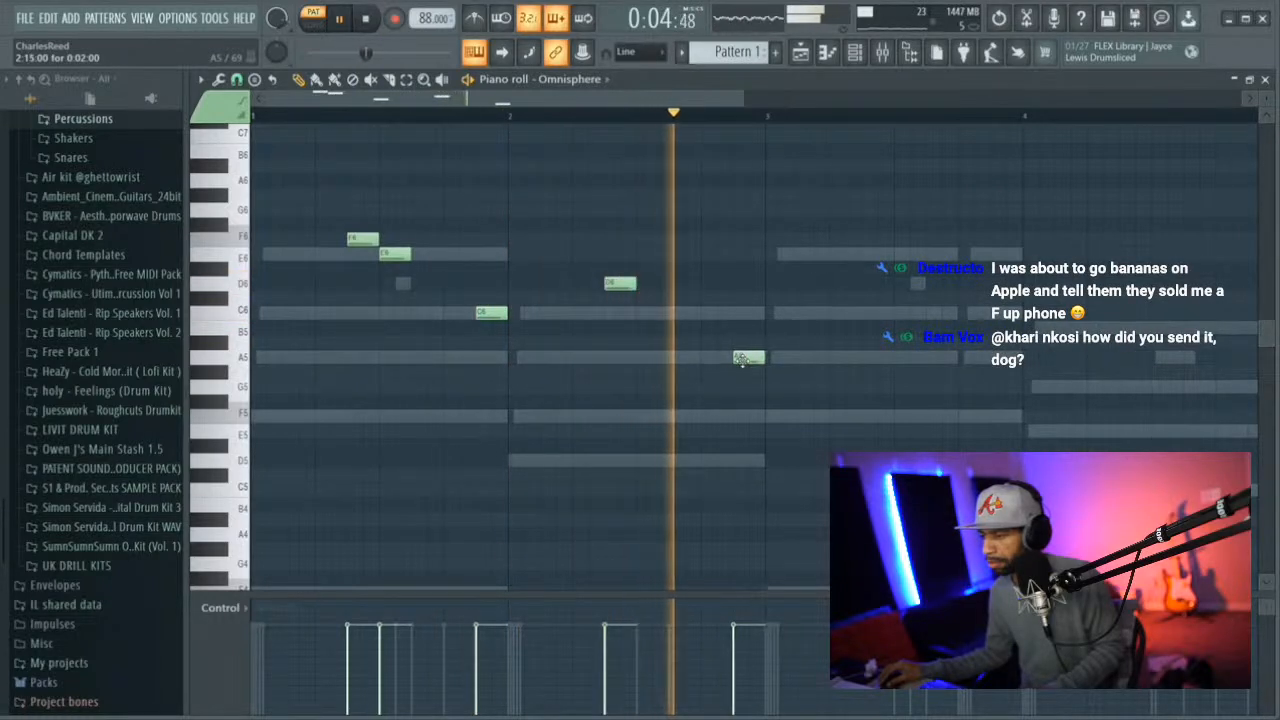
Repeat the bar 1 melody in bar 3 with F6, E6 and C6 notes at steps 7, 9 and 15
key("space")
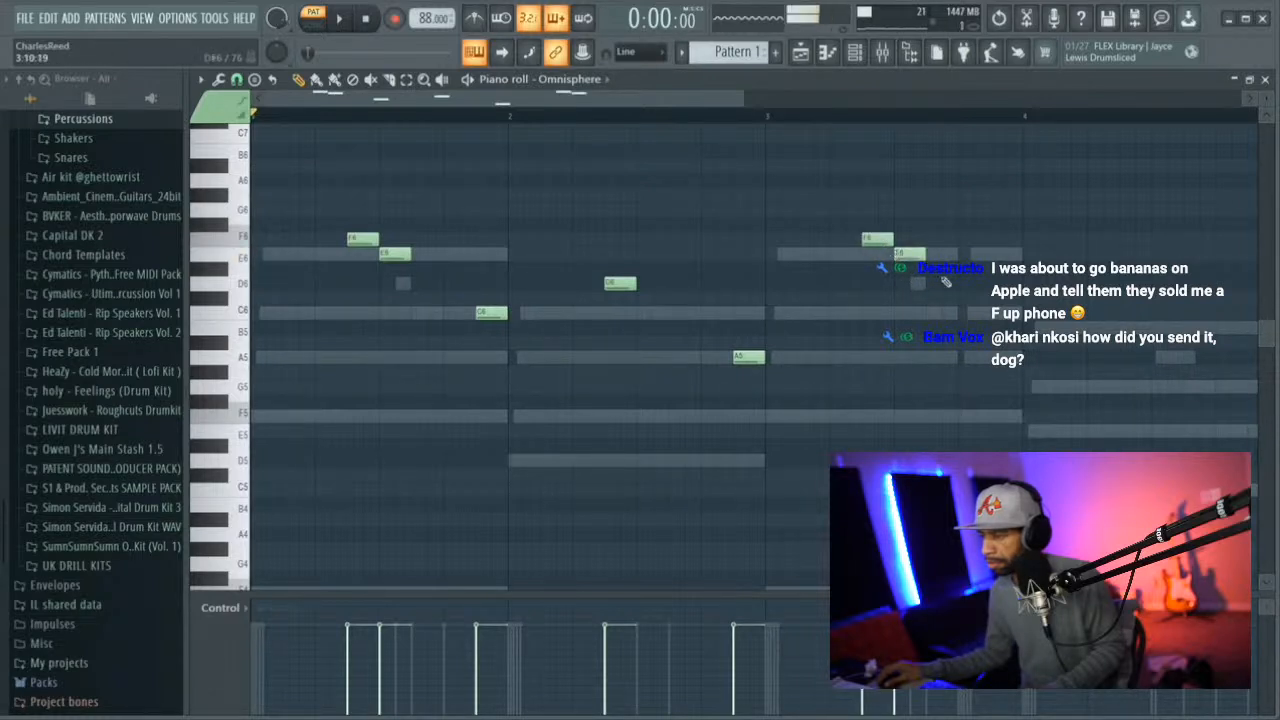
key("space")
left_click_drag(589, 102, 734, 121)
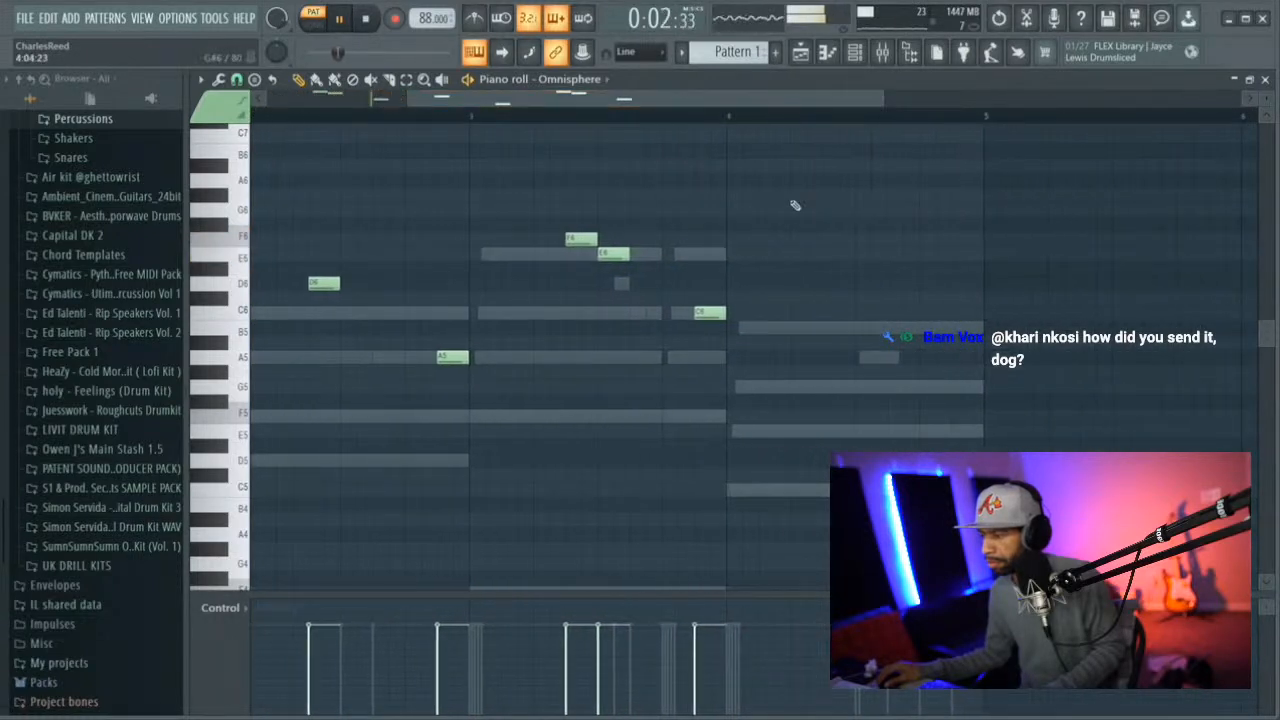
Write the bar 4 melody with two-step notes D6, G5, E5 and G5 at steps 7, 11, 13 and 15
left_click(852, 298)
left_click_drag(854, 299, 837, 313)
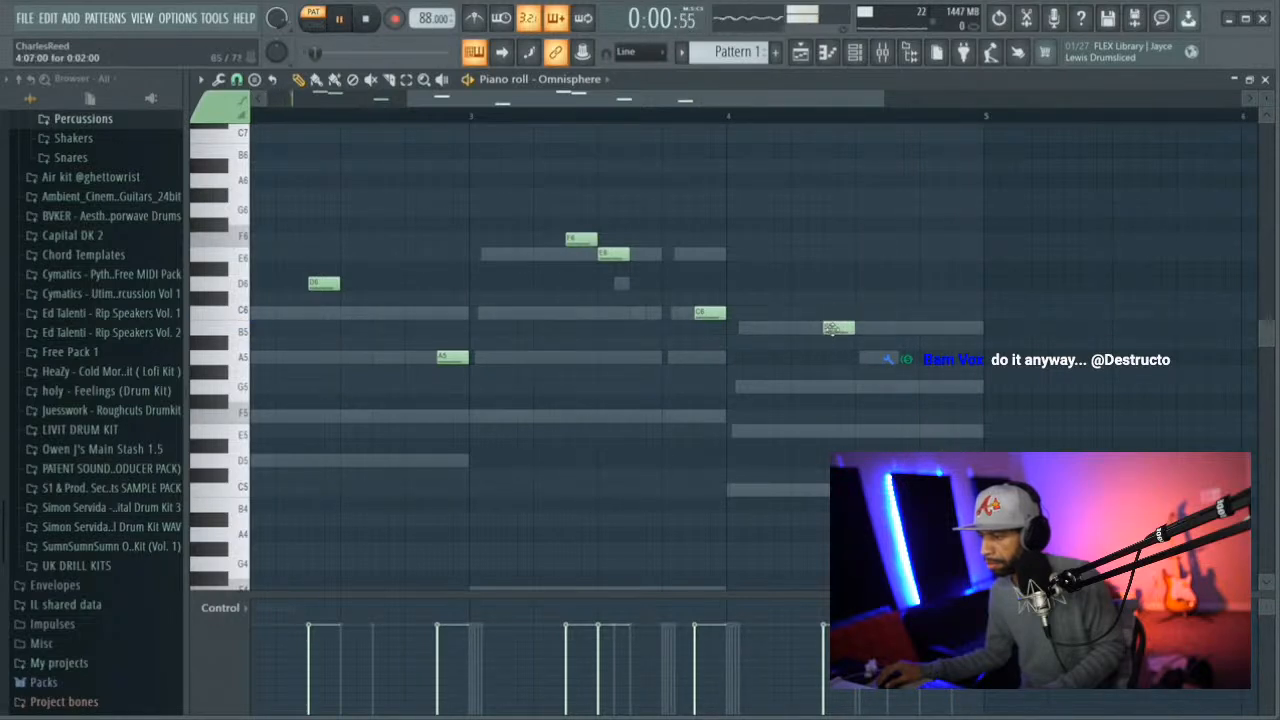
left_click(867, 389)
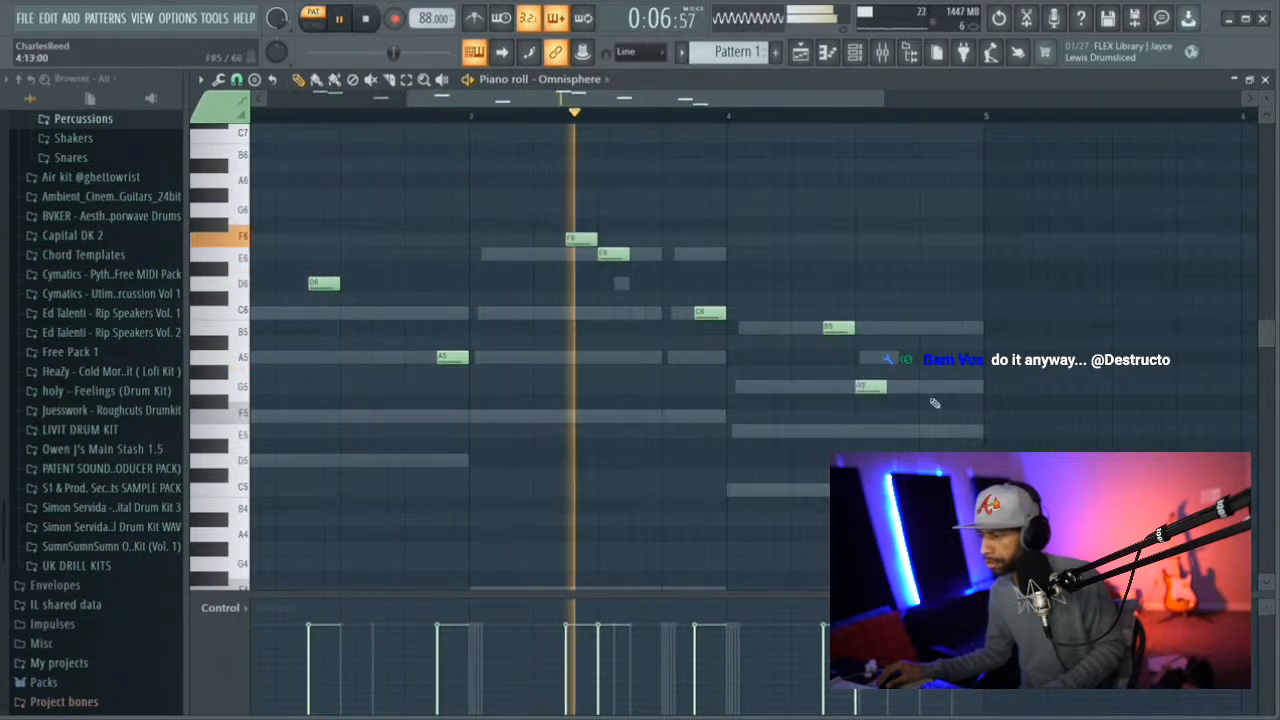
right_click(874, 389)
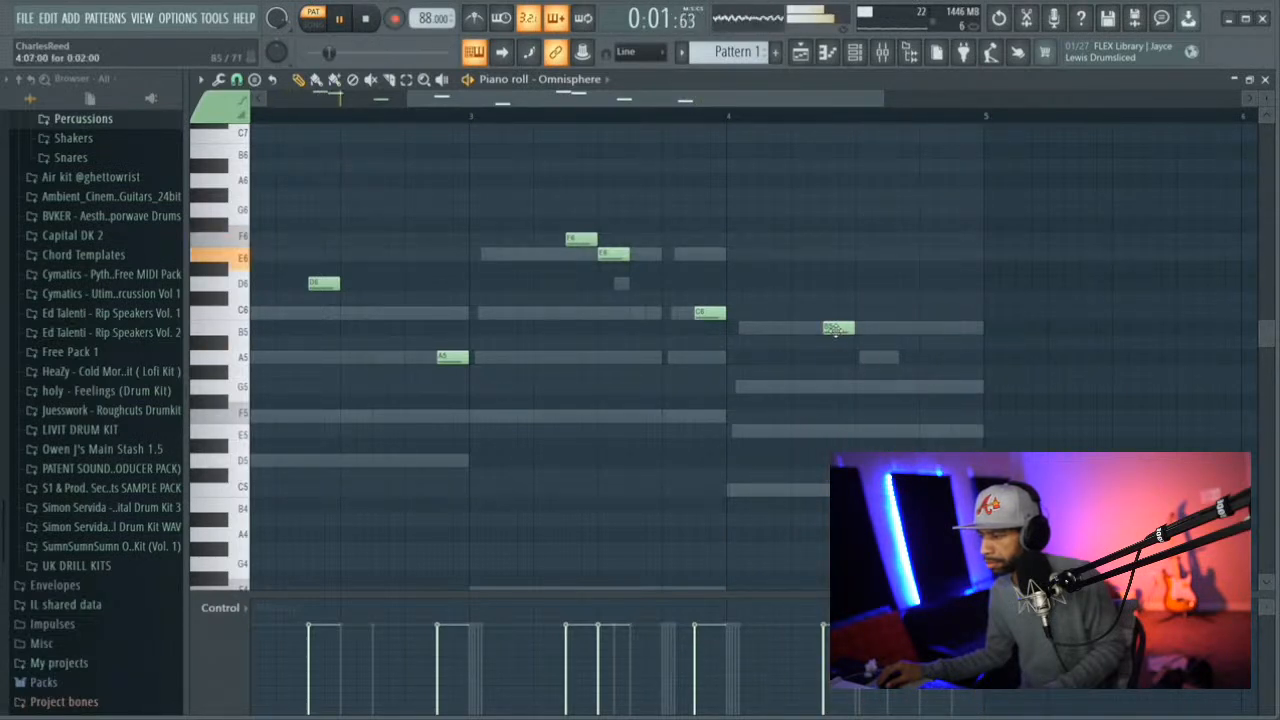
left_click_drag(833, 322, 831, 282)
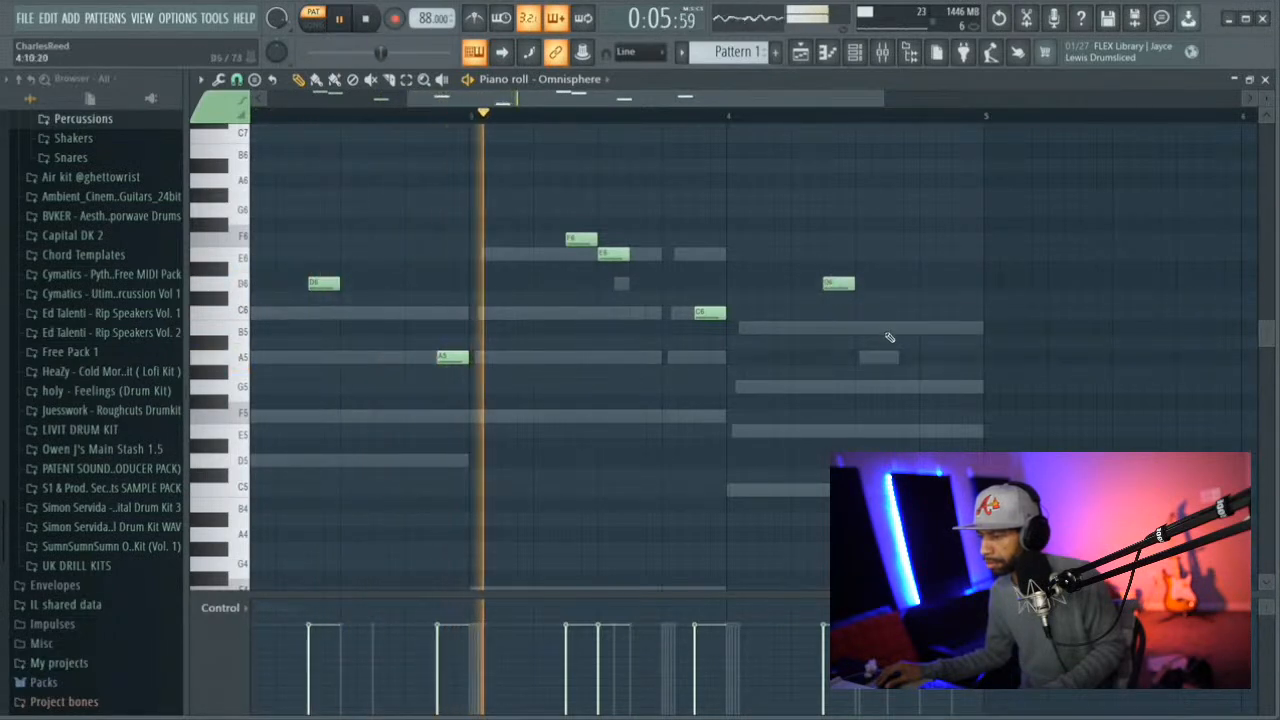
left_click(908, 387)
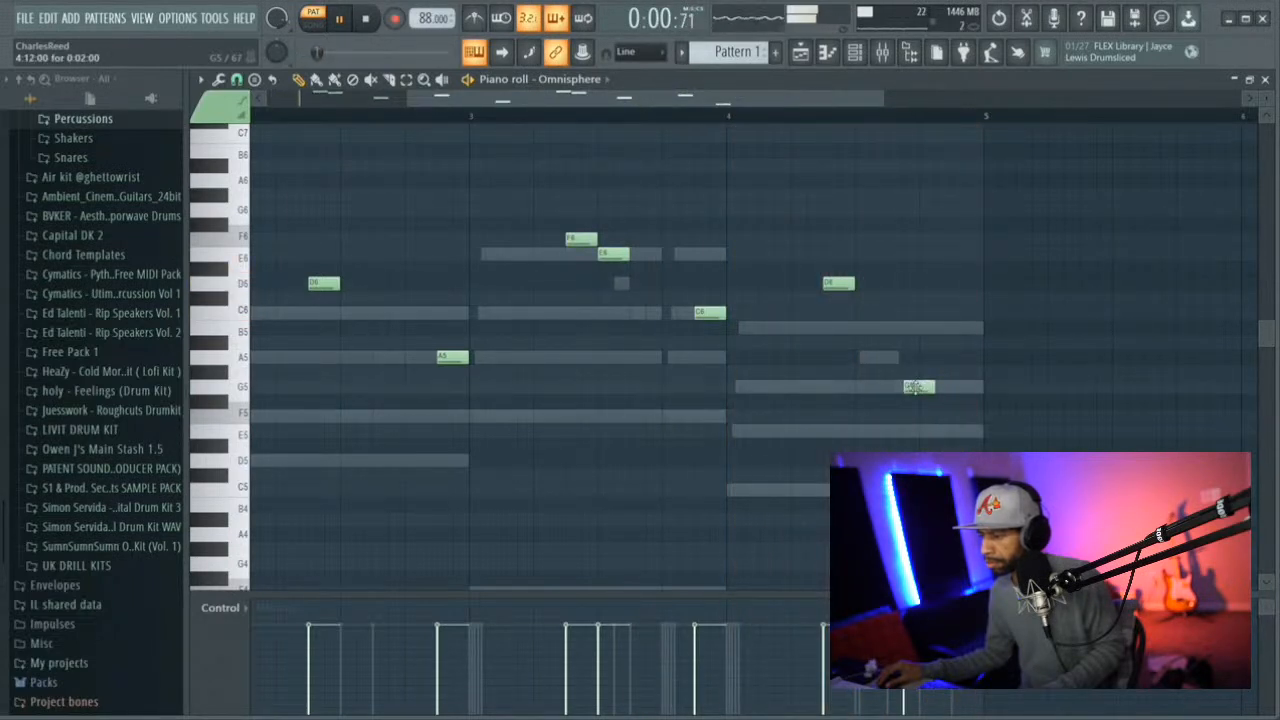
left_click(958, 387)
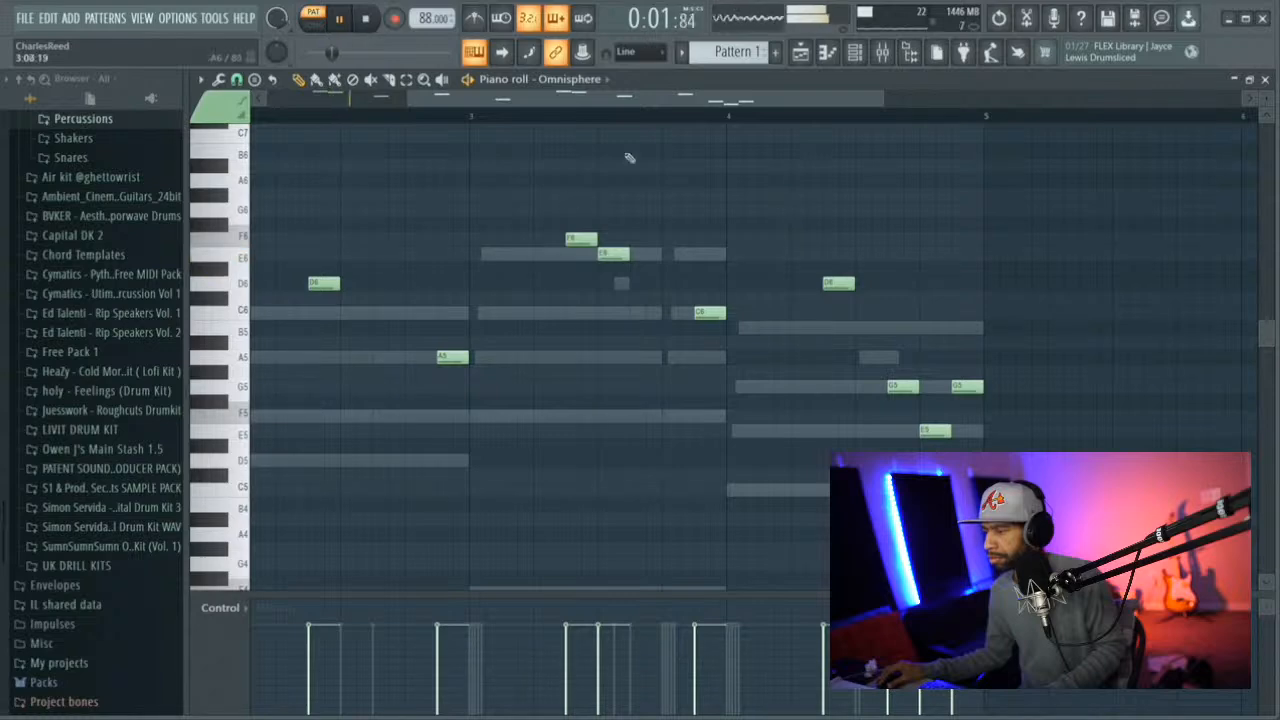
Lower the first Omnisphere track's mixer level to sit between the Omnisphere #2 and LOVE-FI LITE faders
left_click(882, 52)
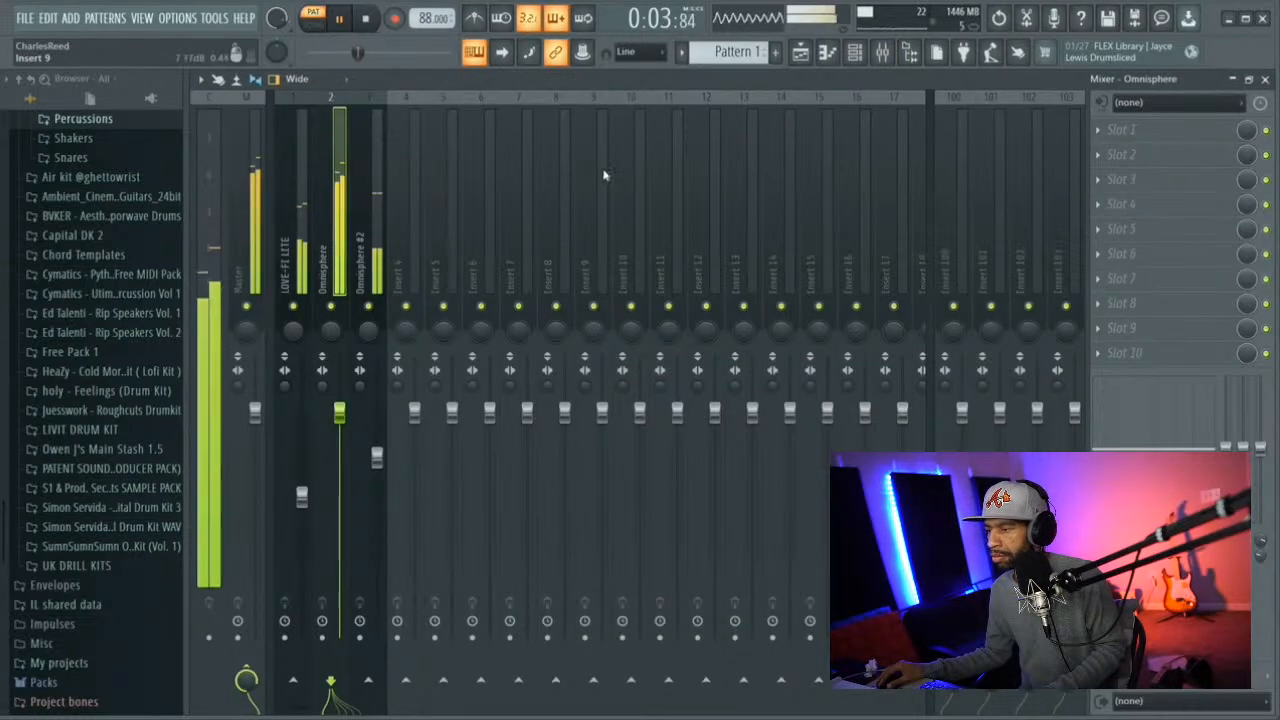
left_click_drag(339, 412, 341, 467)
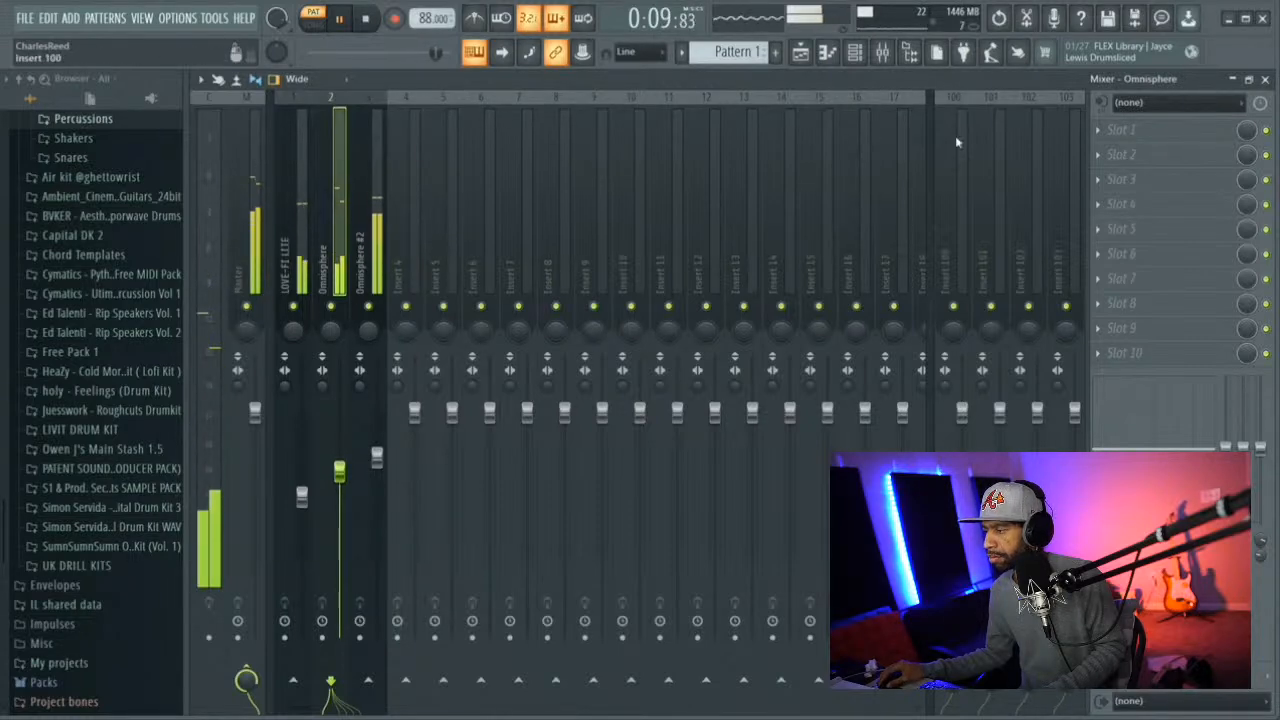
left_click(1099, 131)
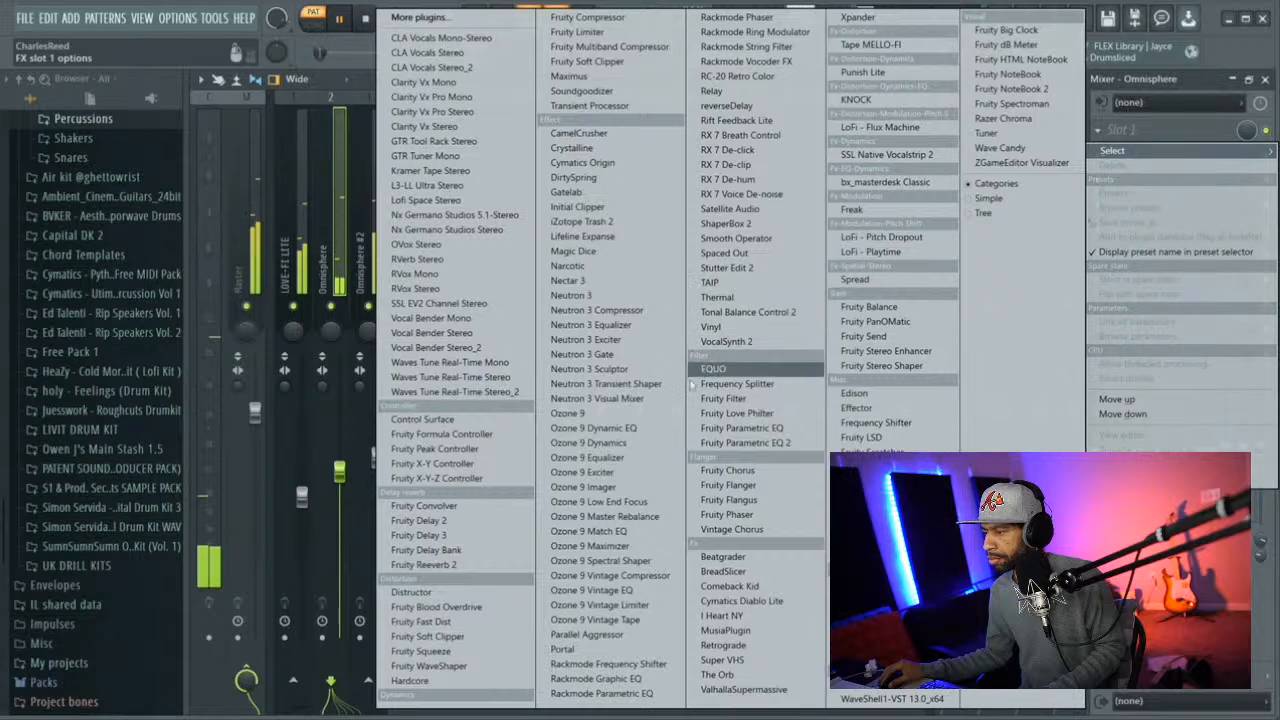
left_click(29, 20)
Save the project in the Fl Studio Files folder as "137th Stream Beat 1" and stop playback
left_click(29, 20)
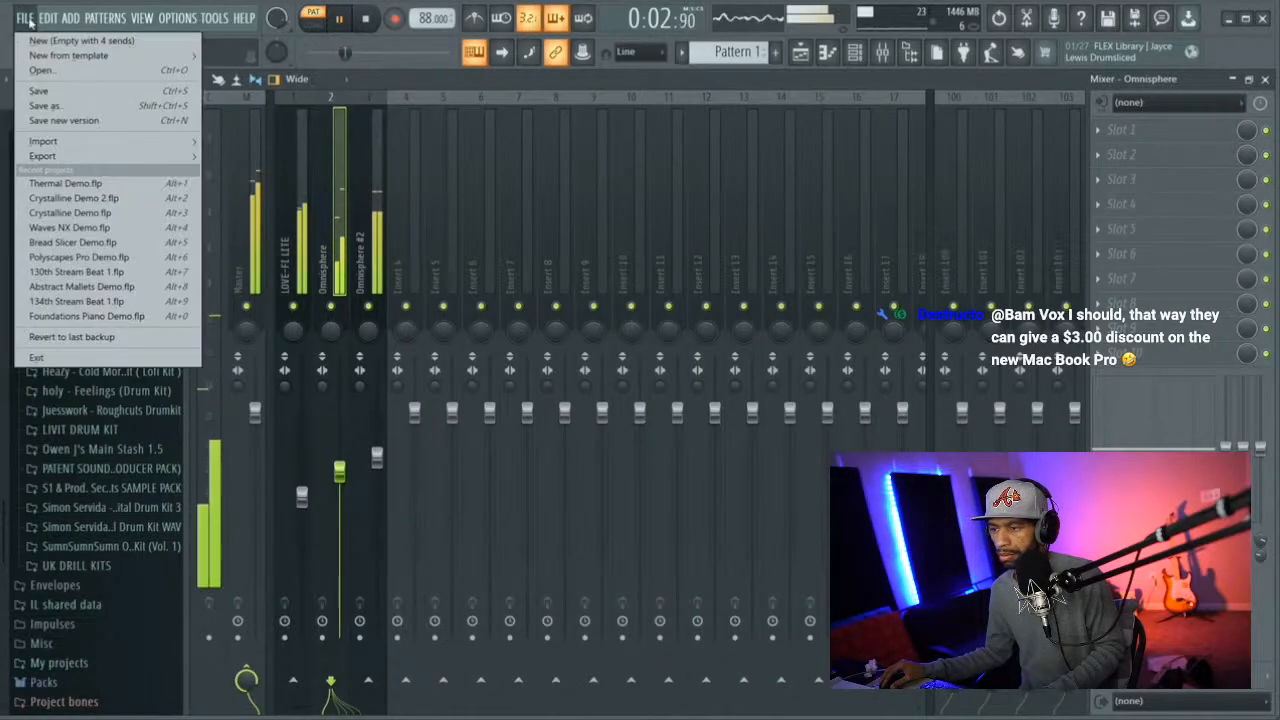
left_click(46, 106)
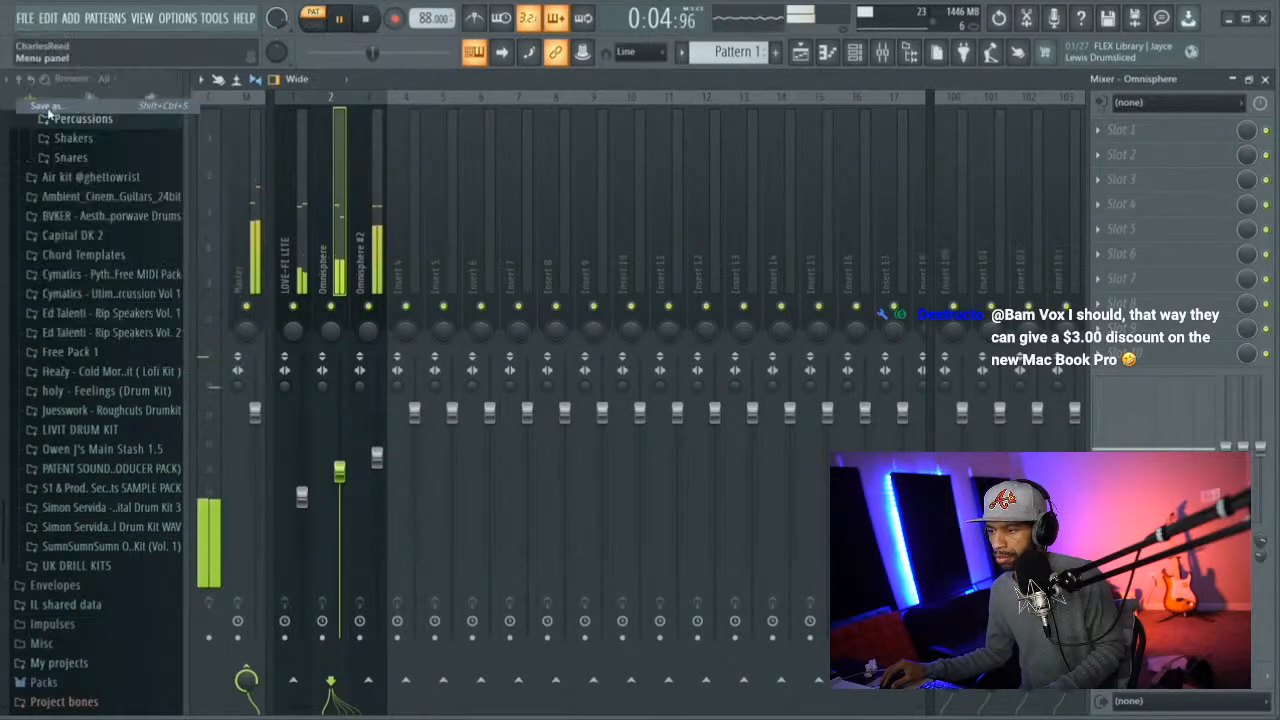
type("137th Stream Beat 1")
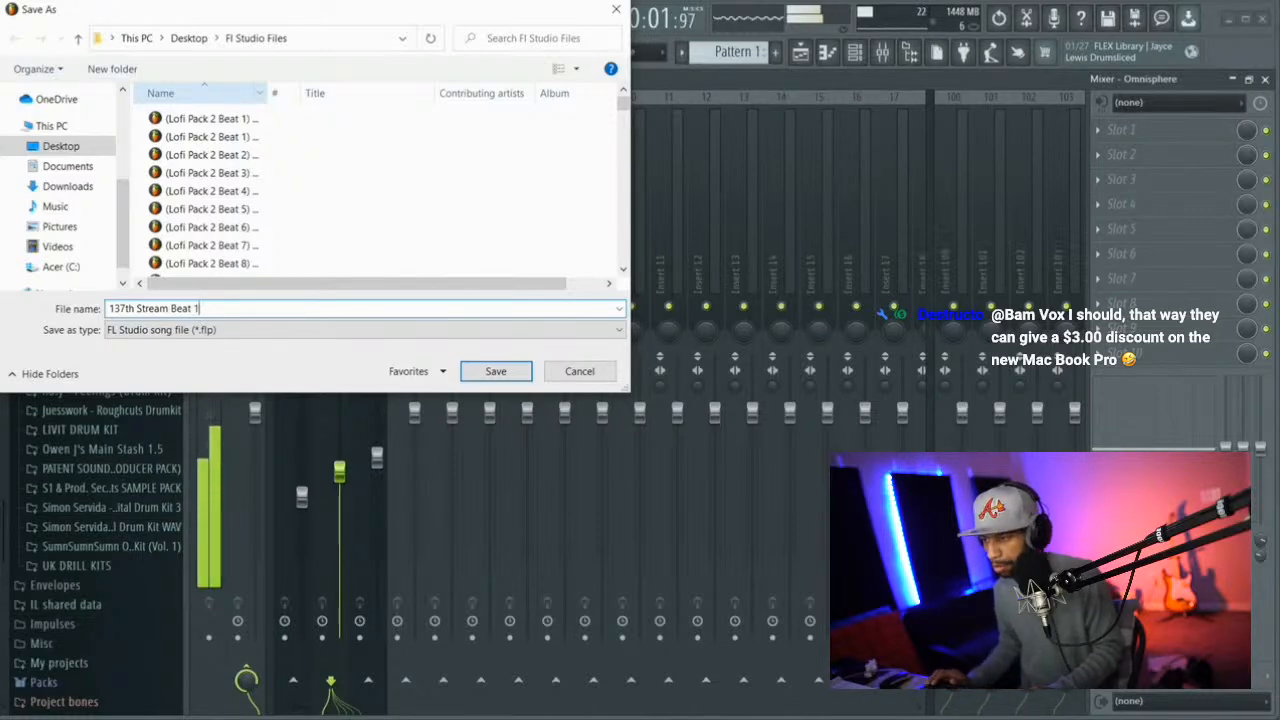
key("Return")
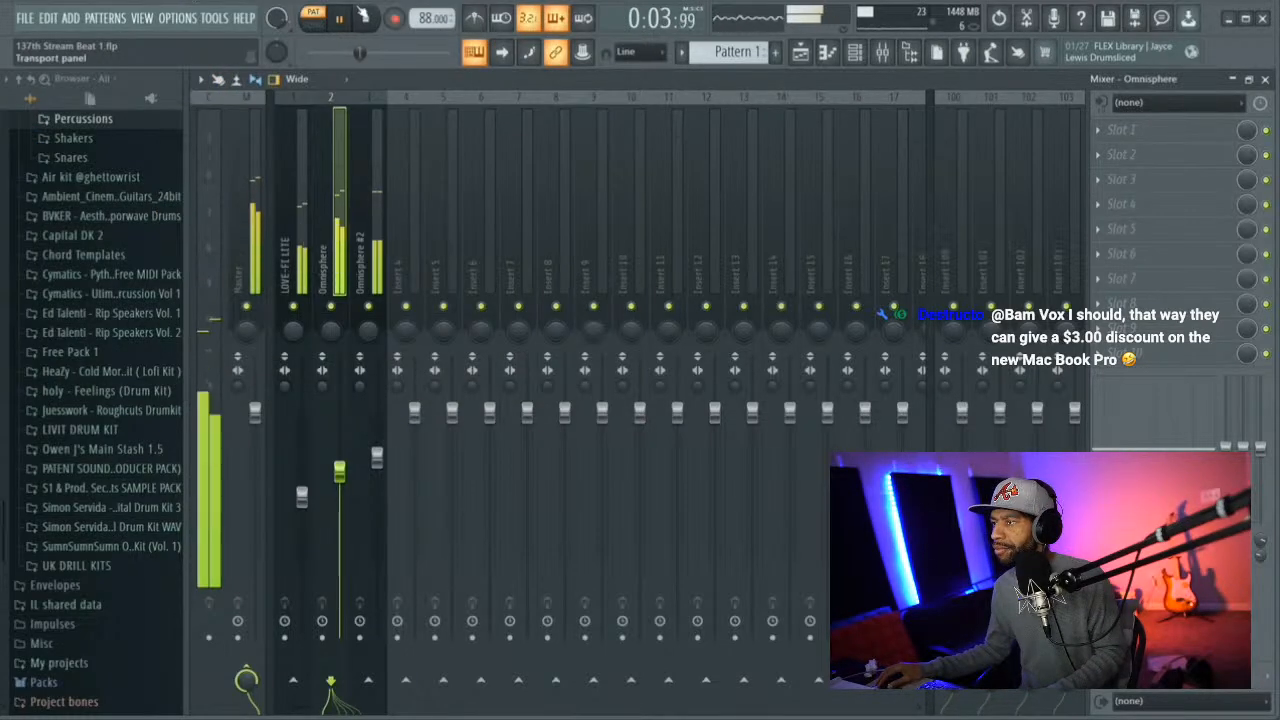
left_click(367, 20)
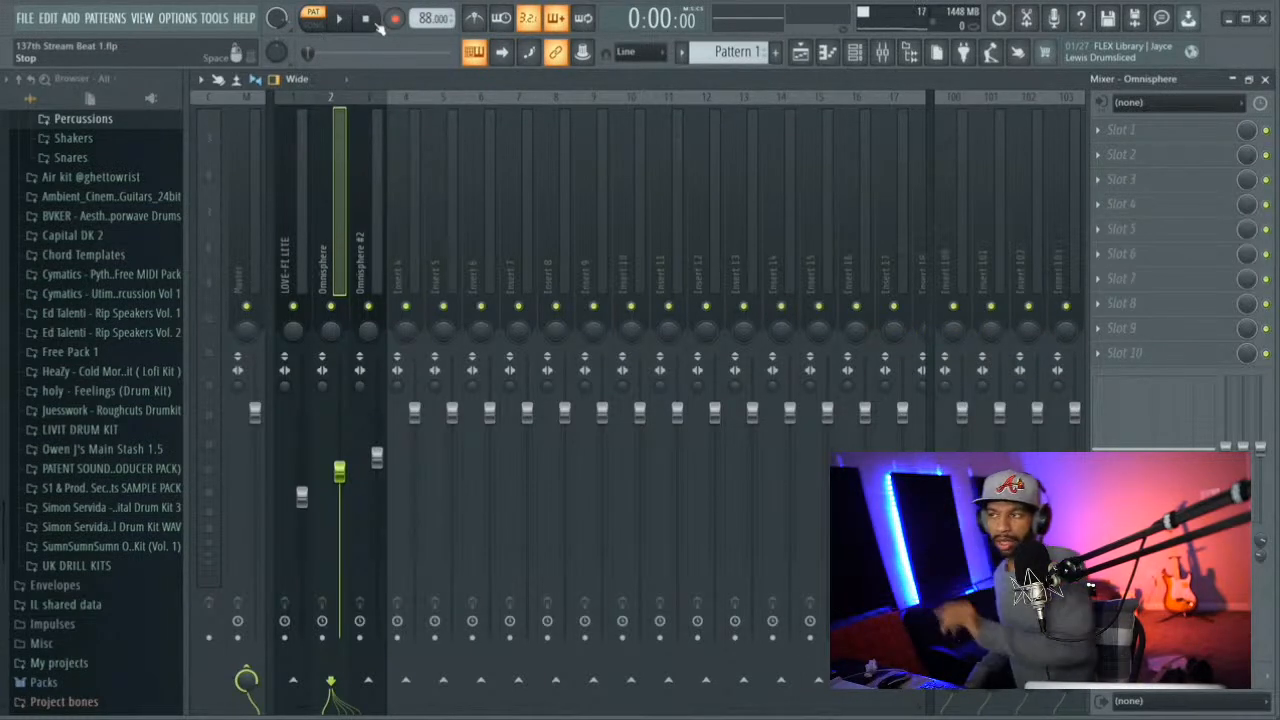
Play the pattern back twice to check the mix for distortion
key("space")
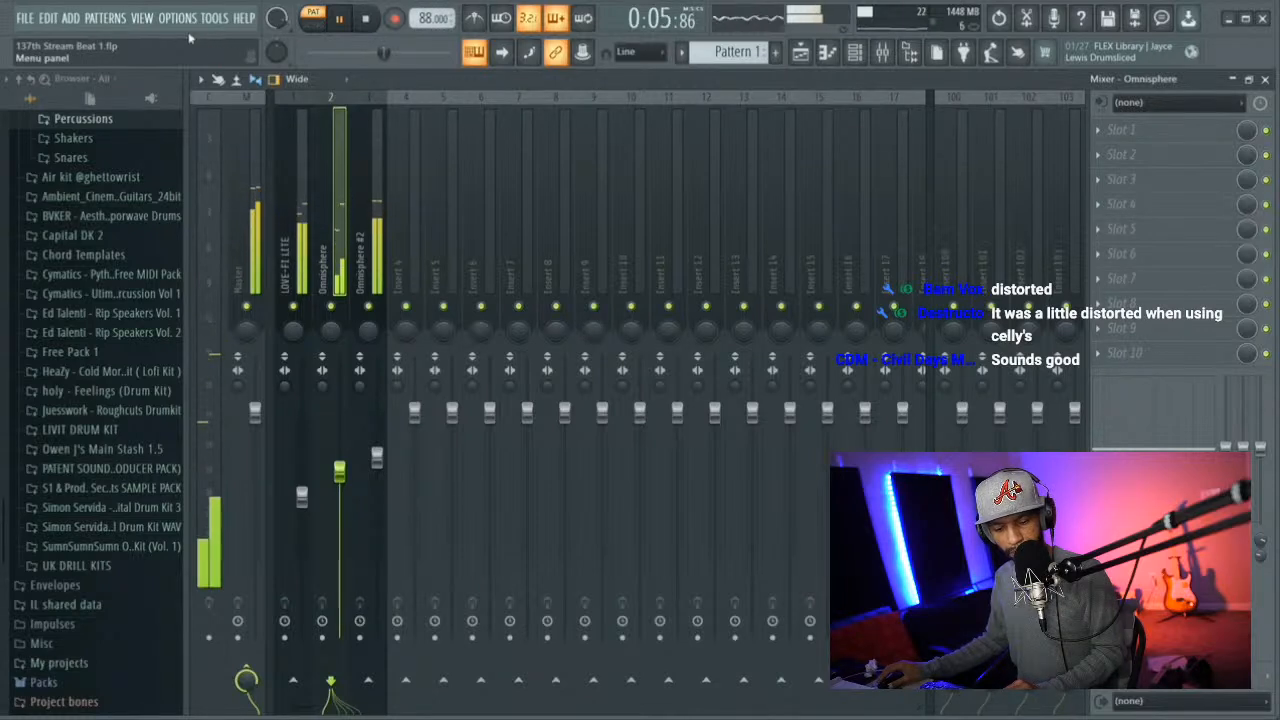
key("space")
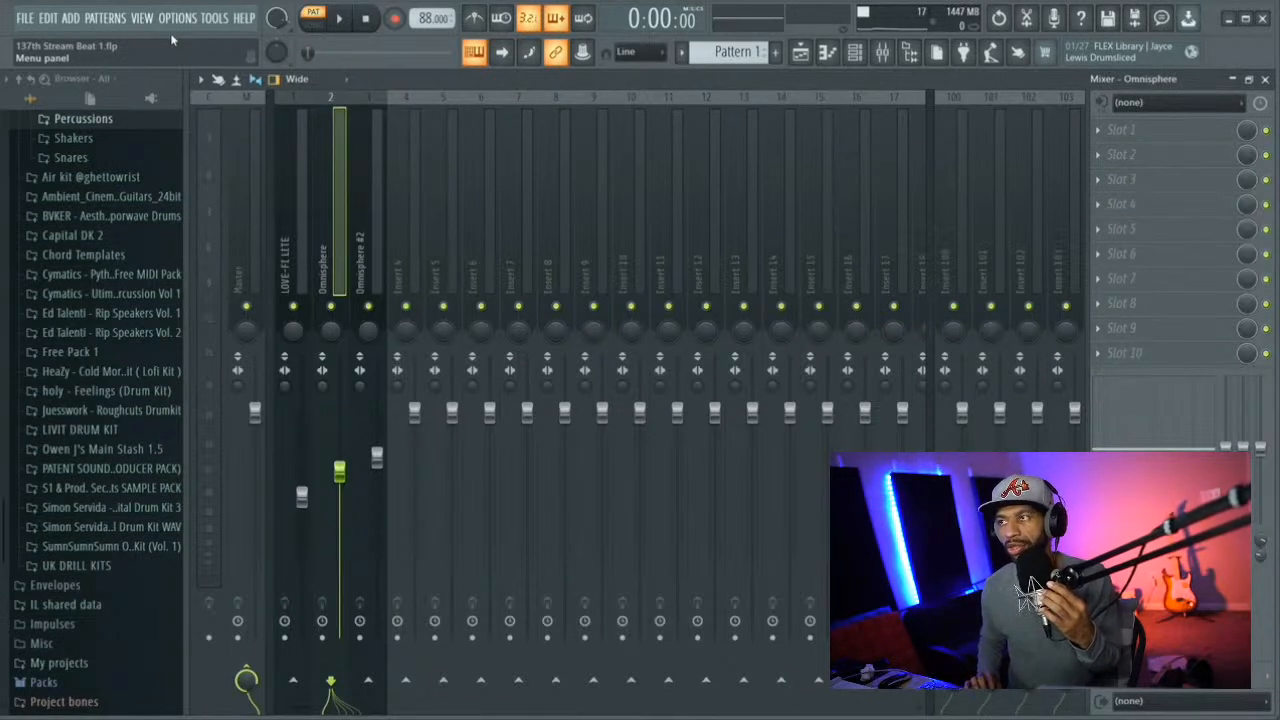
key("space")
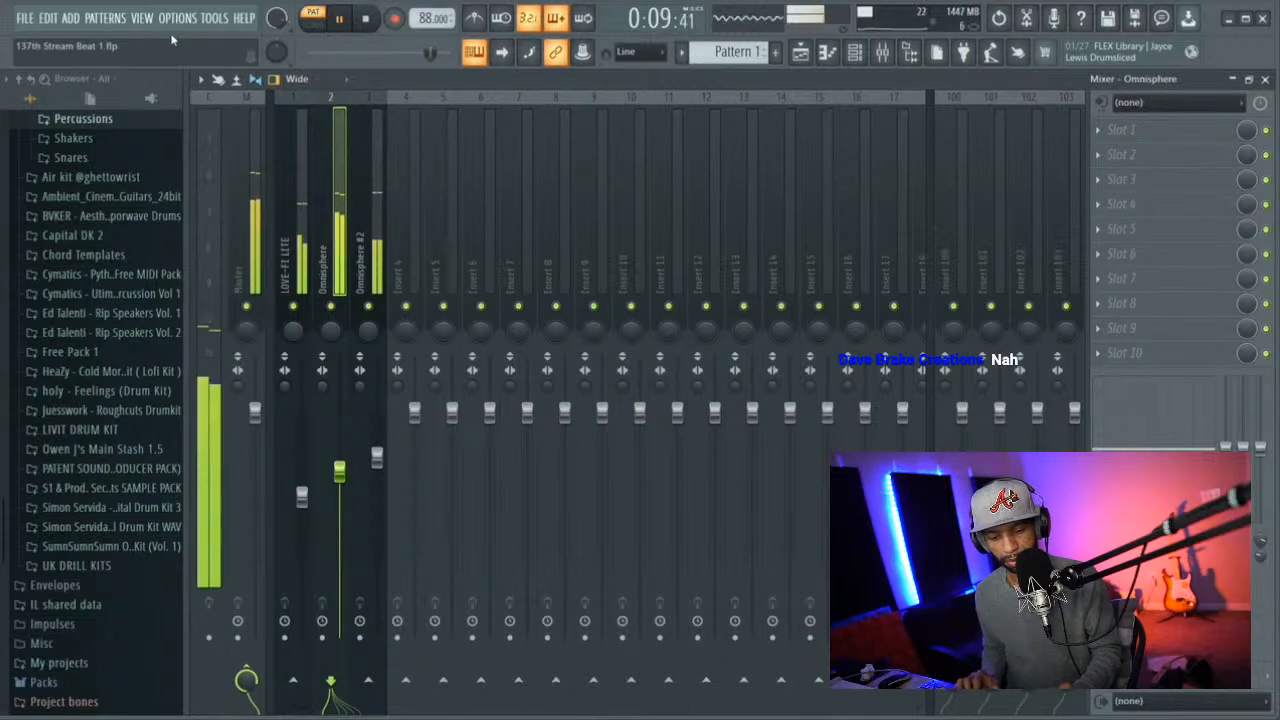
key("space")
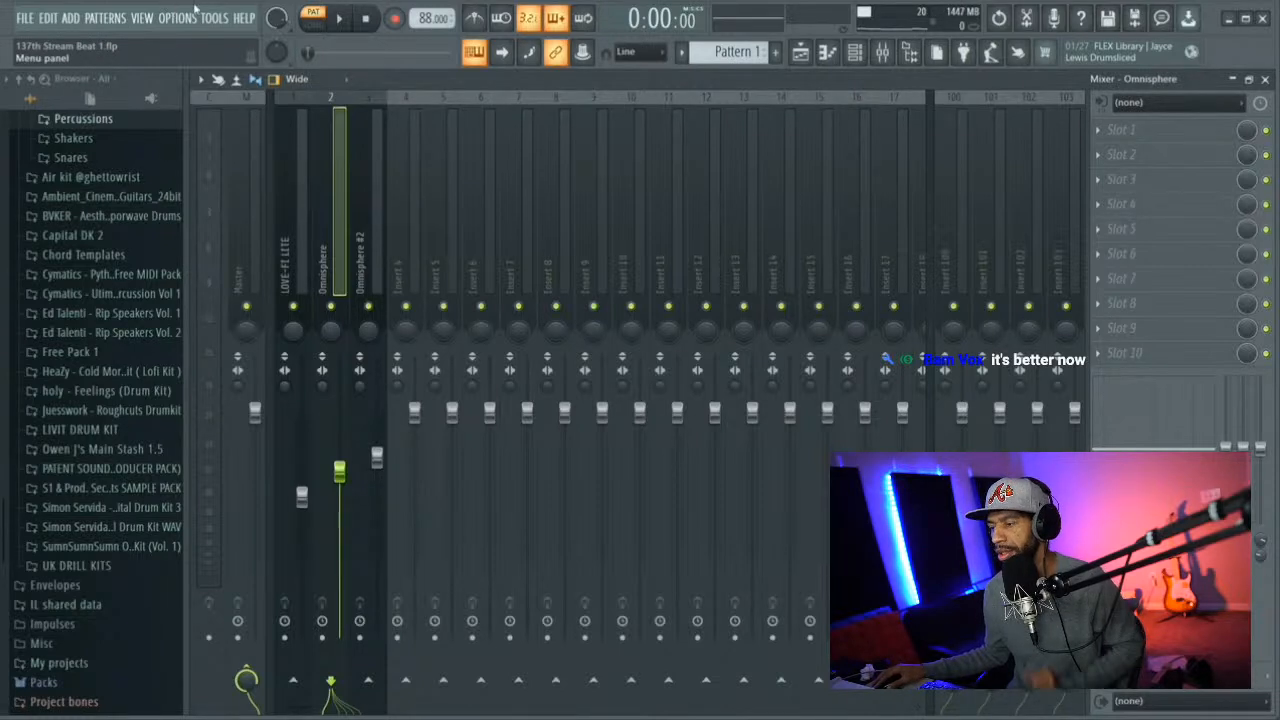
Save the current project under its existing name
left_click(33, 19)
left_click(33, 19)
left_click(33, 19)
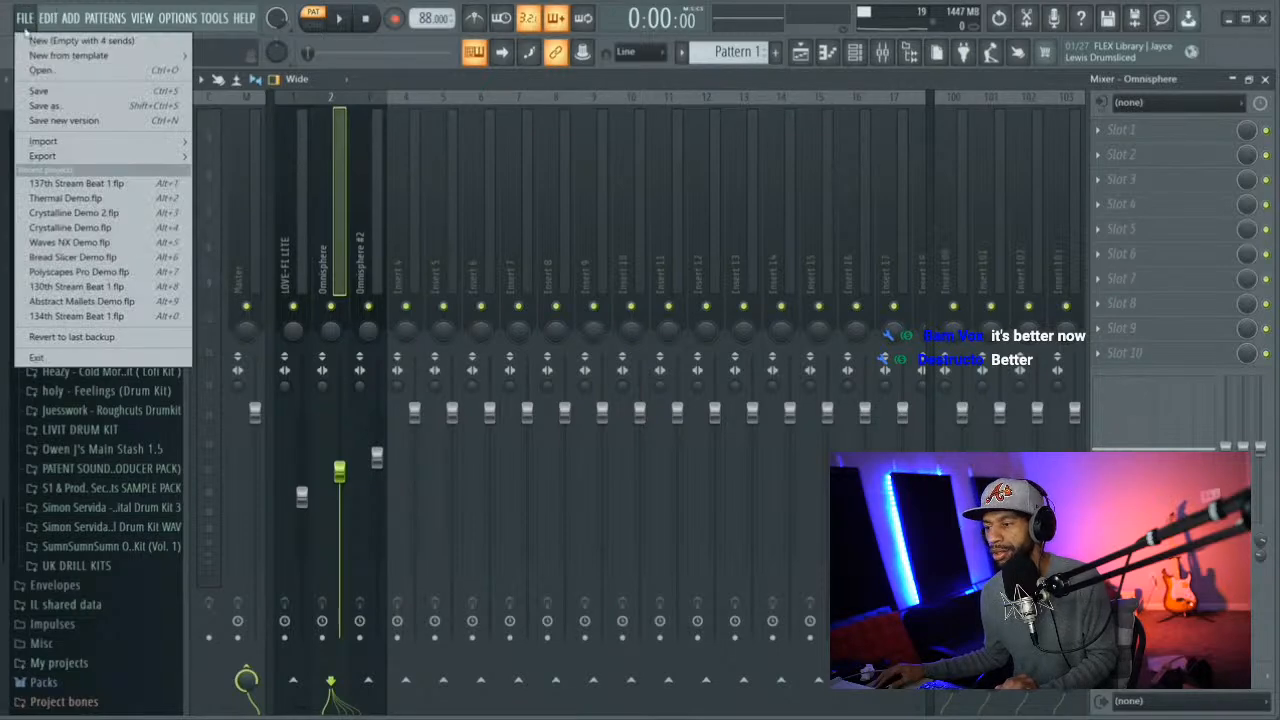
left_click(38, 91)
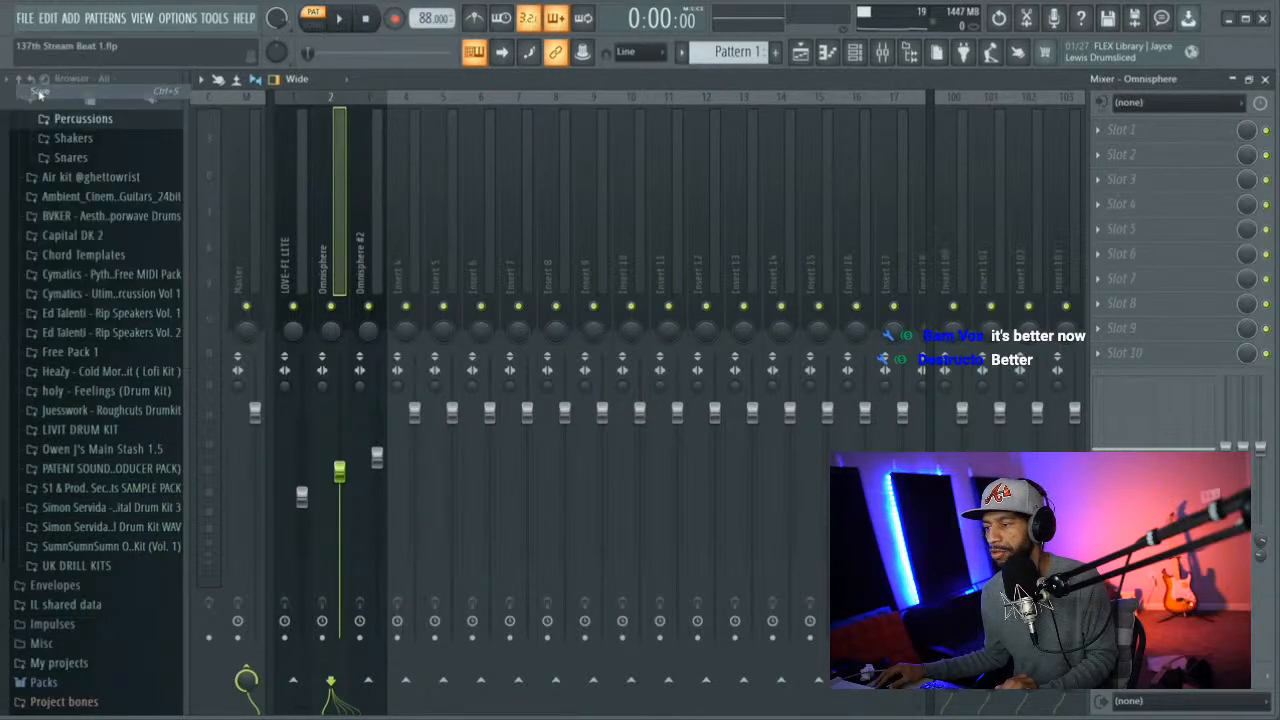
Add a Pigments instrument channel and move its window up so the whole synth is in view
left_click(70, 18)
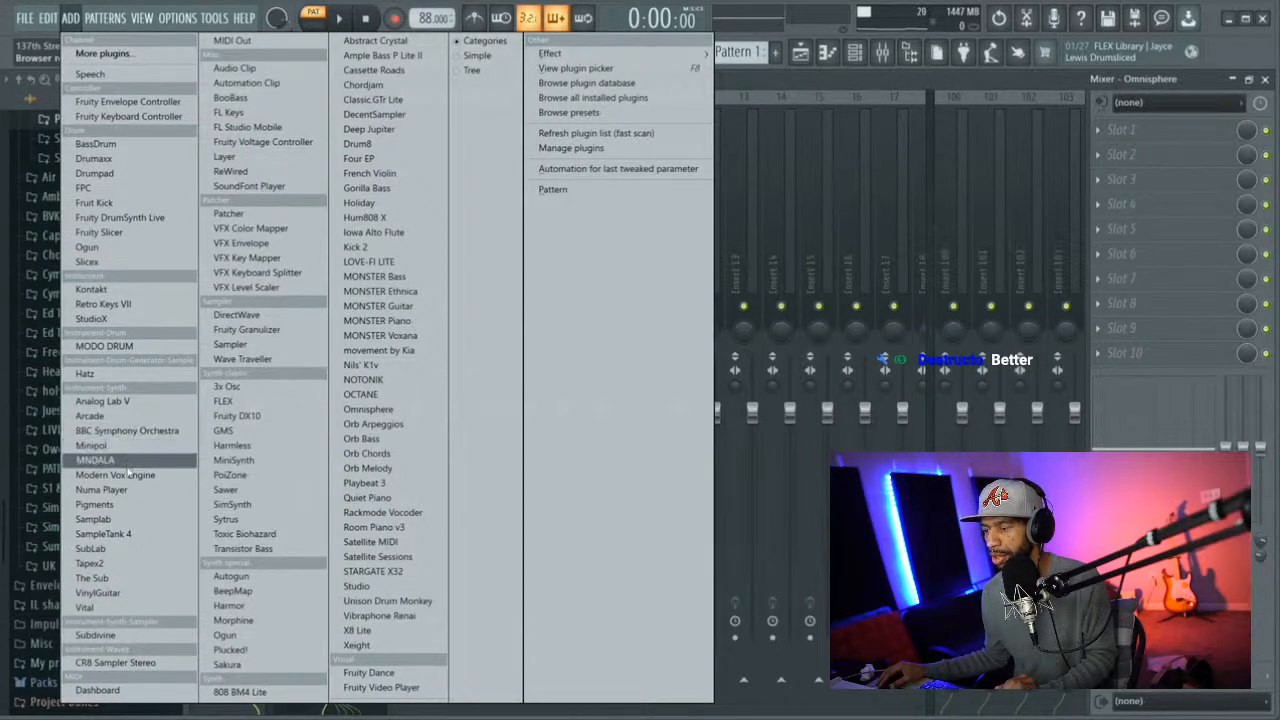
left_click(118, 505)
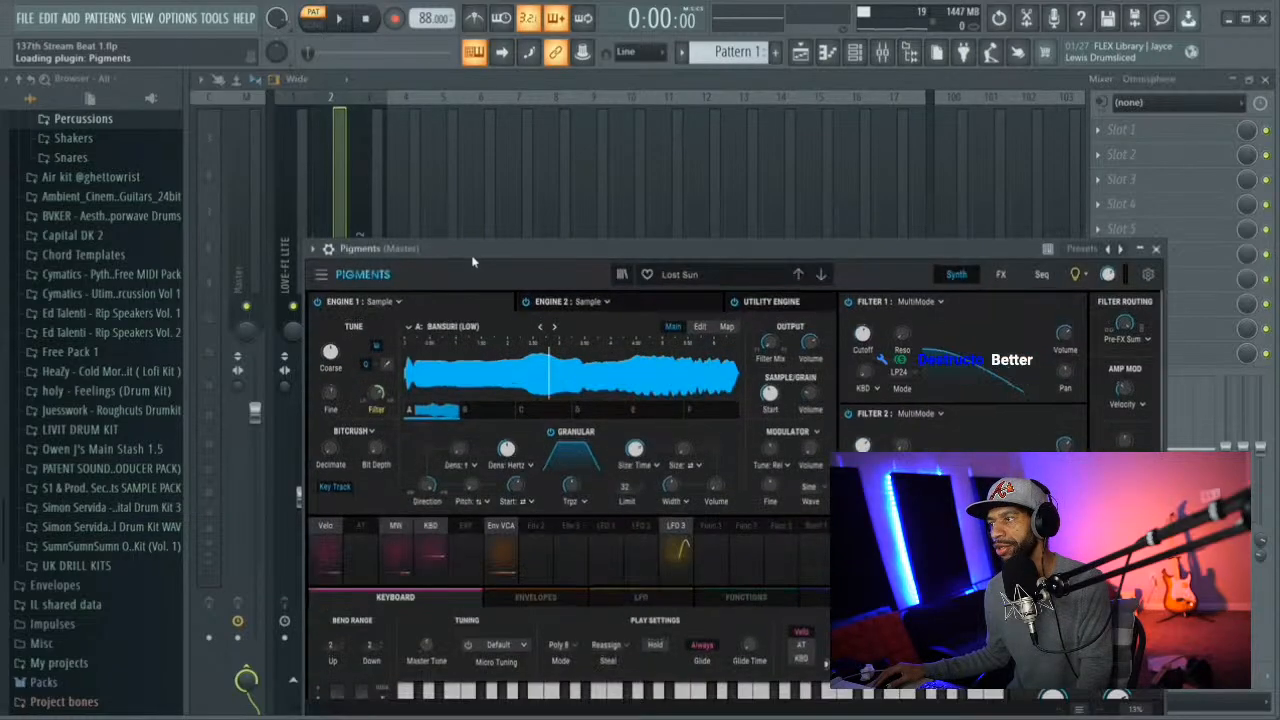
left_click_drag(473, 261, 374, 77)
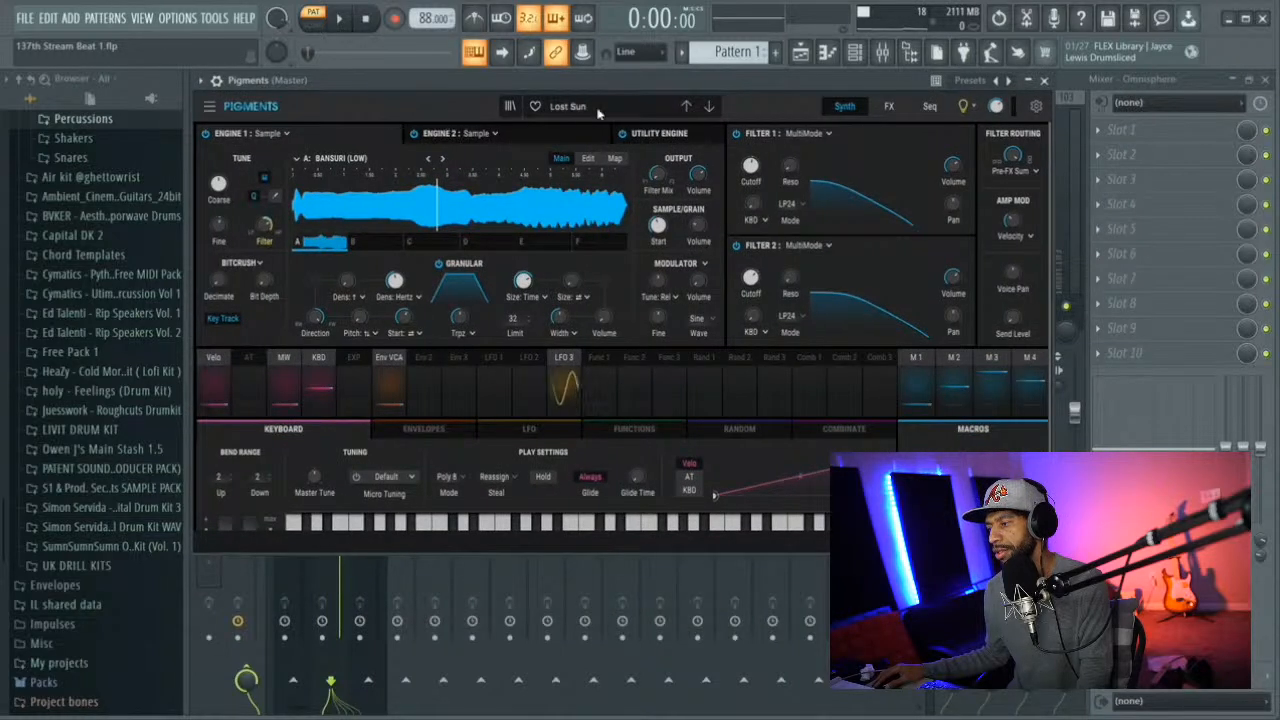
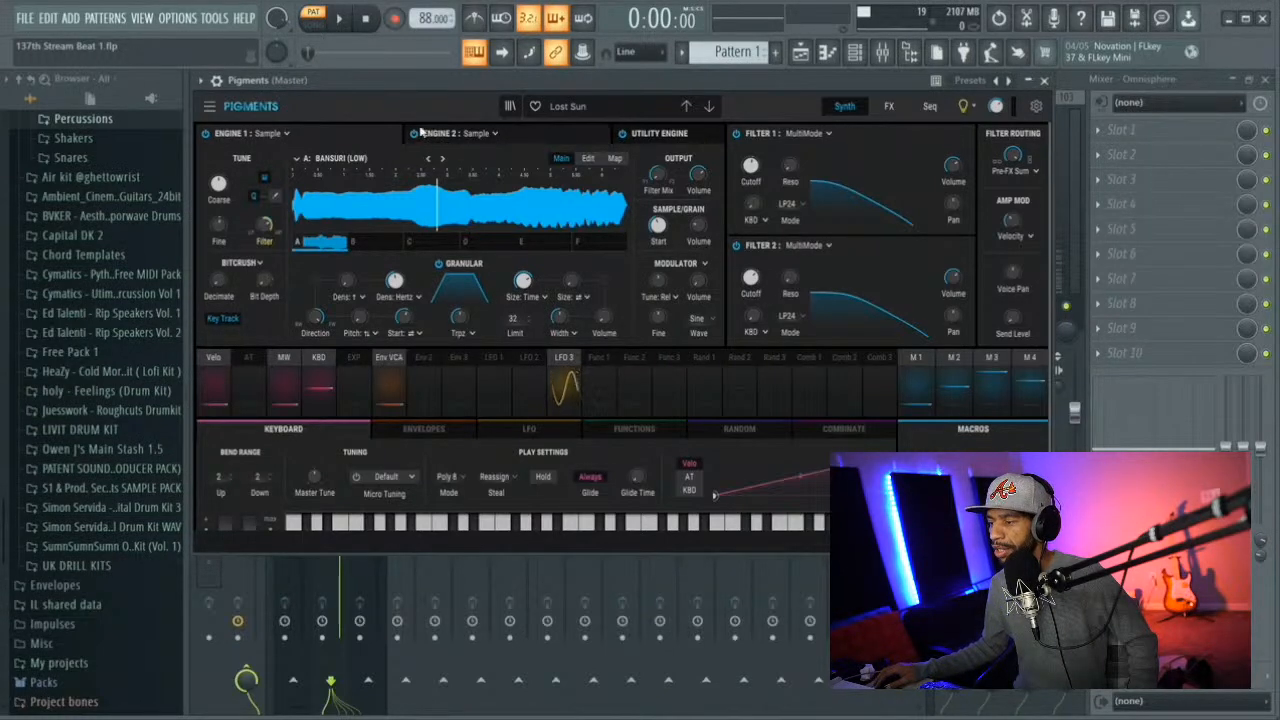
mouse_move(405, 81)
left_mouse_down()
mouse_move(384, 101)
mouse_move(412, 124)
mouse_move(404, 88)
left_mouse_up()
Filter the Pigments preset library by the Lofi style and shuffle the results while the pattern plays
left_click(341, 19)
left_click(580, 107)
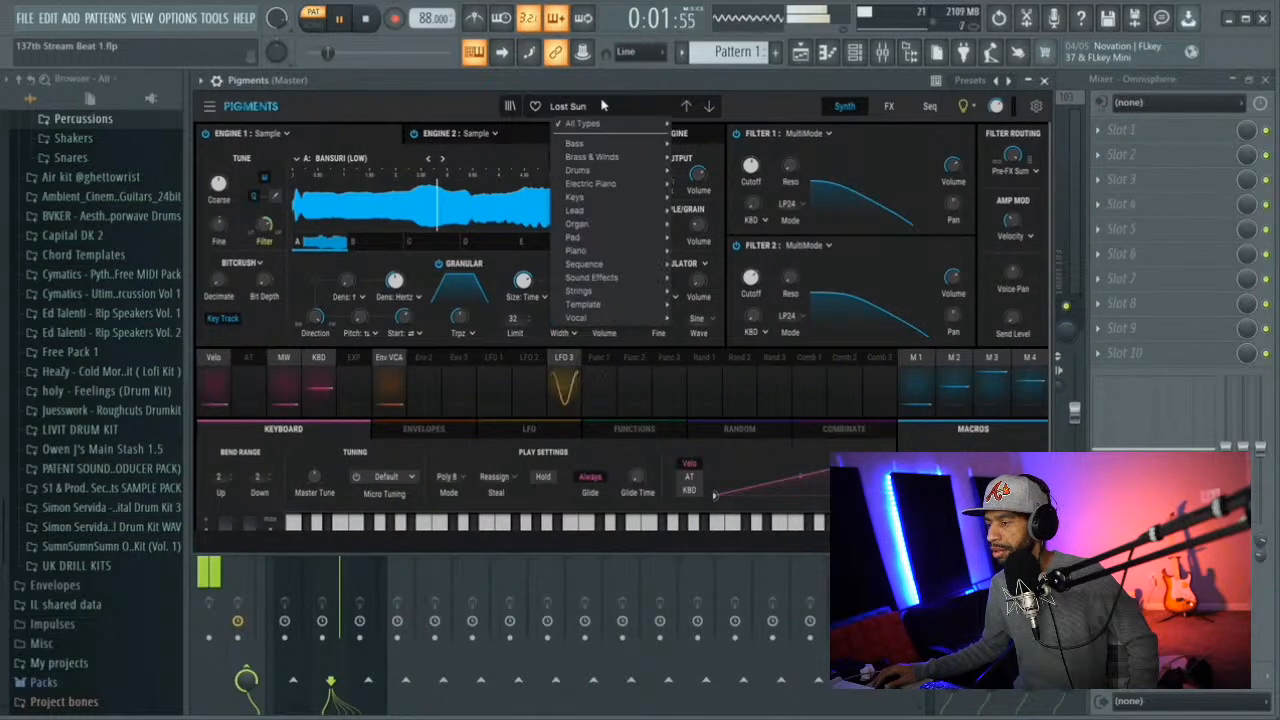
mouse_move(585, 238)
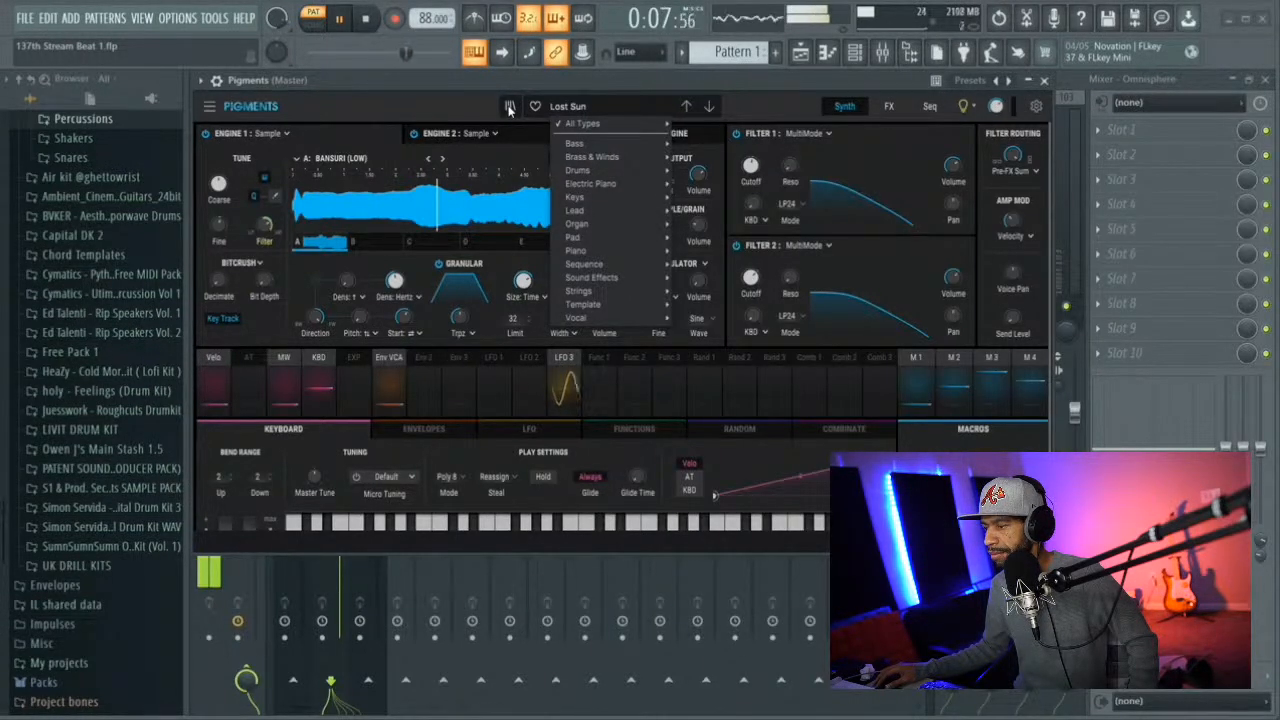
left_click(509, 107)
left_click(491, 186)
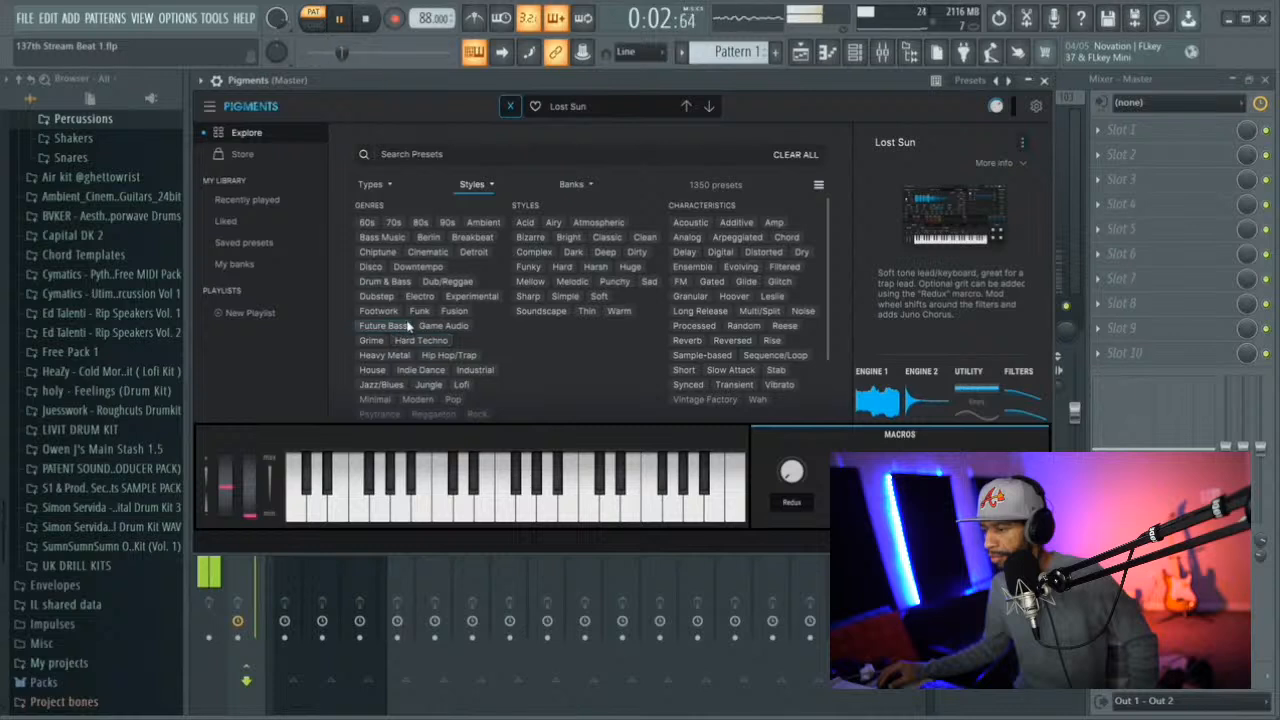
scroll(405, 293, "down", 1)
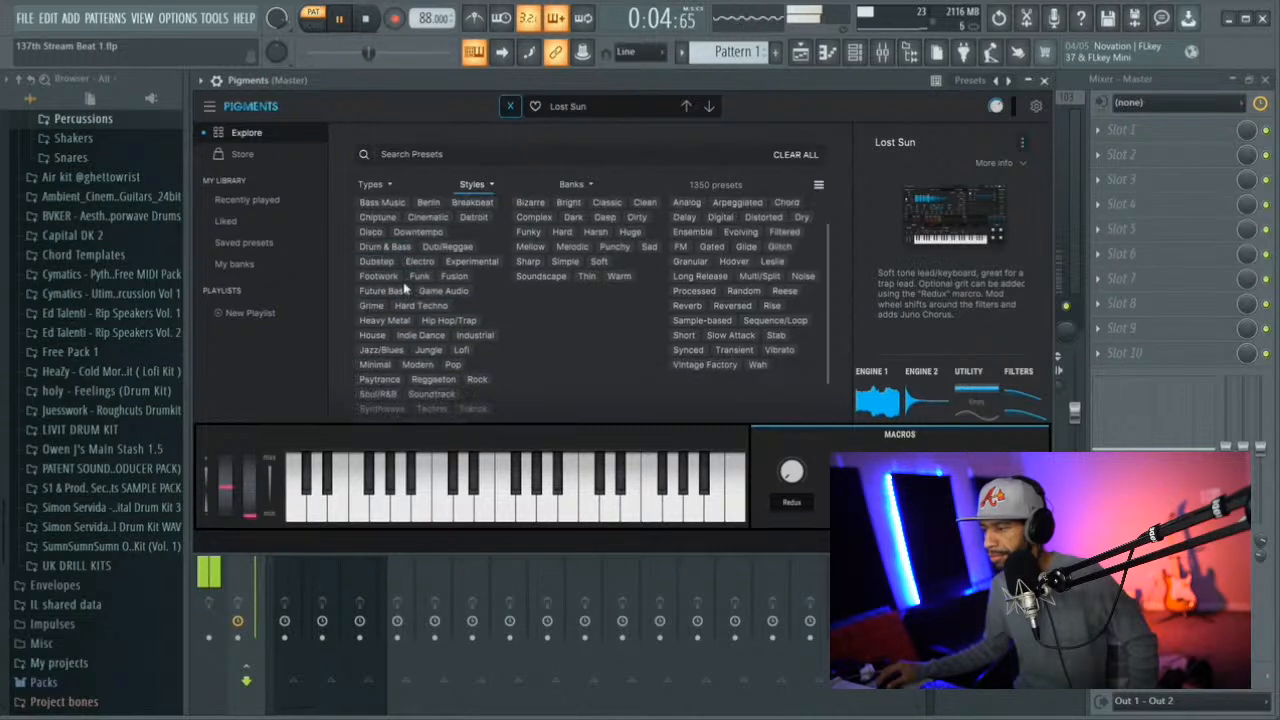
left_click(461, 349)
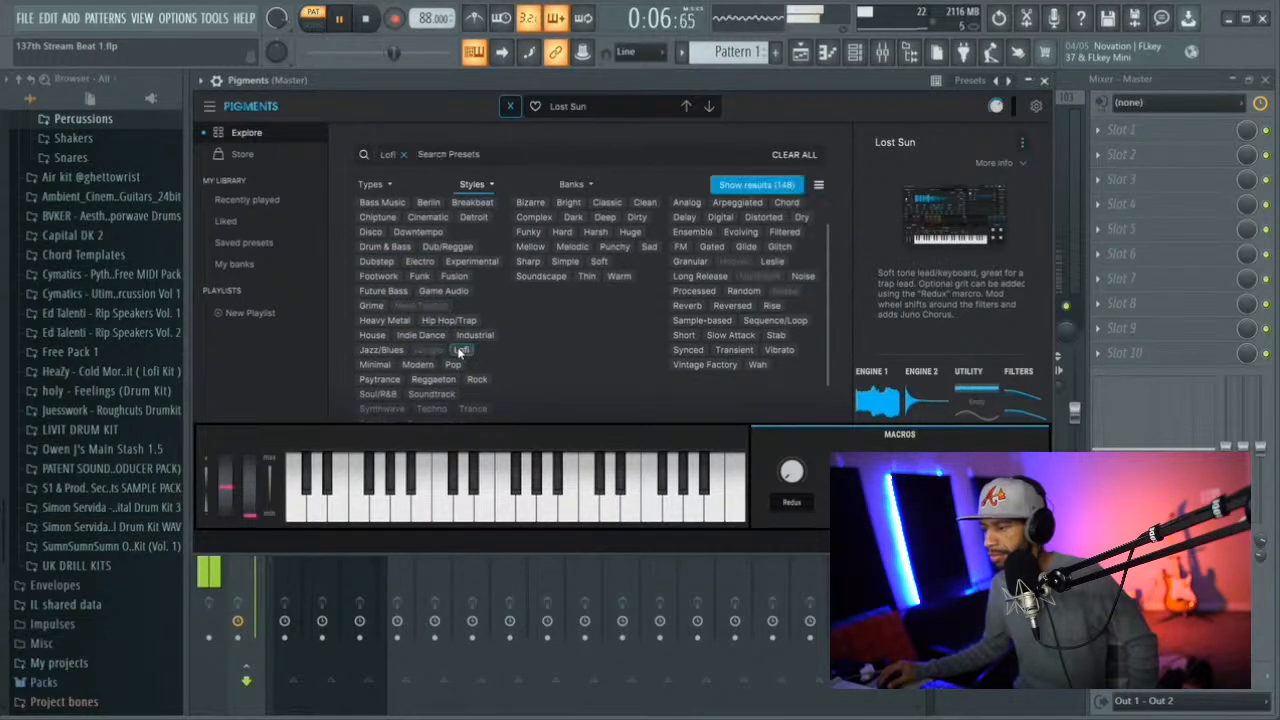
left_click(737, 184)
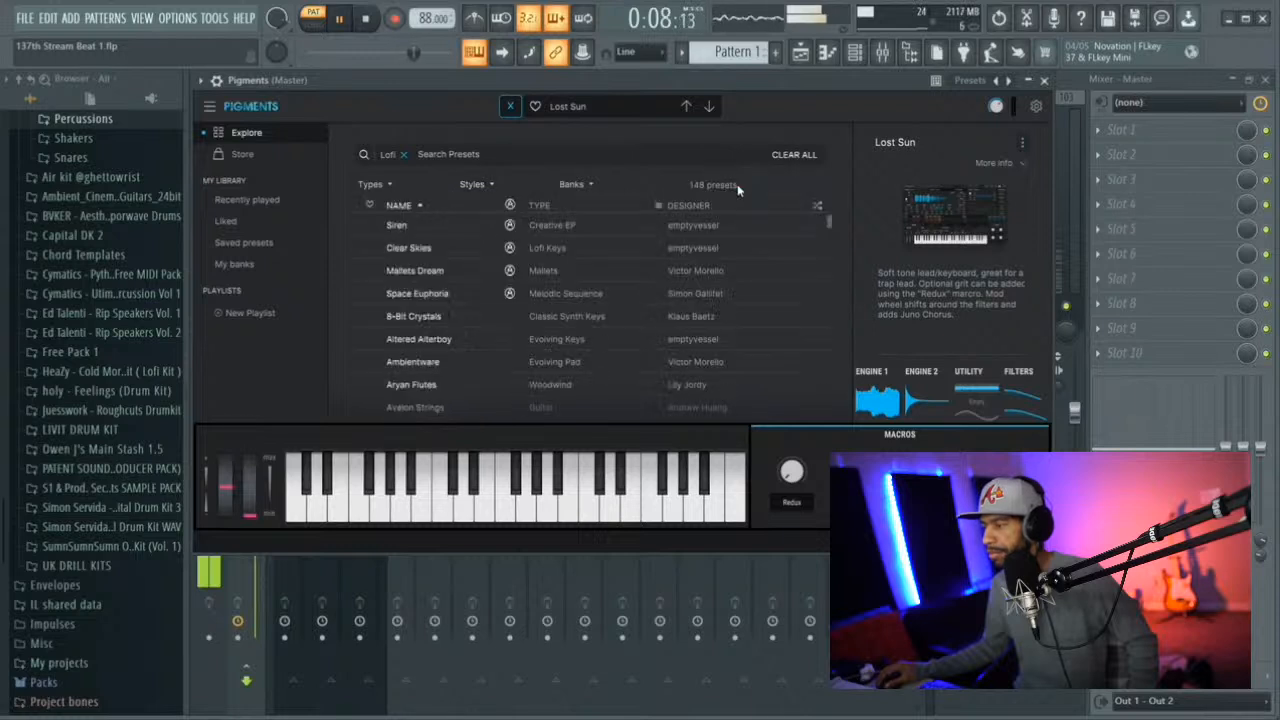
left_click(815, 208)
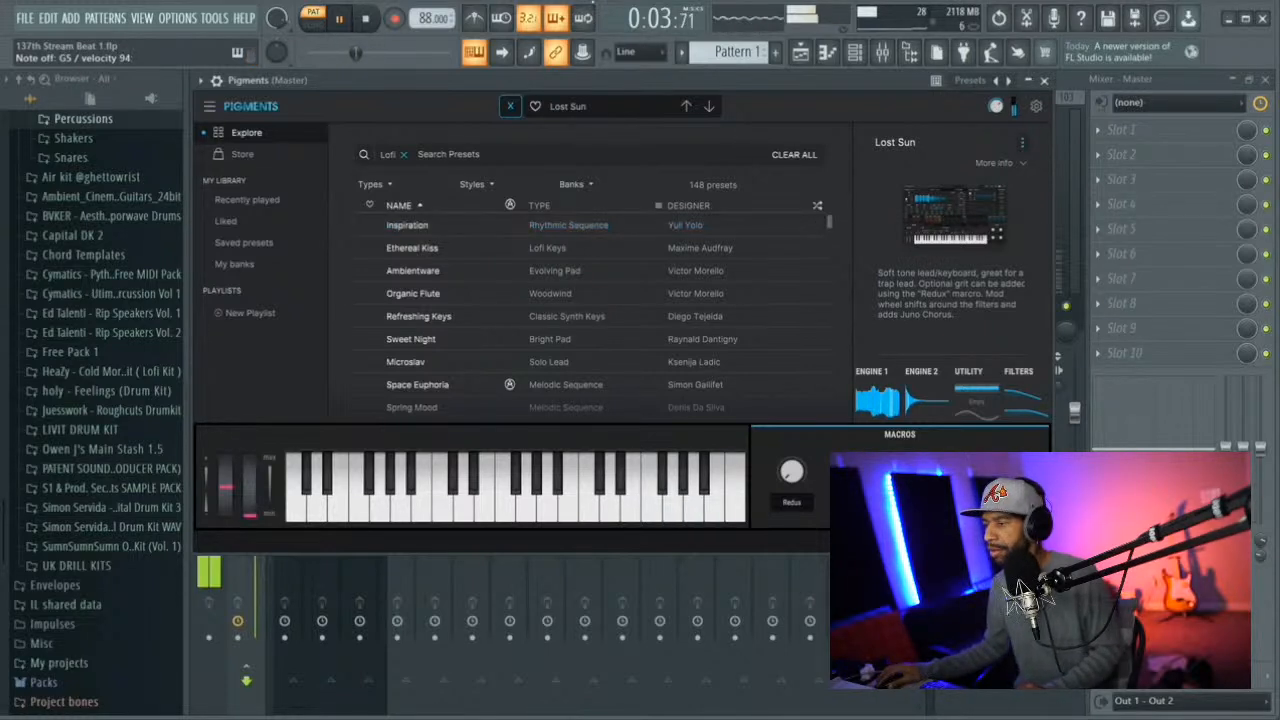
Audition the Inspiration, Ethereal Kiss and Ambientware presets in Pigments and load Organic Flute
left_click(367, 24)
left_click(424, 226)
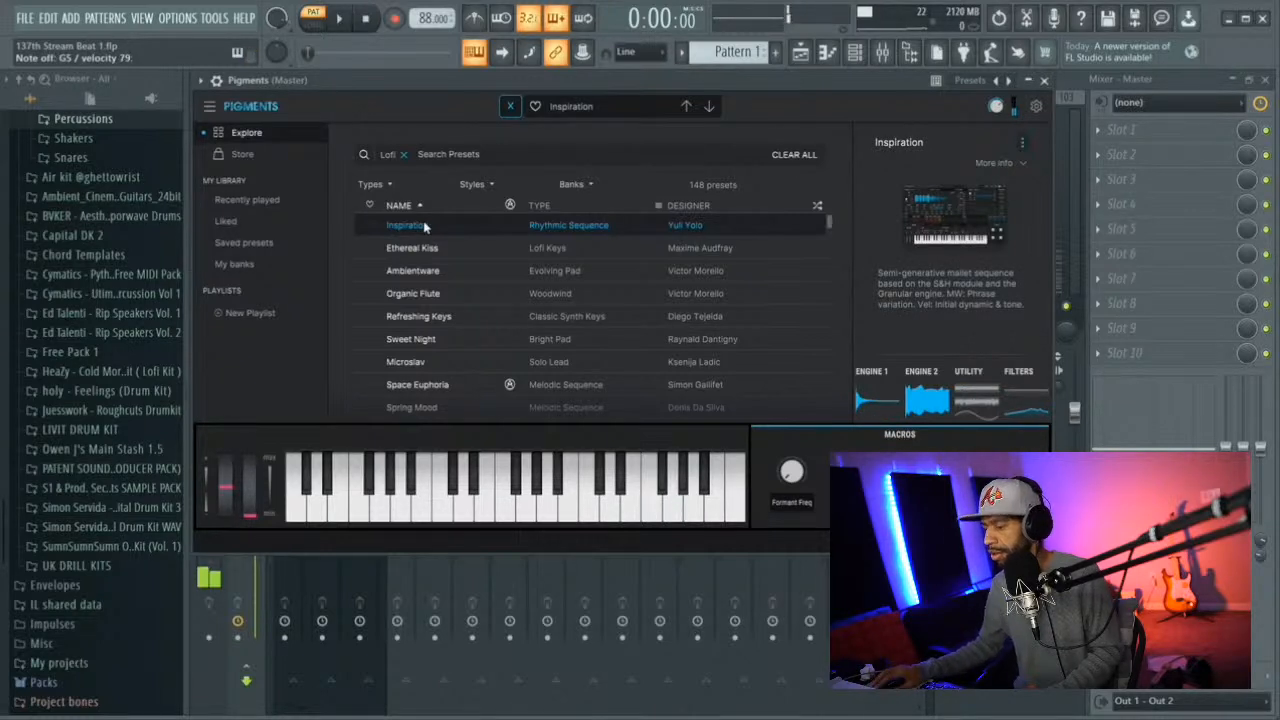
key("Down")
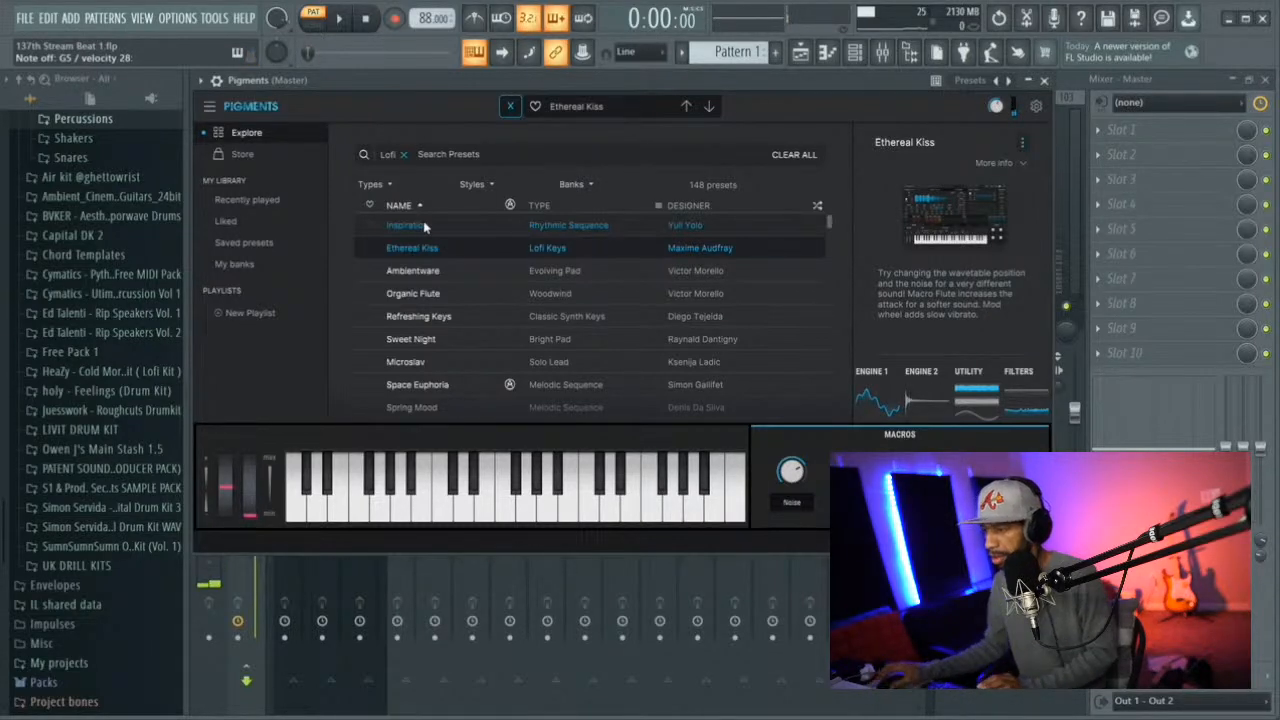
left_click(341, 18)
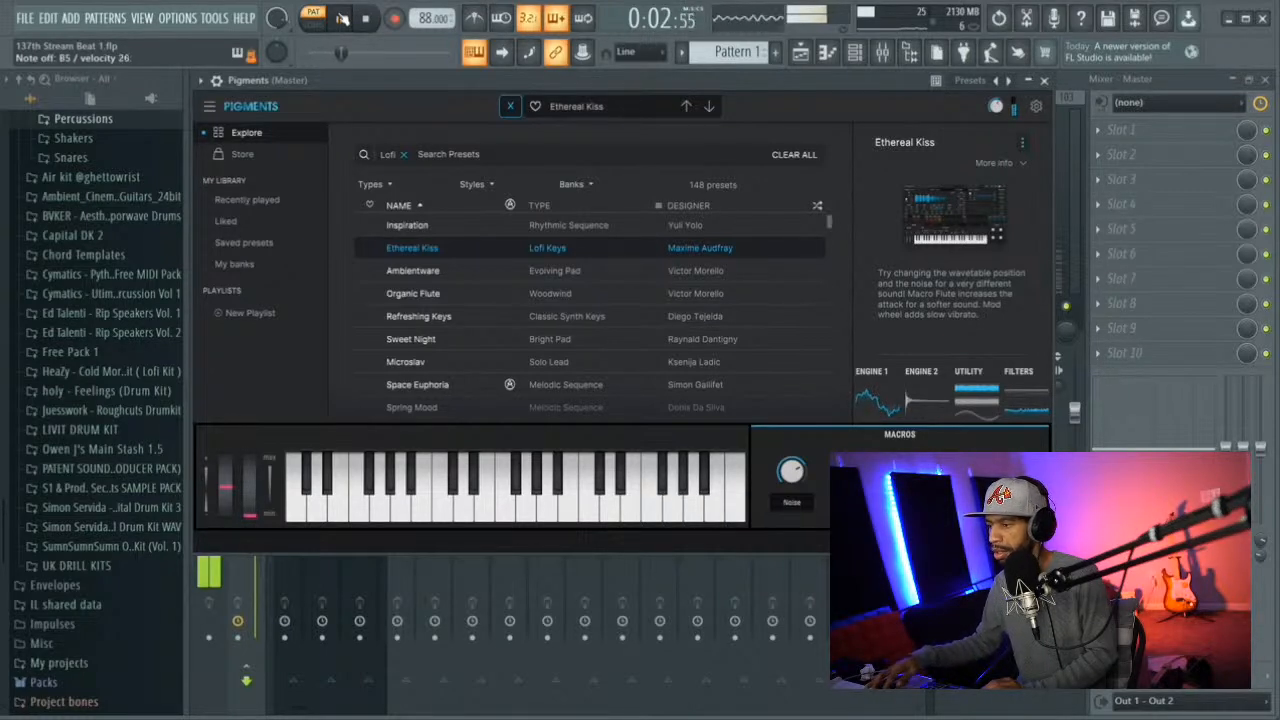
key("Down")
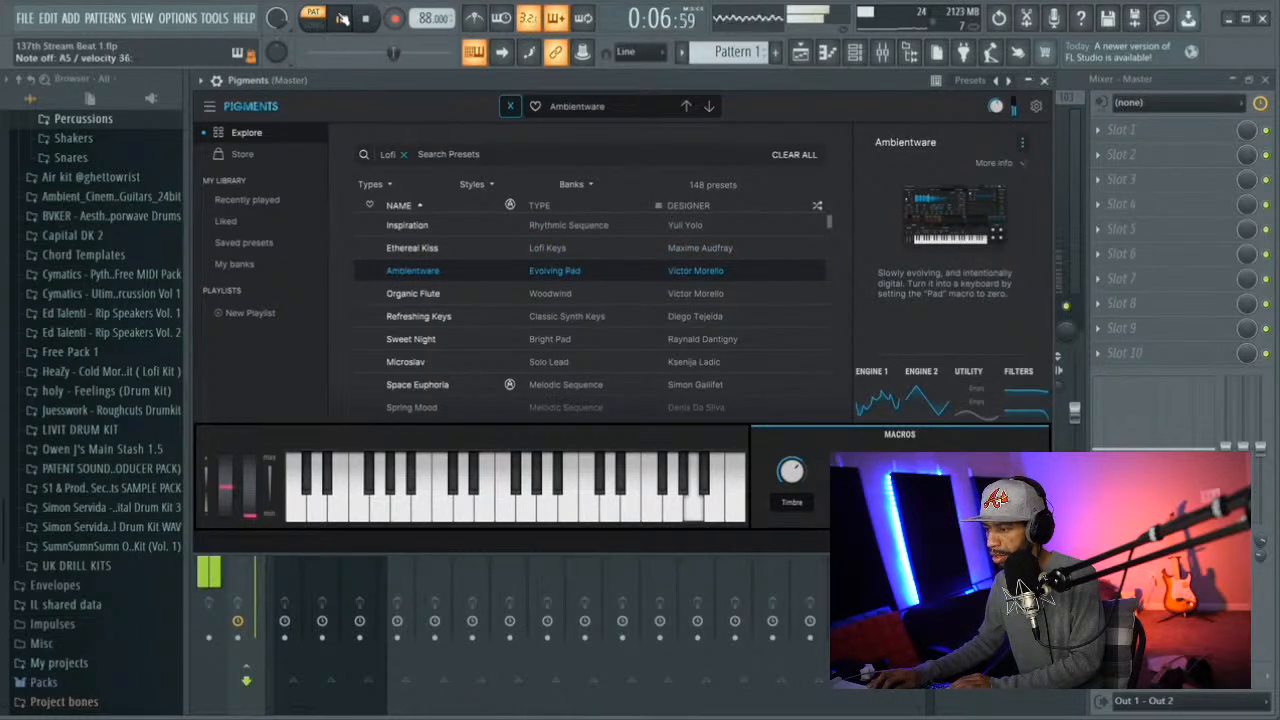
key("Down")
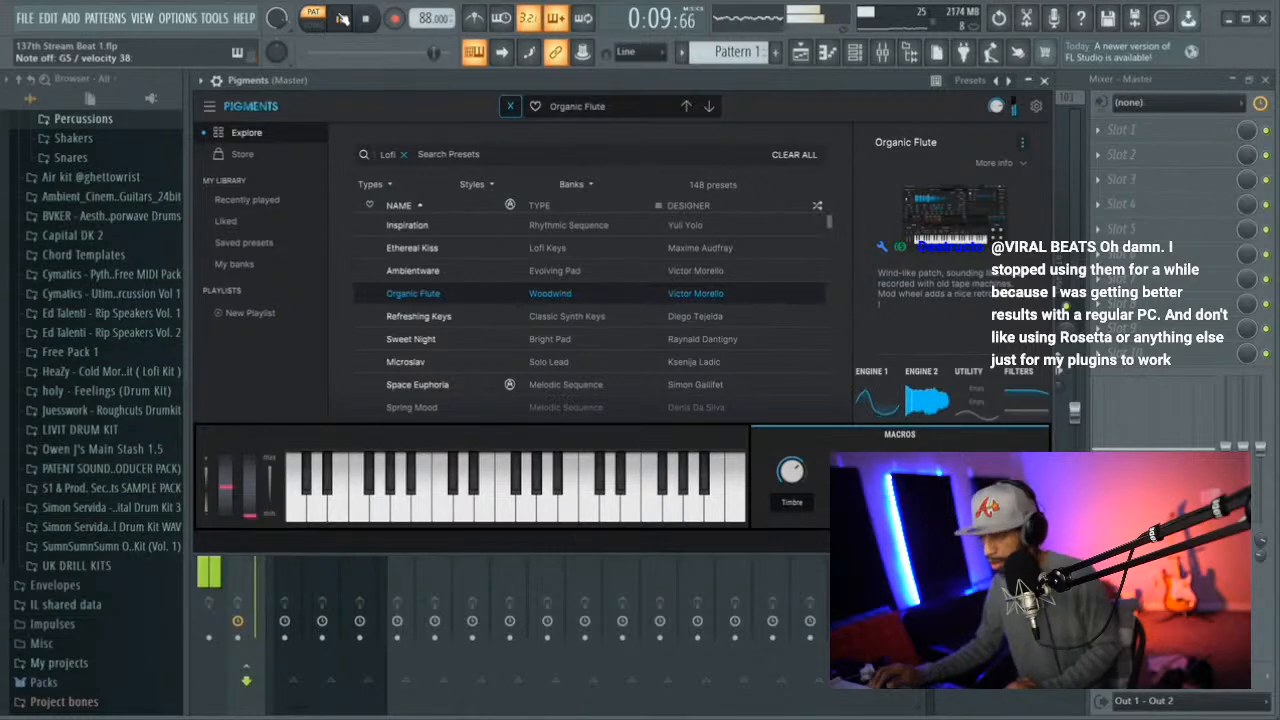
key("space")
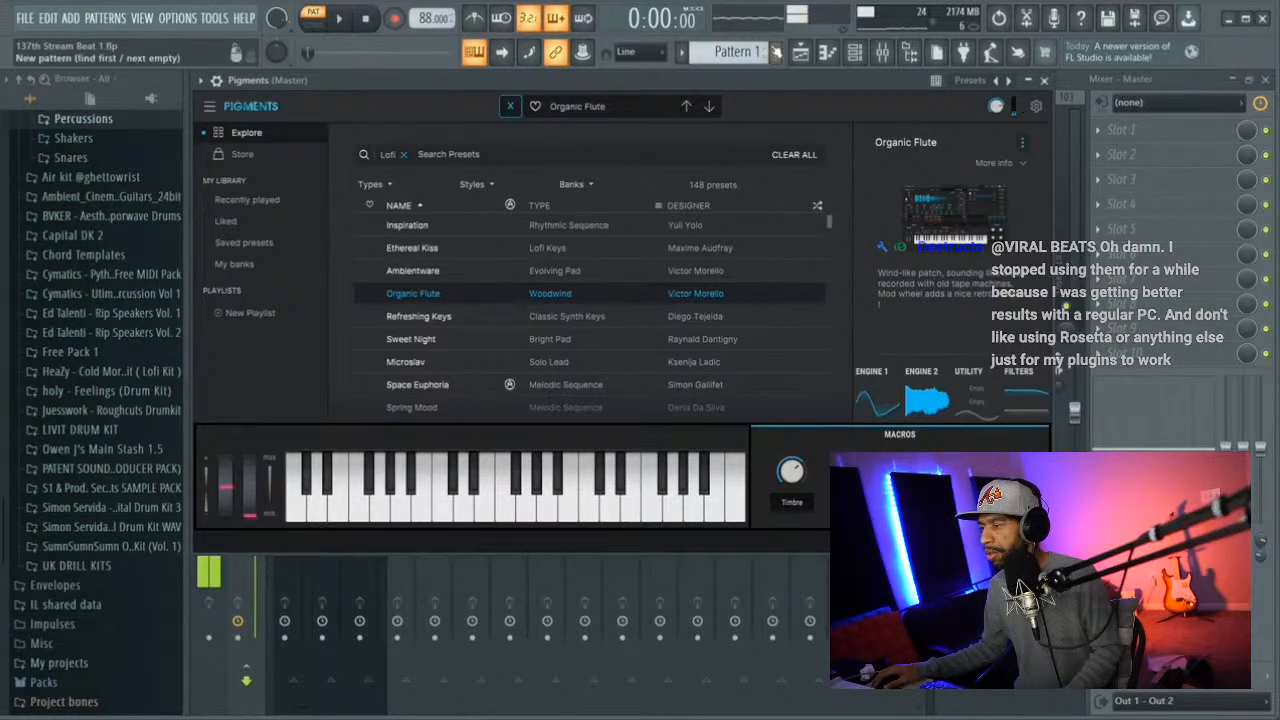
Place a 12-step F5 note at the start of bar 1 in the Pigments piano roll and play it back
left_click(853, 55)
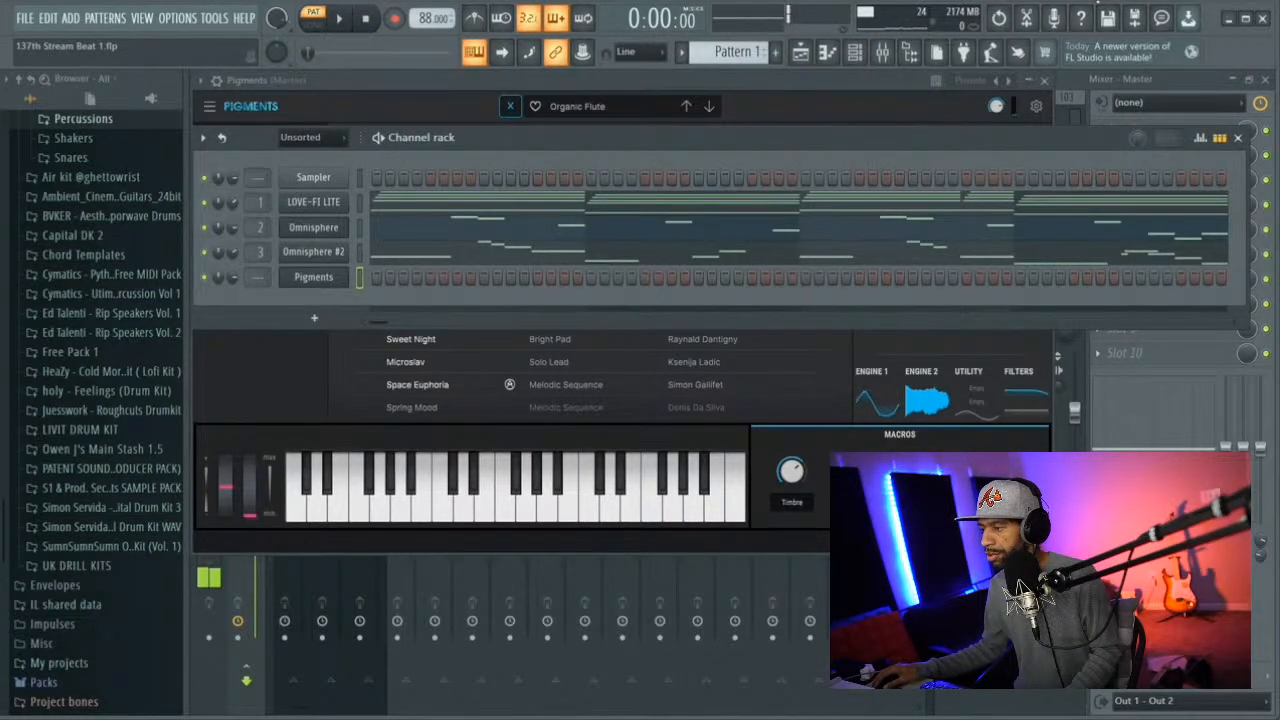
left_click(830, 53)
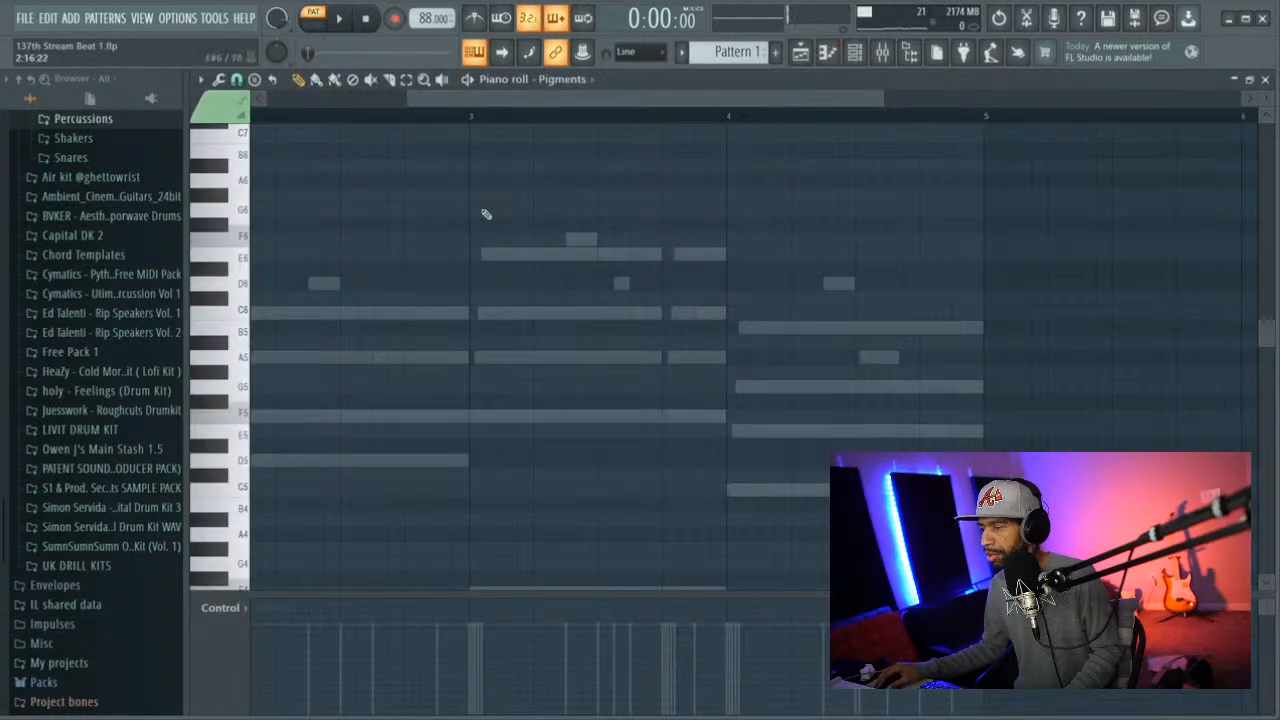
left_click_drag(568, 102, 263, 110)
left_click(258, 416)
left_click_drag(283, 418, 440, 434)
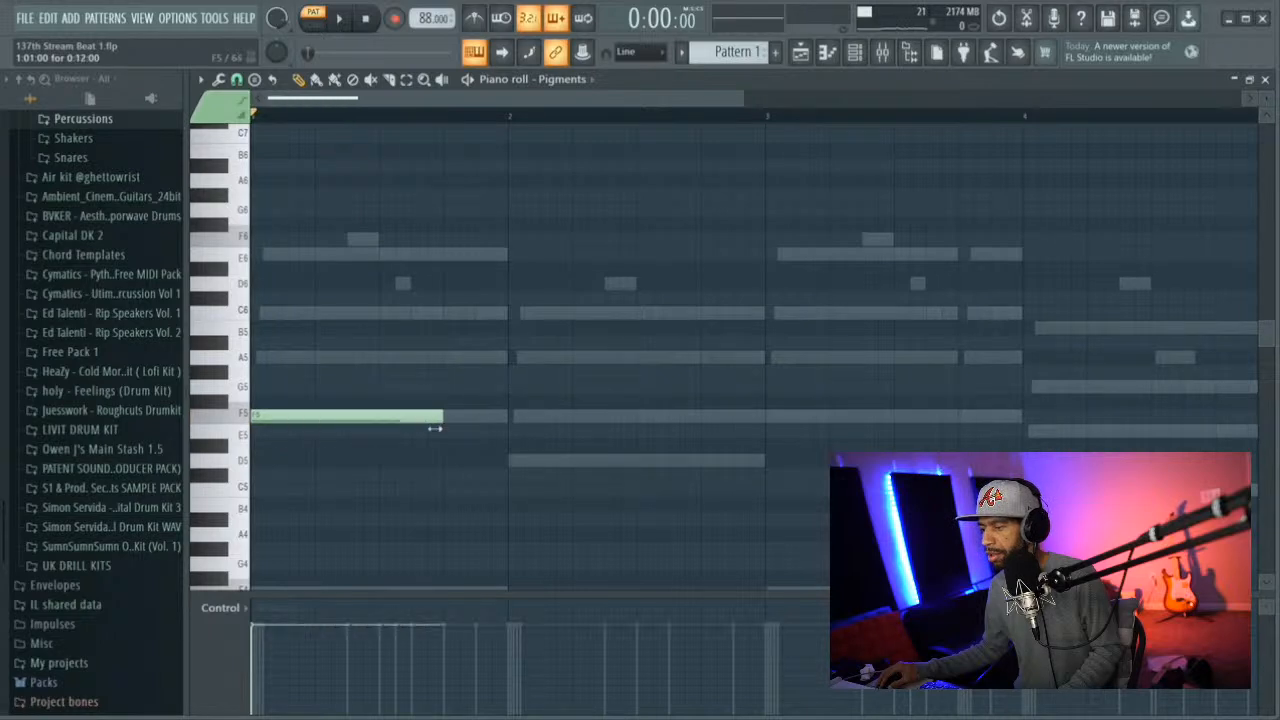
key("space")
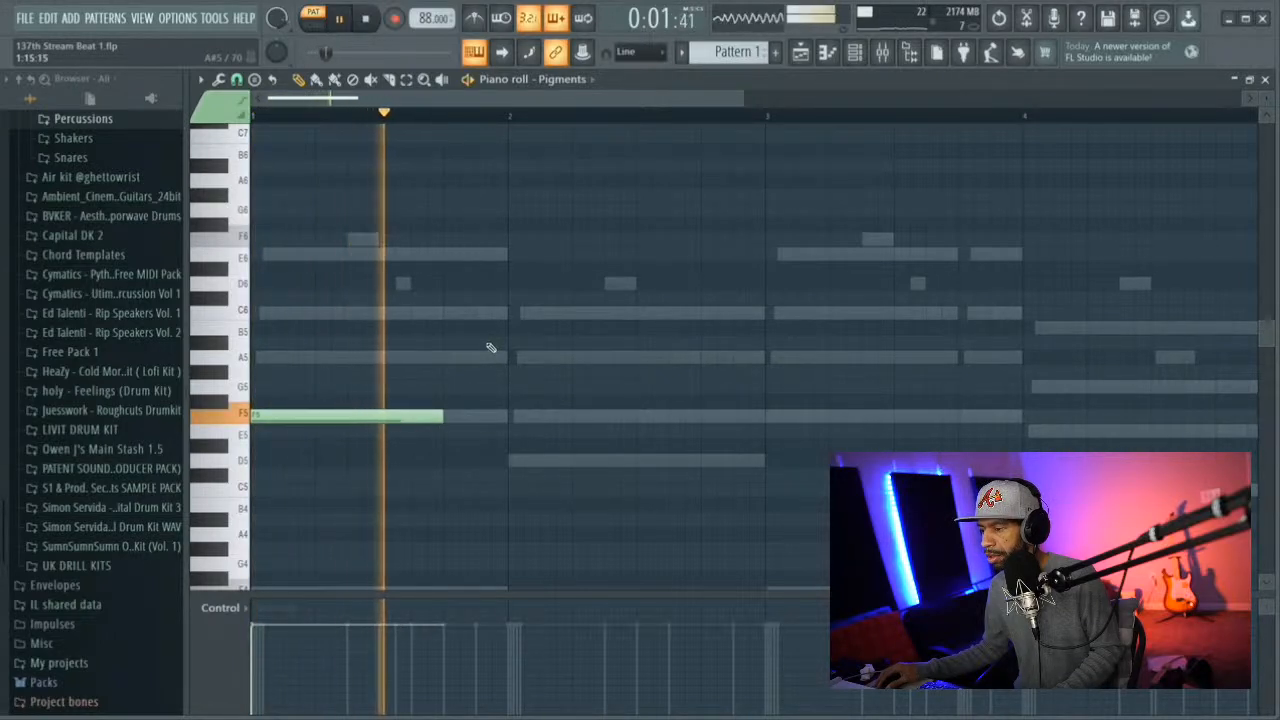
key("space")
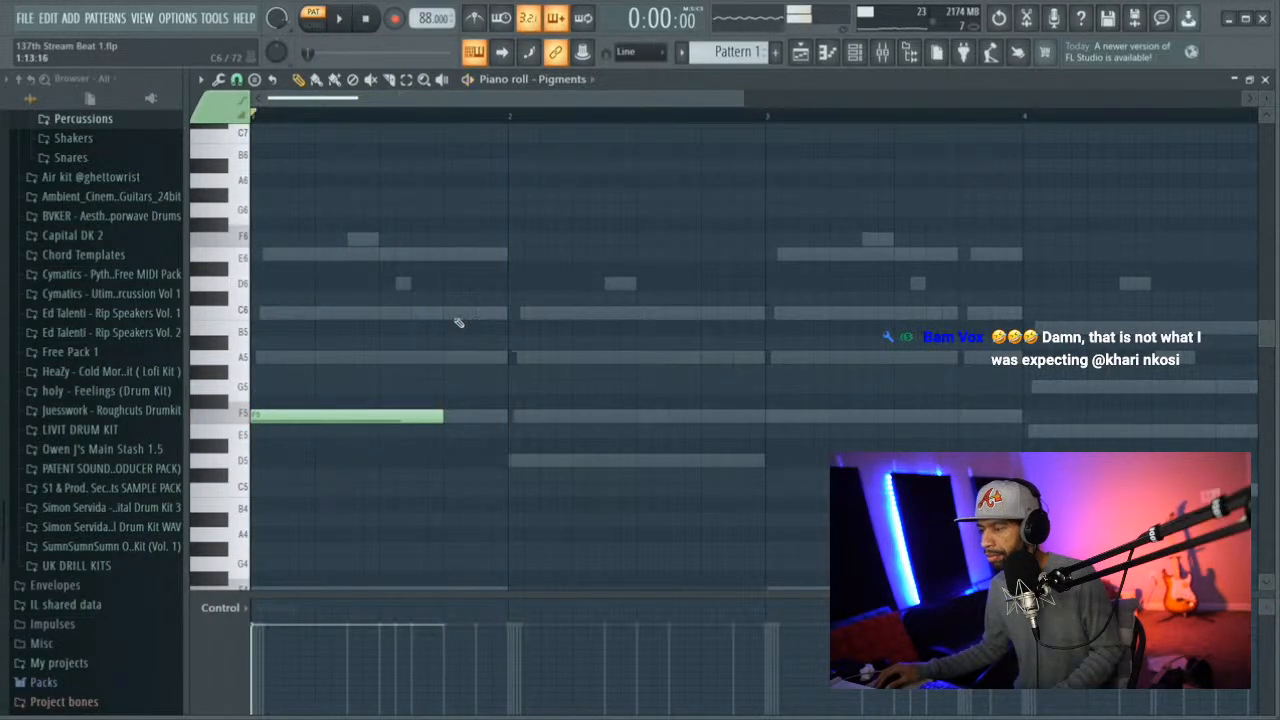
Add two-step C6 and A5 notes at steps 13 and 15 of bar 1, and a 12-step D5 at the start of bar 2
mouse_move(452, 320)
left_mouse_down()
mouse_move(611, 312)
mouse_move(478, 313)
left_mouse_up()
left_click(484, 357)
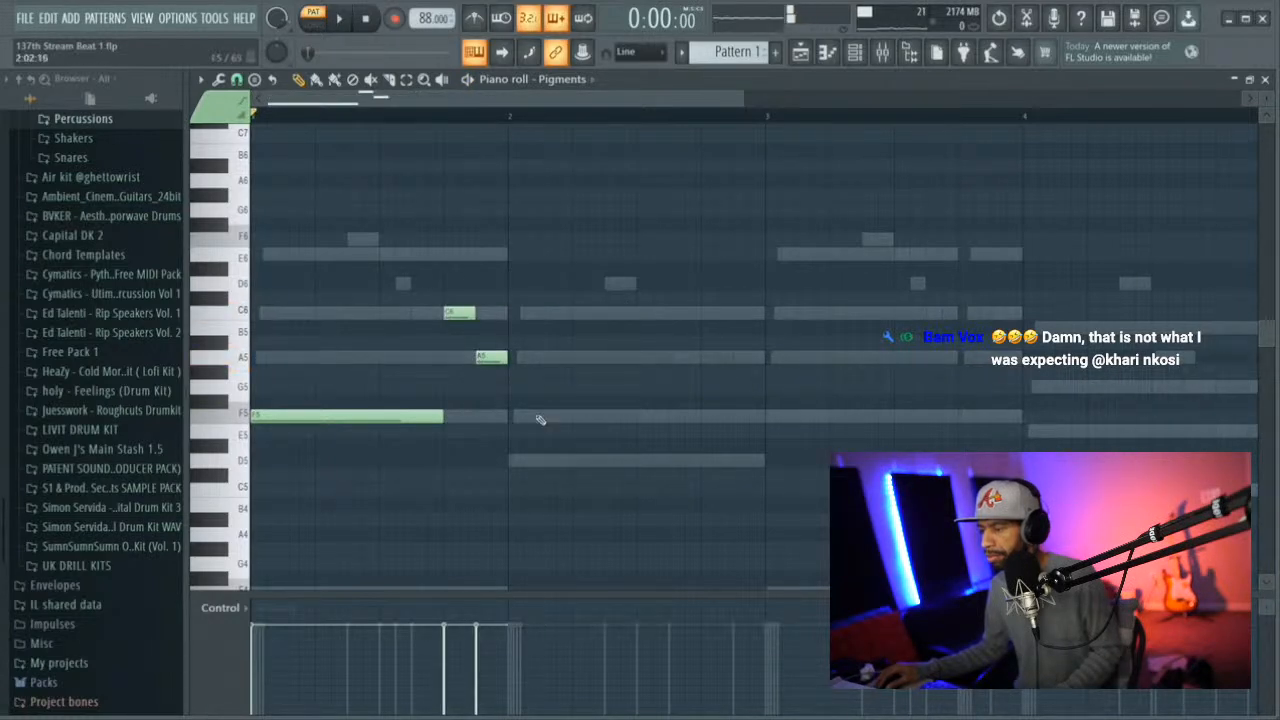
key("space")
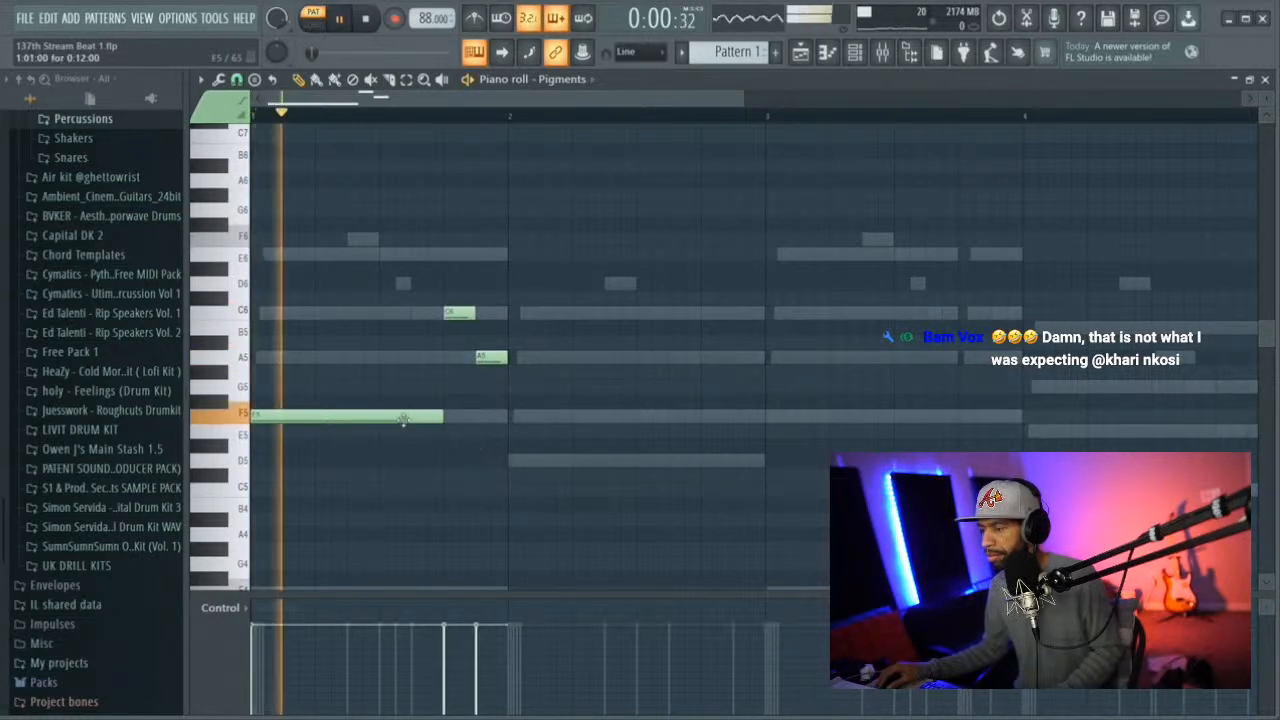
left_click(519, 462)
left_click_drag(519, 462, 513, 461)
key("space")
key("space")
Rework the bar 1 ending into one-step C6 and A5 notes at steps 15 and 16
right_click(466, 314)
key("space")
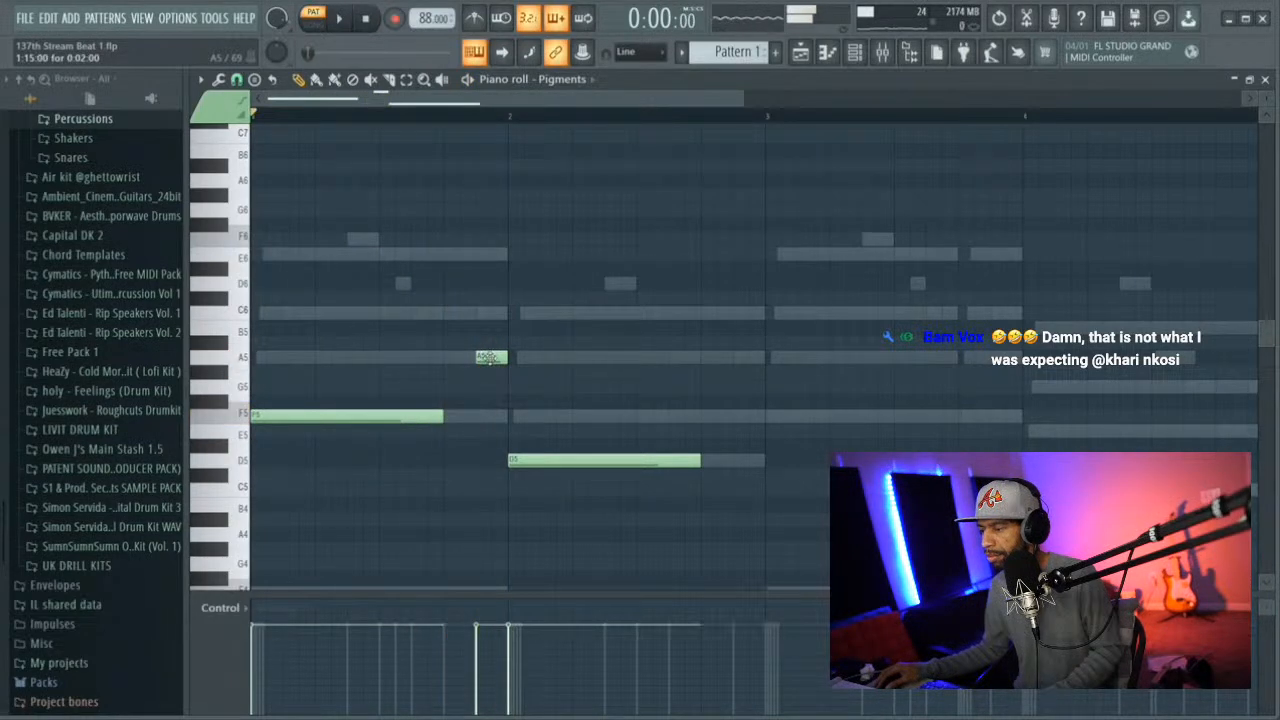
left_click(462, 315)
key("space")
left_click_drag(648, 314, 503, 355)
key("space")
left_click(487, 355)
key("space")
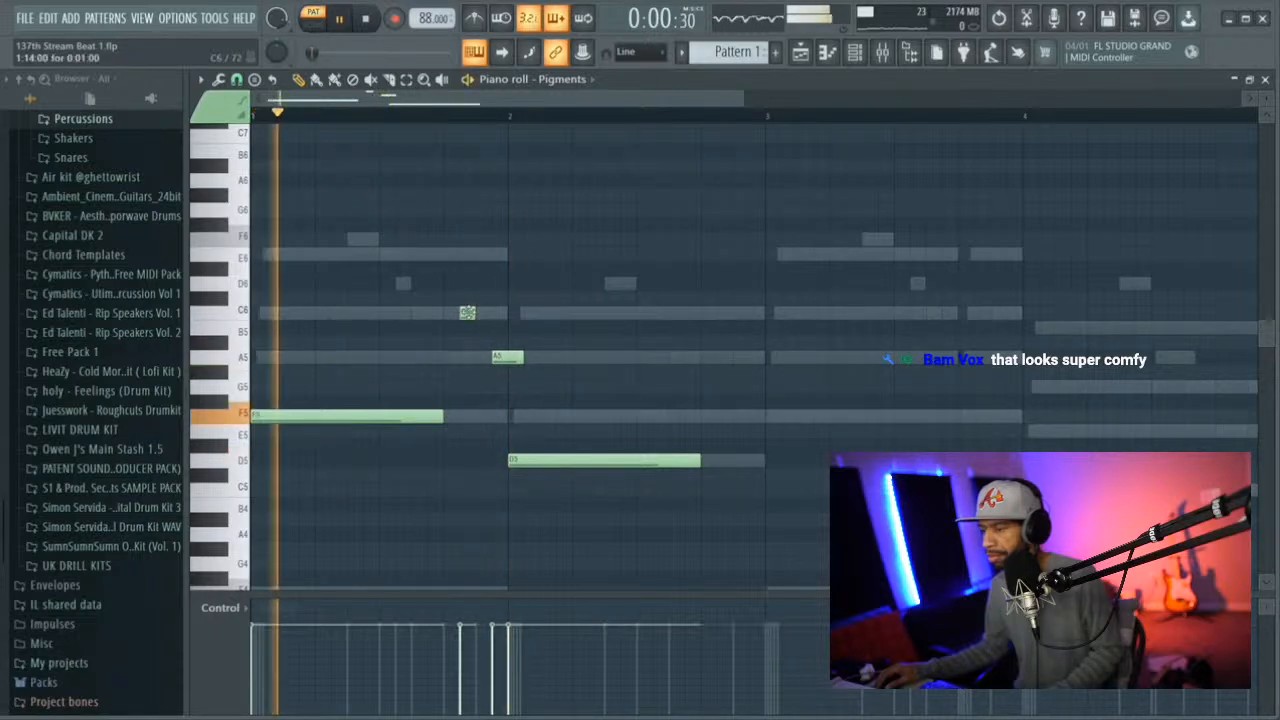
left_click_drag(468, 313, 484, 313)
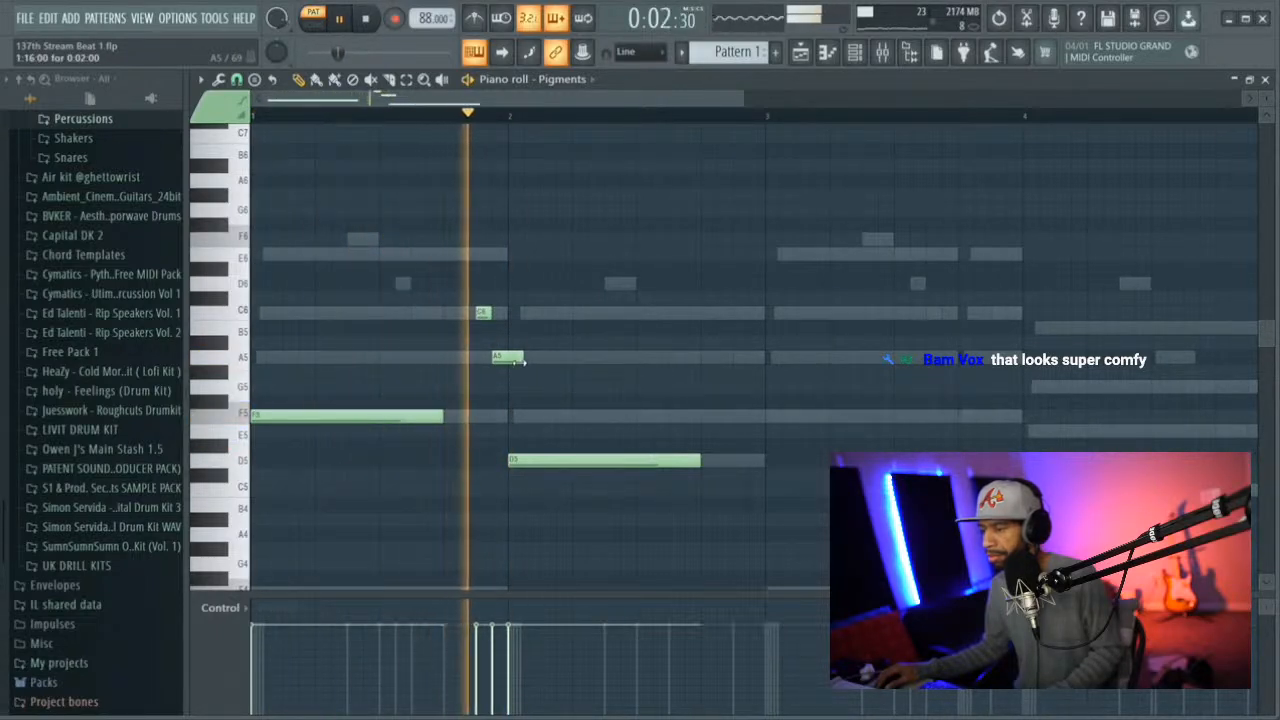
left_click_drag(520, 356, 507, 356)
Lengthen the bar 1 F5 note to 14 steps and play the phrase back
left_click_drag(443, 415, 475, 415)
key("space")
key("space")
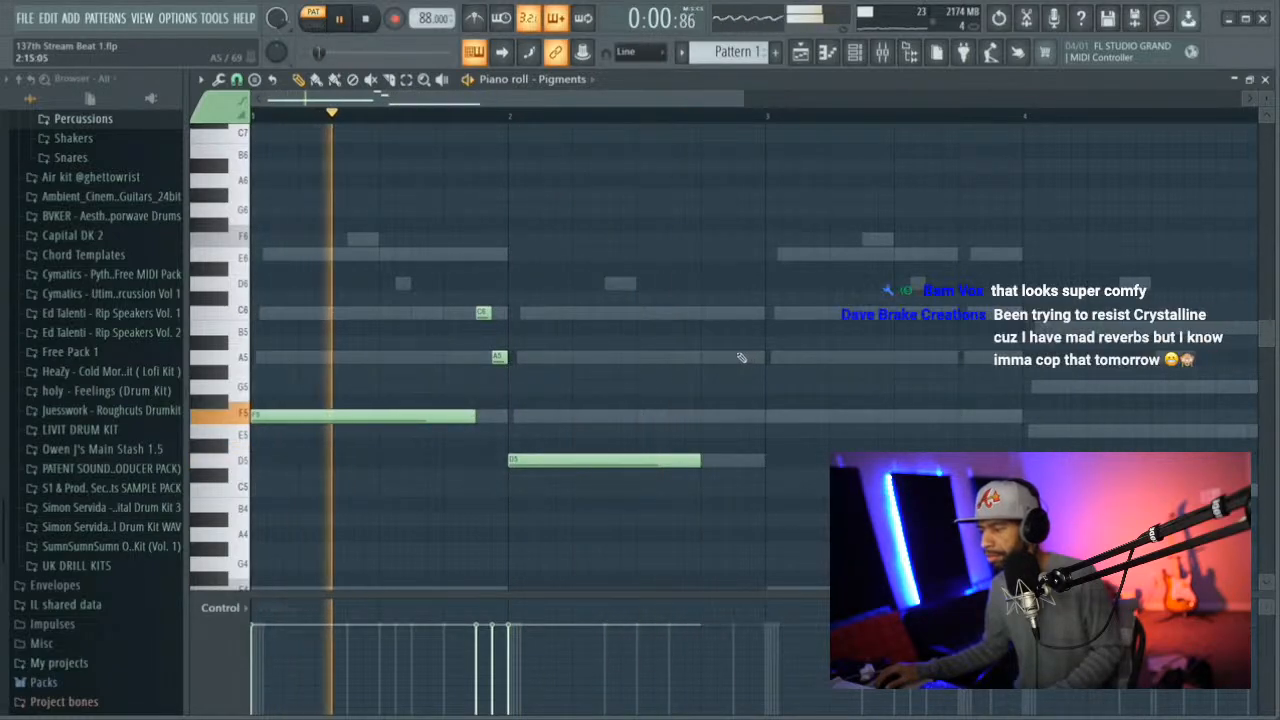
Add one-step A5 and F5 notes at steps 13 and 14 of bar 2, directly following the long D5
left_click(742, 357)
left_click_drag(953, 358, 762, 365)
key("space")
right_click(738, 357)
left_click(708, 357)
left_click(722, 402)
left_click_drag(722, 402, 722, 416)
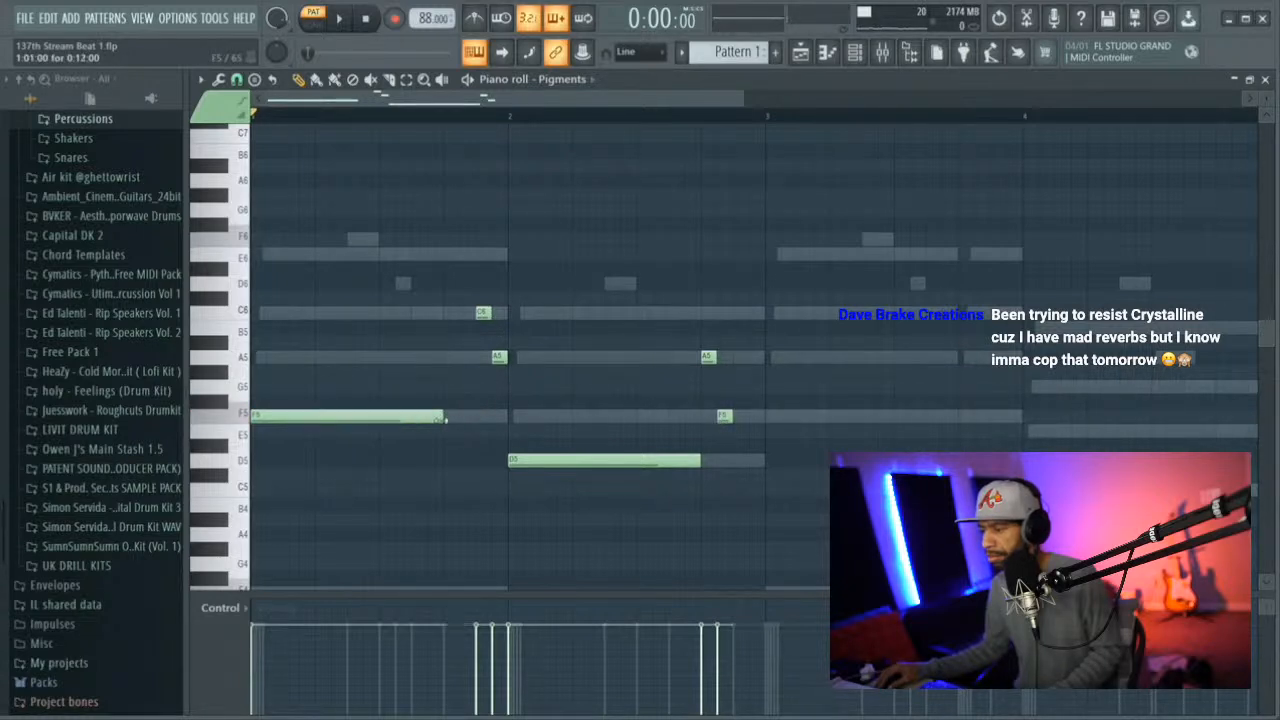
Move the one-step C6 and A5 notes in bar 1 to steps 13 and 14, directly after the long F5, and play the phrase back
left_click_drag(483, 313, 451, 313)
key("space")
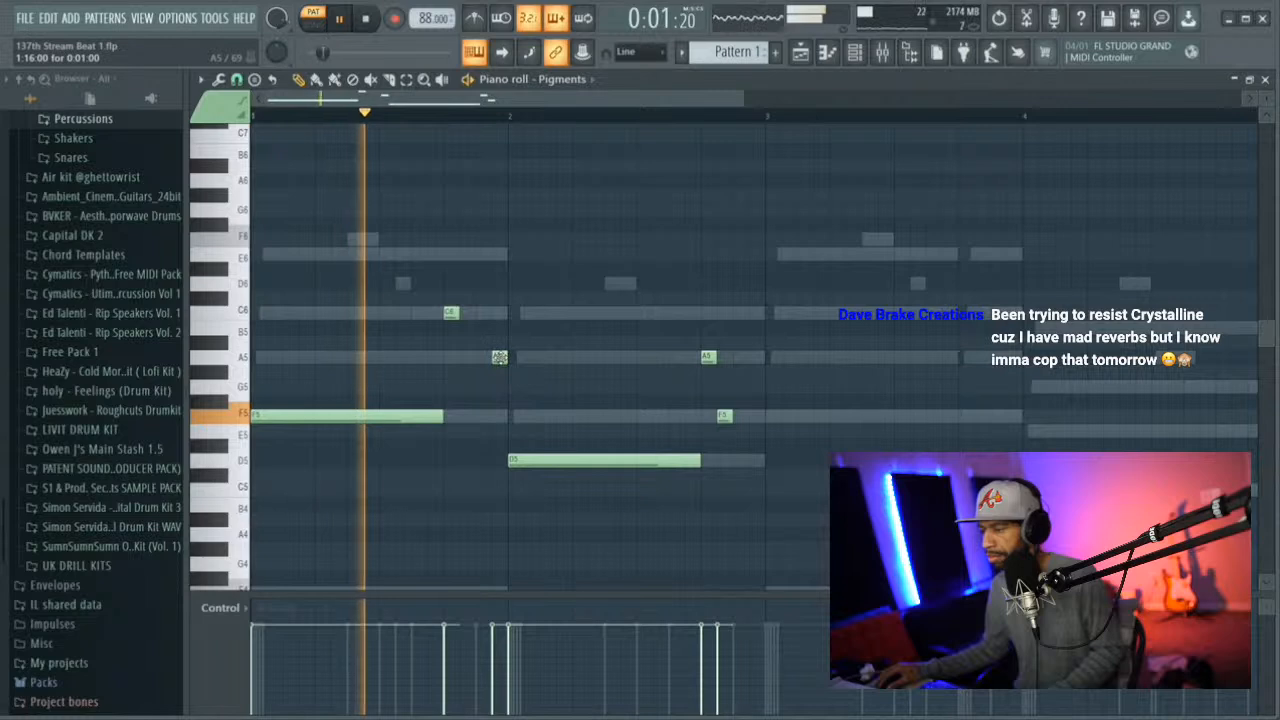
left_click_drag(499, 357, 466, 357)
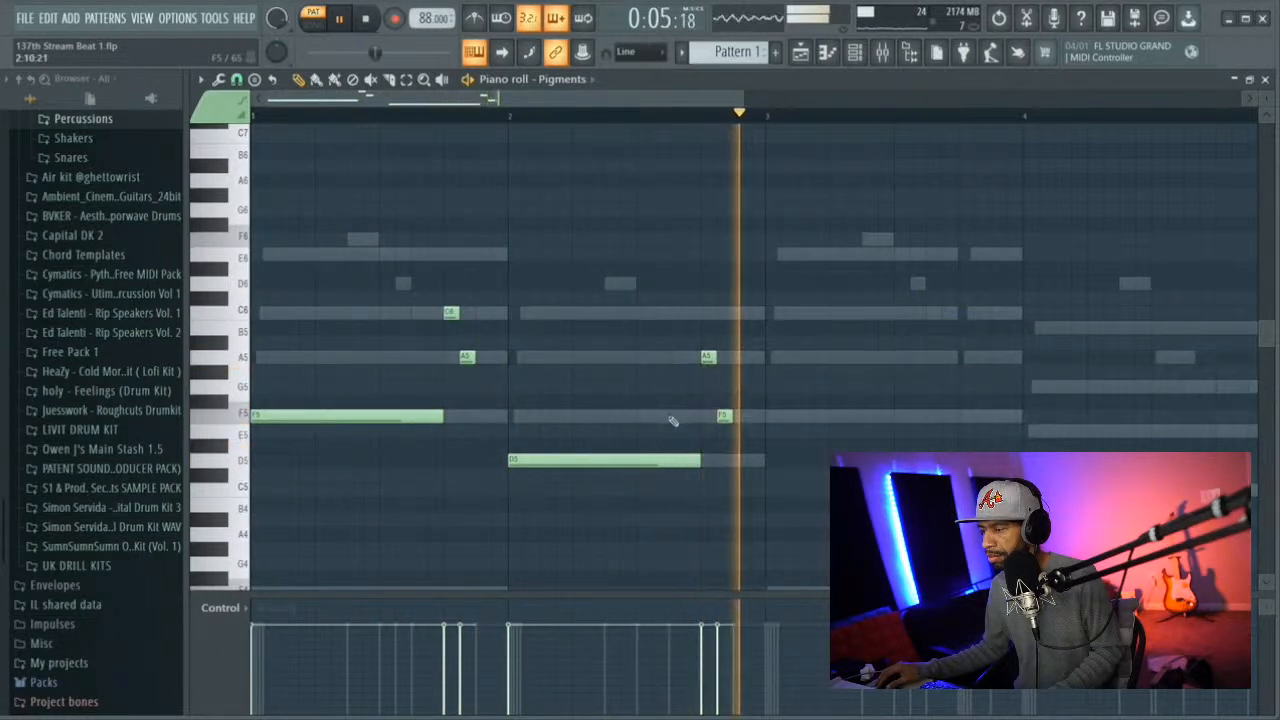
key("space")
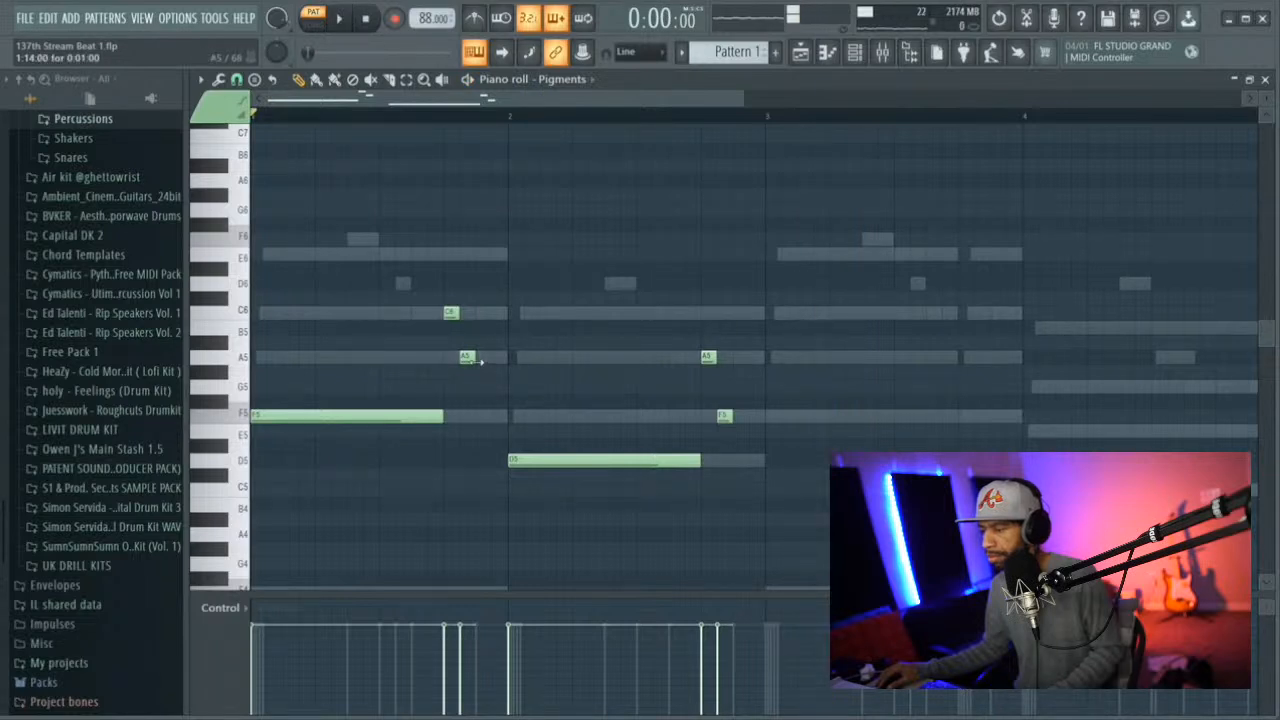
Lengthen the A5 note ending bar 1 and the F5 note ending bar 2 to three steps each
left_click_drag(501, 358, 507, 358)
key("space")
left_click_drag(731, 415, 762, 415)
Try all the notes of the phrase one octave higher, and bring them back down an octave
key("ctrl+a")
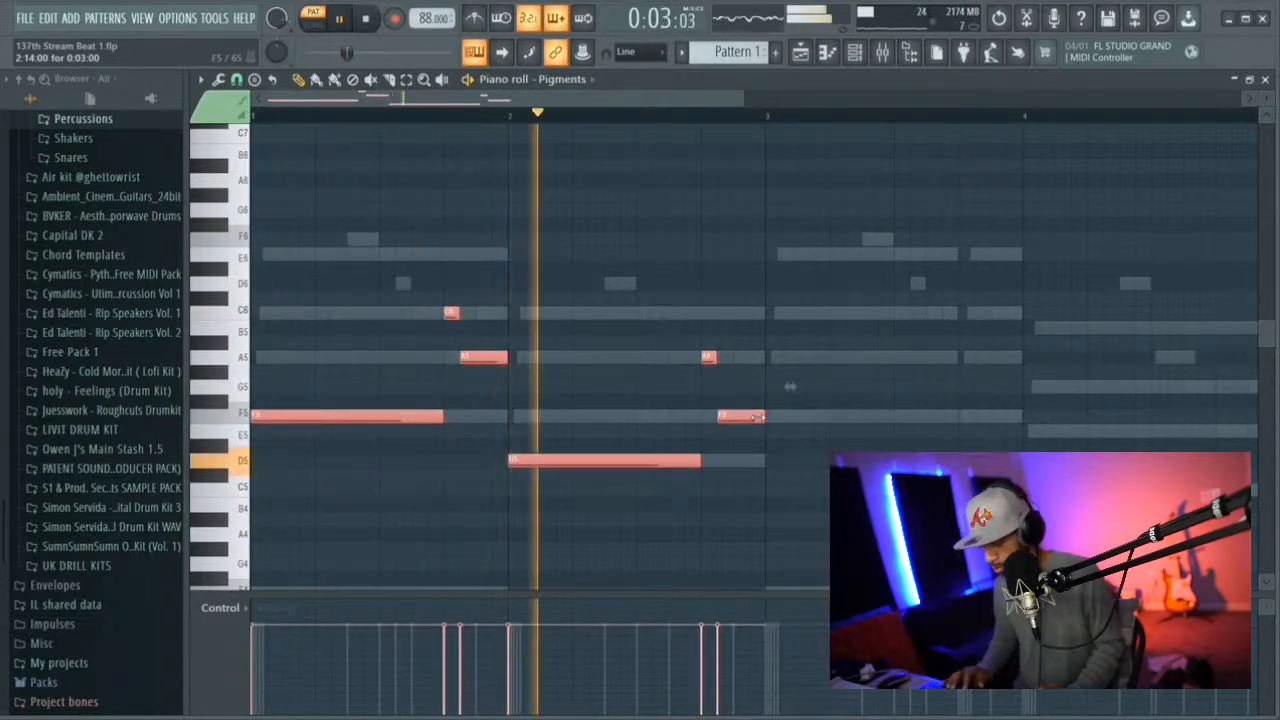
key("ctrl+Up")
key("space")
key("space")
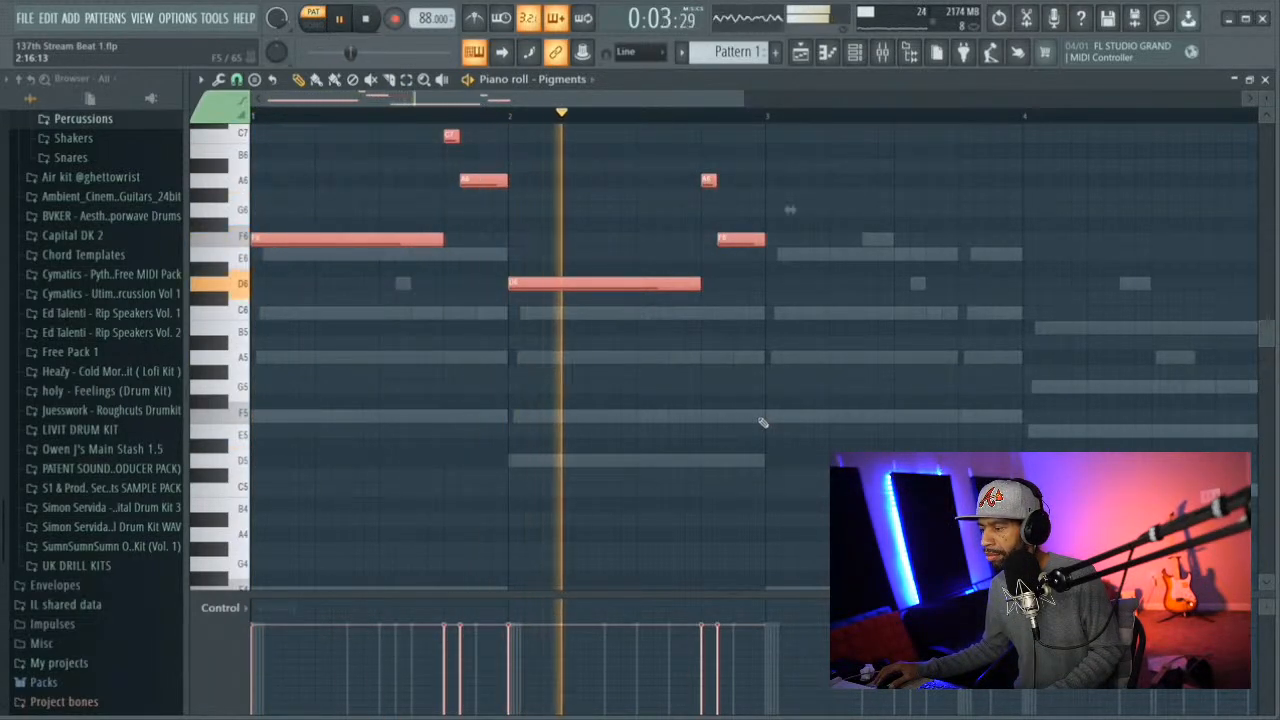
key("space")
key("ctrl+Down")
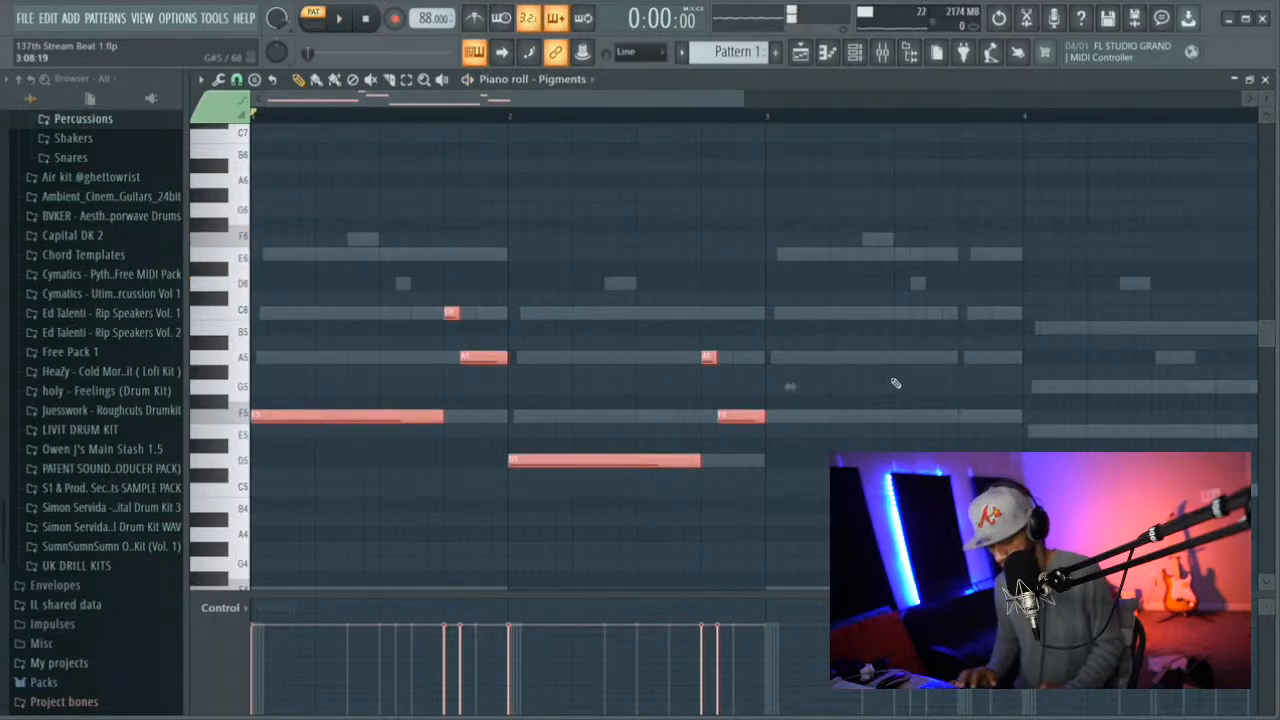
Duplicate the two-bar phrase into bars 3 and 4, play it back and deselect the copied notes
key("ctrl+b")
key("space")
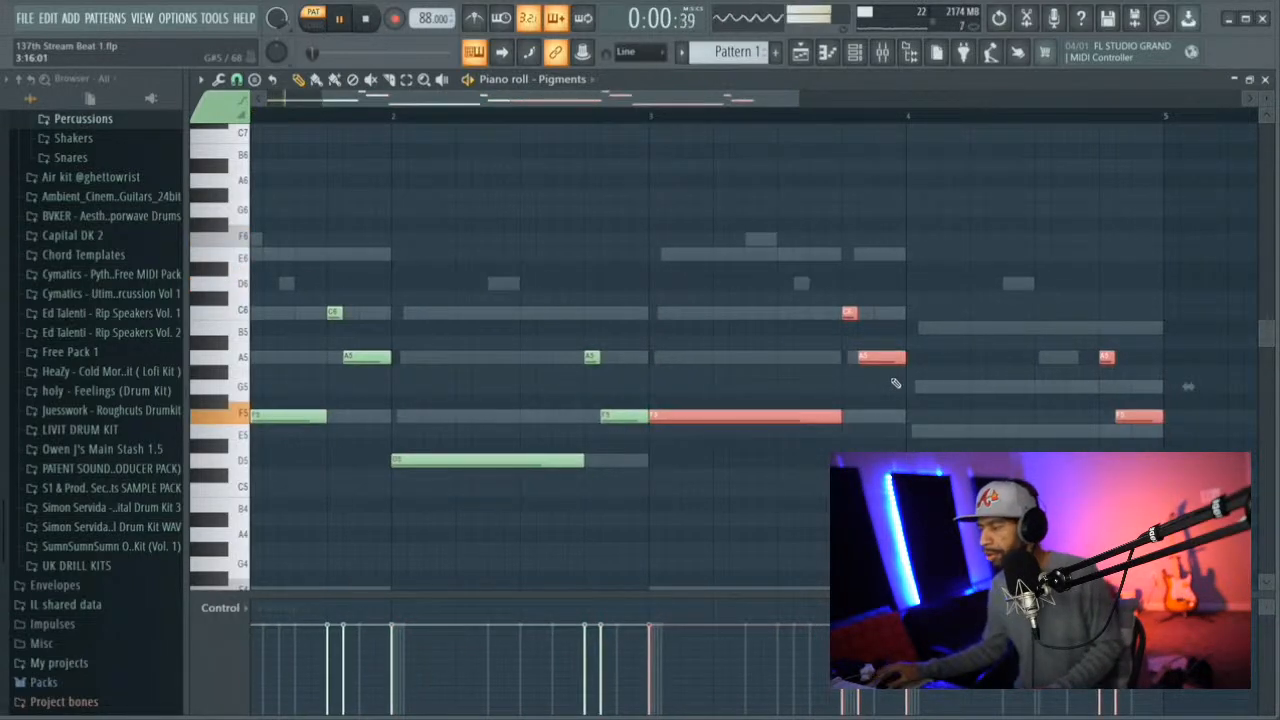
left_click(1014, 297, "ctrl")
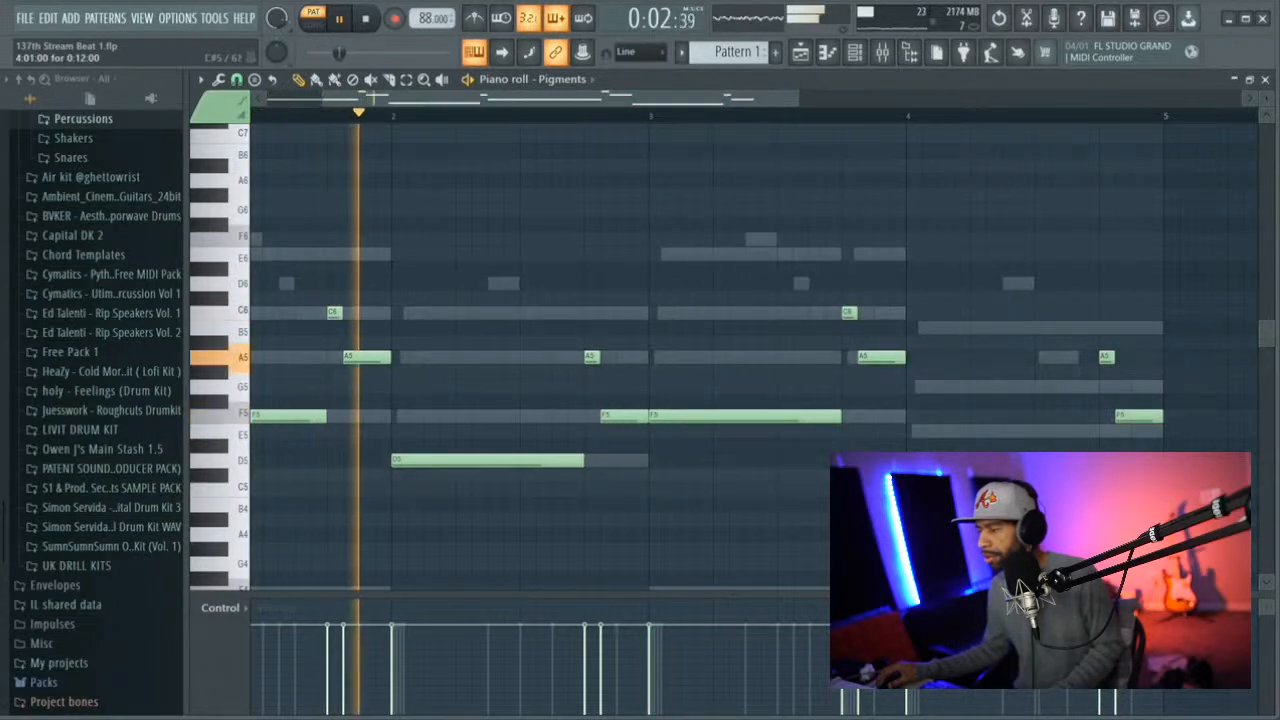
Rework bar 4 into a 12-step C5, one-step G5 and E5 and a two-step C5, and transpose the whole melody up an octave
left_click_drag(1106, 358, 1138, 429)
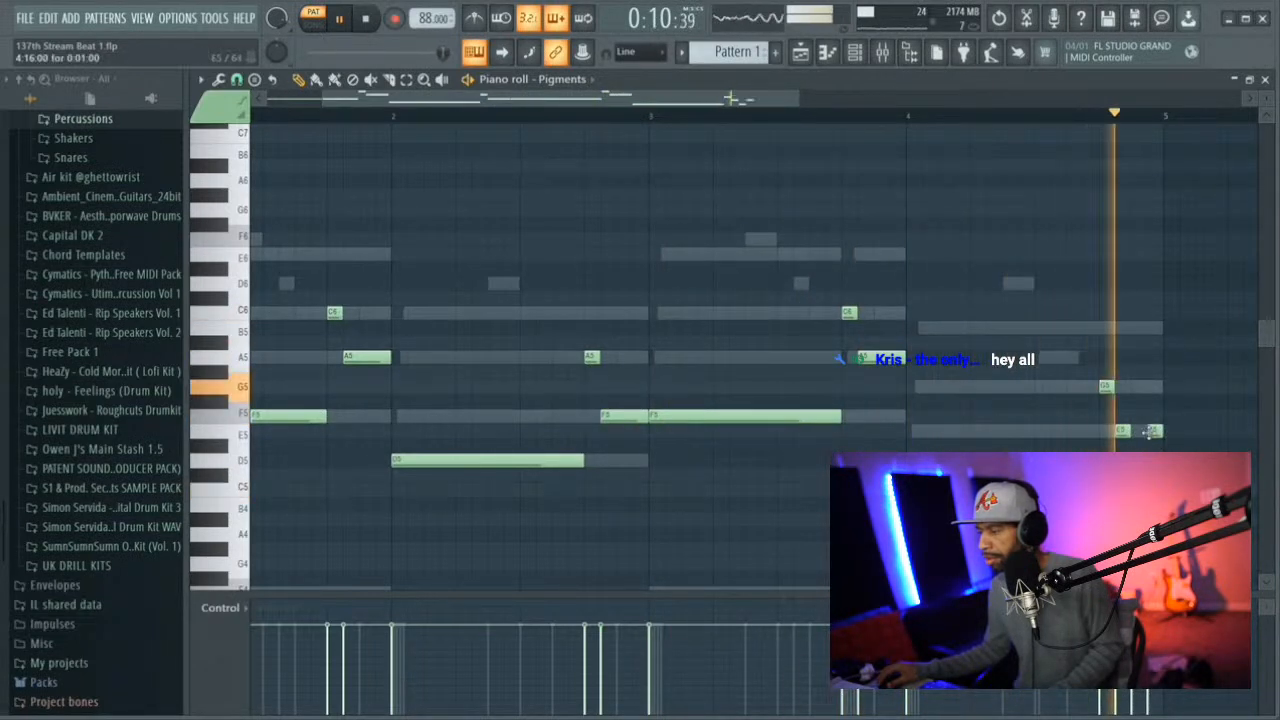
left_click(1152, 431)
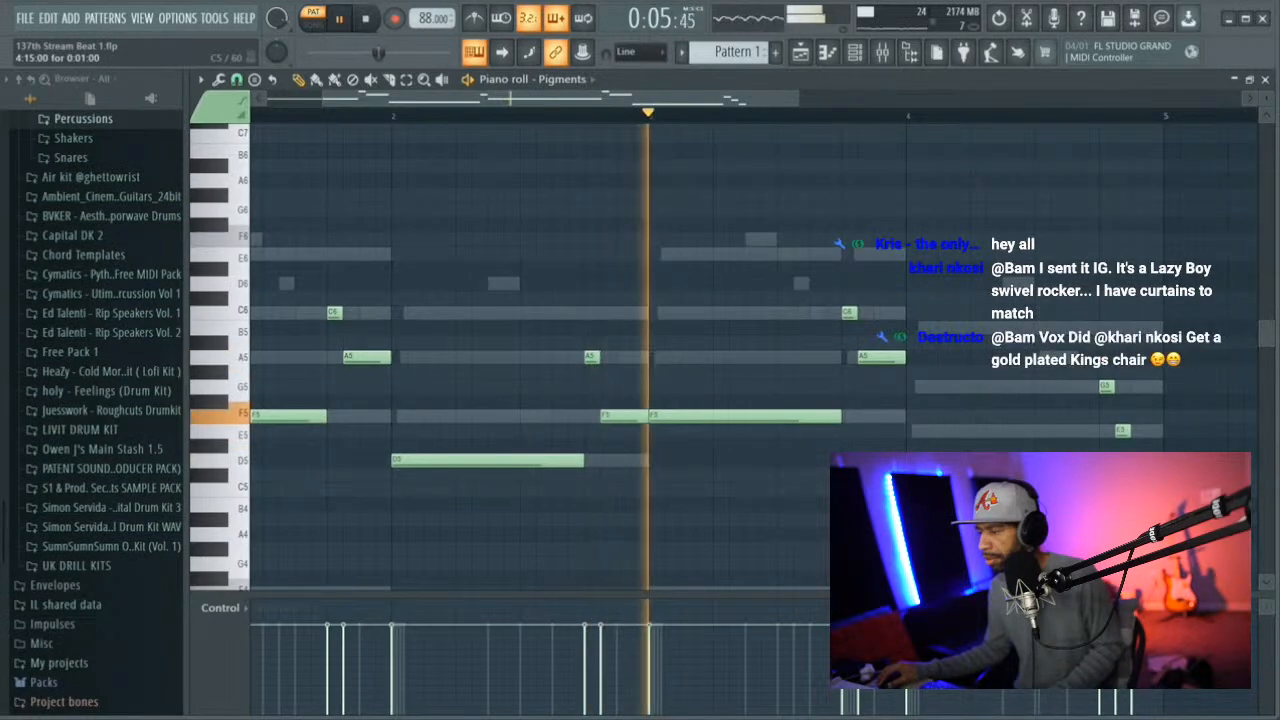
key("ctrl+a")
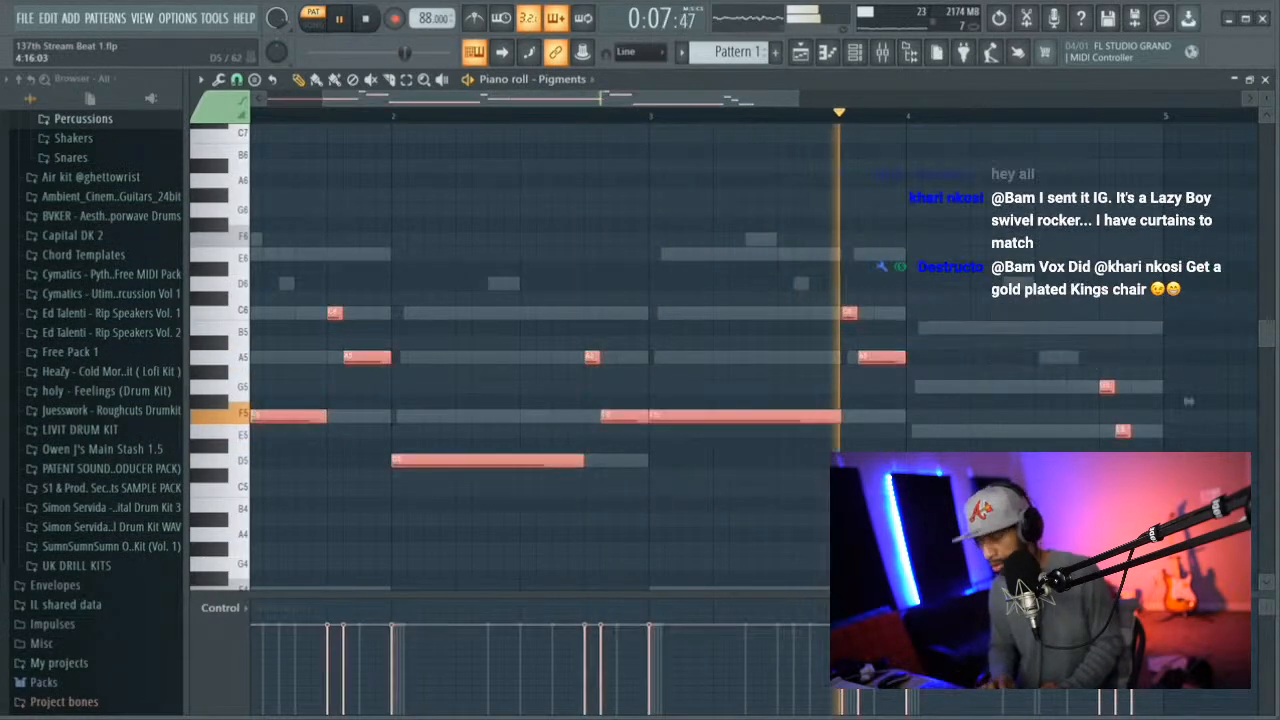
key("ctrl+Up")
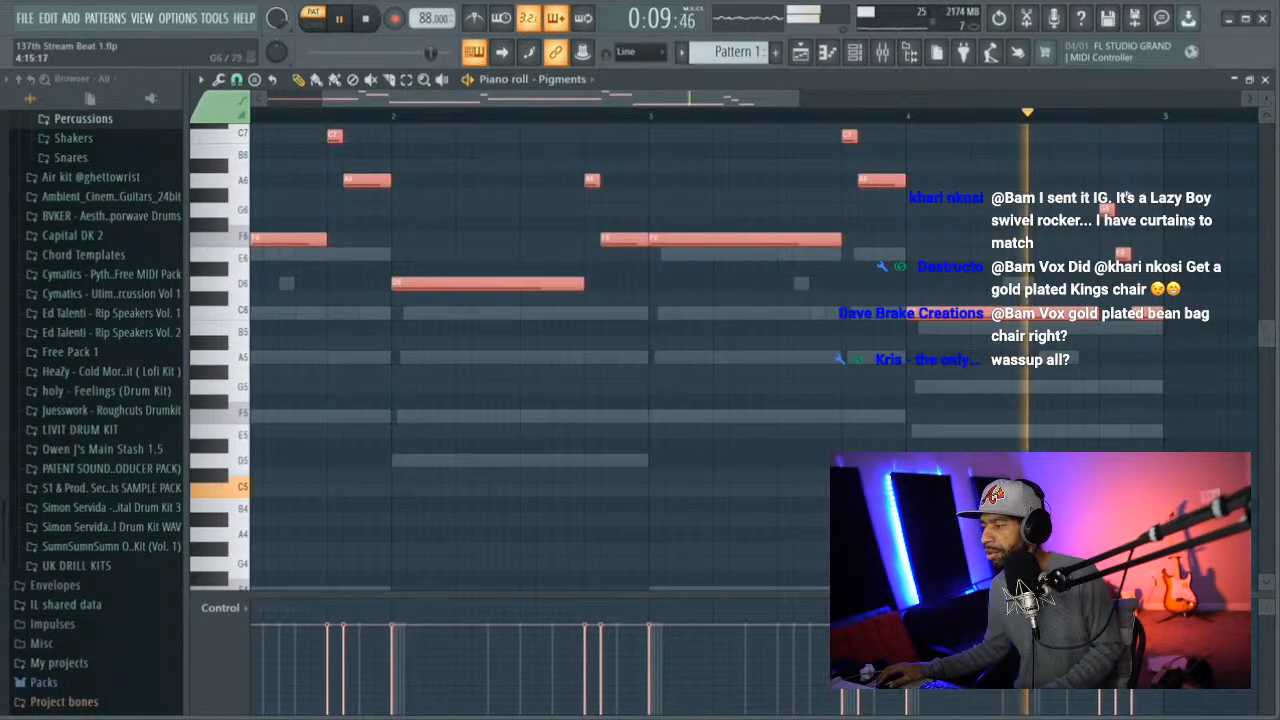
Route the Pigments channel to mixer track 4 and lower that track's volume to sit with the other instruments
left_click(887, 57)
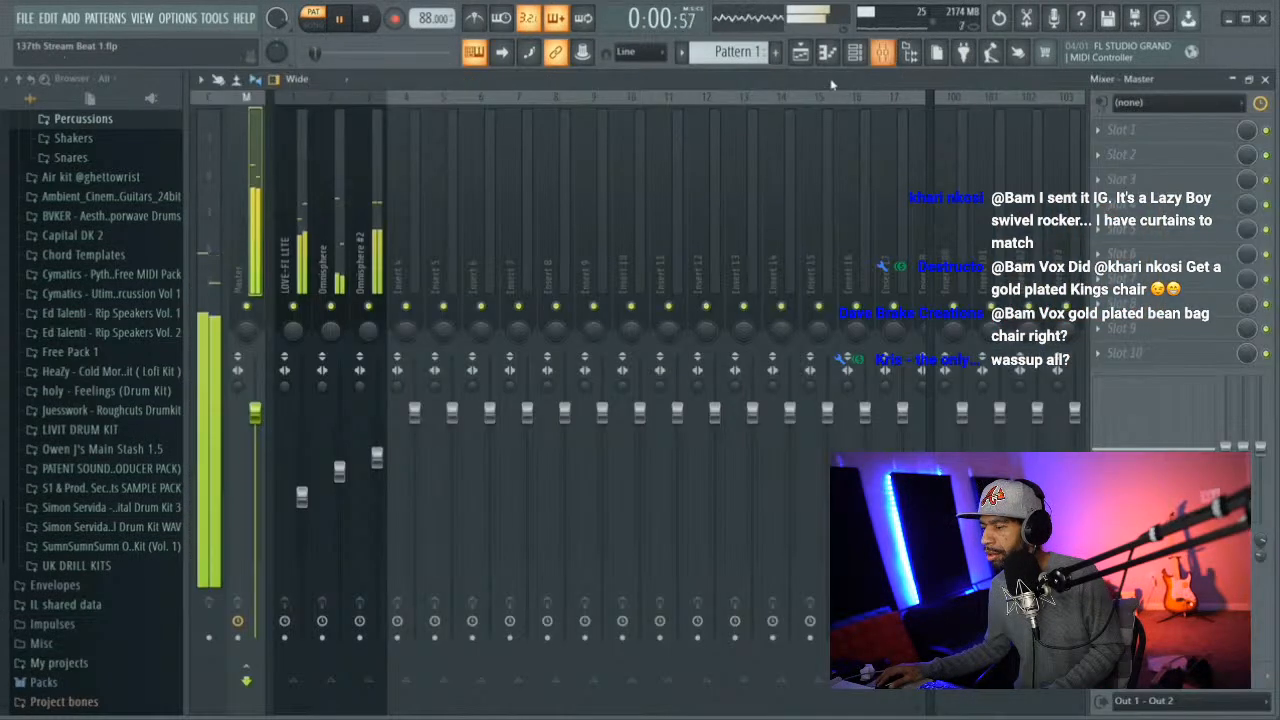
left_click(856, 60)
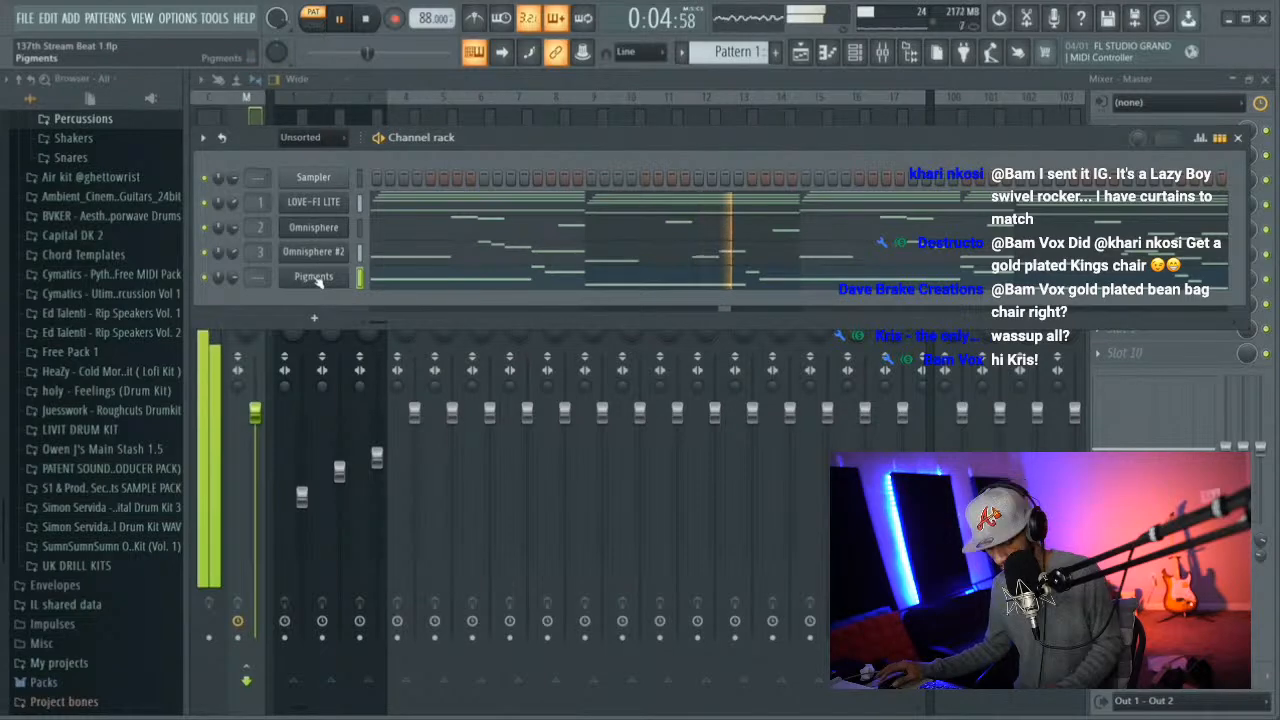
key("ctrl+l")
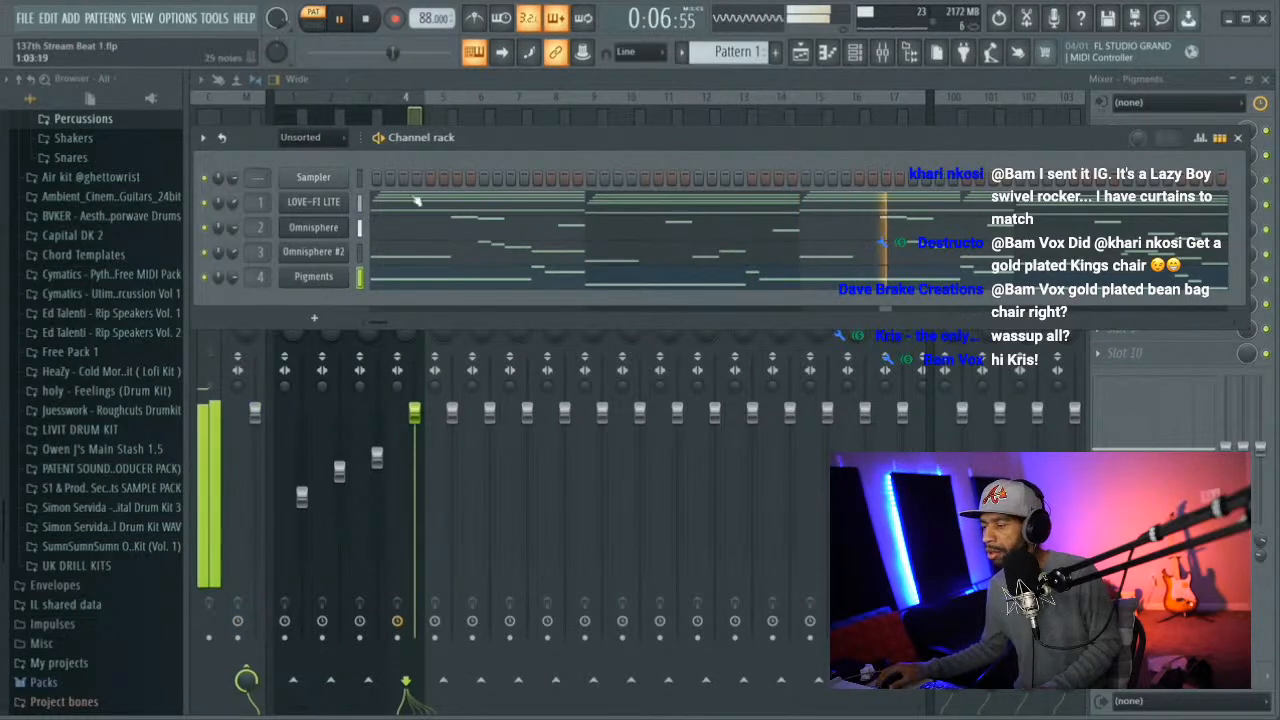
left_click(1238, 138)
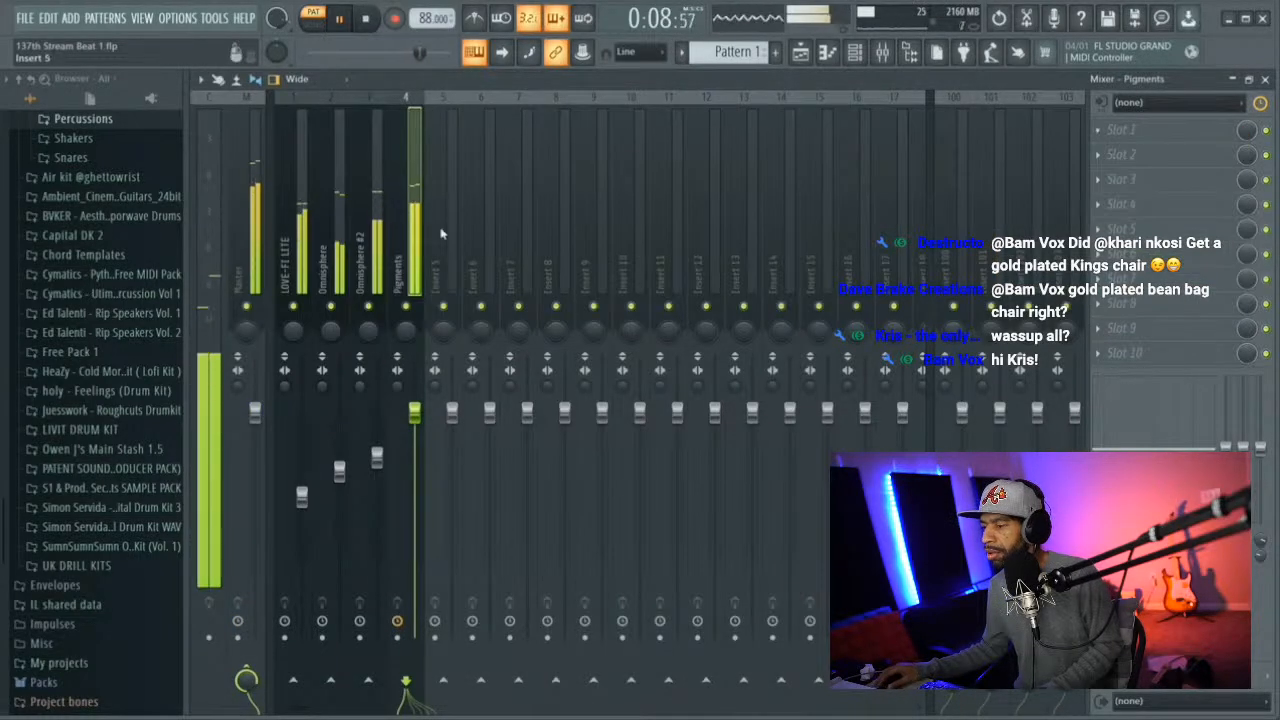
left_click_drag(414, 410, 414, 487)
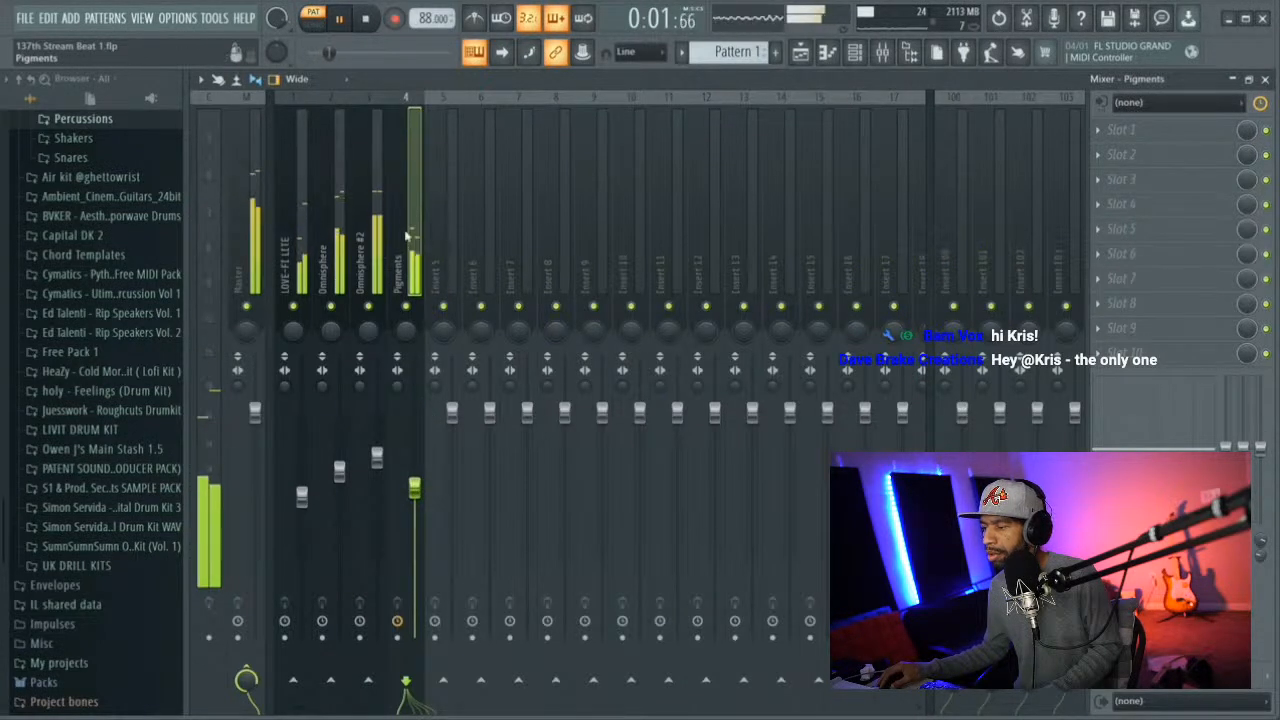
Load Fruity Parametric EQ 2 in the first effect slot of the Pigments track and apply the 20Hz + 18kHz cut preset
left_click(1104, 134)
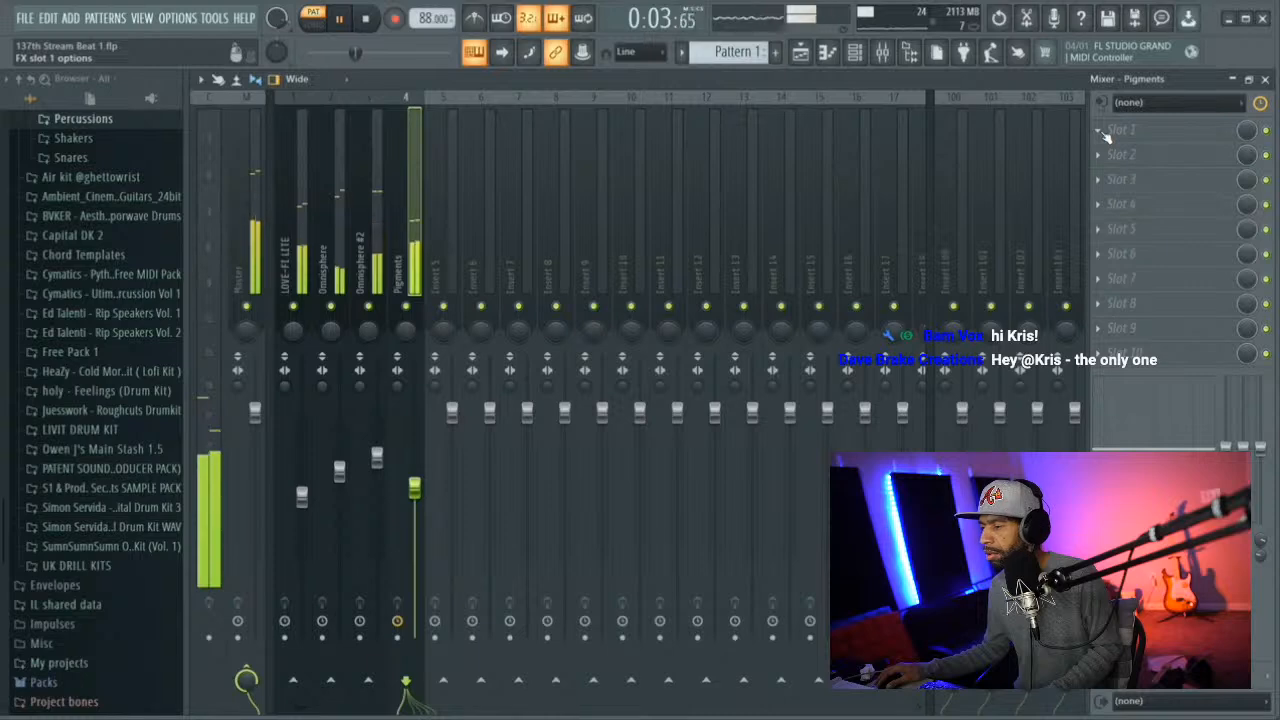
mouse_move(1112, 150)
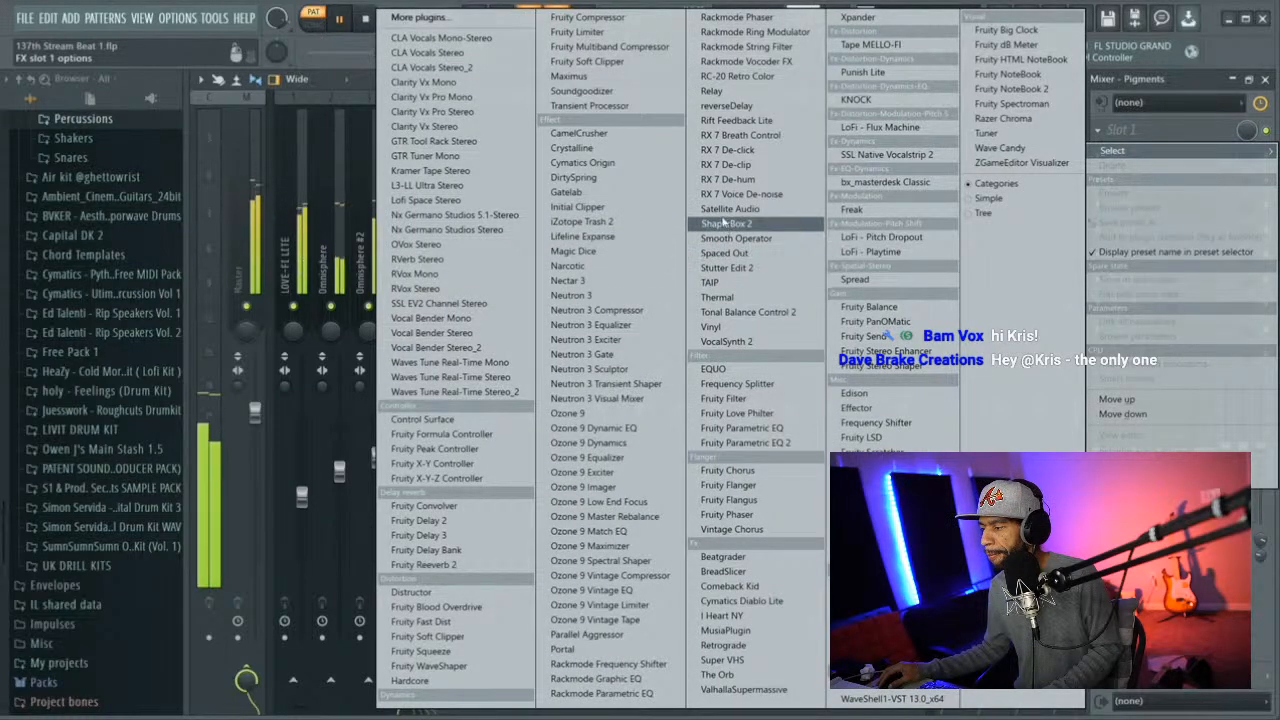
left_click(743, 451)
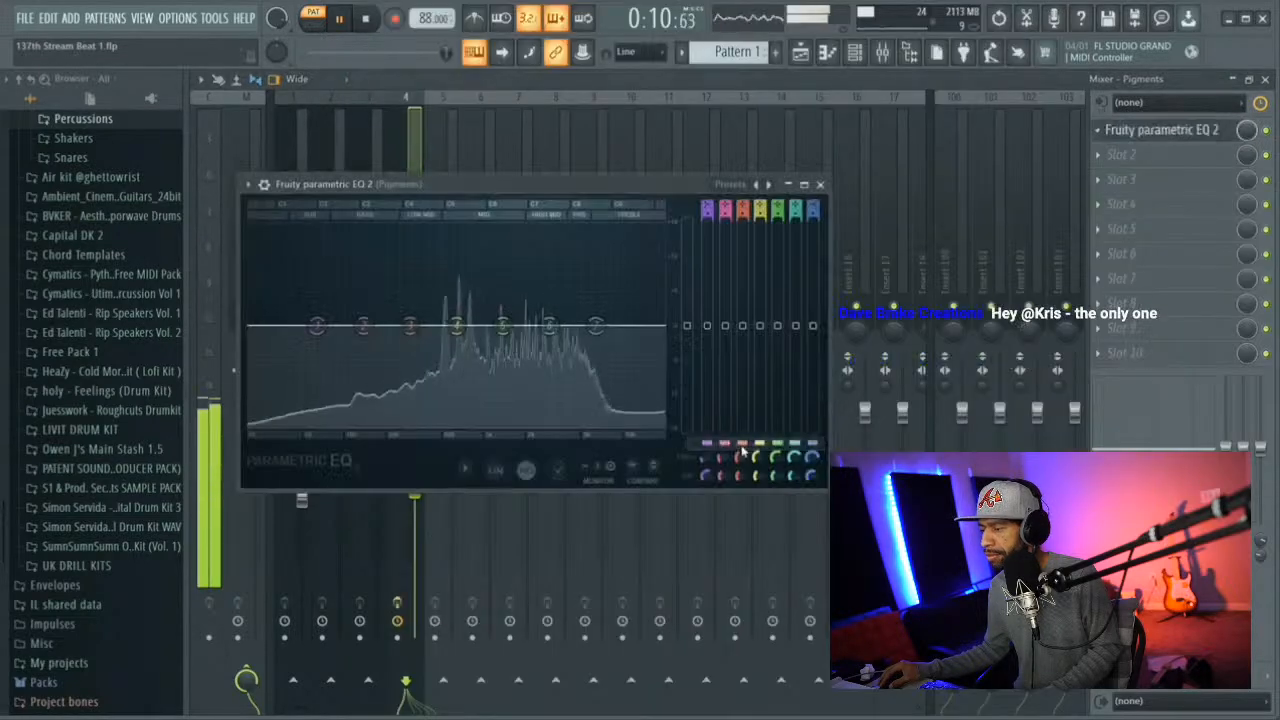
left_click(724, 184)
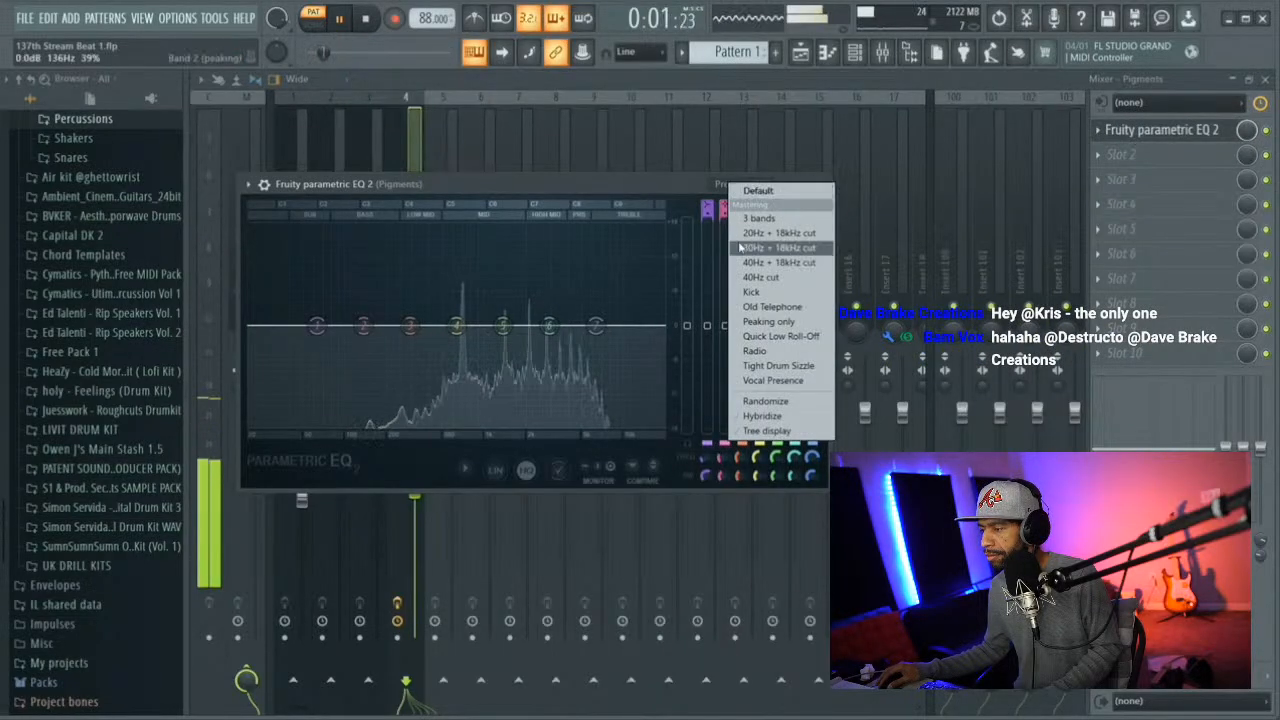
left_click(796, 240)
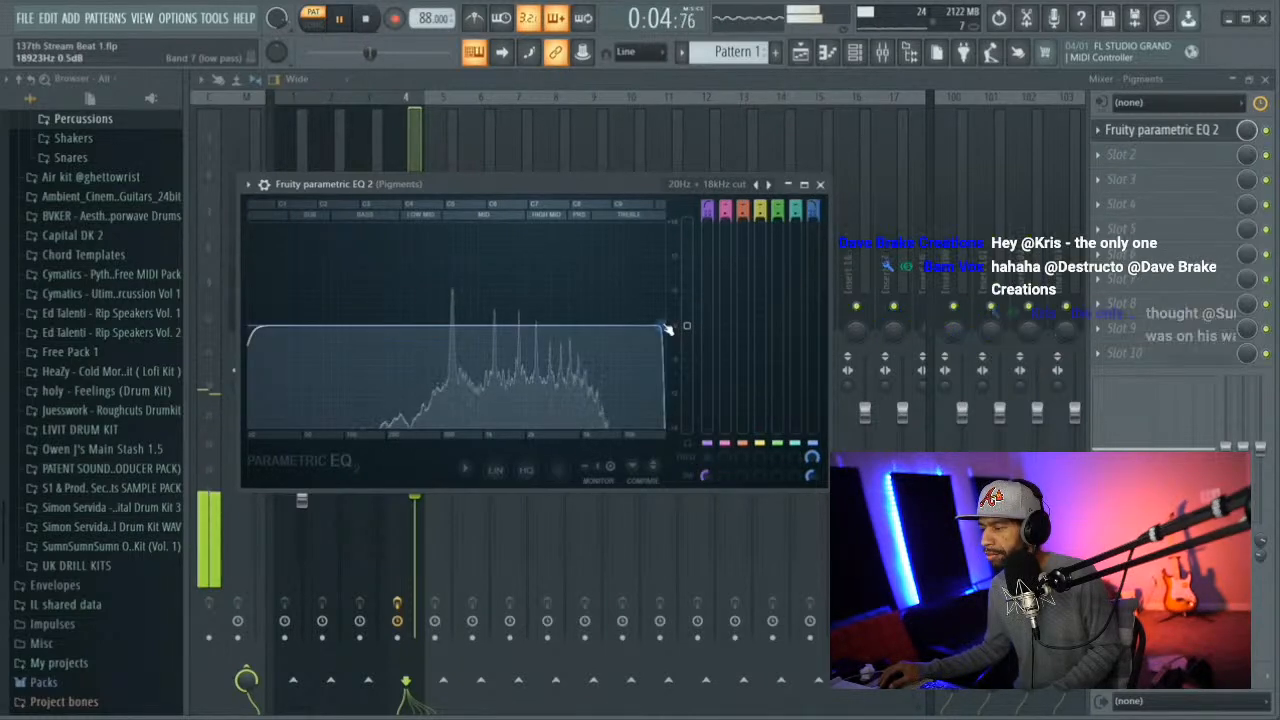
Narrow the Pigments EQ by lowering the low-pass cutoff and raising the high-pass cutoff into the low mids
left_click_drag(619, 326, 586, 326)
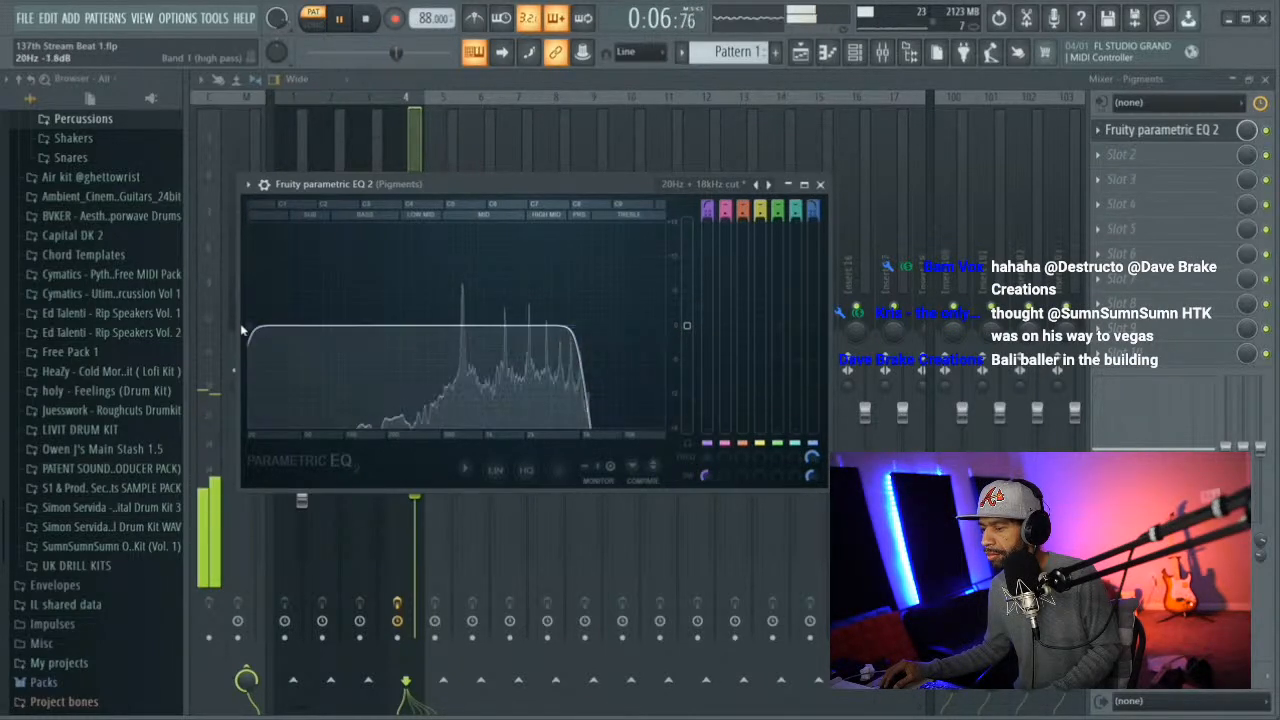
left_click_drag(246, 330, 382, 330)
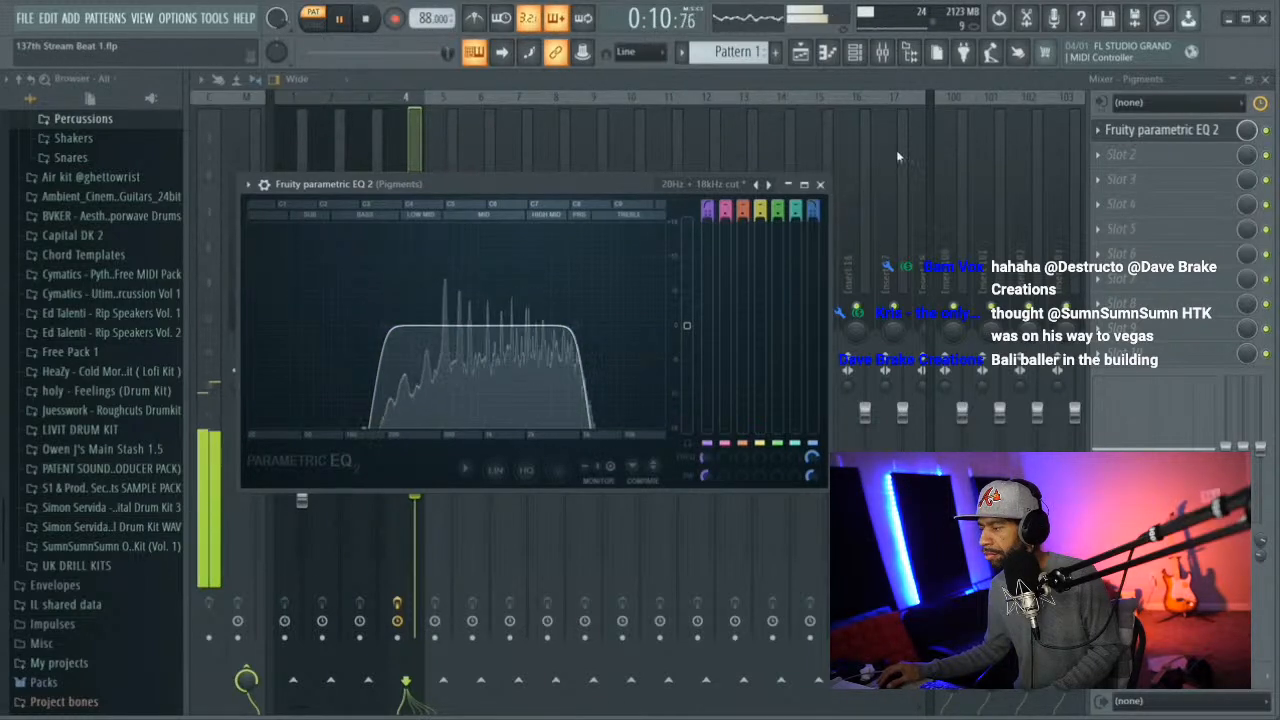
Close the parametric EQ, load Super VHS in effect slot 2 of the Pigments mixer track and toggle its Magic effect
left_click(822, 185)
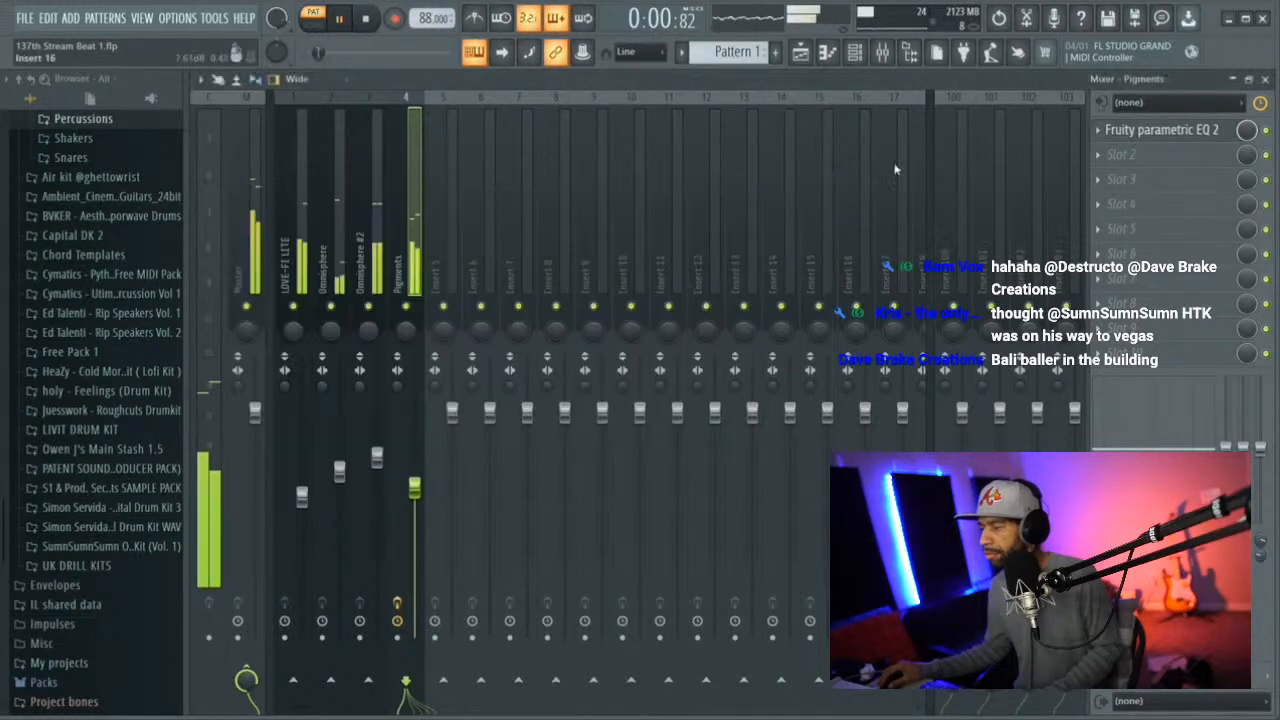
left_click(1100, 155)
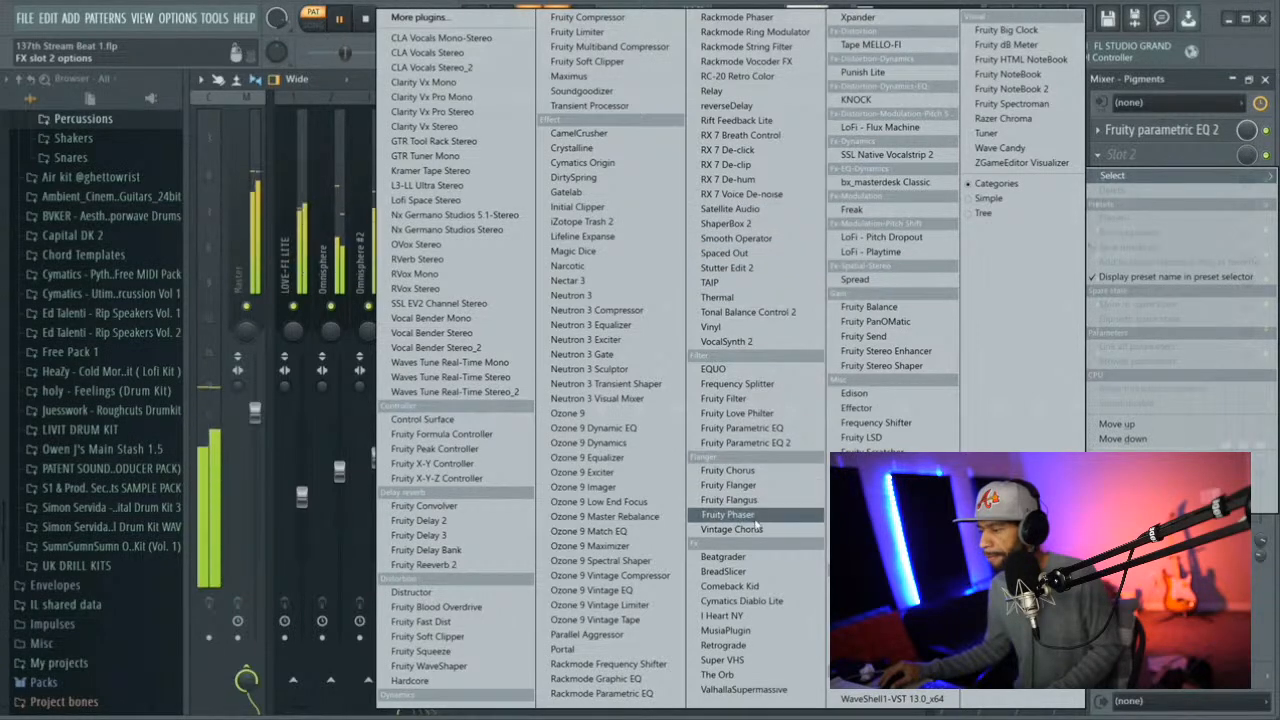
left_click(745, 660)
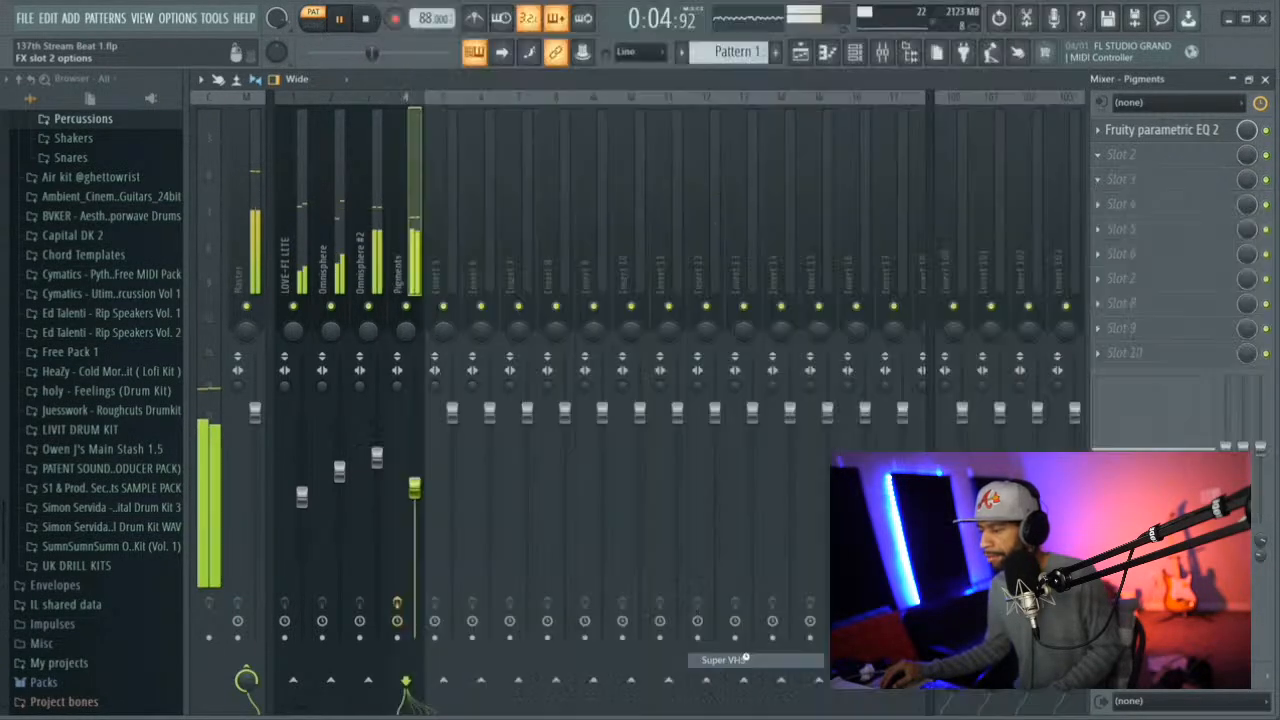
left_click(564, 372)
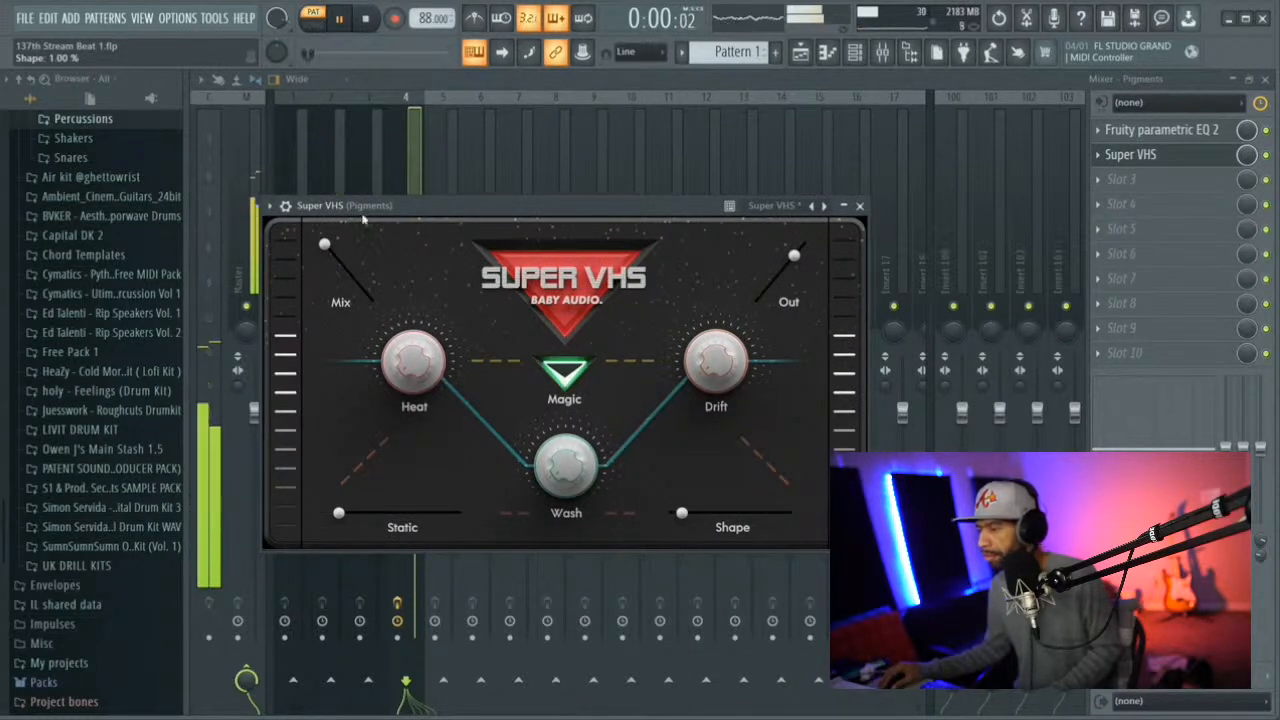
Set the Super VHS mix to about 59%, stop playback, close the effect and slightly lower the Pigments track's volume
left_click_drag(326, 248, 332, 258)
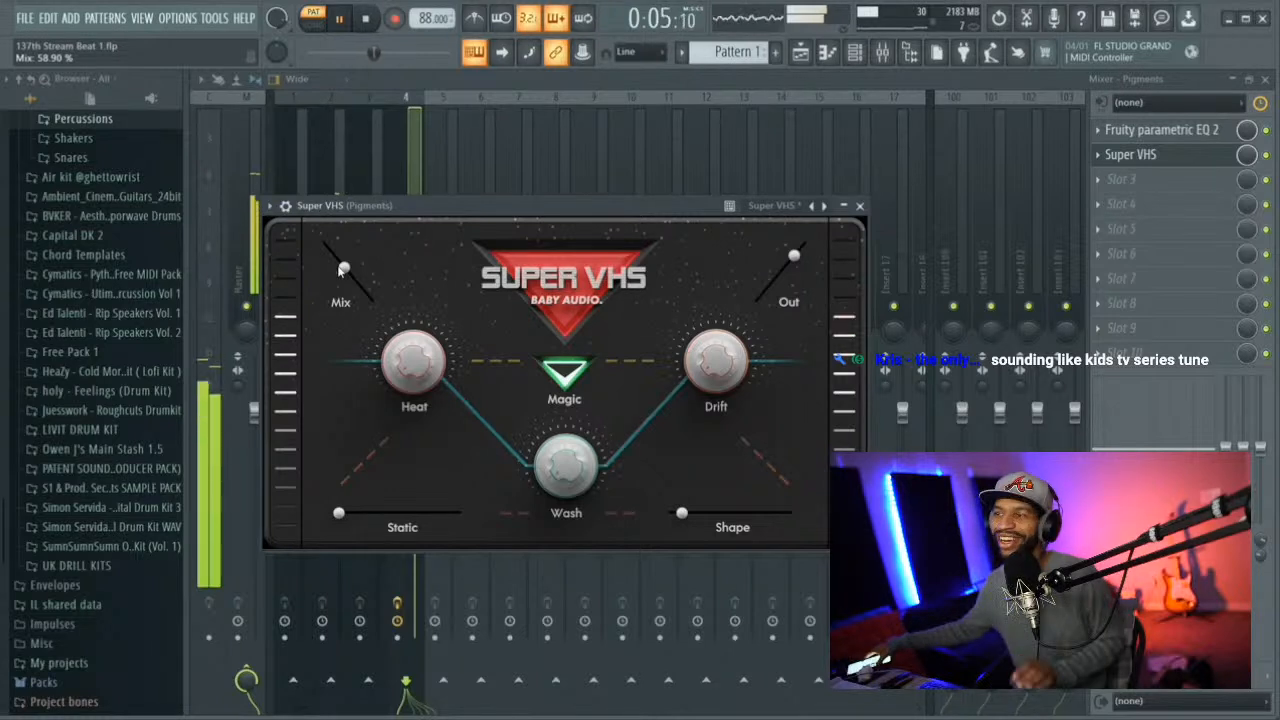
key("space")
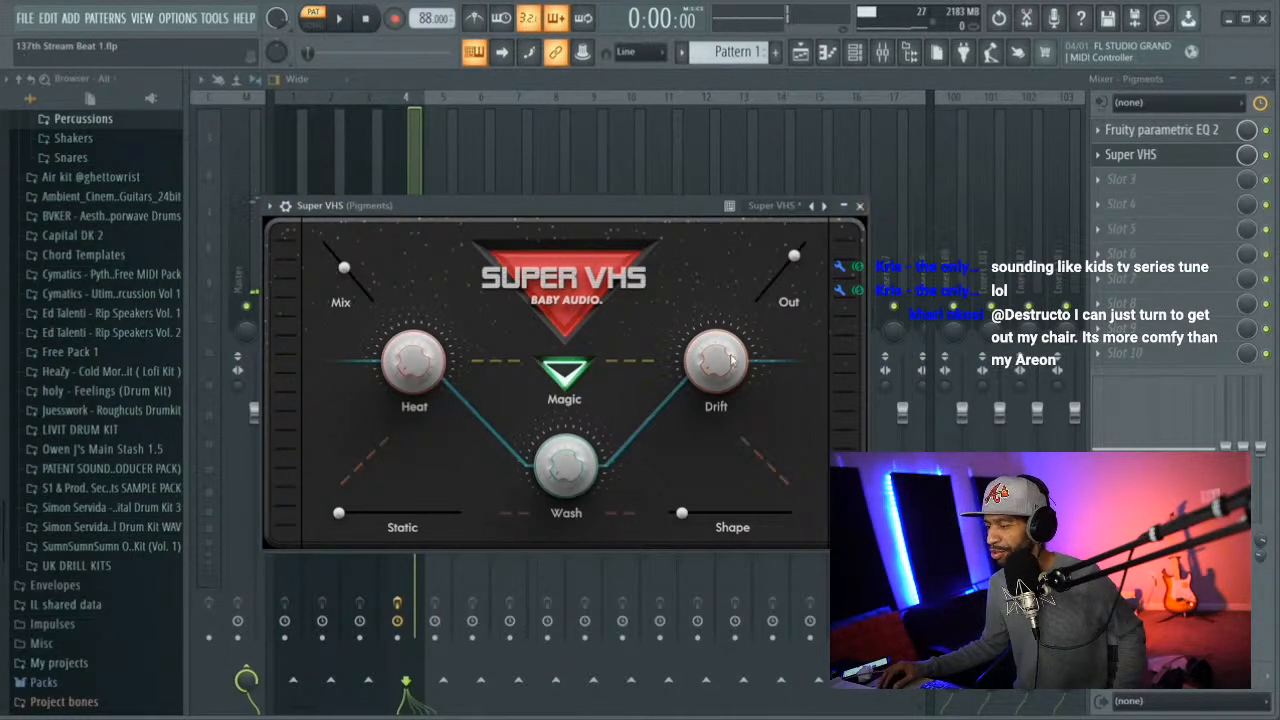
left_click(860, 206)
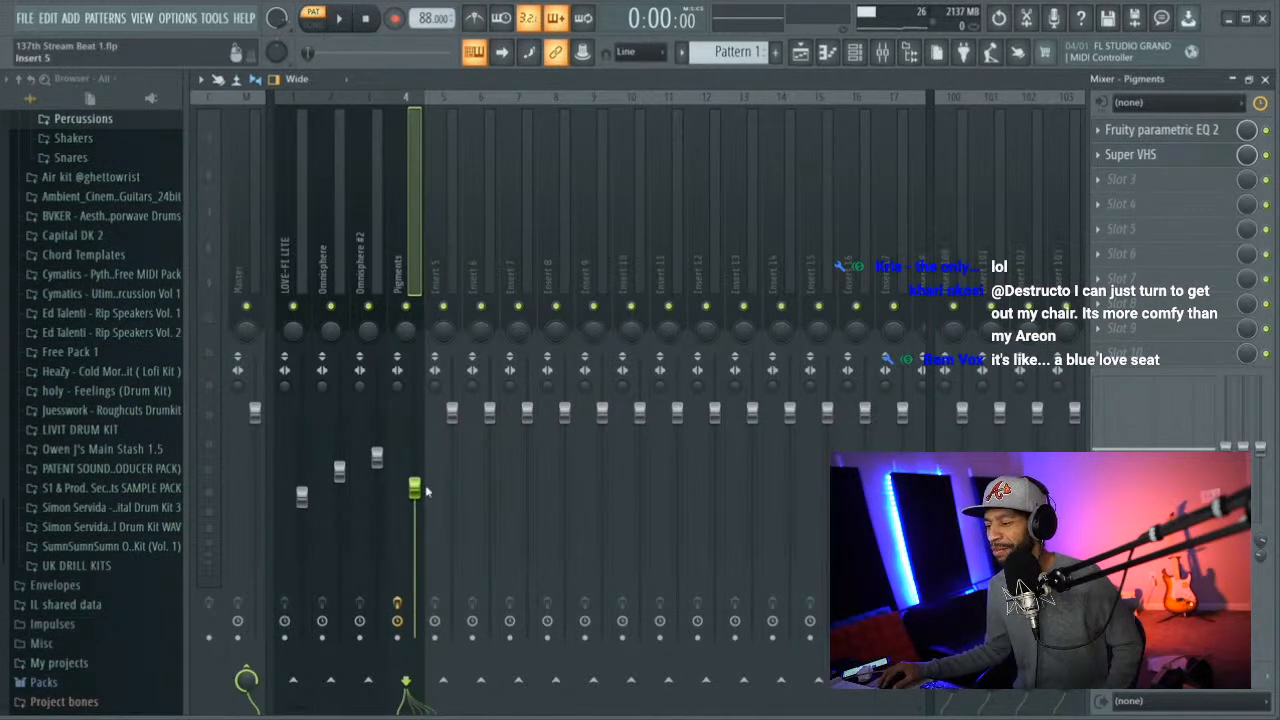
left_click_drag(415, 490, 415, 495)
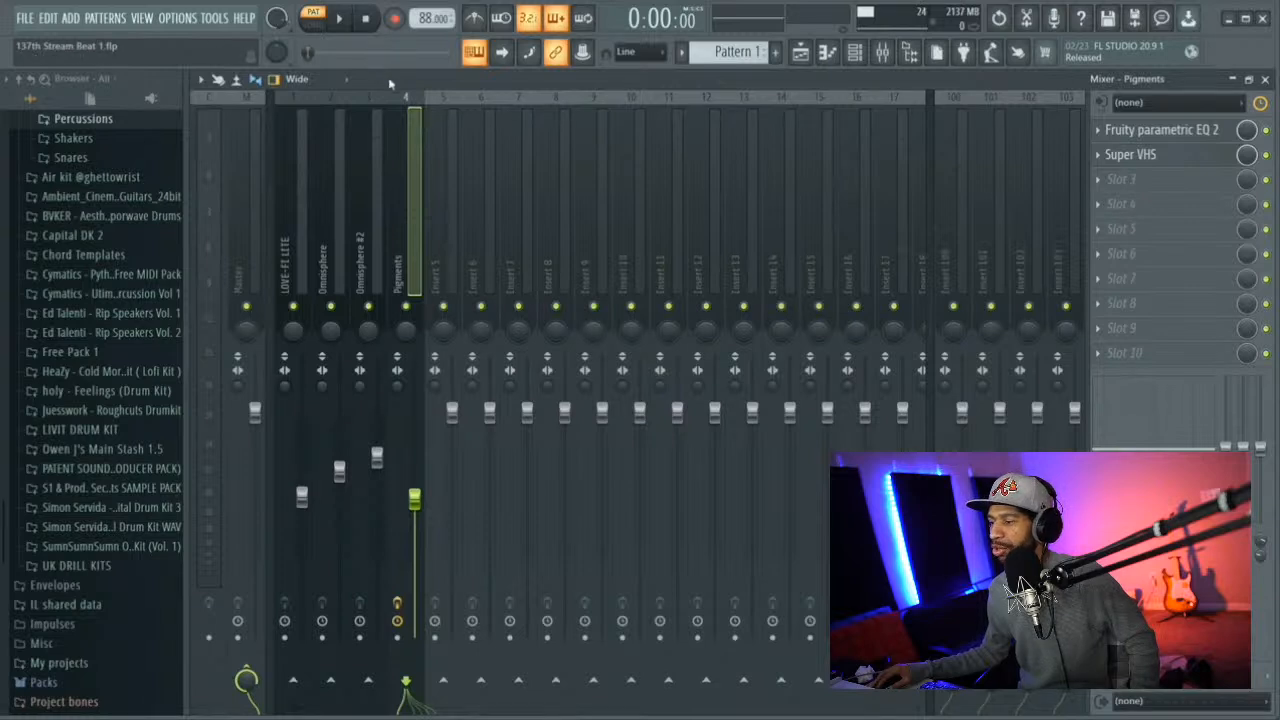
Play the pattern, add a new Omnisphere instrument, stop playback and move its window to the upper part of the workspace
left_click(341, 22)
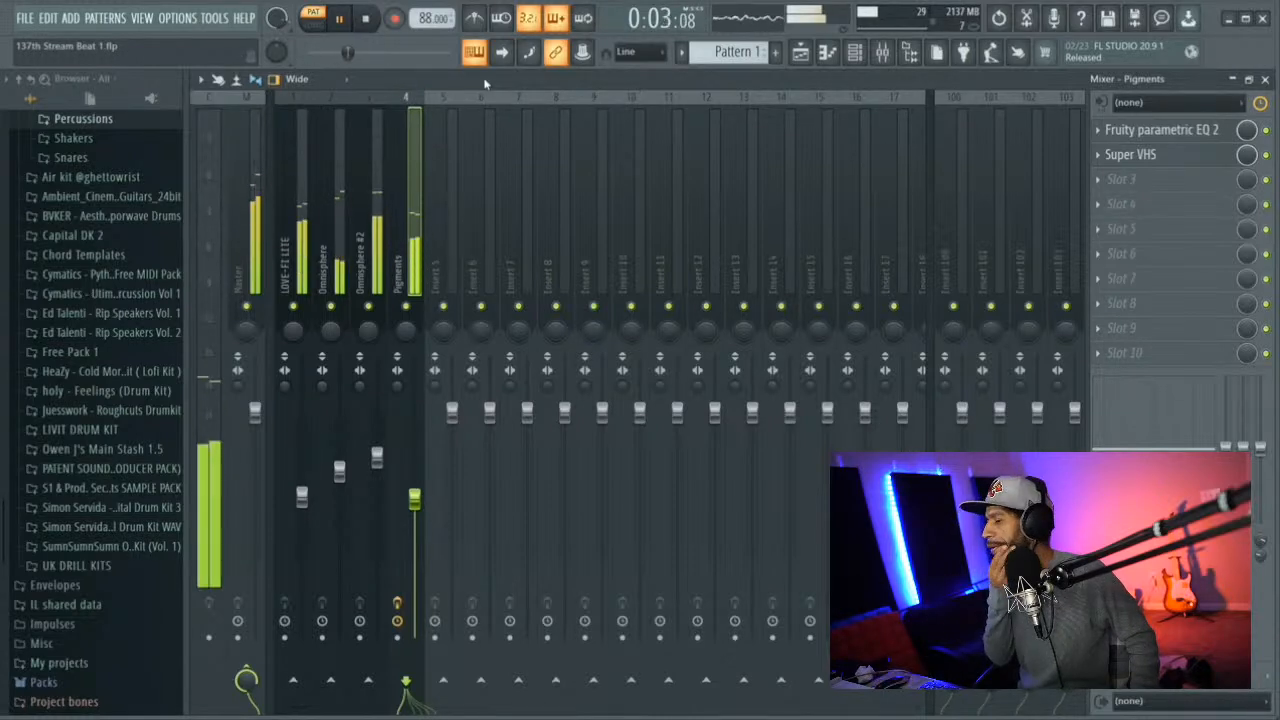
left_click(180, 19)
mouse_move(70, 19)
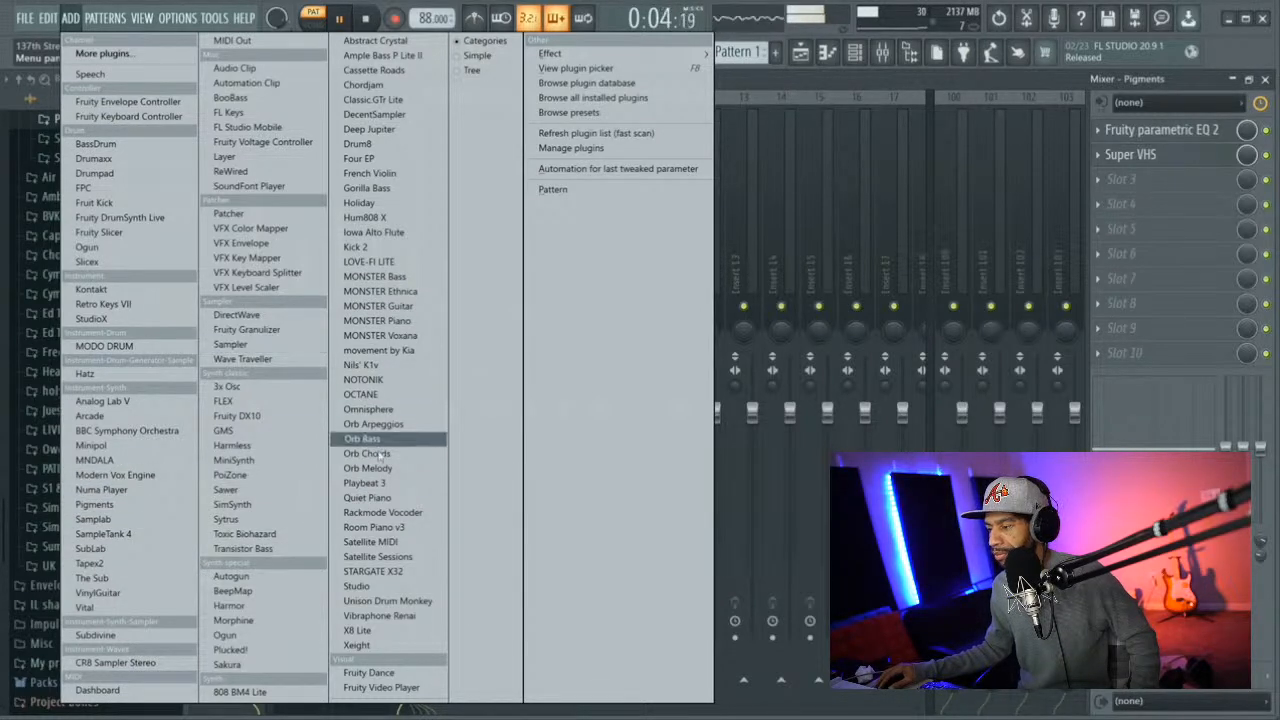
left_click(380, 409)
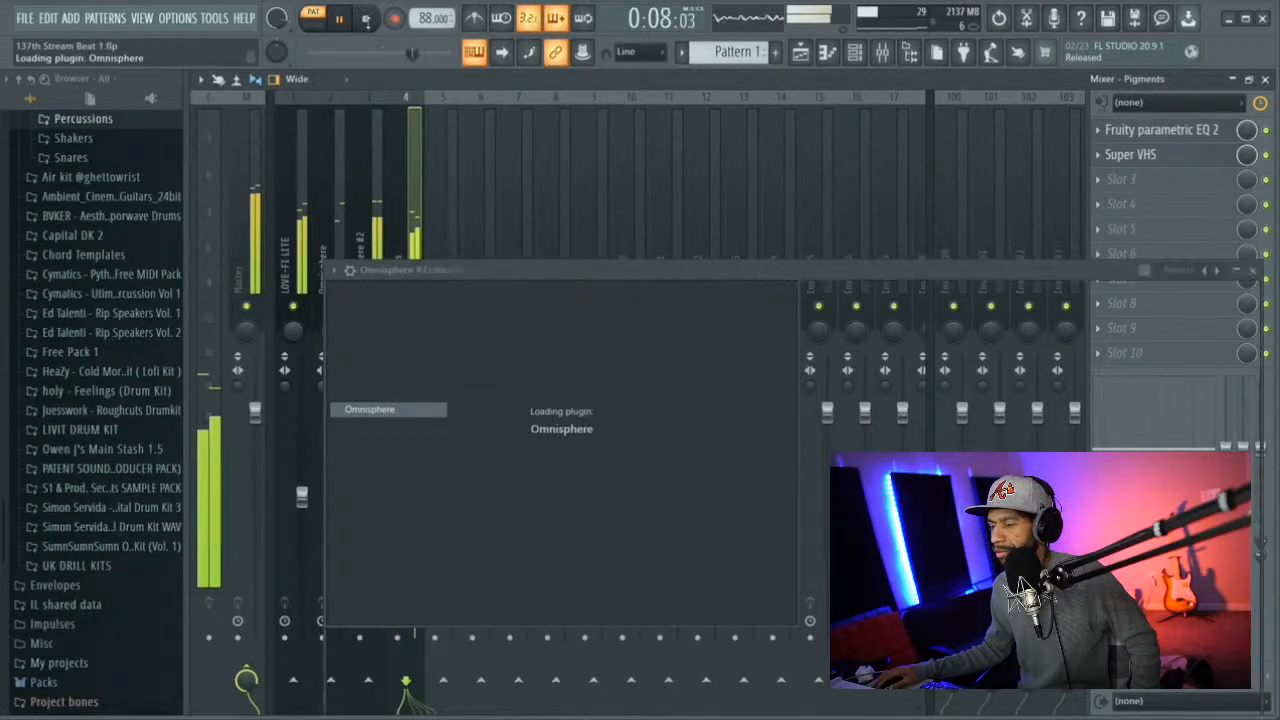
left_click(367, 20)
left_click_drag(546, 263, 410, 77)
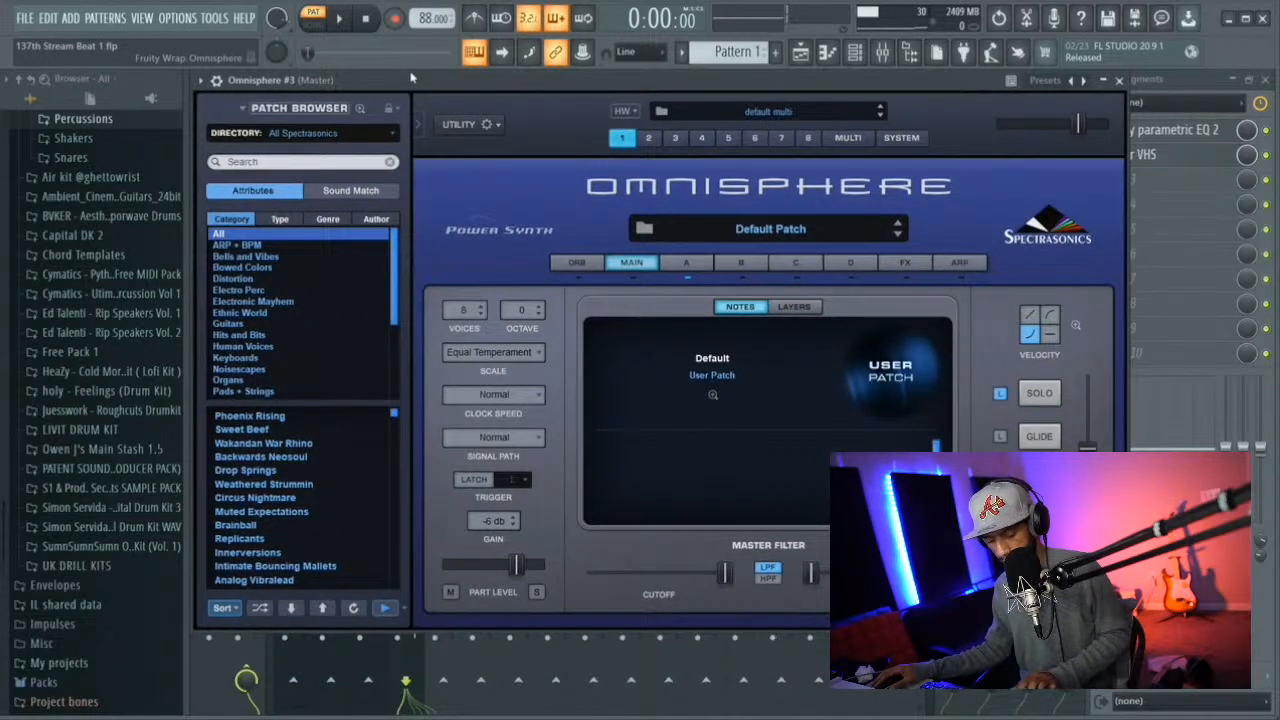
key("s")
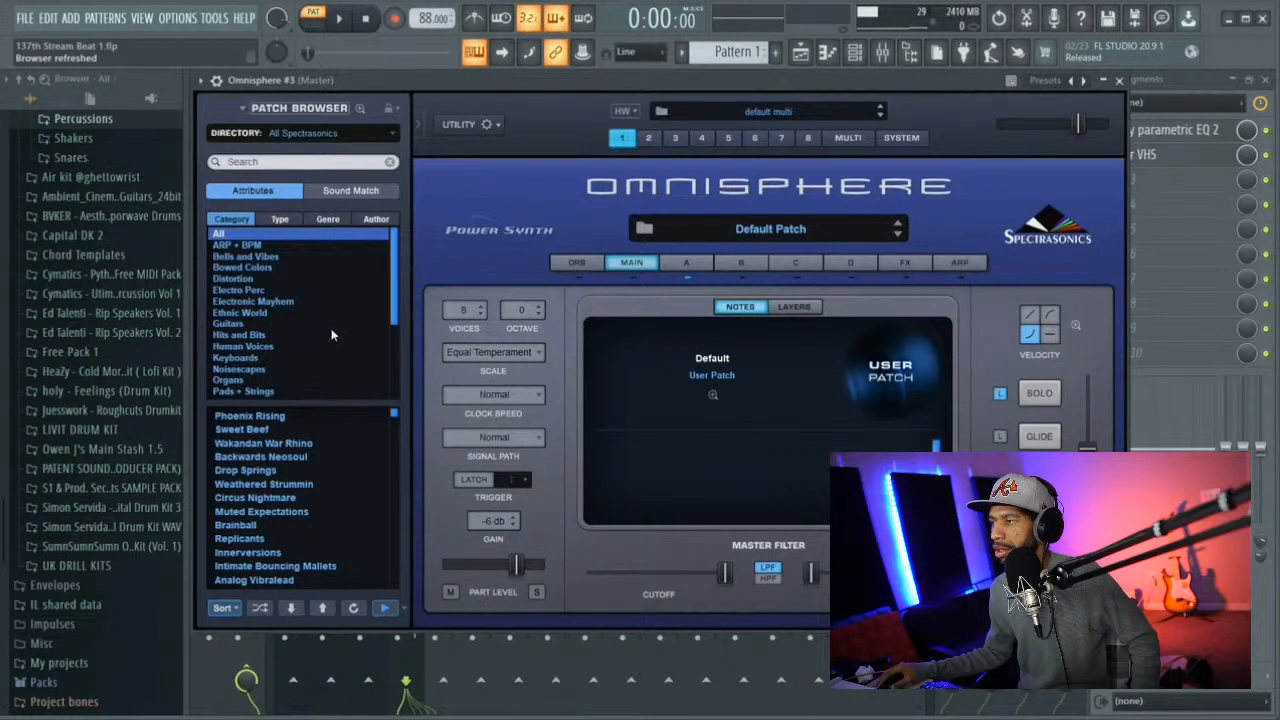
Filter Omnisphere's patches to the Unclean Machine library's Retro Land category and shuffle the patch list
scroll(331, 330, "down", 8)
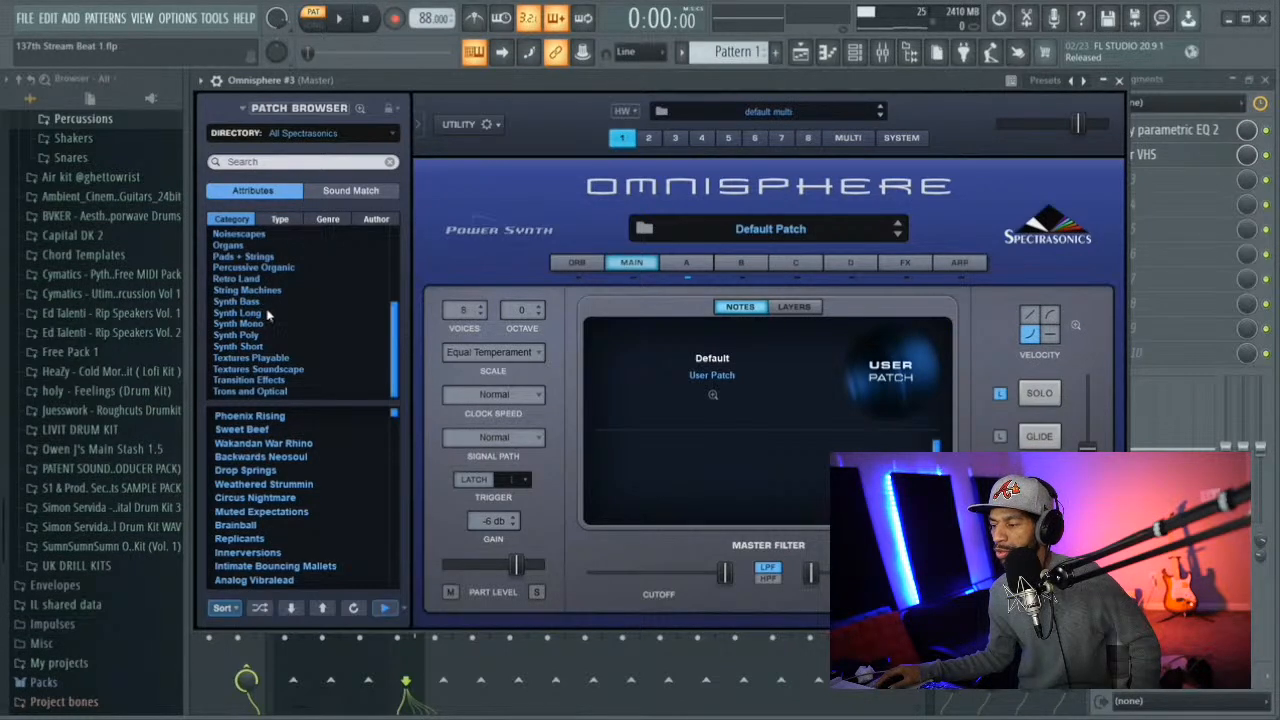
scroll(270, 320, "up", 3)
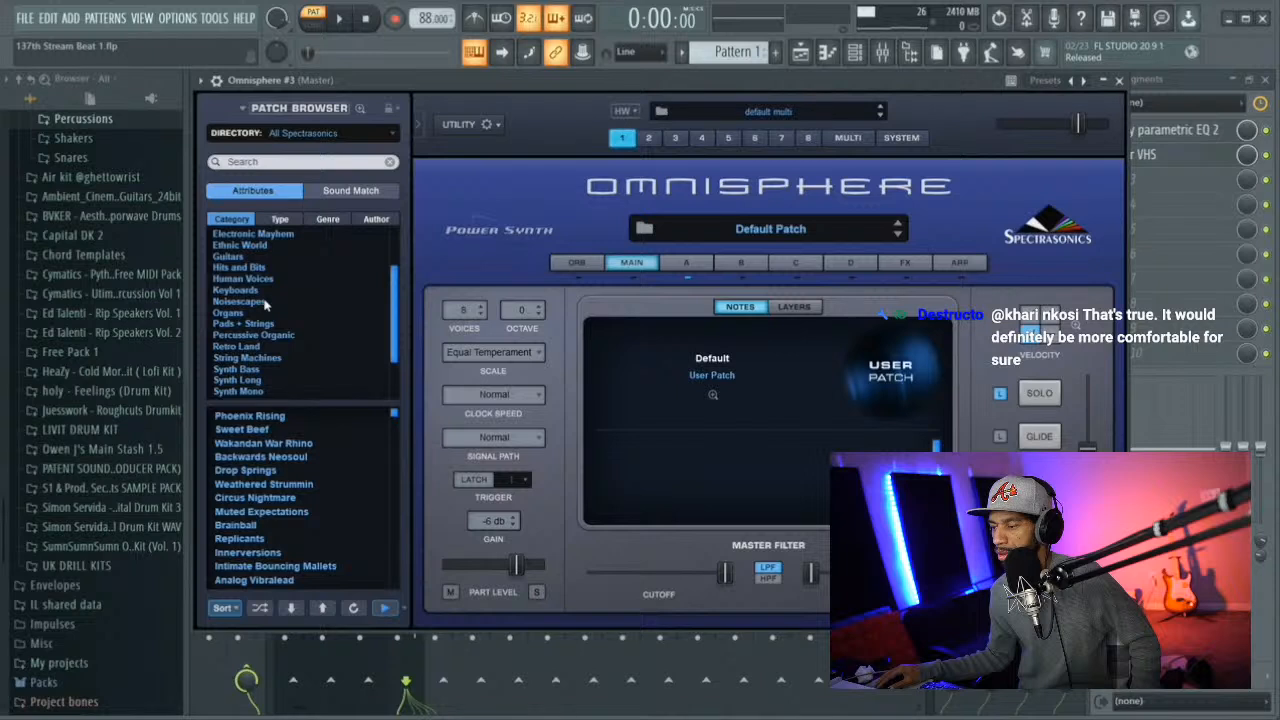
left_click(373, 137)
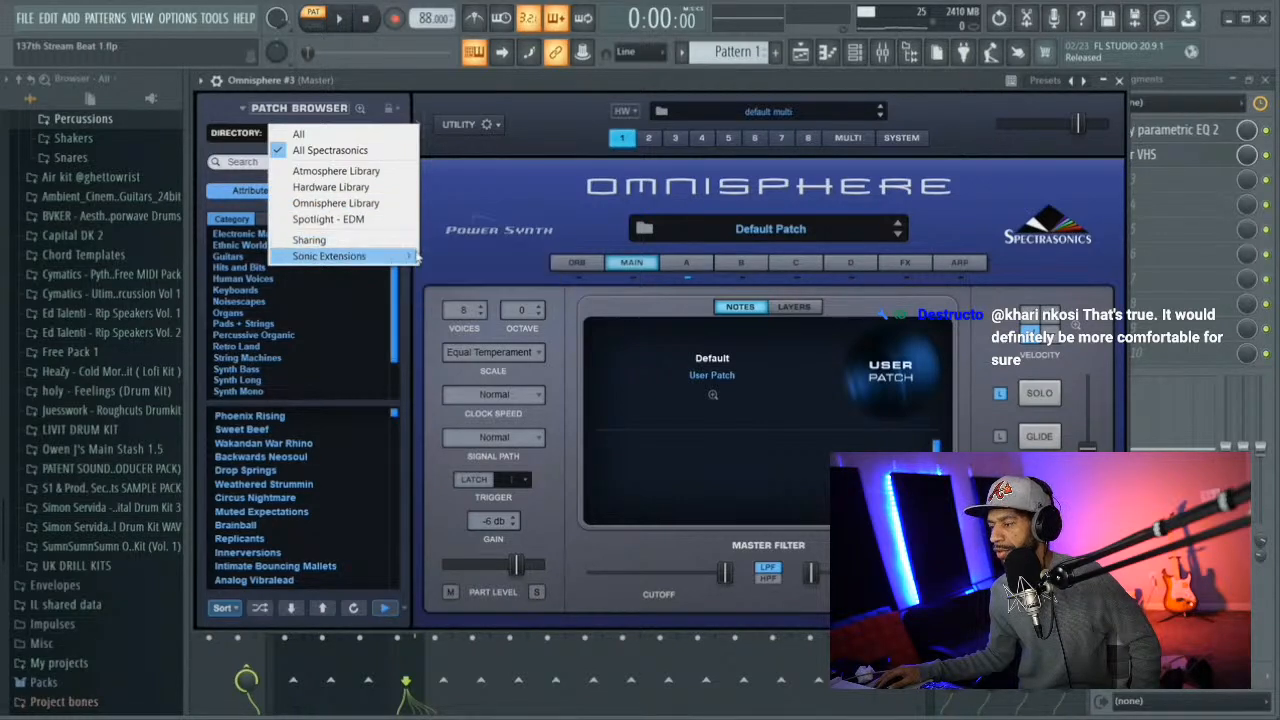
mouse_move(410, 256)
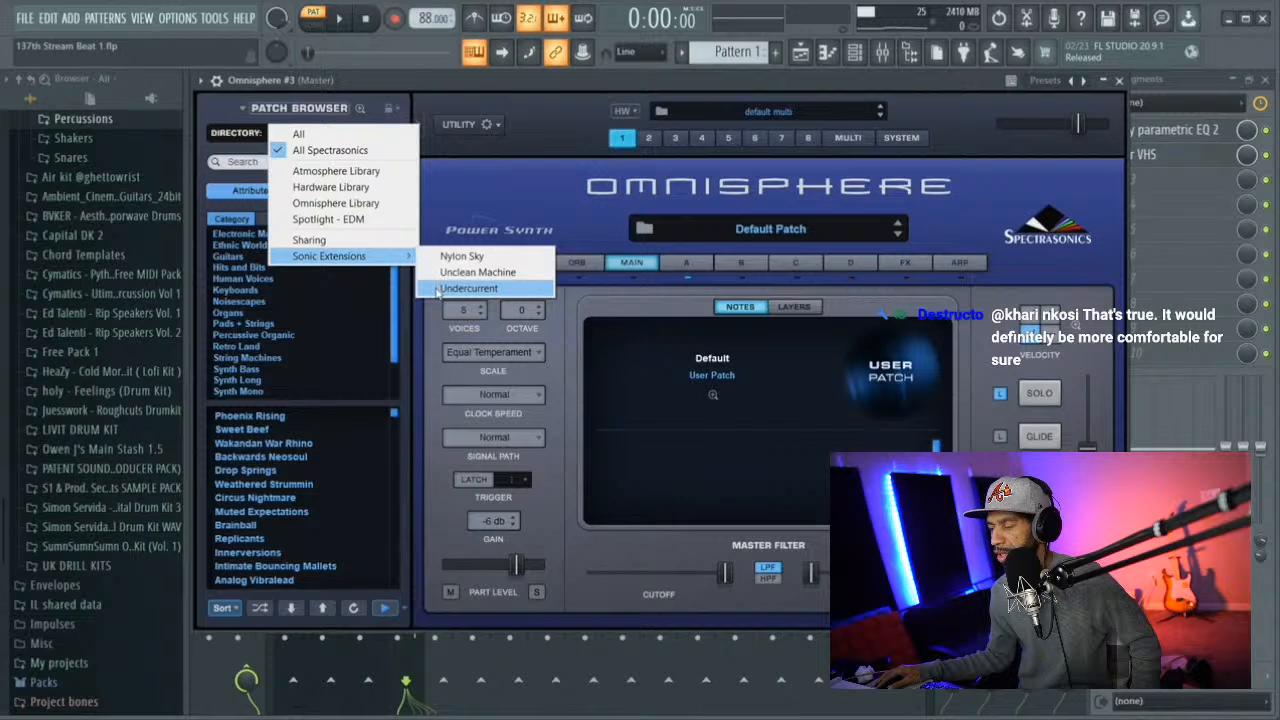
left_click(446, 272)
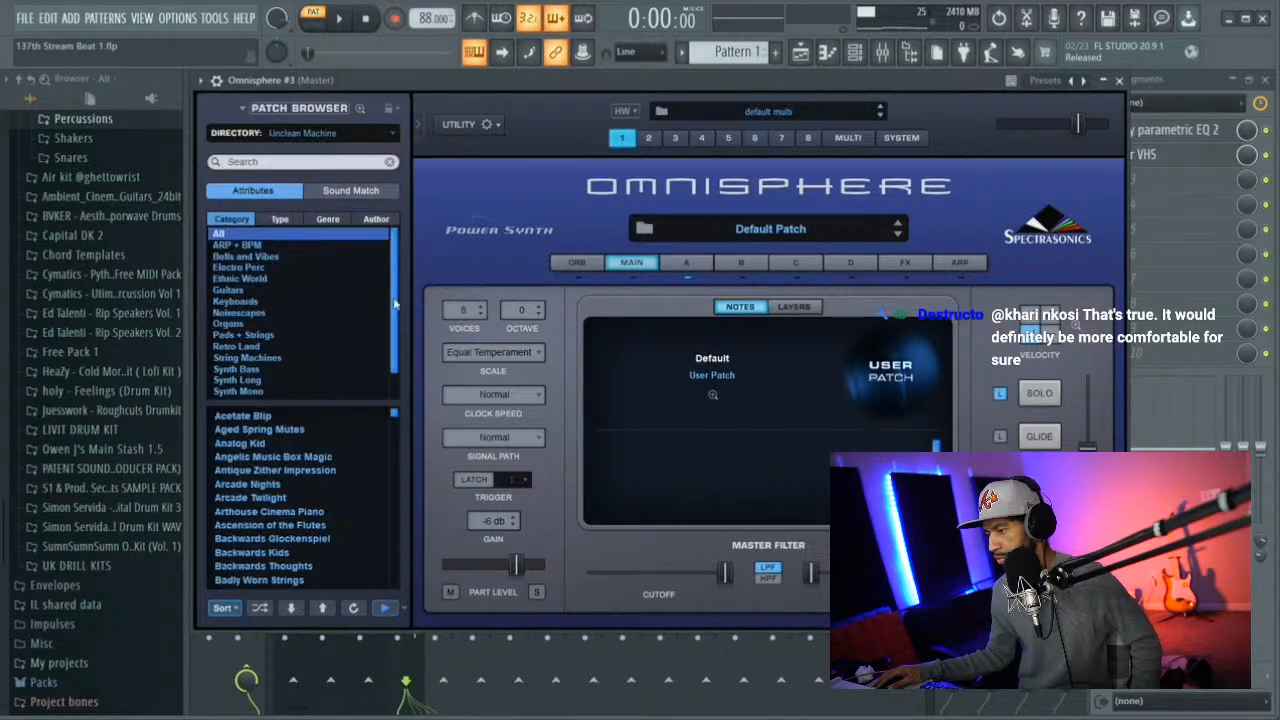
left_click(252, 346)
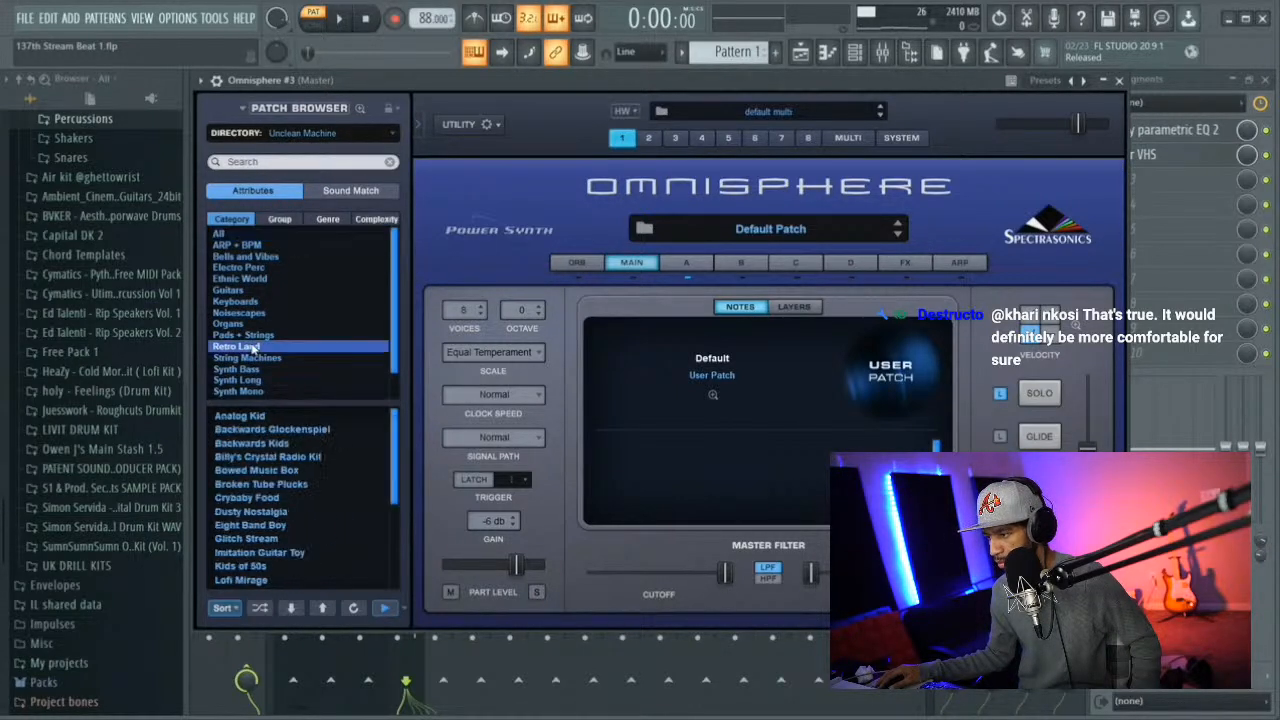
left_click(261, 609)
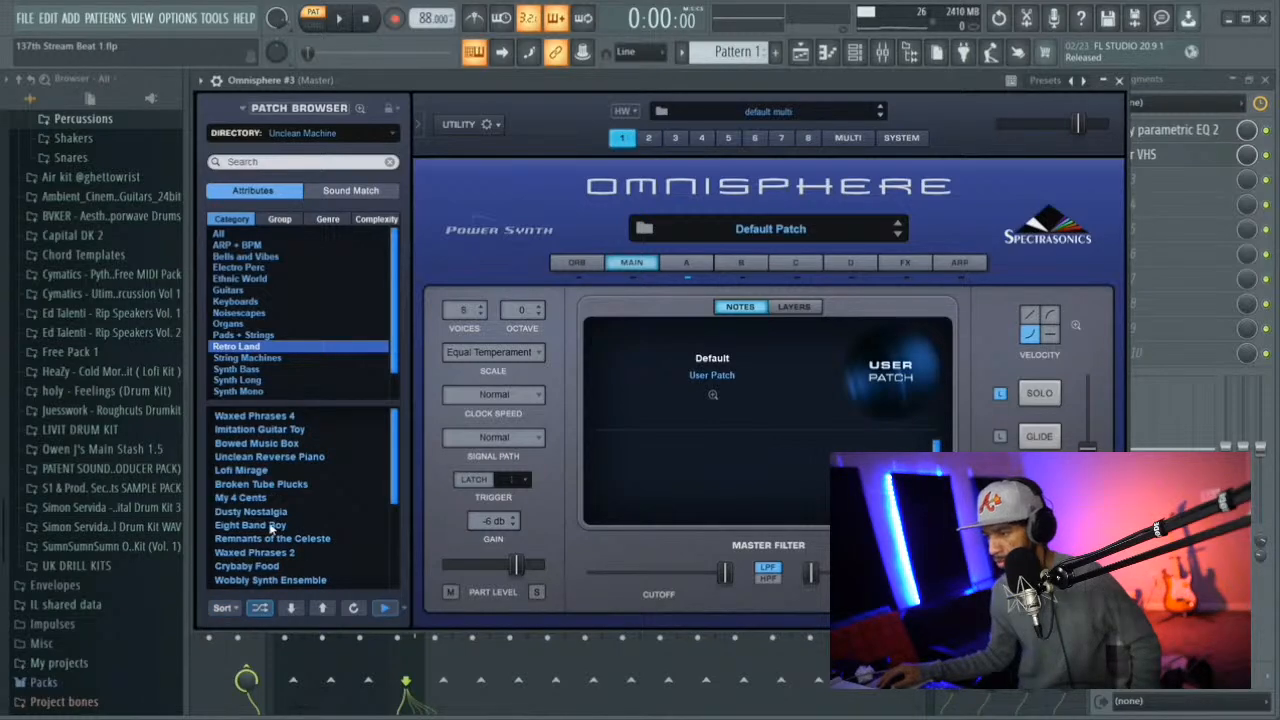
Audition the Retro Land patches from Eight Band Boy up through Dusty Nostalgia, My 4 Cents and Broken Tube Plucks to Lofi Mirage
left_click(275, 525)
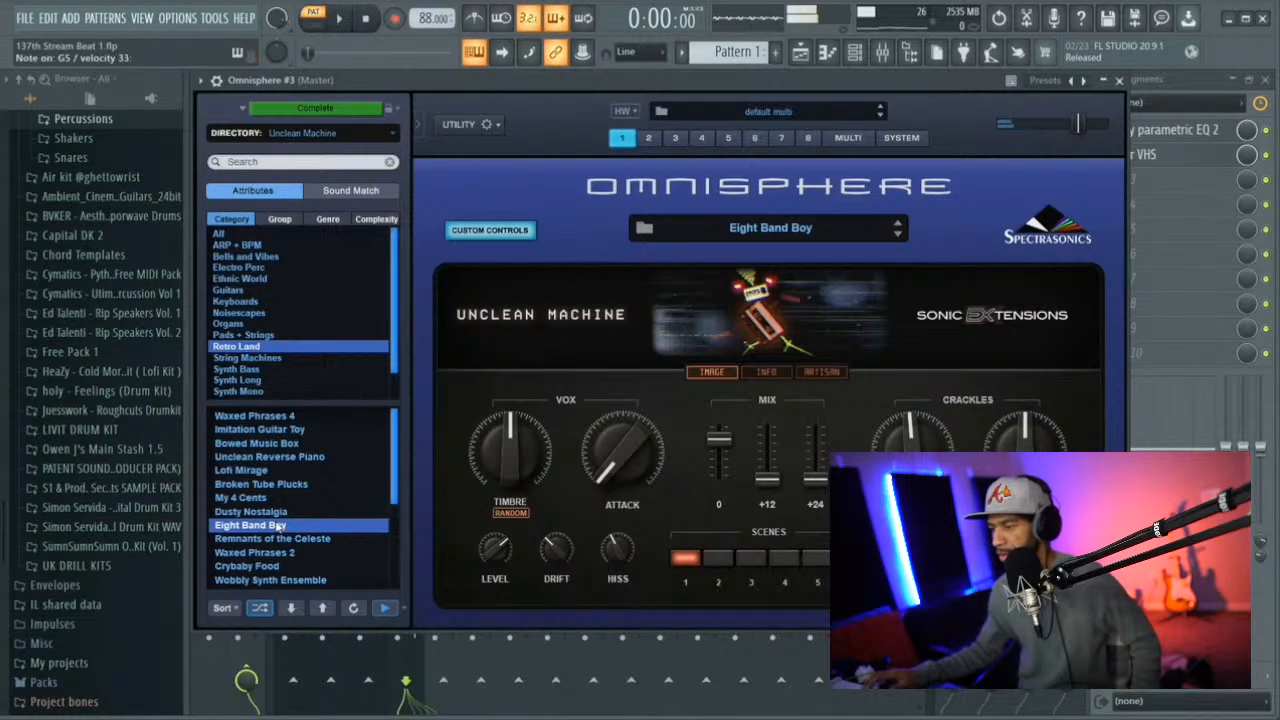
key("Up")
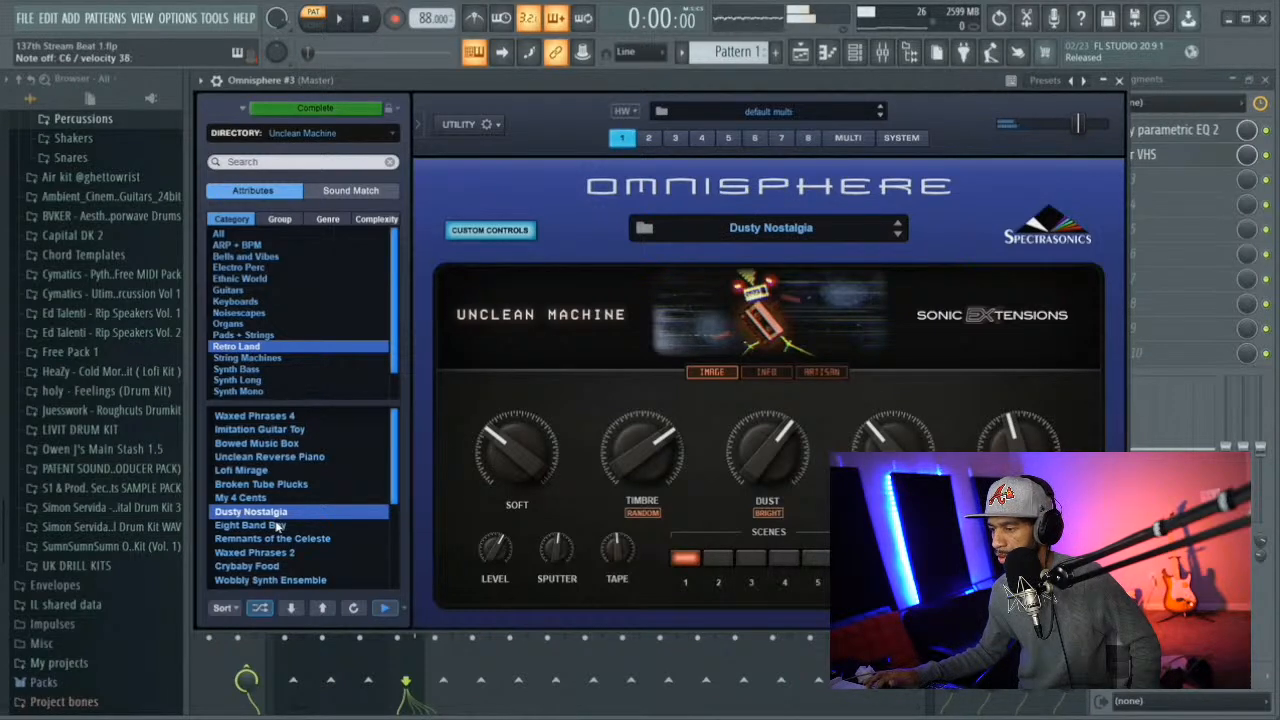
key("Up")
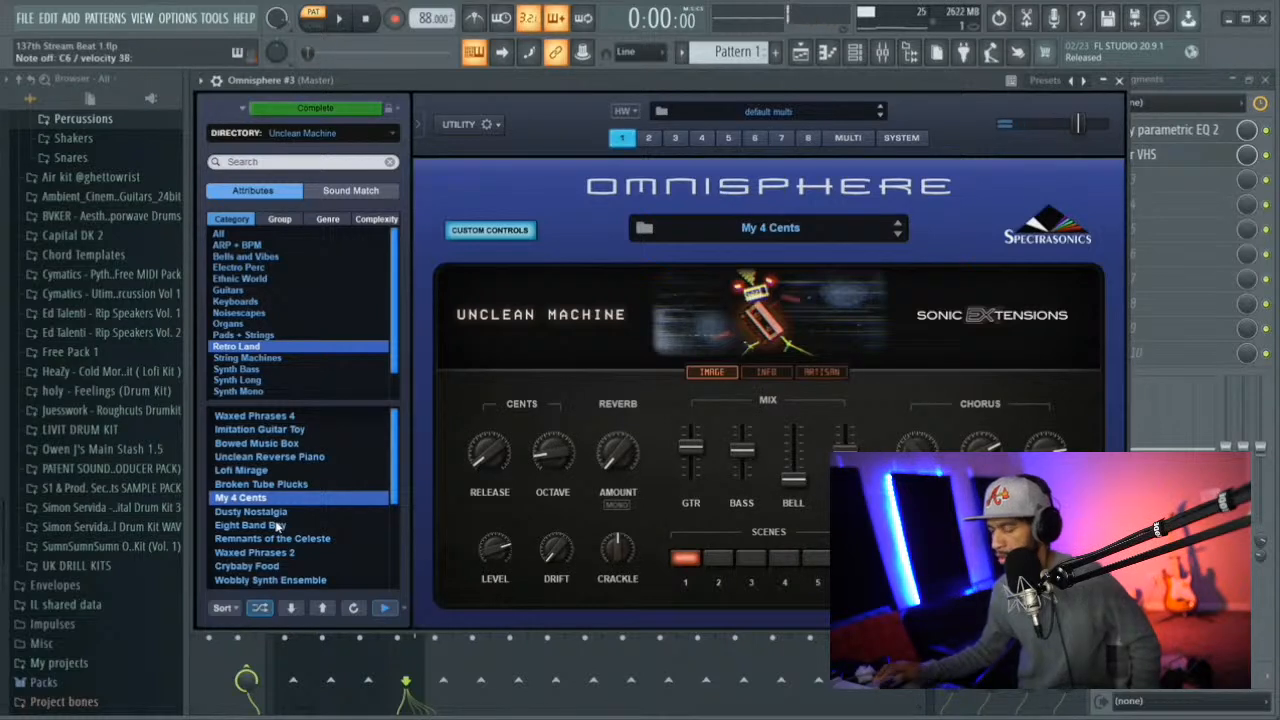
key("Up")
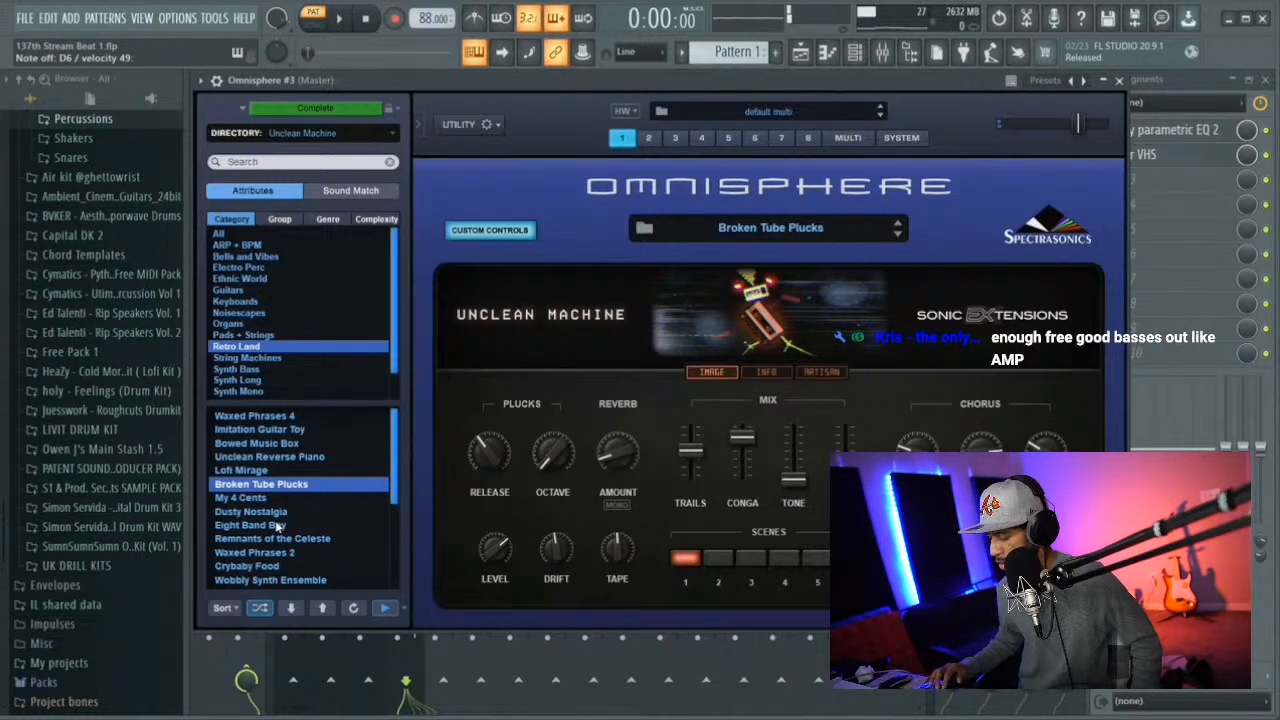
key("Up")
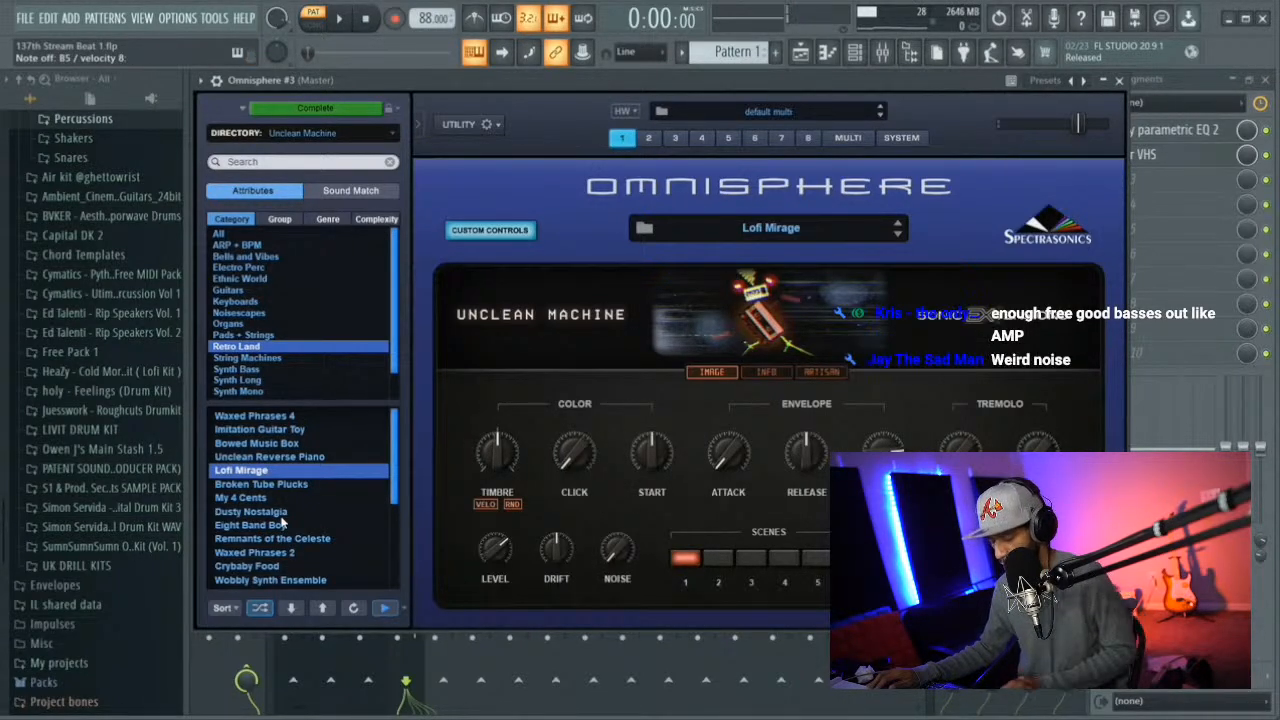
Play the pattern and audition Dusty Nostalgia, Unclean Reverse Piano, Bowed Music Box, Imitation Guitar Toy and Waxed Phrases 4 over it
left_click(349, 18)
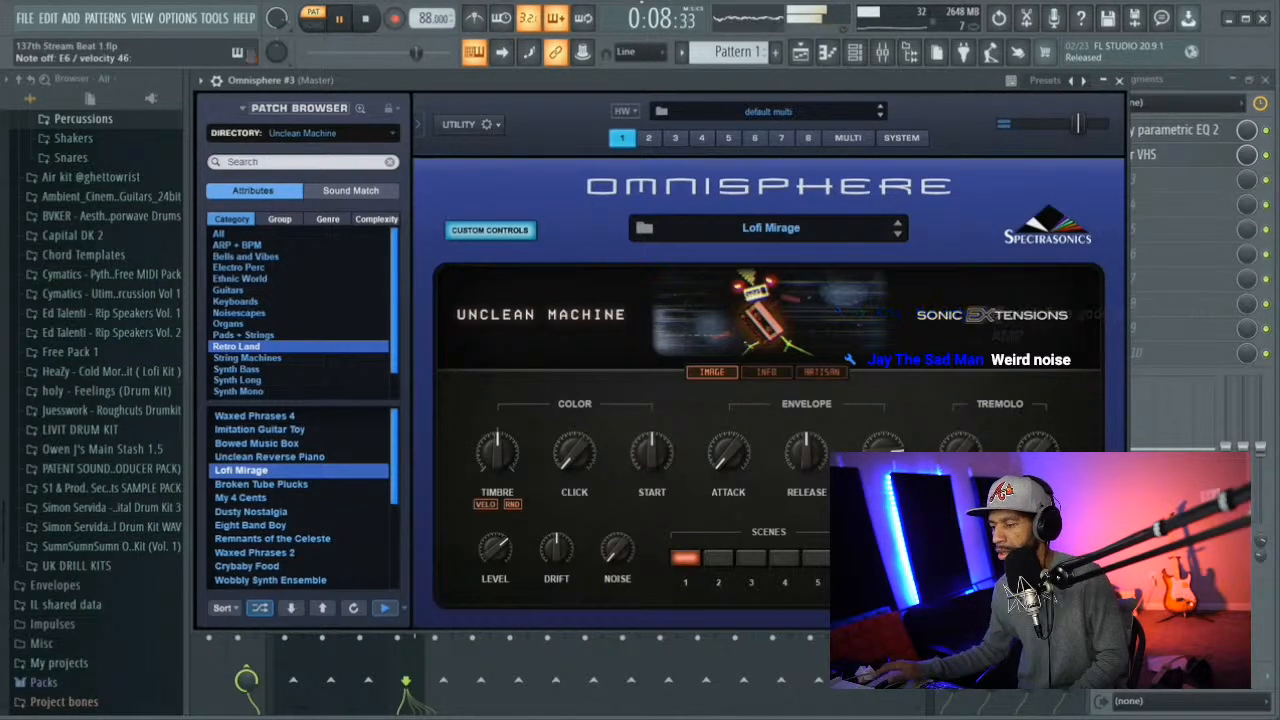
left_click(252, 514)
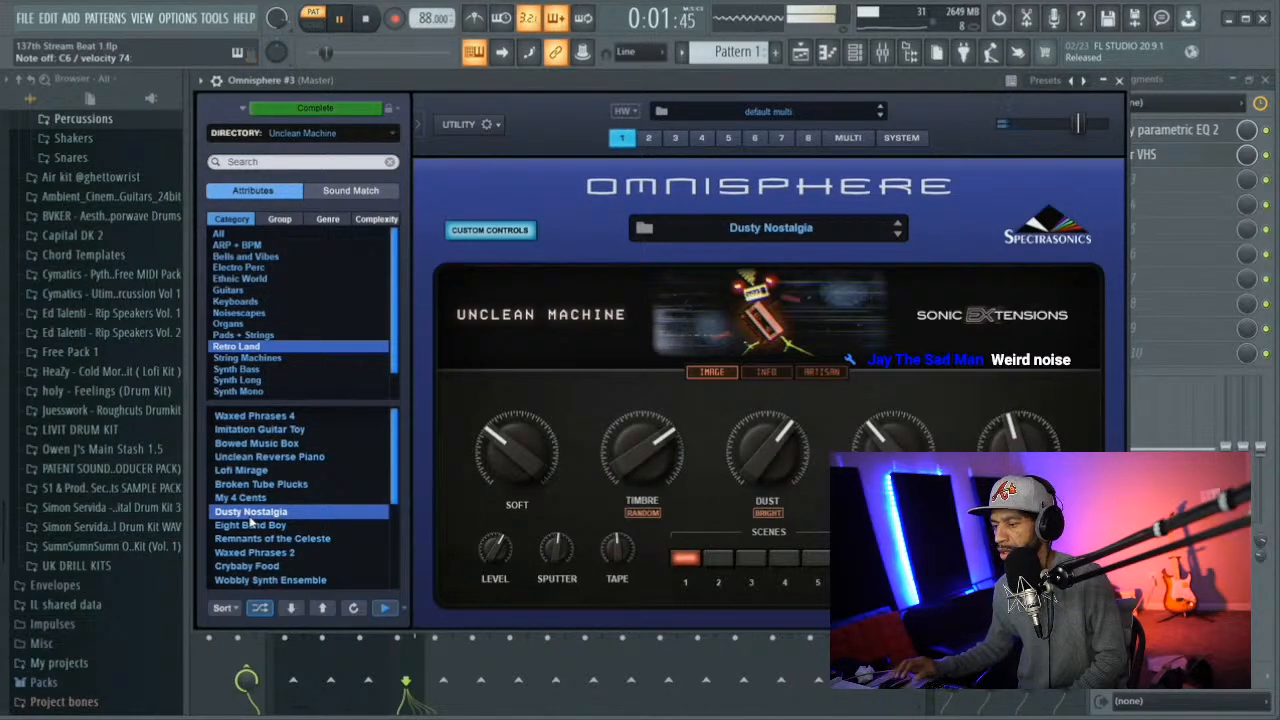
left_click(281, 456)
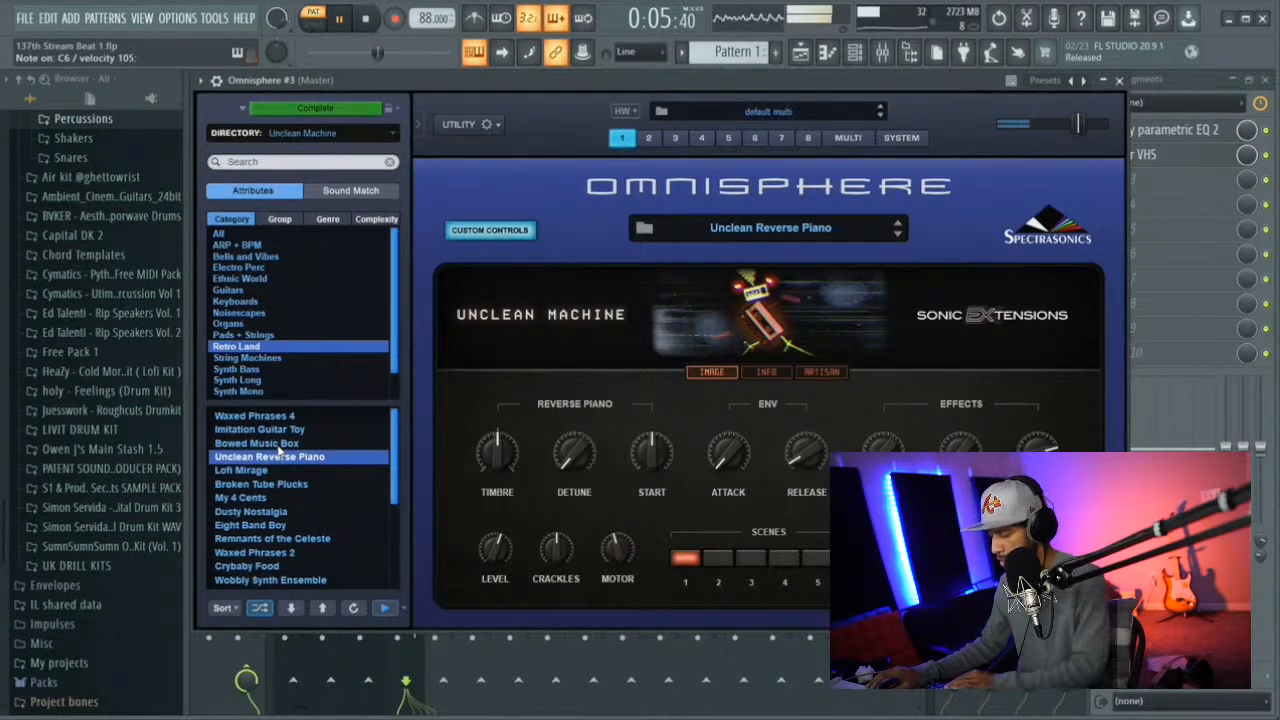
left_click(278, 446)
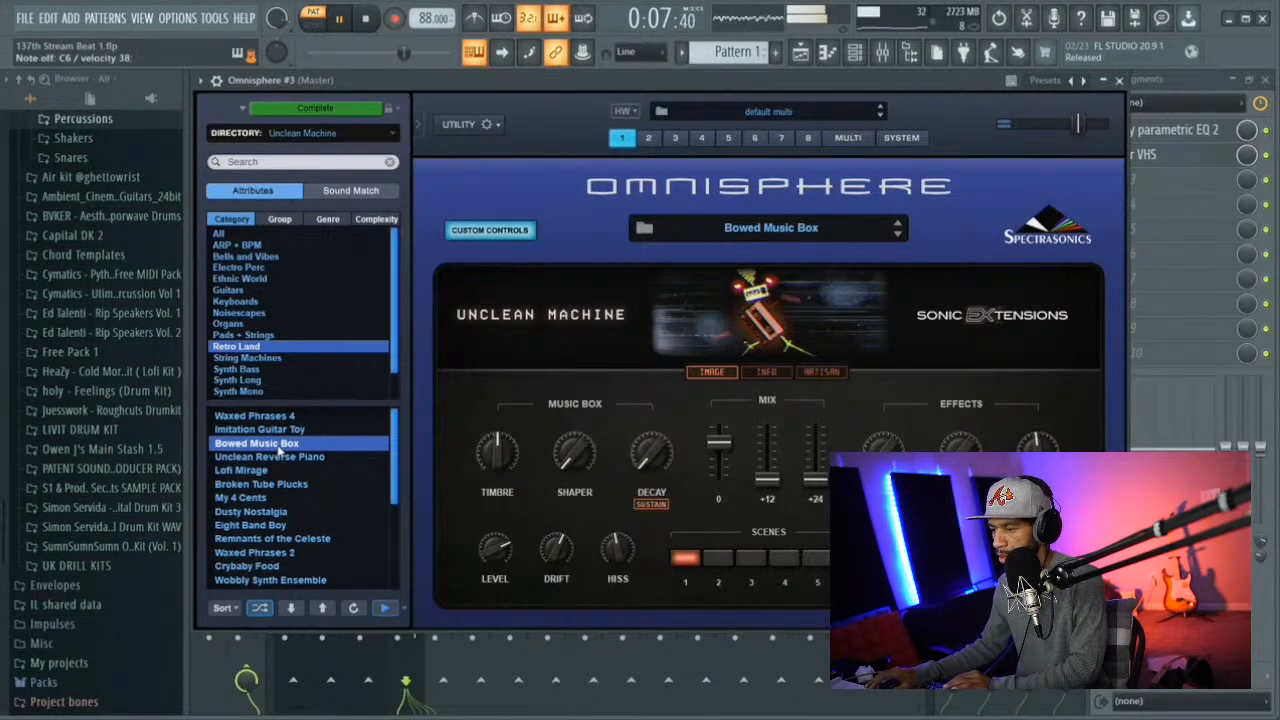
key("Up")
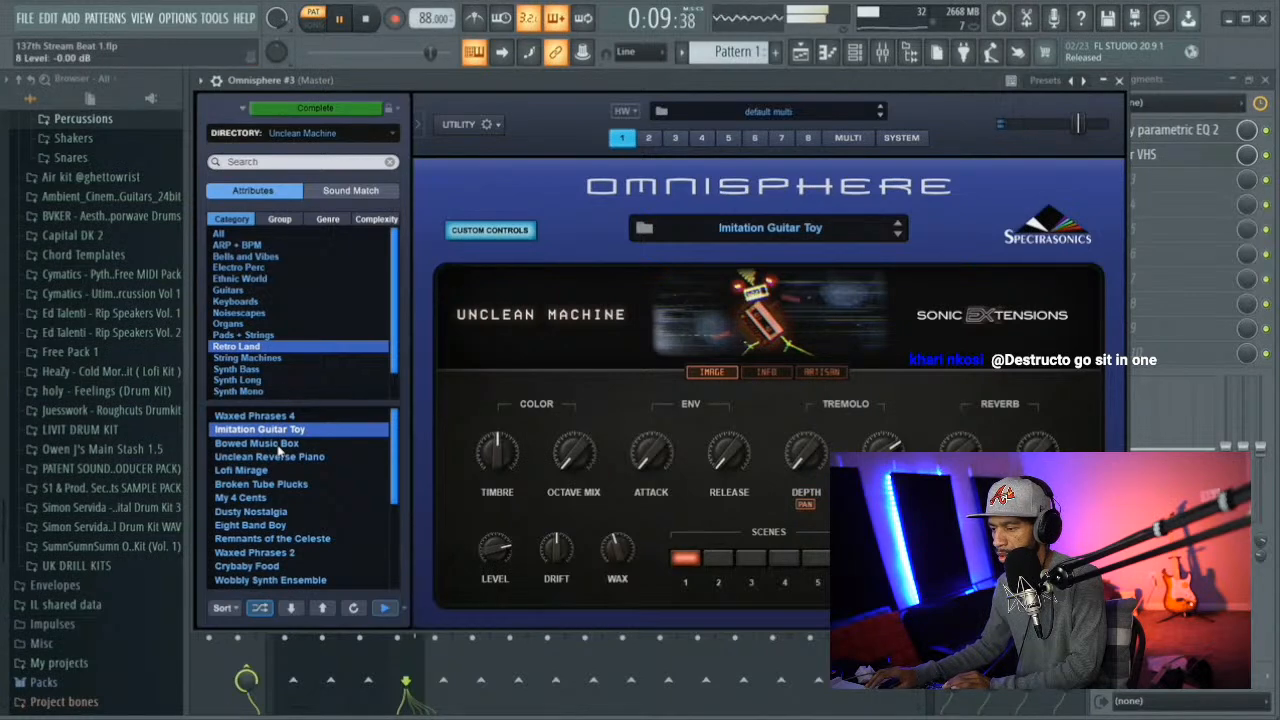
key("Up")
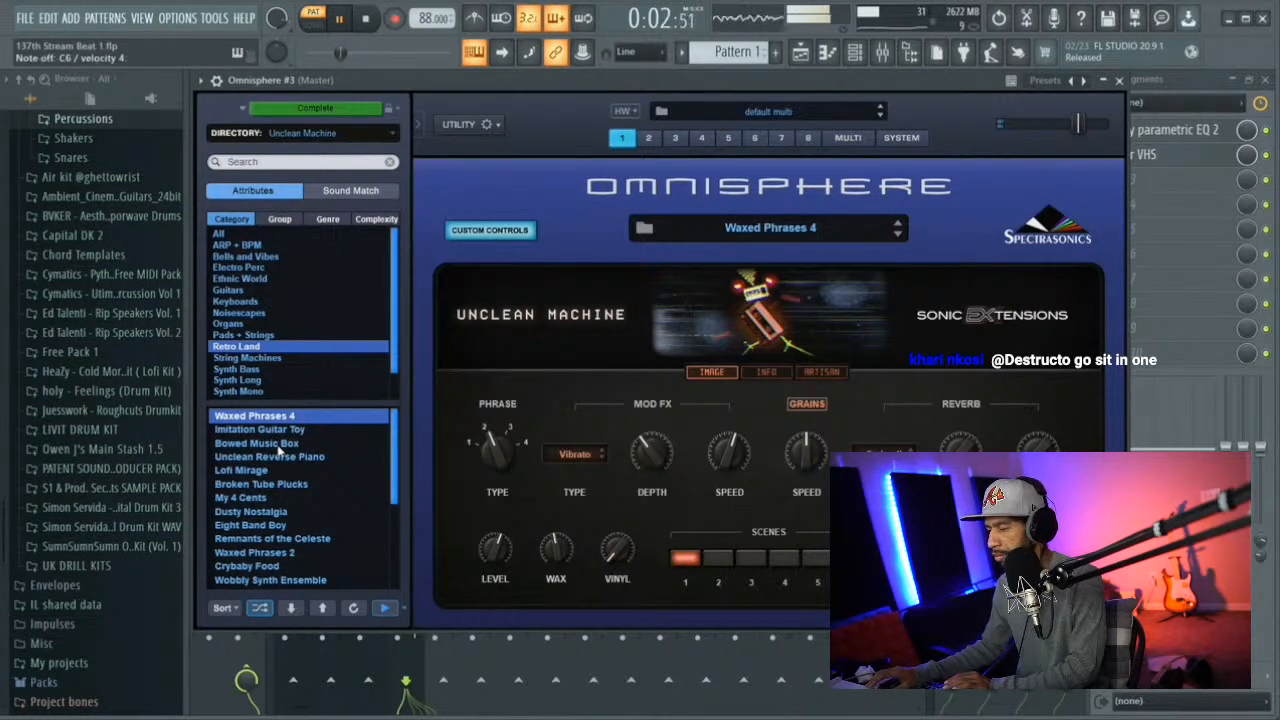
Audition Backwards Kids, Vinyltone Springs, Backwards Glockenspiel, Billy's Crystal Radio Kit and Waxed Phrases 1, and stop playback
key("Up")
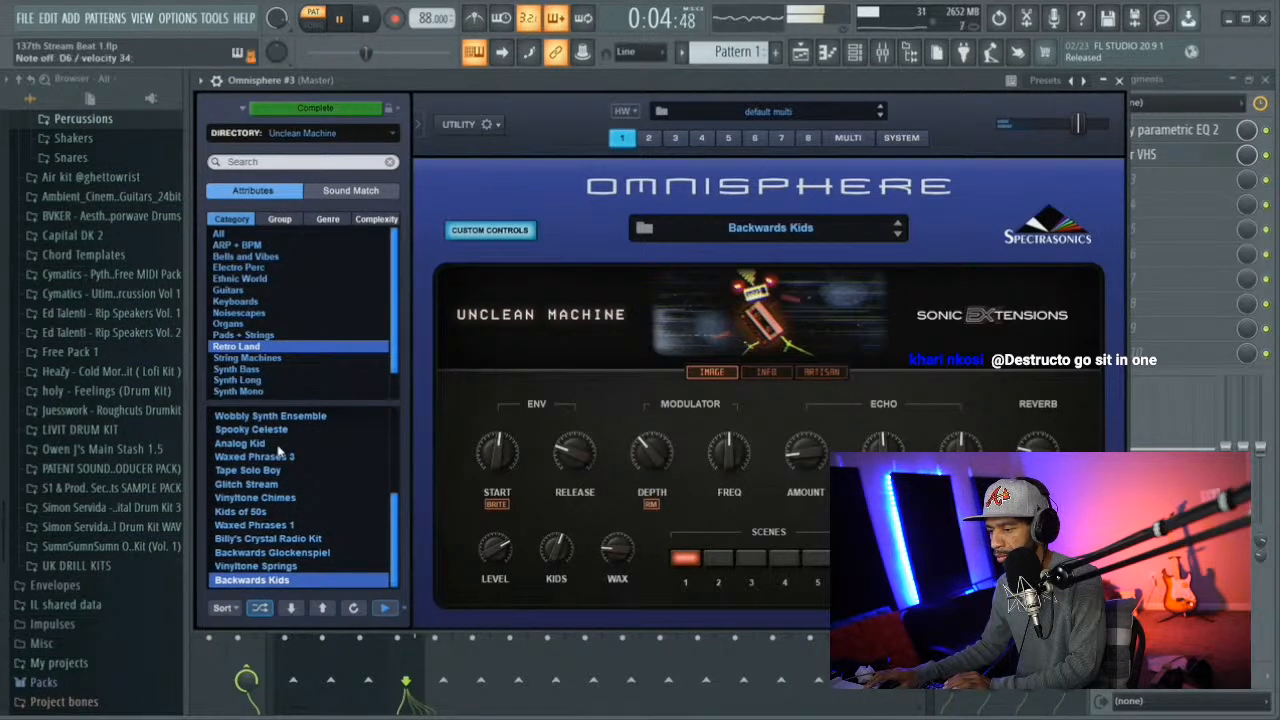
key("Up")
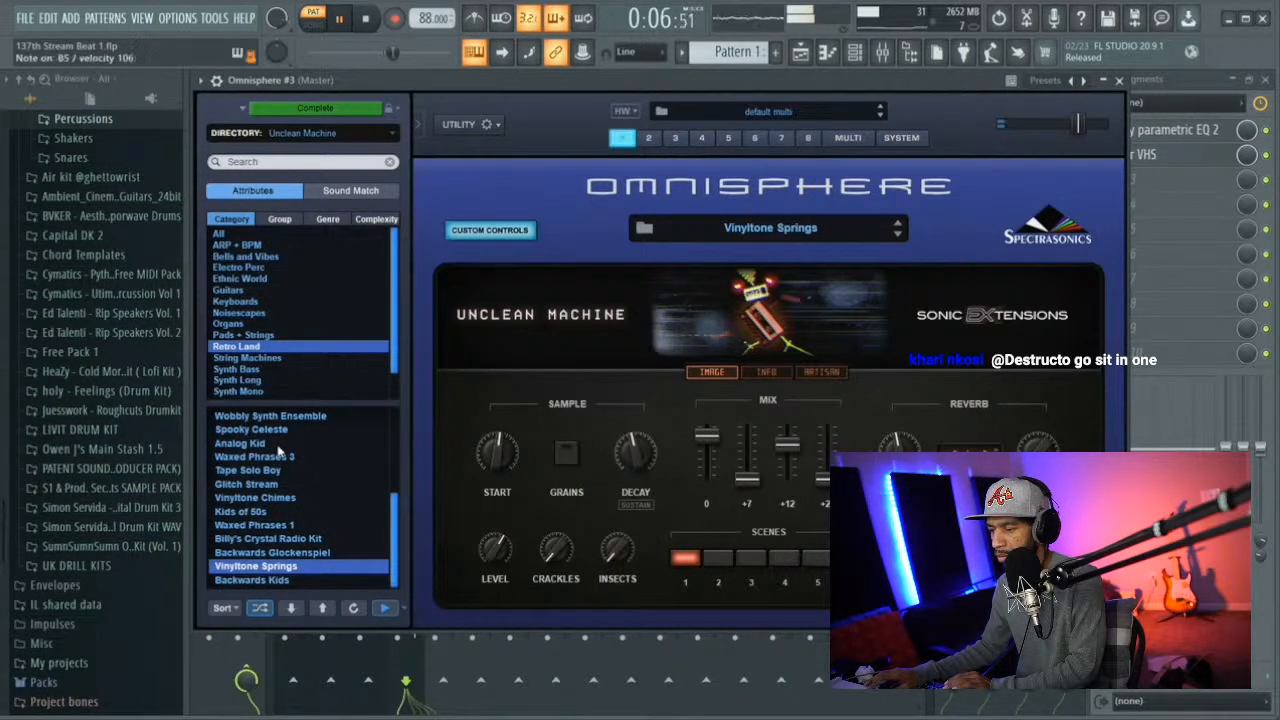
key("Up")
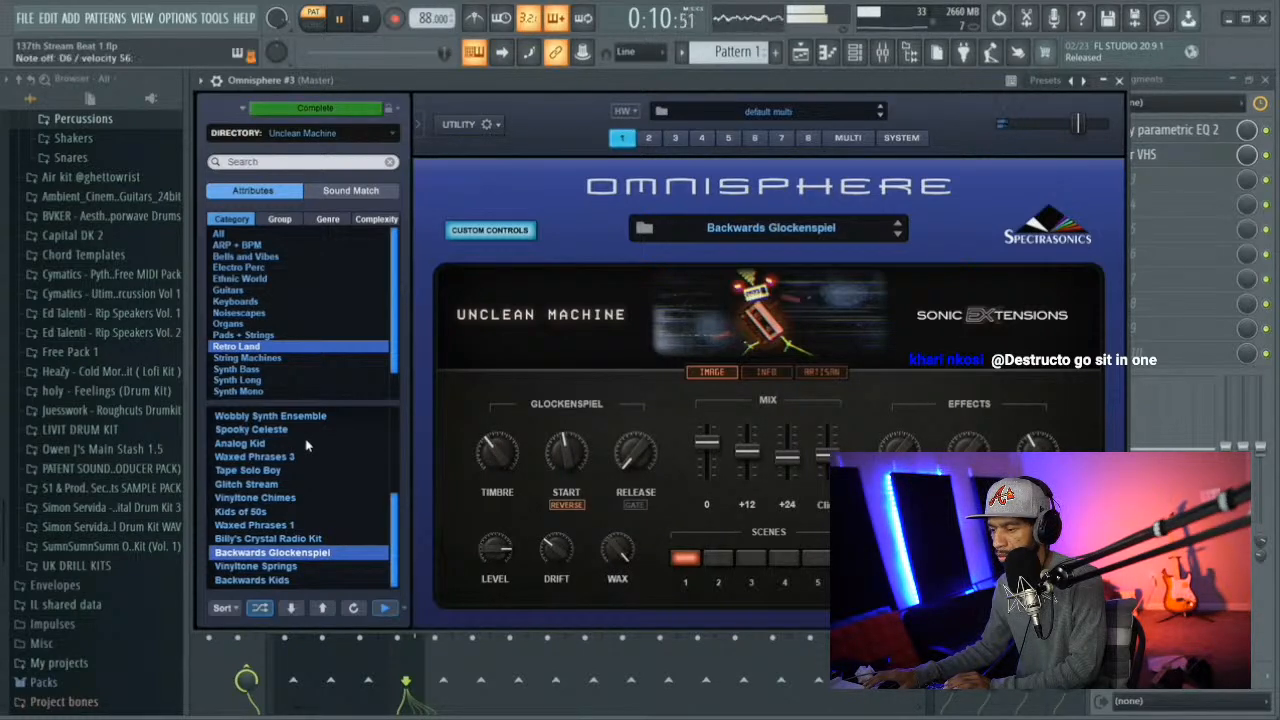
key("Up")
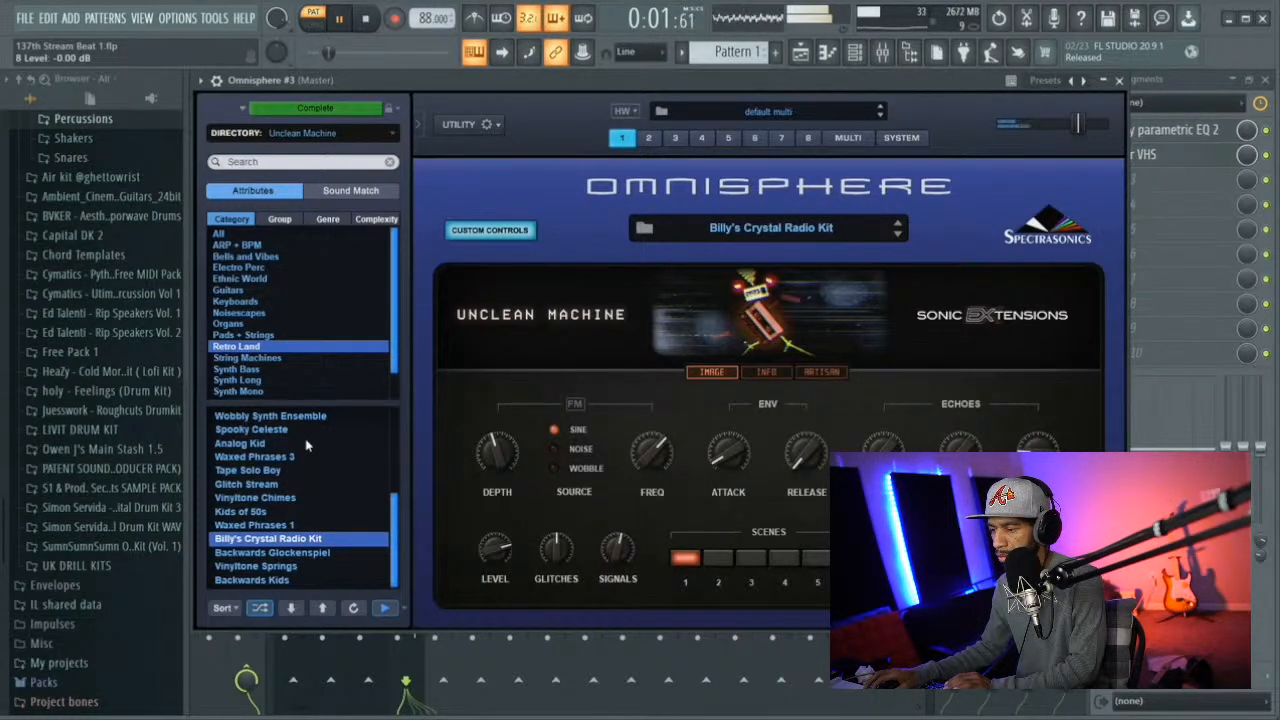
key("Up")
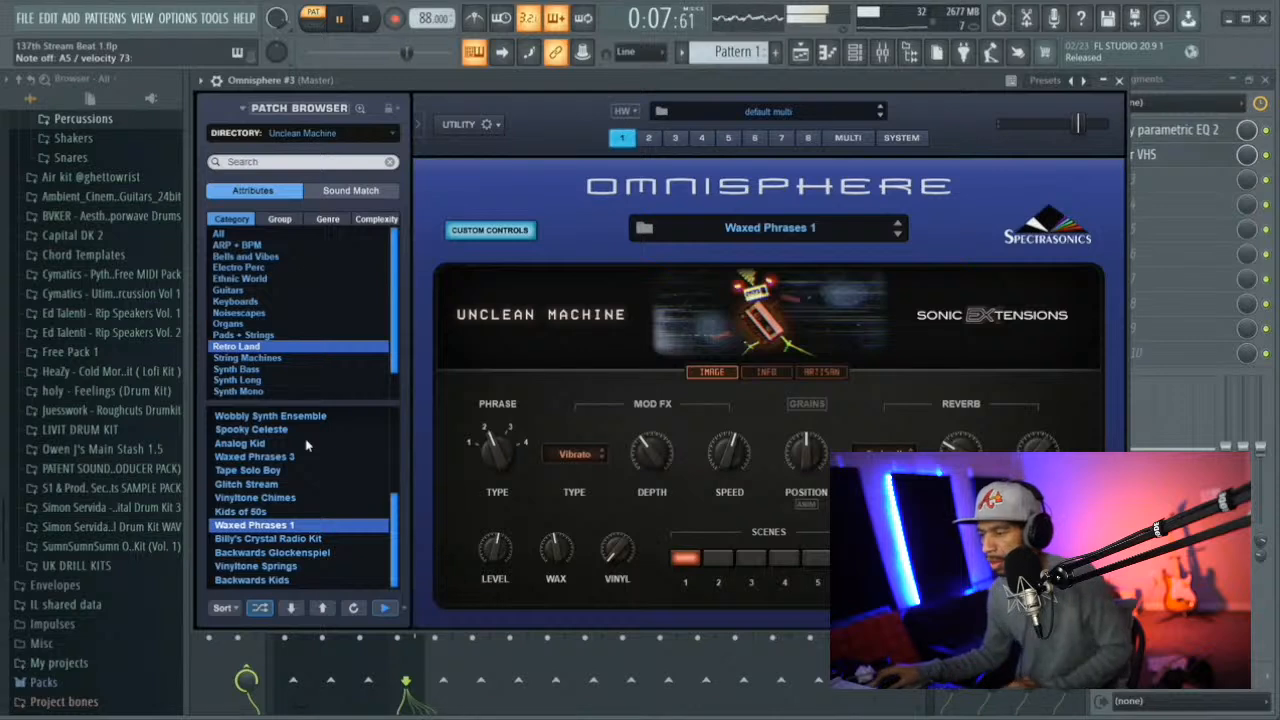
left_click(365, 18)
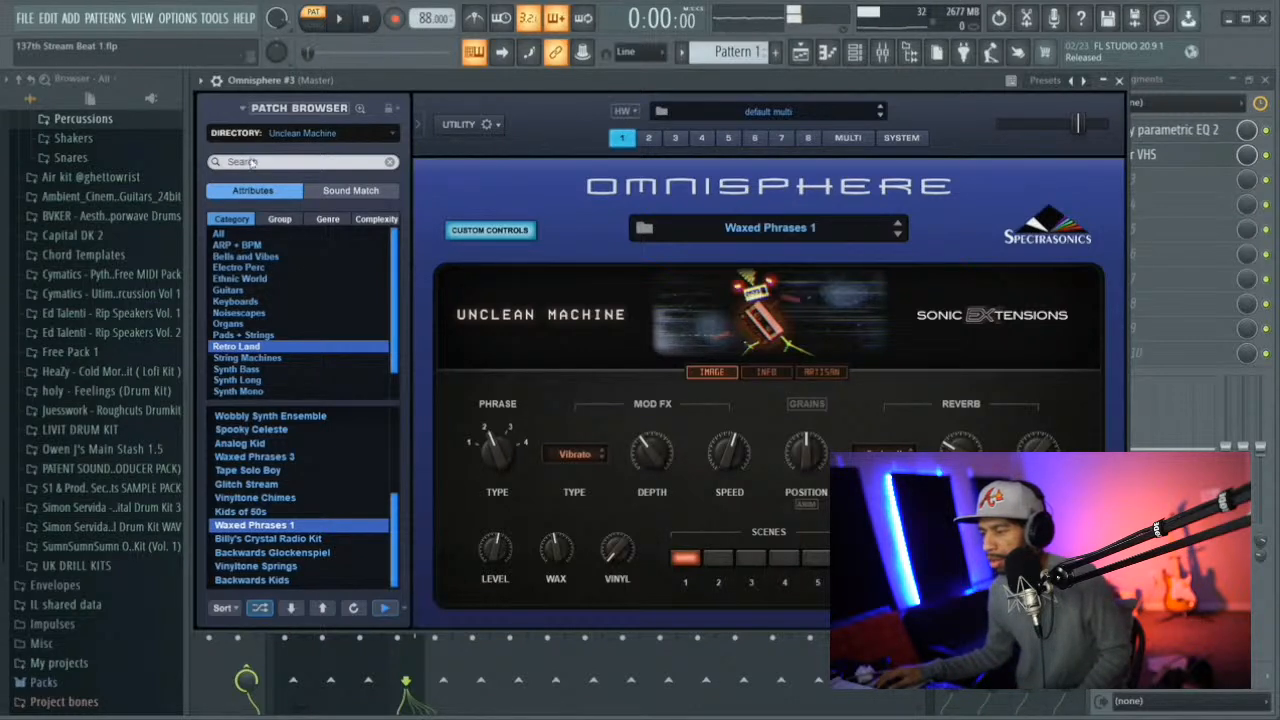
Switch the patch category to Noisescapes, try Extreme Vaping, and load Mainframe Processing to hear it with the pattern
left_click(251, 313)
left_click(271, 432)
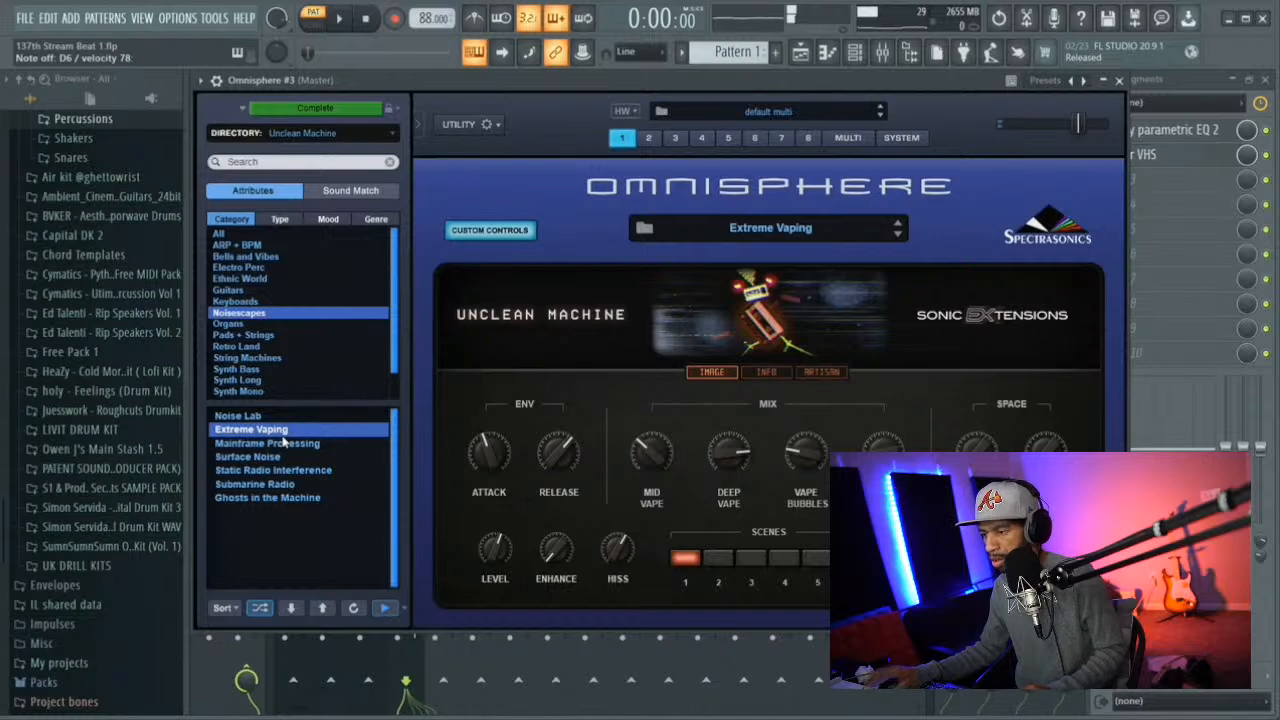
left_click(268, 441)
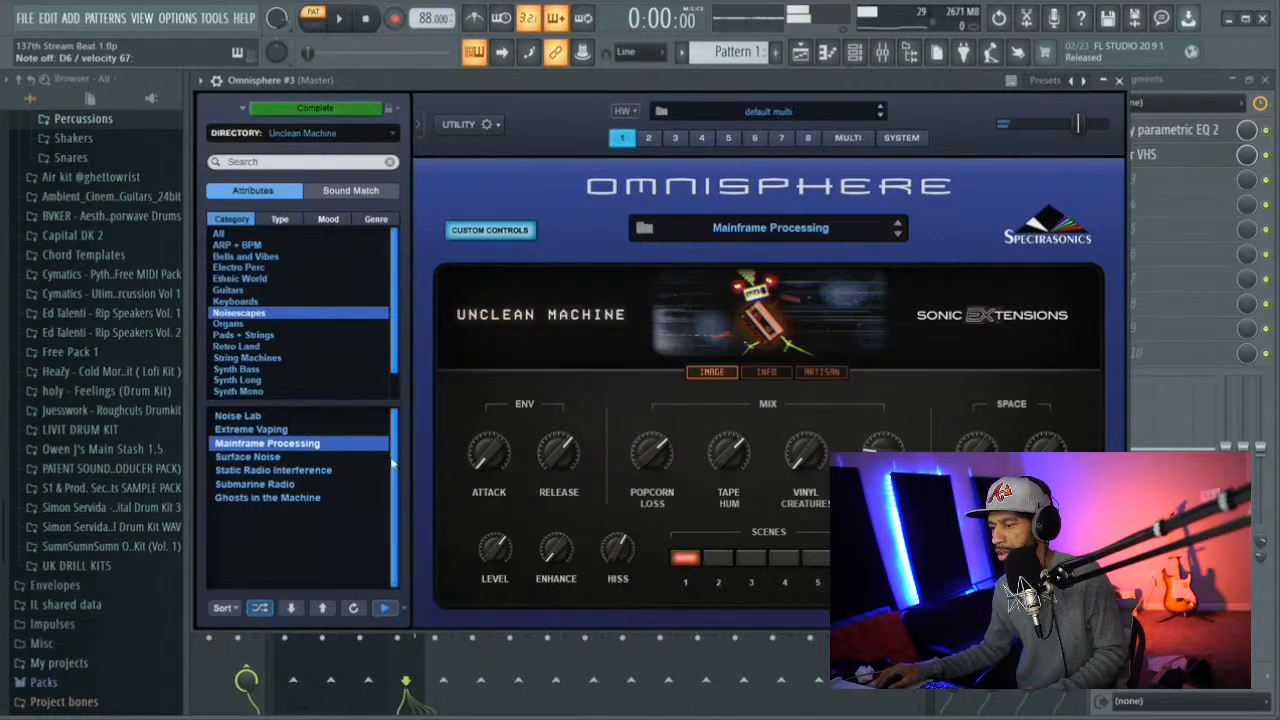
key("space")
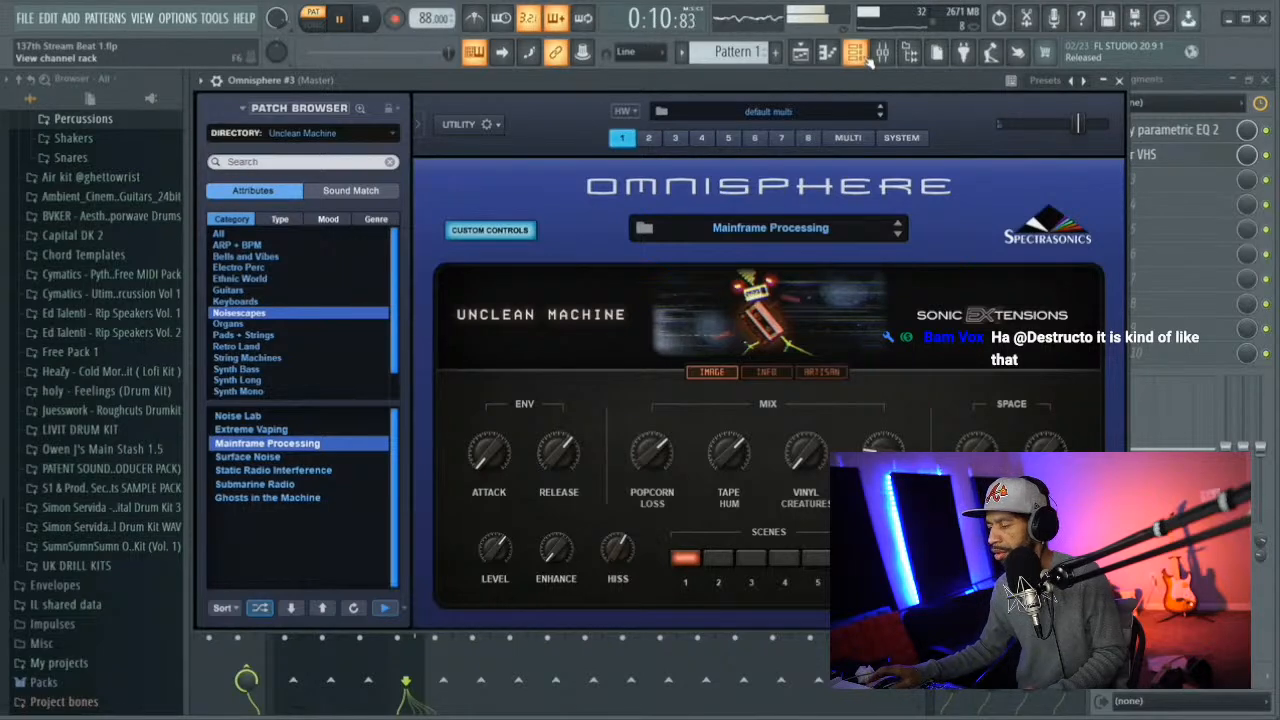
Place short Omnisphere #3 notes in the piano roll at the starts of bars 1 to 4: F5, D5, F5 and C5
left_click(829, 54)
key("space")
left_click_drag(564, 106, 212, 178)
left_click(256, 418)
key("space")
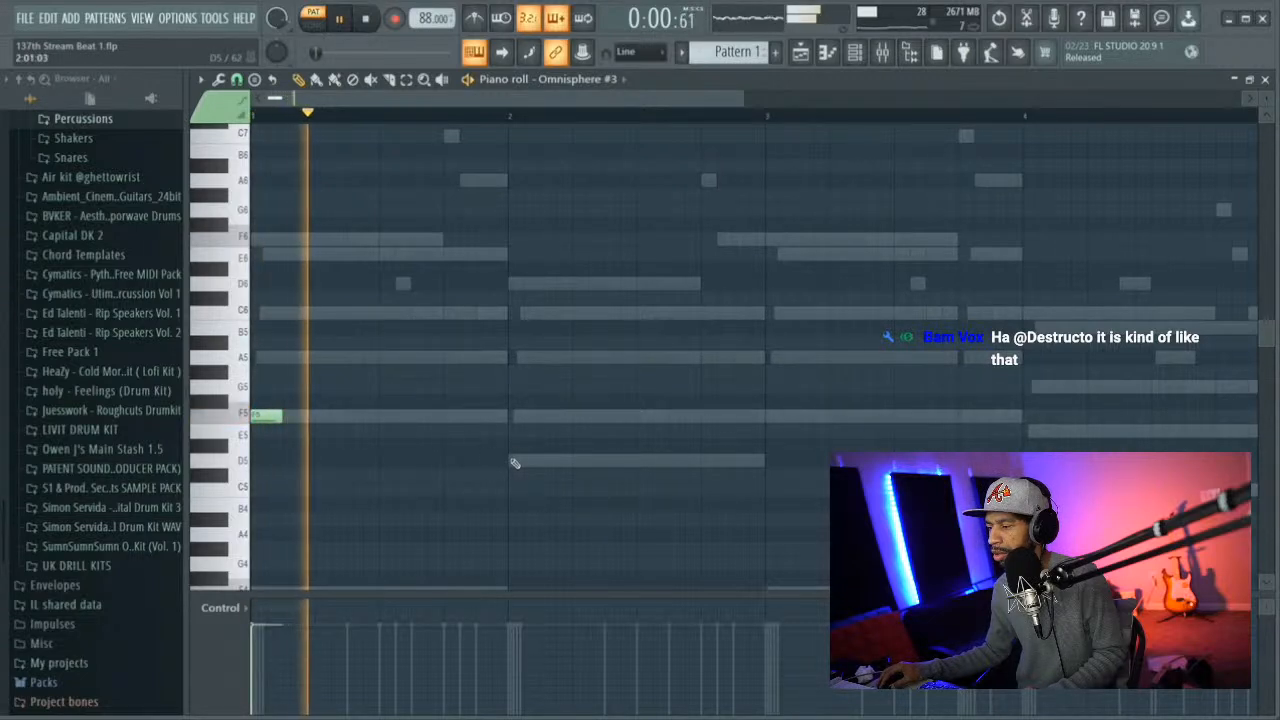
left_click(515, 462)
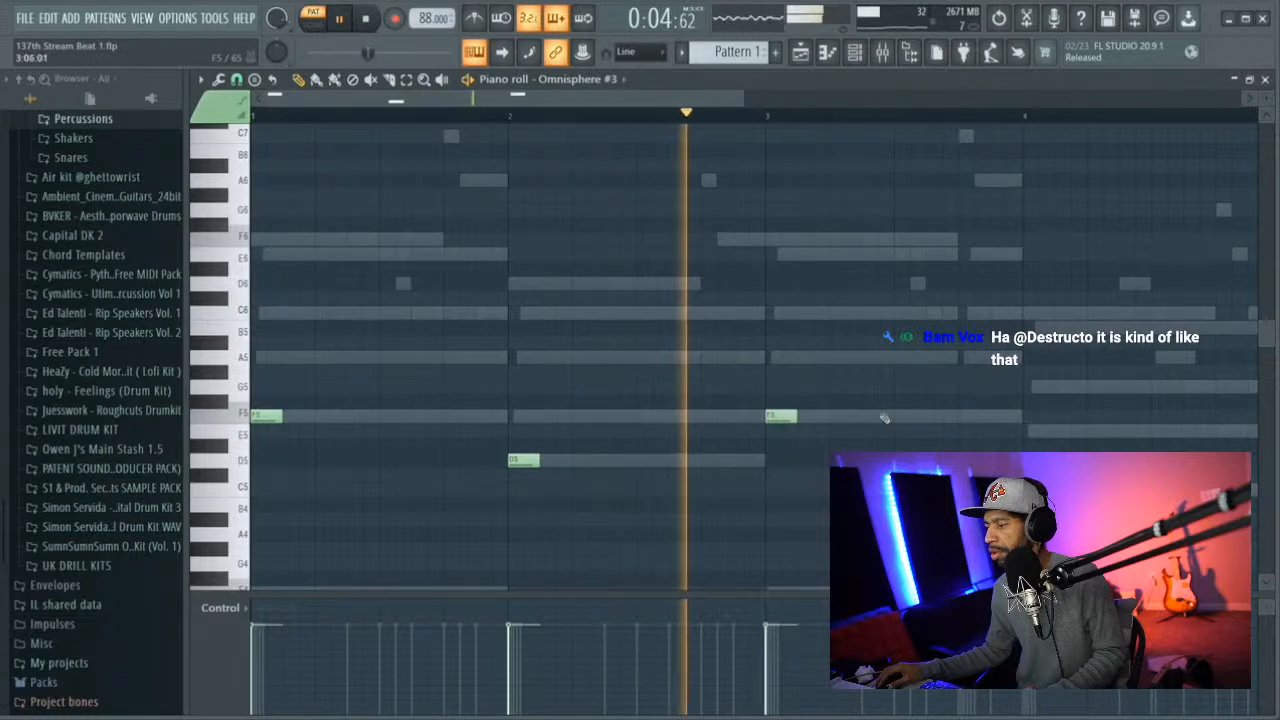
left_click(772, 417)
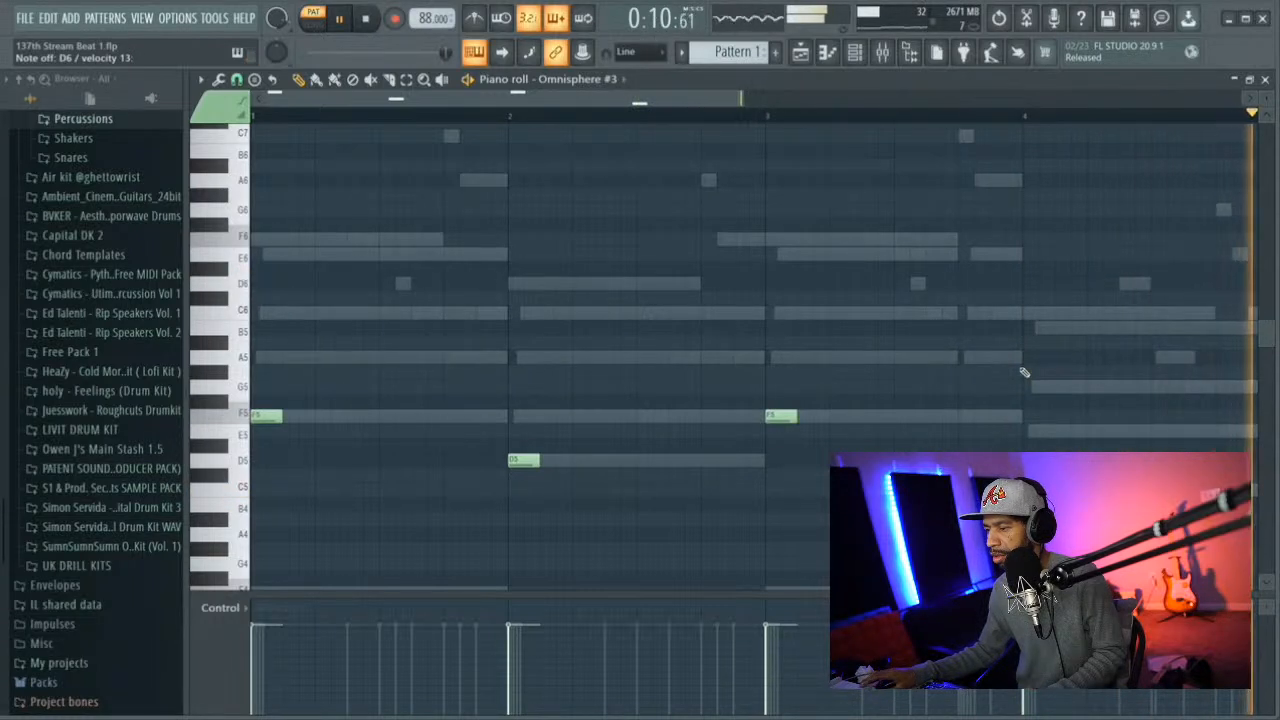
key("space")
Try all four Omnisphere #3 notes an octave higher during playback and shift them back down an octave
key("ctrl+a")
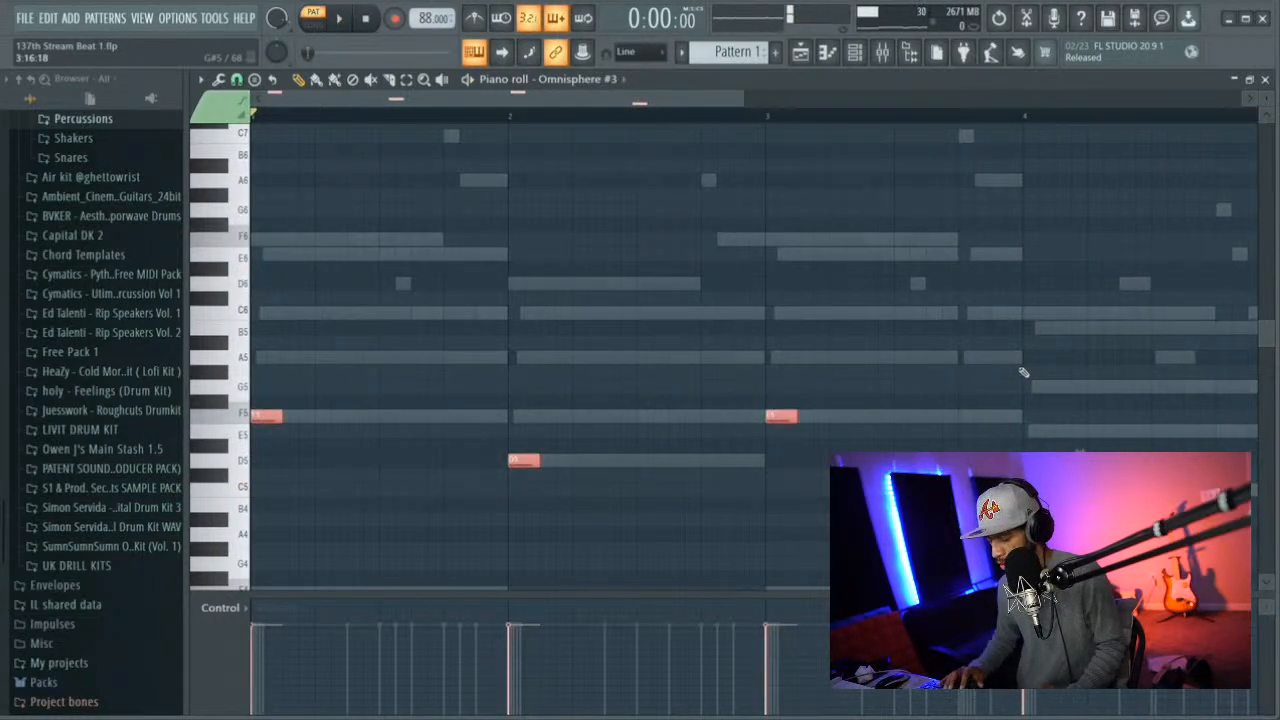
key("ctrl+Up")
key("space")
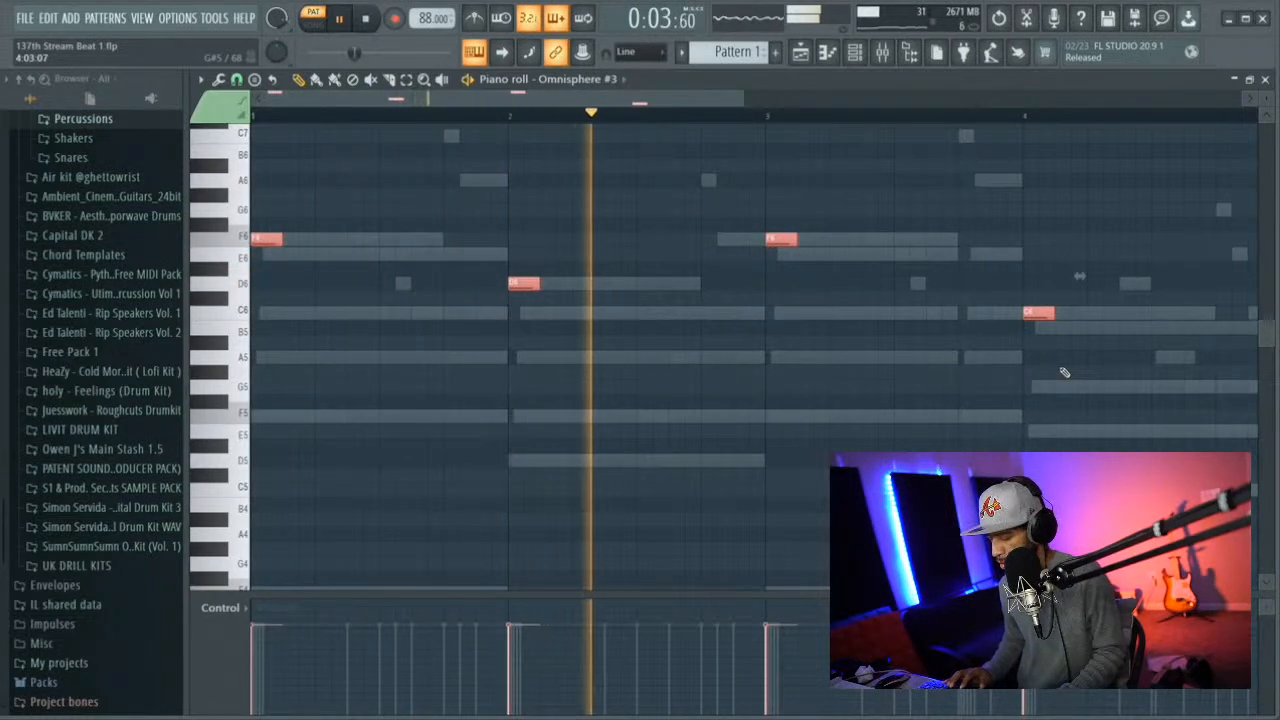
key("ctrl+Down")
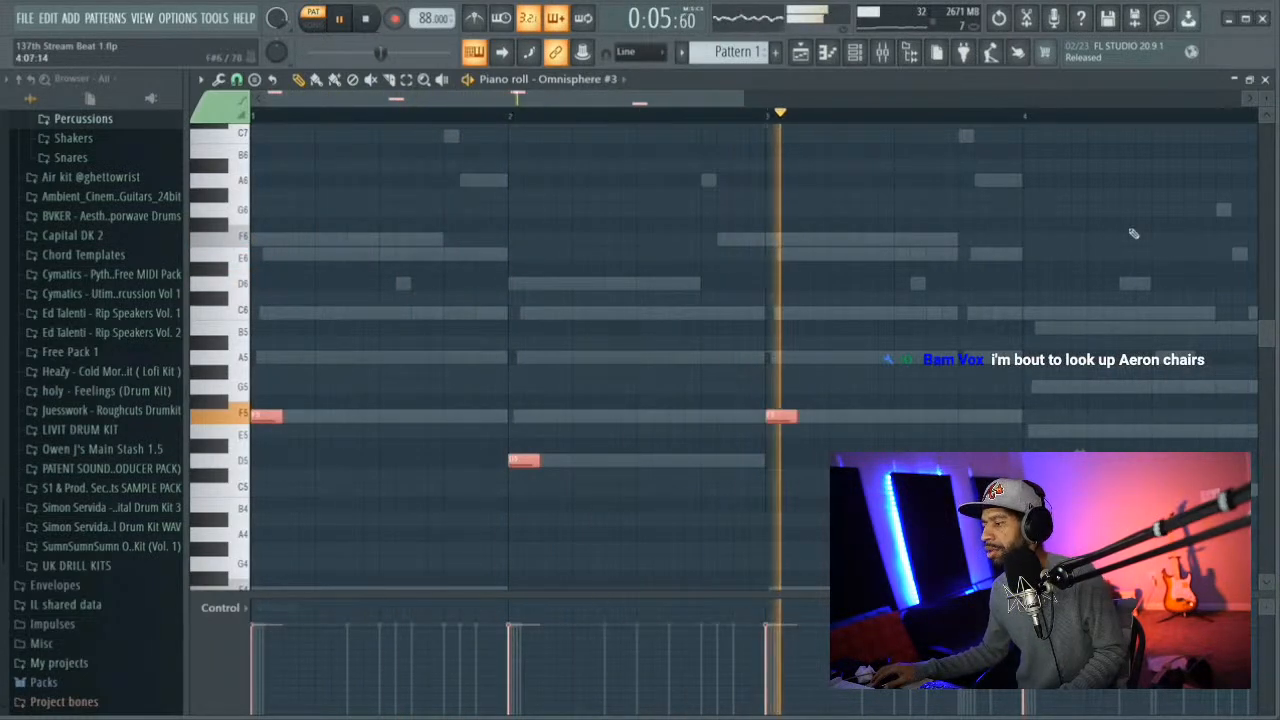
Route the Omnisphere #3 channel to mixer track 5 and save the project
left_click(884, 54)
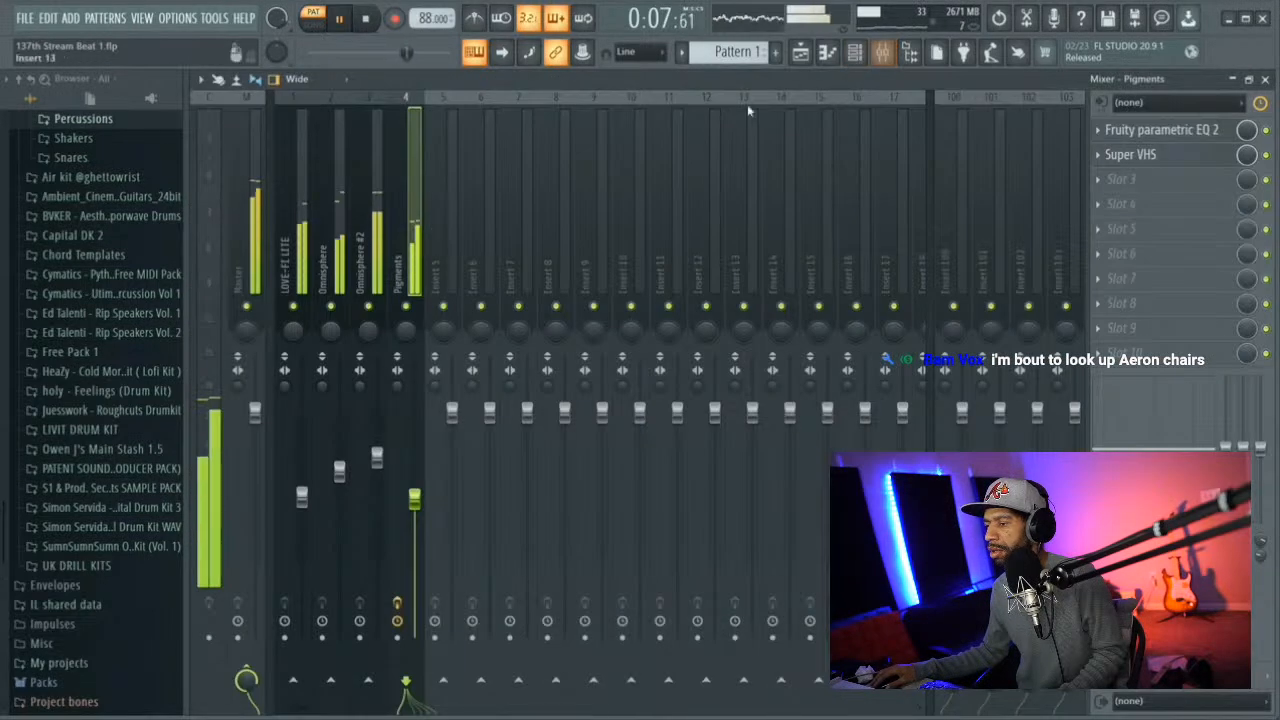
left_click(856, 53)
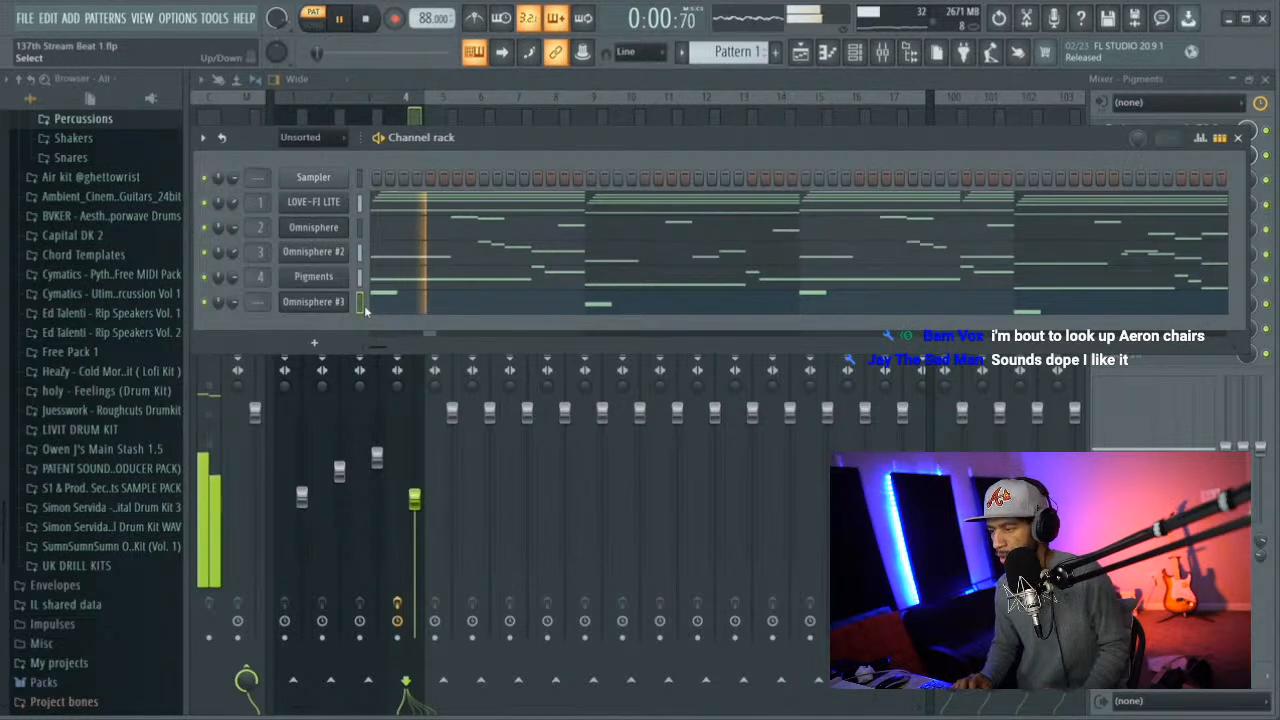
key("ctrl+l")
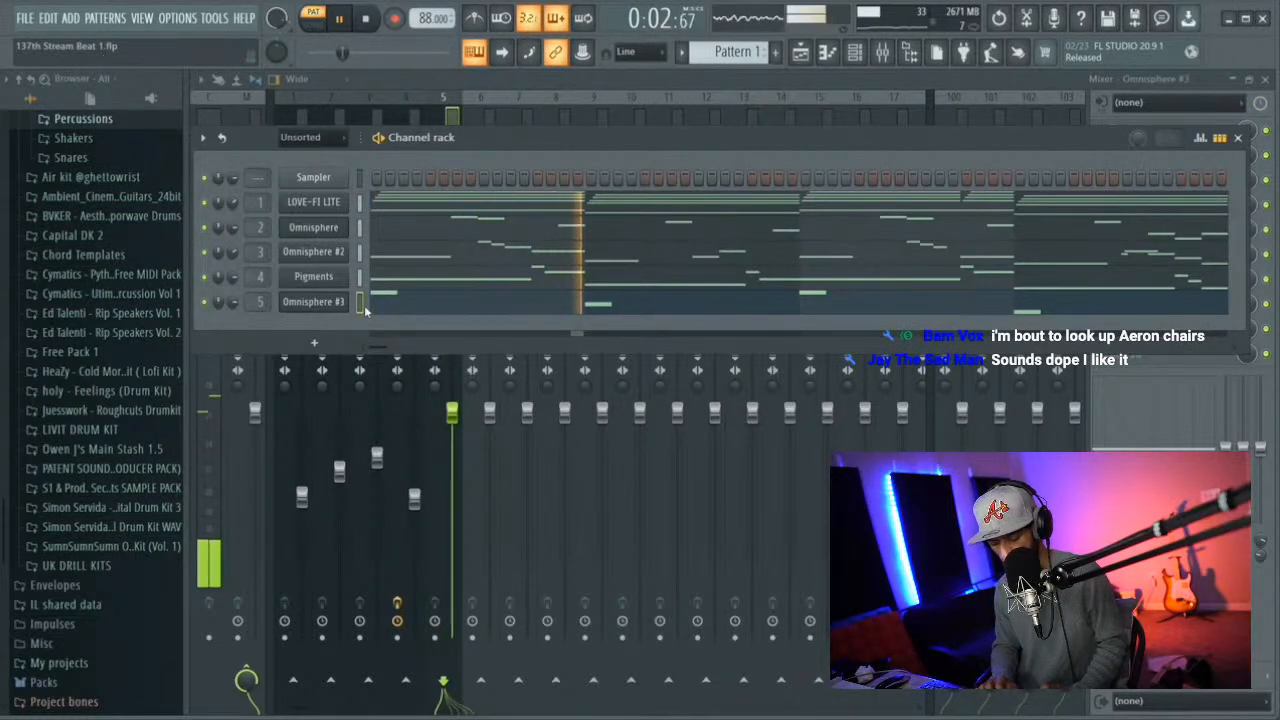
key("ctrl+s")
Stop playback, close the channel rack and lower the Omnisphere #3 track's volume in the mixer
key("space")
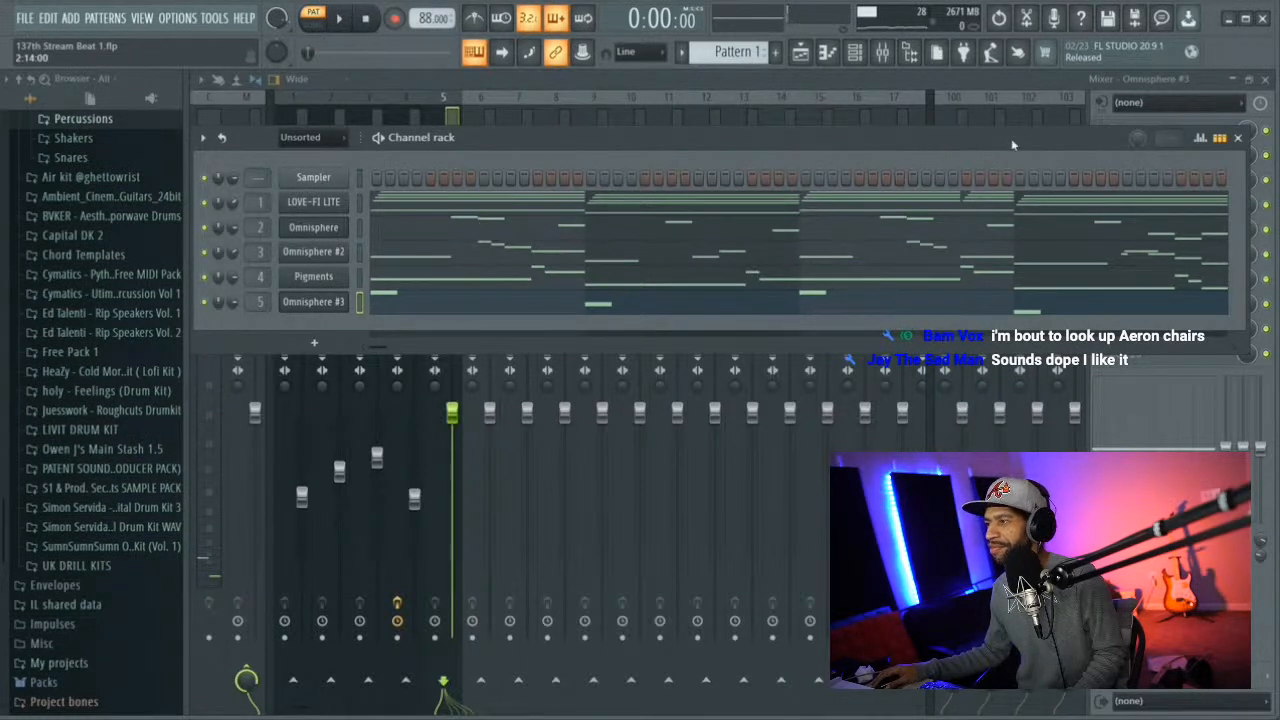
left_click(1237, 137)
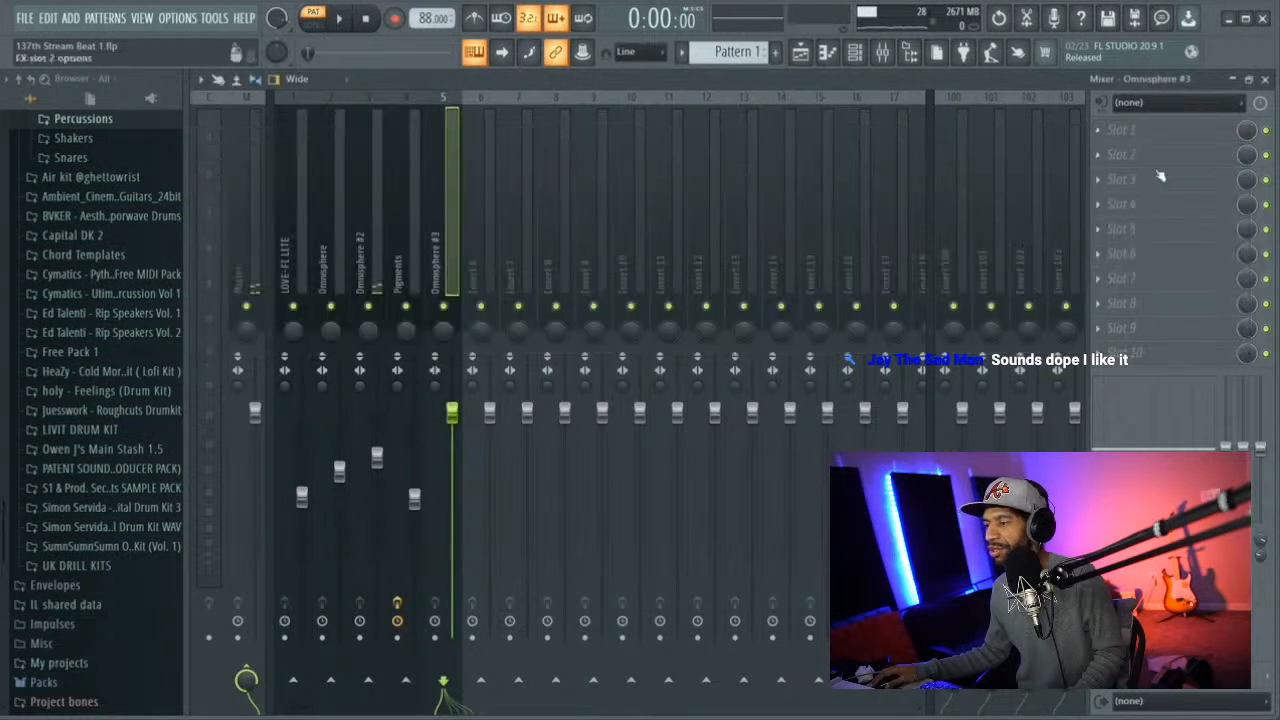
left_click_drag(452, 411, 452, 441)
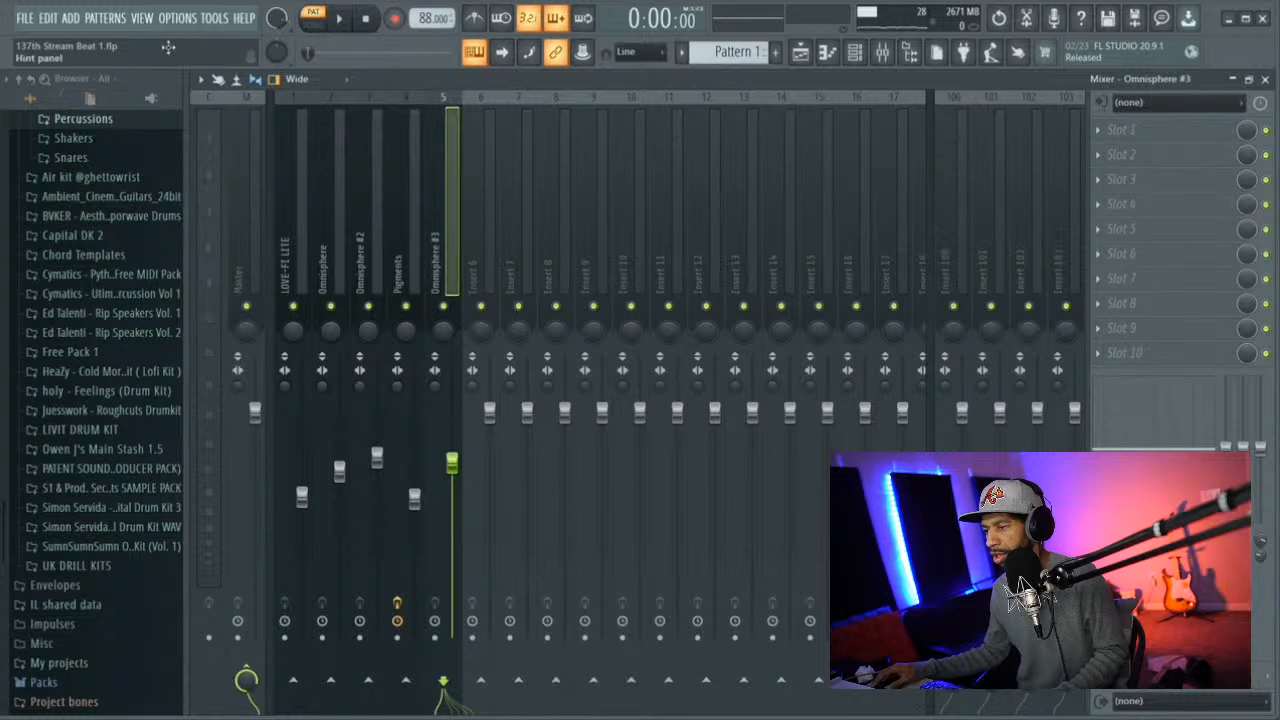
Add a MONSTER Bass instrument and try its MAMMOTH BASS preset alongside the playing pattern
left_click(71, 18)
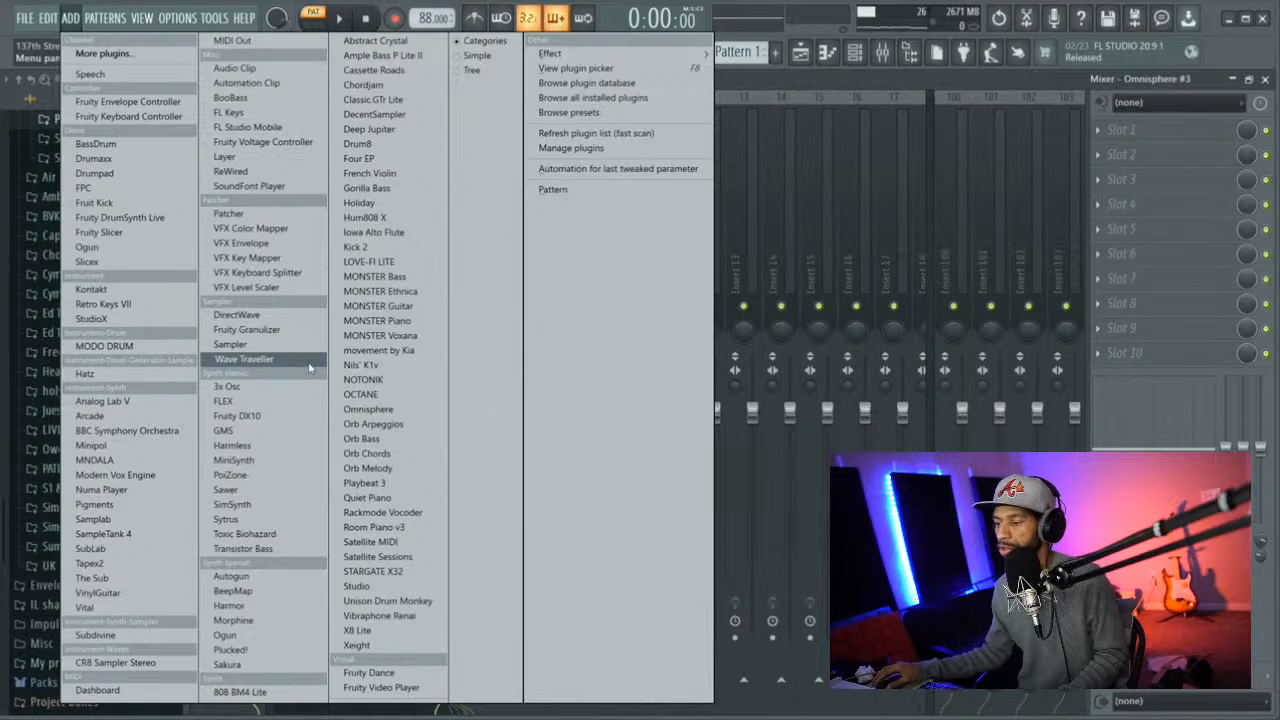
left_click(403, 278)
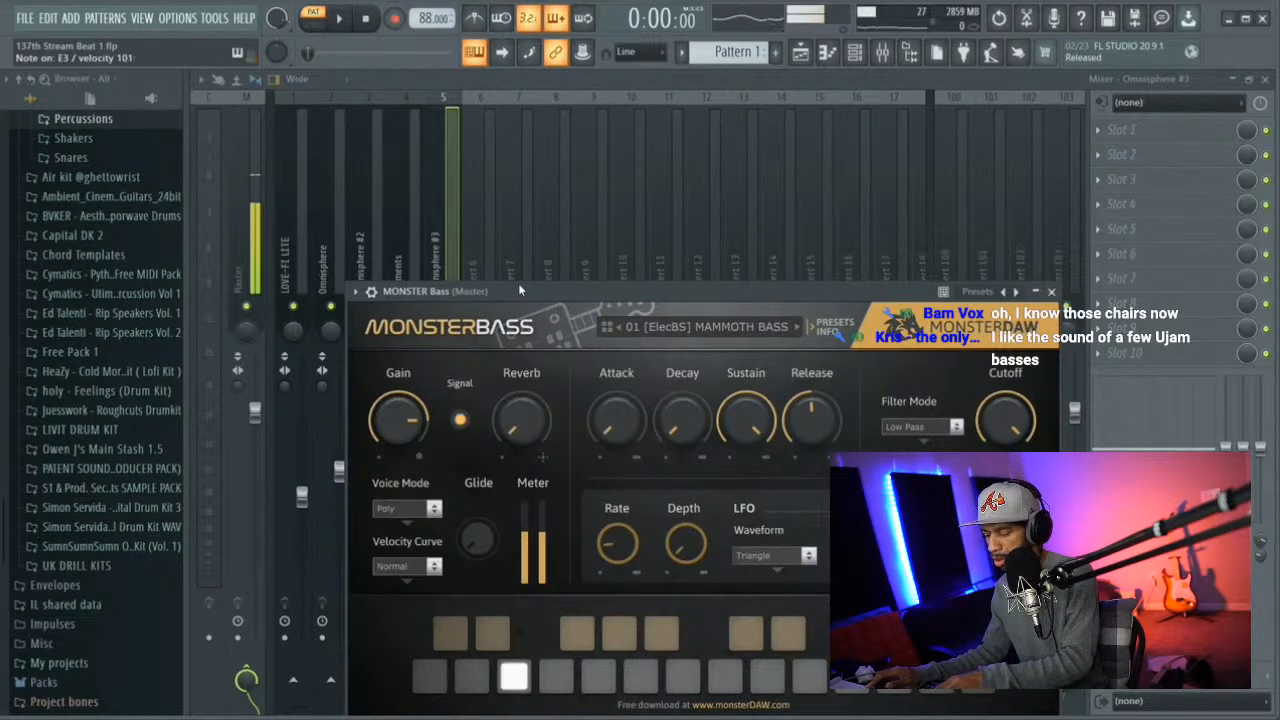
key("space")
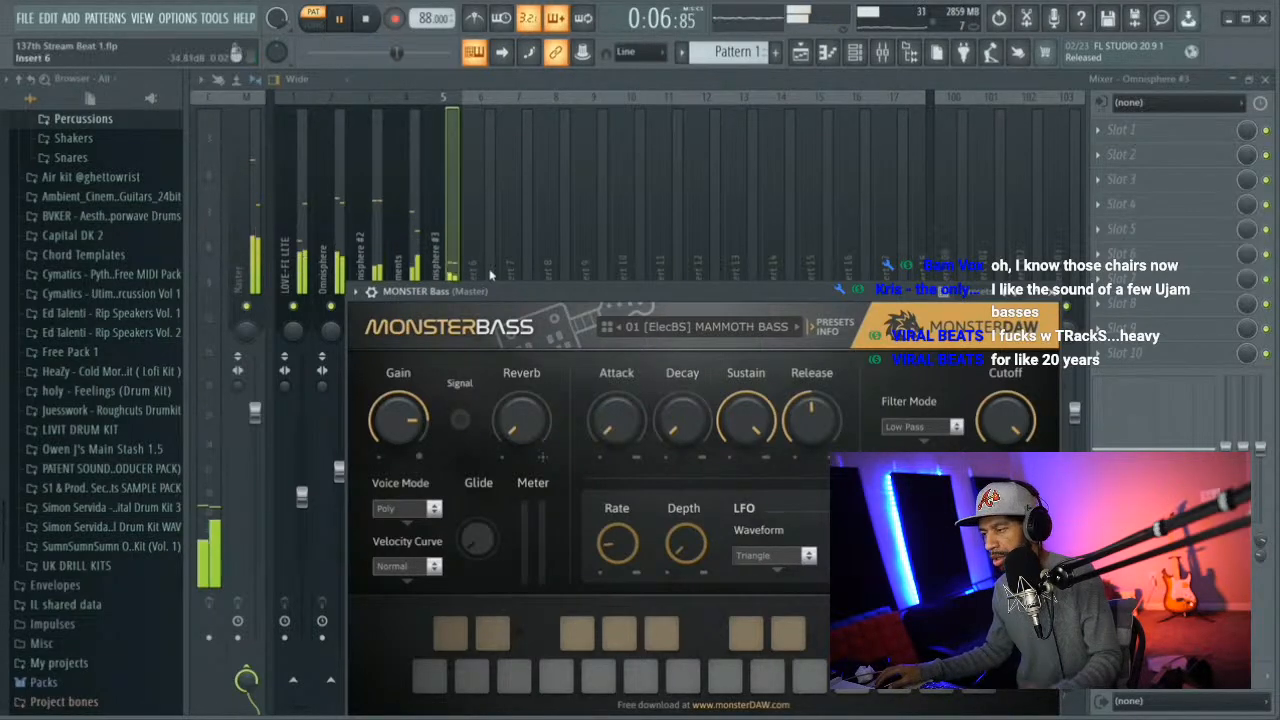
key("space")
Delete the MONSTER Bass channel from the channel rack
left_click(855, 52)
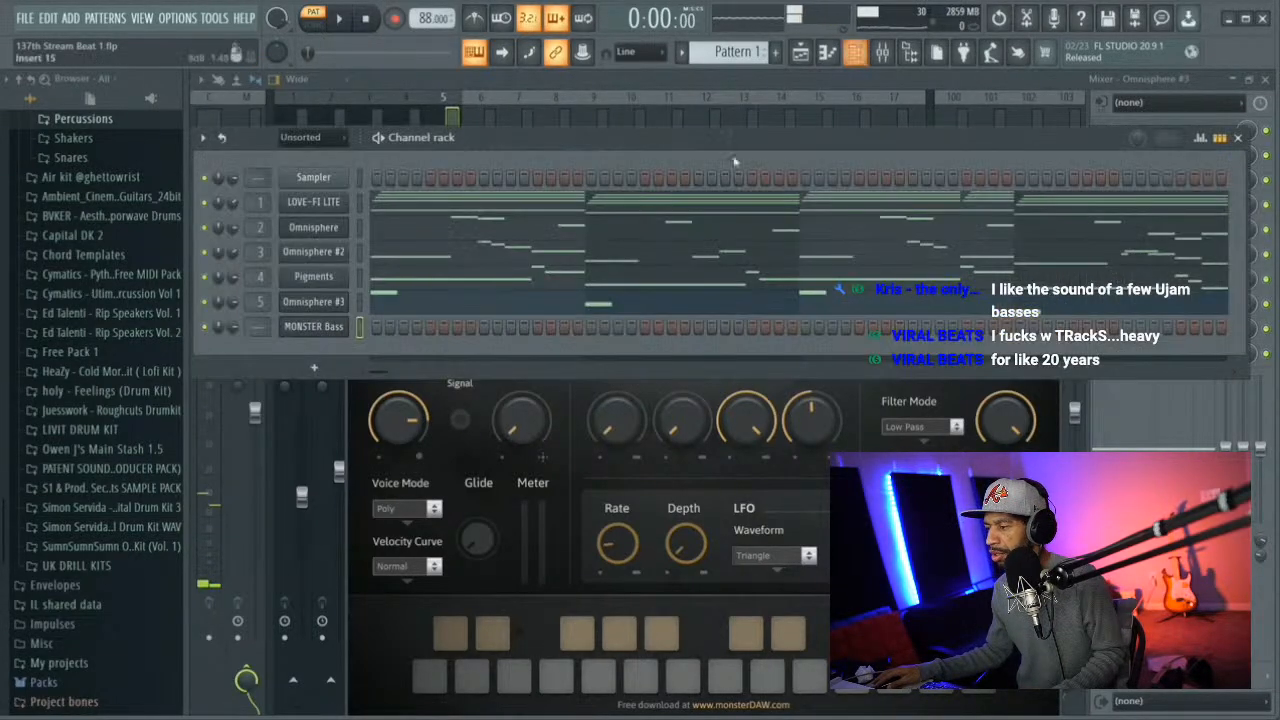
right_click(338, 327)
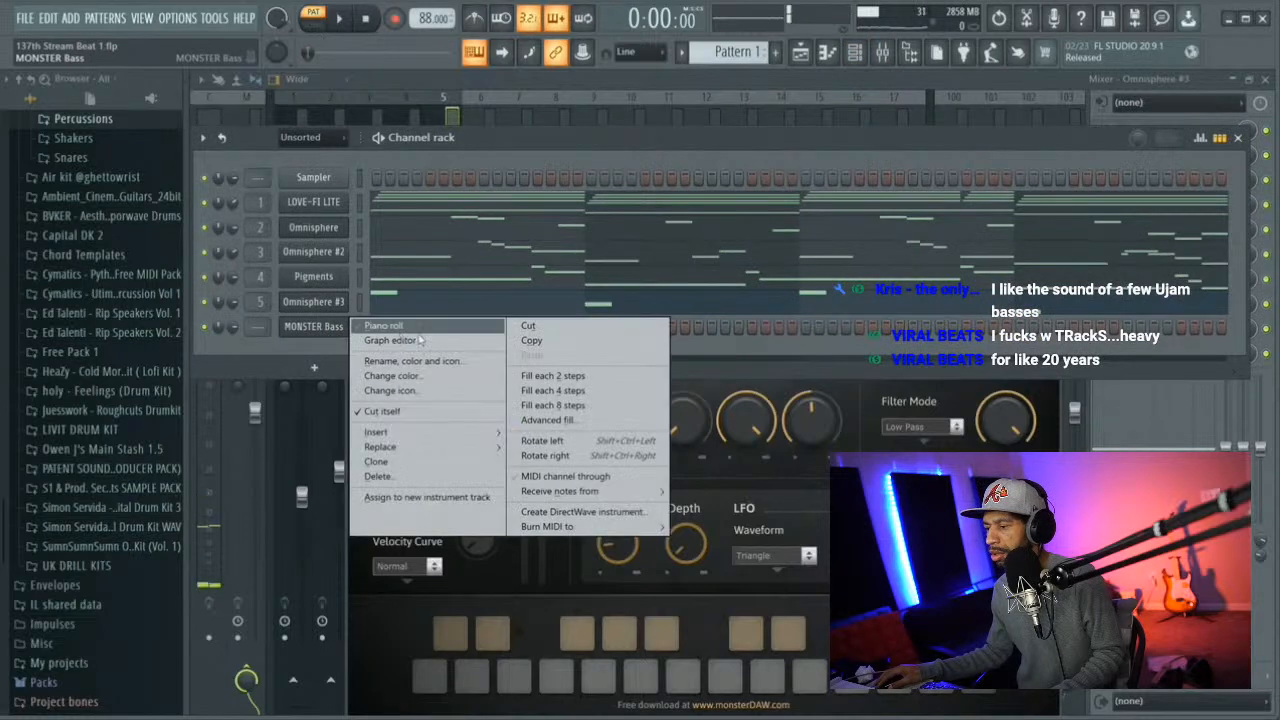
left_click(416, 478)
left_click(680, 418)
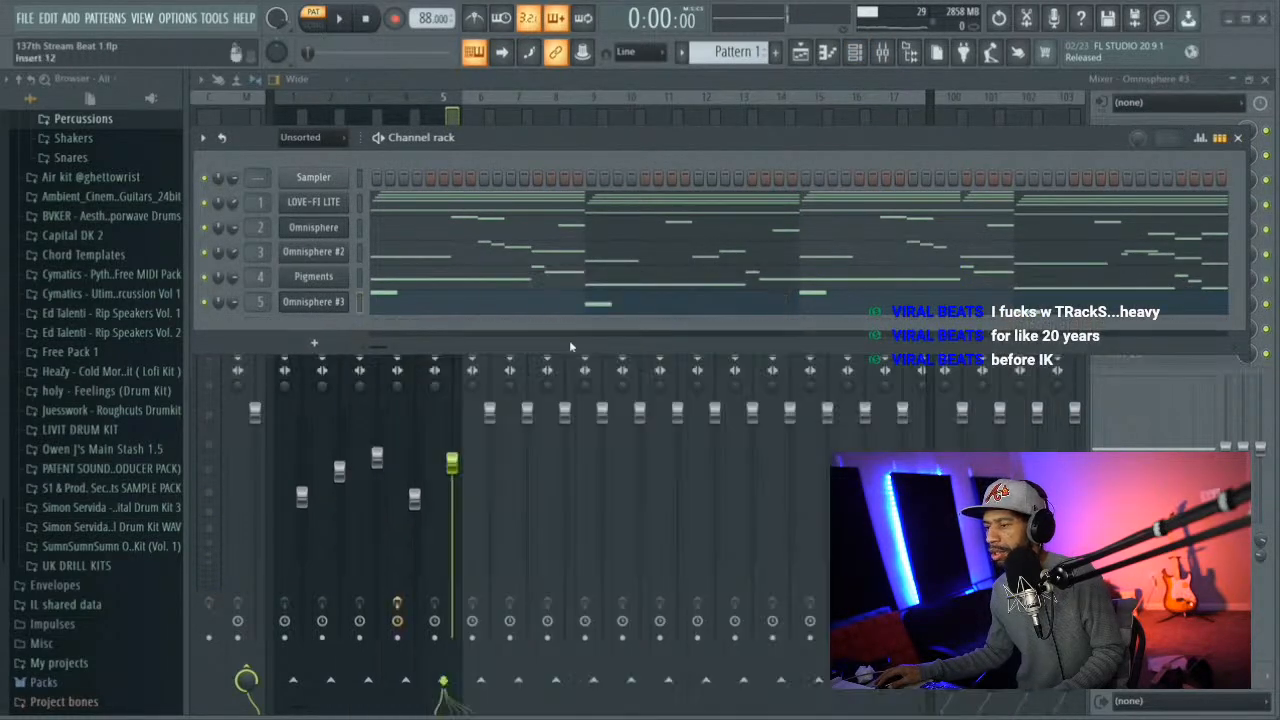
Add The Sub as a new bass instrument channel
left_click(70, 18)
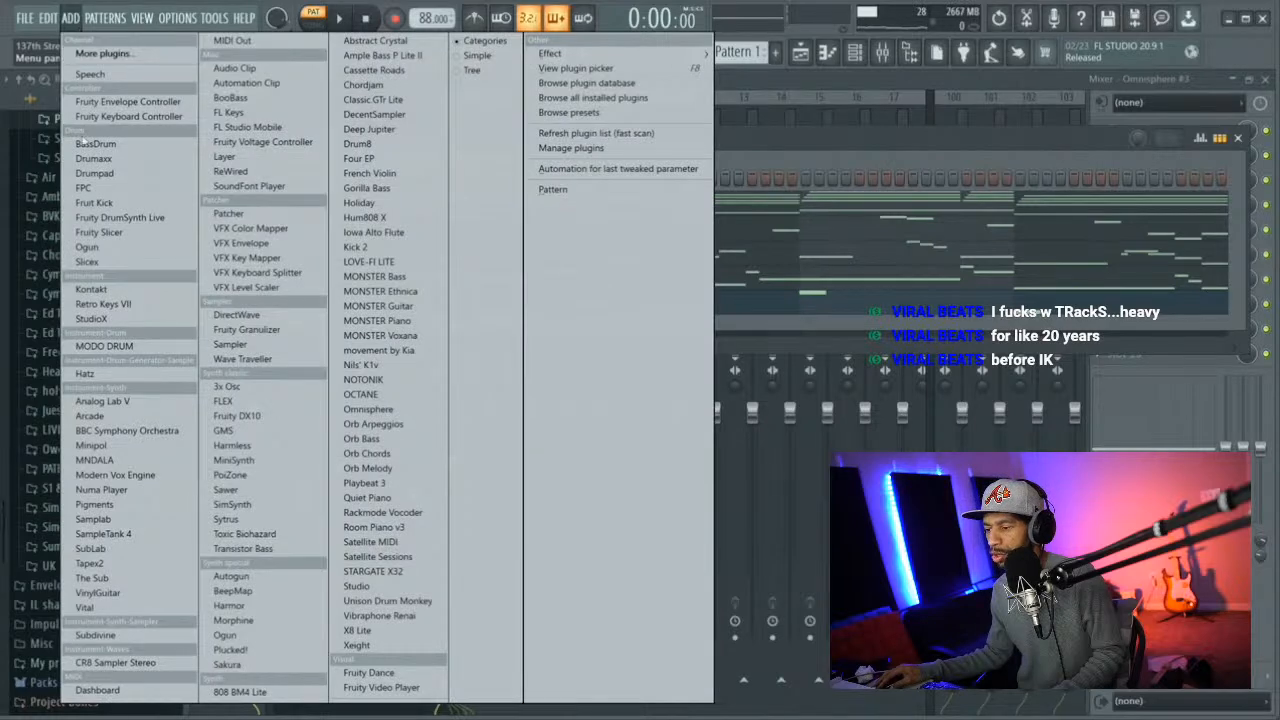
left_click(80, 578)
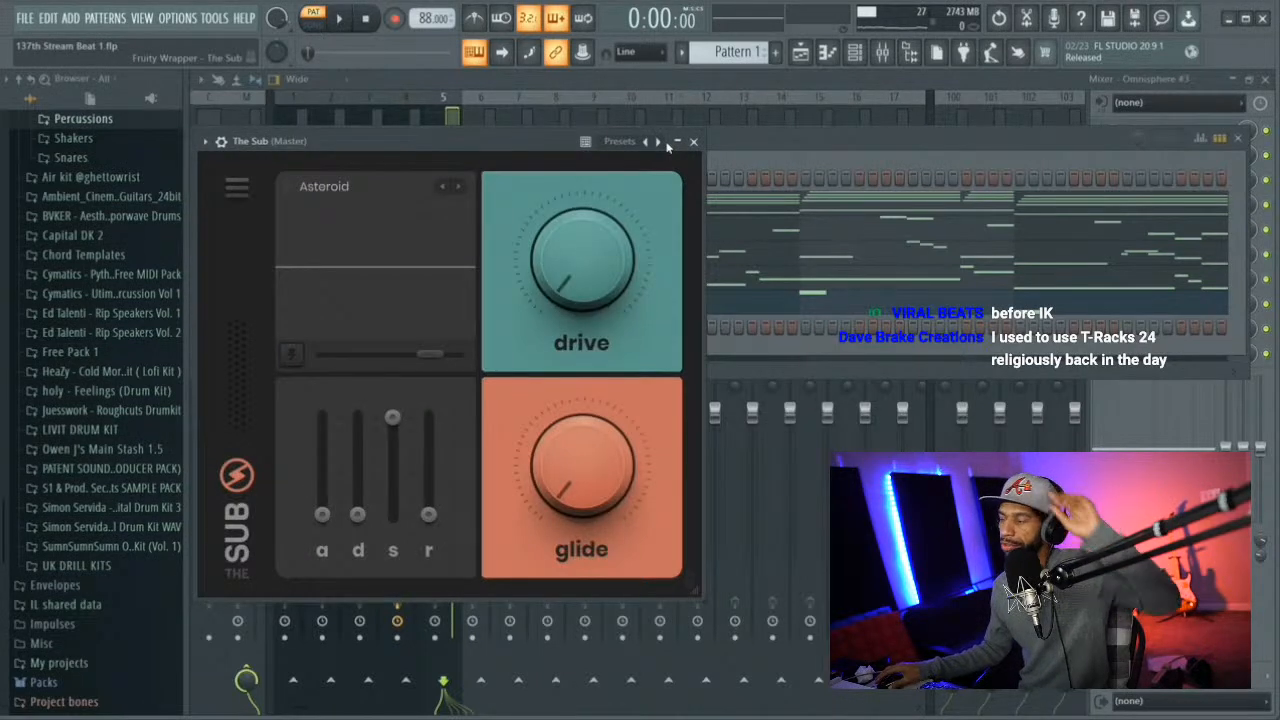
Close The Sub's window and move the channel rack higher above the mixer
left_click(694, 142)
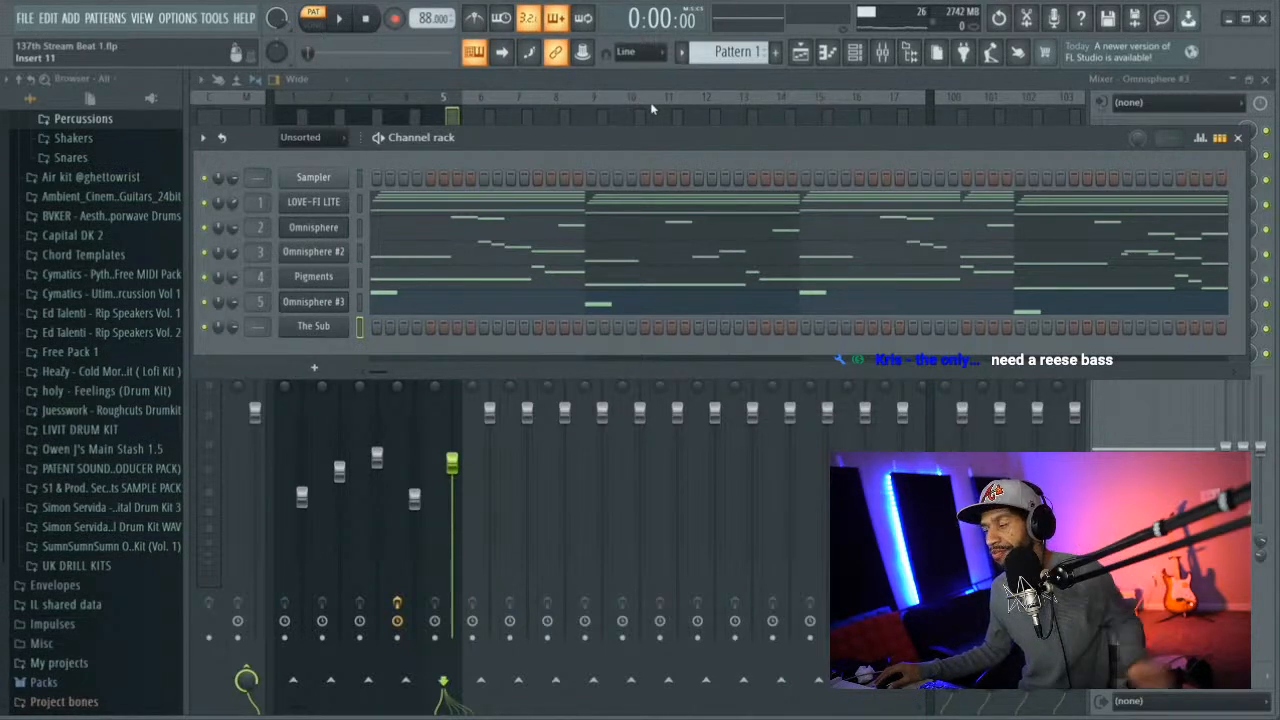
left_click_drag(576, 131, 576, 81)
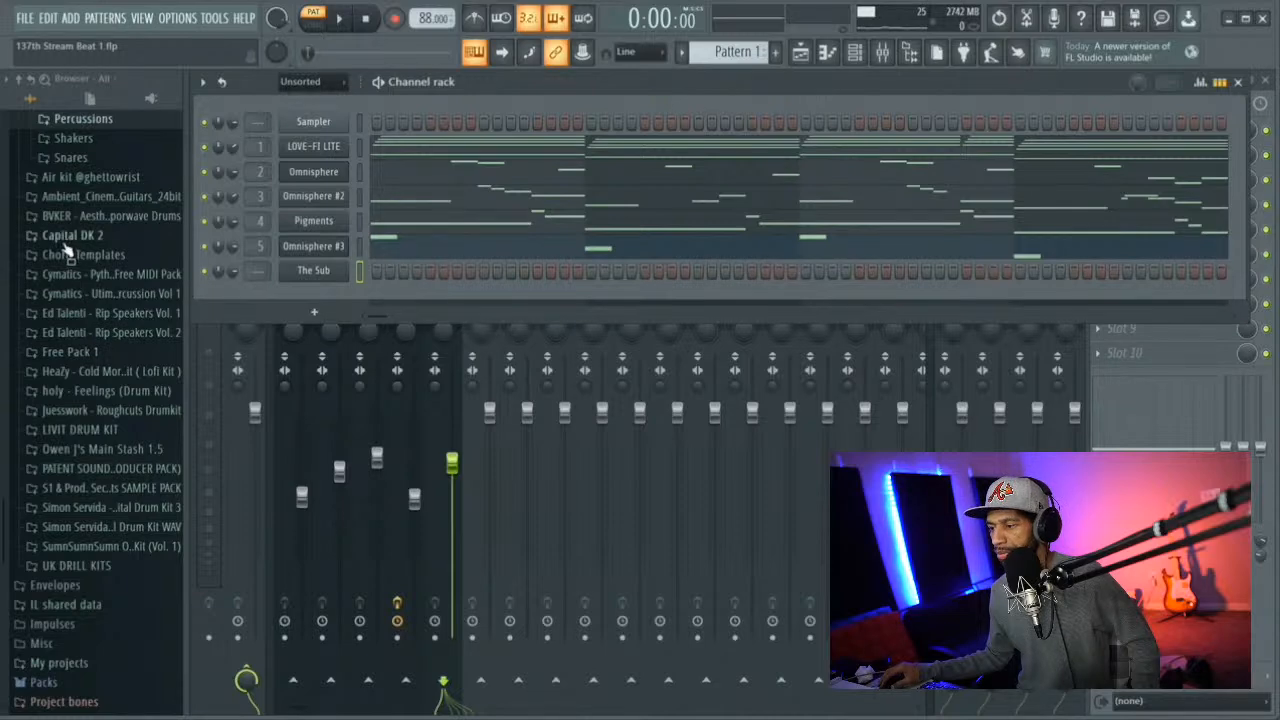
Look through the drum kits in the browser and open the Kicks folder of the Air kit
scroll(65, 251, "down", 3)
scroll(65, 251, "up", 6)
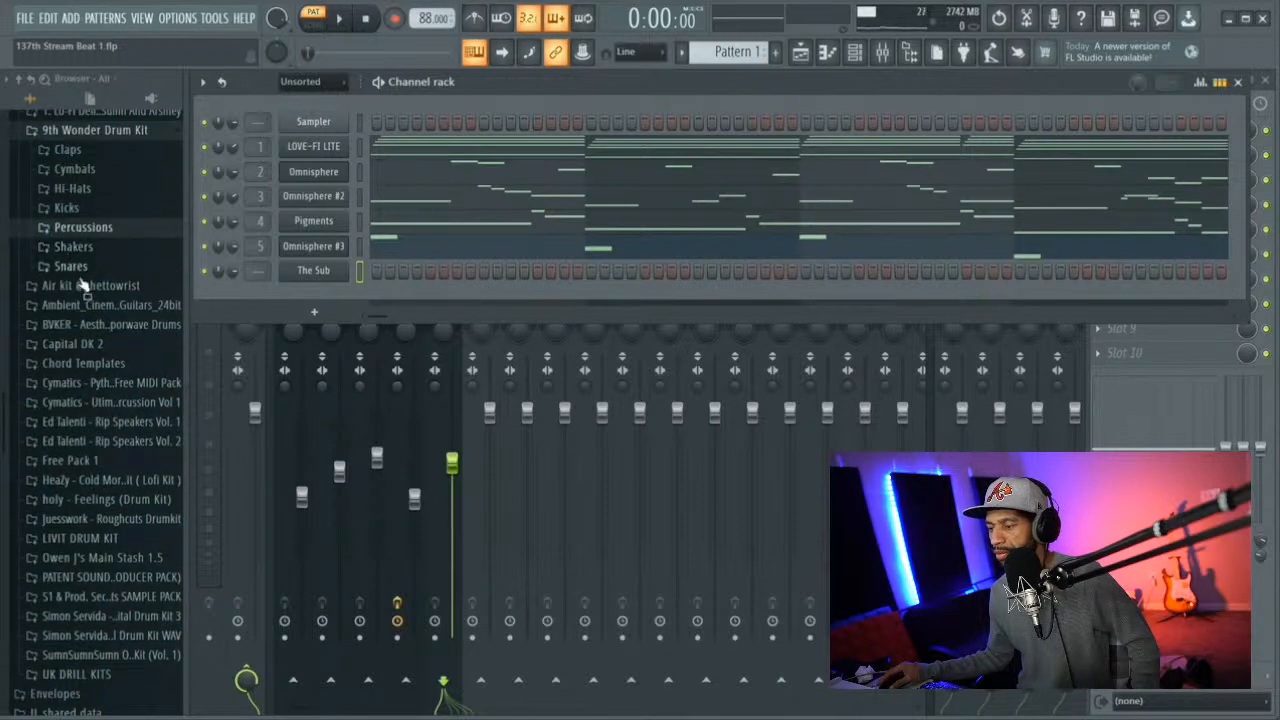
scroll(105, 265, "up", 5)
scroll(95, 250, "down", 5)
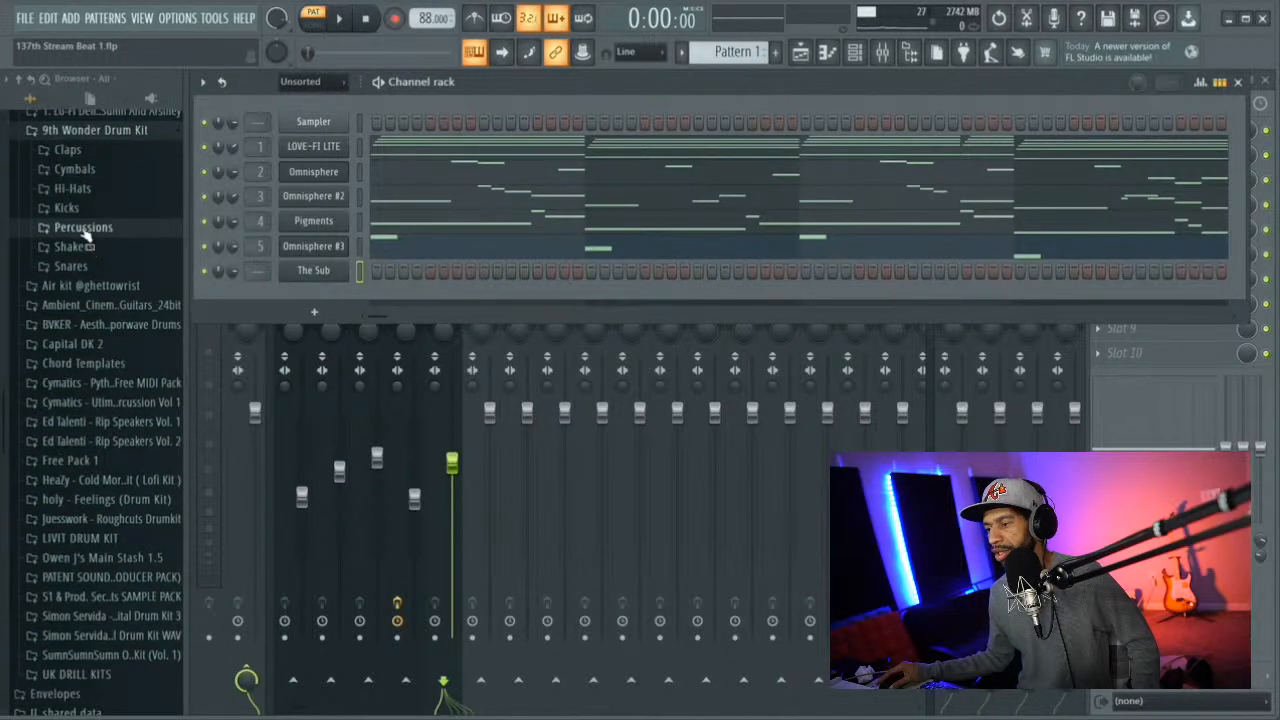
scroll(86, 236, "up", 3)
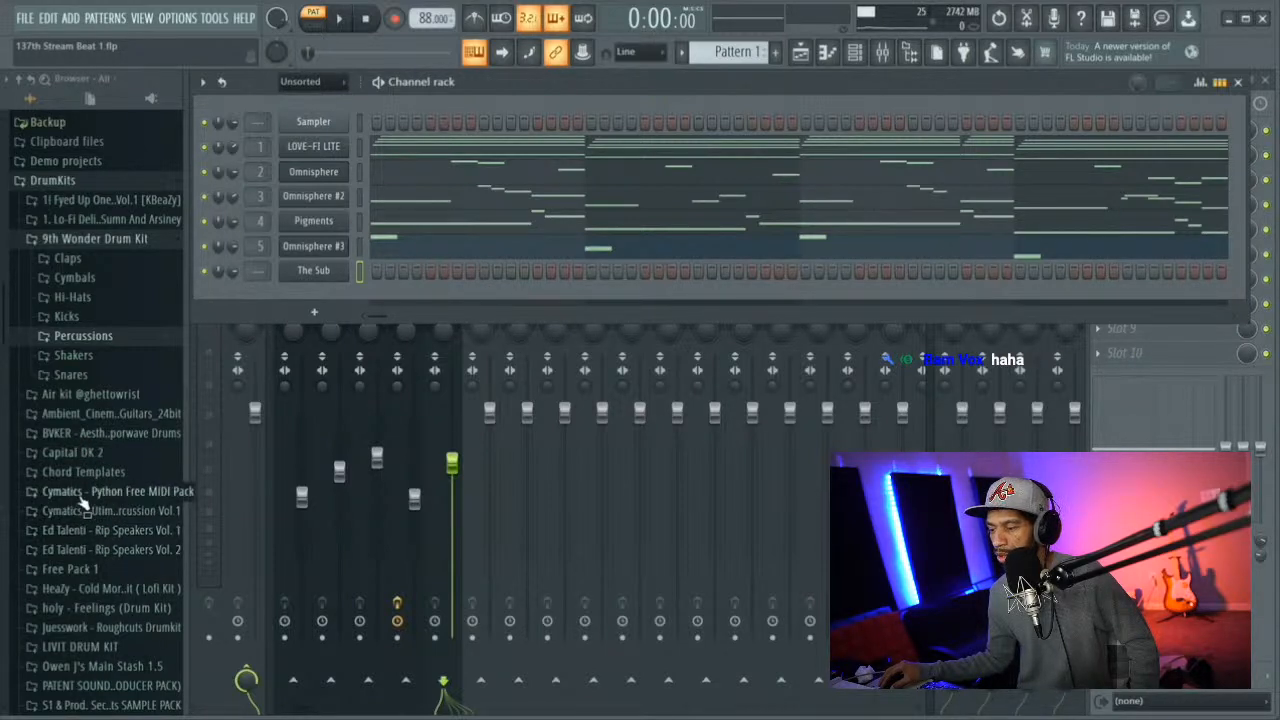
scroll(100, 455, "down", 3)
scroll(98, 454, "up", 3)
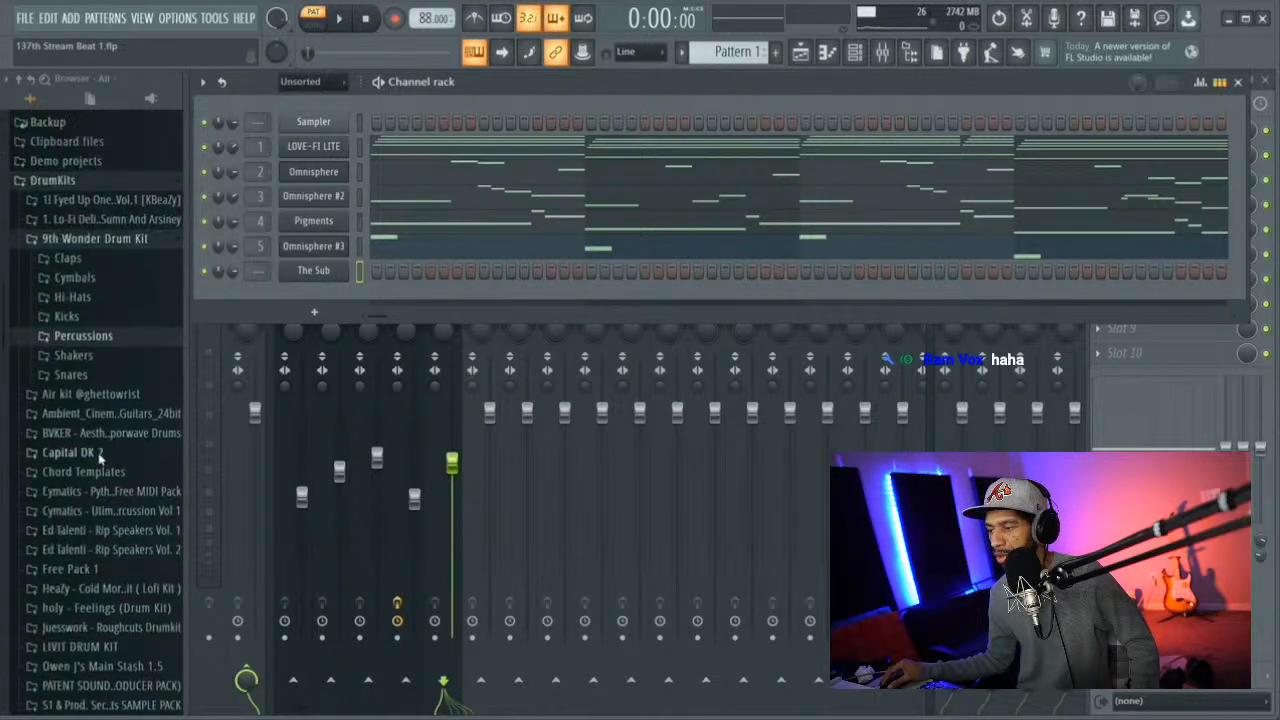
left_click(86, 400)
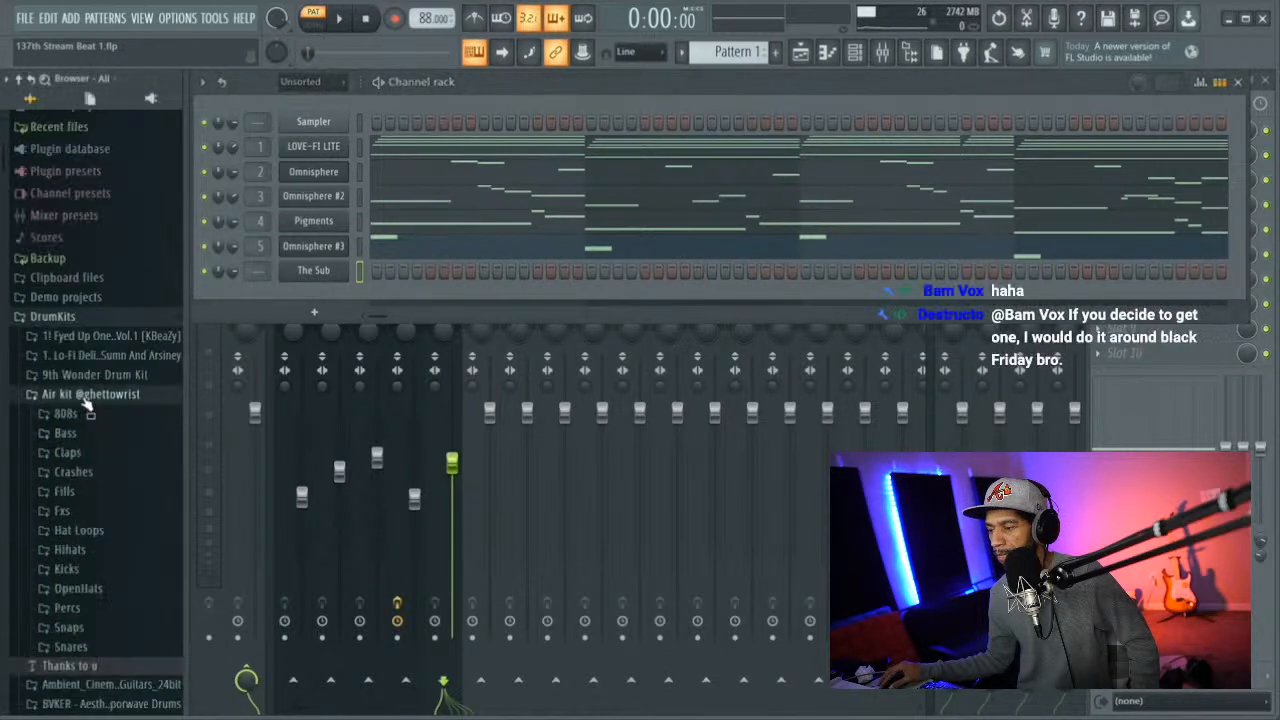
left_click(66, 570)
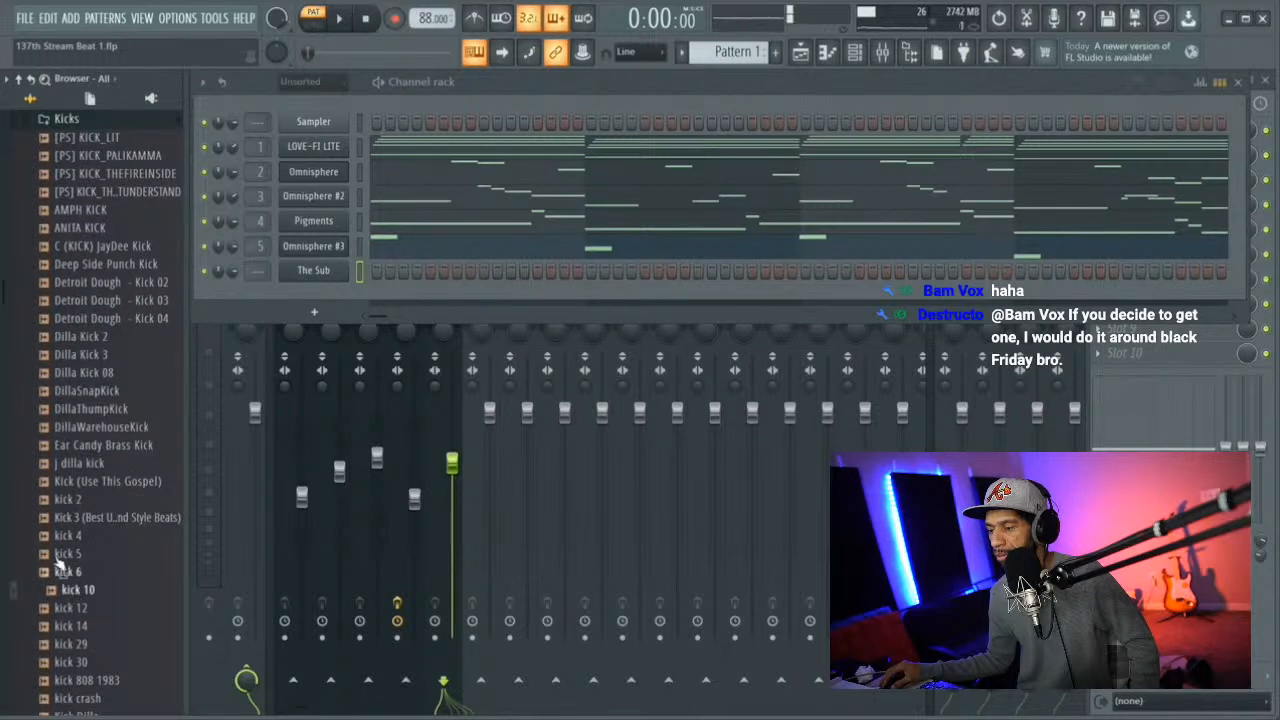
Audition kicks including DillaSnapKick and Dilla Kick 08, and add Dilla Kick 3 as a new channel below The Sub
left_click(60, 499)
left_click(66, 392)
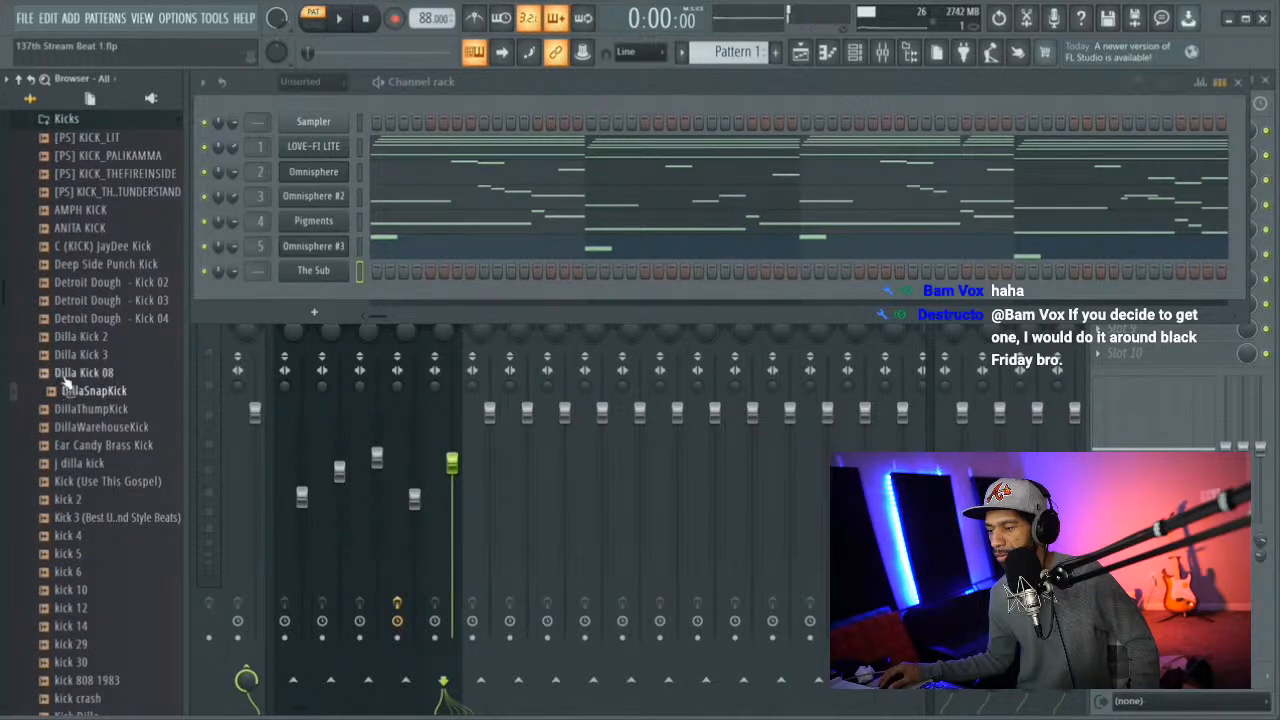
left_click(67, 373)
left_click(69, 355)
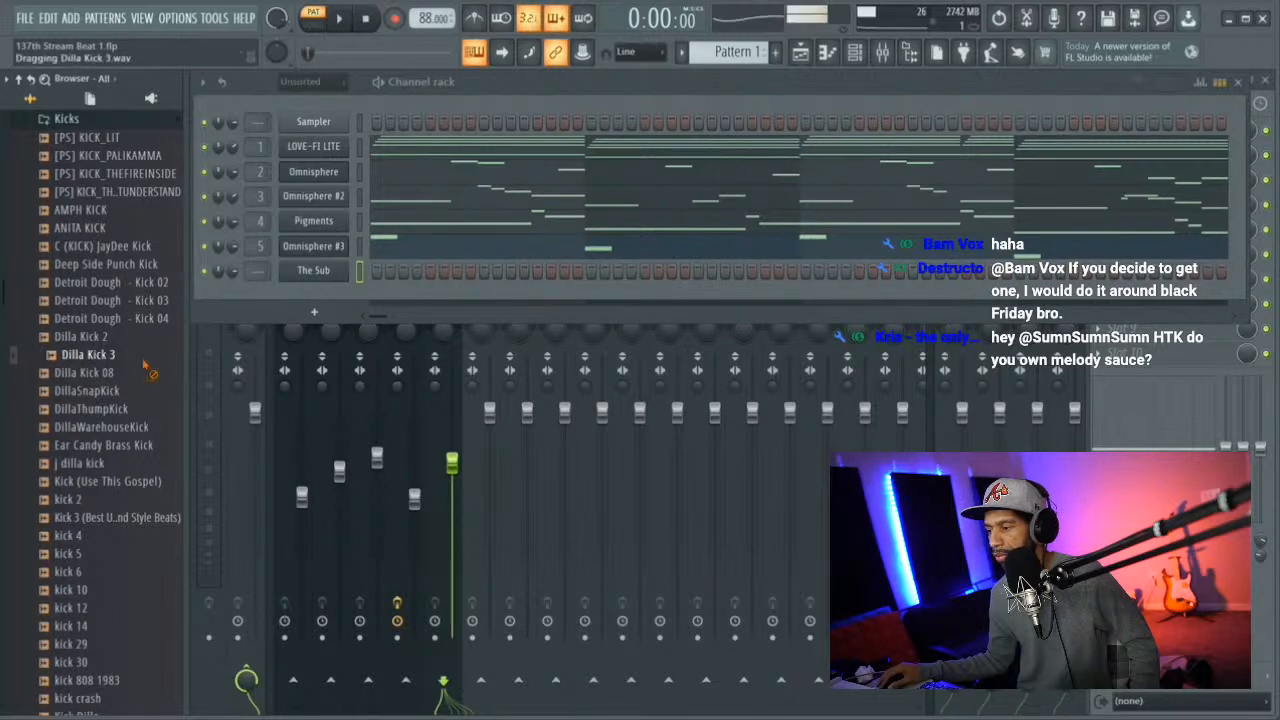
left_click_drag(300, 310, 314, 336)
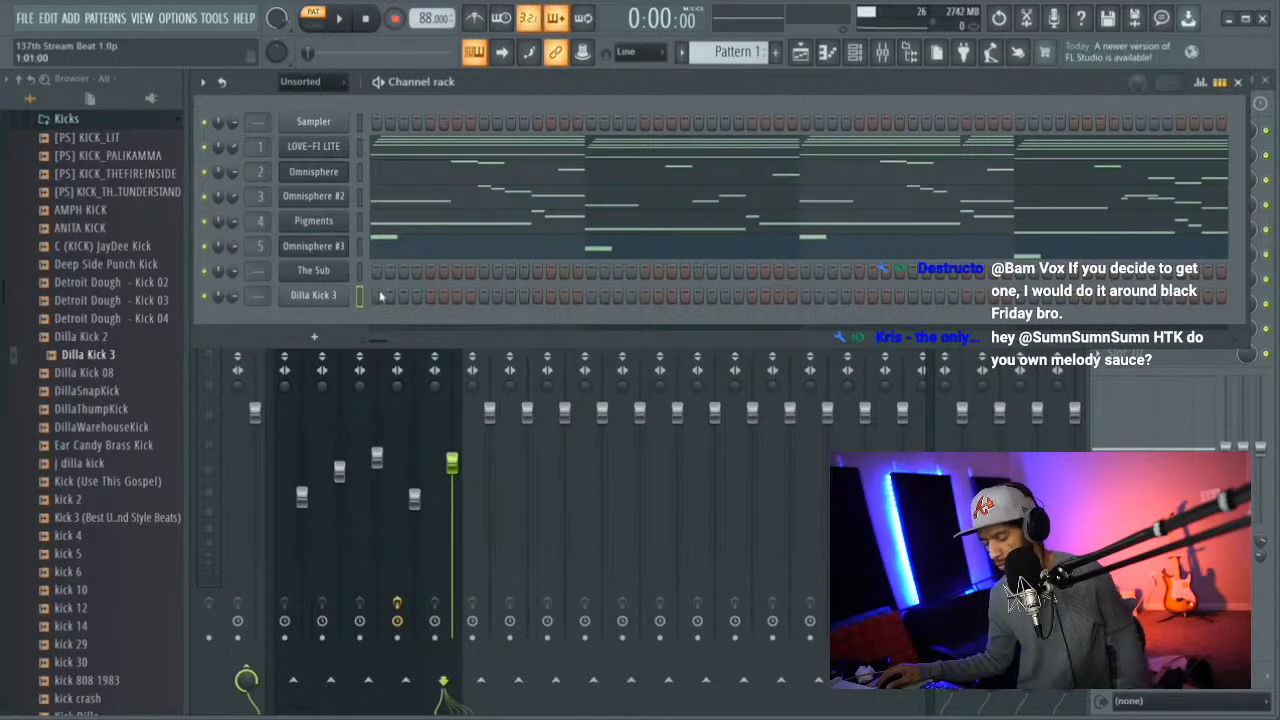
Place Dilla Kick 3 hits on steps 1, 4 and 11 of the first bar, checking them against the playing pattern
key("space")
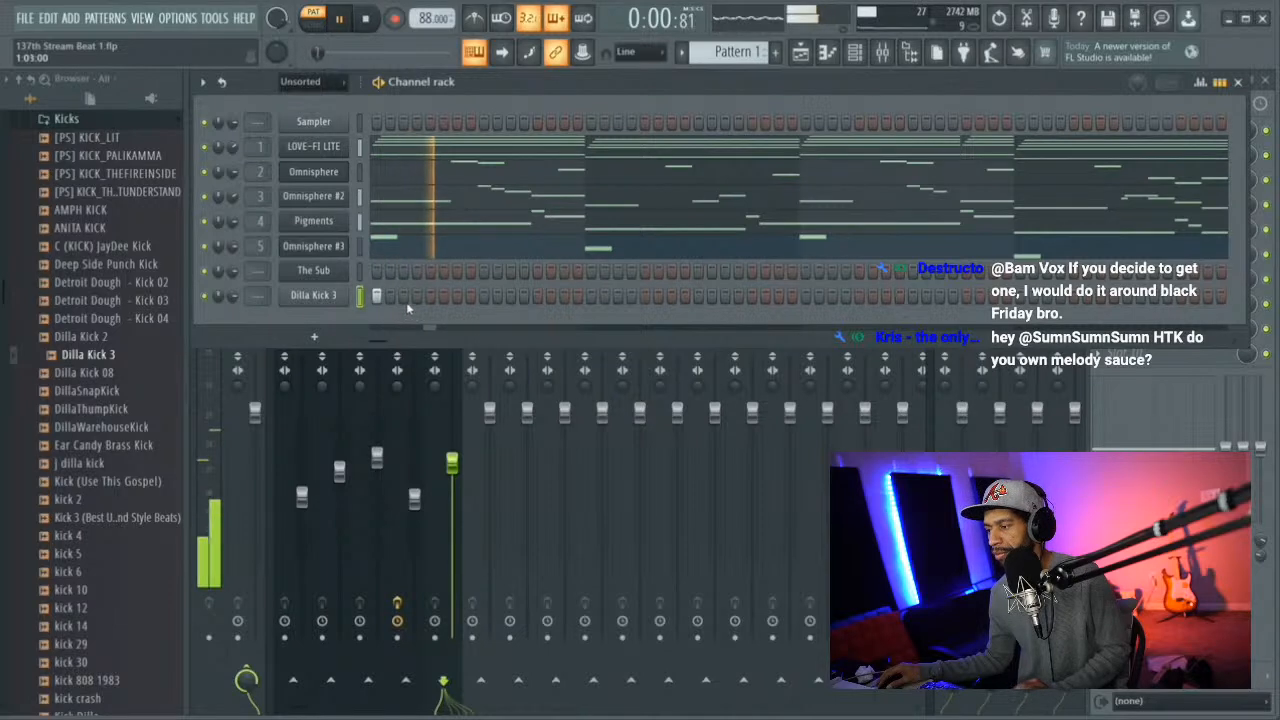
left_click(325, 295)
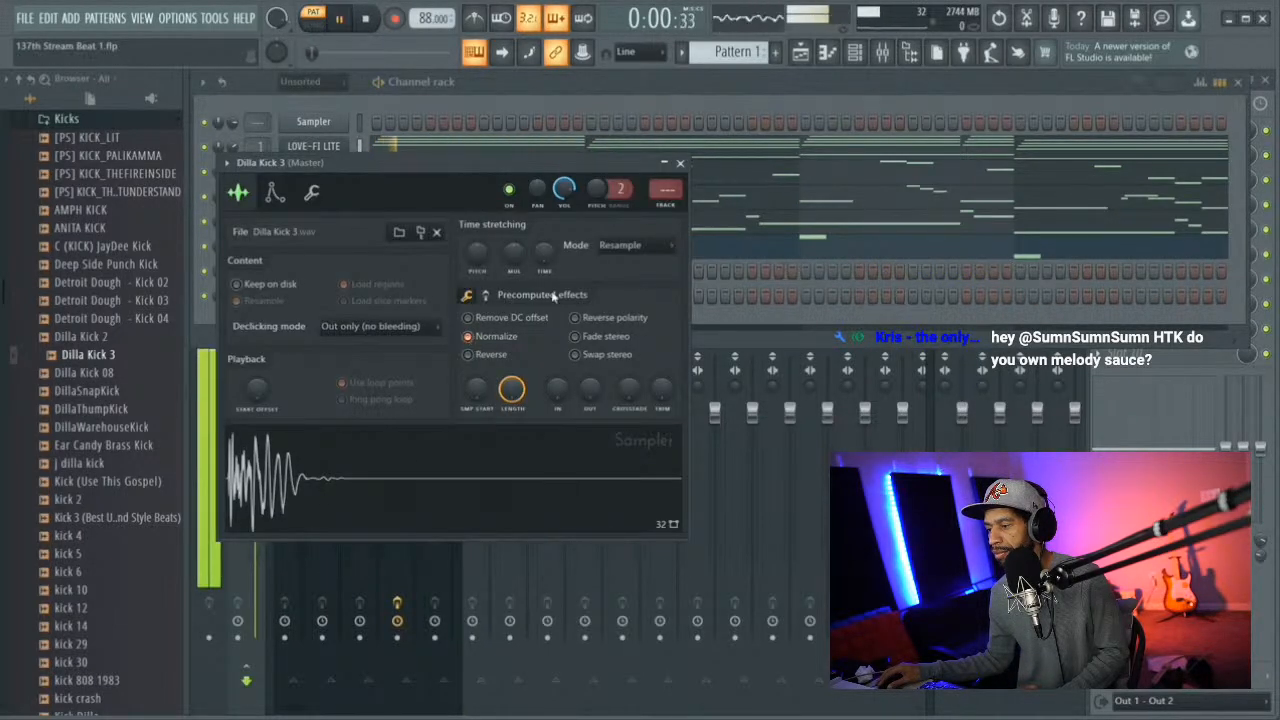
left_click(678, 164)
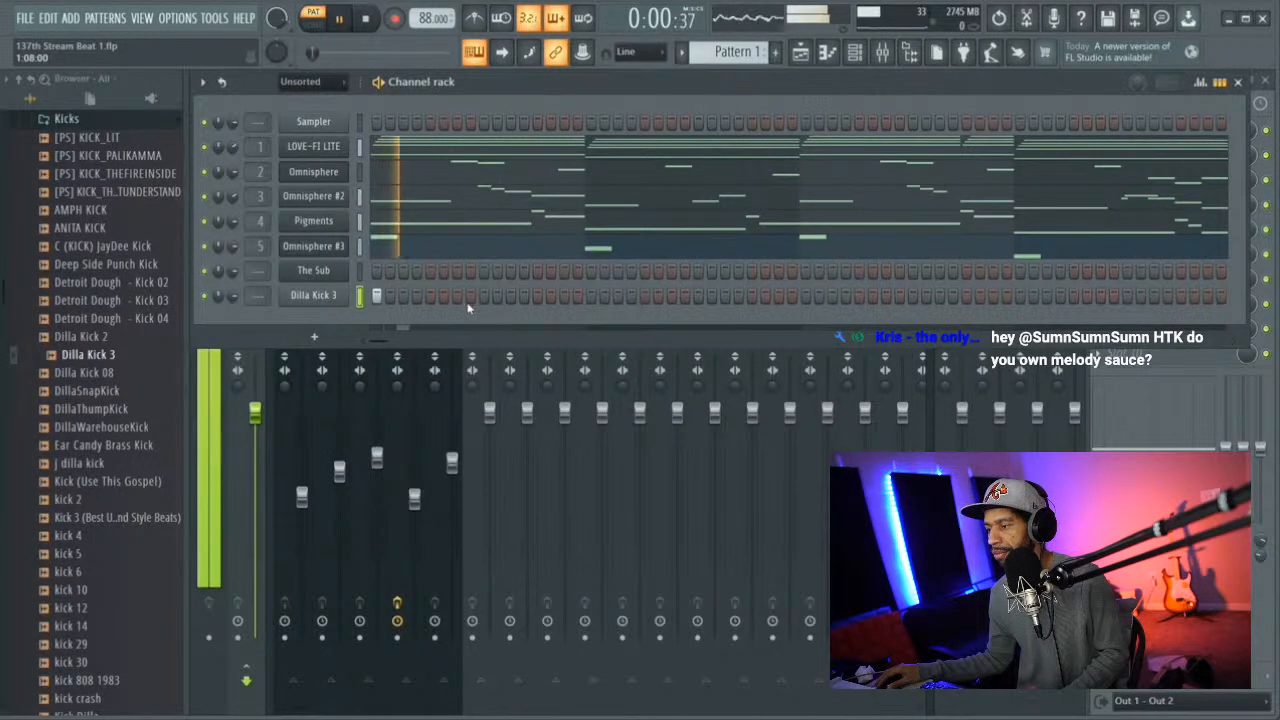
key("space")
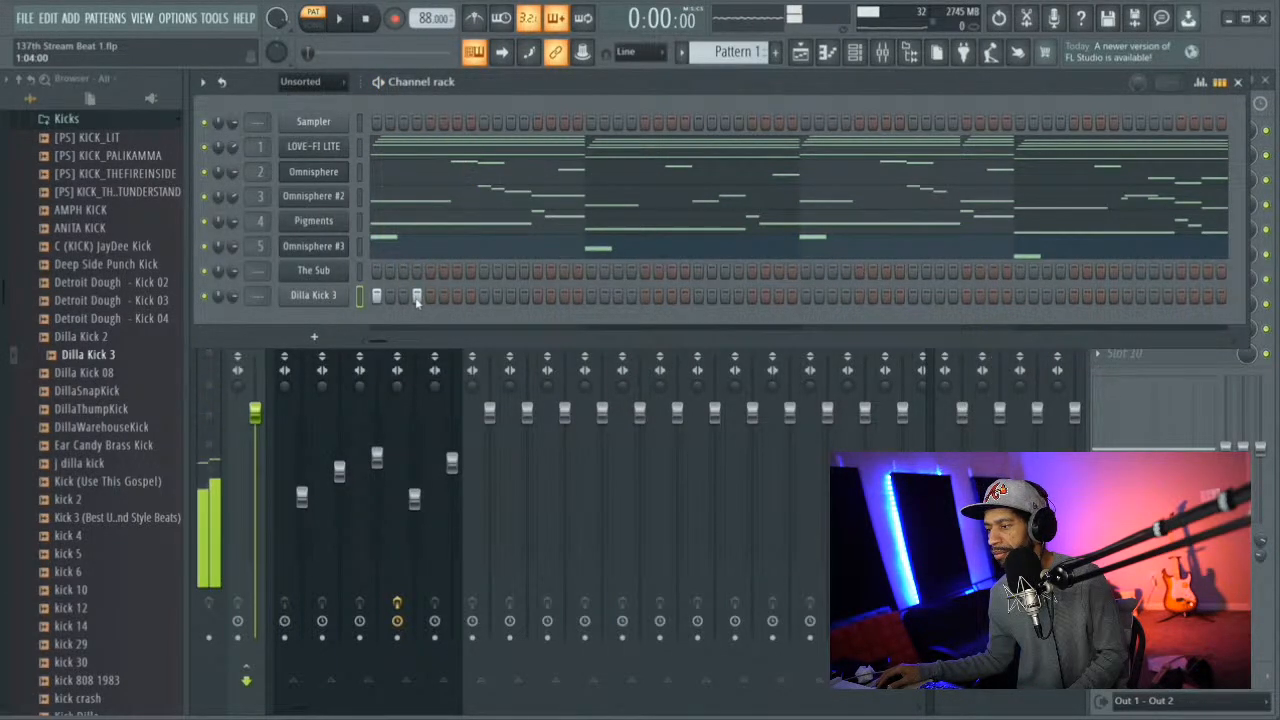
key("space")
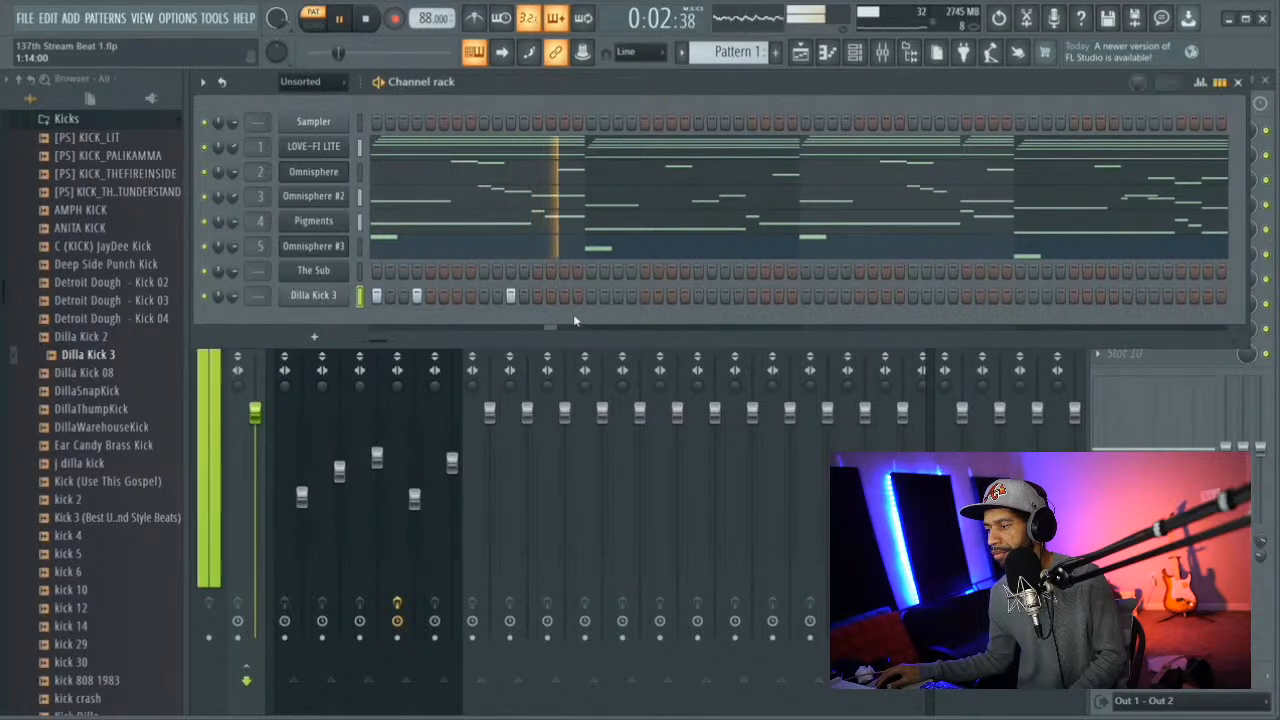
key("space")
key("space")
Extend the kick rhythm through the remaining bars with hits on steps 17, 20, 33, 36, 43, 48, 49, 52, 55, 59 and 62
left_click(591, 296)
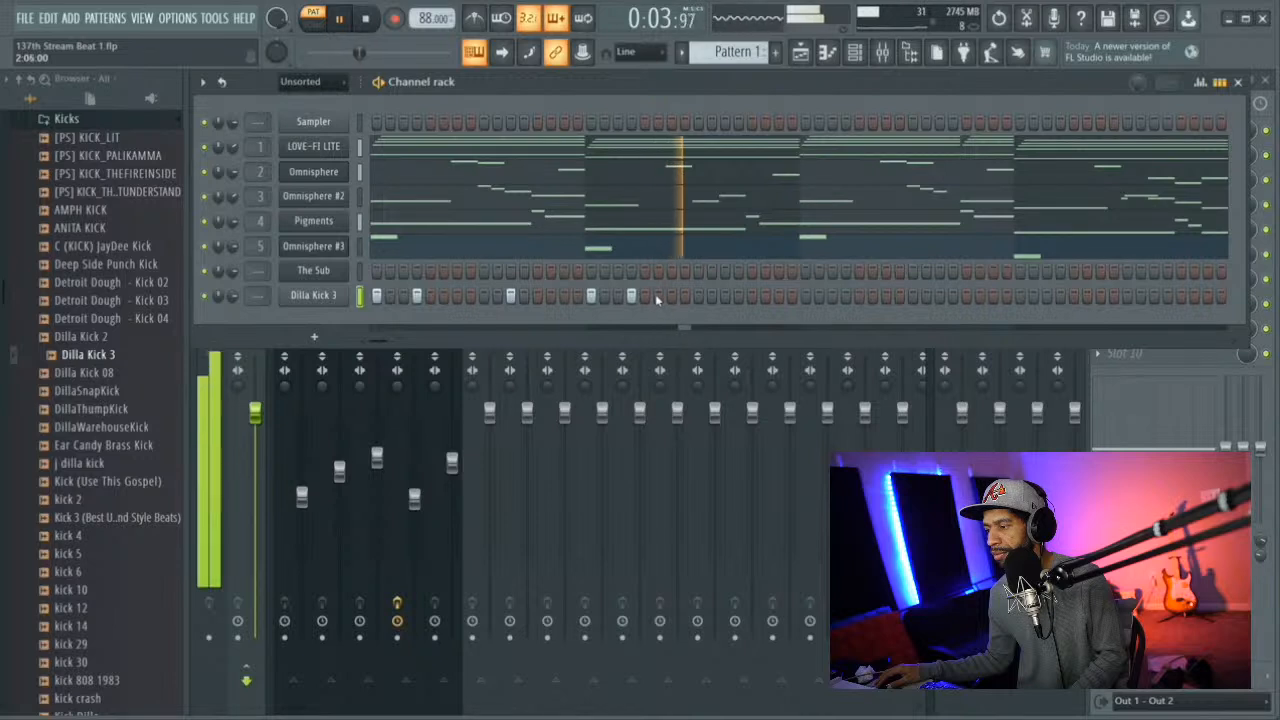
left_click(805, 296)
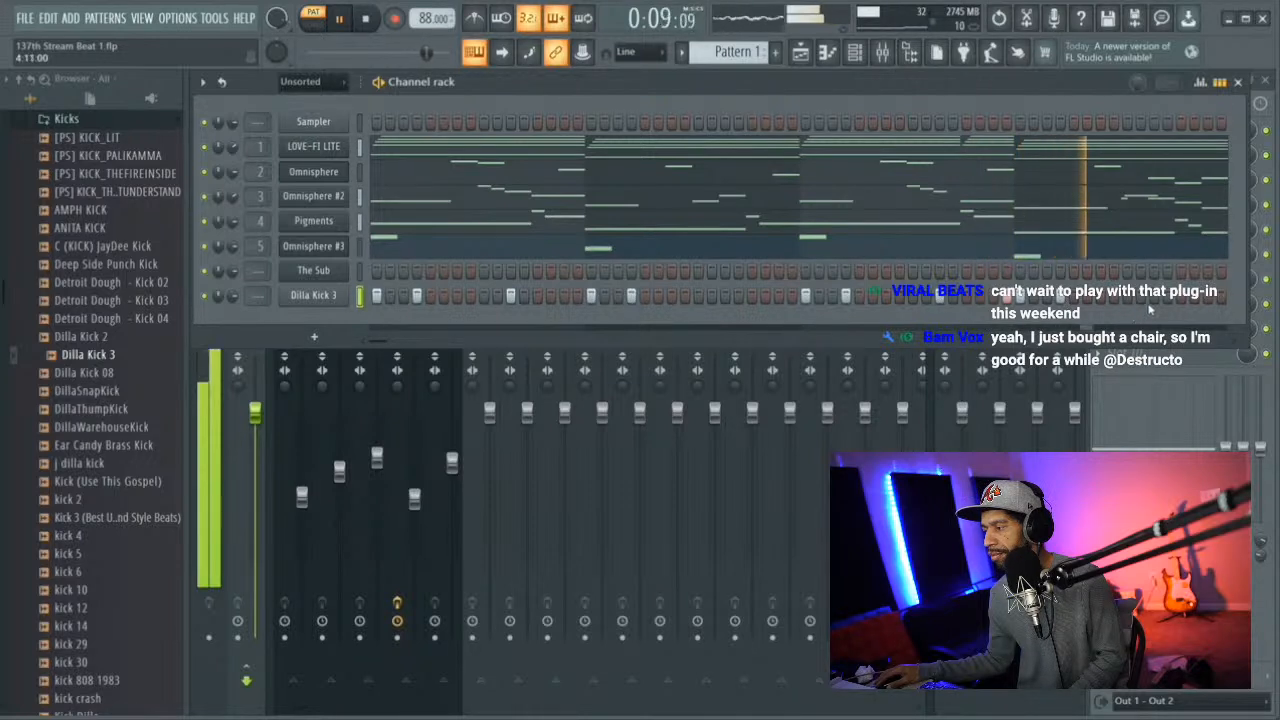
key("space")
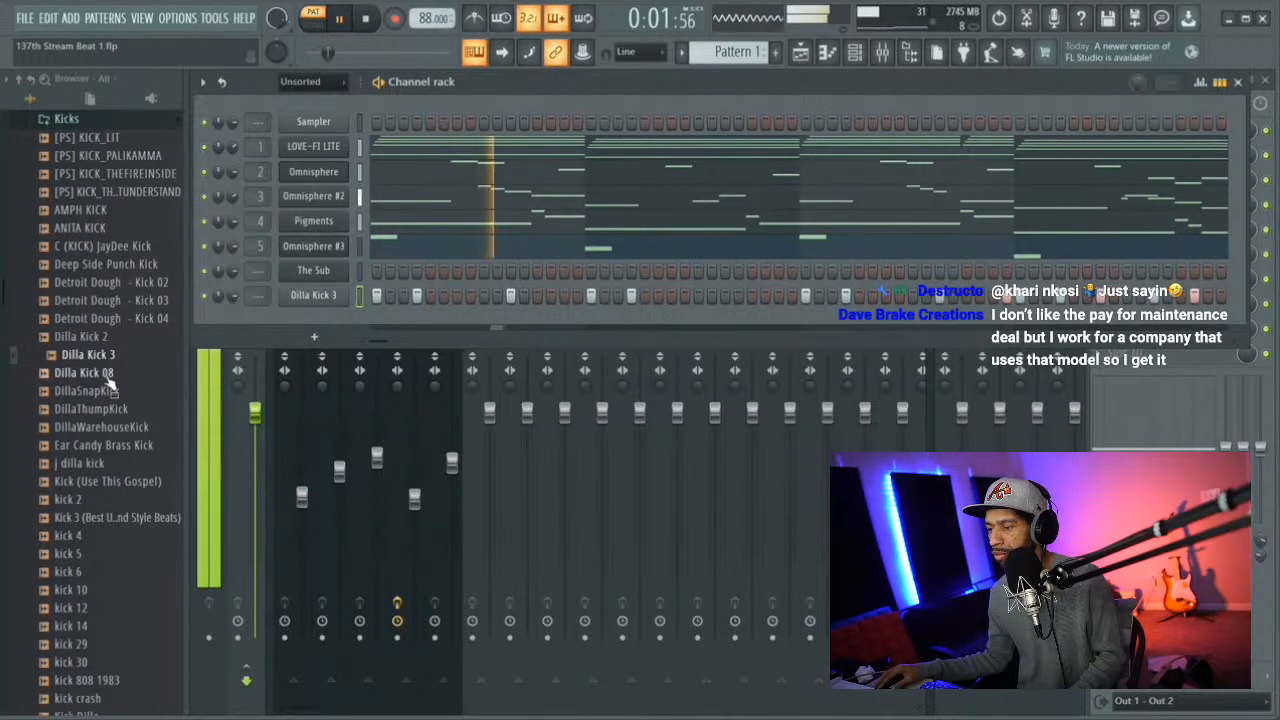
Stop playback, audition kick 6 and several KSHMR vinyl kicks, and replace the Dilla Kick 3 sample with KSHMR_Vinyl_Kick_02
key("space")
left_click(85, 576)
scroll(95, 600, "down", 4)
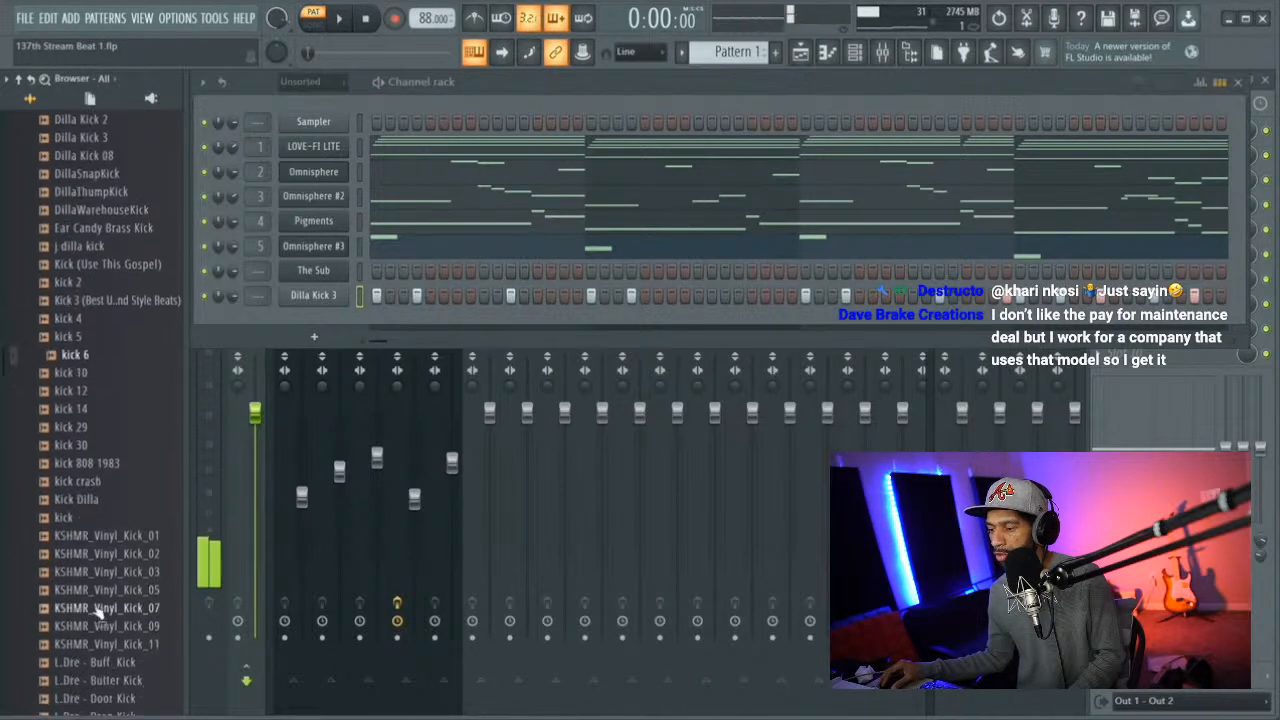
left_click(118, 540)
left_click(120, 555)
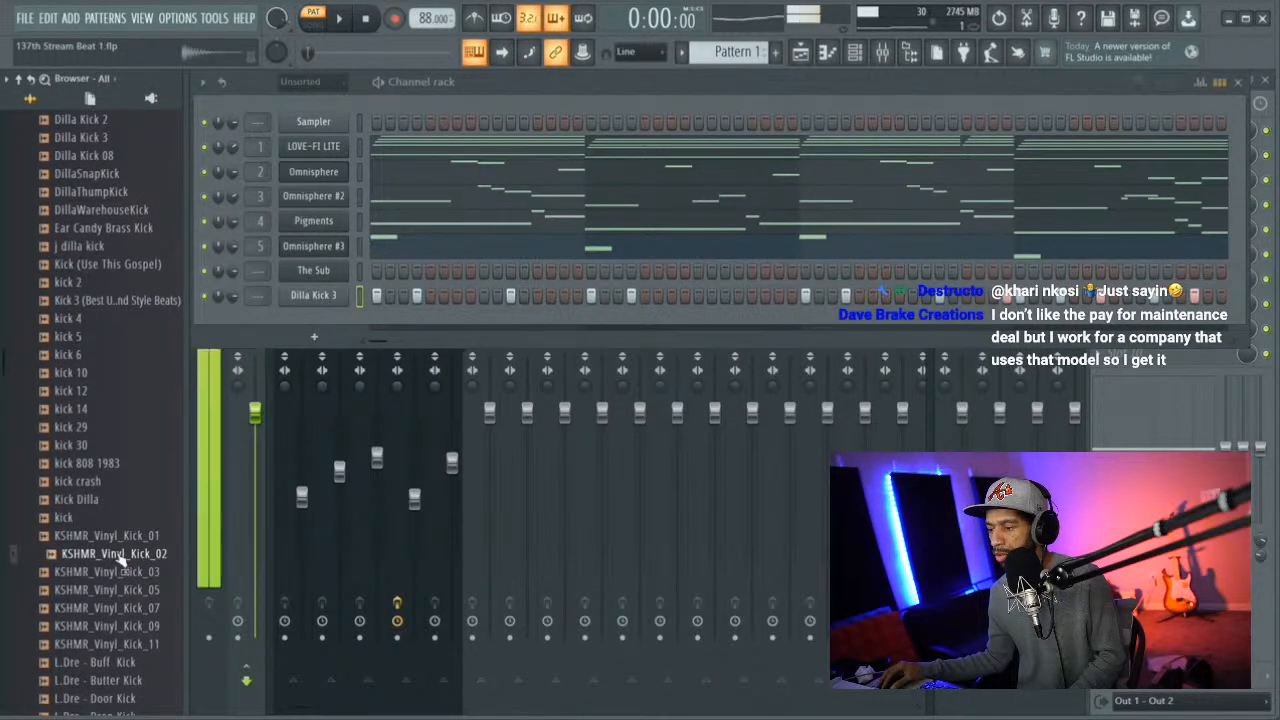
left_click(115, 572)
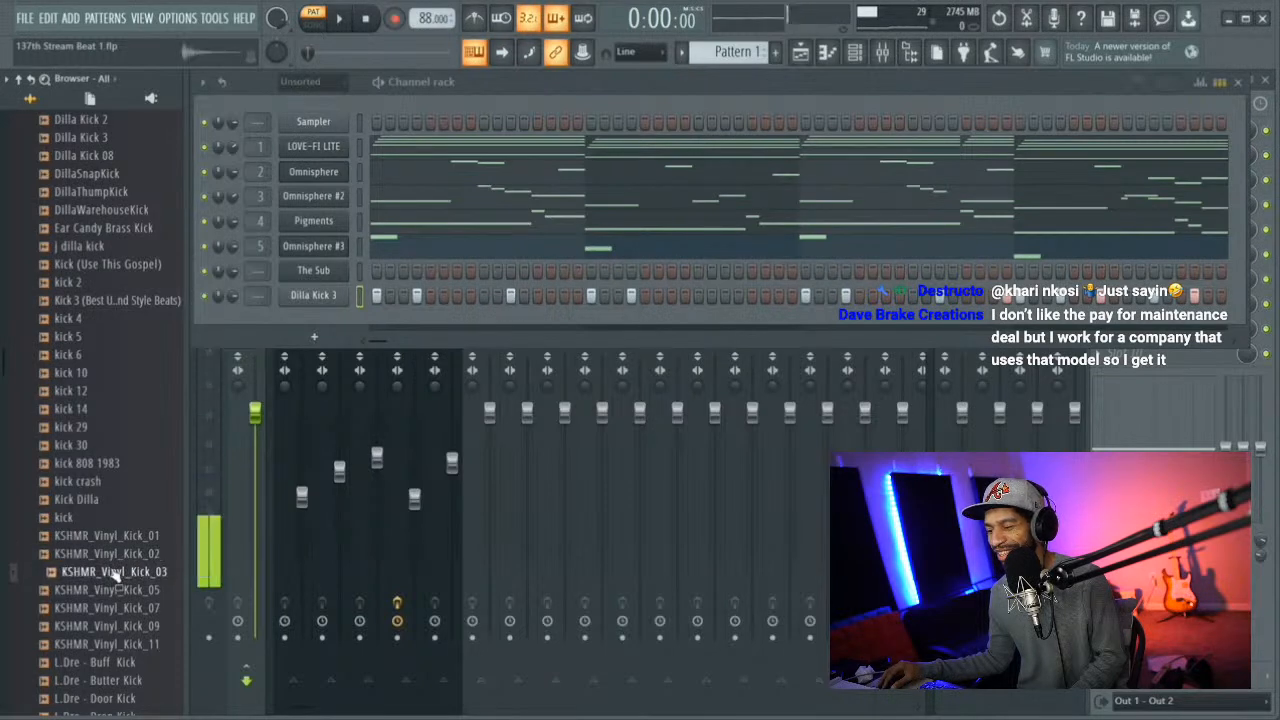
left_click(112, 591)
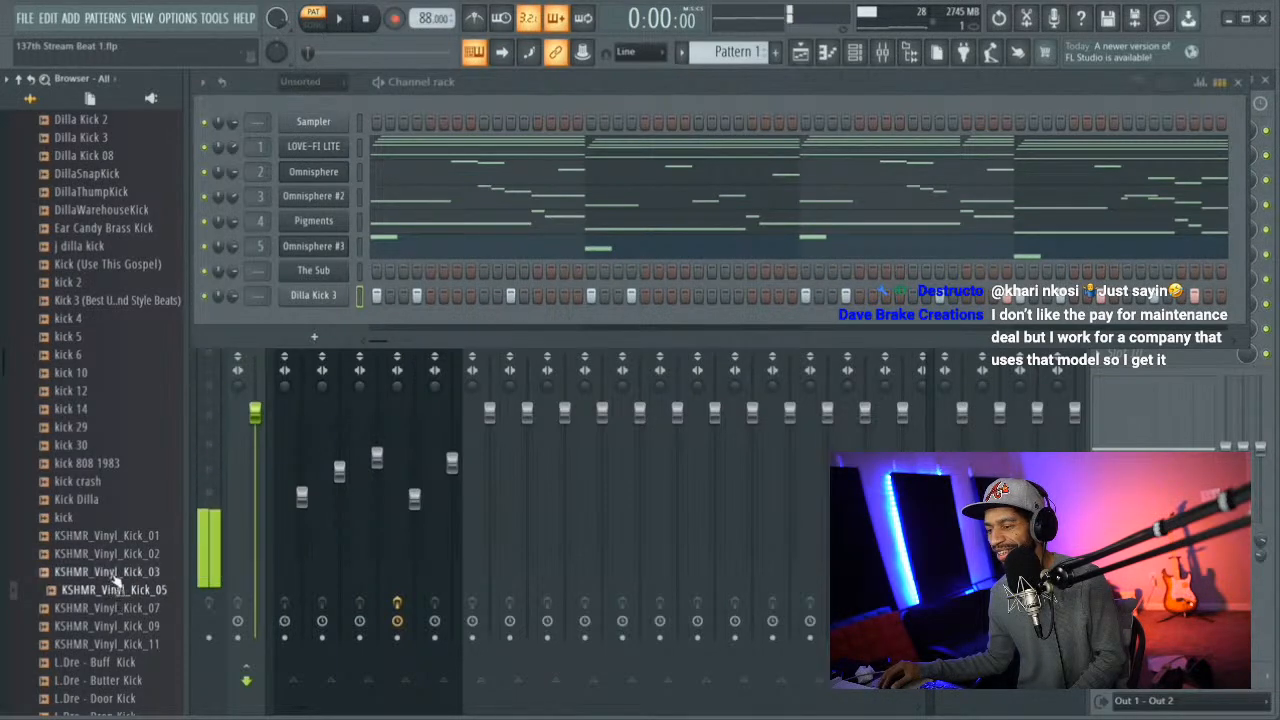
left_click(120, 555)
left_click_drag(120, 555, 312, 298)
Play the pattern with the replaced kick and check its sampler settings
key("space")
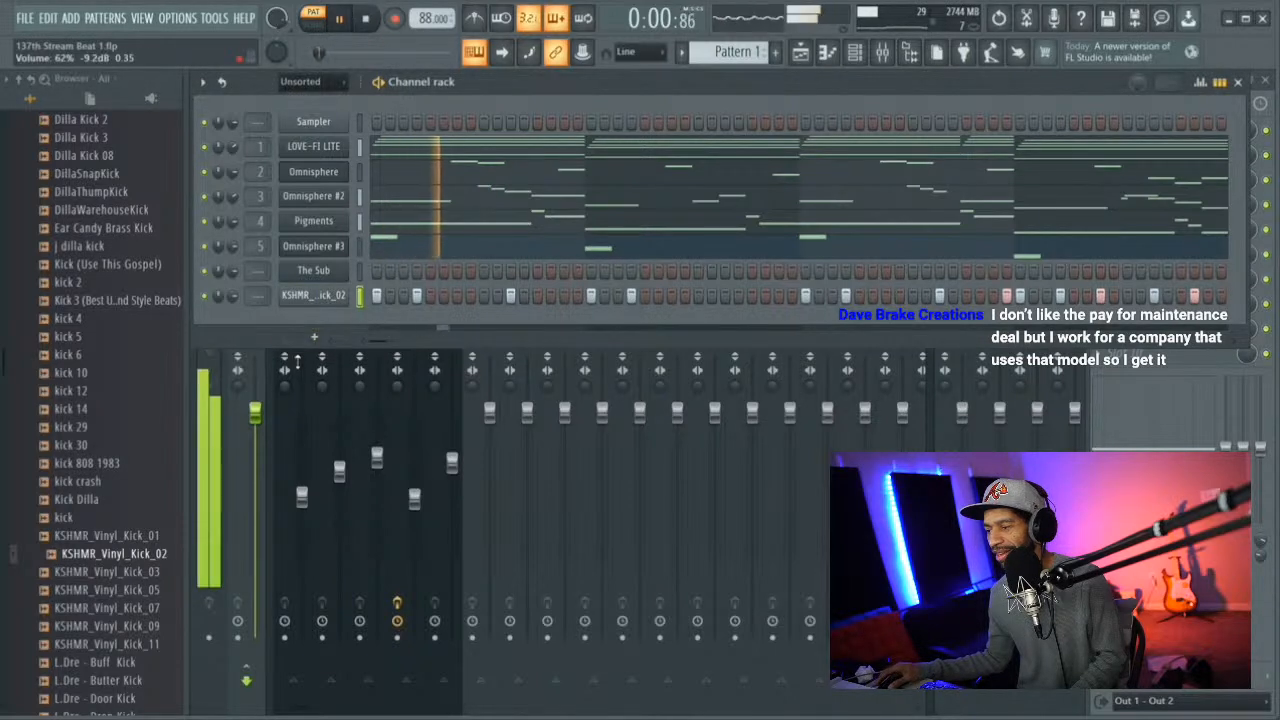
left_click(313, 296)
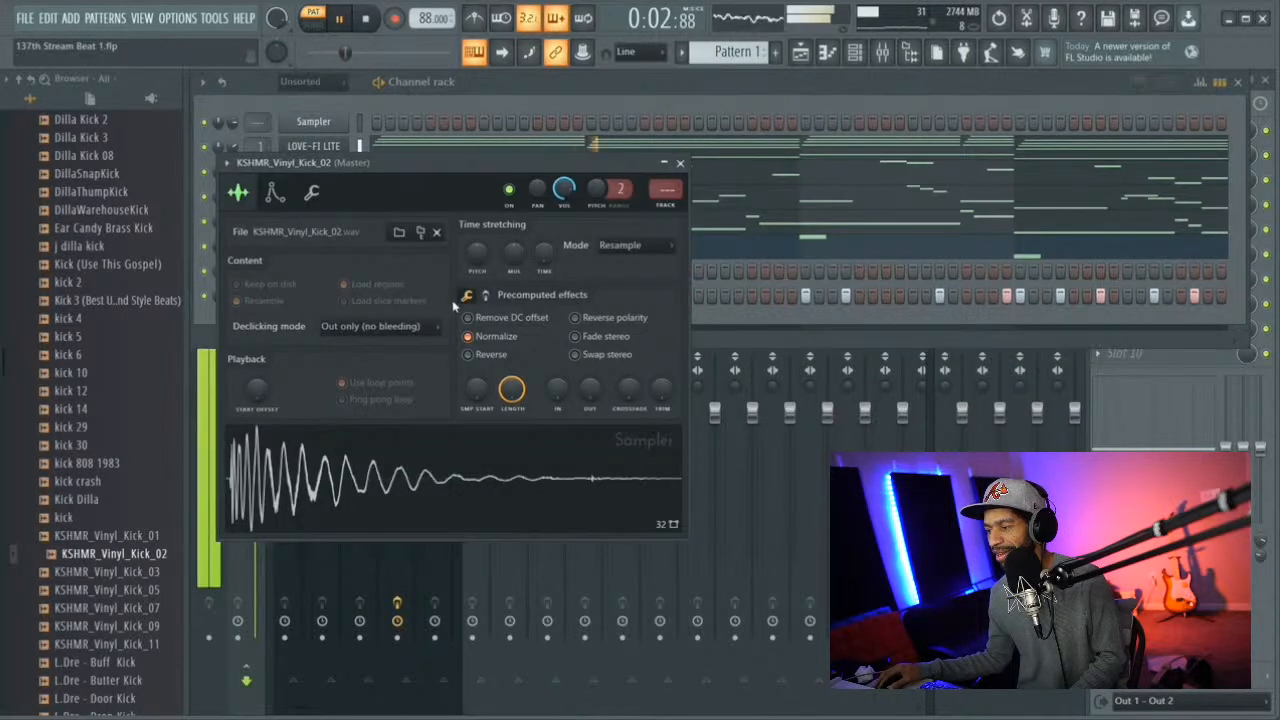
left_click(680, 163)
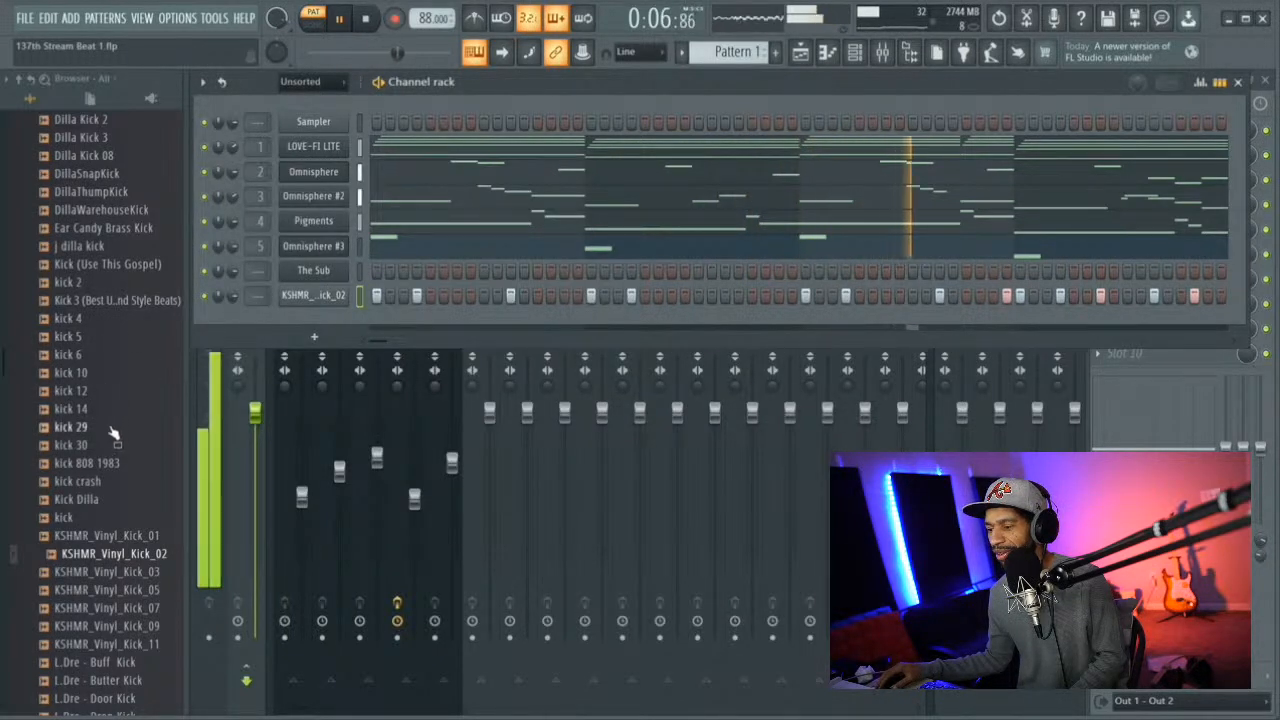
Collapse the Kicks folder and audition samples from the Air kit's Snares folder over the playing pattern
scroll(113, 512, "up", 6)
scroll(113, 512, "up", 4)
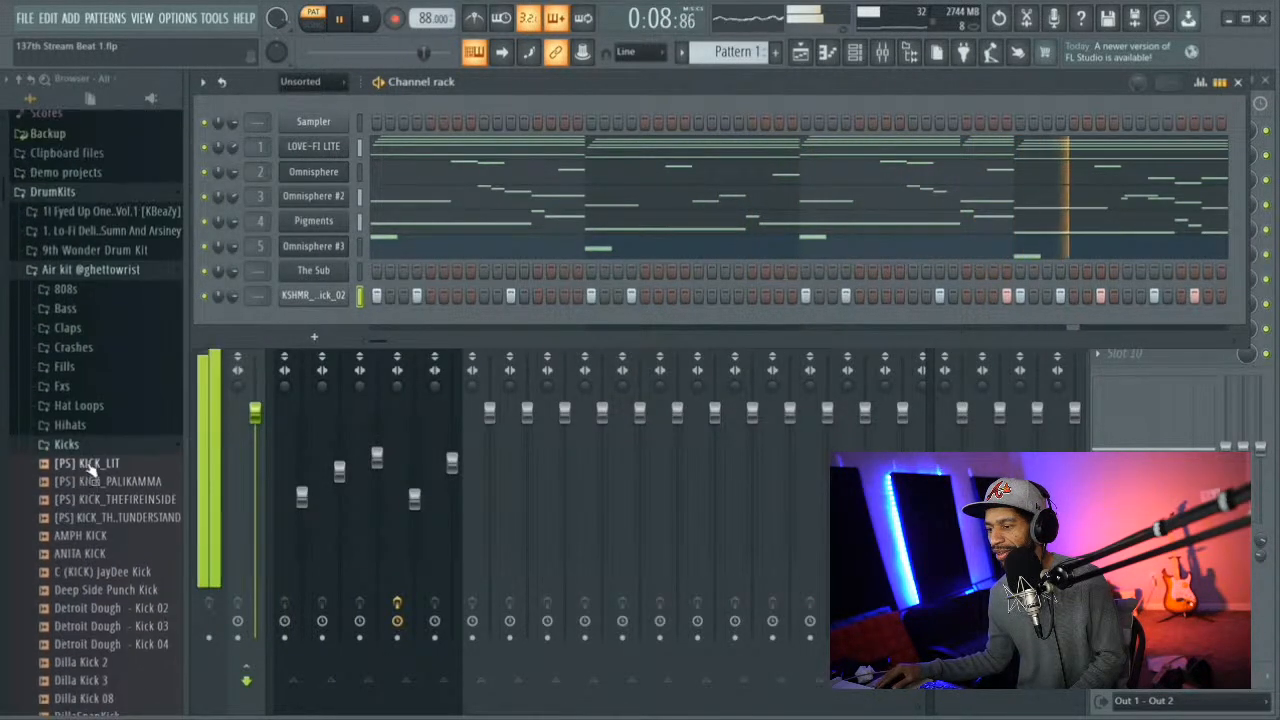
left_click(70, 444)
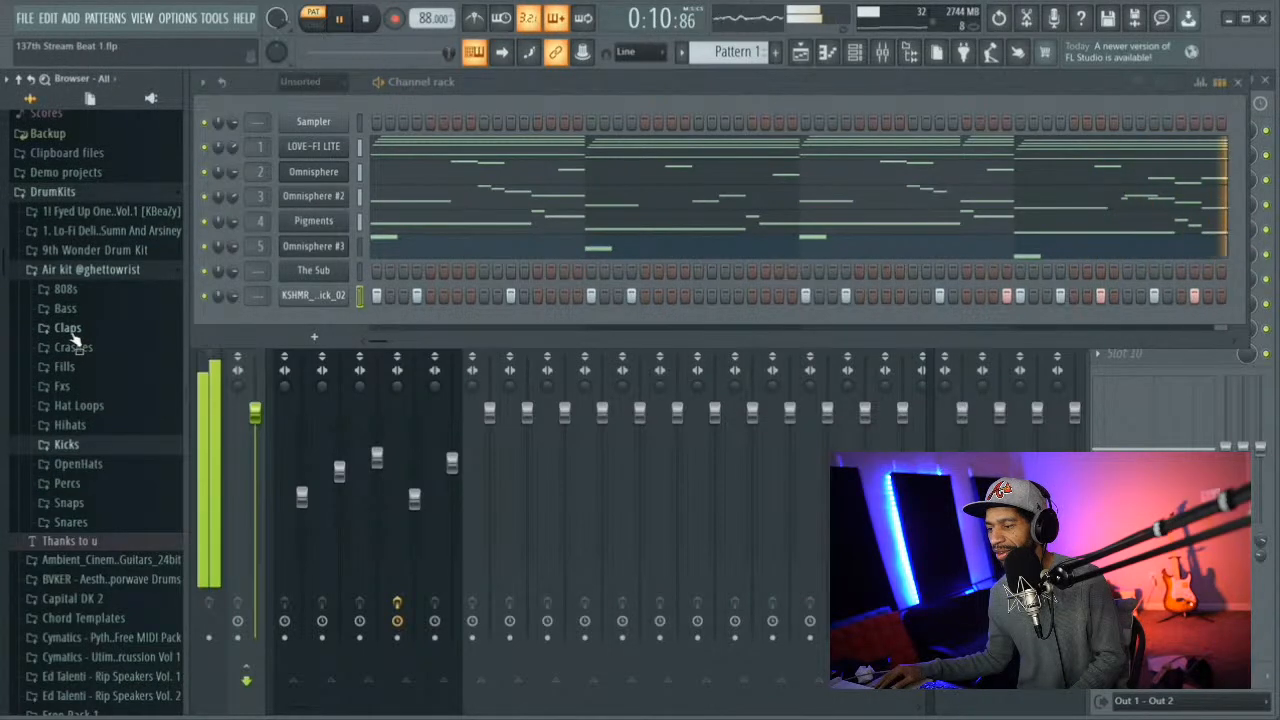
left_click(70, 522)
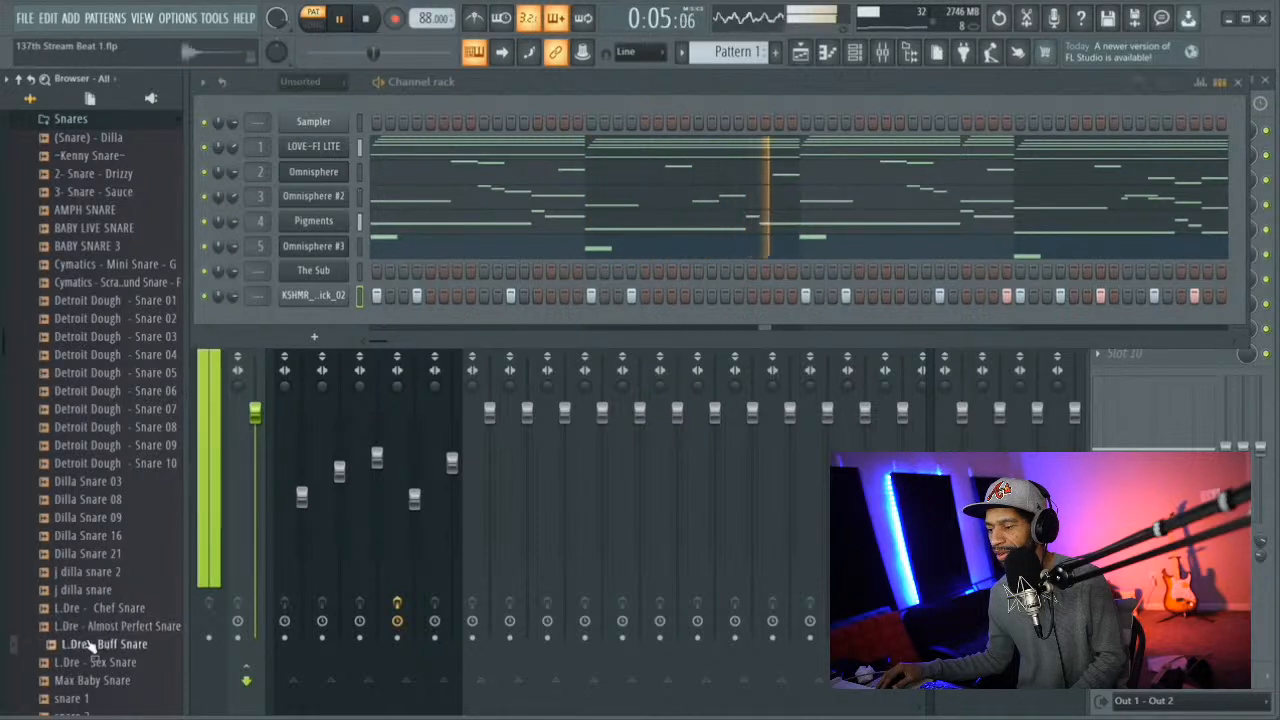
scroll(100, 644, "down", 2)
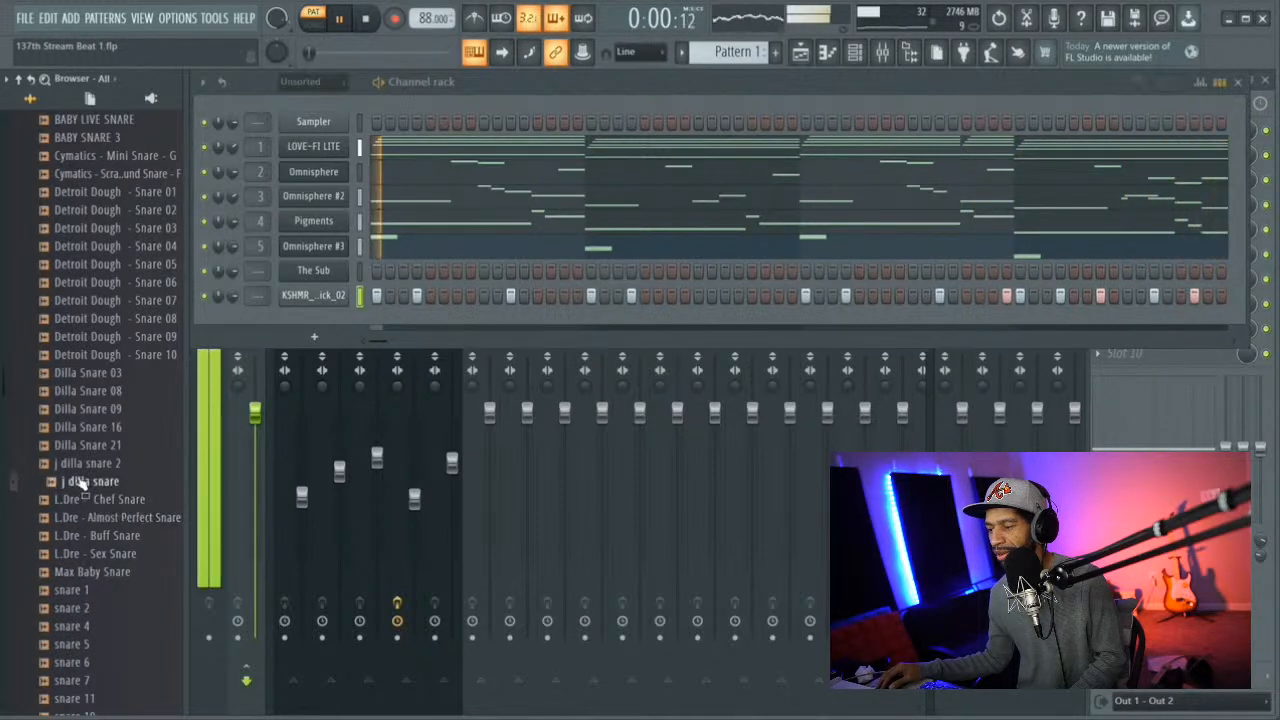
scroll(112, 390, "up", 5)
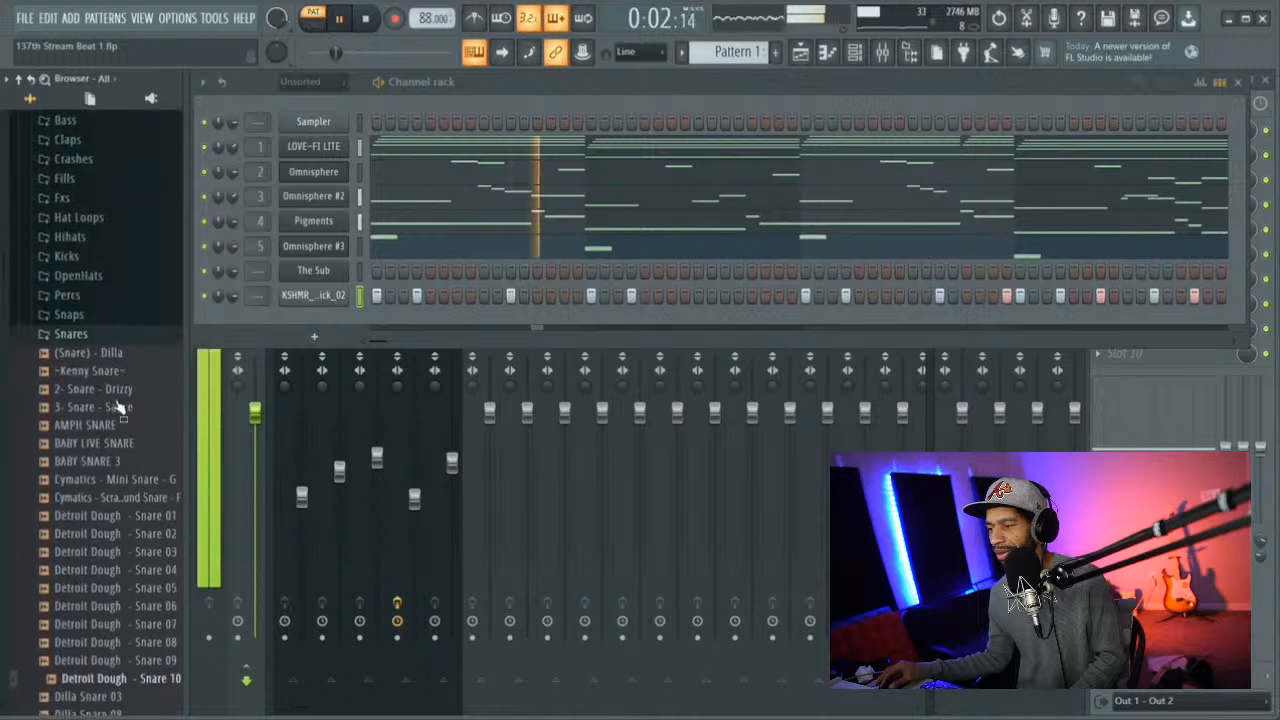
Collapse the Snares folder and the Air kit in the browser
left_click(72, 337)
scroll(80, 340, "up", 5)
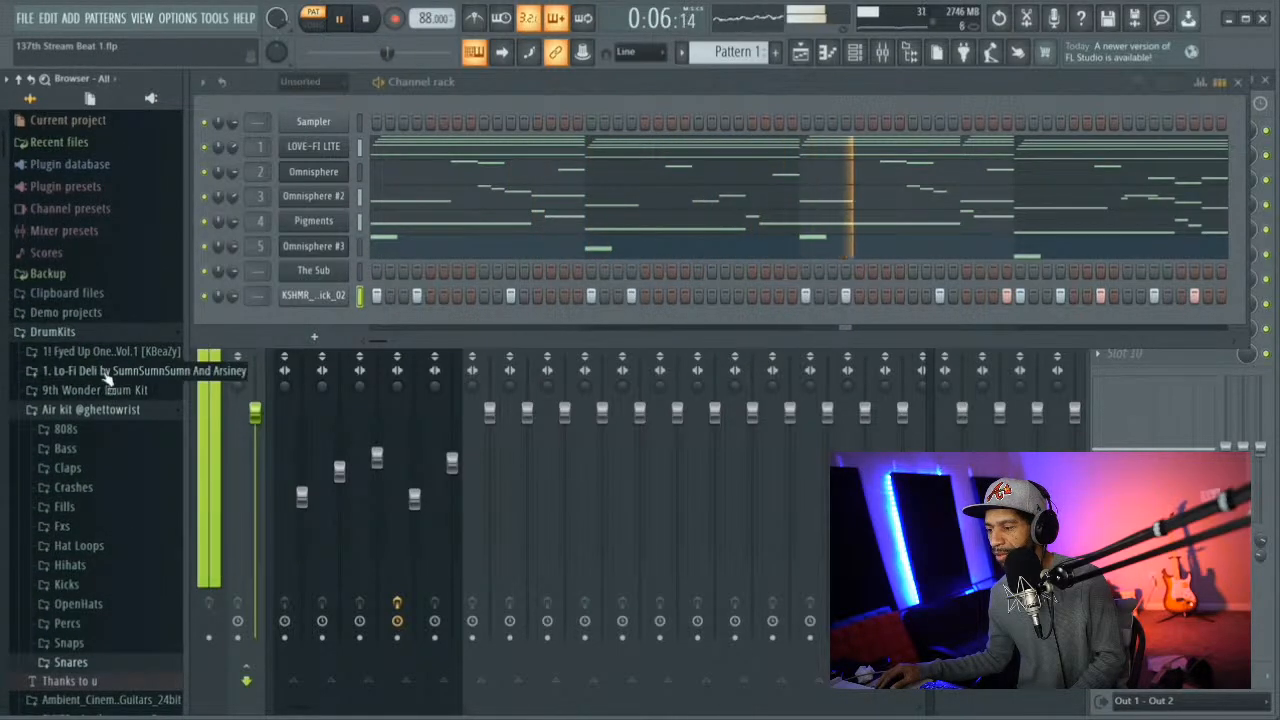
left_click(108, 409)
scroll(112, 430, "down", 3)
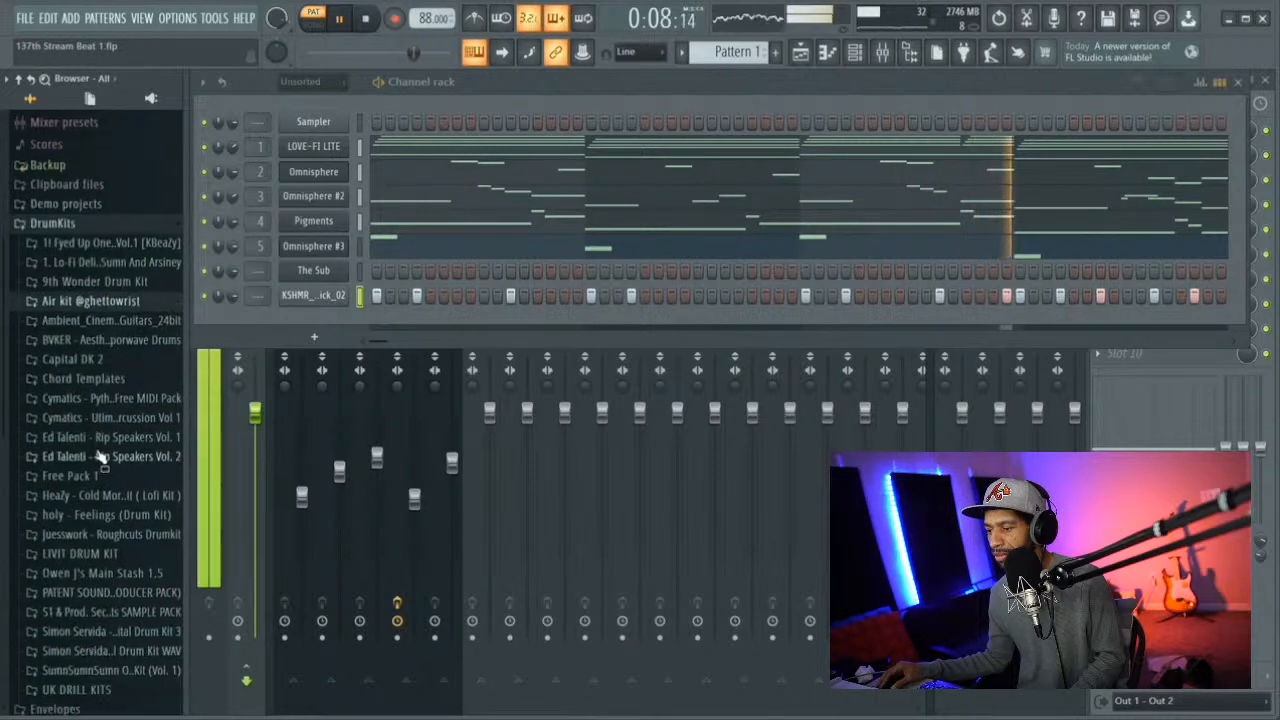
Audition snares from the Juesswork Roughcuts Drumkit and add descenso snare as a new channel below the kick
left_click(105, 534)
scroll(80, 420, "down", 5)
left_click(70, 396)
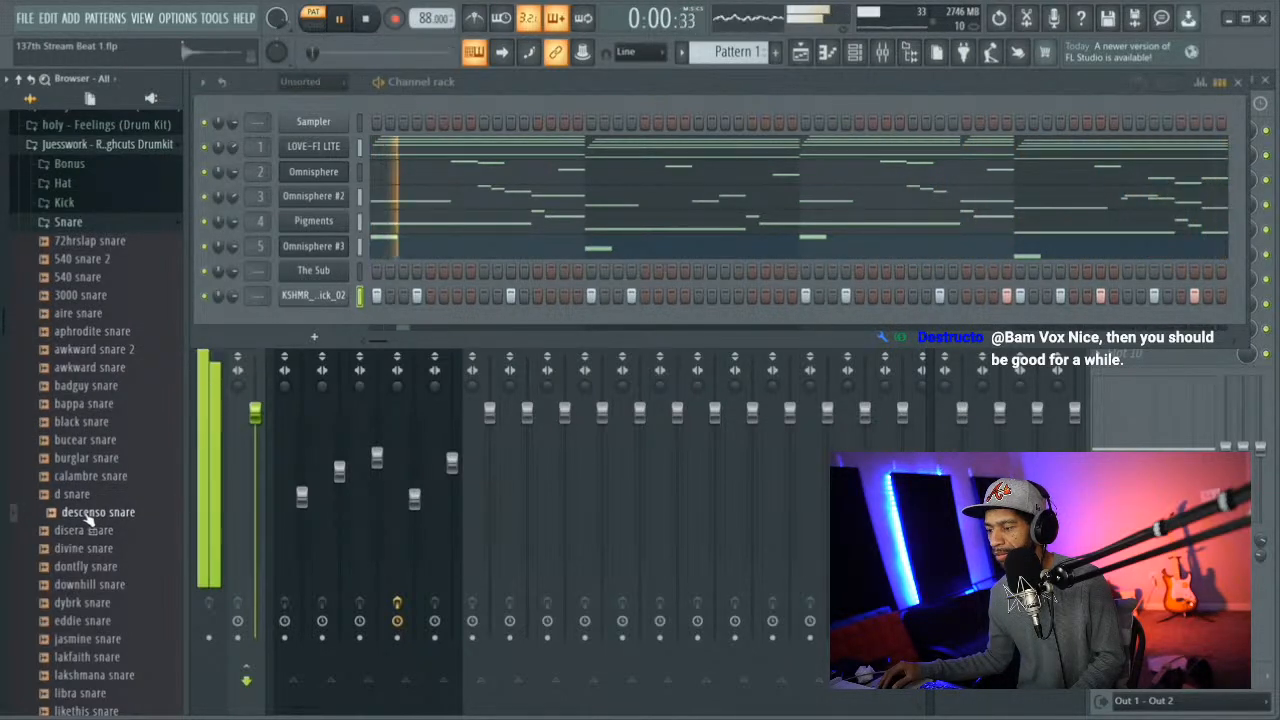
left_click_drag(88, 516, 300, 322)
left_click(431, 320)
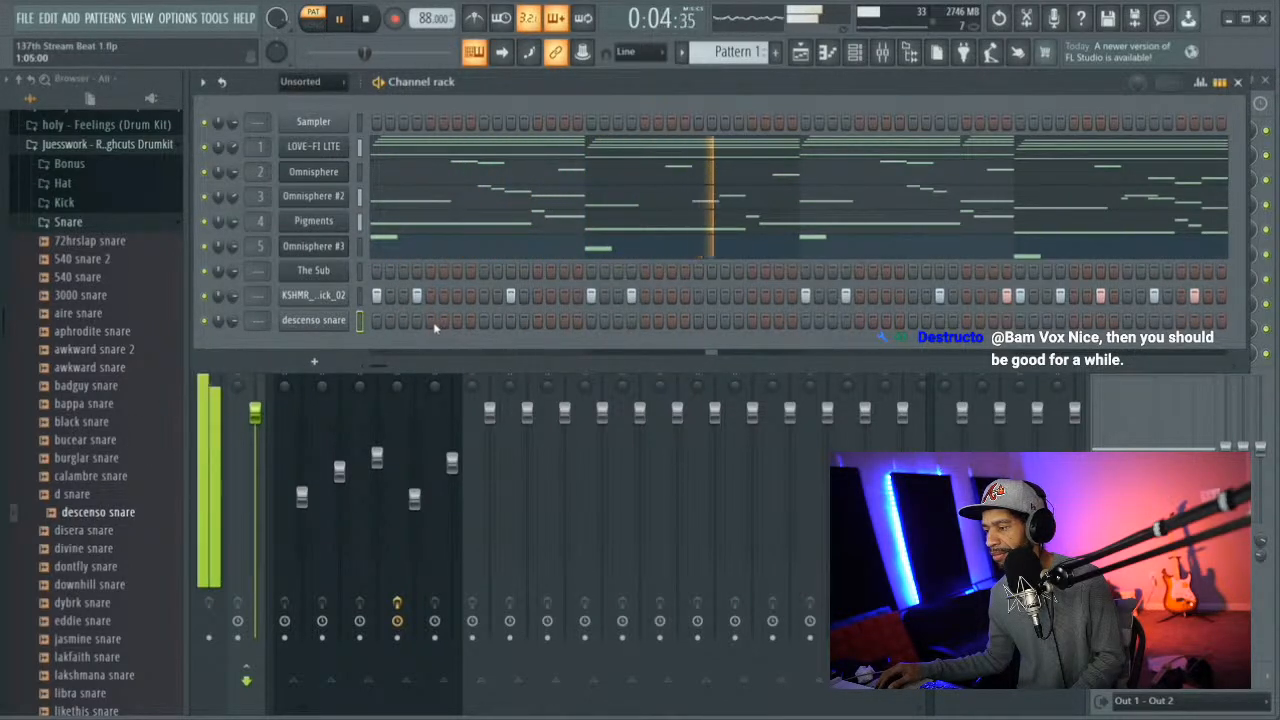
Place descenso snare hits on beats 2 and 4 of all four bars plus steps 32 and 64, and normalize its sample
left_click(538, 320)
left_click(645, 320)
left_click(752, 320)
left_click(858, 320)
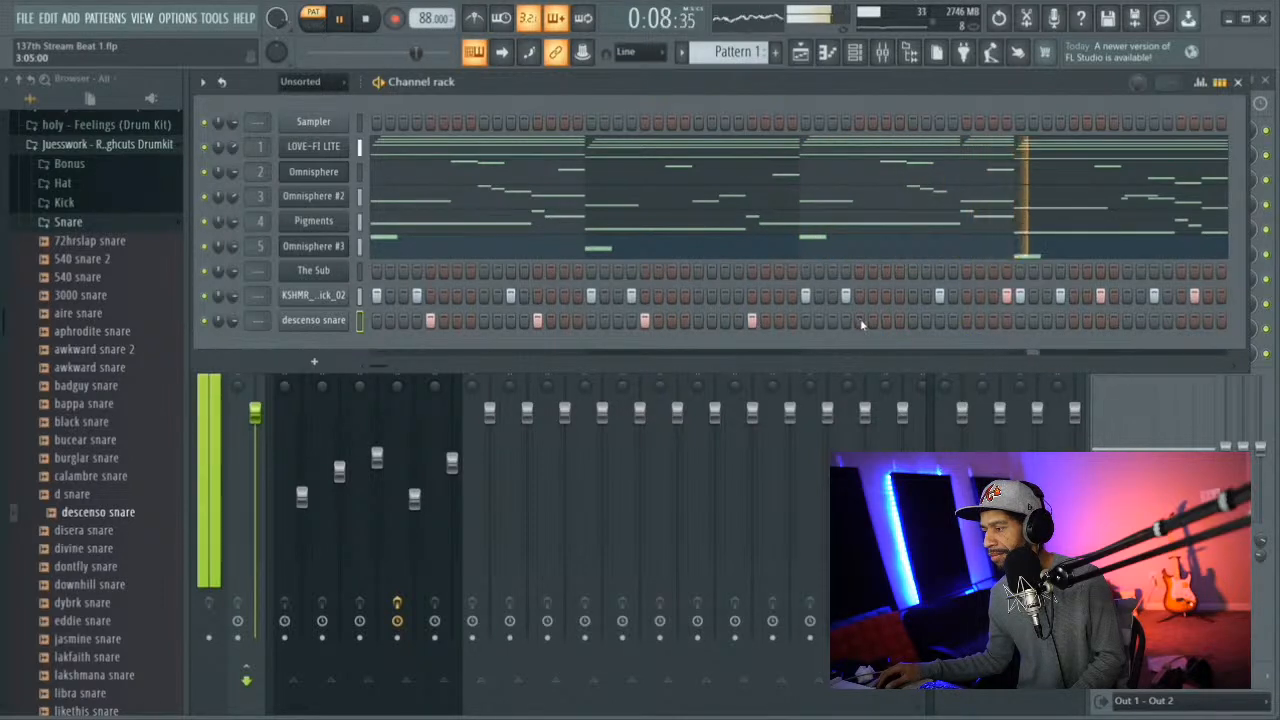
left_click(966, 320)
left_click(1073, 320)
left_click(1180, 320)
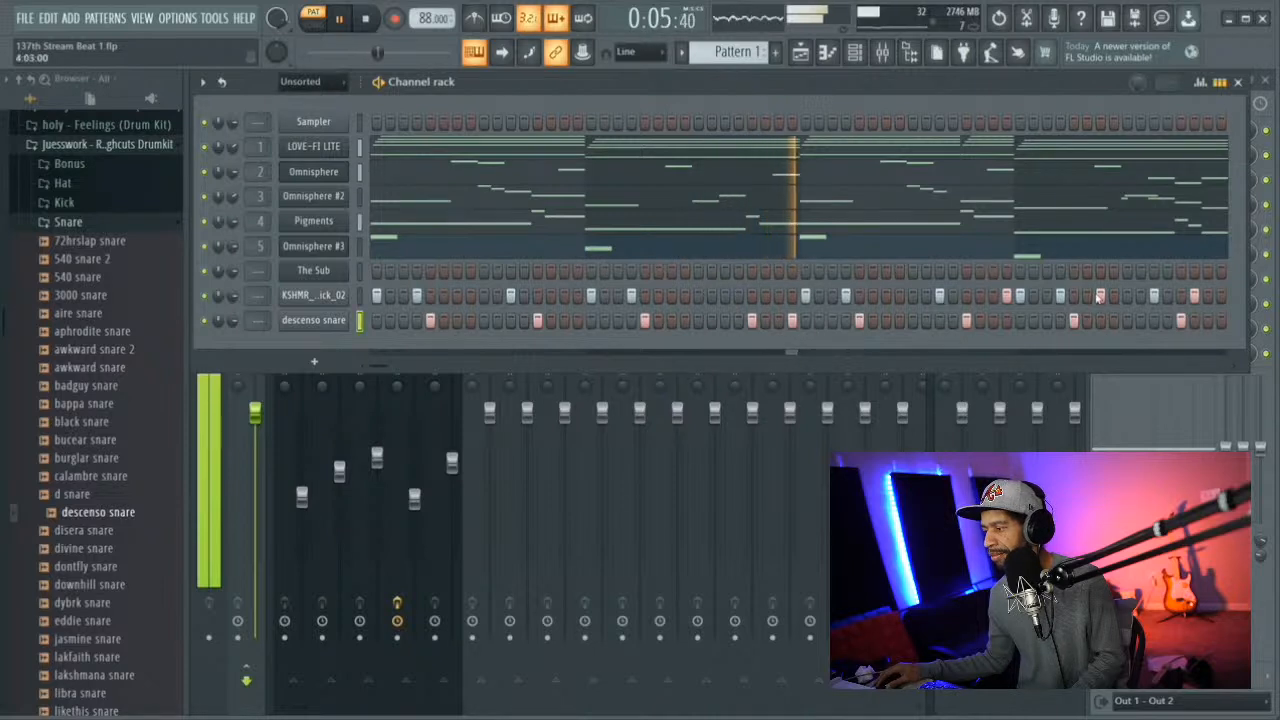
left_click(299, 322)
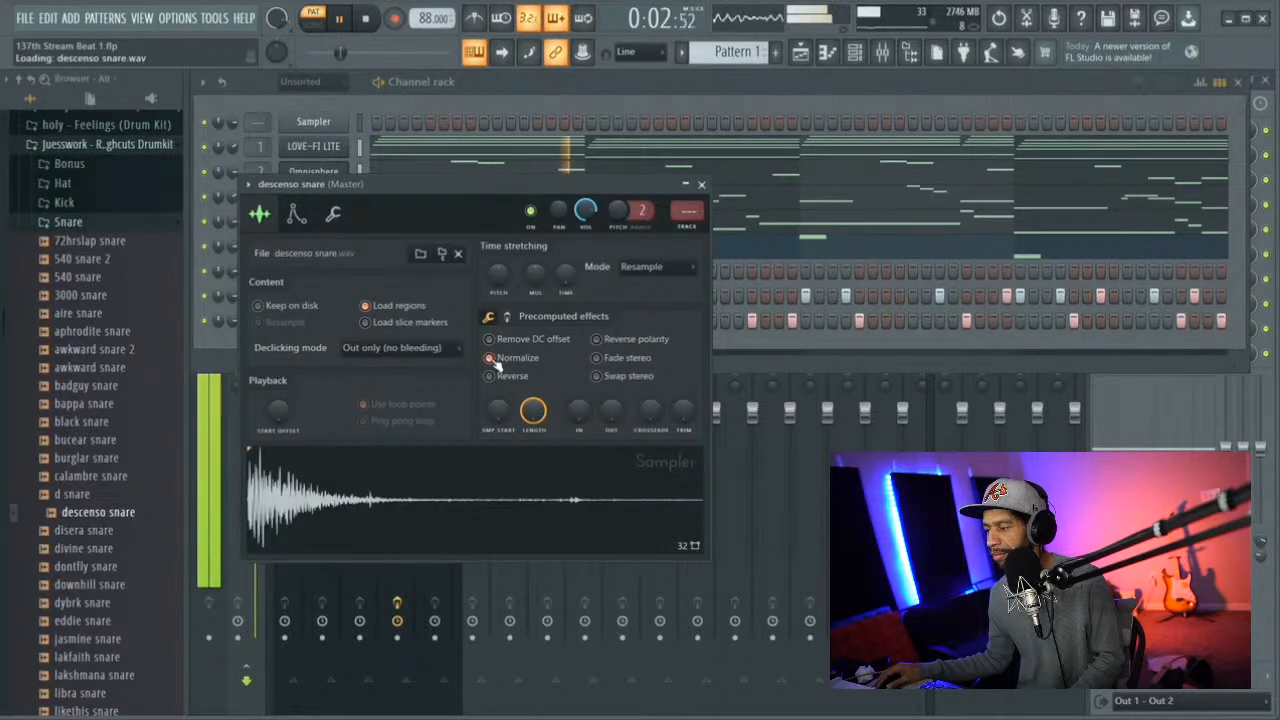
left_click(703, 185)
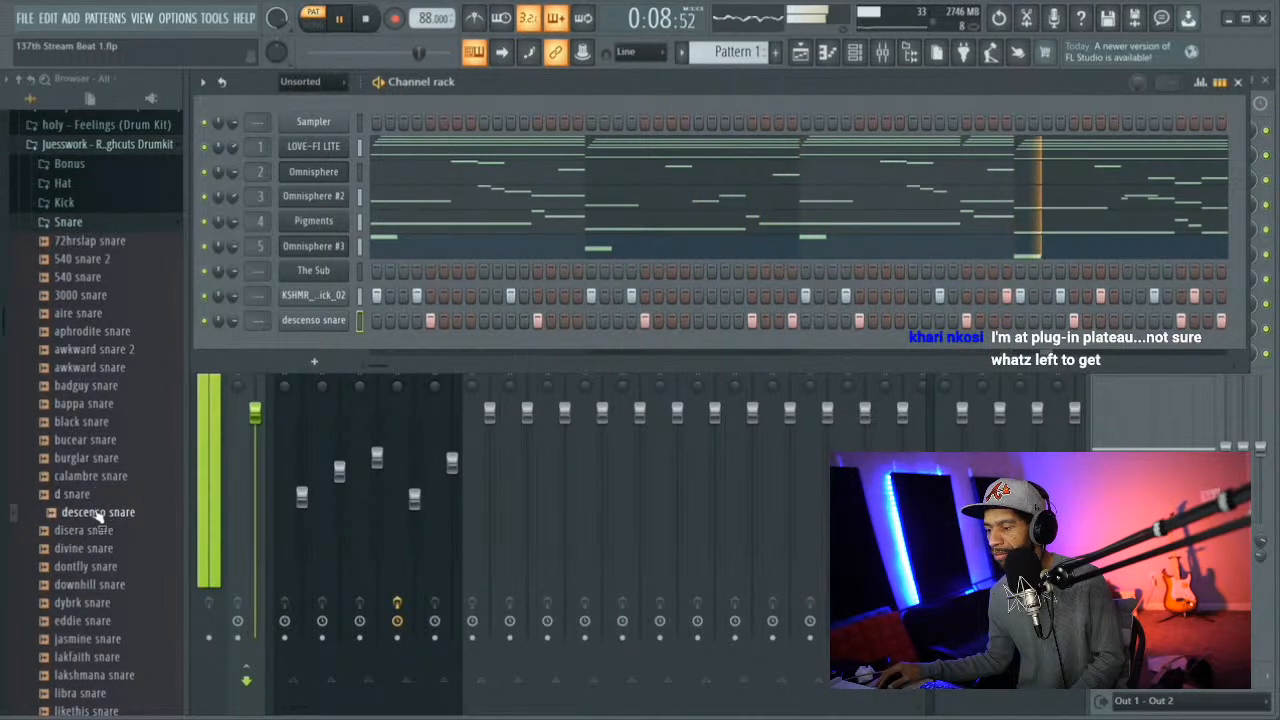
Audition hi-hats from the Juesswork Roughcuts Drumkit's Hat folder and collapse the kit in the browser
left_click(64, 224)
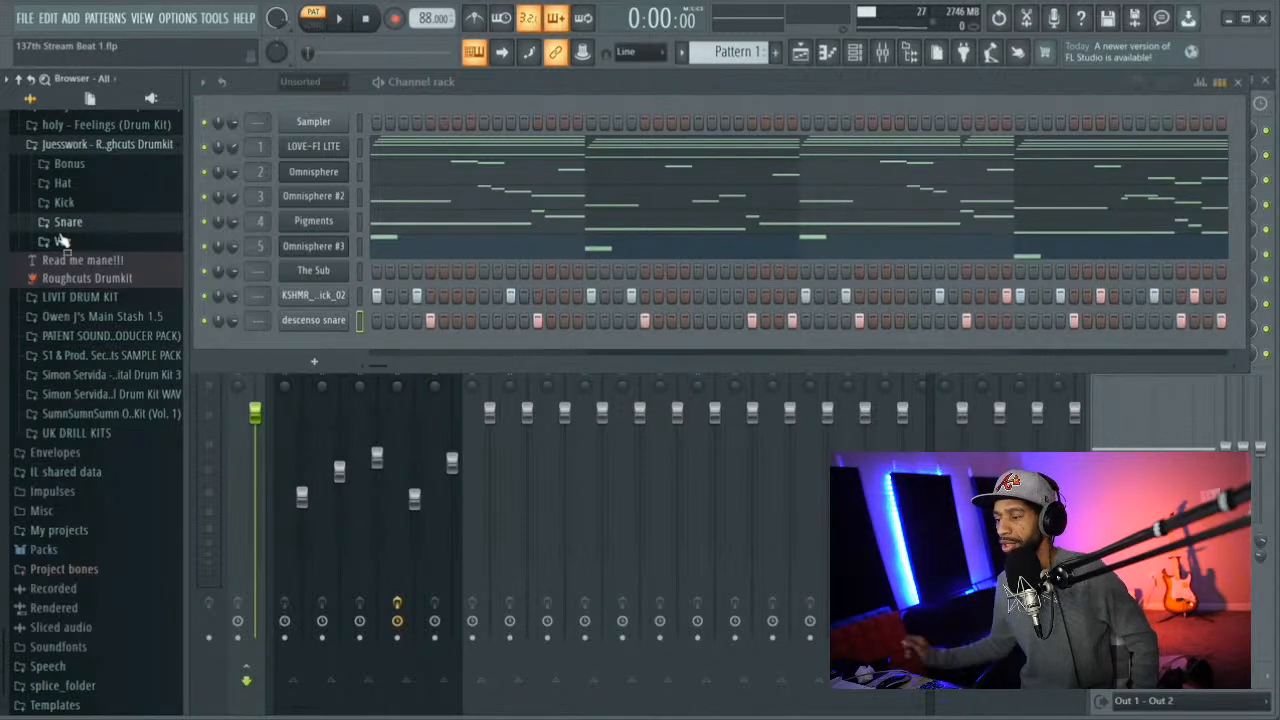
left_click(56, 184)
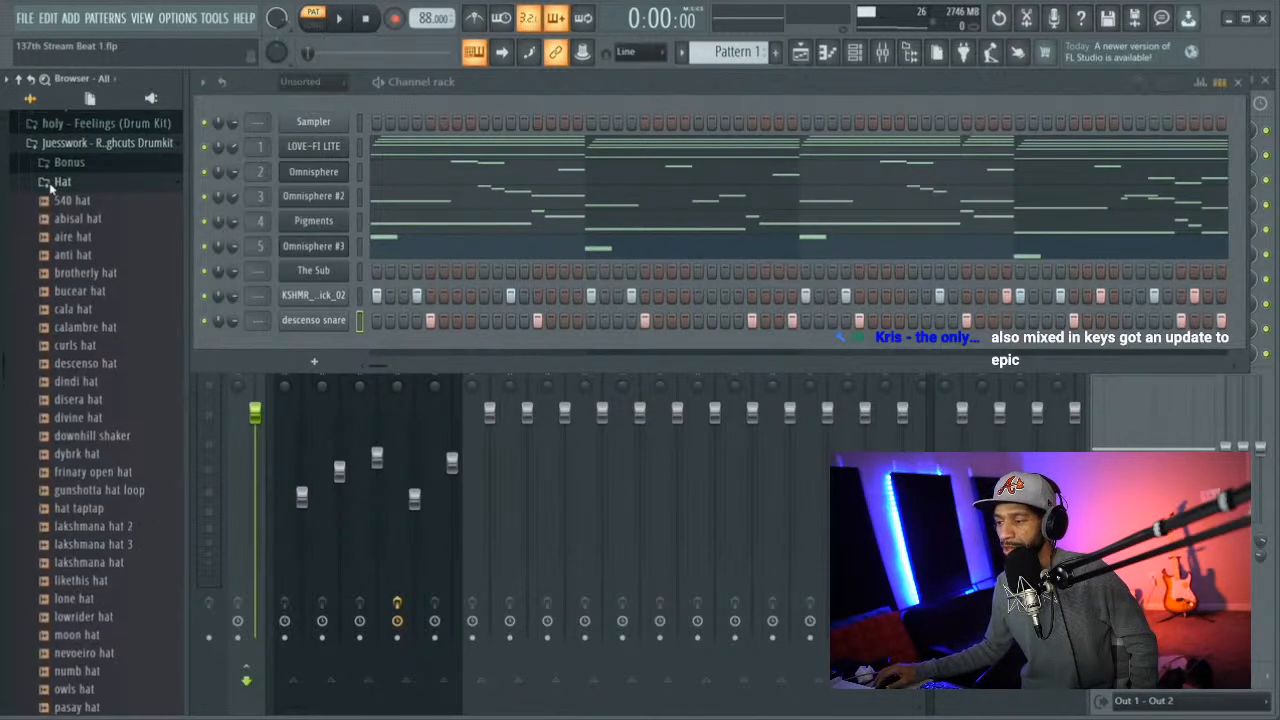
left_click(72, 220)
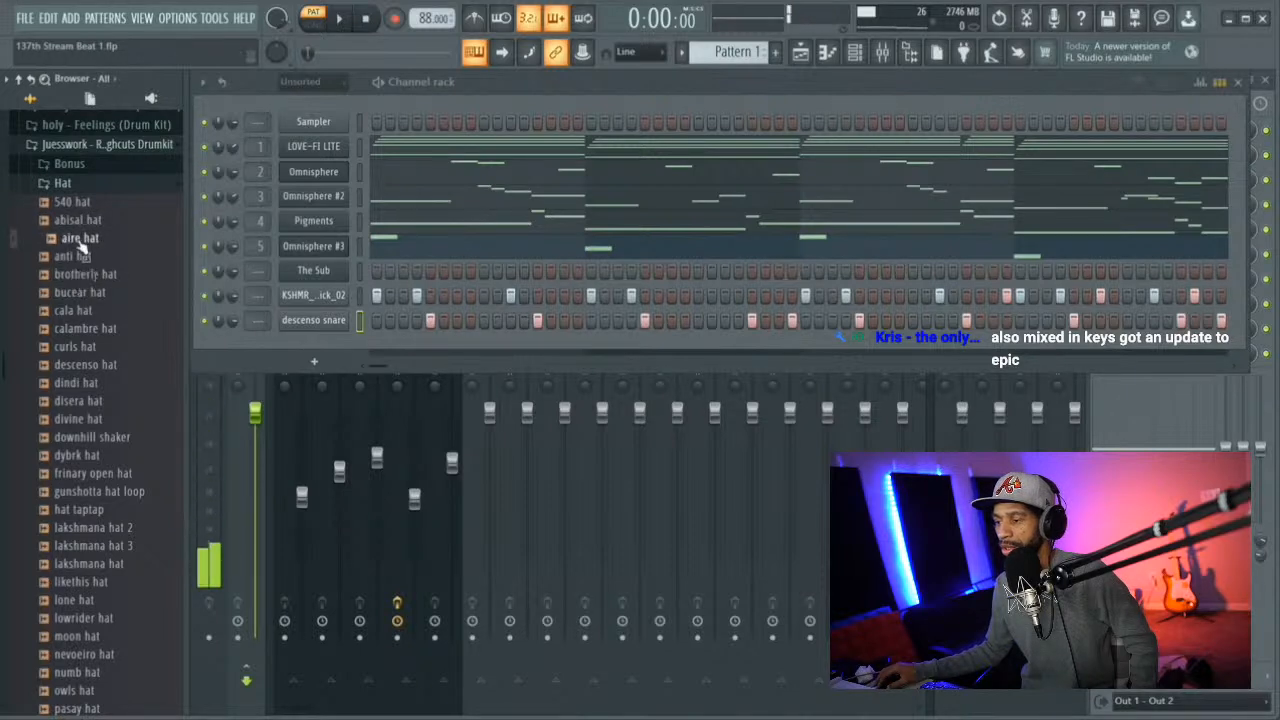
left_click(86, 329)
left_click(86, 364)
left_click(86, 382)
left_click(86, 400)
left_click(93, 437)
left_click(92, 420)
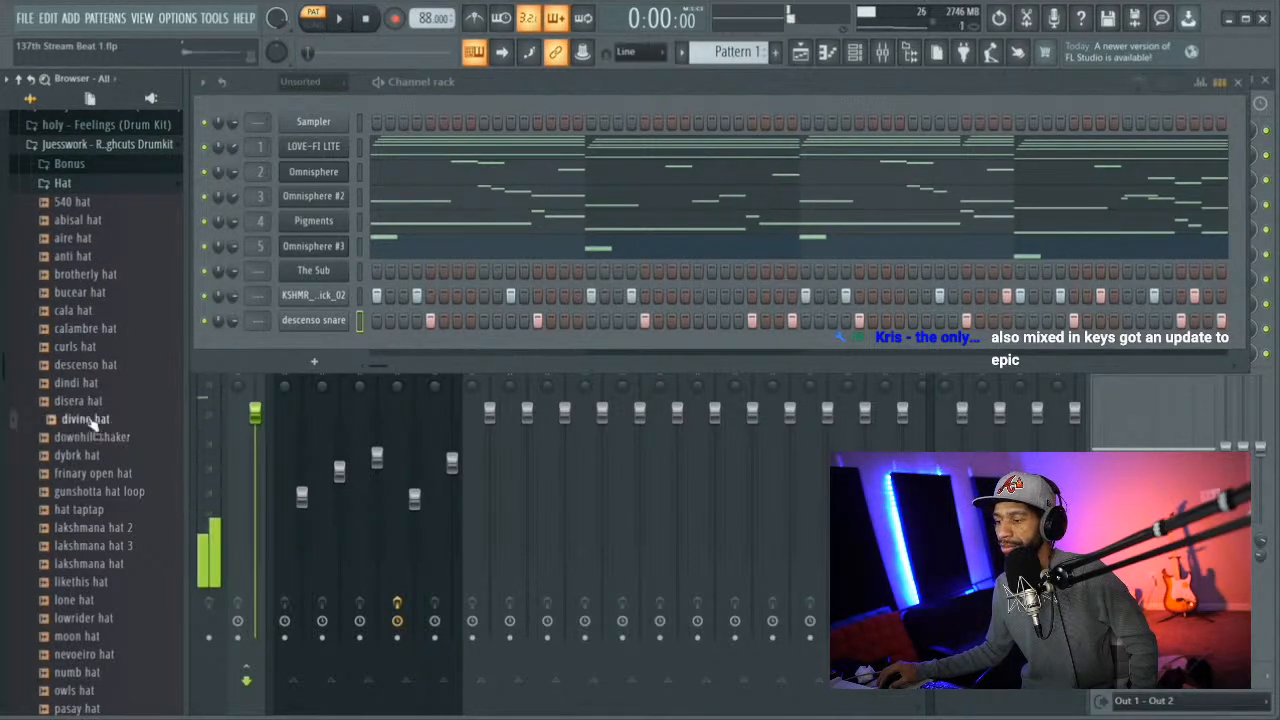
left_click(122, 146)
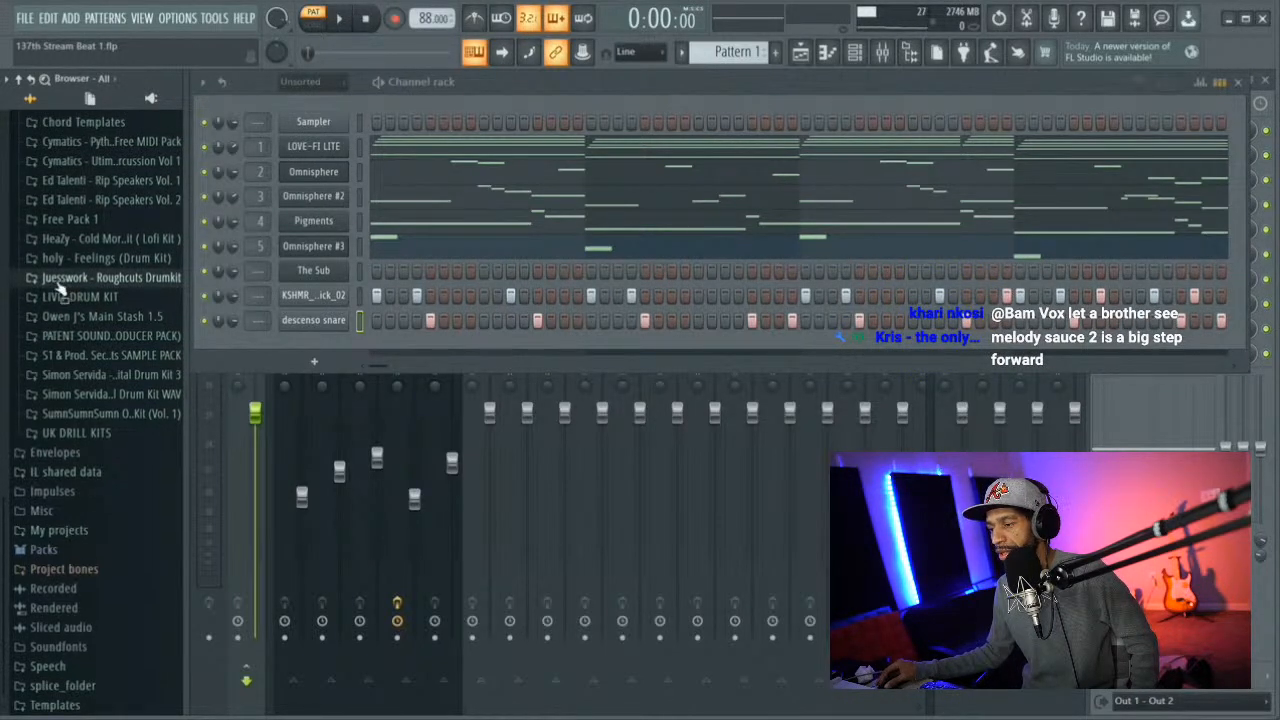
Find the Air kit among the DrumKits and expand its Hihats folder
scroll(83, 322, "down", 1)
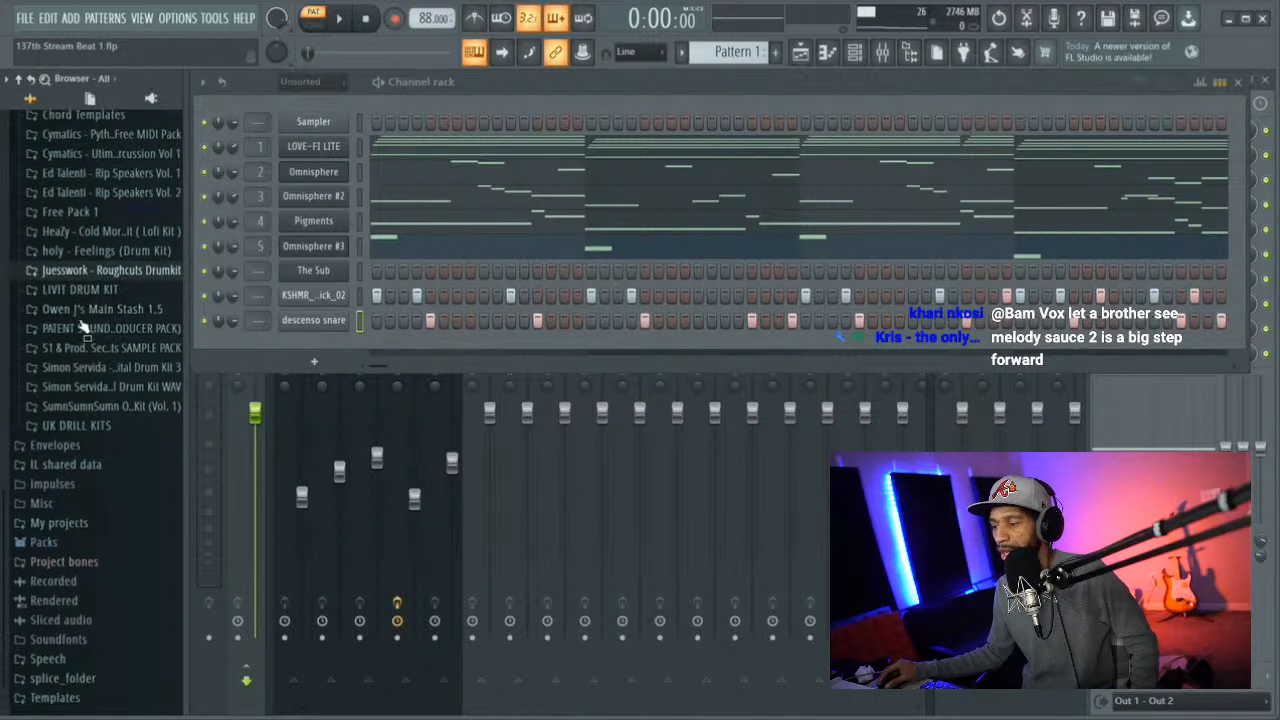
scroll(82, 320, "down", 1)
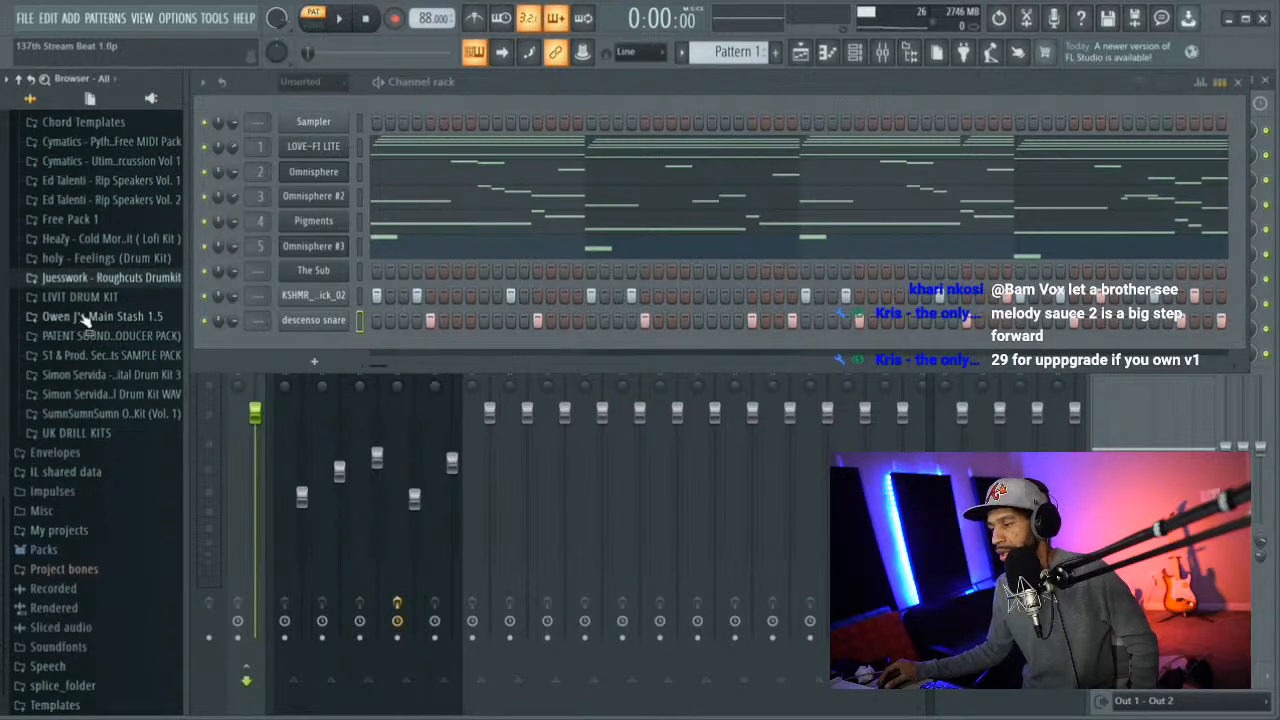
scroll(85, 318, "up", 4)
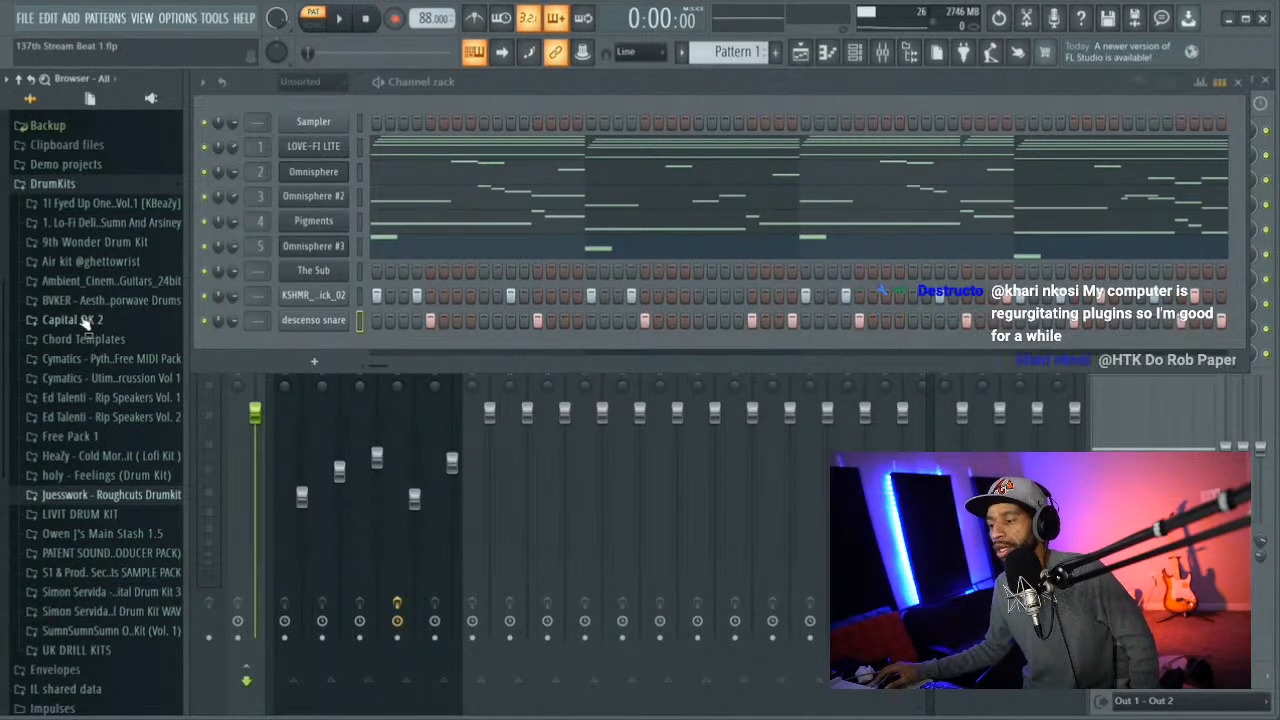
left_click(85, 264)
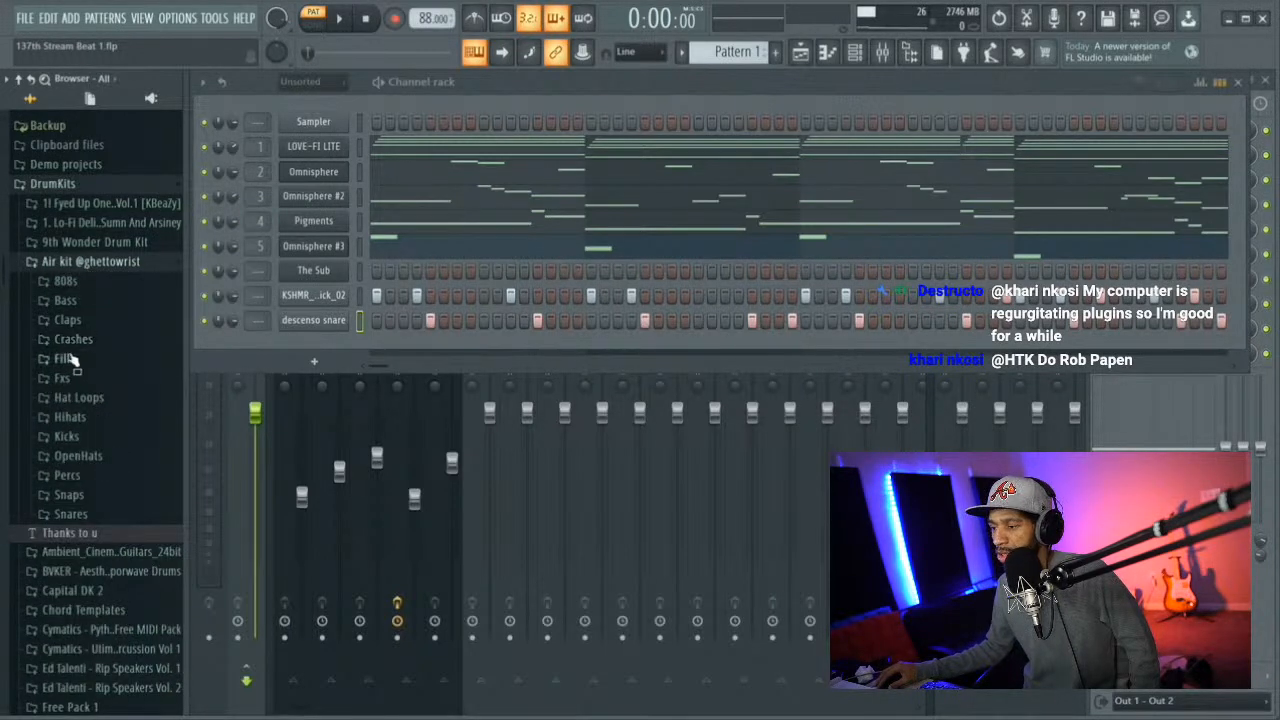
left_click(78, 418)
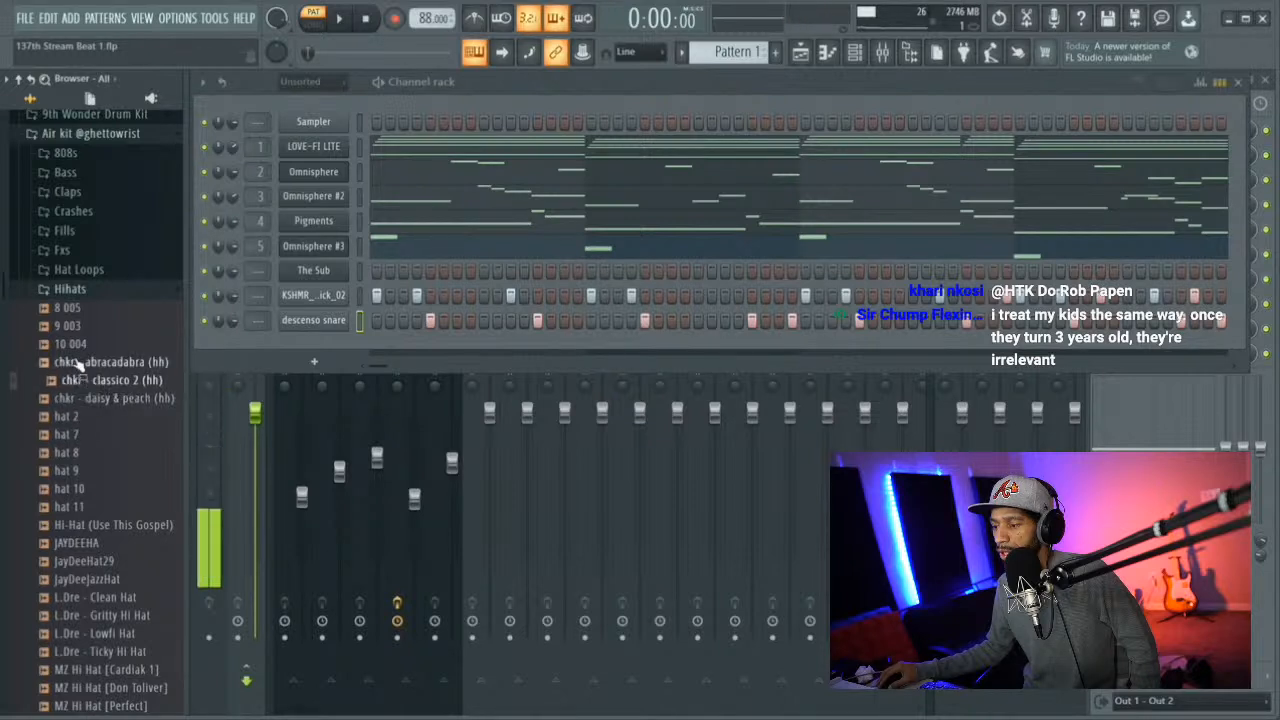
Audition several Air kit hi-hats and add L.Dre - Clean Hat as a new channel below the snare
left_click(66, 524)
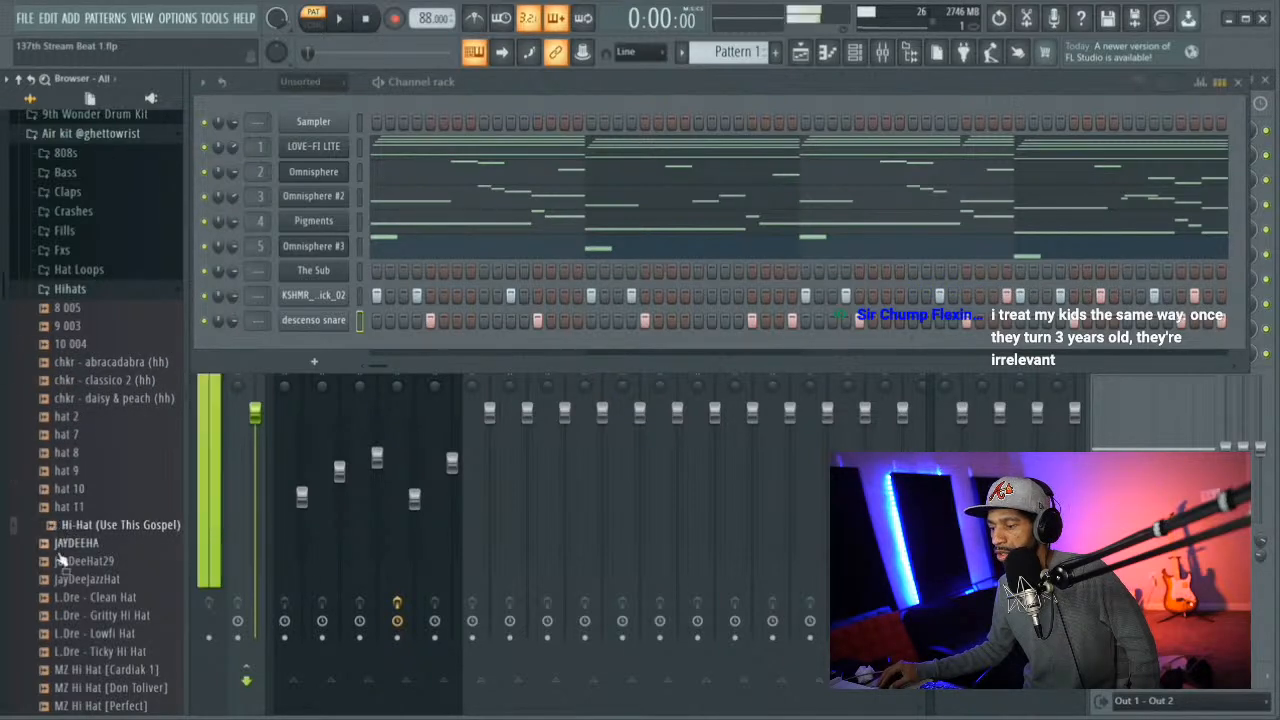
left_click(74, 597)
left_click(78, 615)
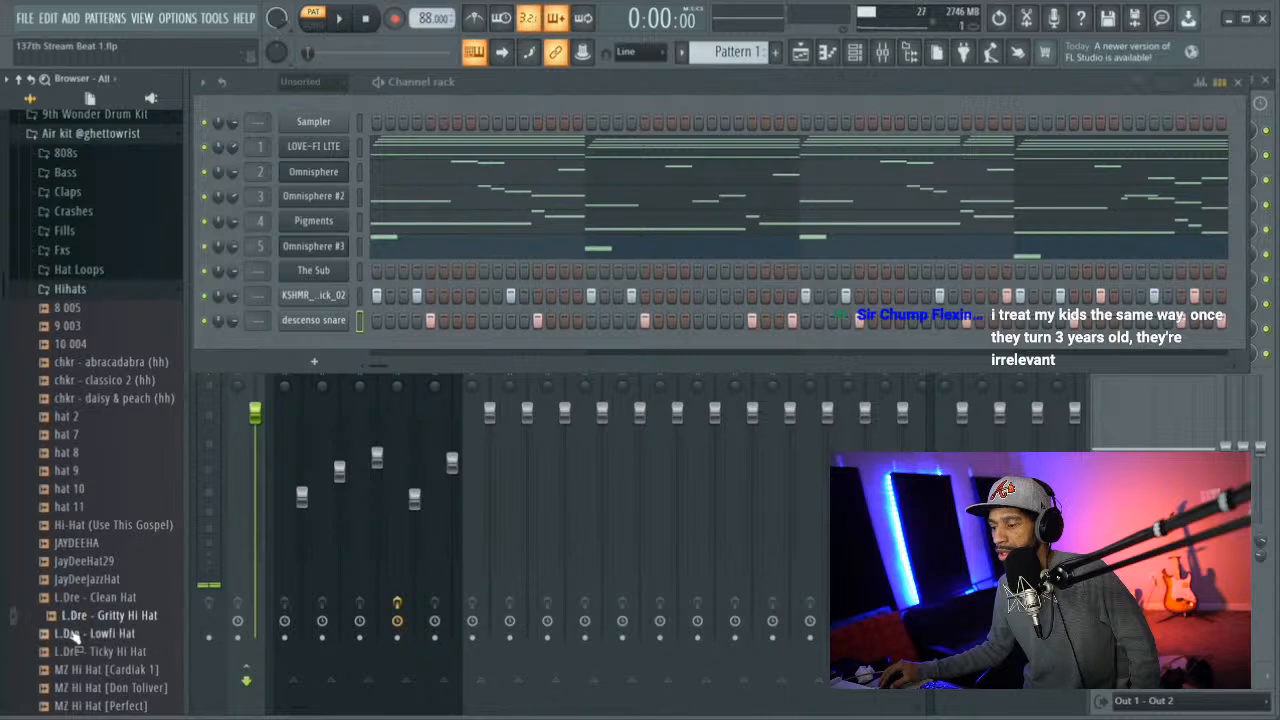
left_click(74, 634)
left_click(92, 598)
left_click_drag(92, 598, 288, 347)
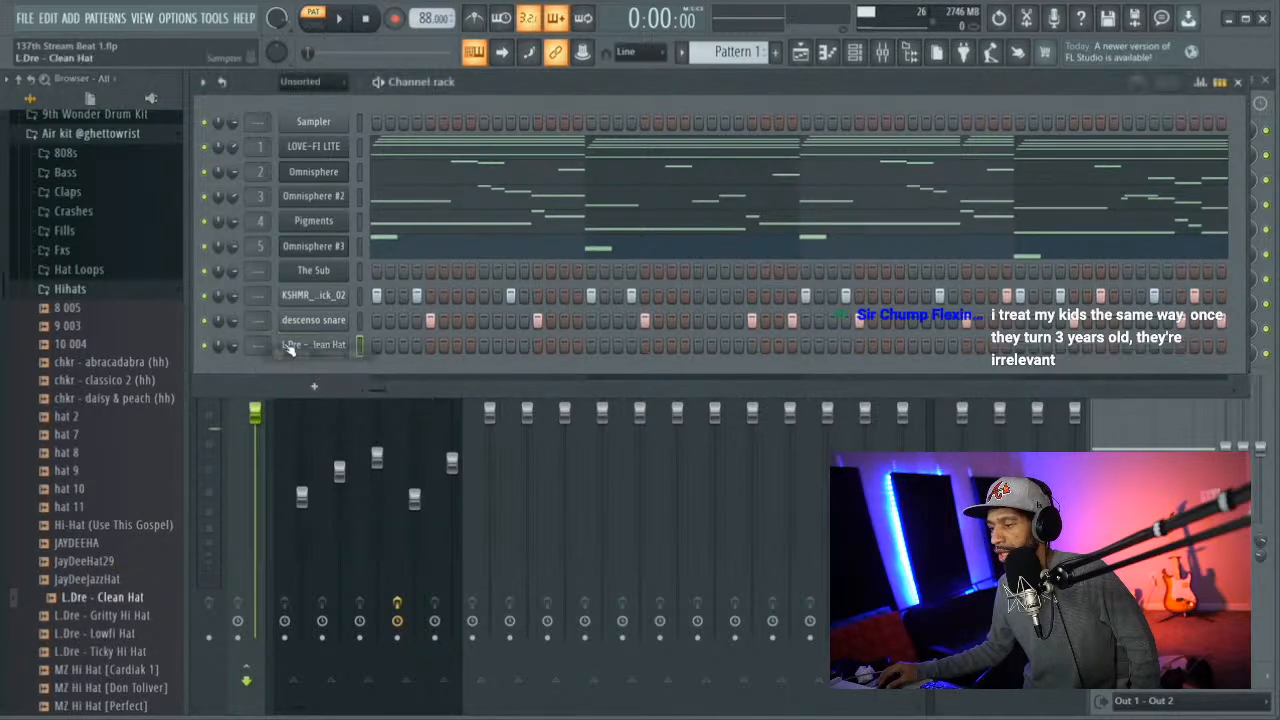
Fill every second step of the L.Dre - Clean Hat channel and play the pattern to hear it
right_click(338, 350)
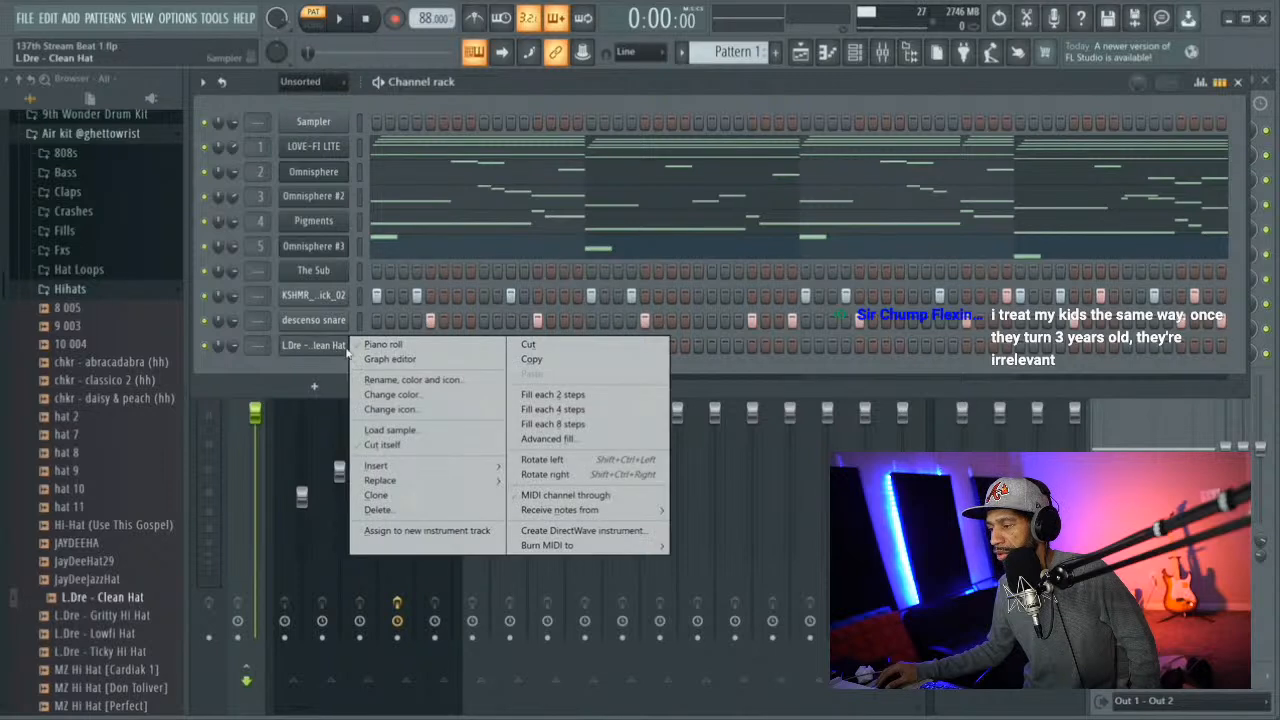
left_click(565, 402)
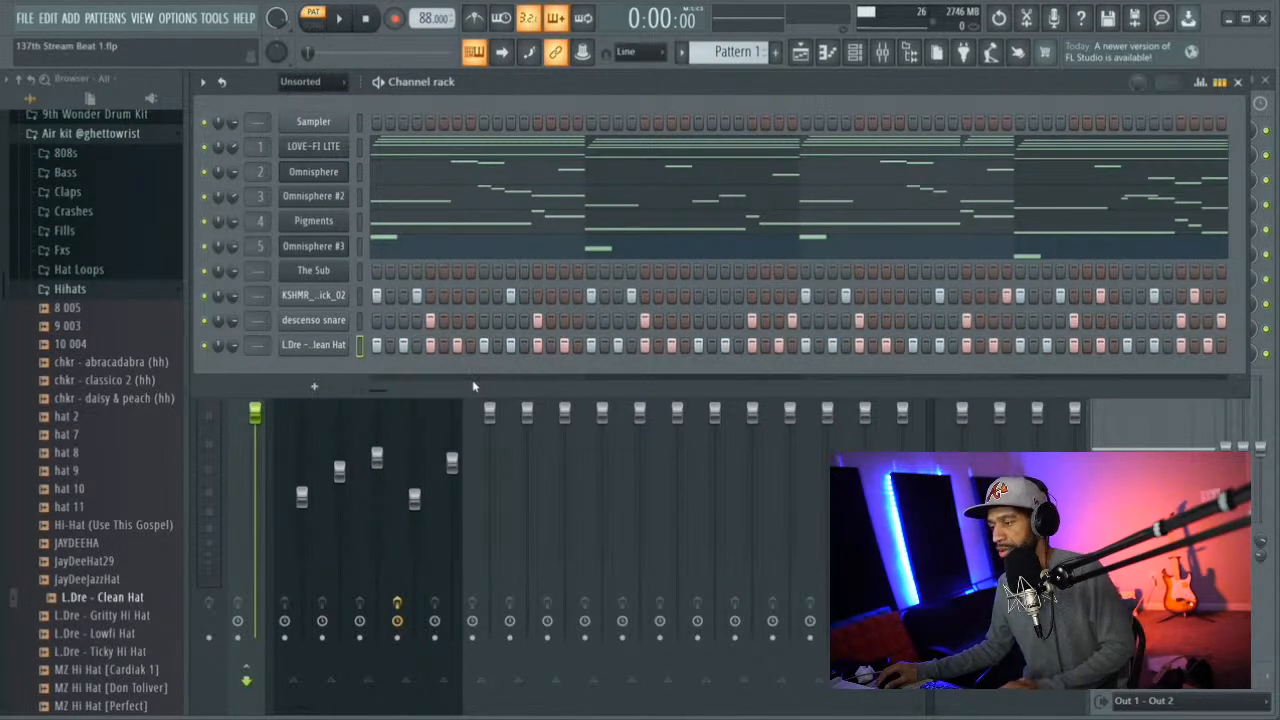
key("space")
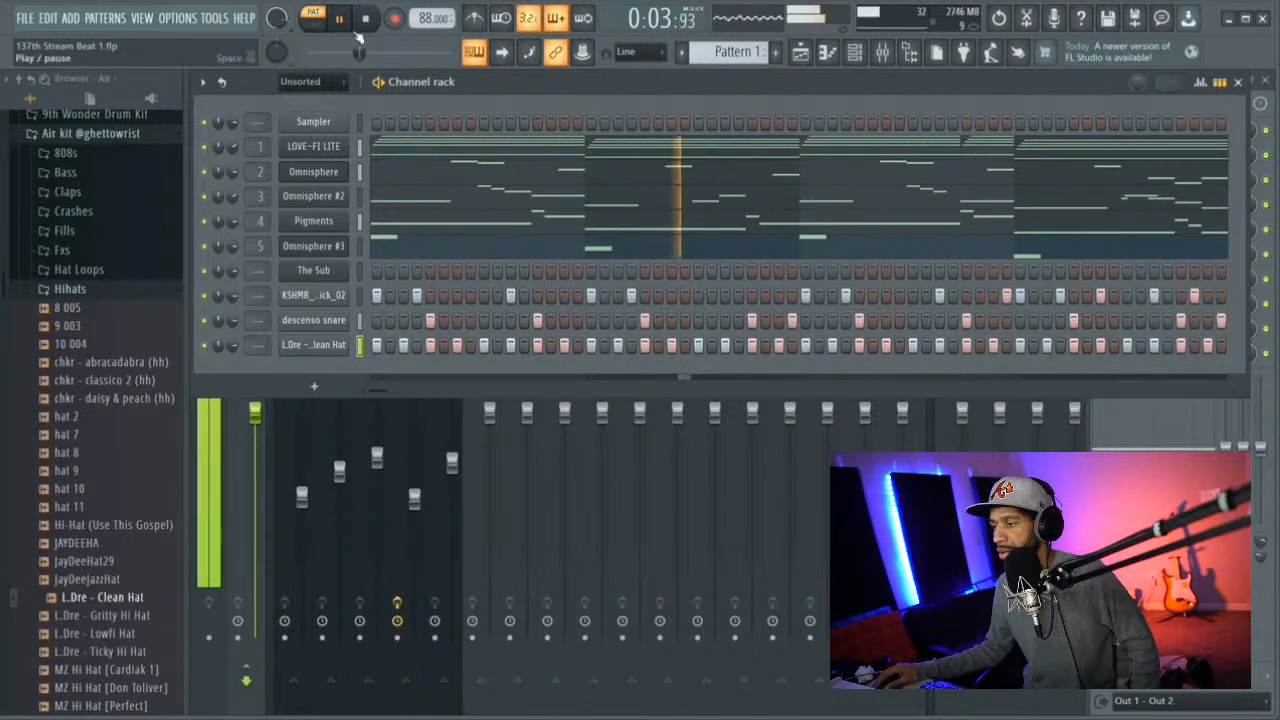
key("space")
Audition the L.Dre, MZ and numbered hat samples in the Air kit's Hihats folder as alternatives to the clean hat
scroll(123, 525, "down", 3)
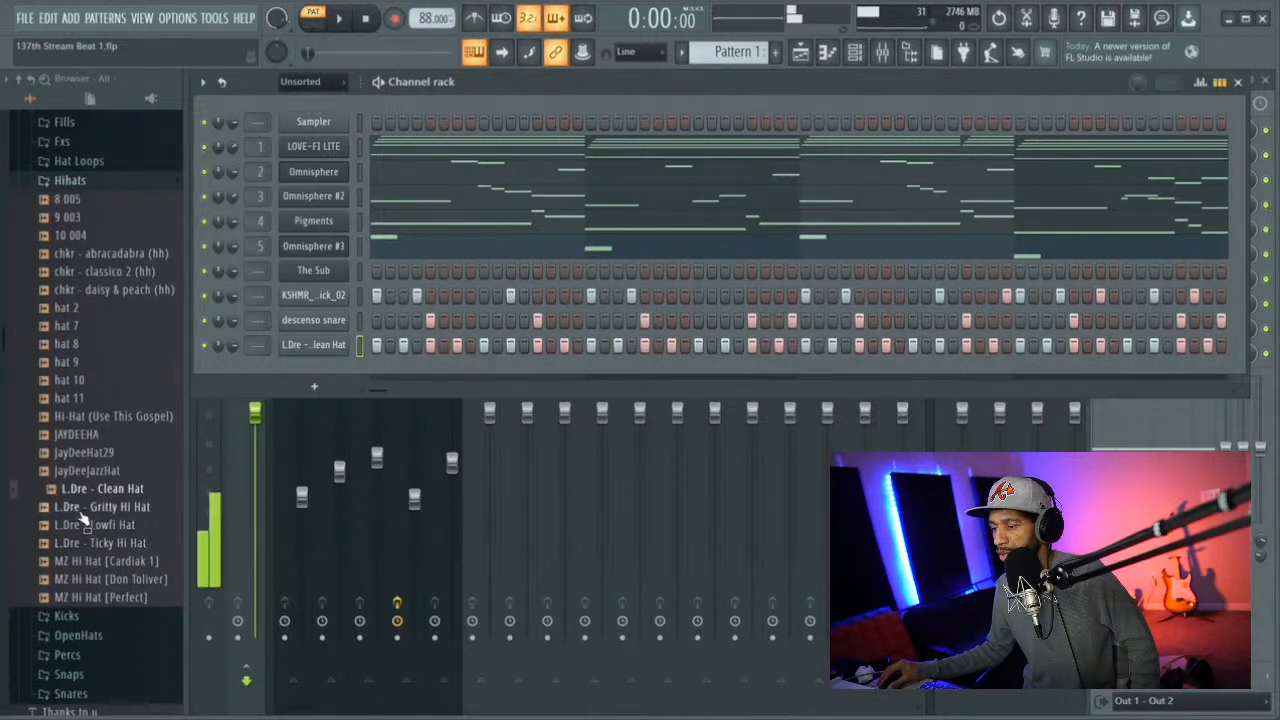
left_click(95, 507)
left_click(95, 543)
left_click(100, 525)
left_click(101, 507)
left_click(104, 490)
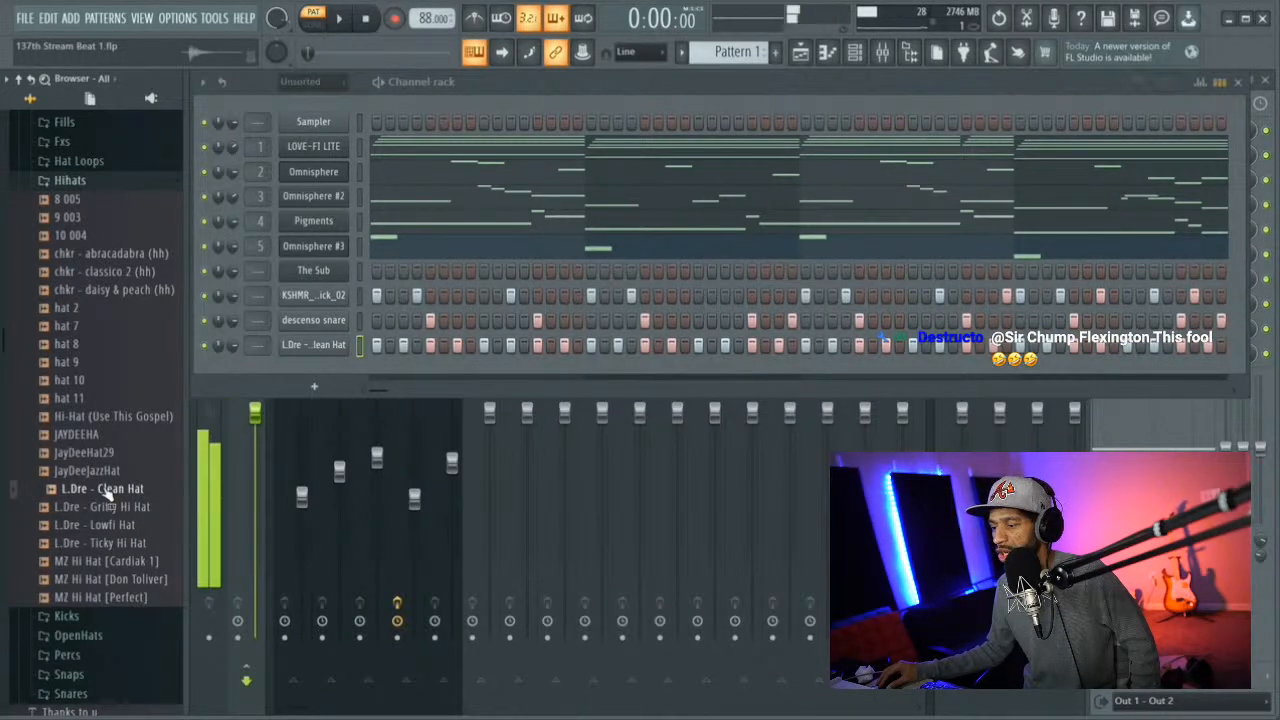
left_click(100, 507)
left_click(100, 543)
left_click(103, 563)
left_click(103, 579)
left_click(103, 597)
left_click(60, 344)
left_click(63, 327)
left_click(70, 310)
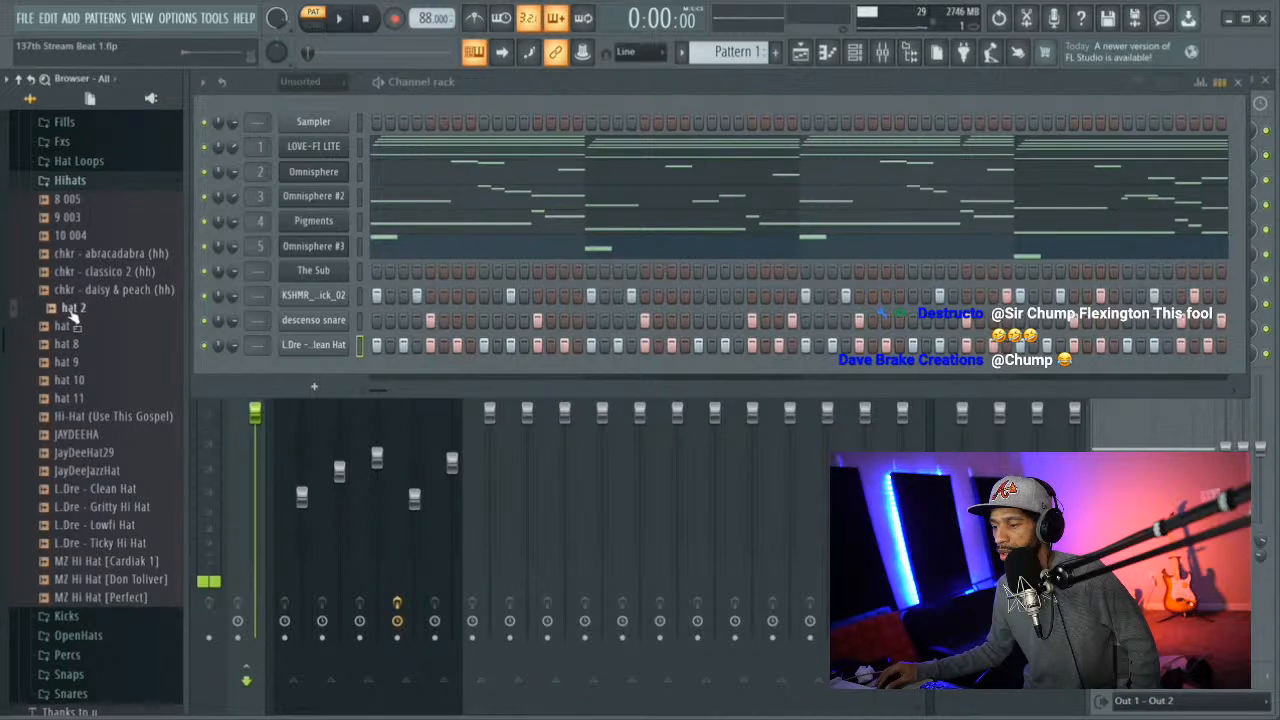
Replace the clean hat's sample with hat 8, with Normalize enabled, and listen to it in the pattern
left_click(68, 344)
left_click_drag(68, 345, 300, 348)
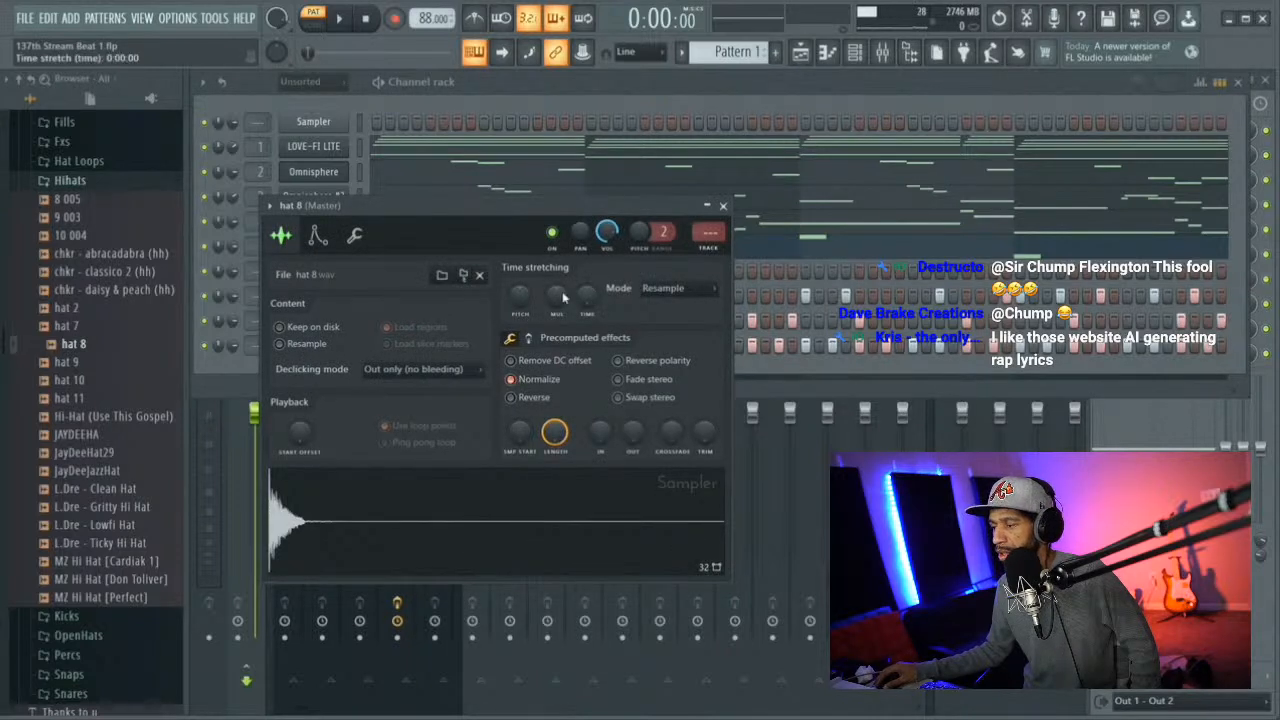
left_click(351, 26)
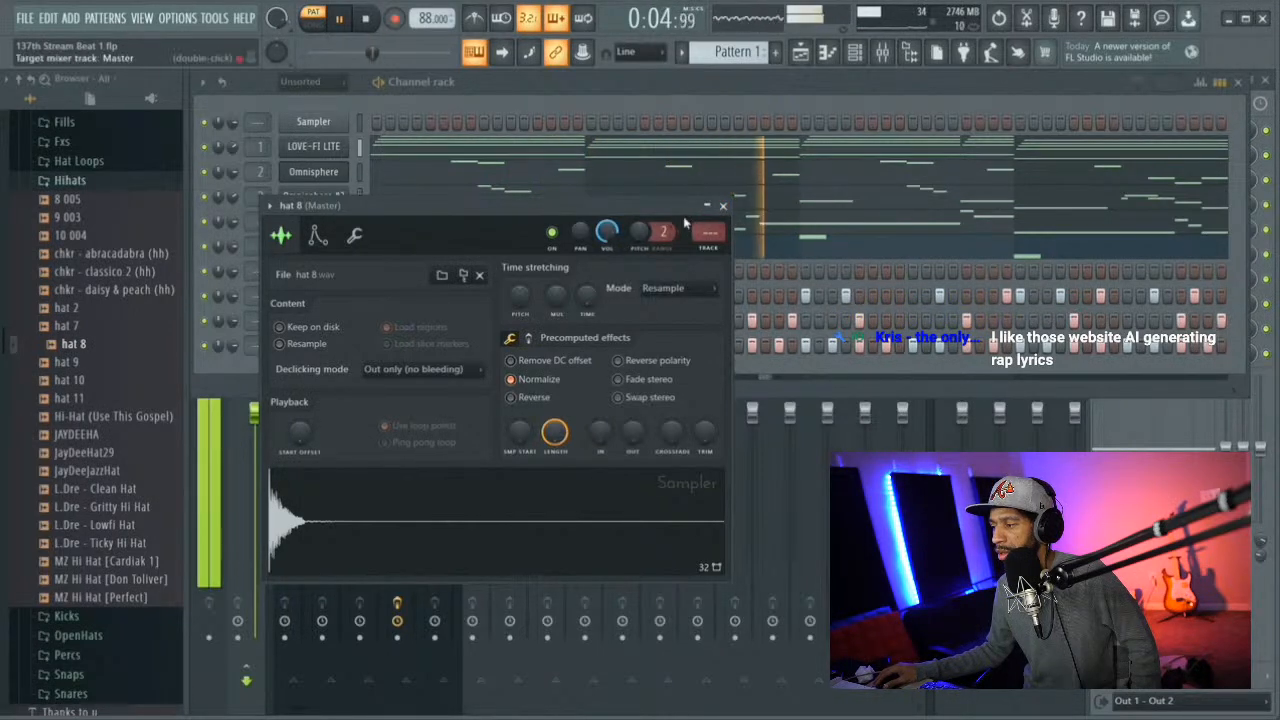
left_click(723, 206)
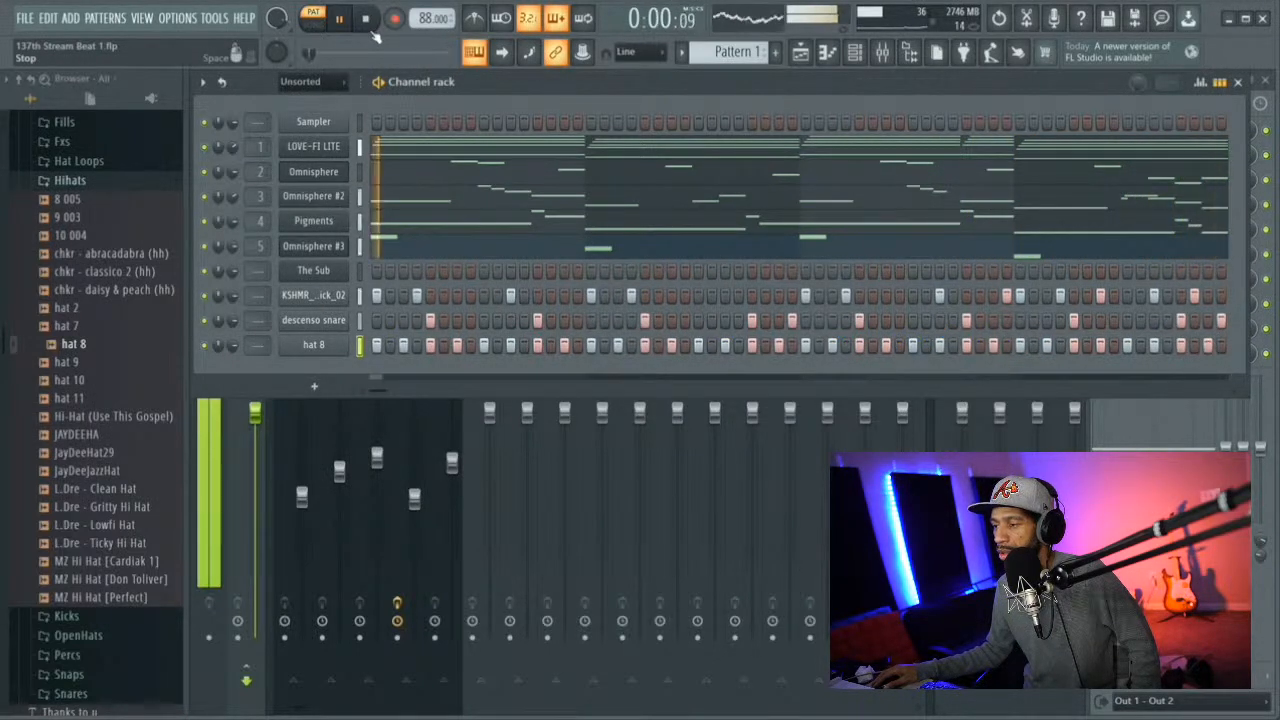
left_click(373, 27)
Audition more Air kit hi-hats, replace hat 8 with sample 10 004 and play the pattern
left_click(85, 271)
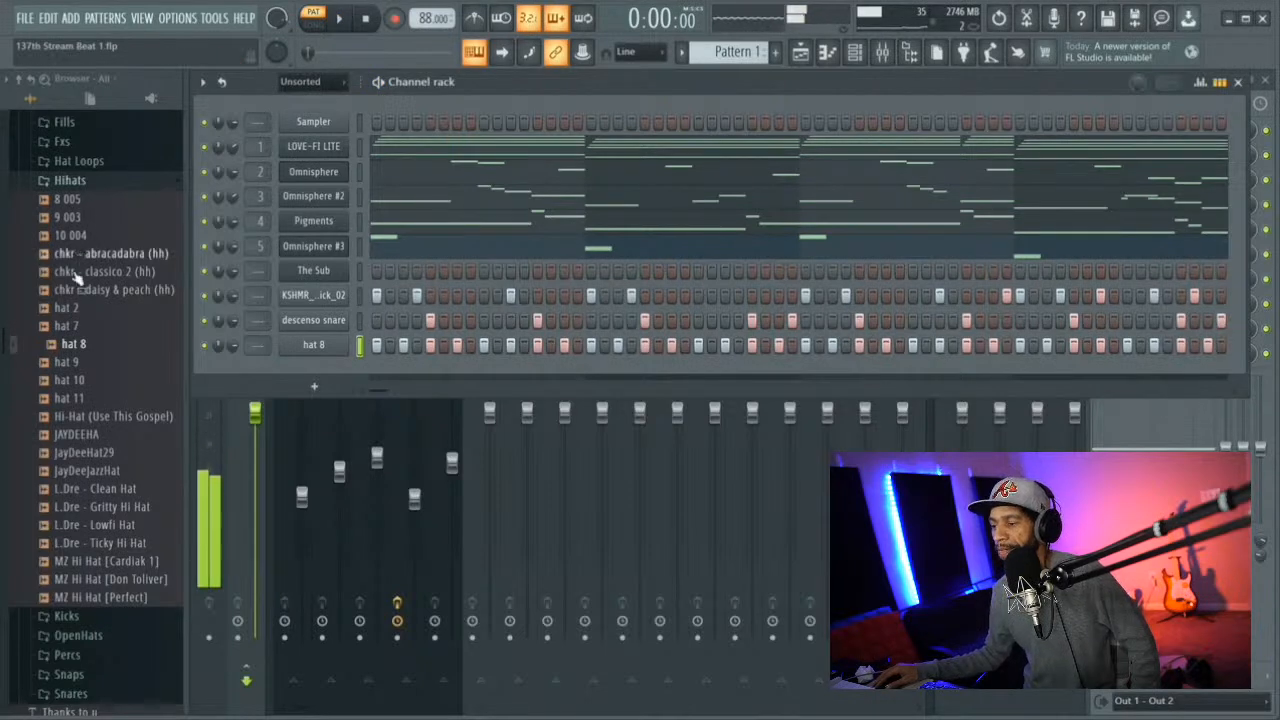
left_click(75, 237)
left_click_drag(77, 237, 308, 346)
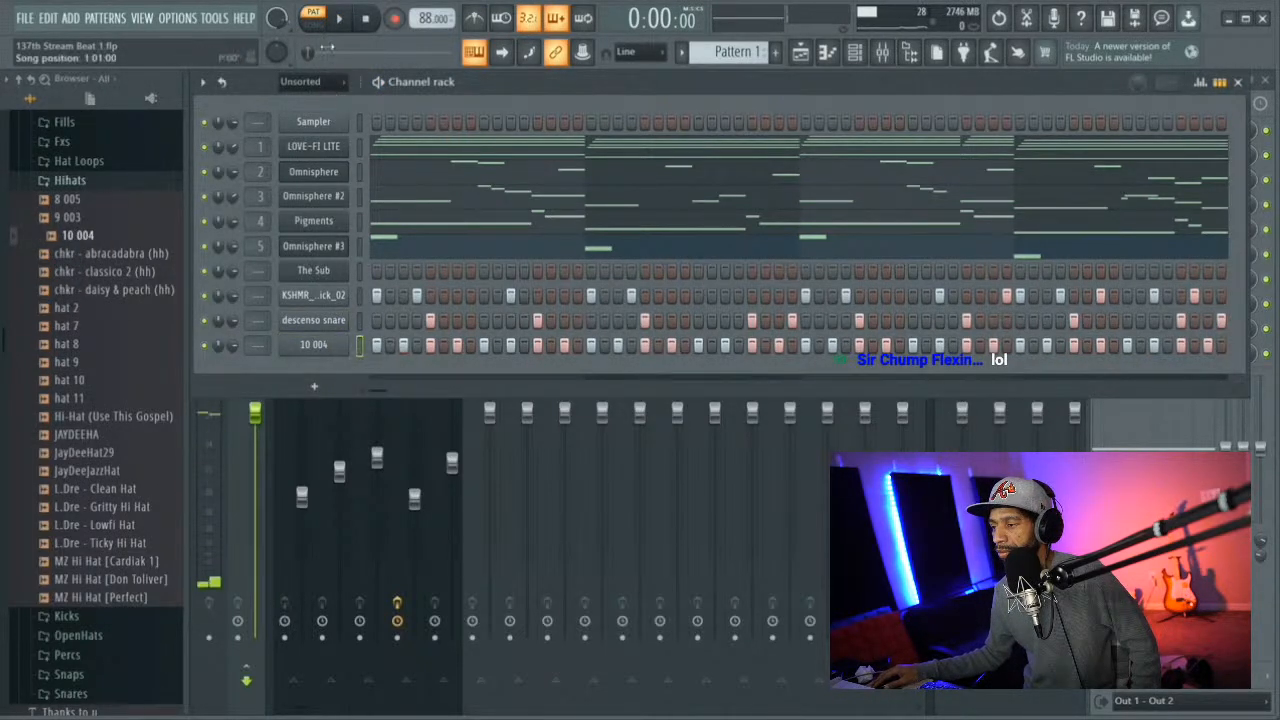
left_click(339, 18)
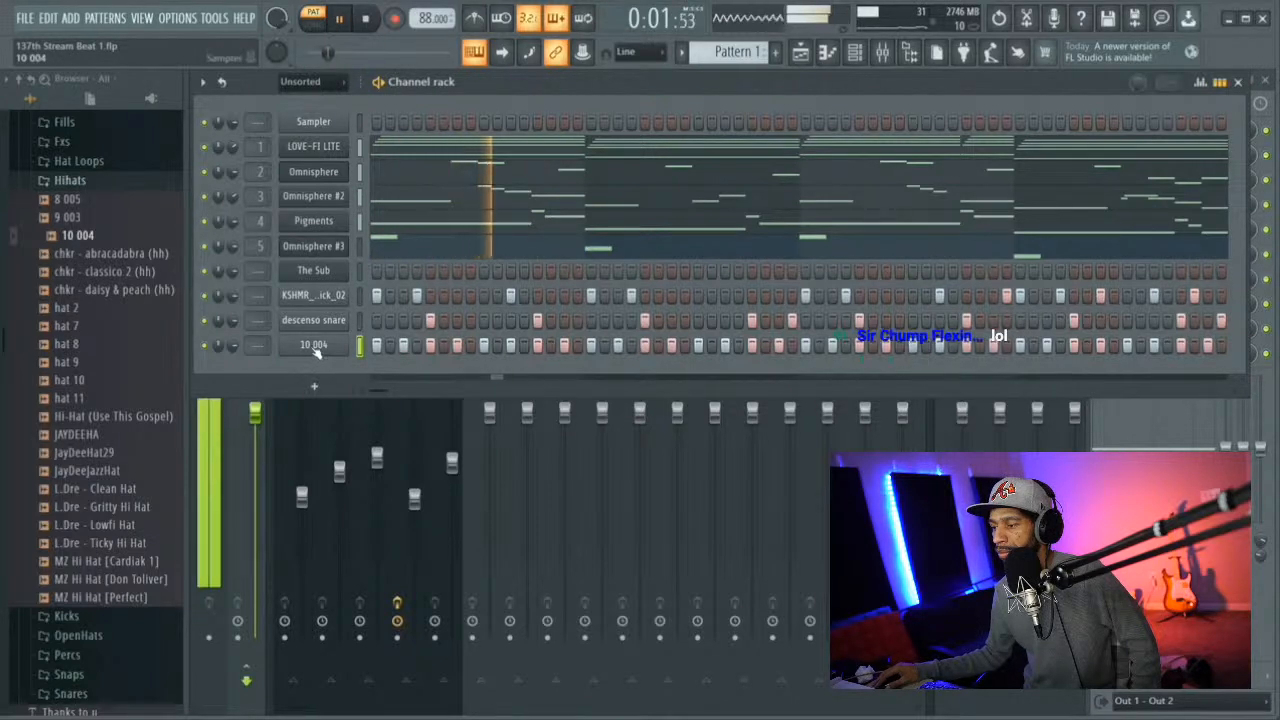
Check the 10 004 channel's sampler and miscellaneous settings while the pattern plays
left_click(313, 345)
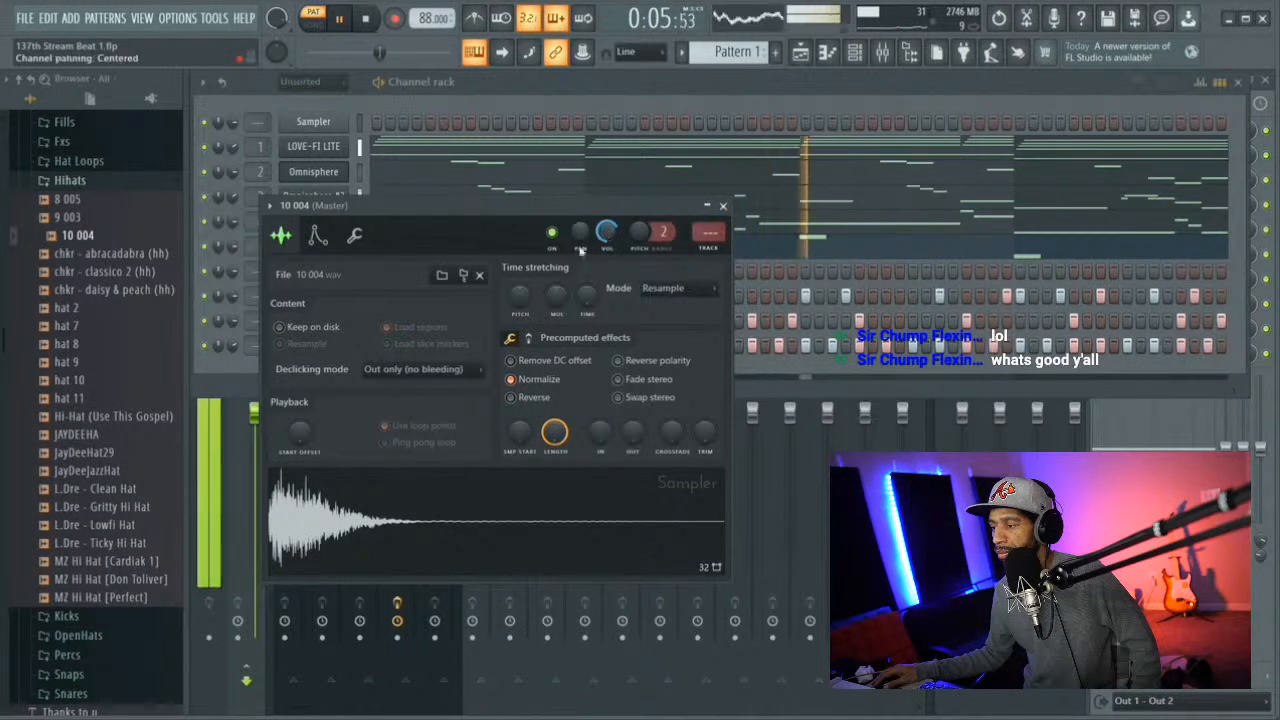
left_click(355, 236)
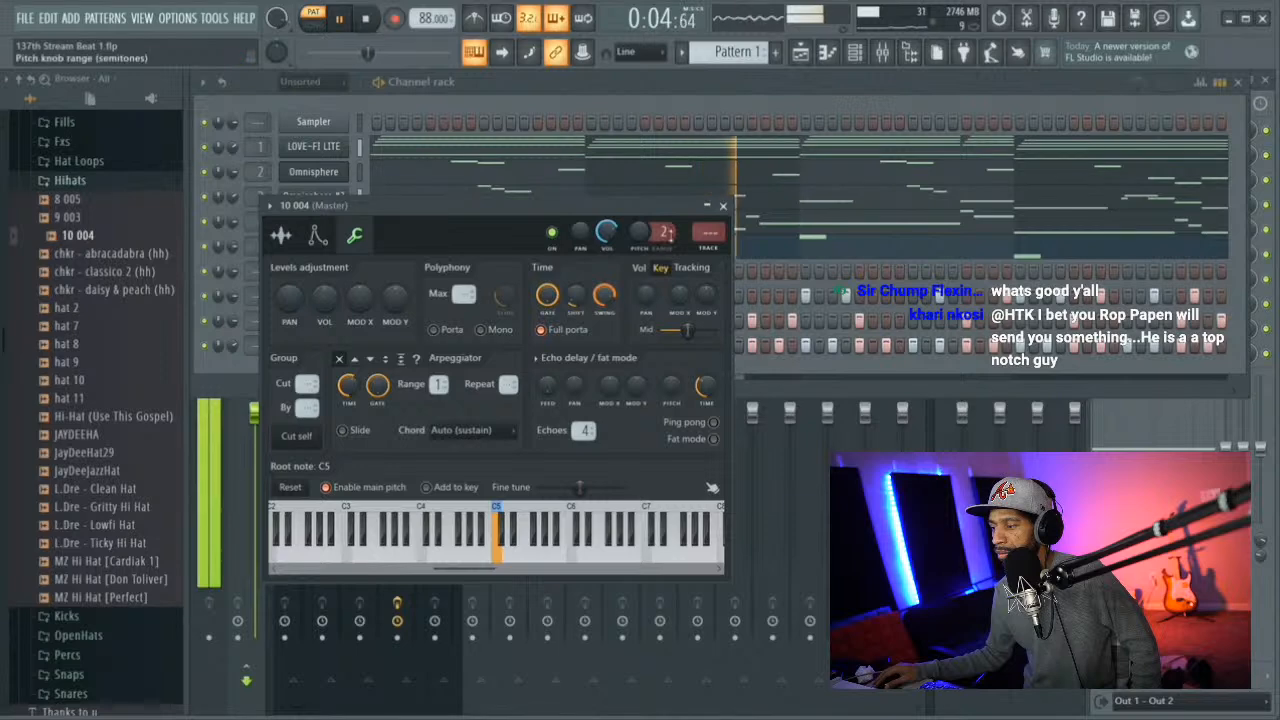
left_click(723, 206)
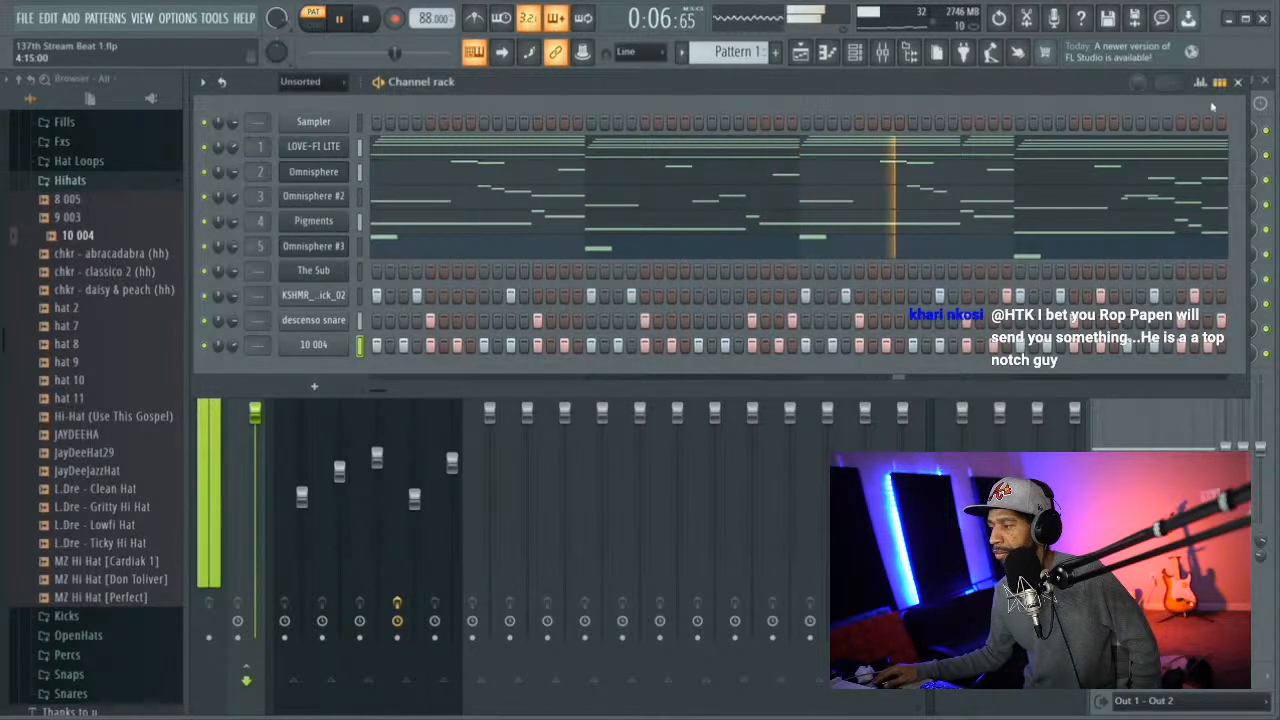
Lower the velocity of every second 10 004 hi-hat hit across all four bars, alternating between about 55% and 64%
left_click(1200, 82)
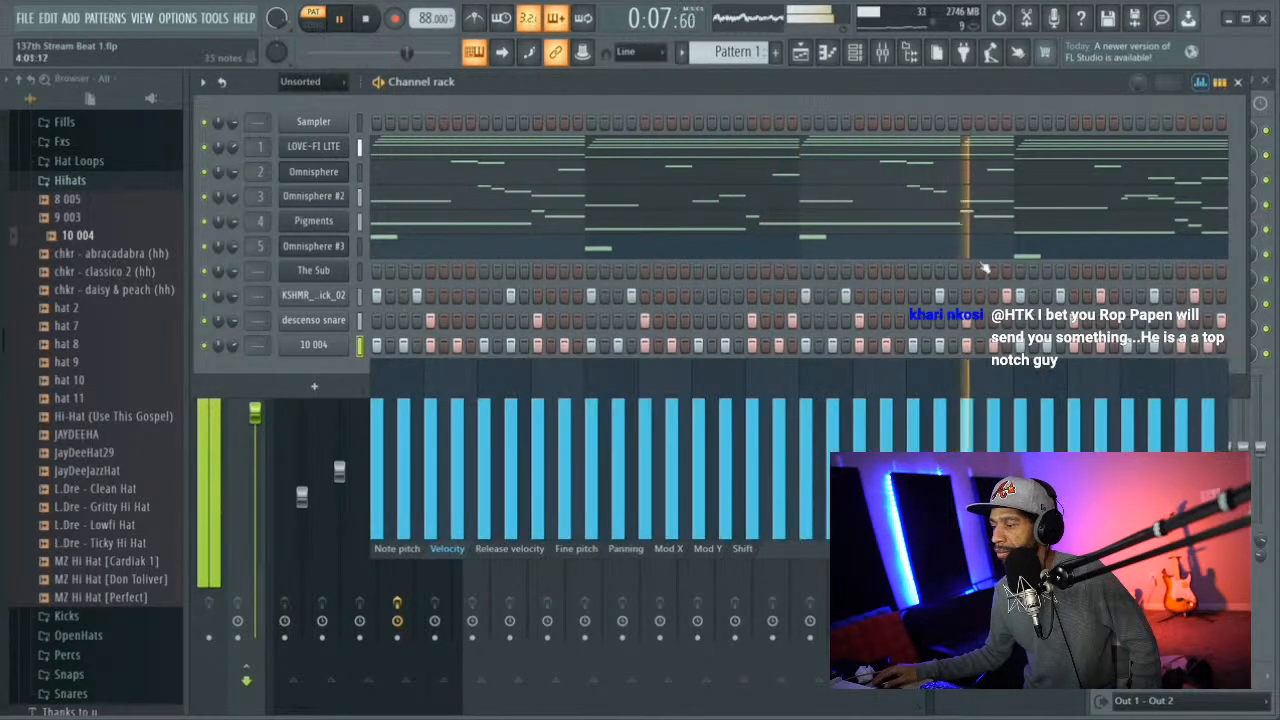
left_click(403, 437)
left_click(457, 420)
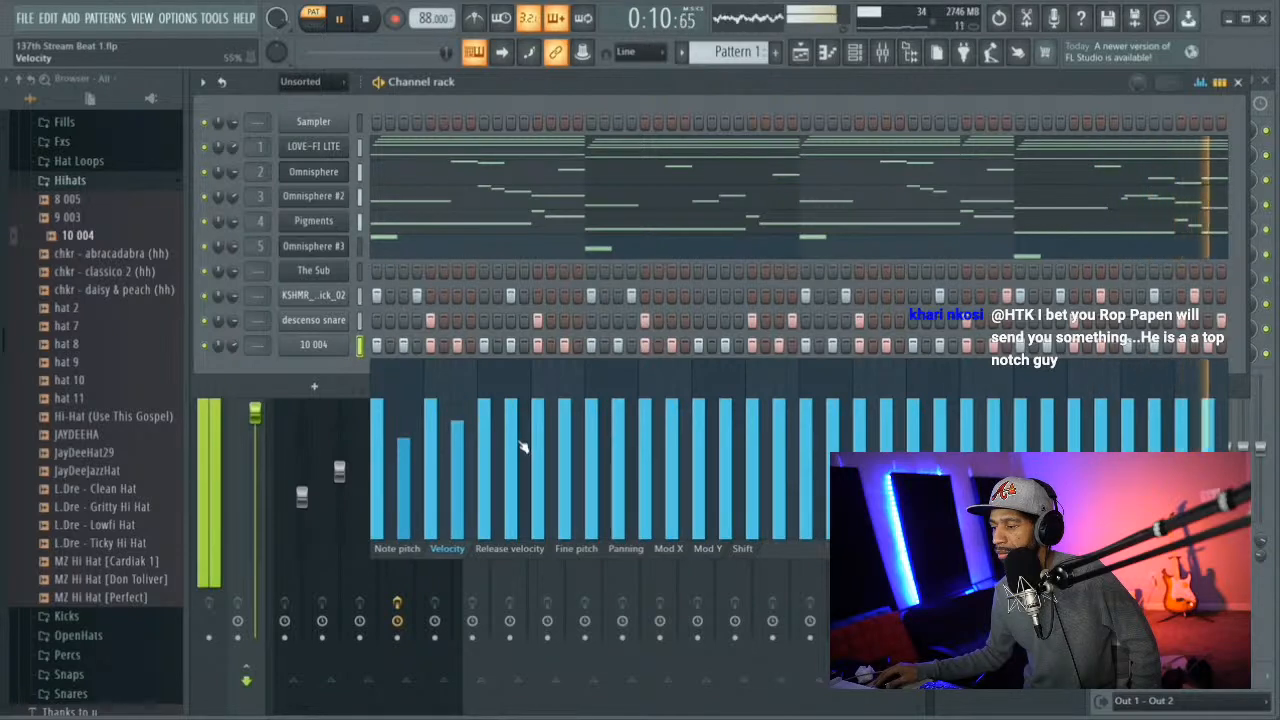
left_click(510, 440)
left_click(564, 426)
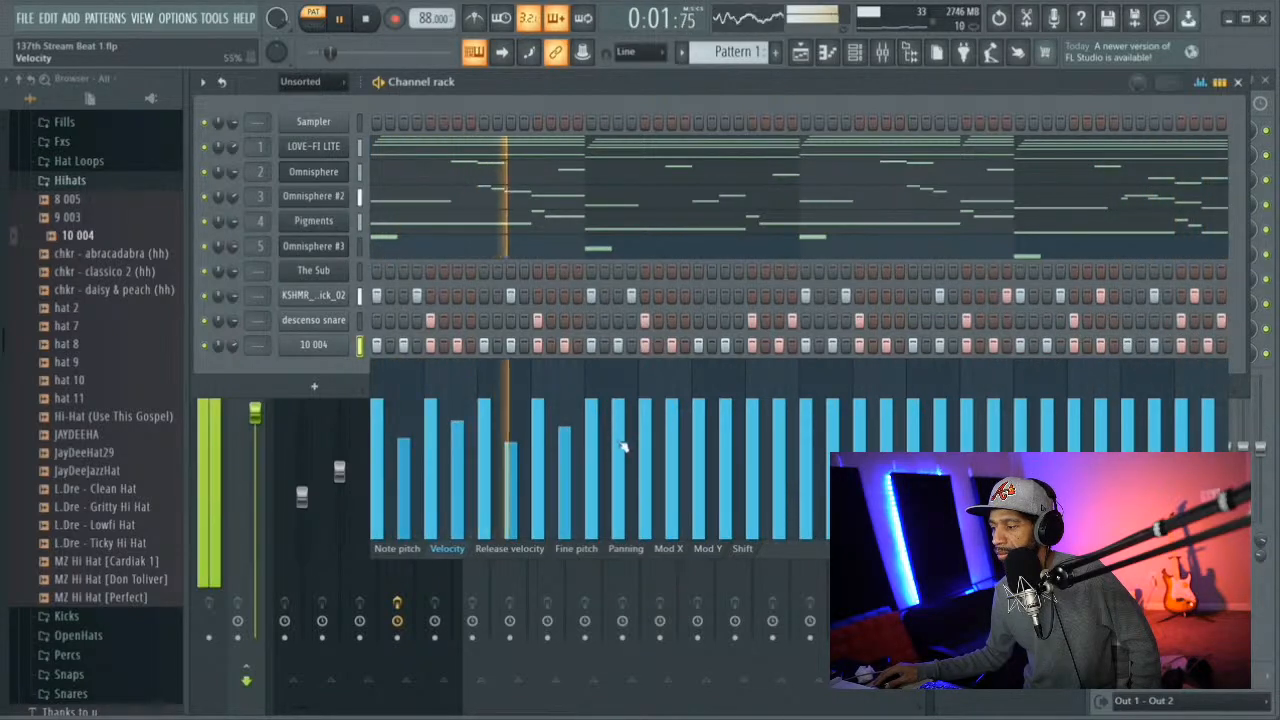
left_click(619, 444)
left_click(671, 424)
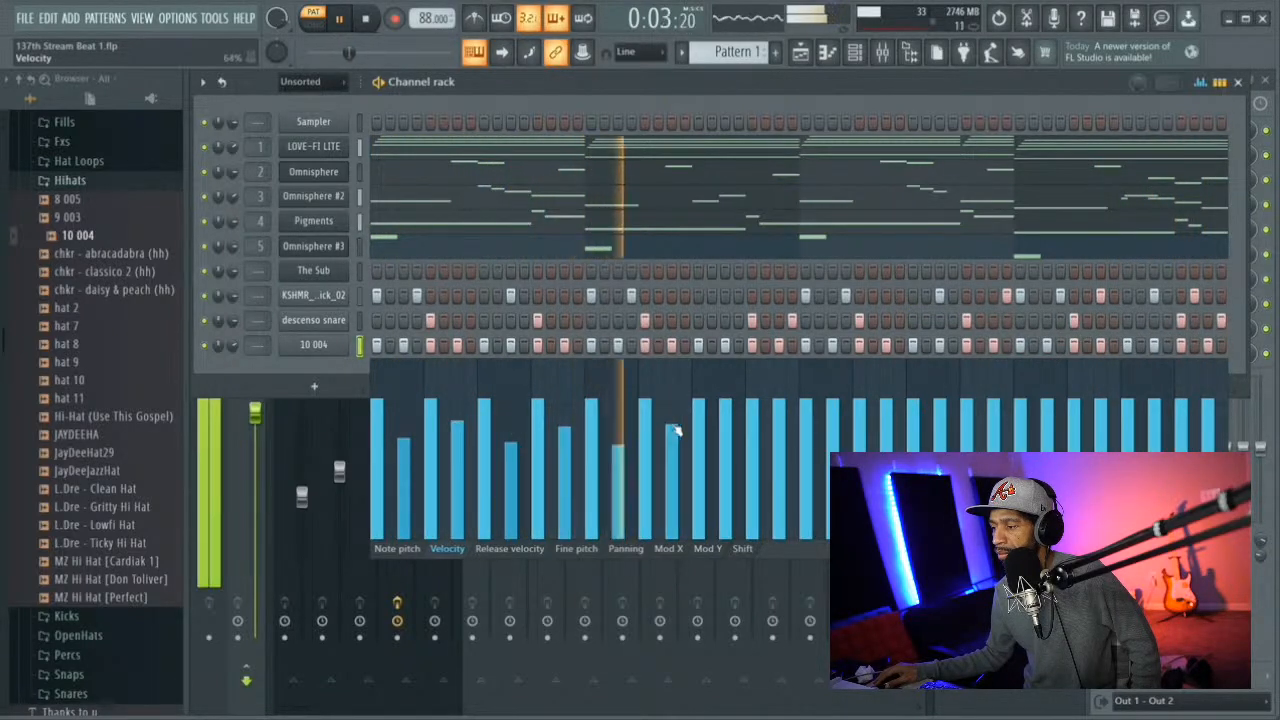
left_click(725, 441)
left_click(779, 419)
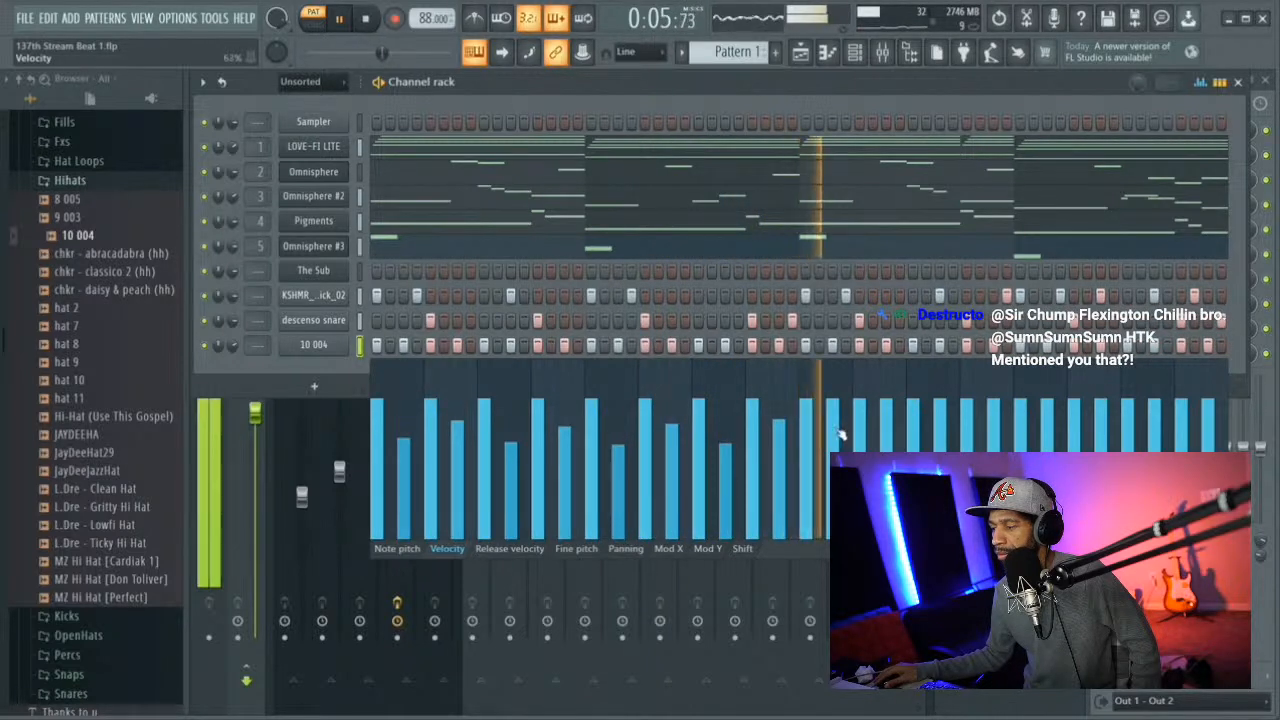
left_click(832, 438)
left_click(886, 421)
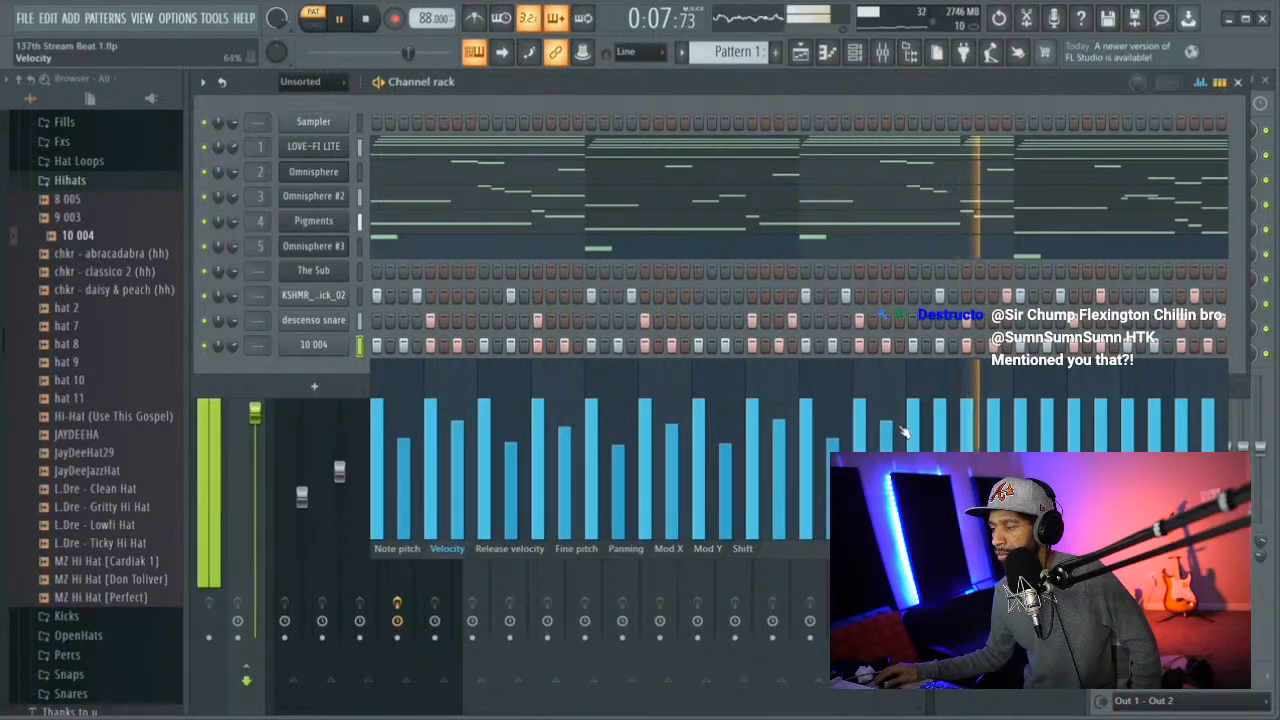
left_click(940, 445)
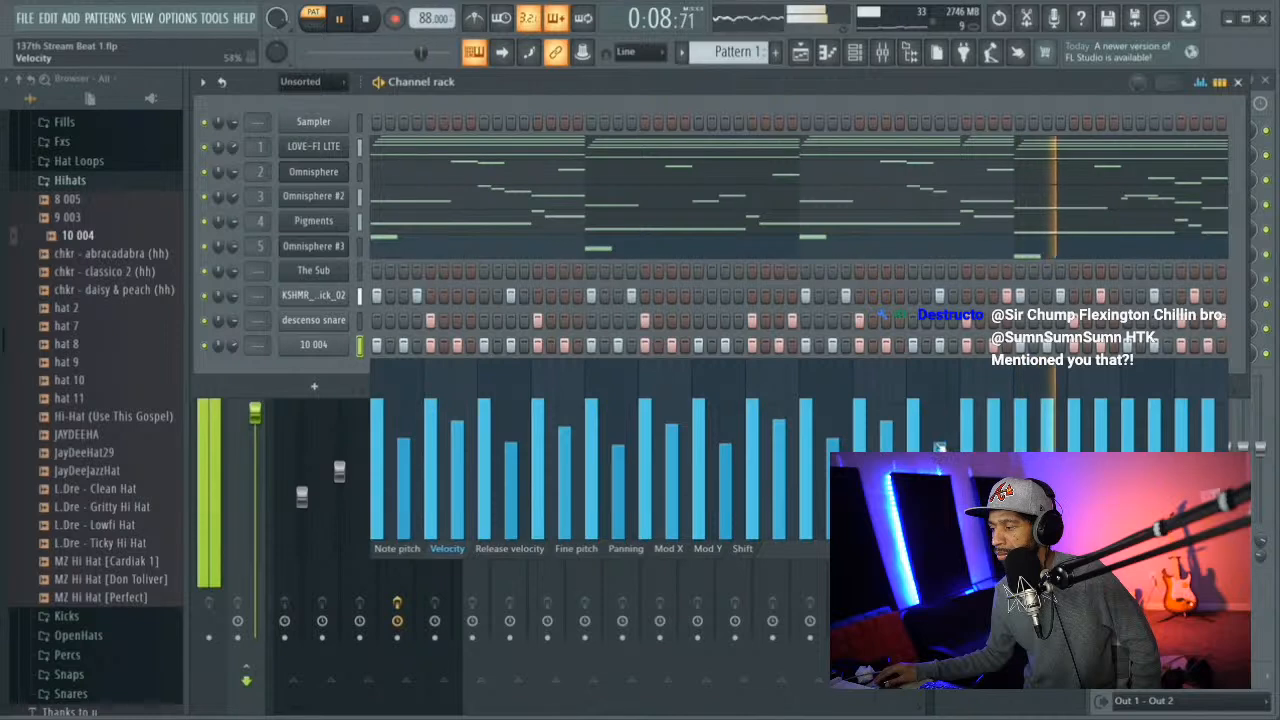
left_click(993, 426)
left_click(1047, 448)
left_click(1100, 432)
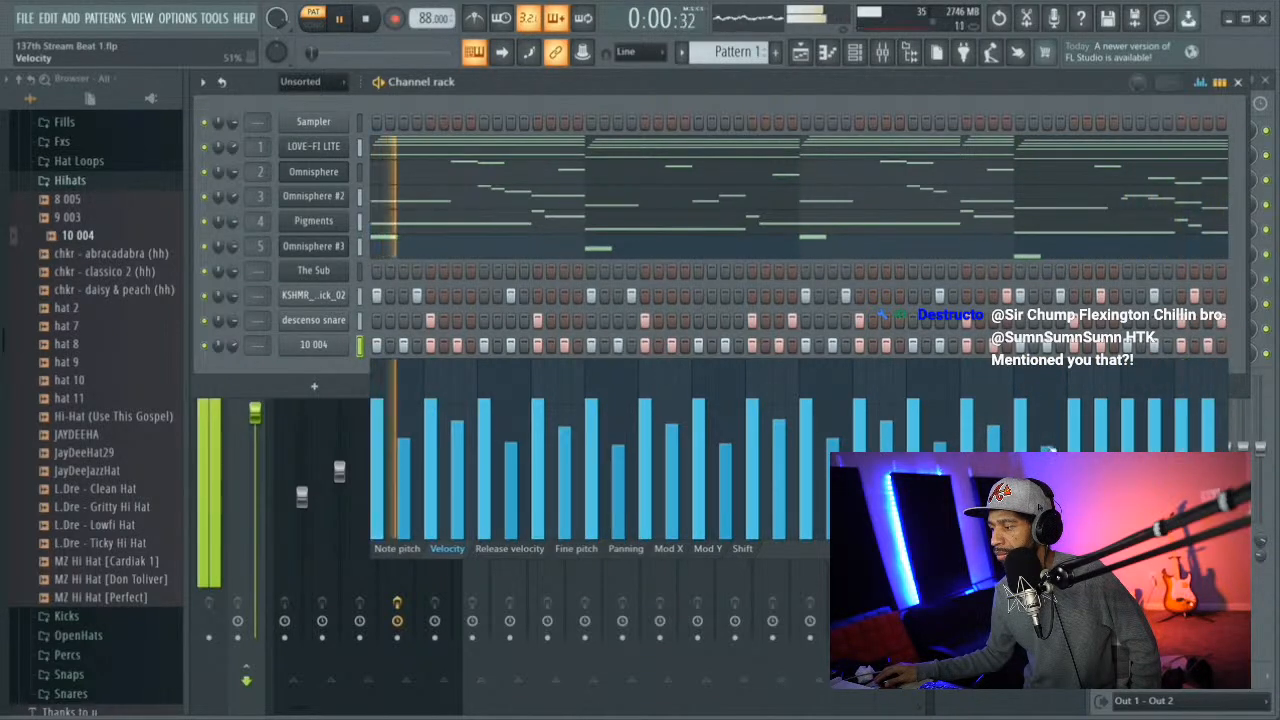
left_click(1101, 432)
left_click(1155, 436)
left_click(1208, 424)
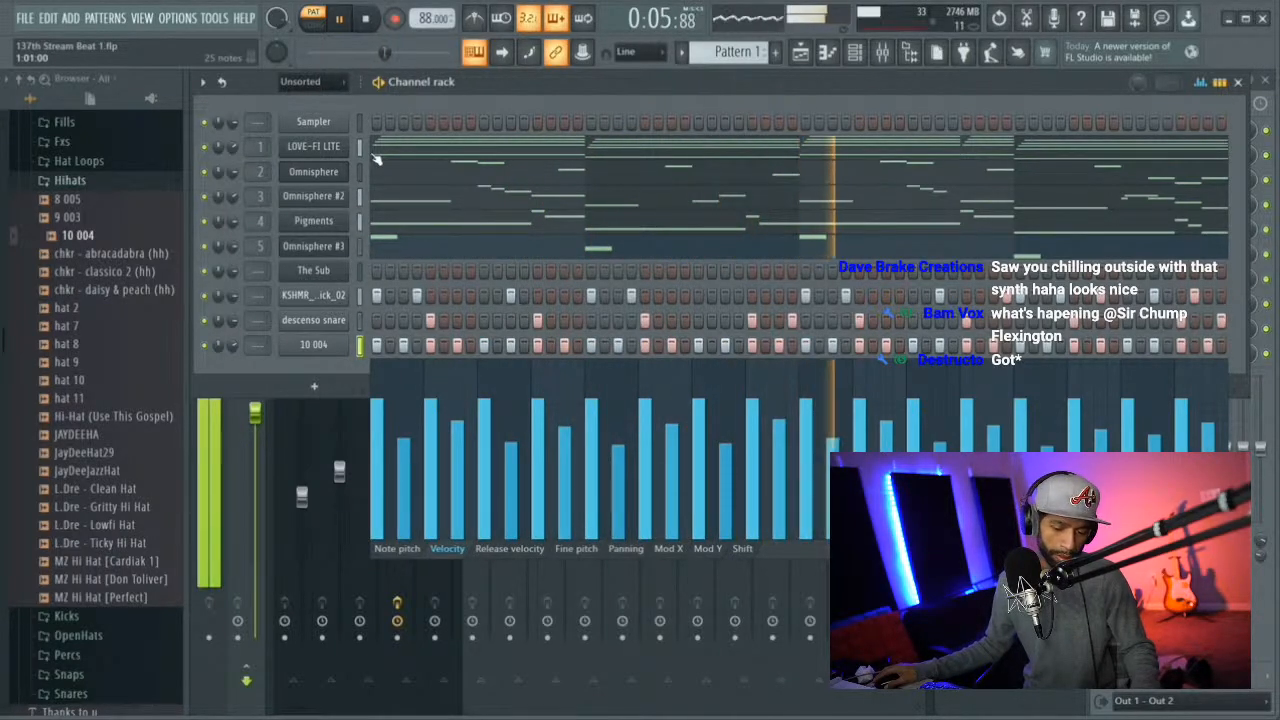
left_click(367, 20)
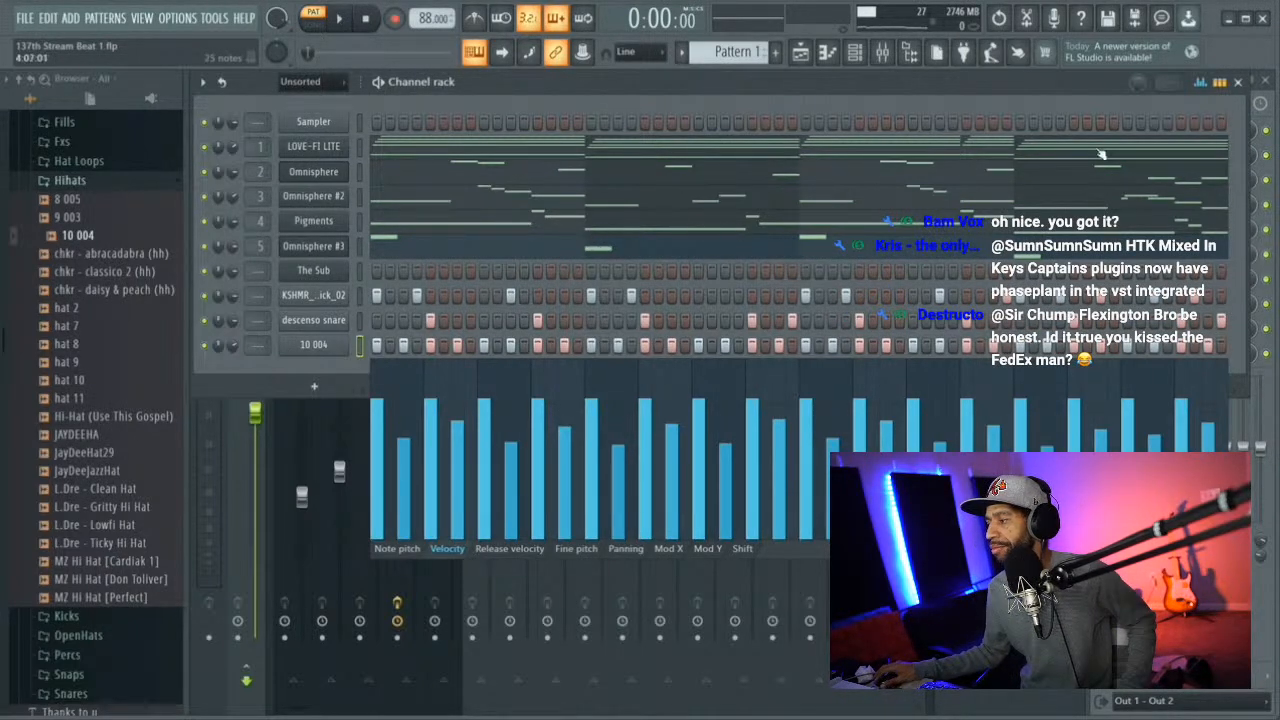
left_click(1200, 82)
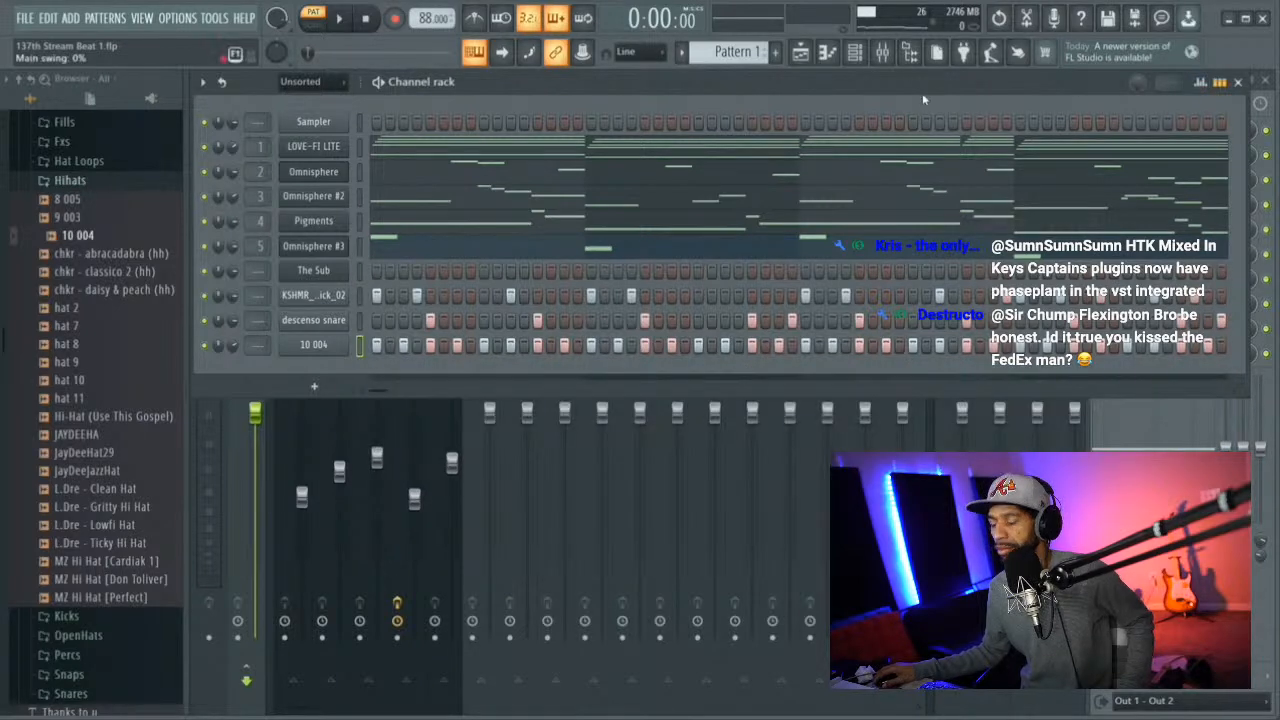
Route The Sub, kick, snare and 10 004 hi-hat channels to mixer tracks 6 to 9 while the pattern plays
key("space")
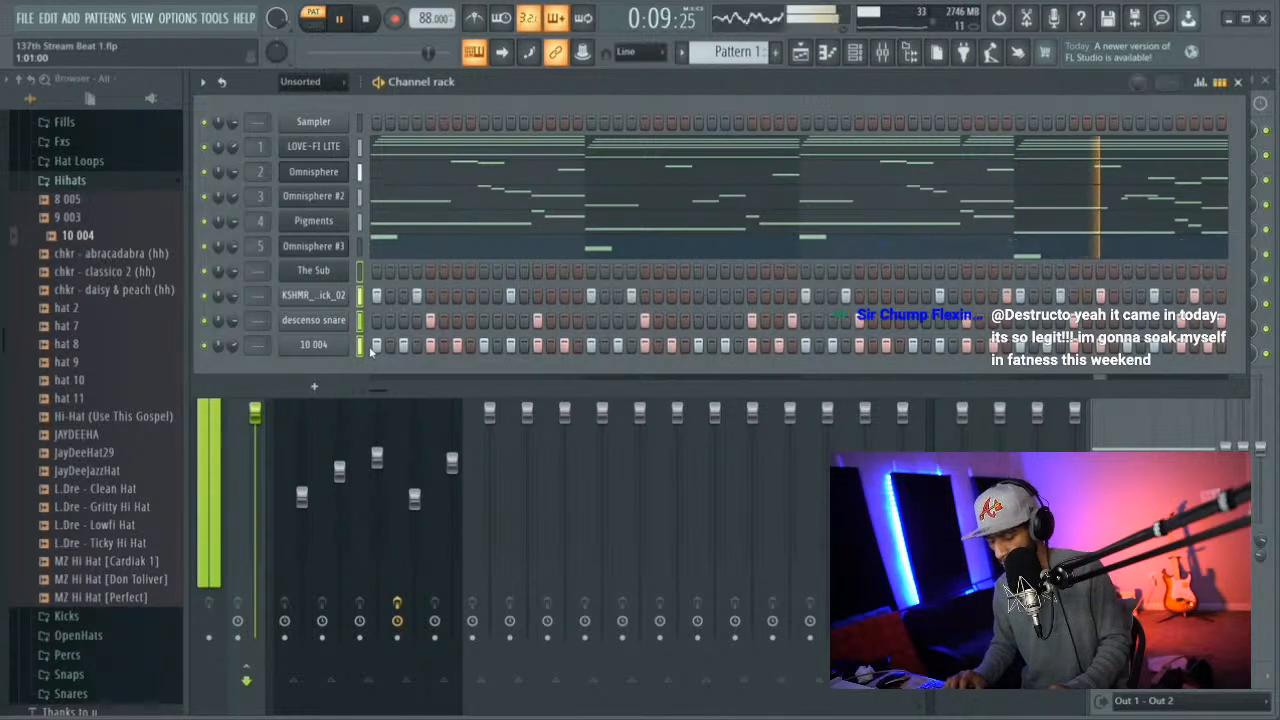
key("ctrl+l")
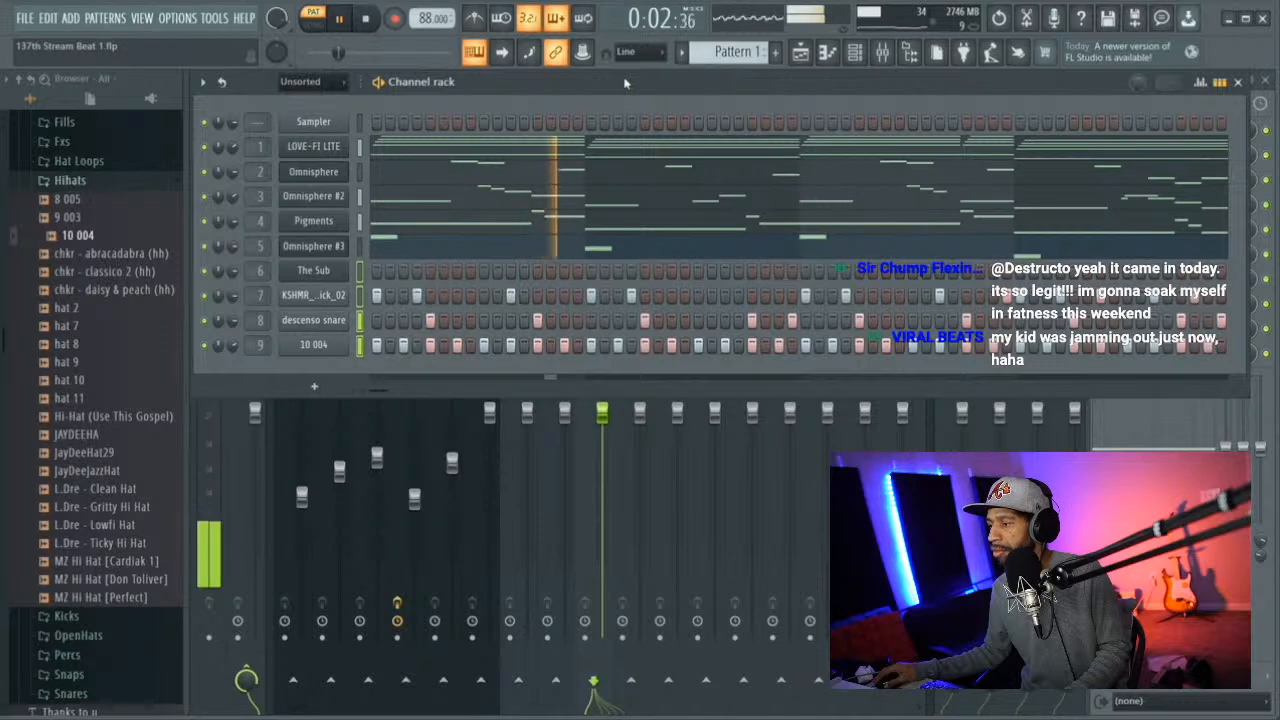
left_click_drag(624, 83, 614, 178)
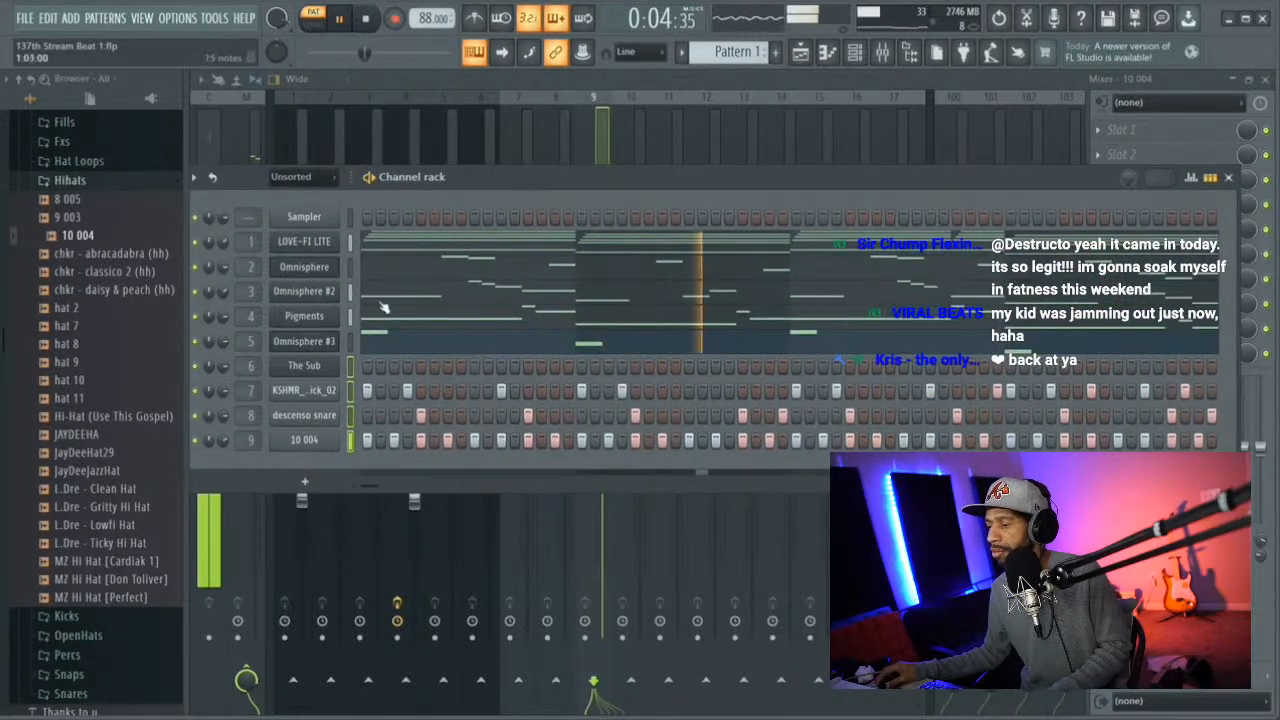
Check the vinyl kick channel's sampler and miscellaneous settings during playback, close them and stop the pattern
left_click(304, 390)
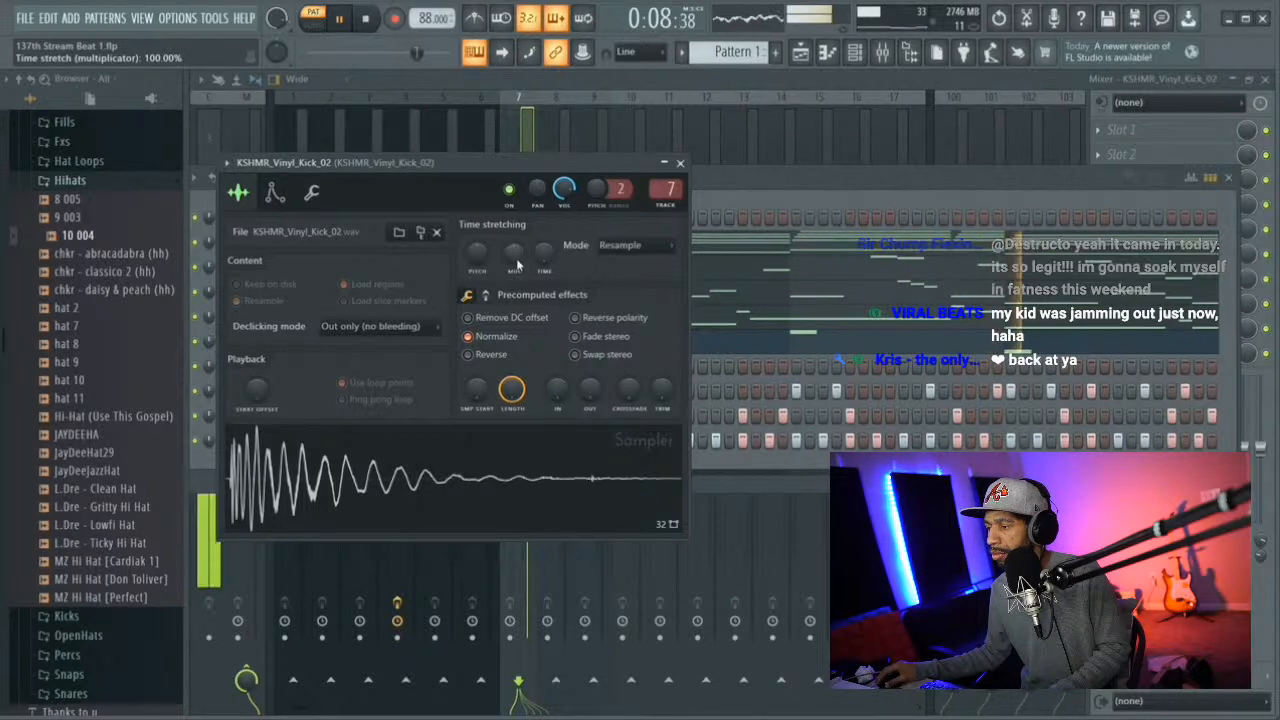
left_click(322, 193)
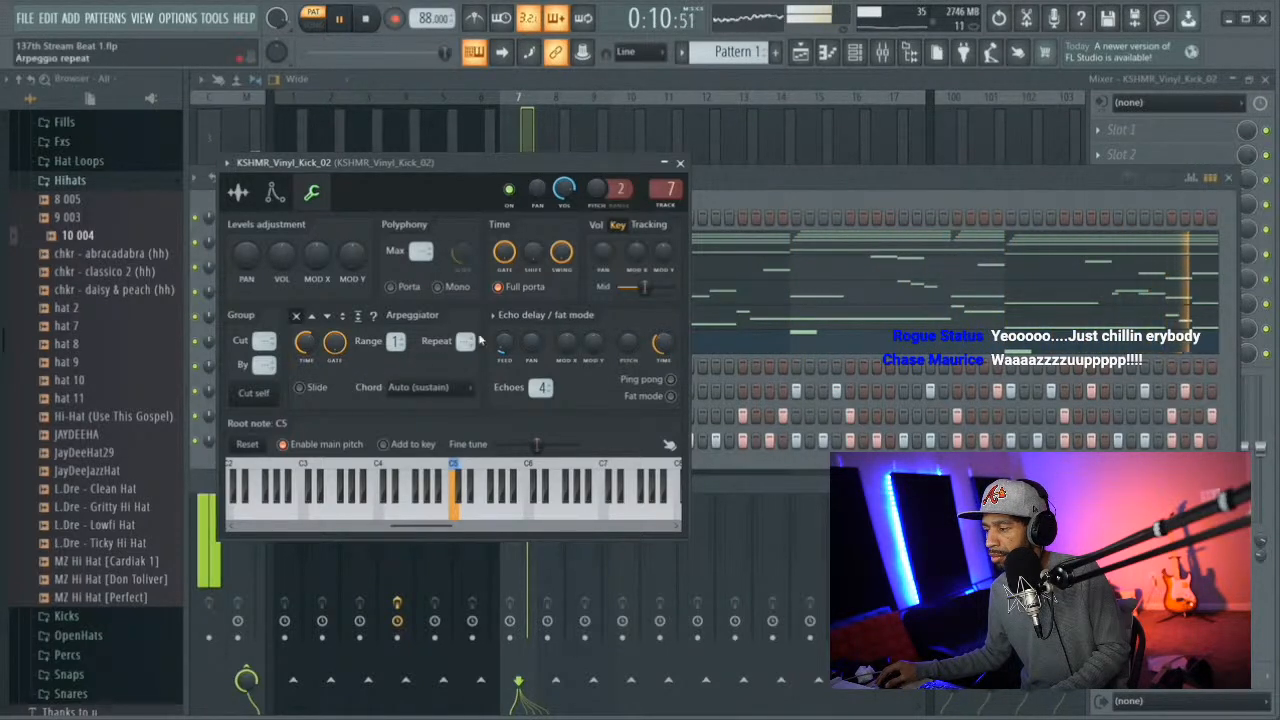
left_click_drag(560, 270, 551, 274)
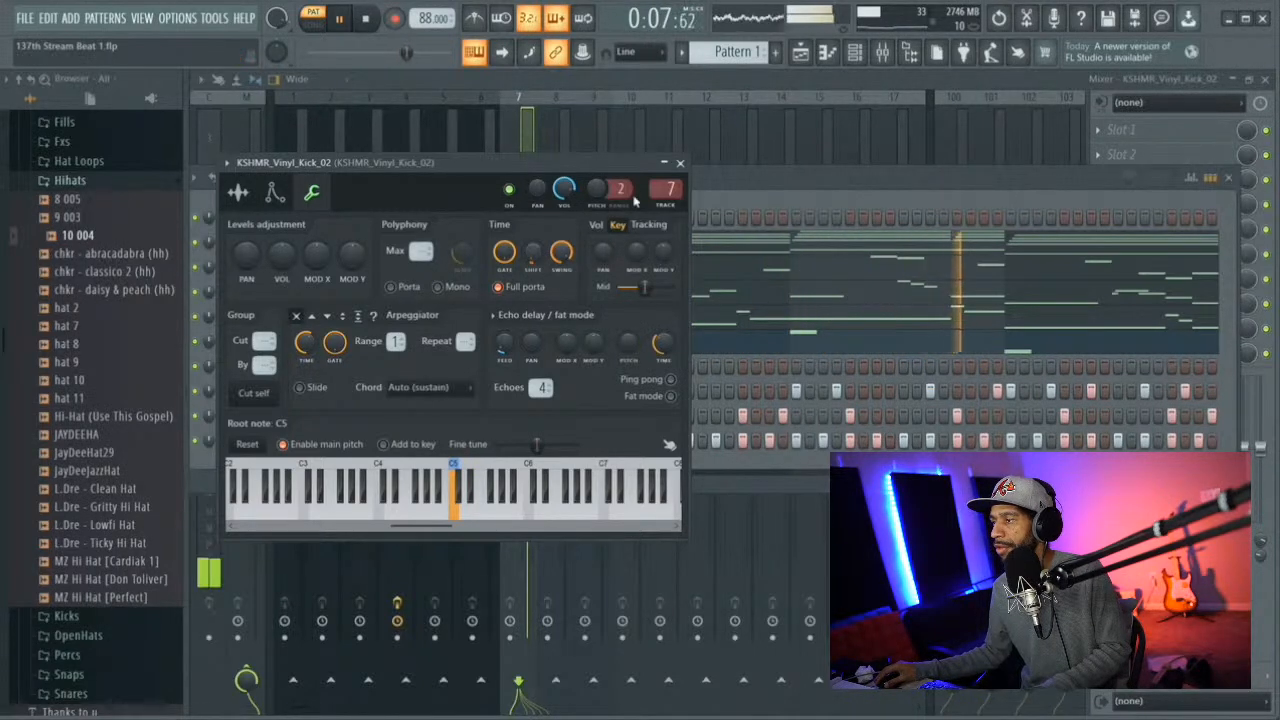
left_click(680, 162)
key("space")
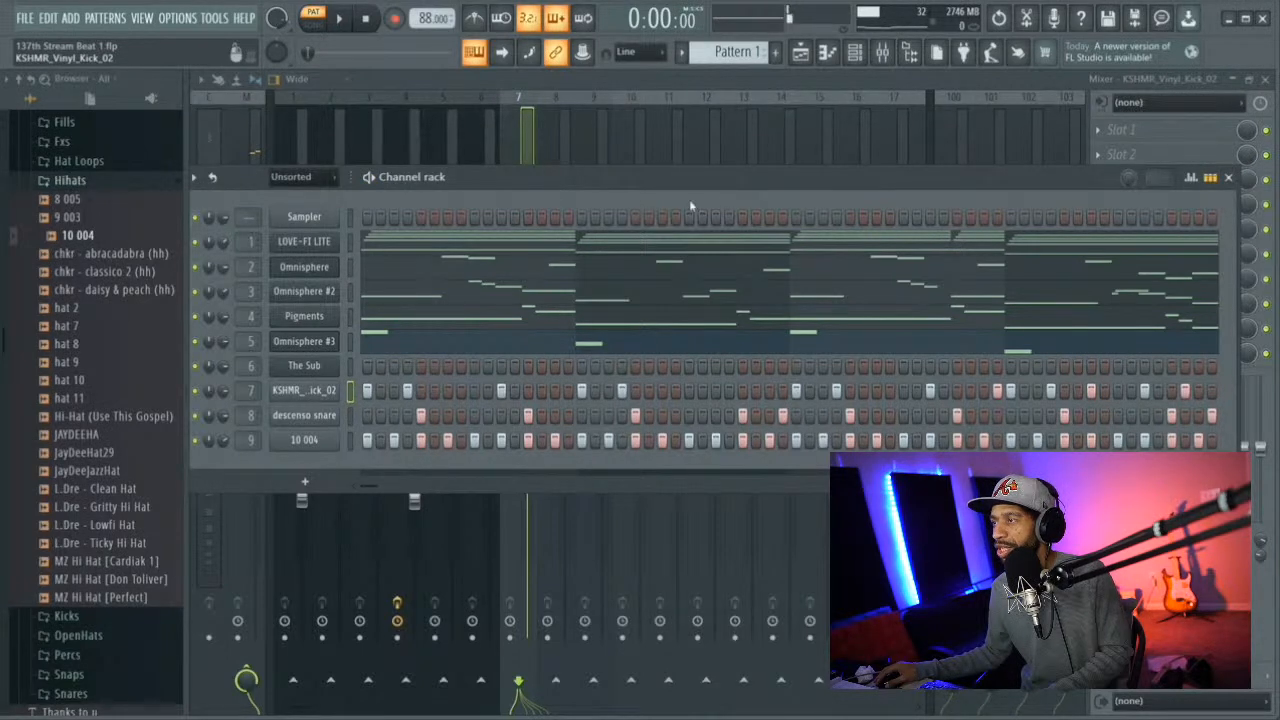
Close the Channel rack to reveal the whole mixer and select insert track 10
left_click_drag(664, 188, 668, 109)
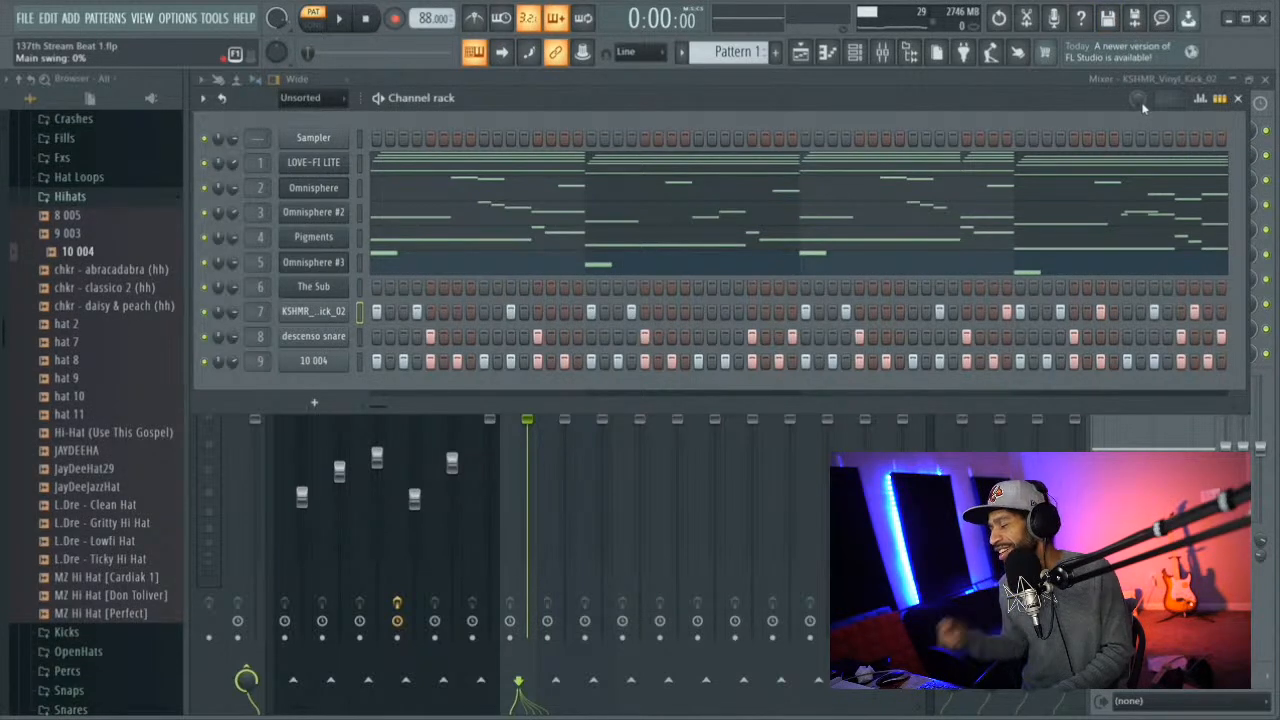
left_click(1239, 99)
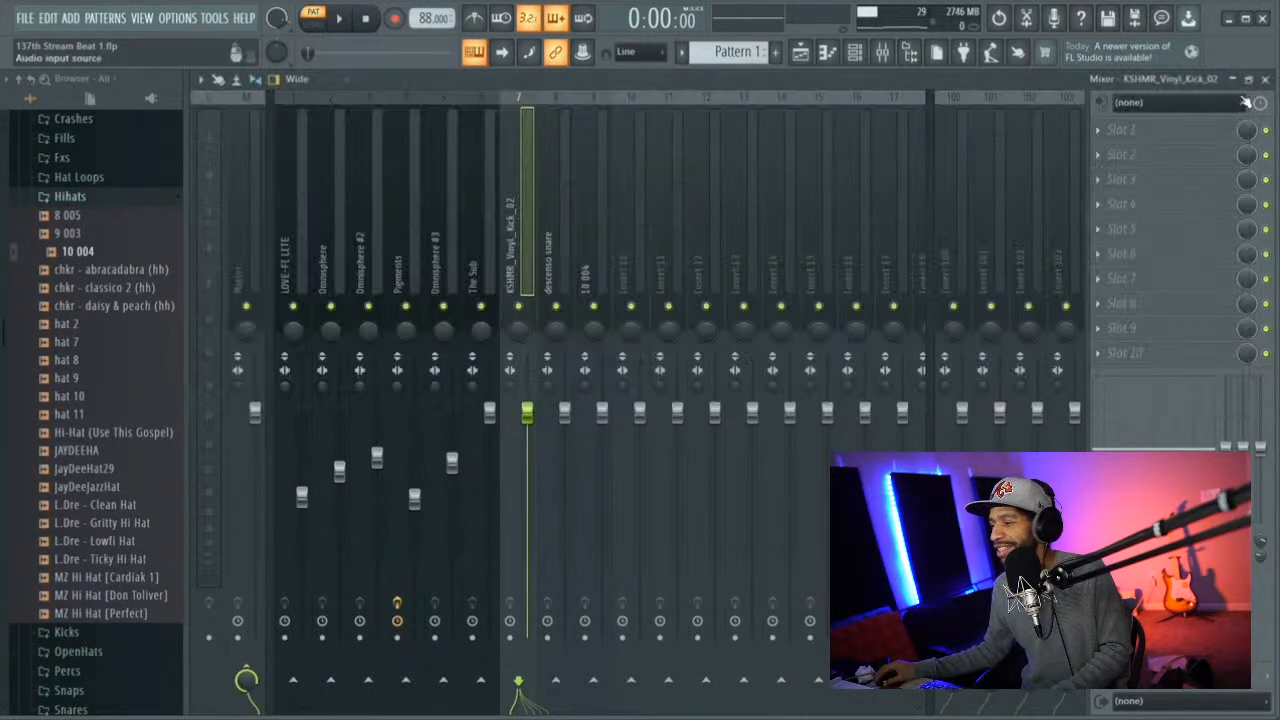
left_click(624, 250)
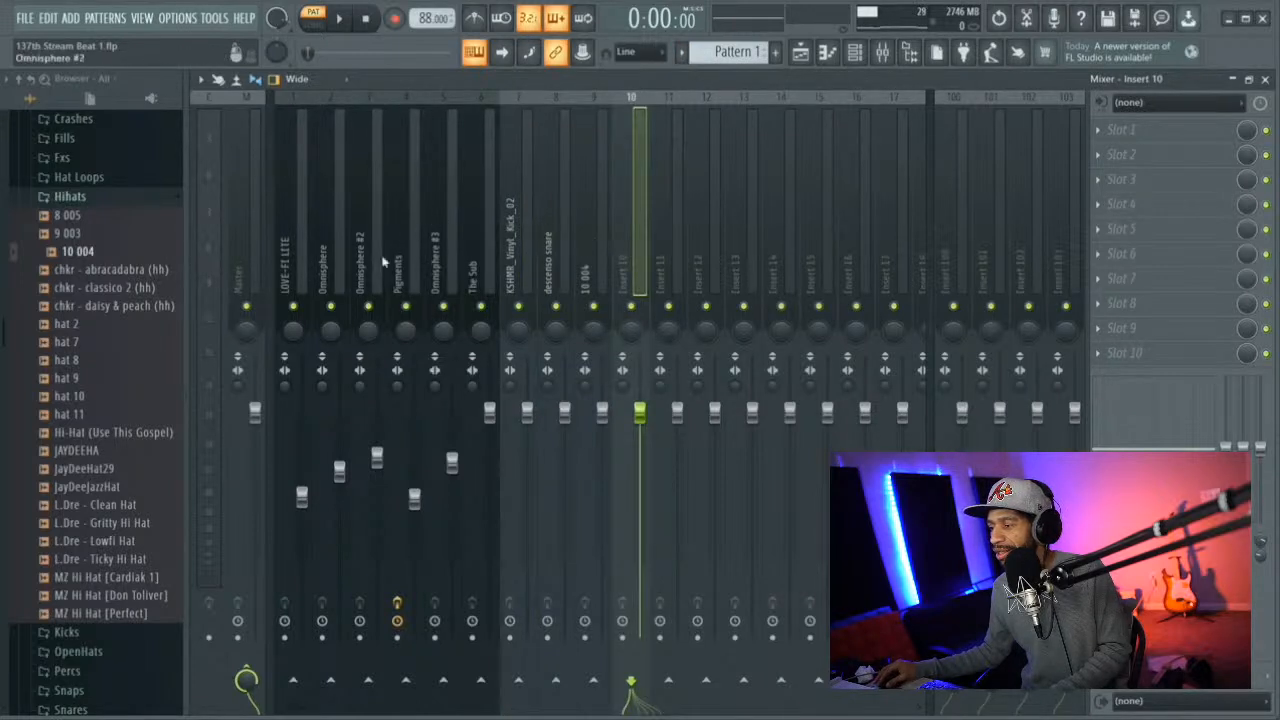
Save the project under its current name
left_click(174, 19)
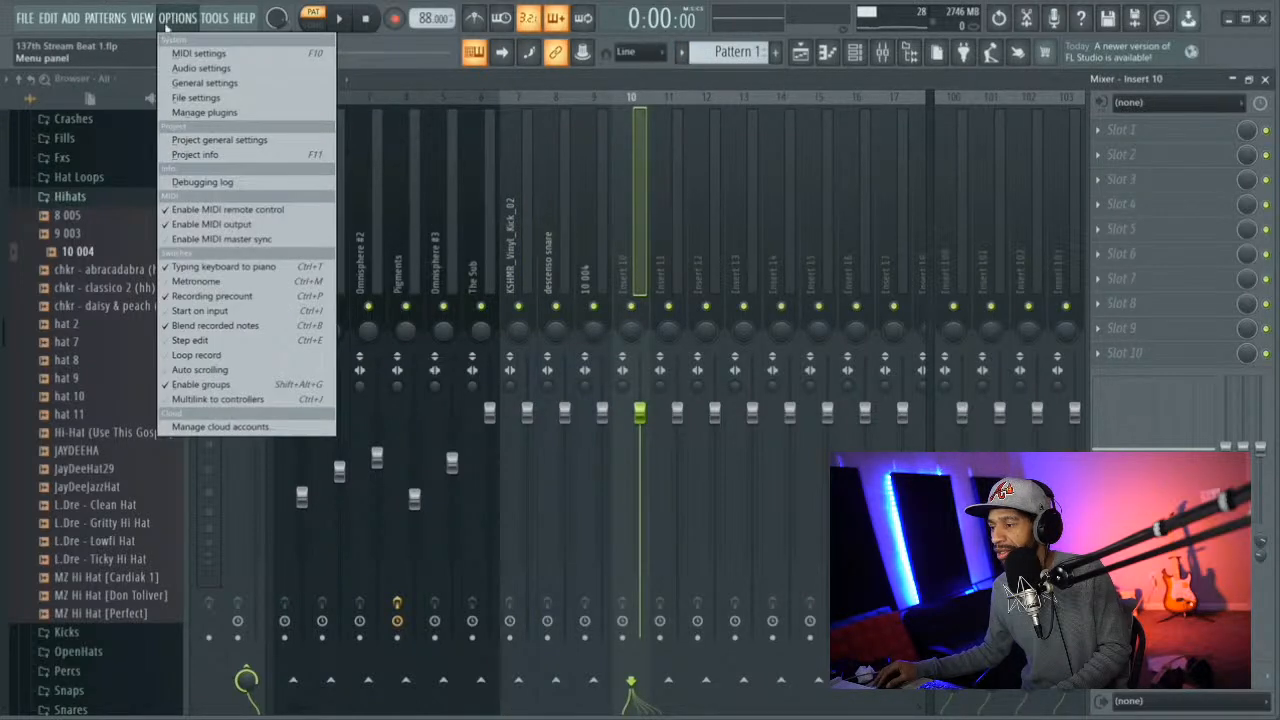
mouse_move(84, 17)
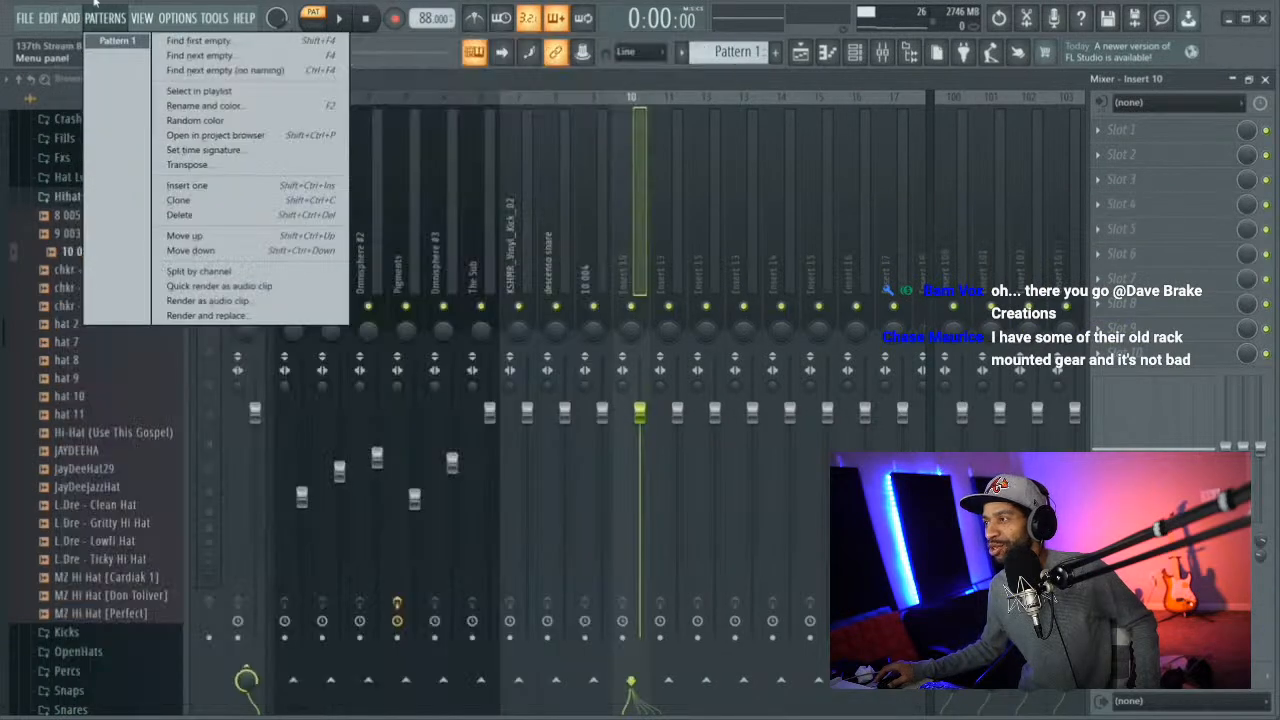
mouse_move(145, 22)
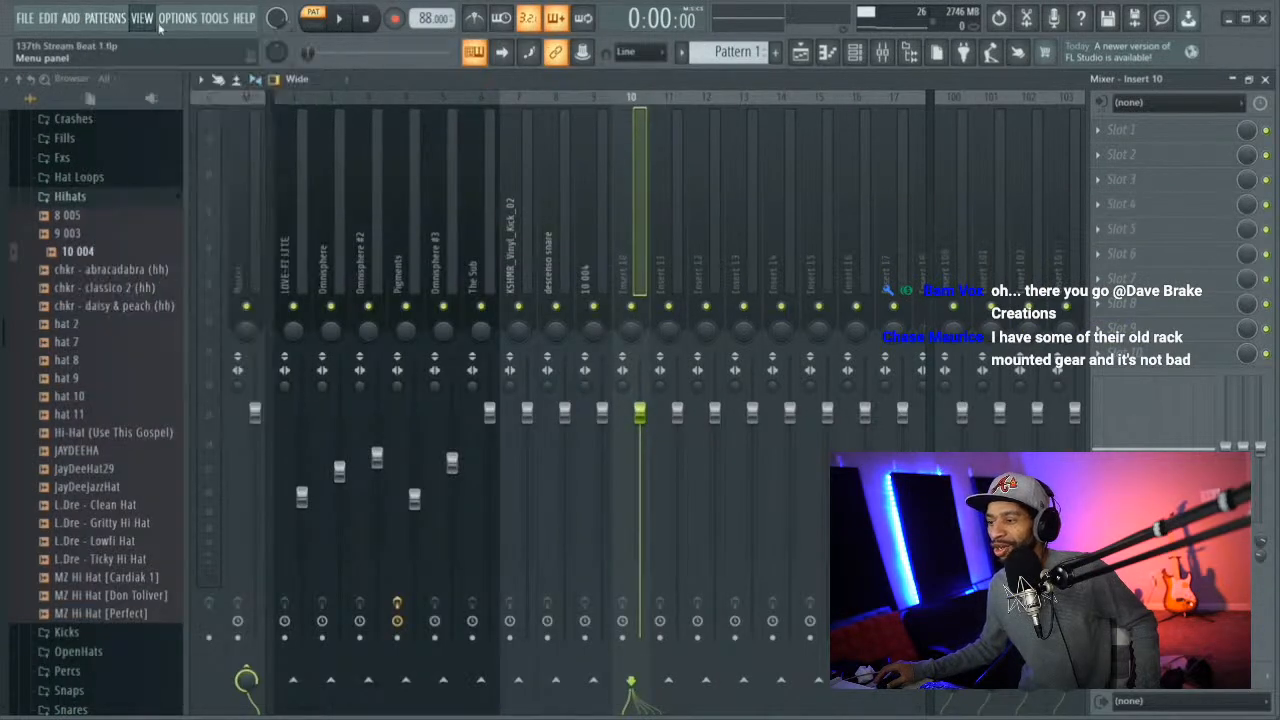
left_click(38, 22)
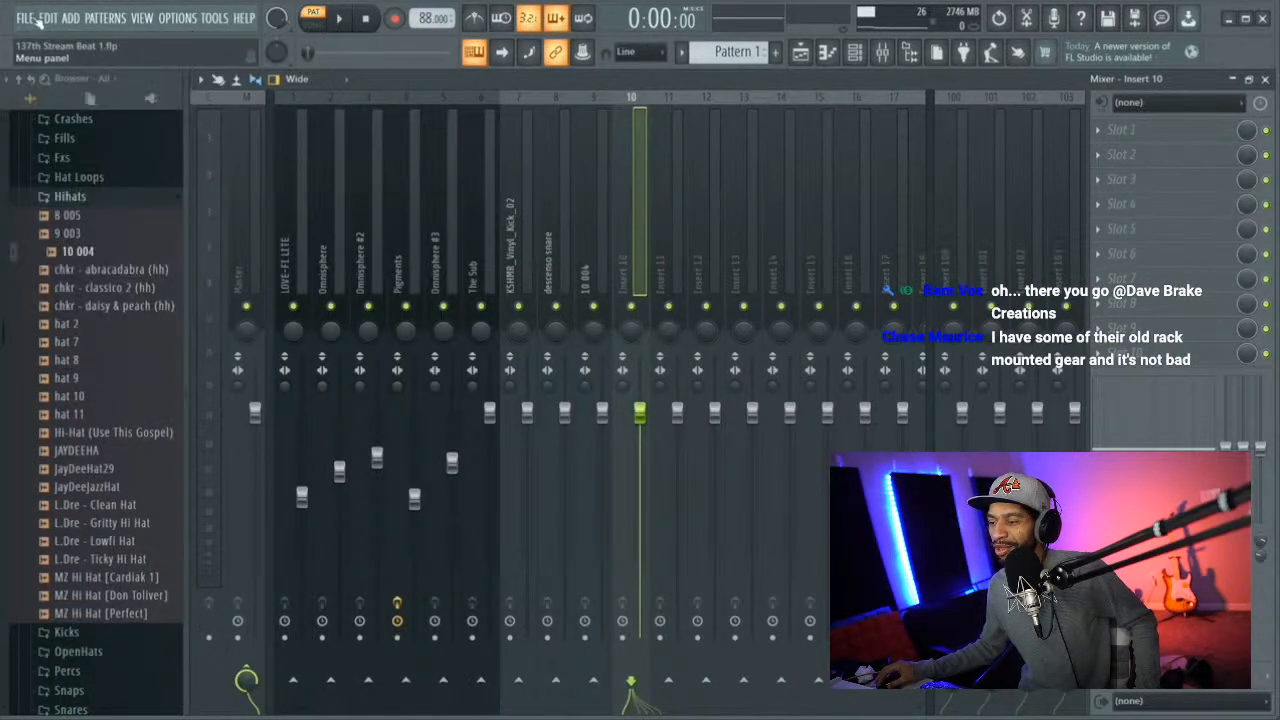
left_click(27, 20)
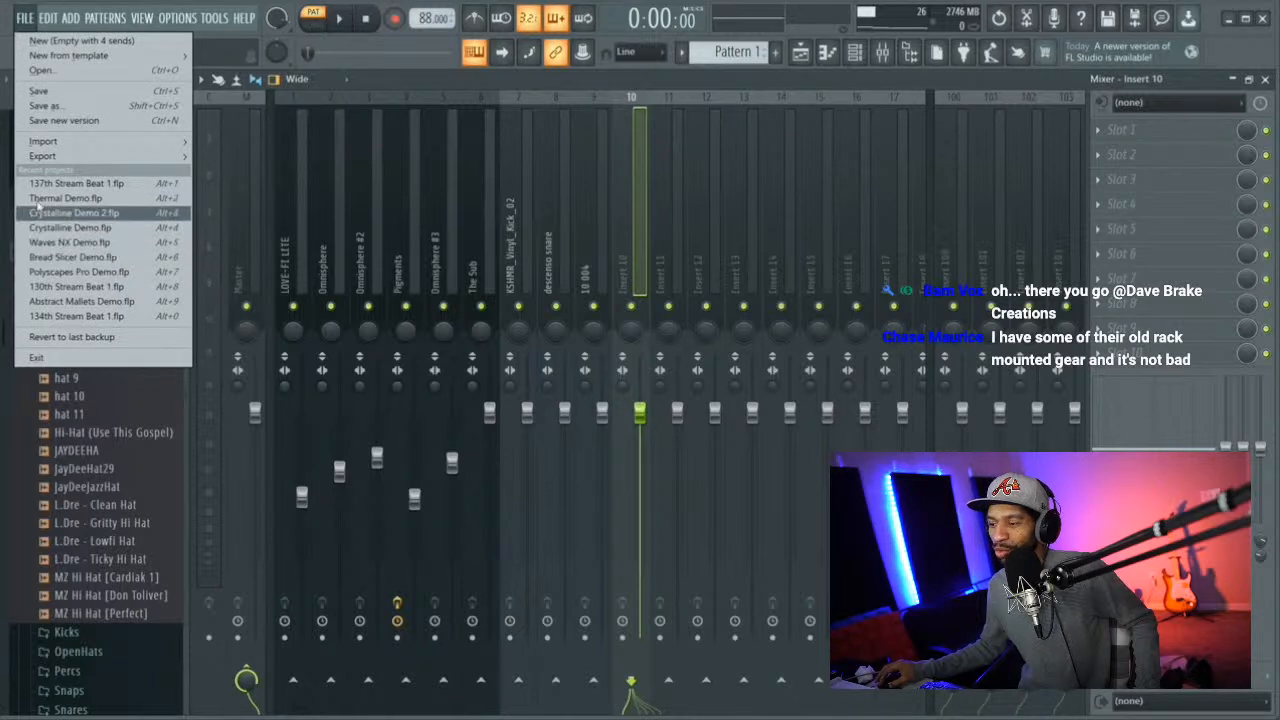
left_click(38, 91)
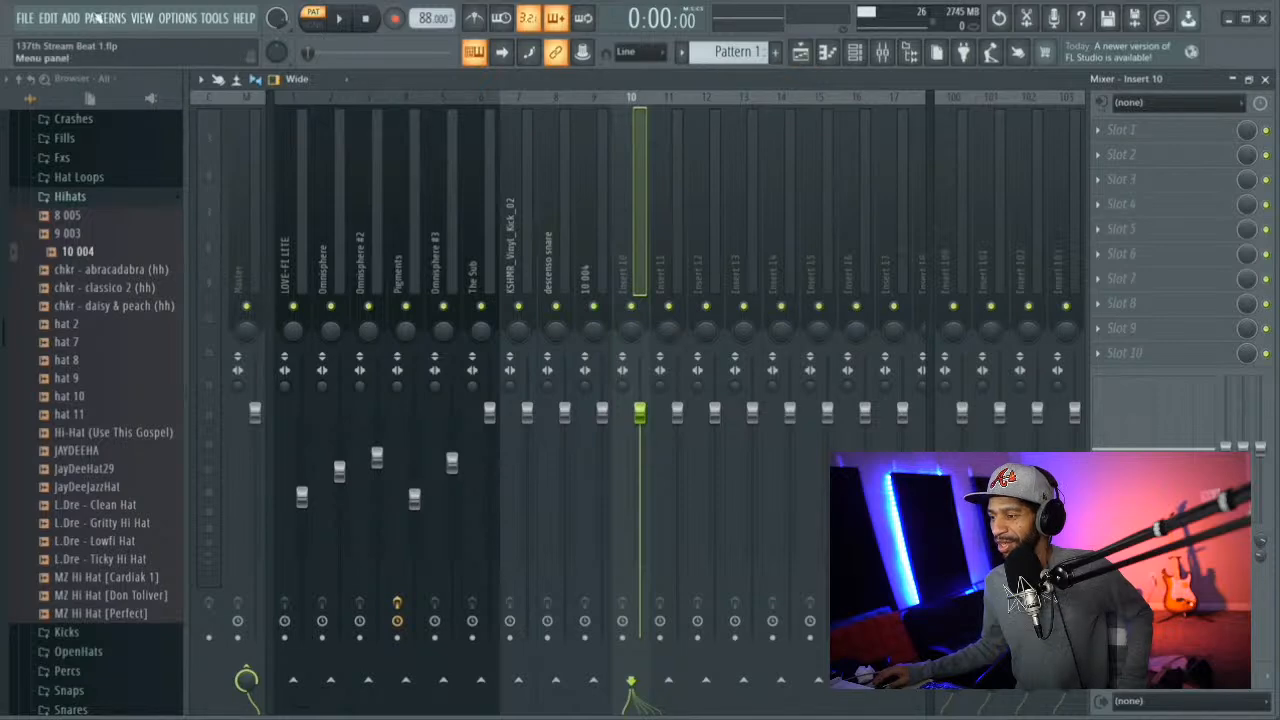
Open The Sub channel's piano roll and bring the Channel rack back in front of it
left_click(866, 58)
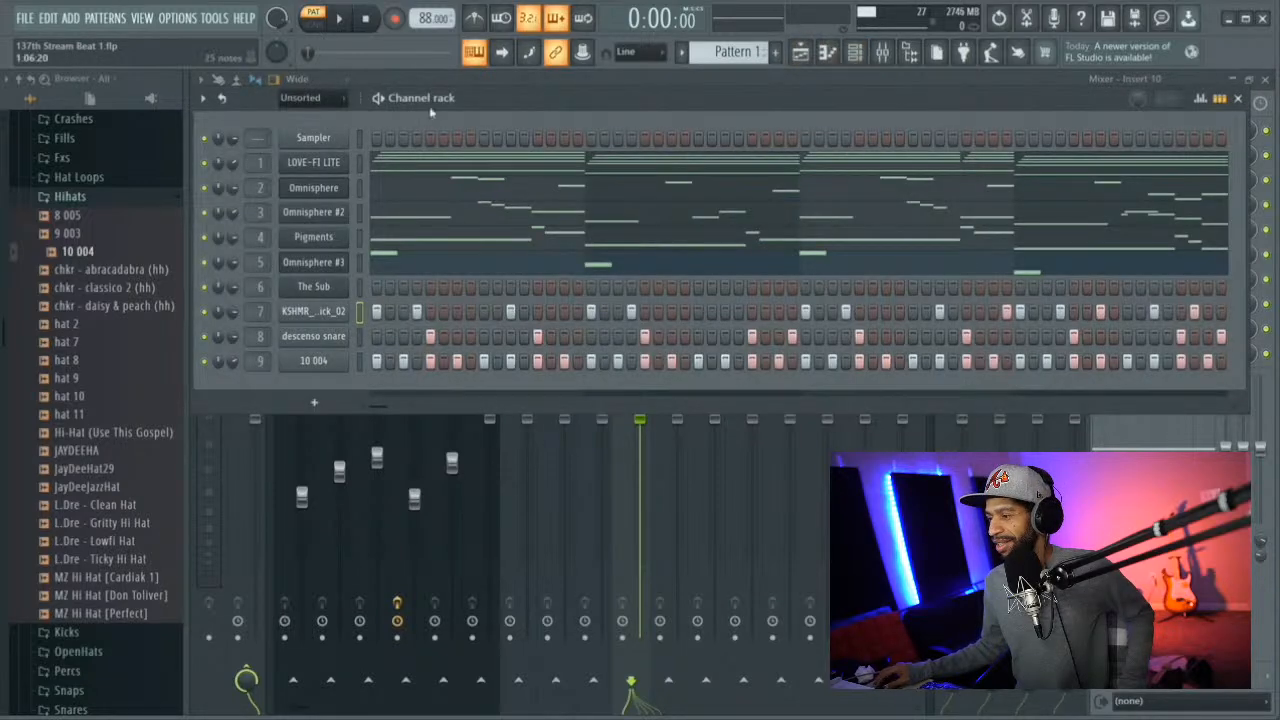
right_click(323, 287)
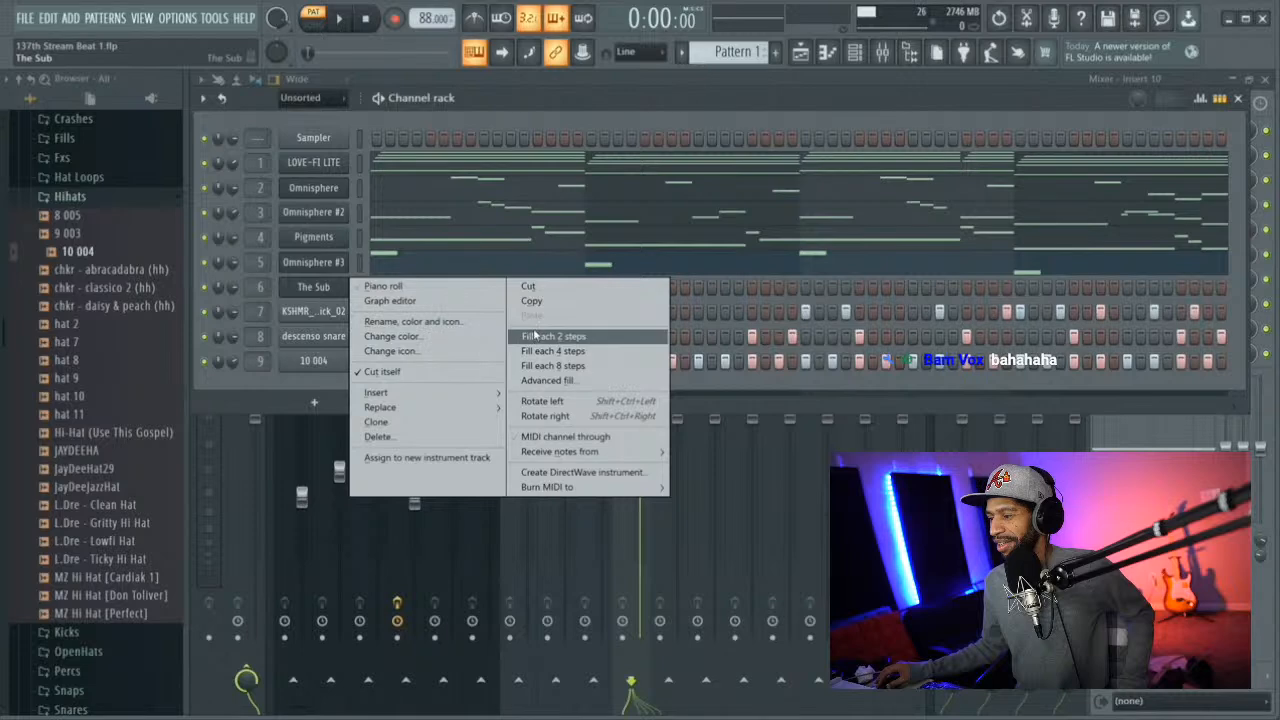
left_click(485, 286)
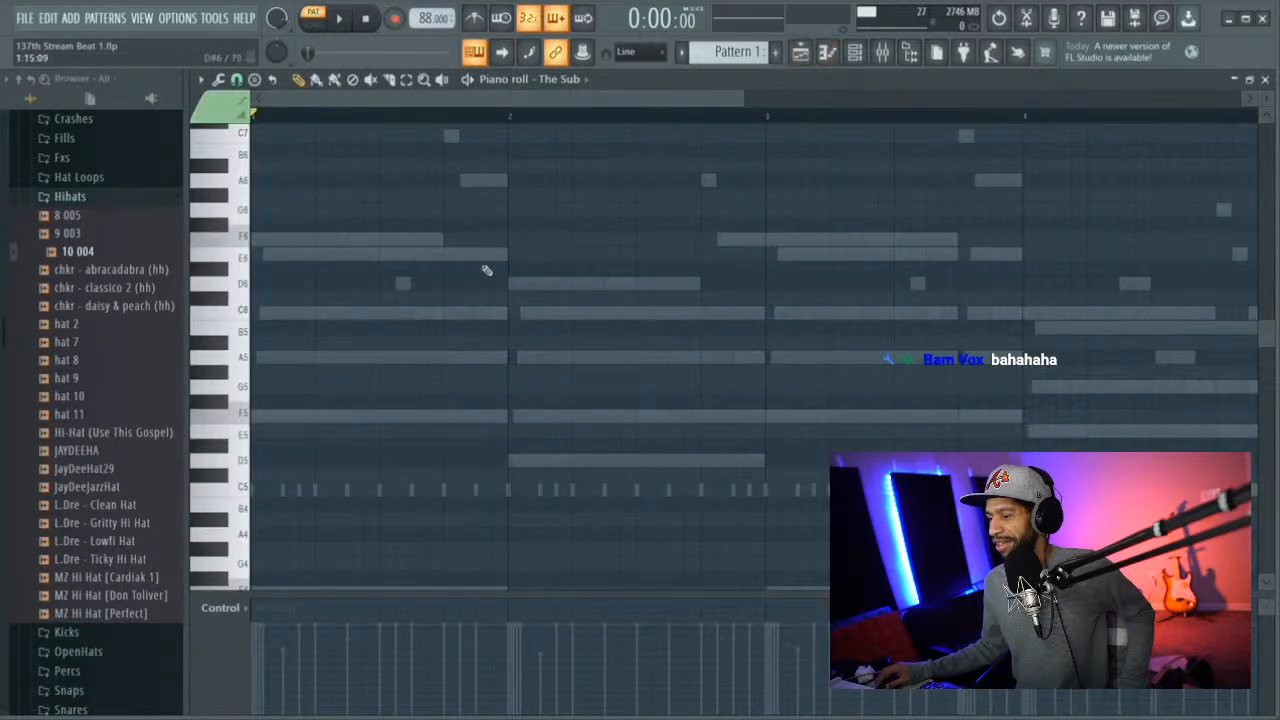
left_click(855, 52)
Copy the vinyl kick's step pattern onto The Sub channel and close the Channel rack to show the sub's piano roll
right_click(325, 312)
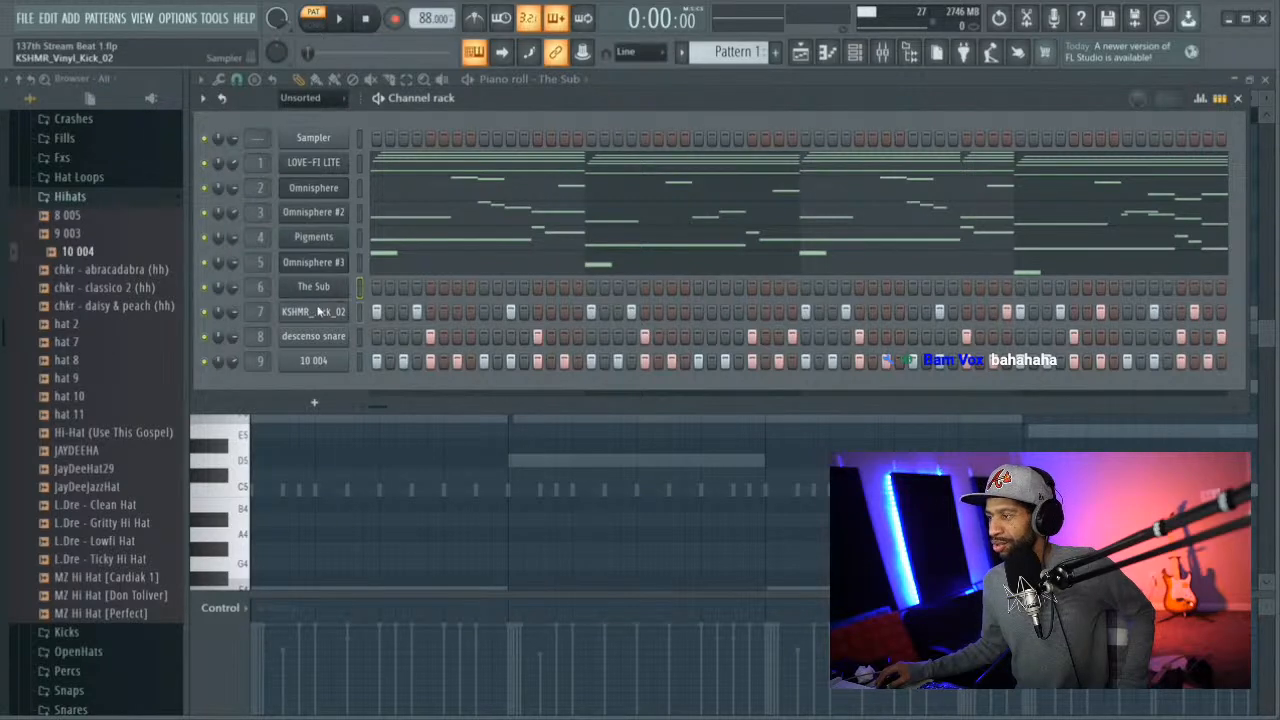
left_click(531, 326)
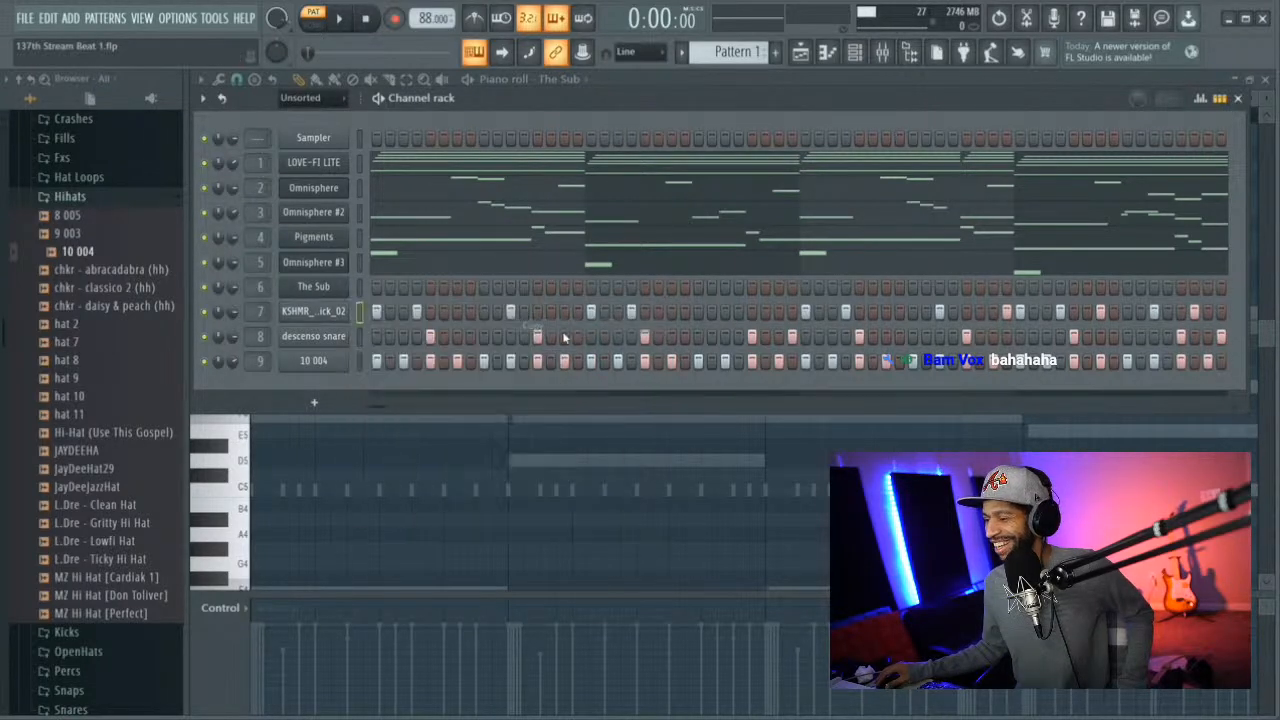
right_click(316, 292)
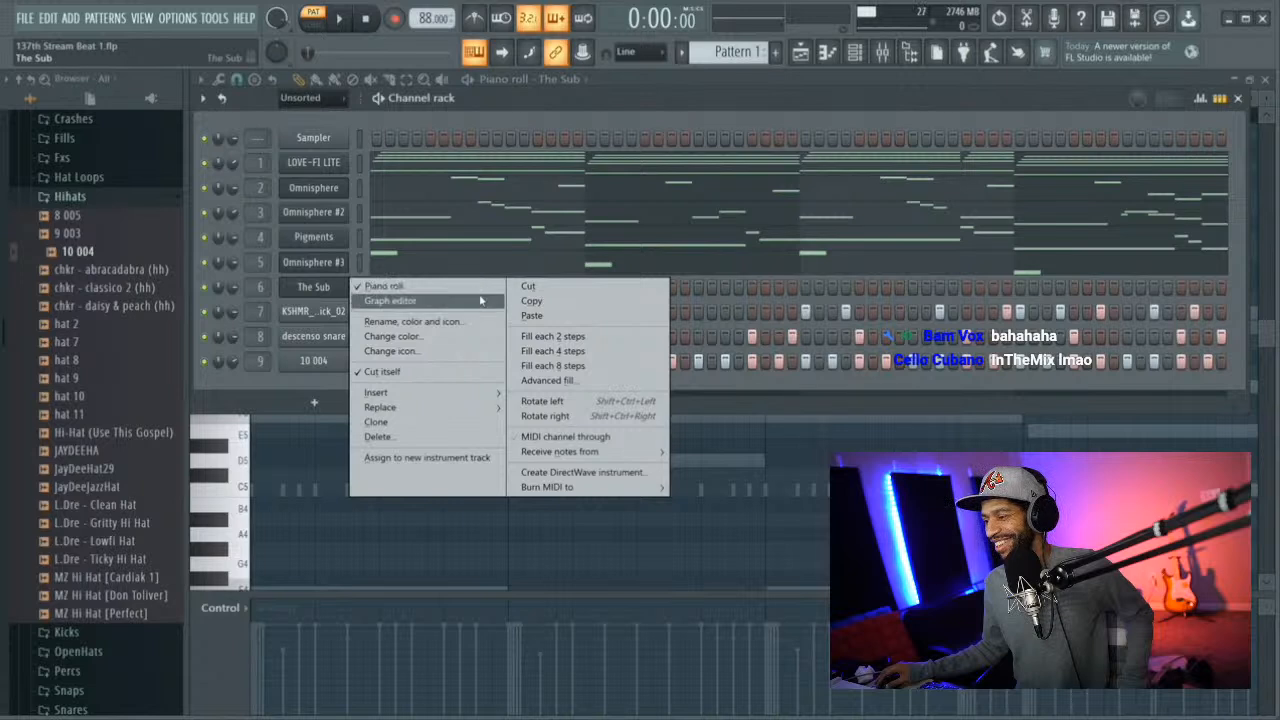
left_click(534, 315)
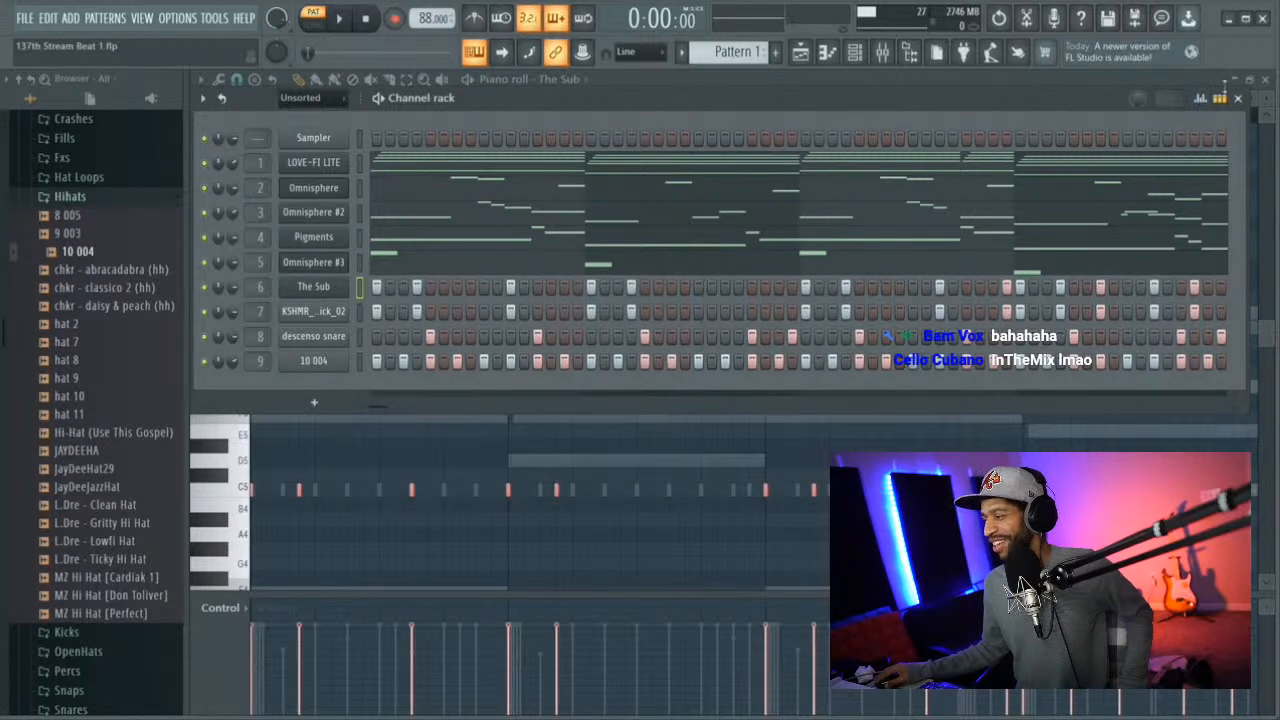
left_click(1238, 98)
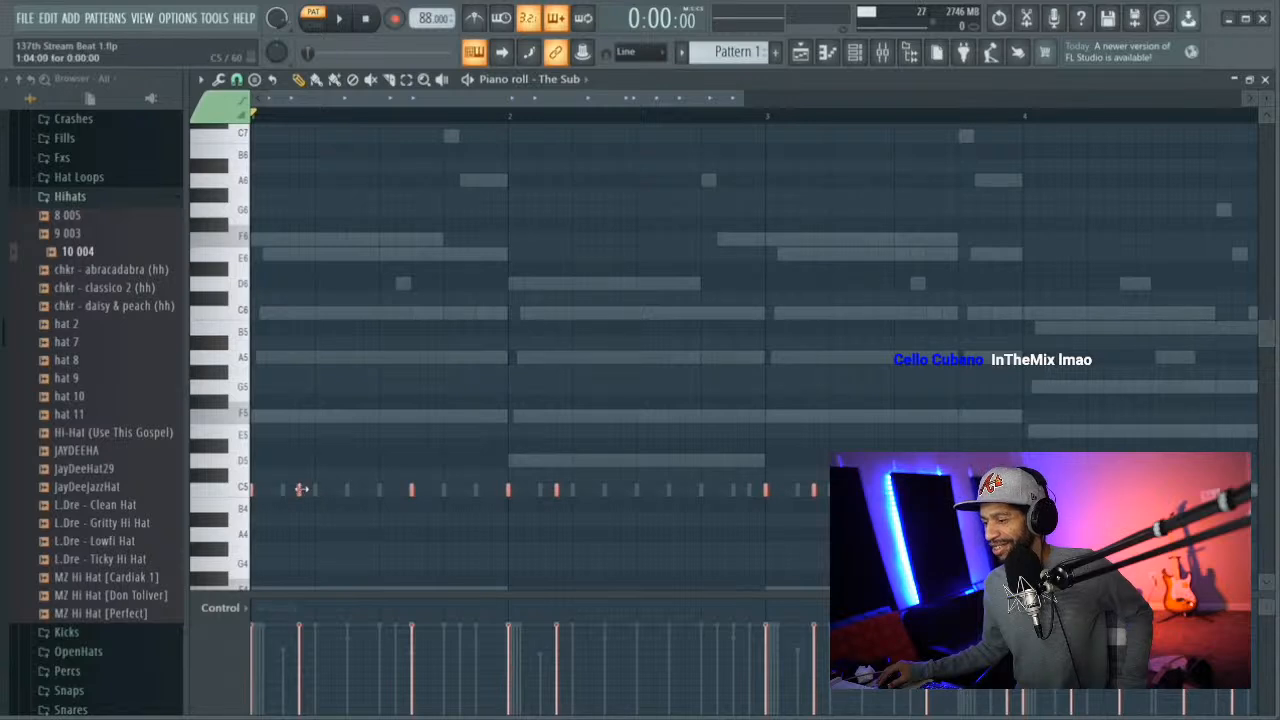
Lengthen all of The Sub's short notes and raise the first bar's three notes to F5
left_click_drag(301, 490, 348, 491)
left_click(350, 456, "ctrl")
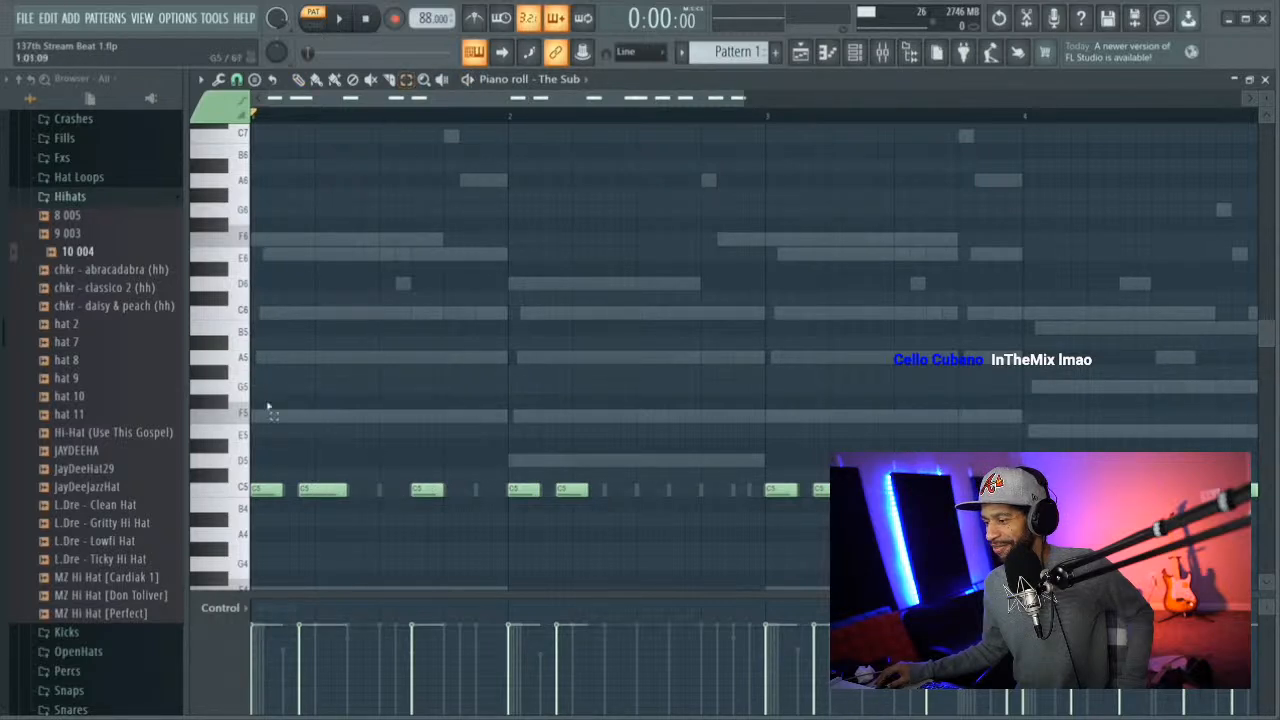
left_click_drag(272, 425, 443, 570)
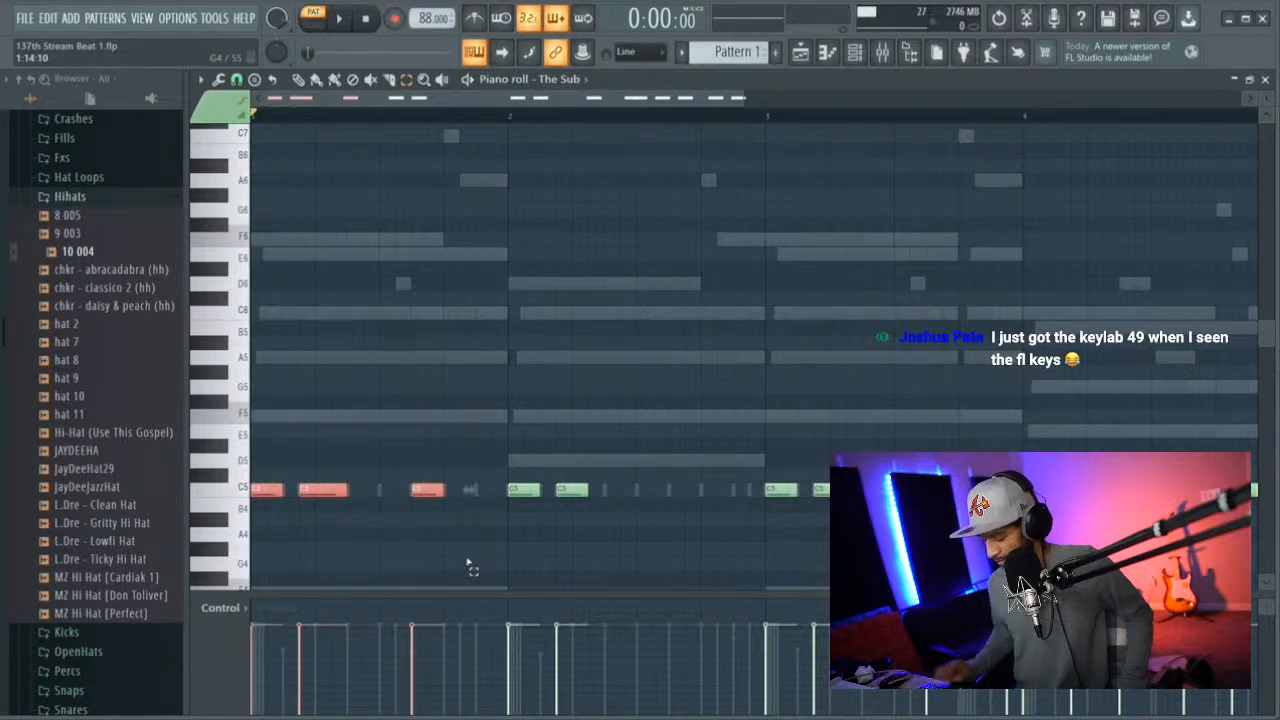
key("Up")
key("Up")
key("Up")
key("Up")
key("Up")
key("Up")
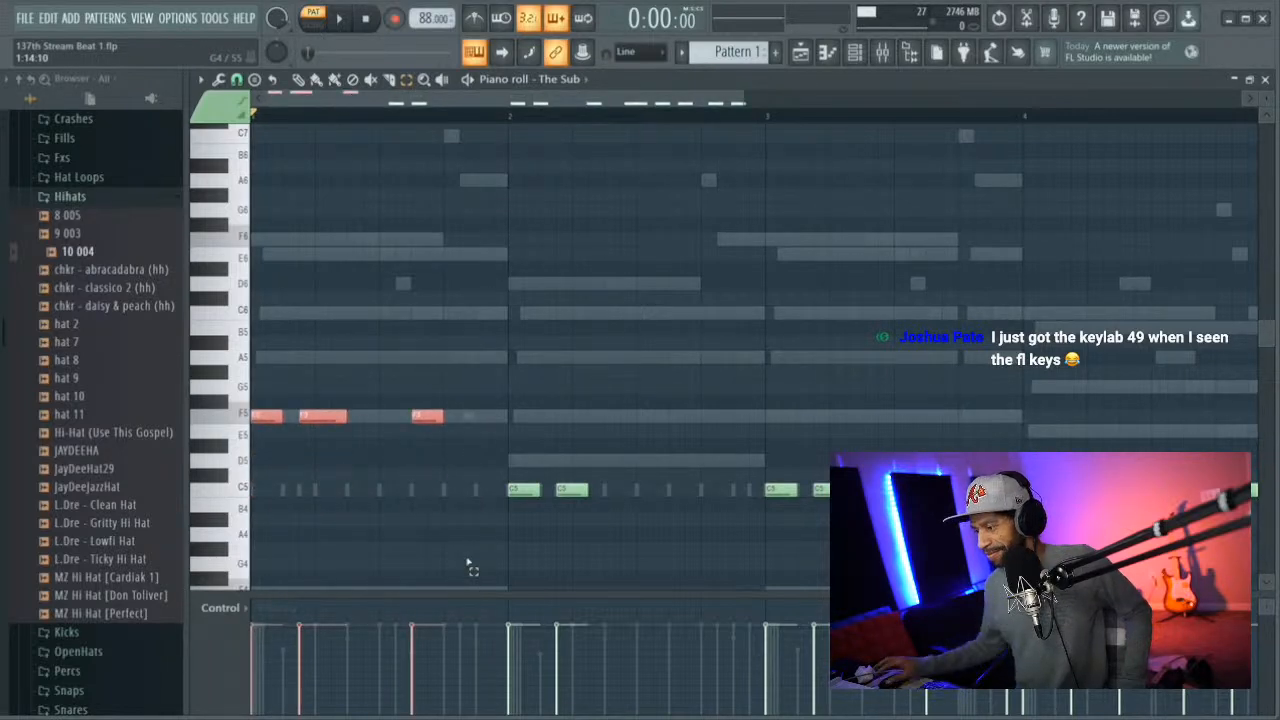
Raise The Sub's two notes in bar 2 to D5 to match the ghosted melody root
left_click_drag(529, 460, 615, 544)
key("Up")
key("Up")
key("Up")
key("Down")
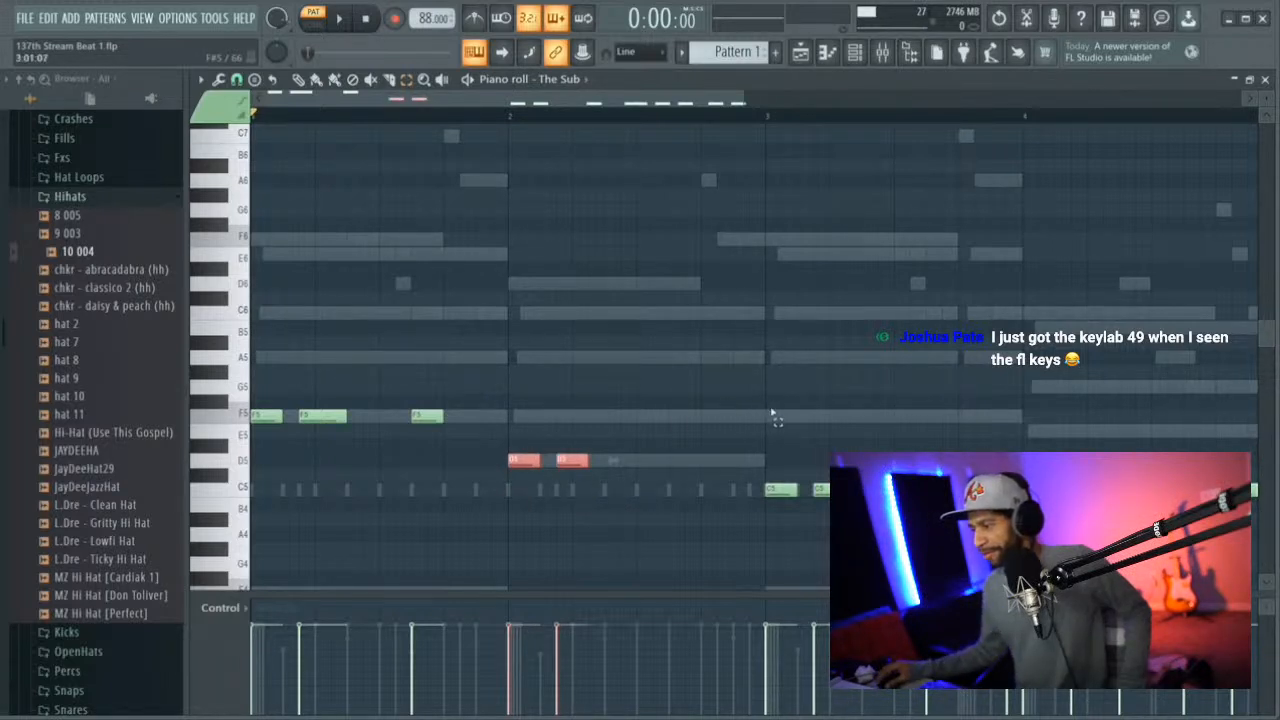
Raise The Sub's four notes starting in bar 3 to F5
left_click_drag(781, 441, 1011, 497)
key("shift+Up")
key("shift+Up")
key("shift+Up")
key("shift+Up")
key("shift+Up")
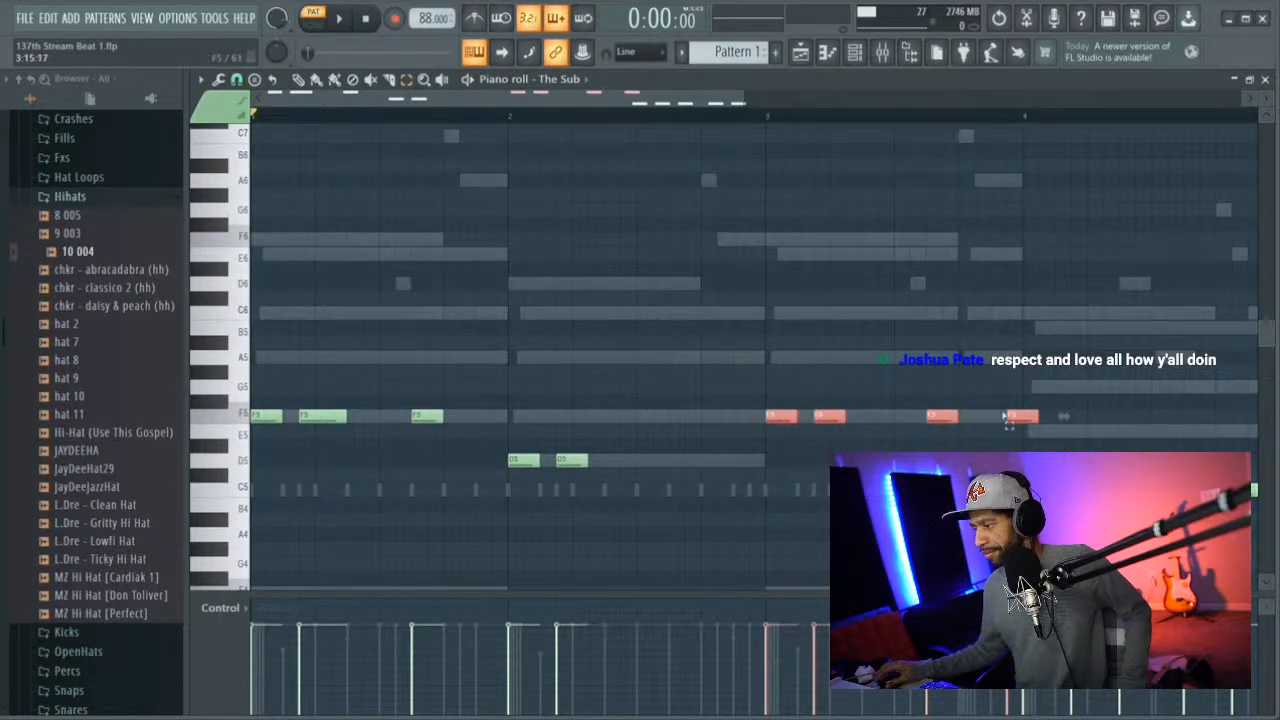
Transpose all of The Sub's notes down two octaves, playing the pattern to hear the bass
scroll(724, 400, "down", 3)
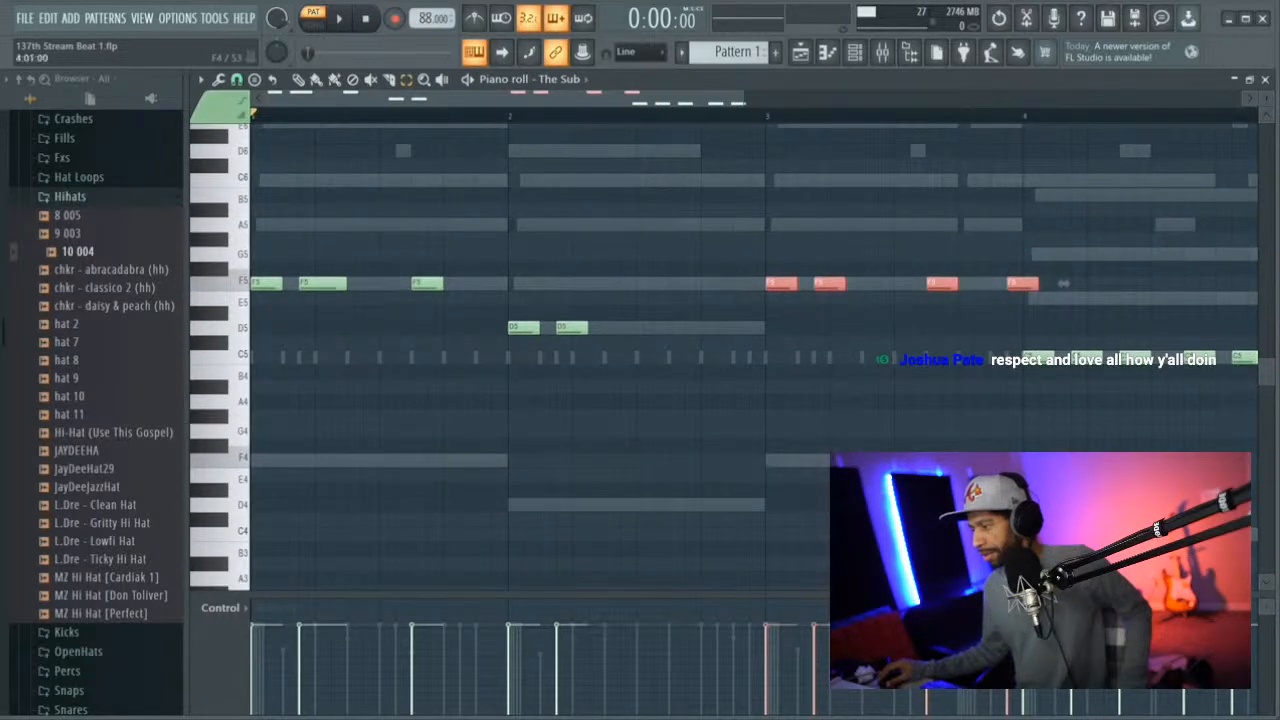
key("ctrl+a")
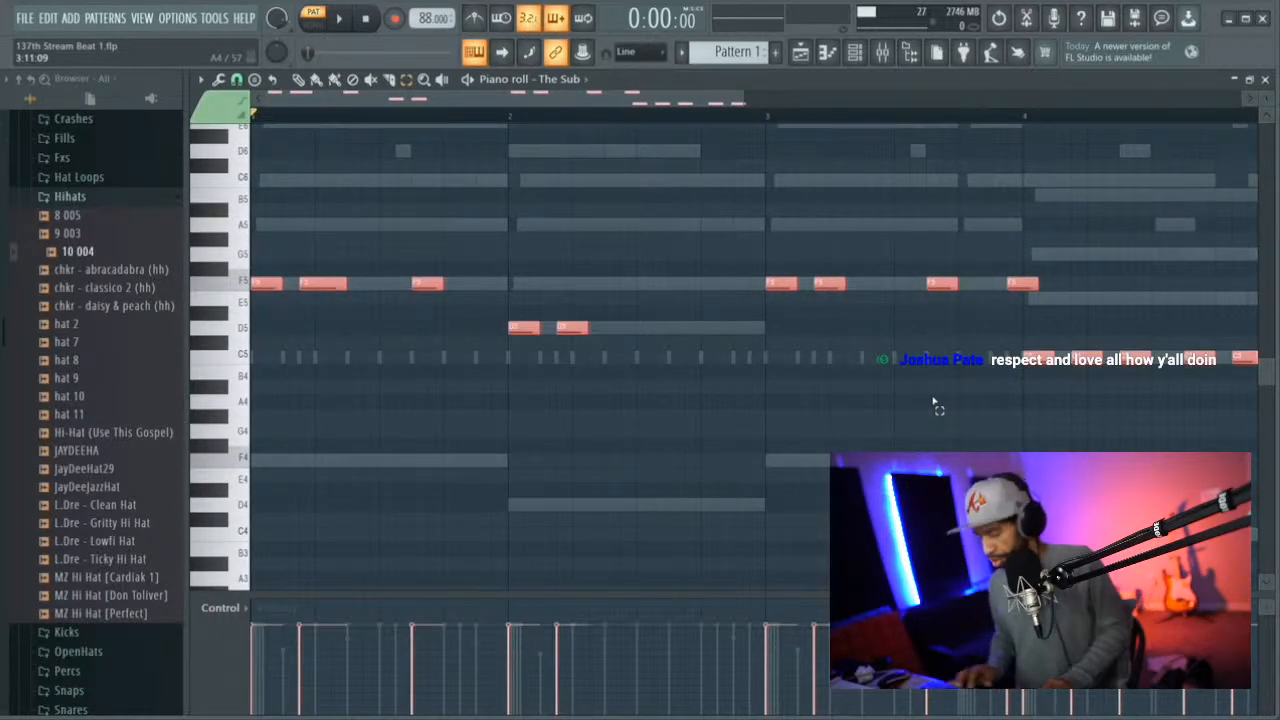
key("ctrl+Down")
key("space")
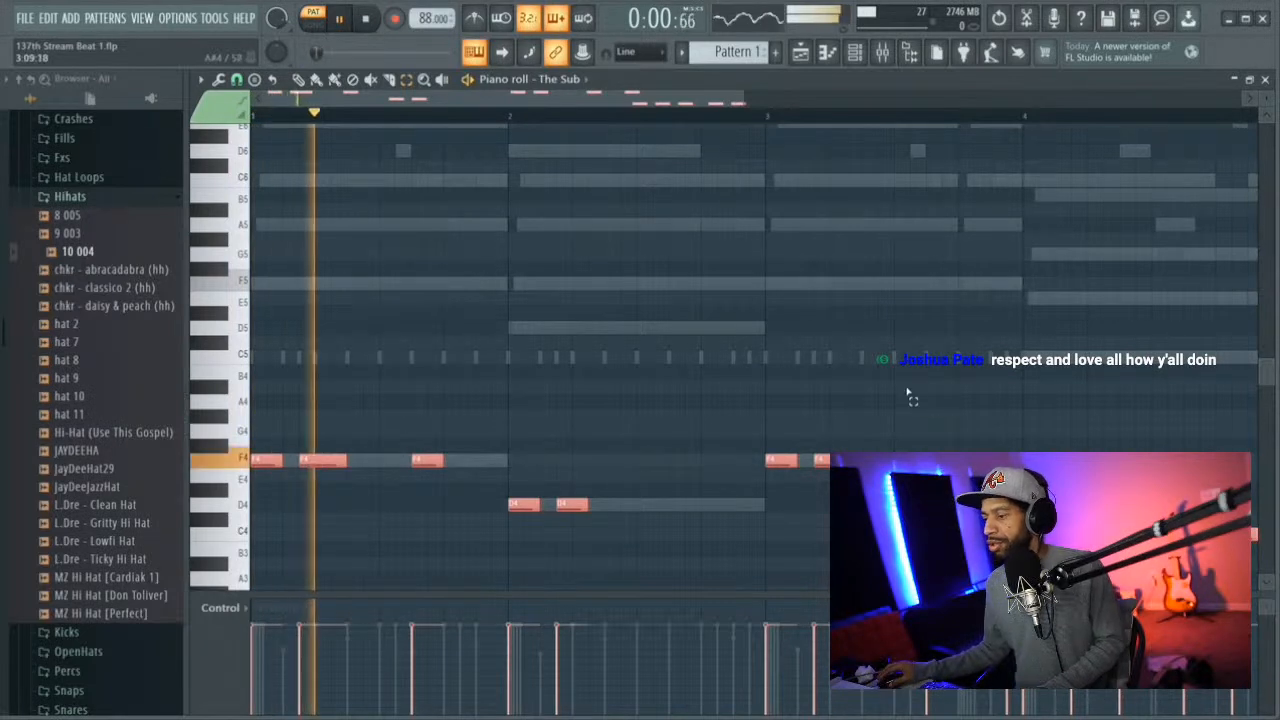
key("ctrl+Down")
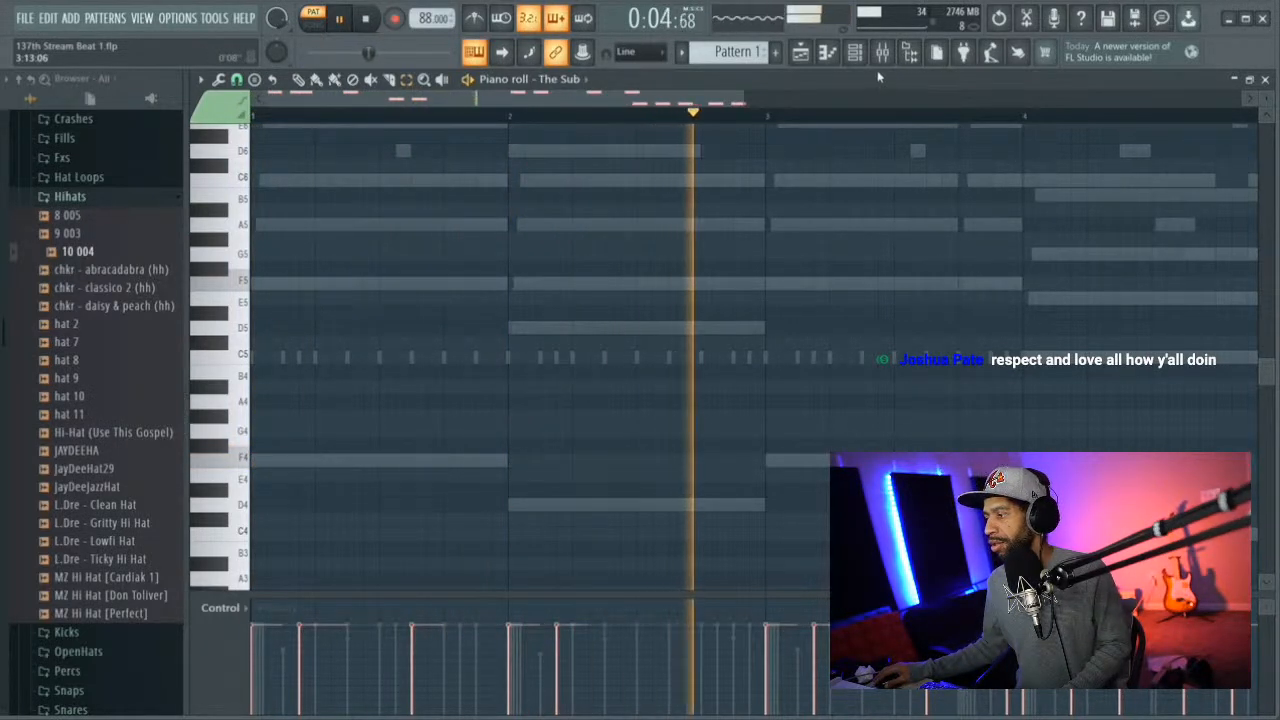
Audition presets in The Sub while the pattern plays, settle on Beach Towel and stop playback
left_click(855, 52)
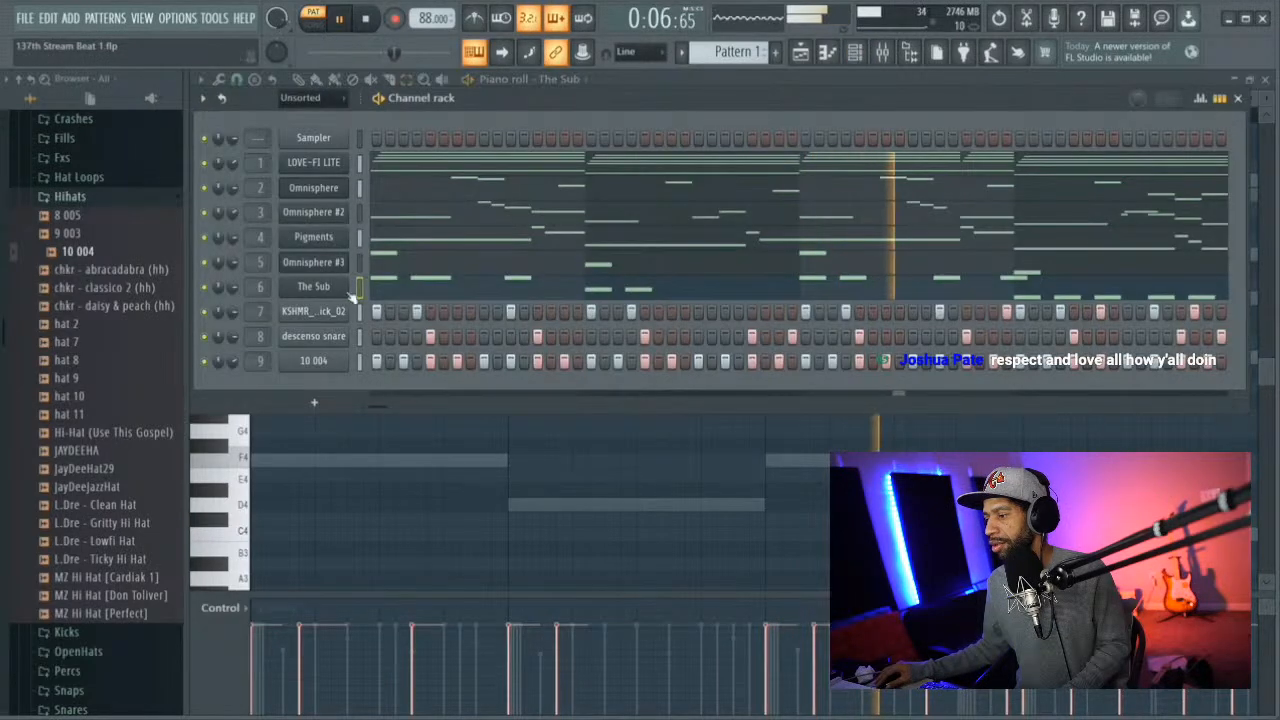
left_click(317, 289)
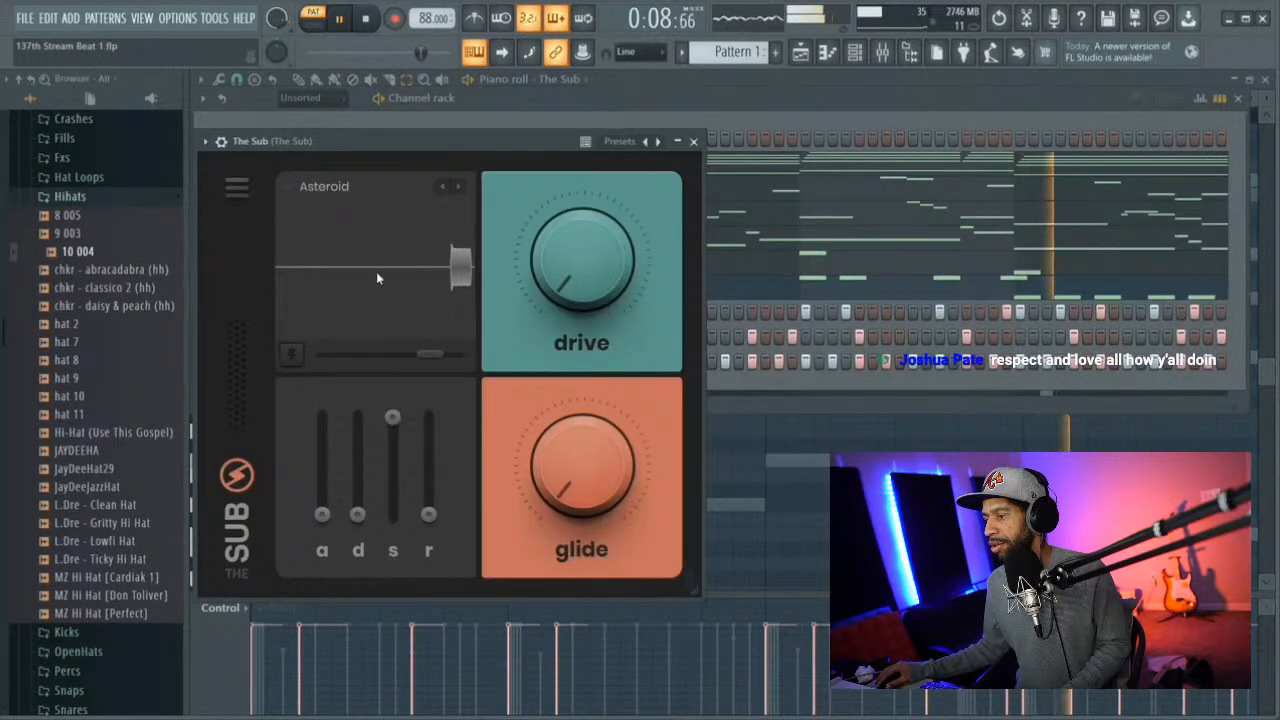
left_click(338, 190)
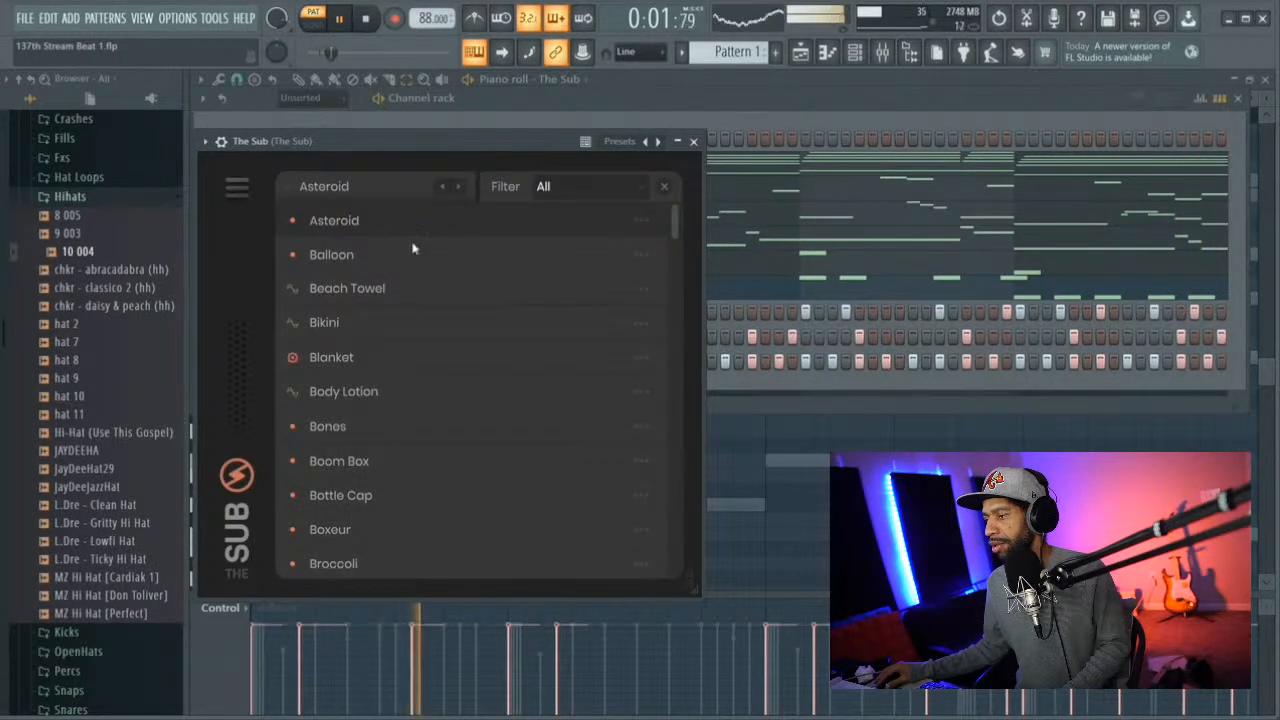
left_click(358, 252)
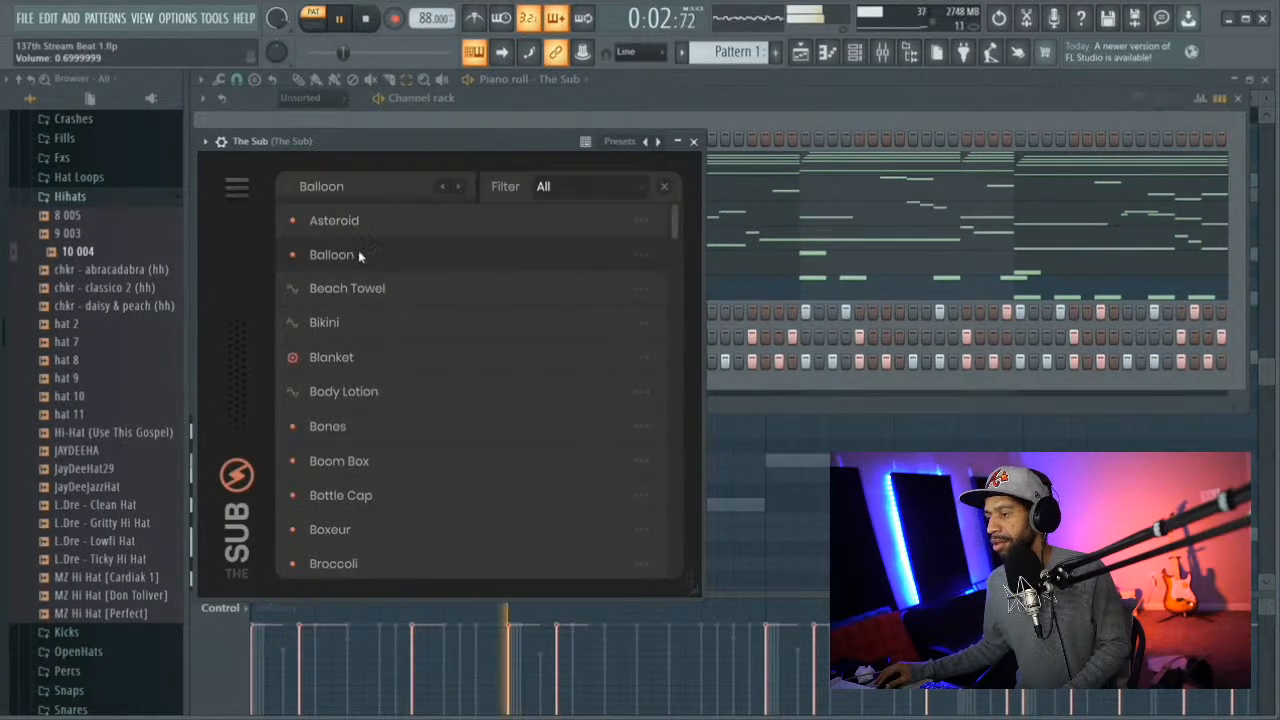
left_click(459, 187)
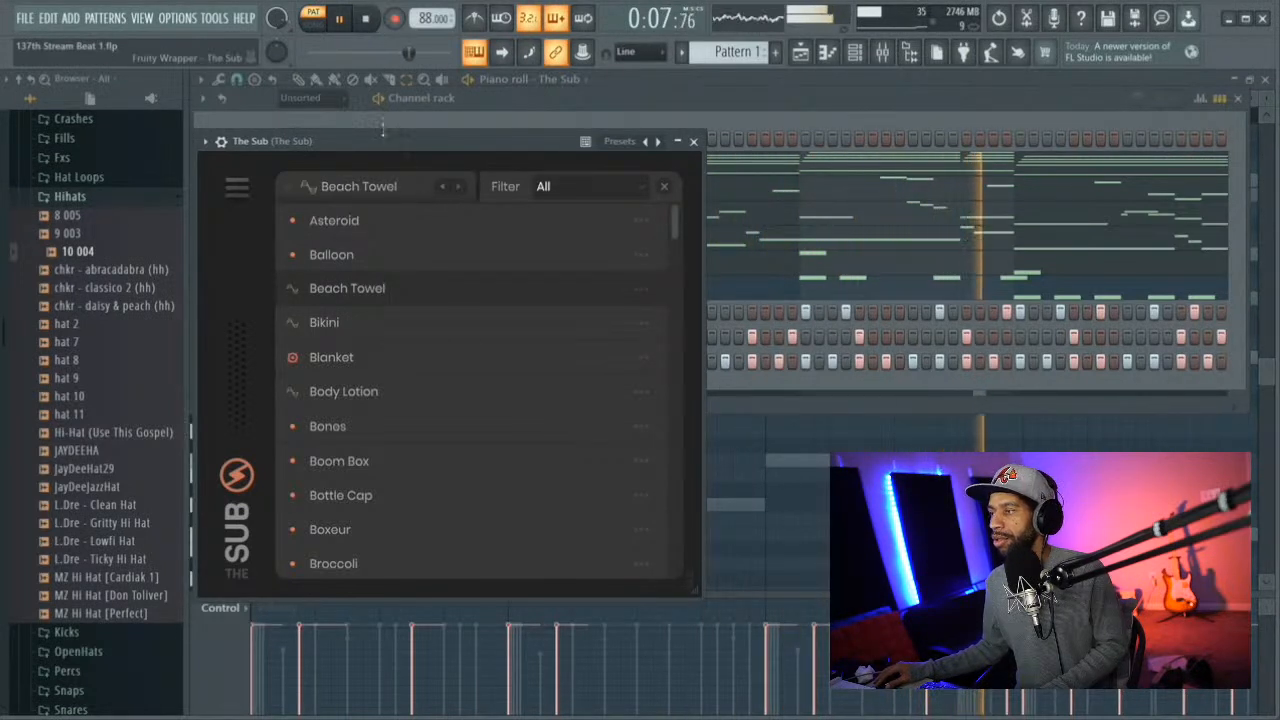
left_click(368, 24)
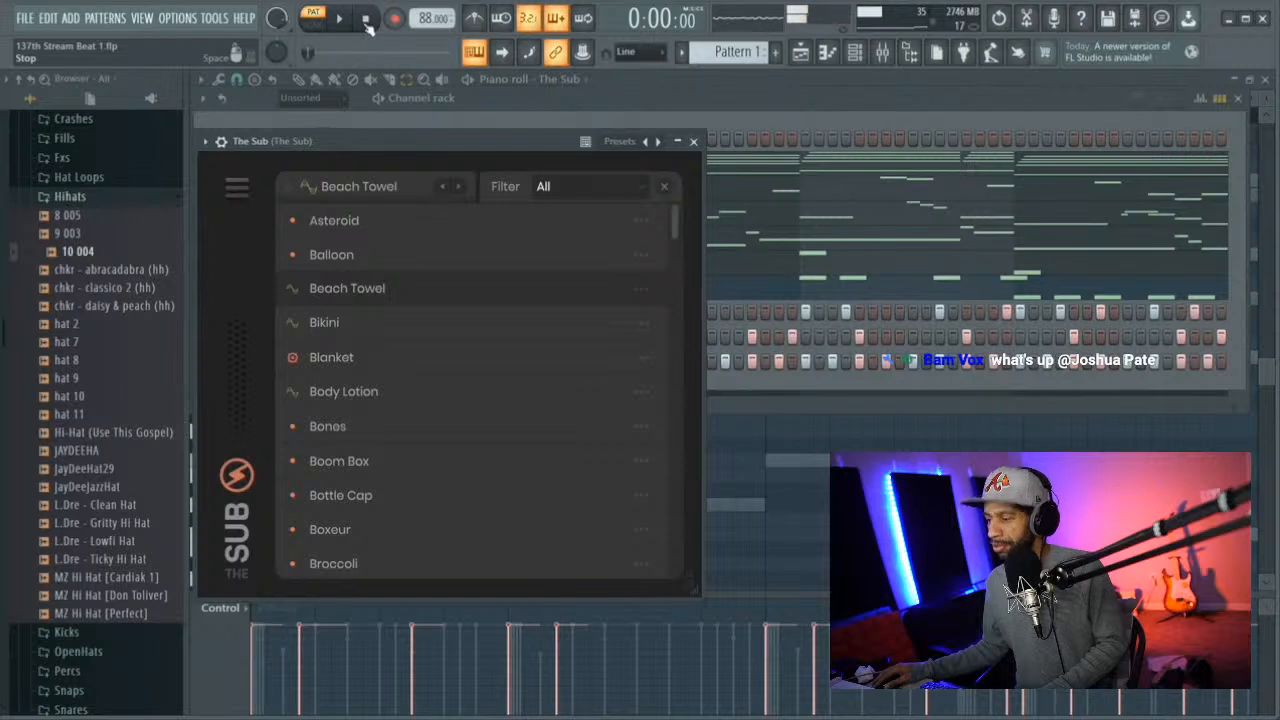
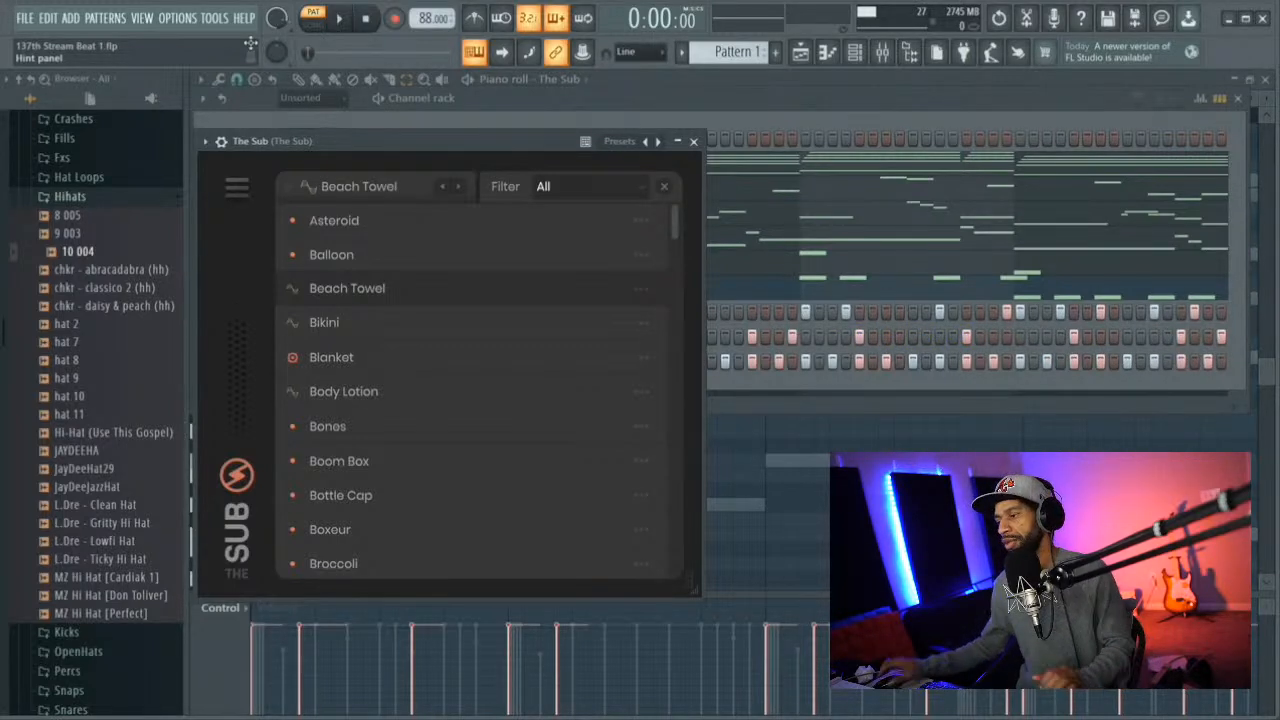
Close The Sub's window, play the pattern and replace the Channel rack view with the mixer
left_click(693, 142)
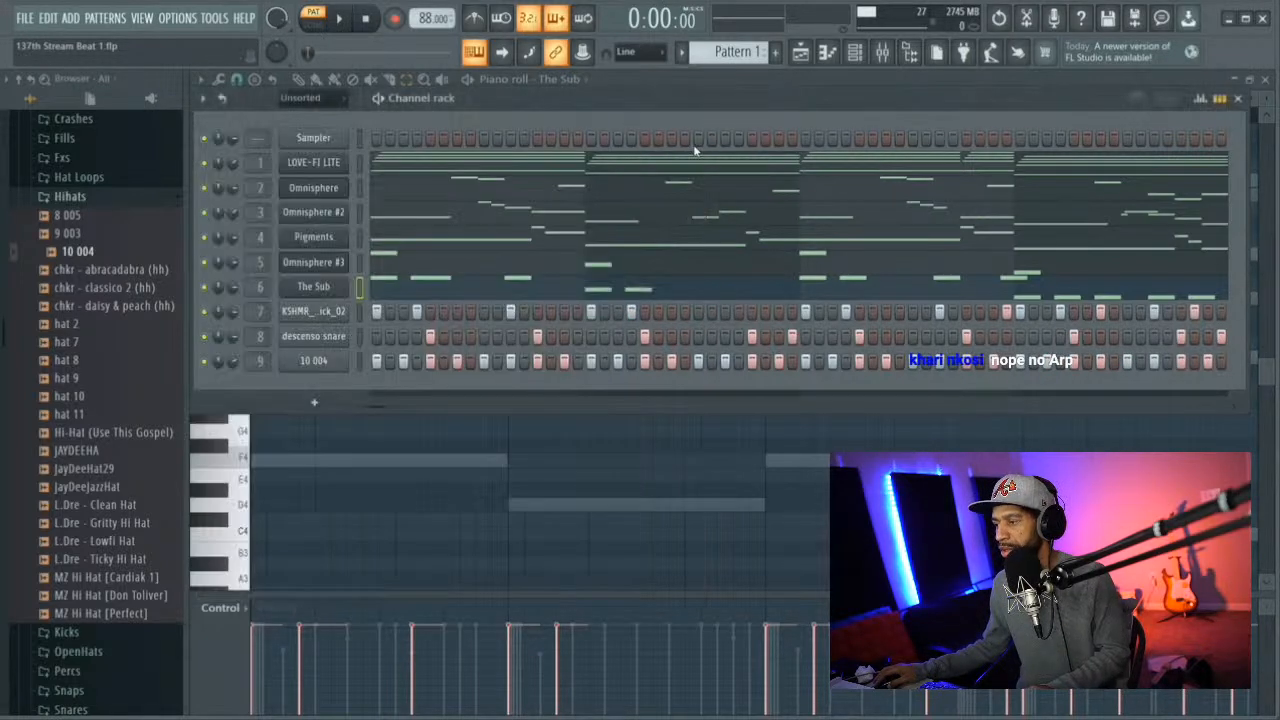
key("space")
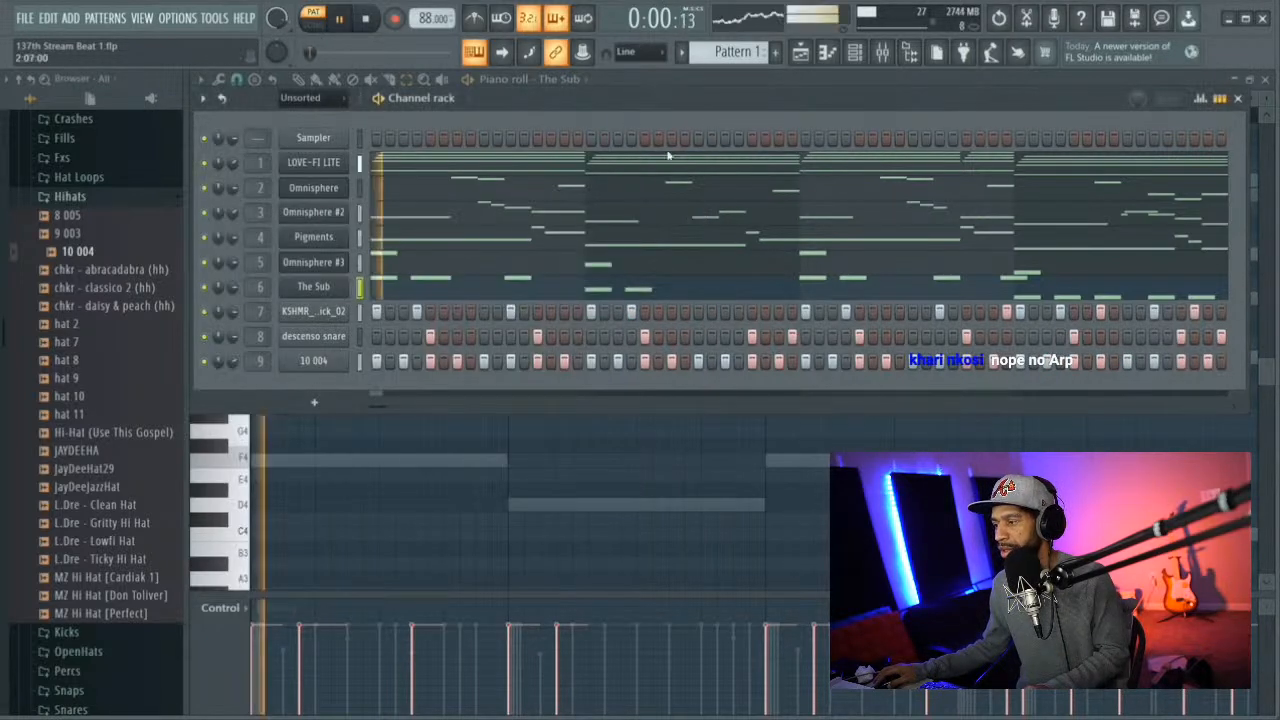
left_click(1240, 101)
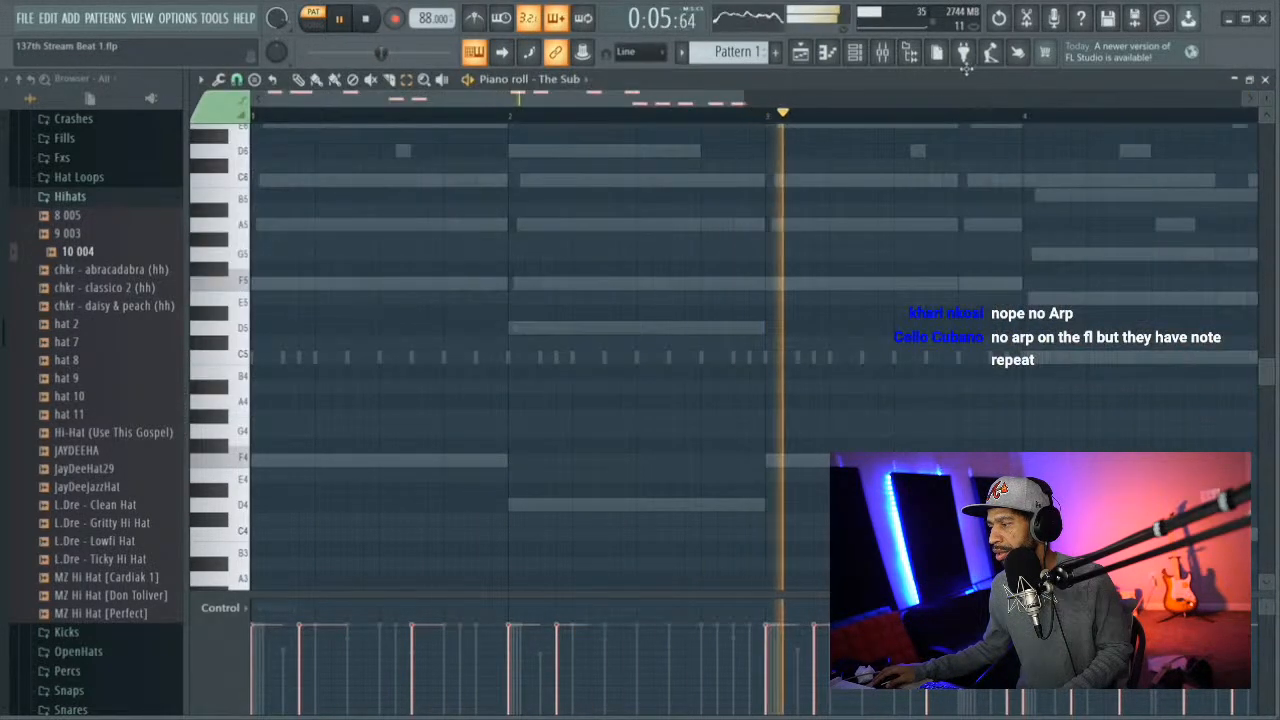
left_click(880, 51)
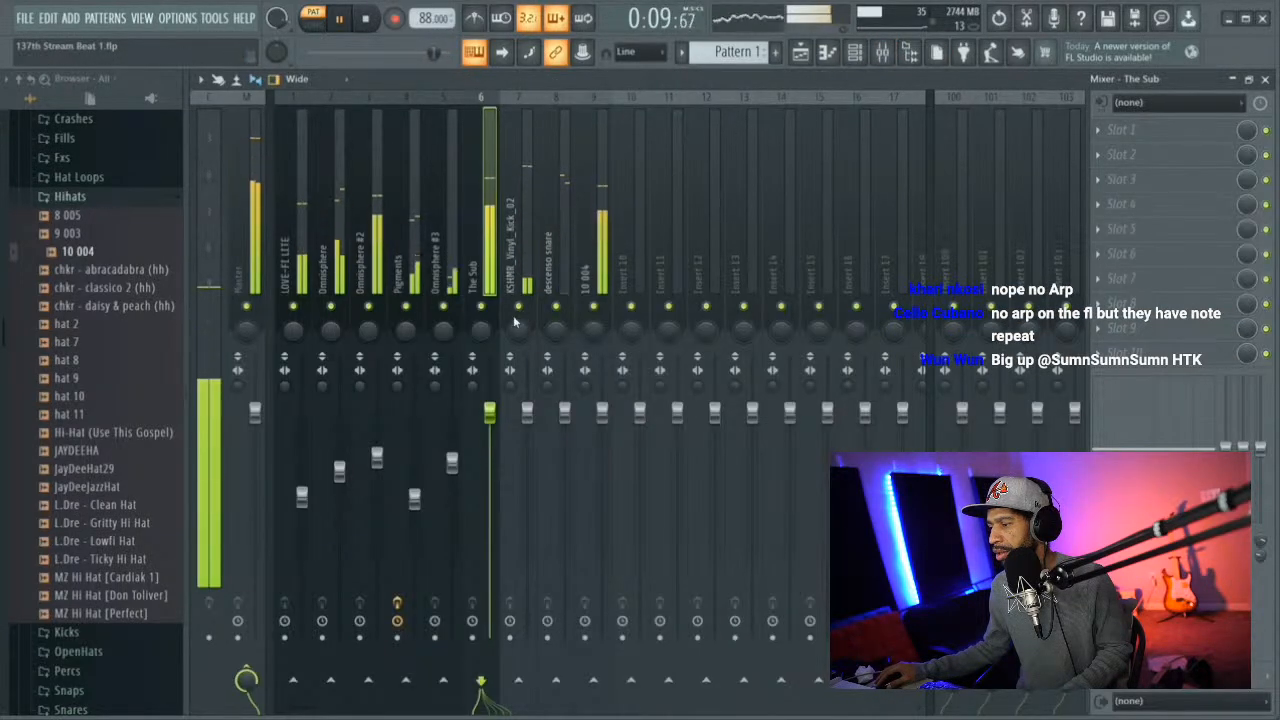
Load Fruity Soft Clipper into slot 1 of the Master track, stop playback and close the plugin window
left_click(258, 183)
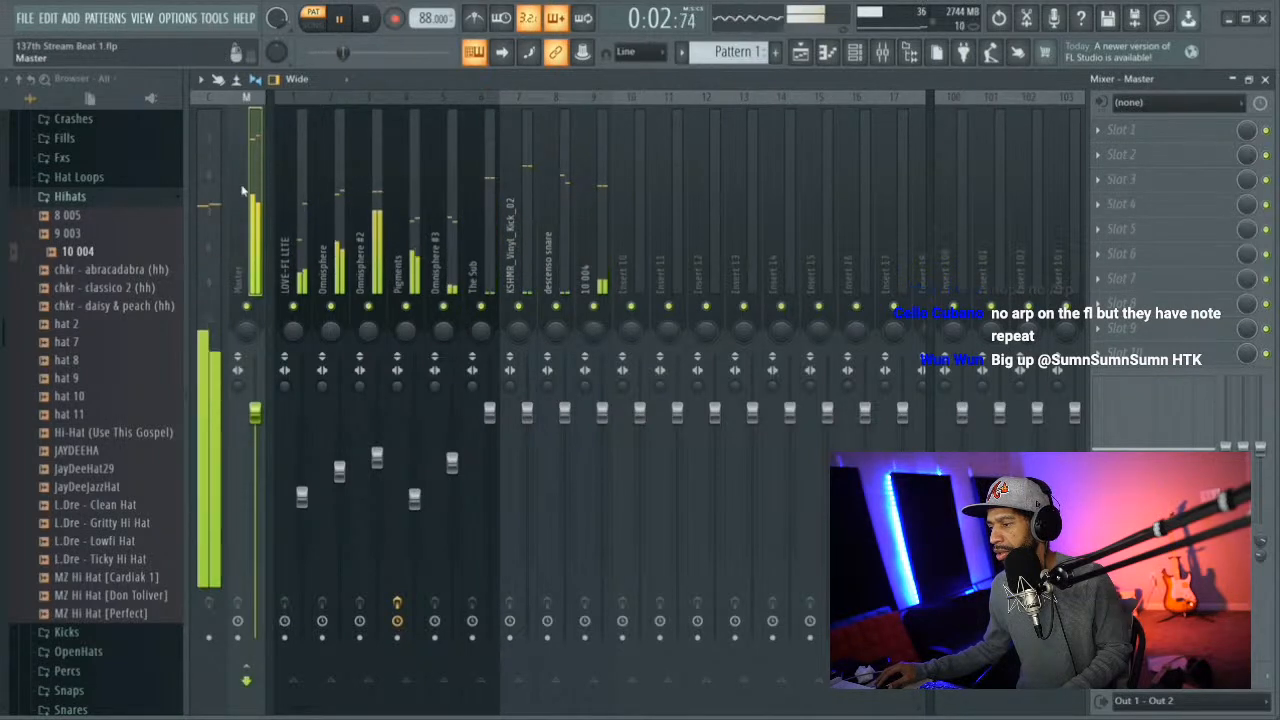
left_click(1103, 135)
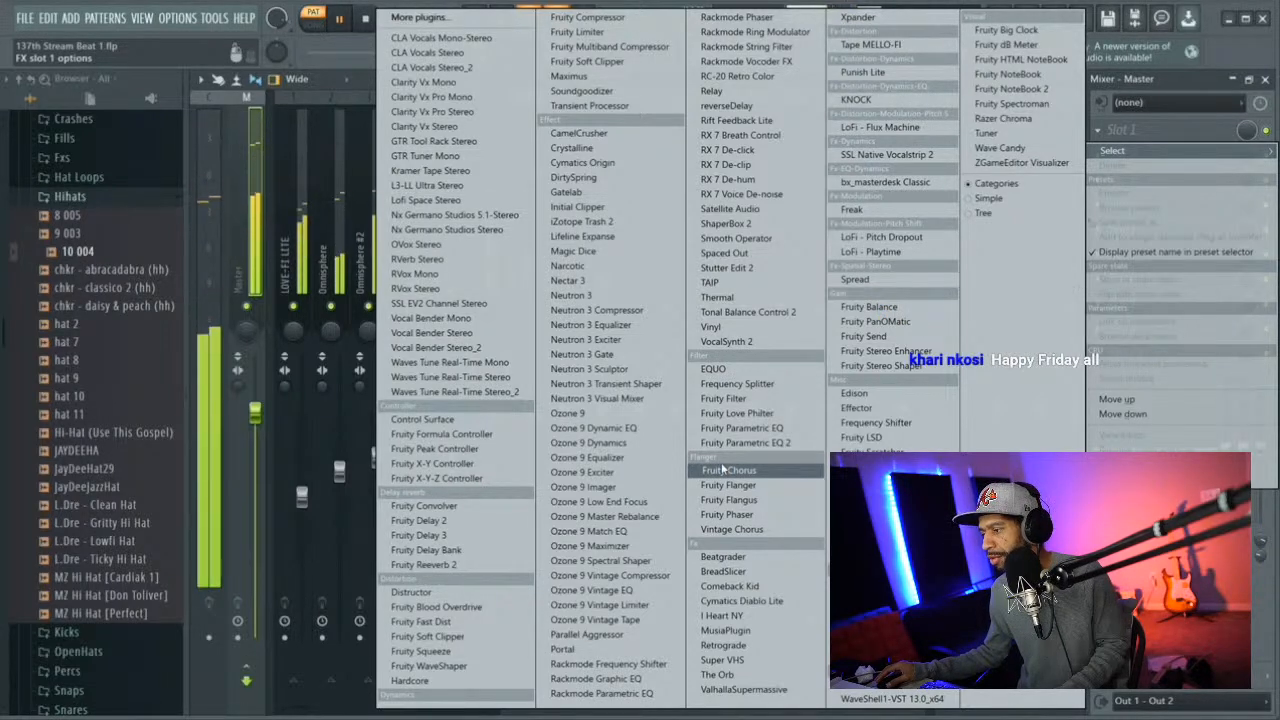
left_click(462, 636)
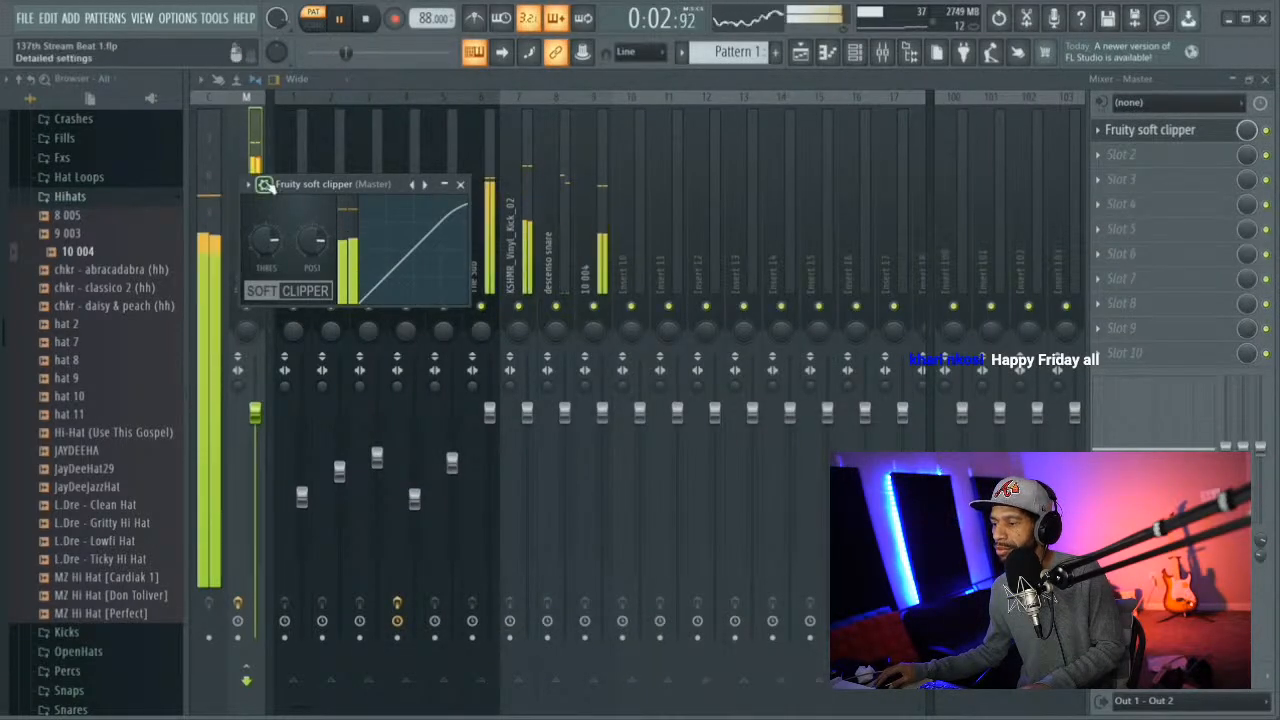
key("space")
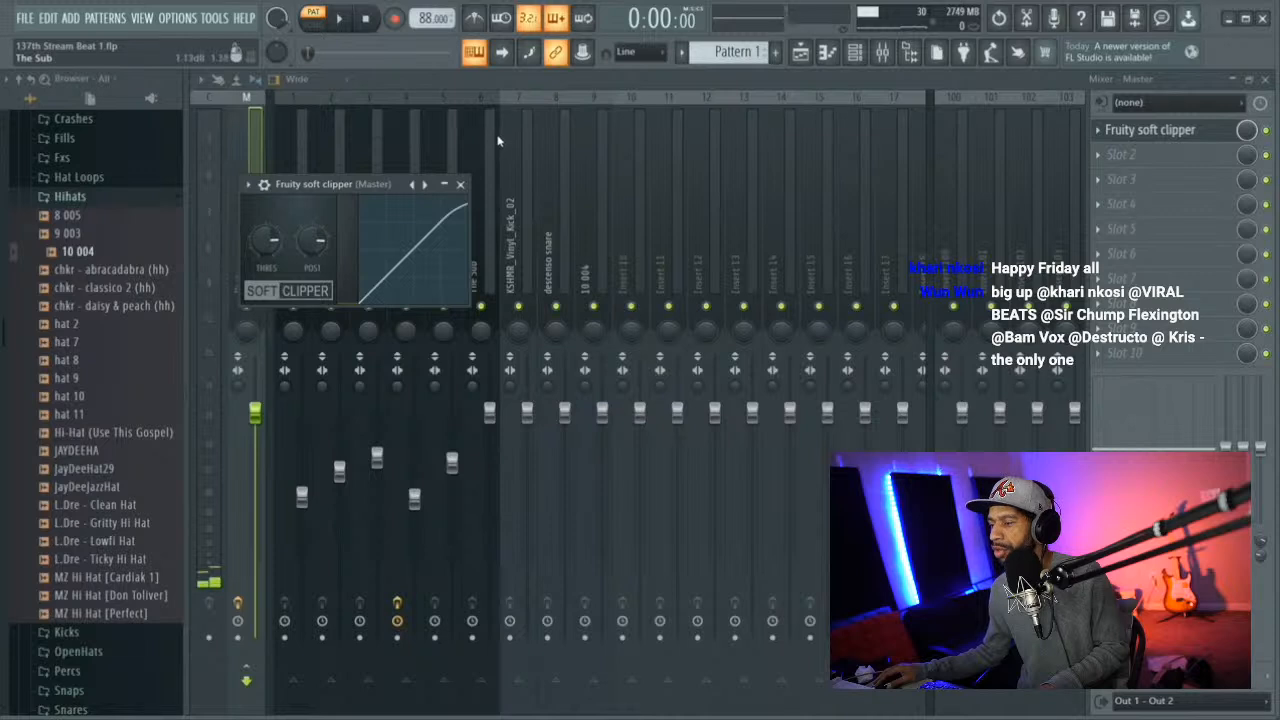
left_click(463, 188)
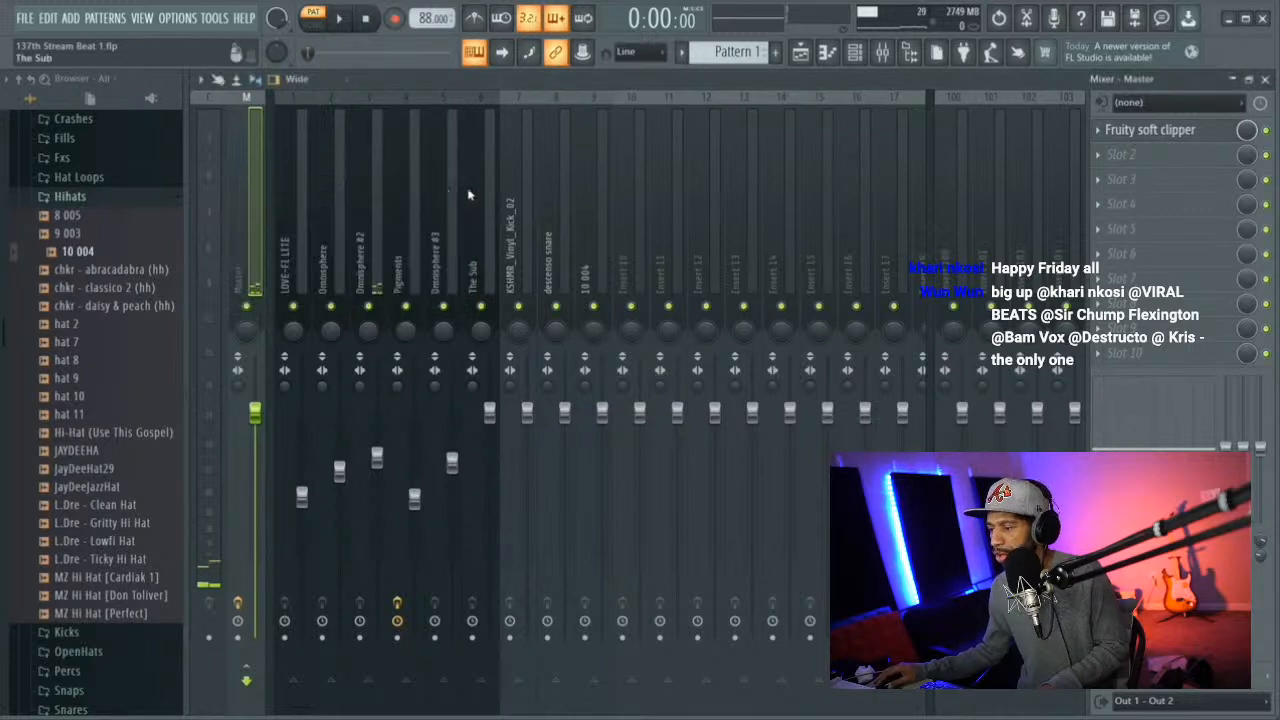
Send the vinyl kick, descenso snare and 10 004 hat tracks to insert 15 and play the pattern
left_click(521, 247)
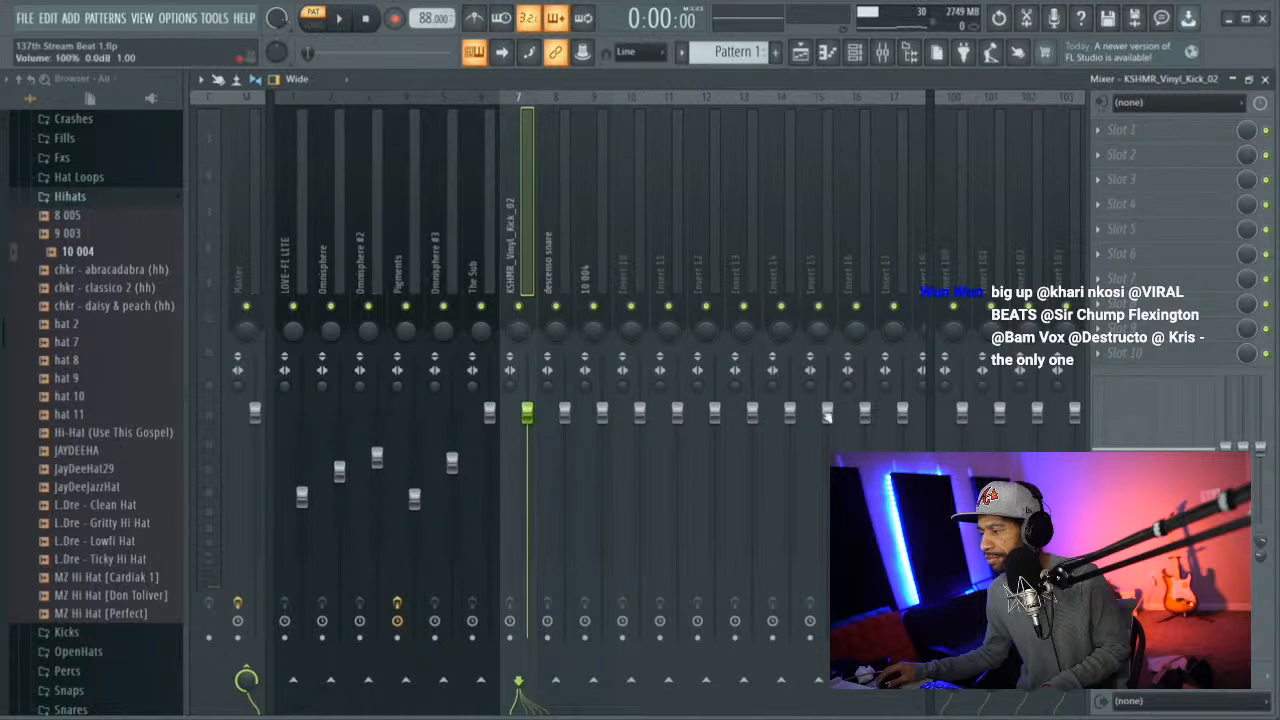
left_click(819, 678)
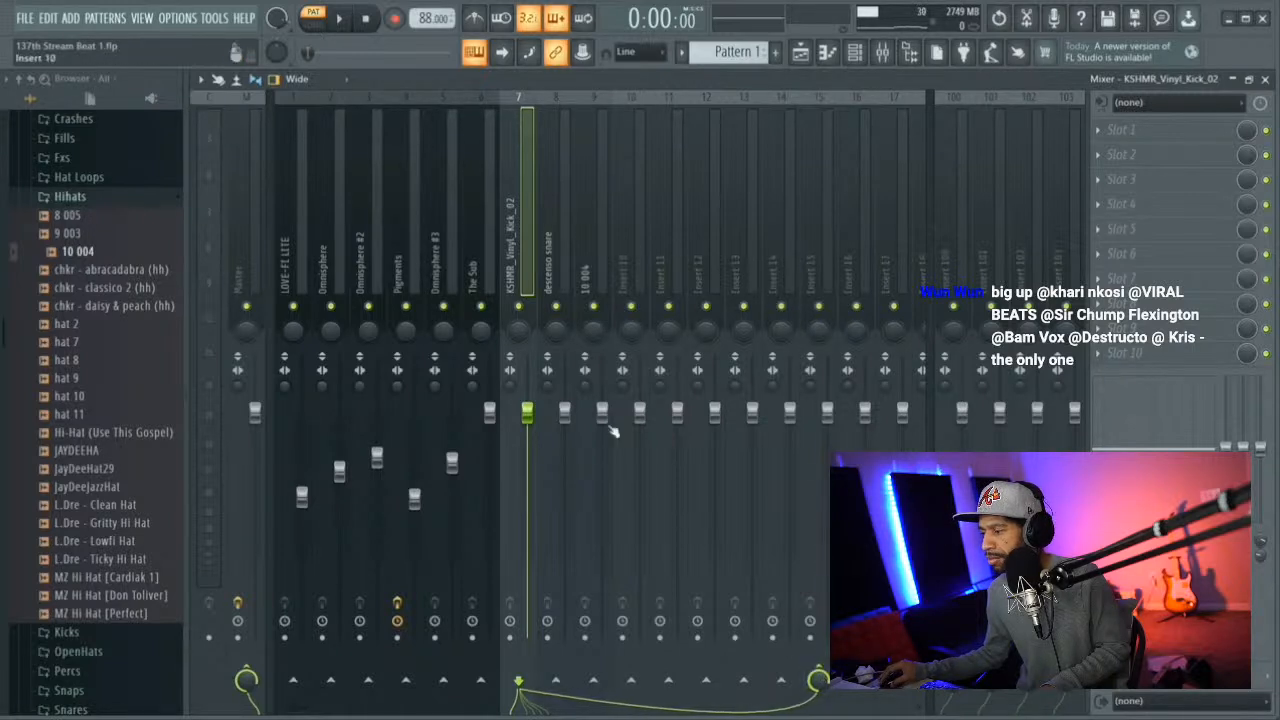
left_click(541, 241)
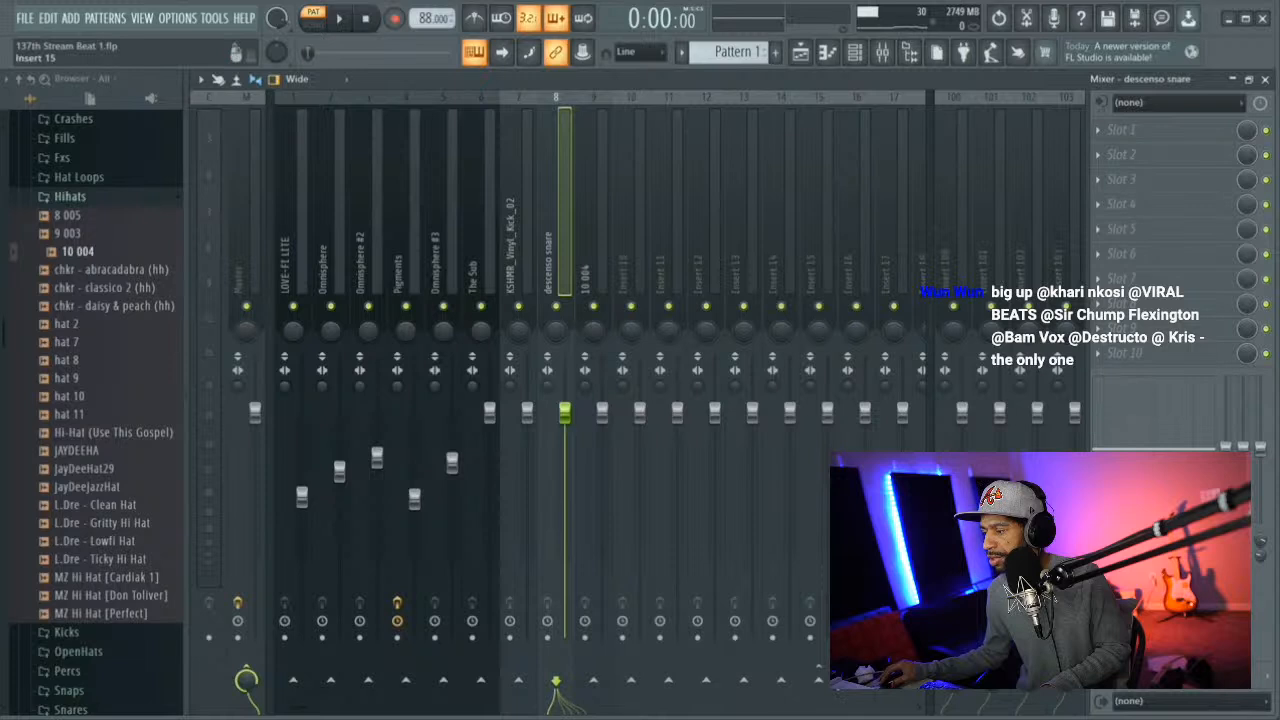
left_click(604, 277)
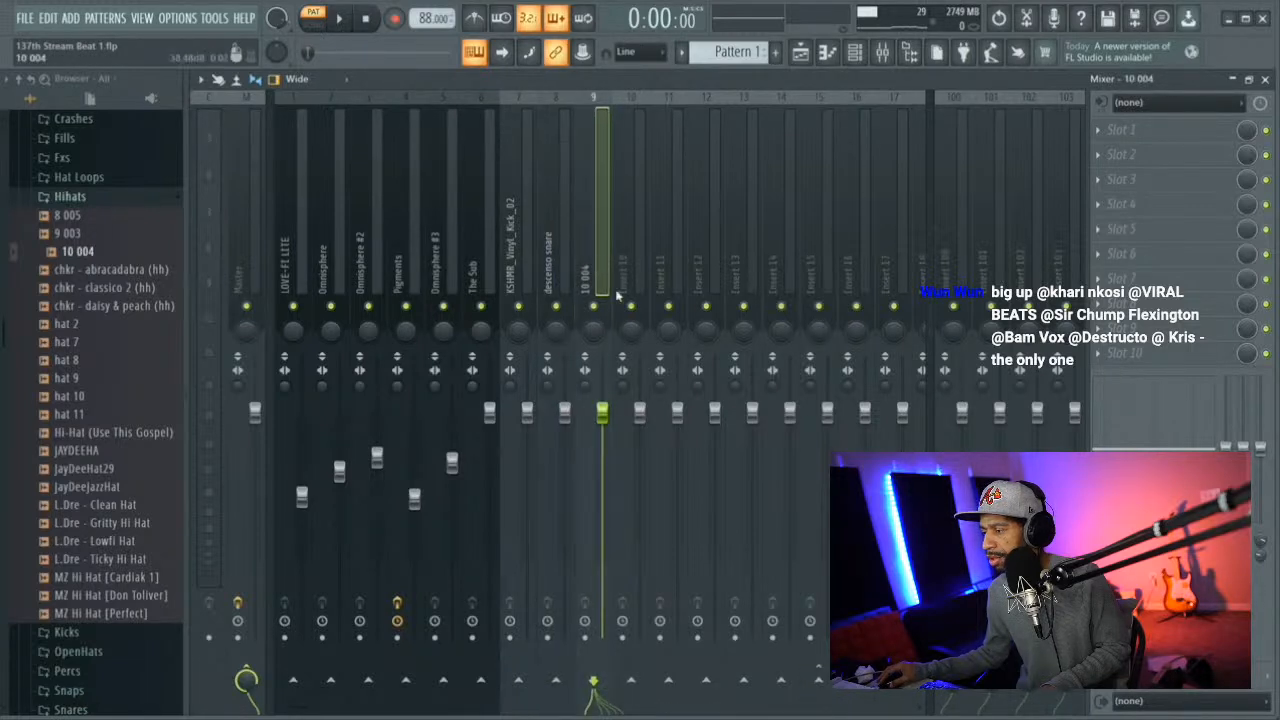
left_click(817, 679)
key("space")
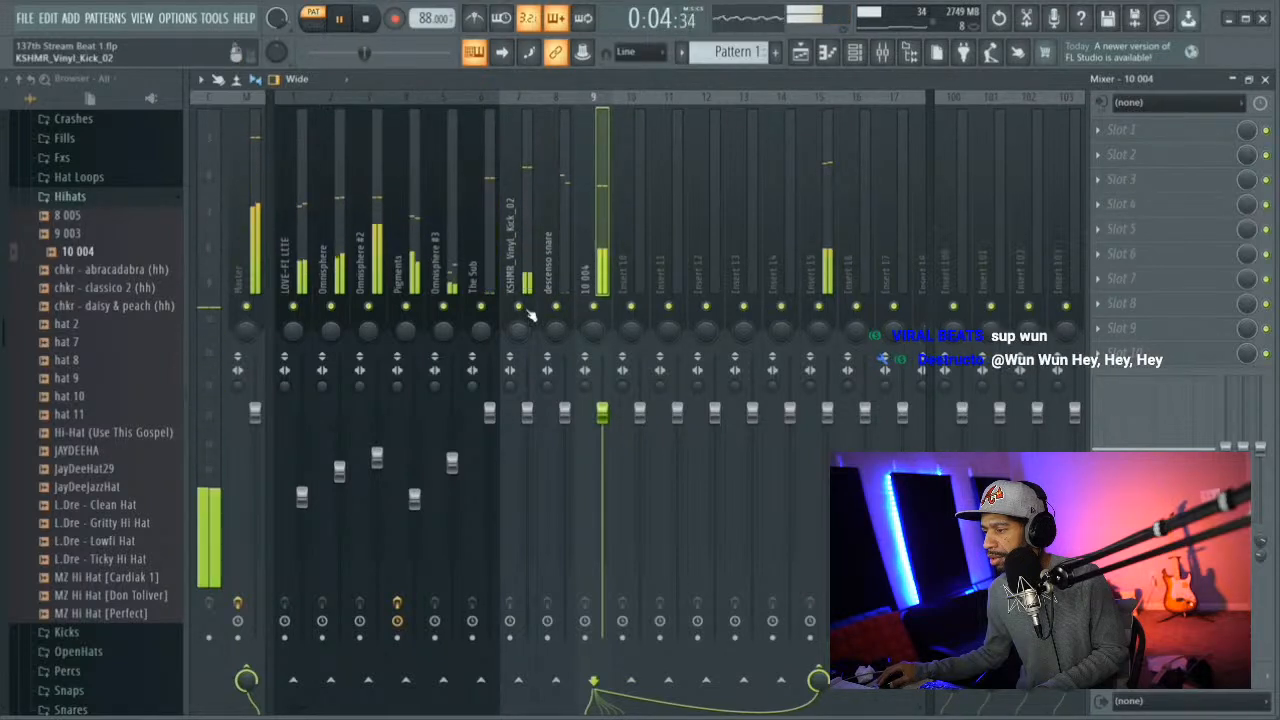
Load TAIP into slot 1 of the descenso snare track, check its START HERE preset and close its window
left_click(561, 227)
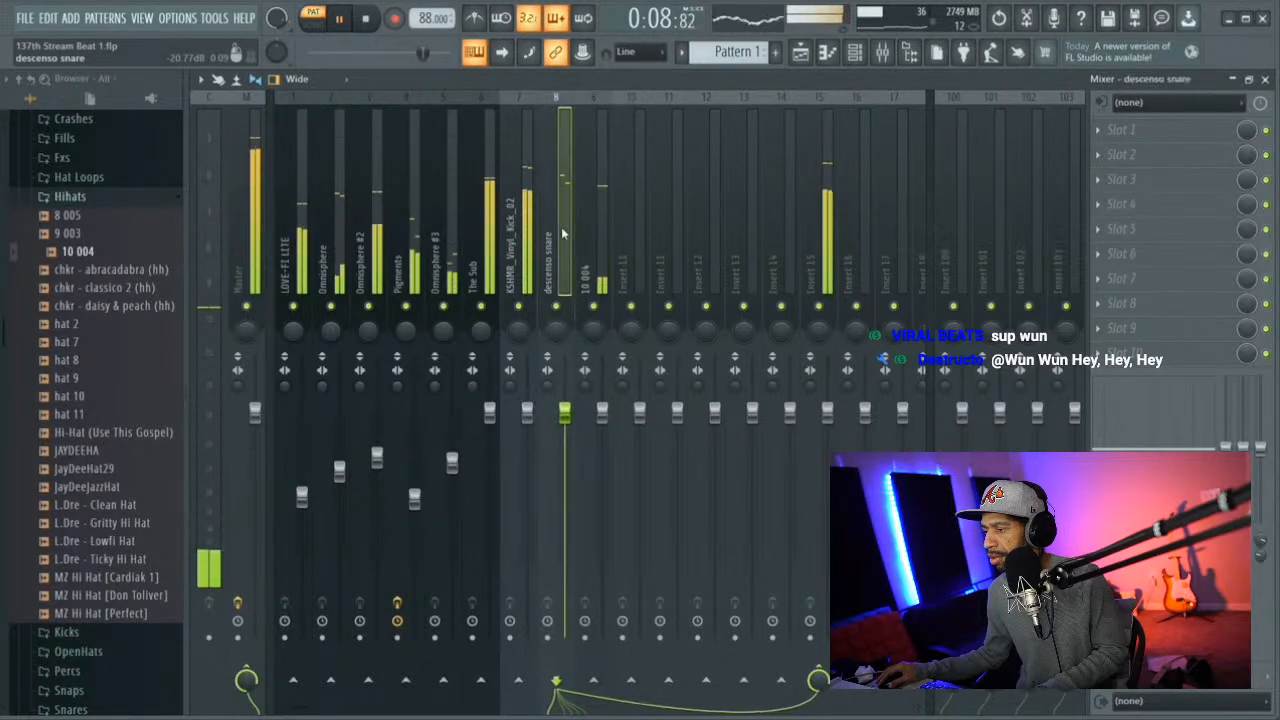
left_click(1102, 131)
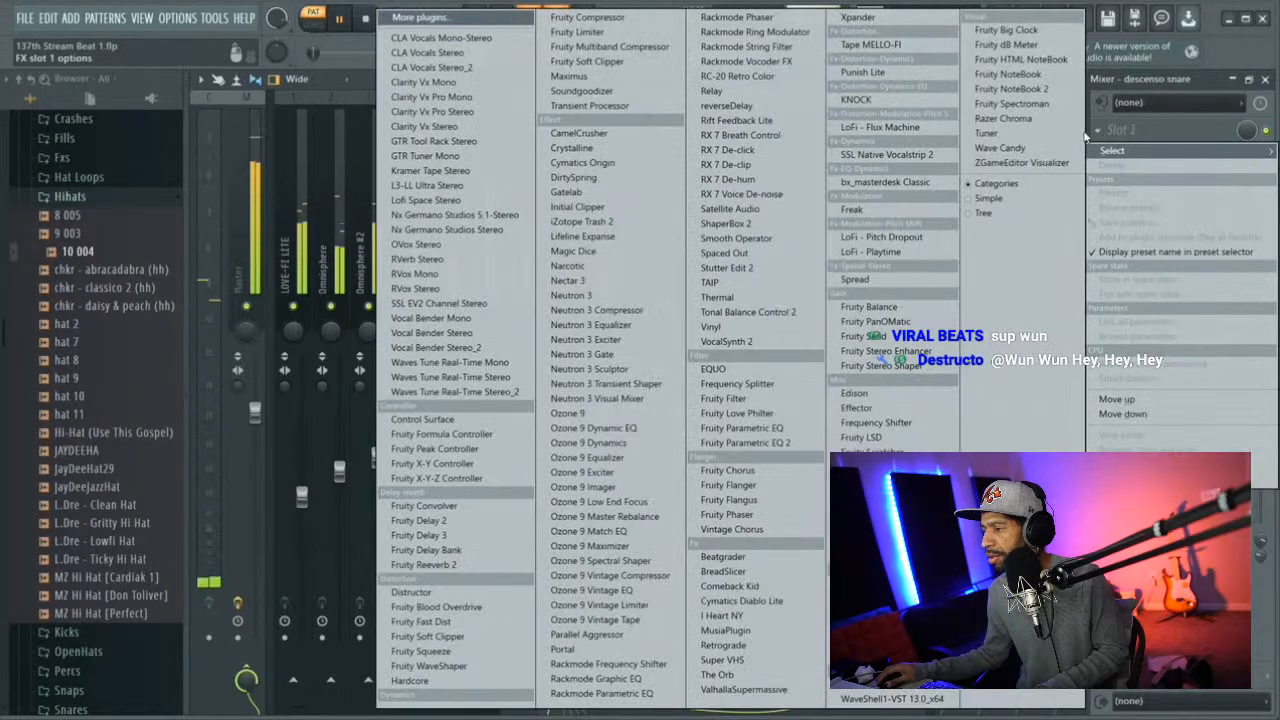
left_click(733, 283)
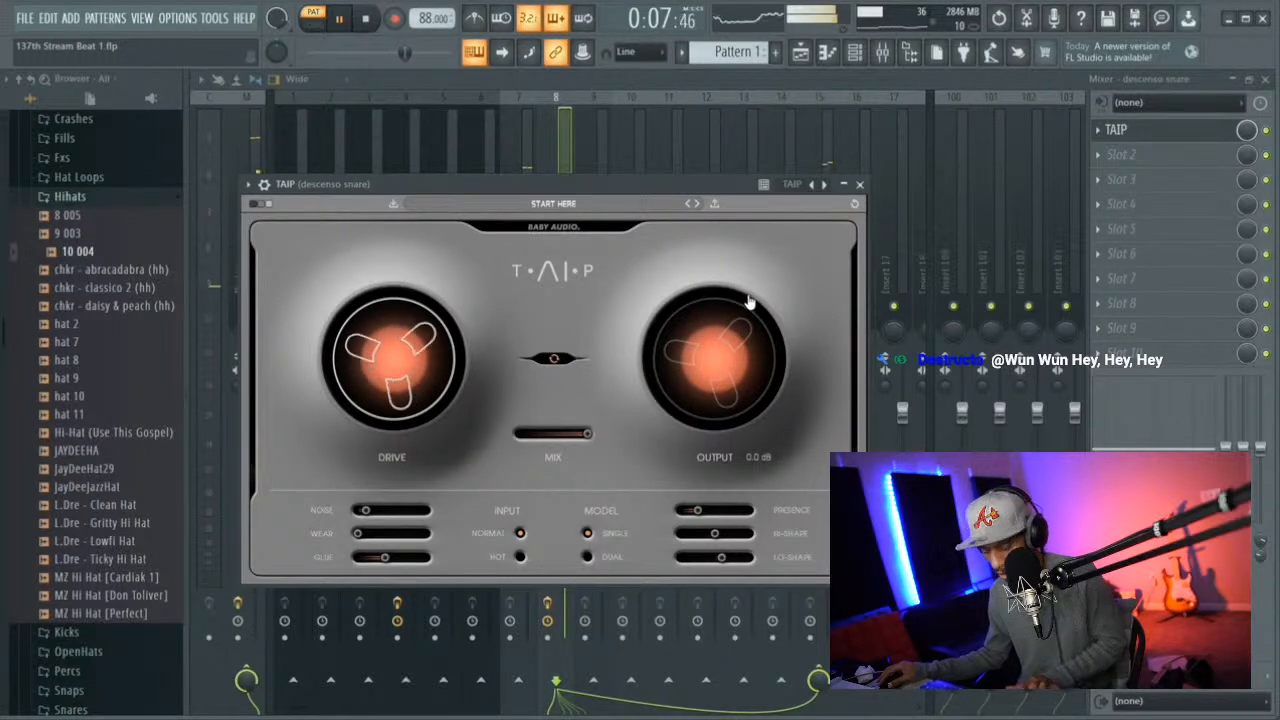
left_click(570, 203)
left_click(570, 203)
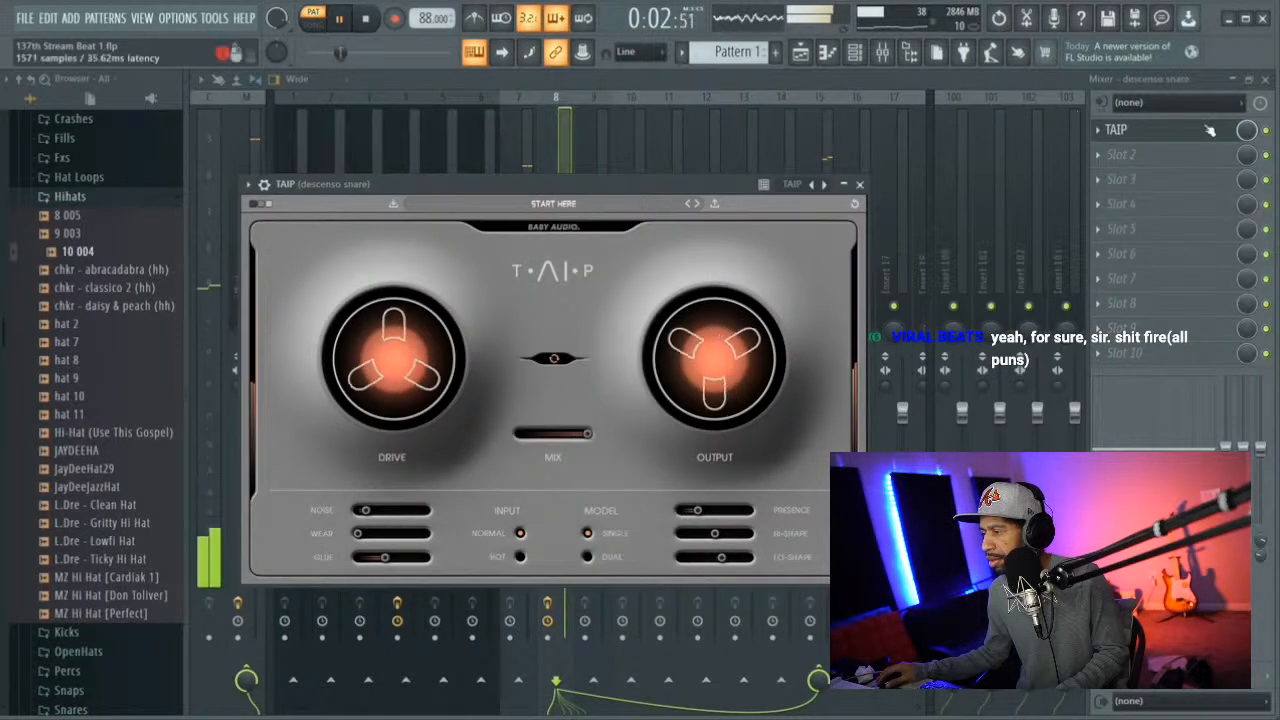
left_click(1267, 130)
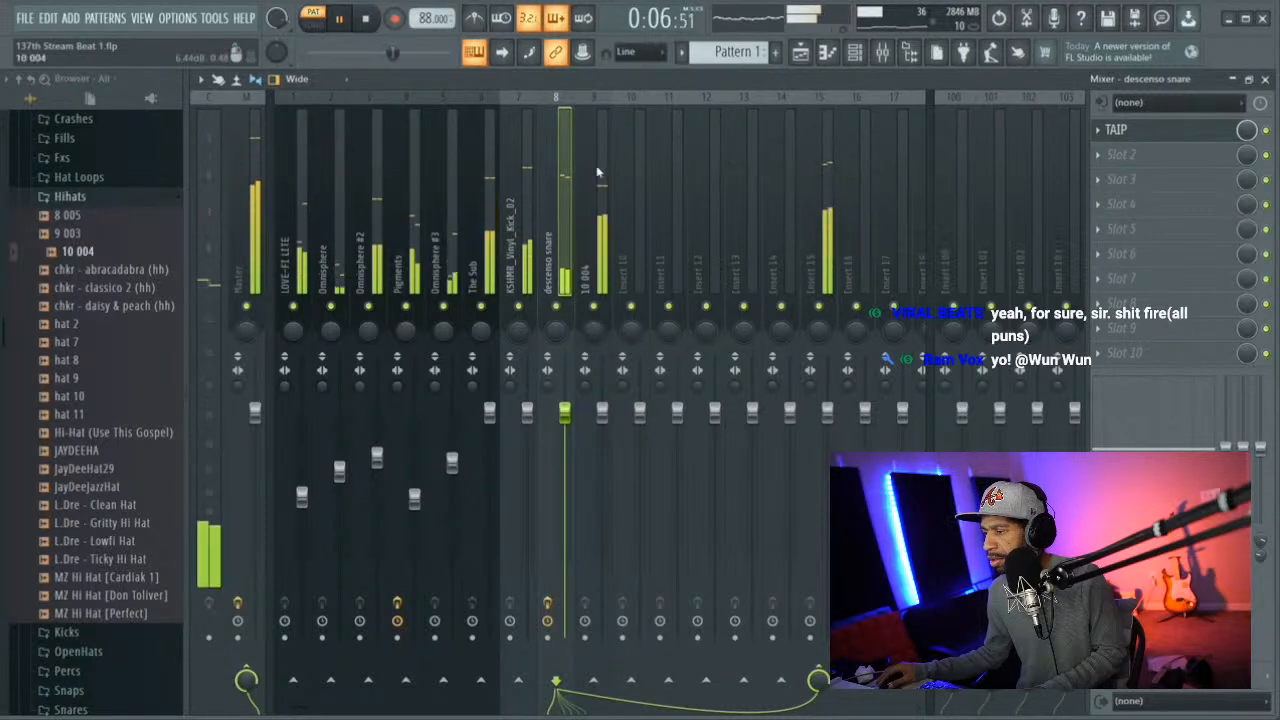
Solo the descenso snare track and play it to hear TAIP's effect on its own, stopping playback at the end
key("space")
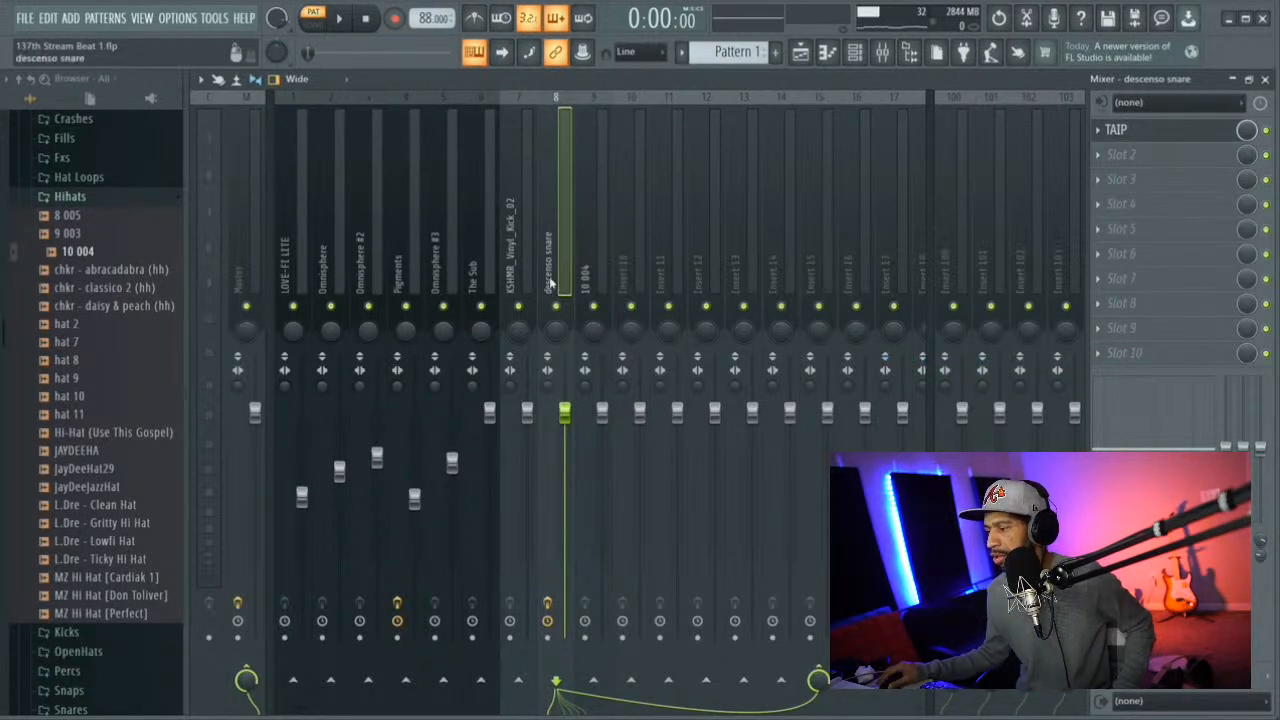
right_click(555, 309)
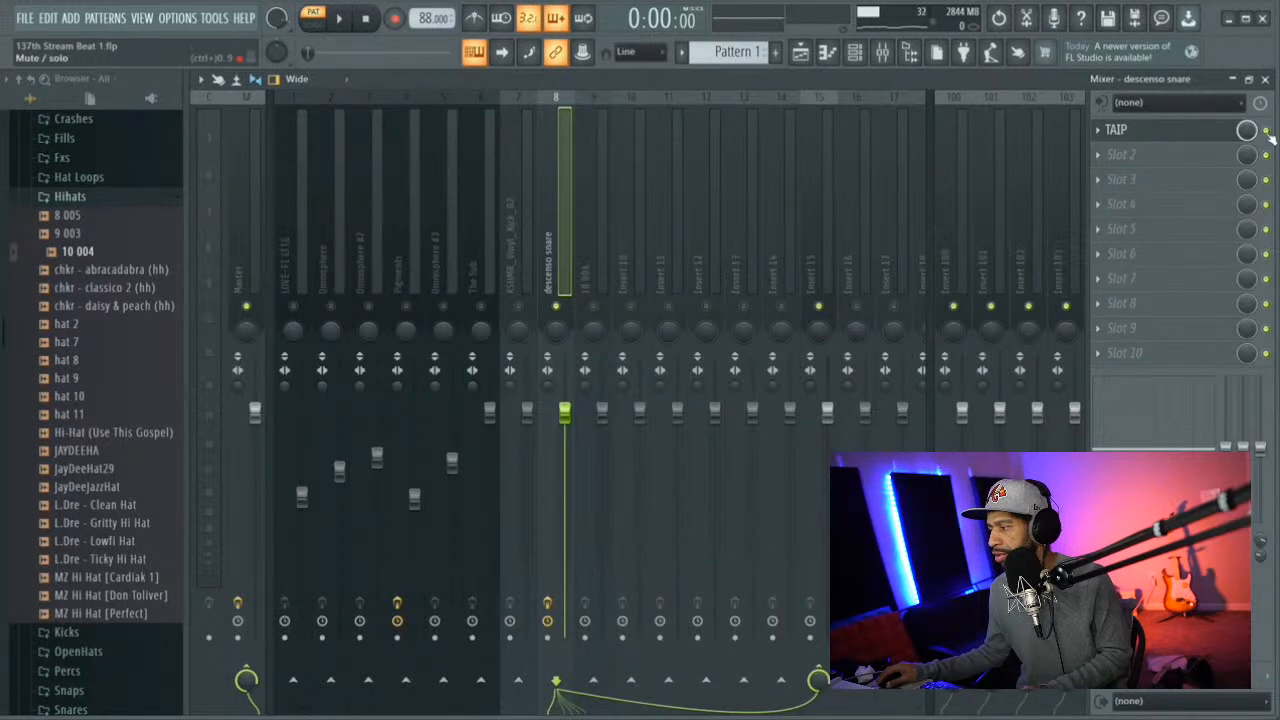
key("space")
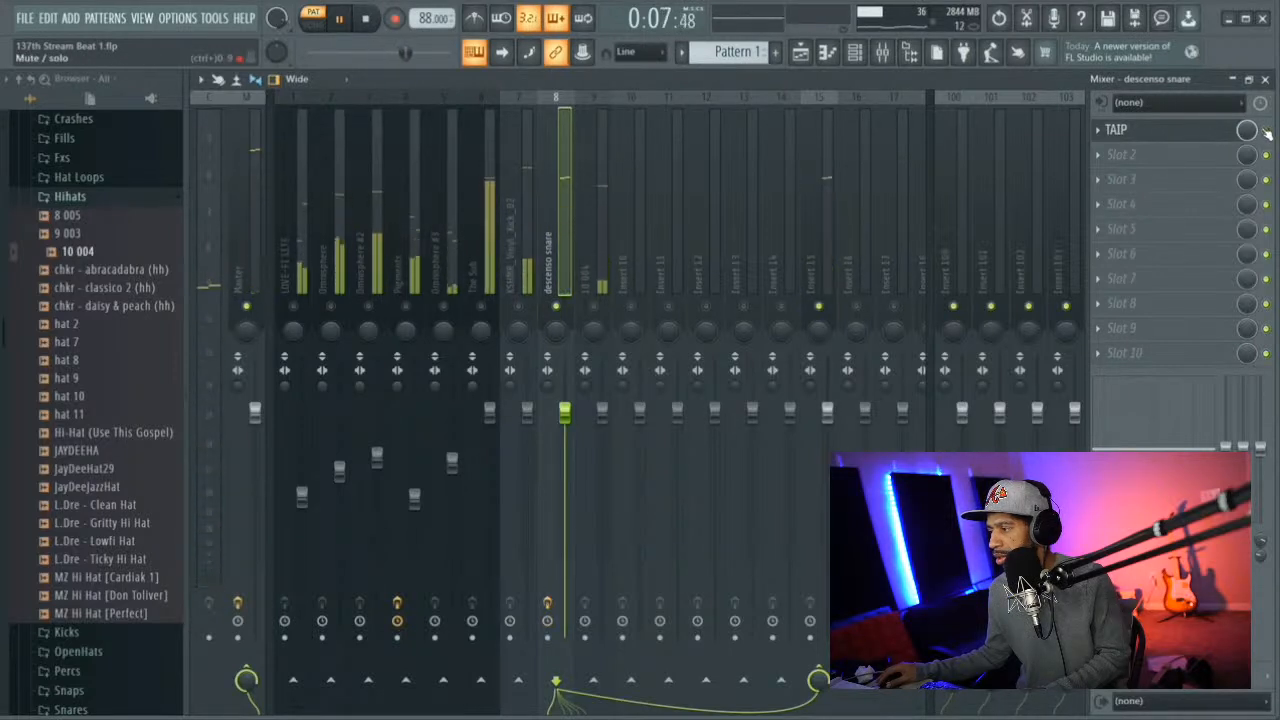
key("space")
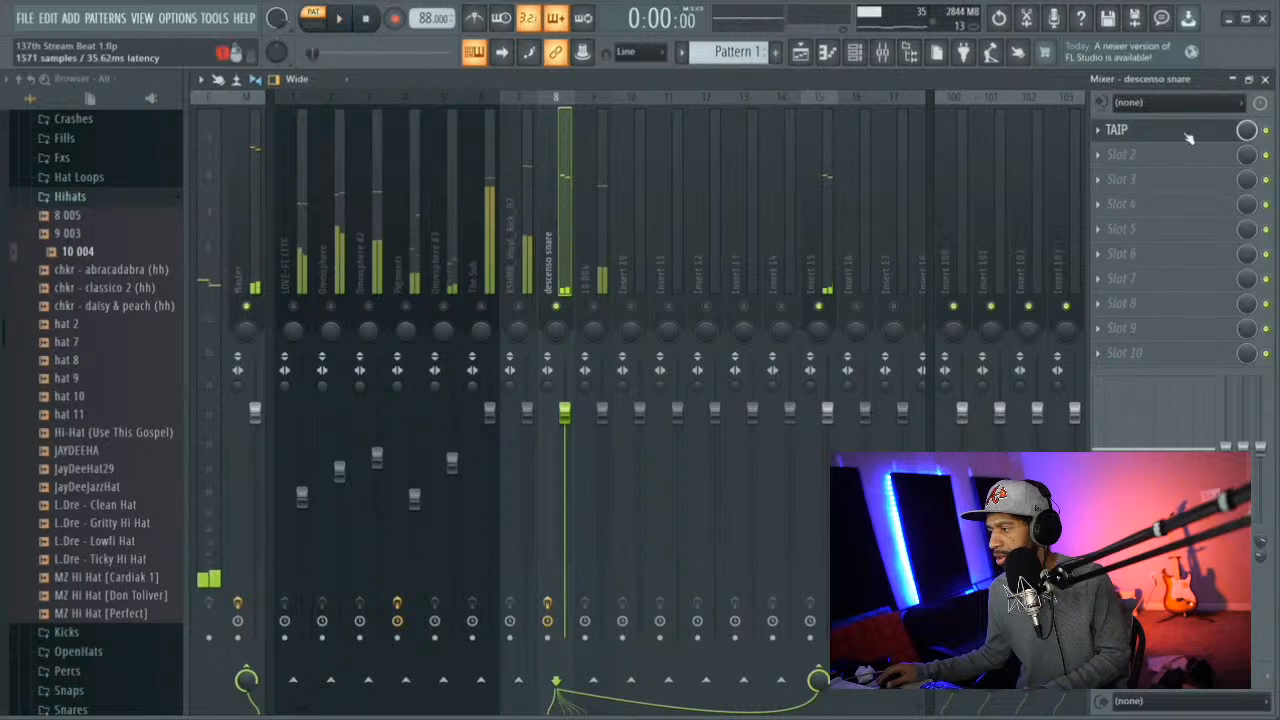
Play the full pattern repeatedly with all tracks unmuted to judge TAIP on the snare in the mix
key("space")
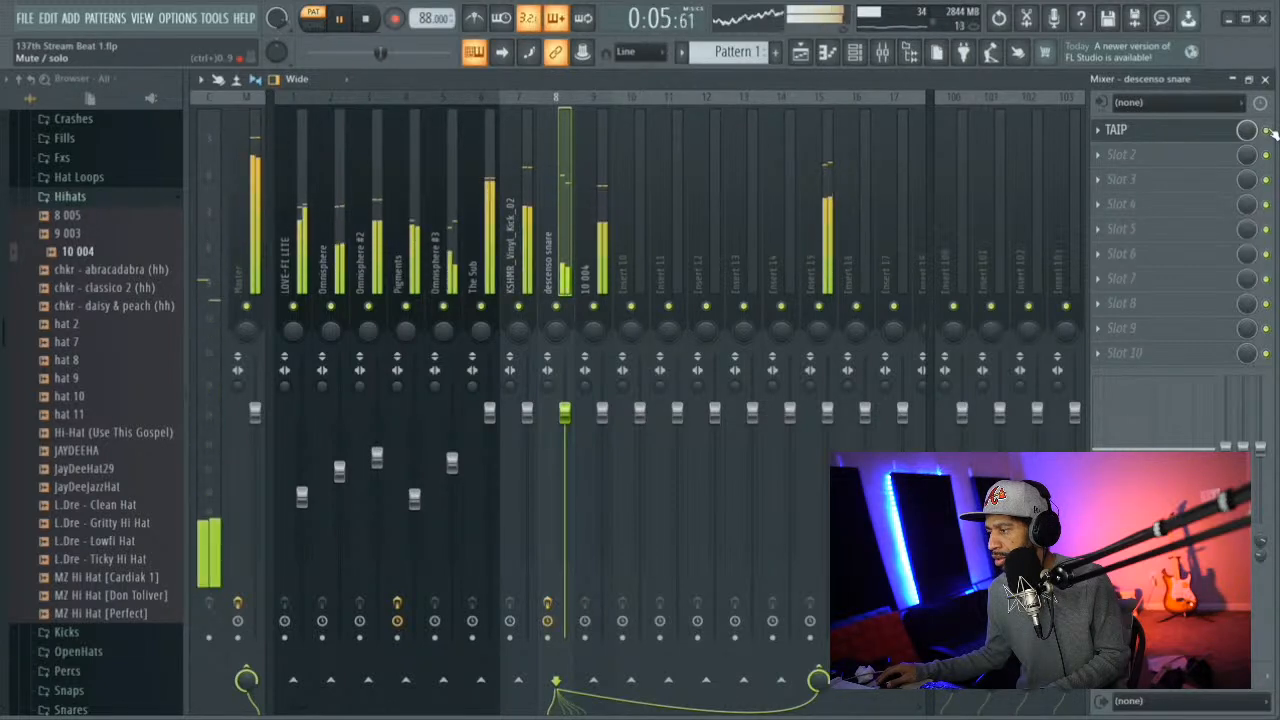
key("space")
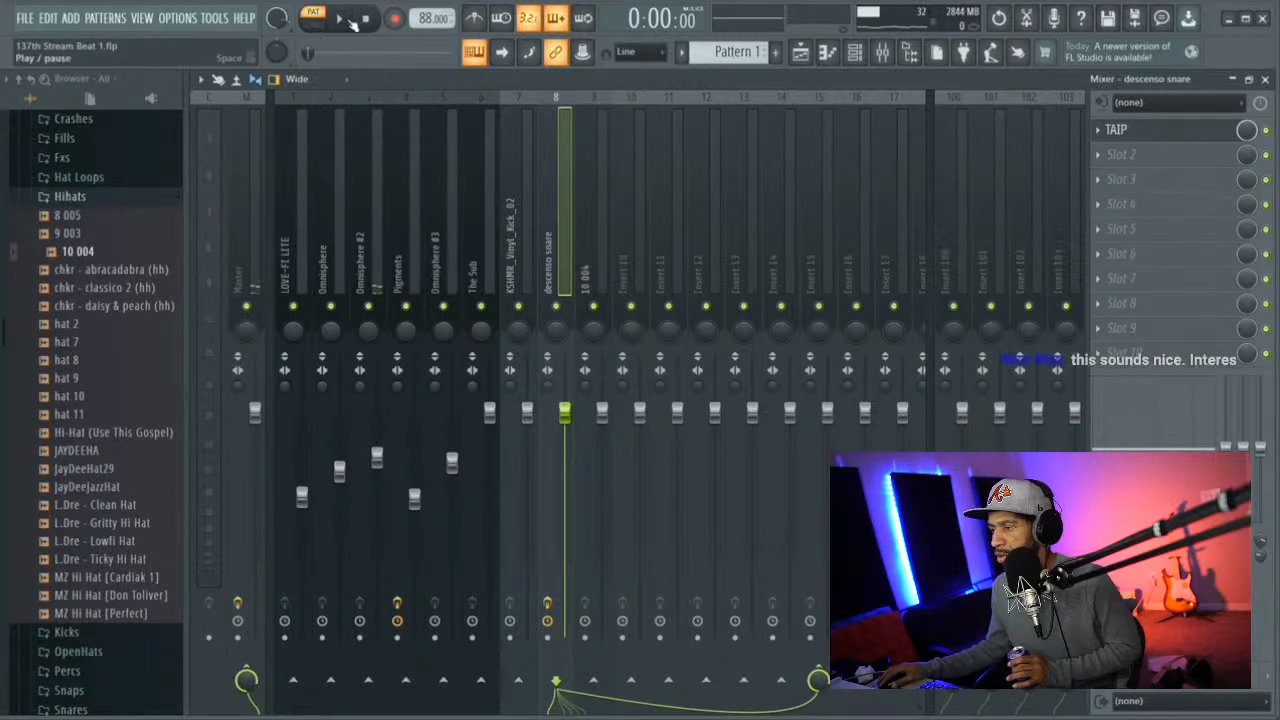
key("space")
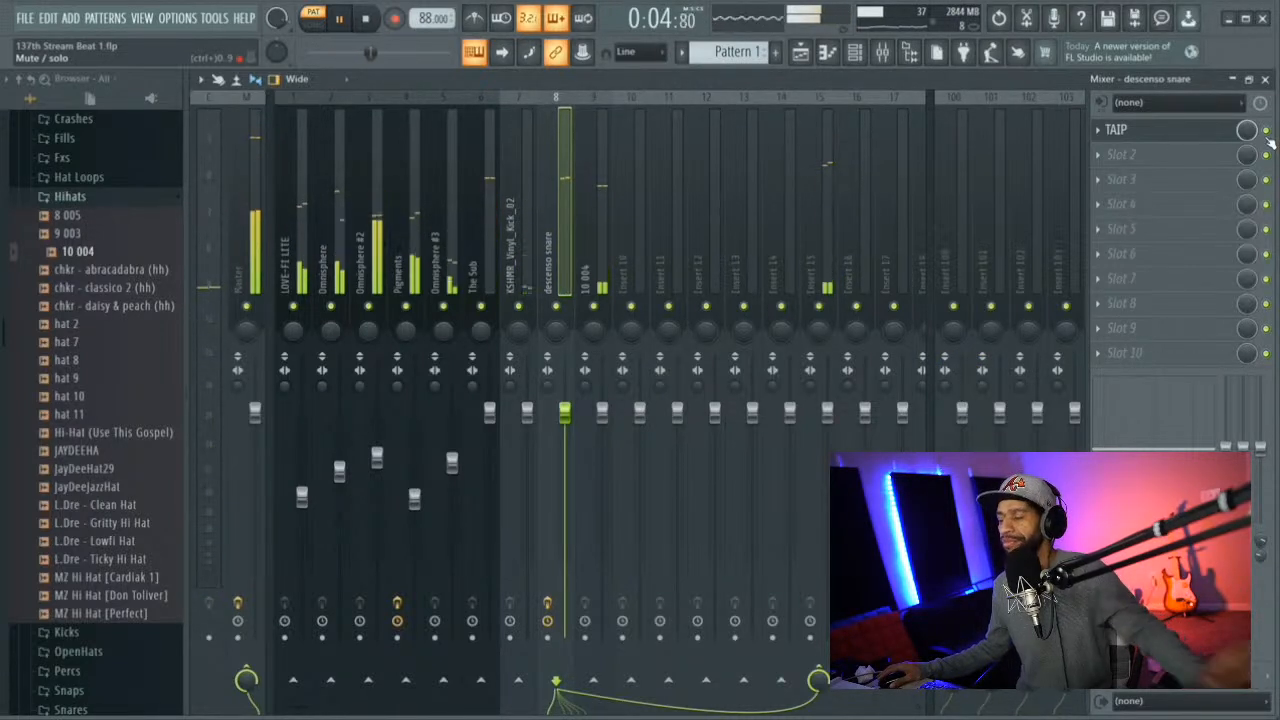
key("space")
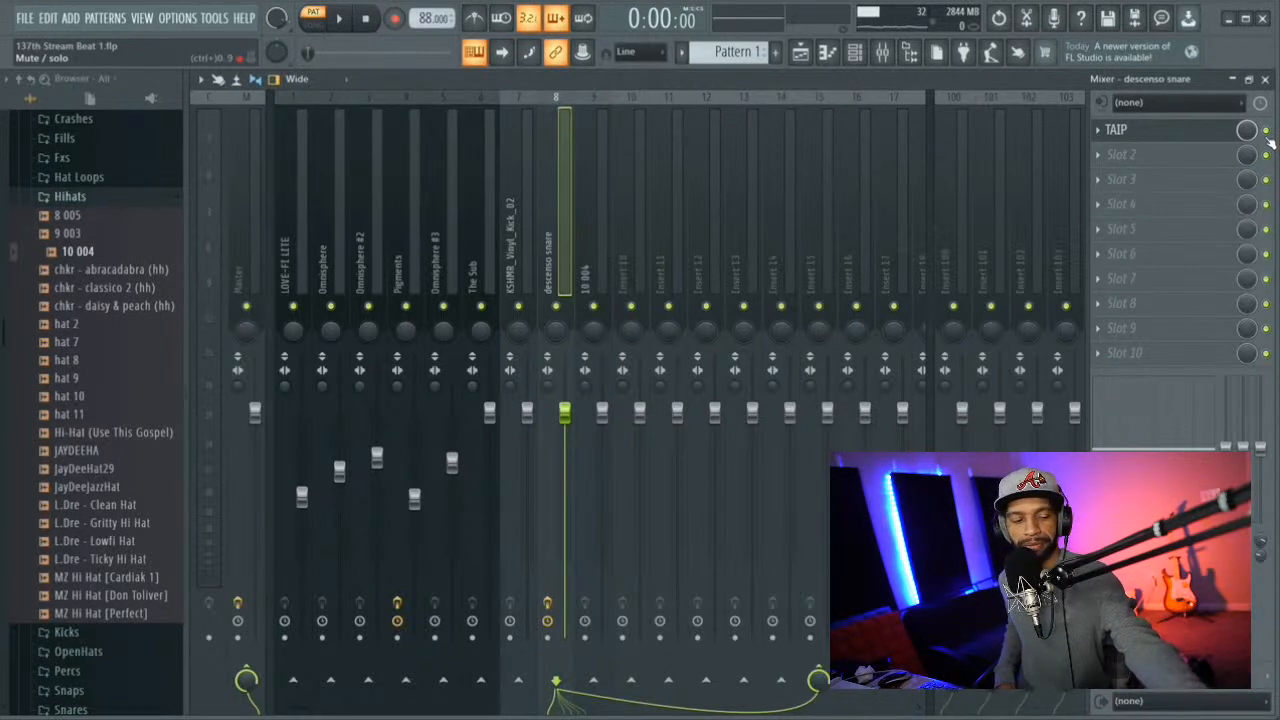
key("space")
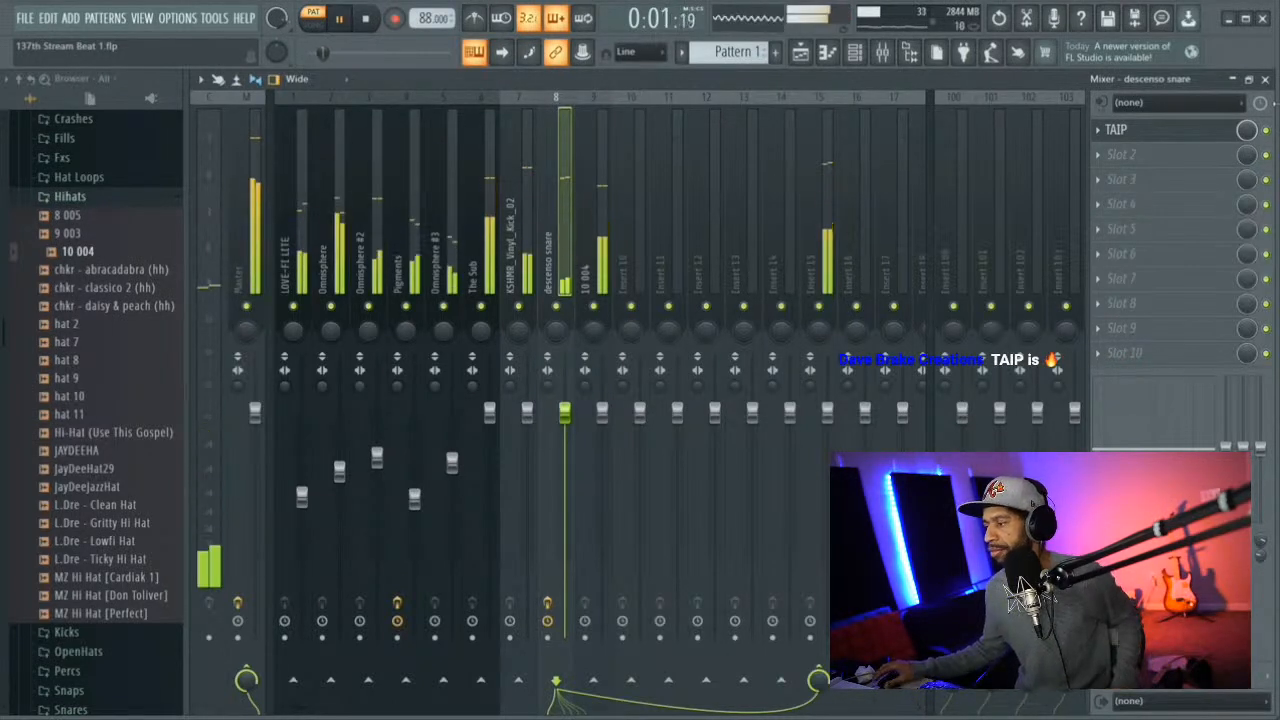
Try Thermal in slot 1 of insert 15, stopping playback and closing the plugin window
left_click(826, 195)
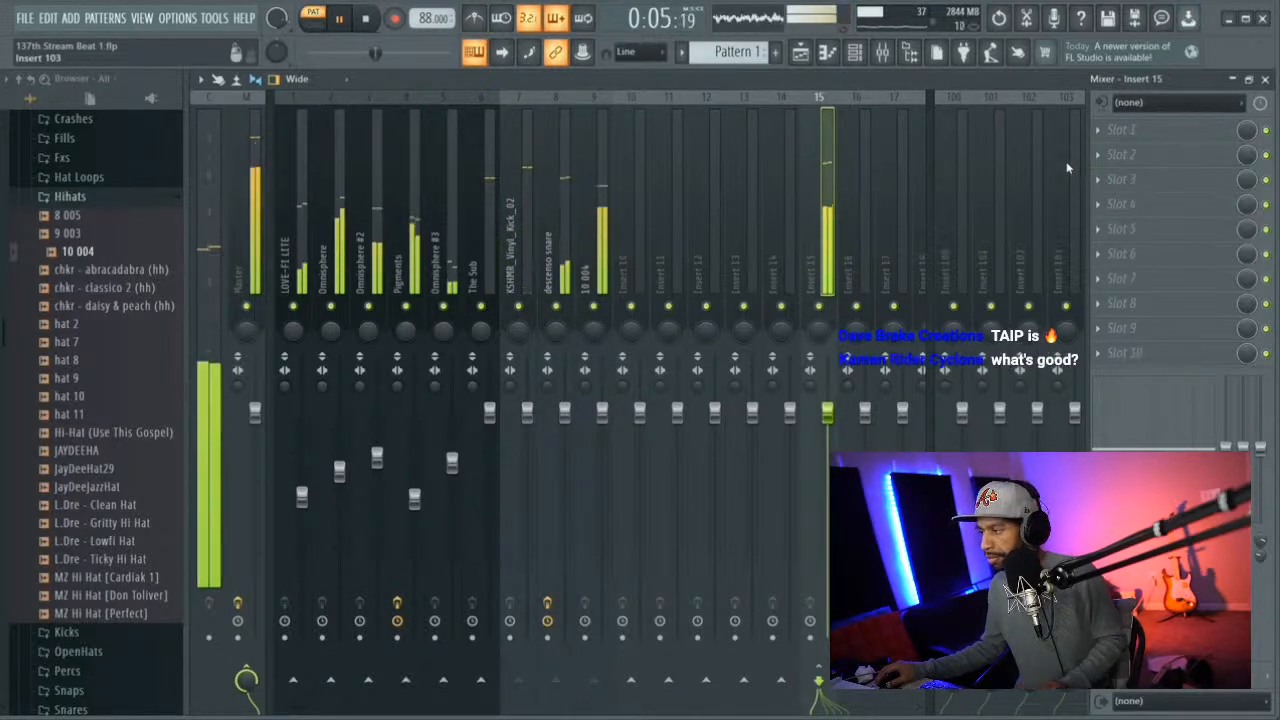
left_click(1122, 130)
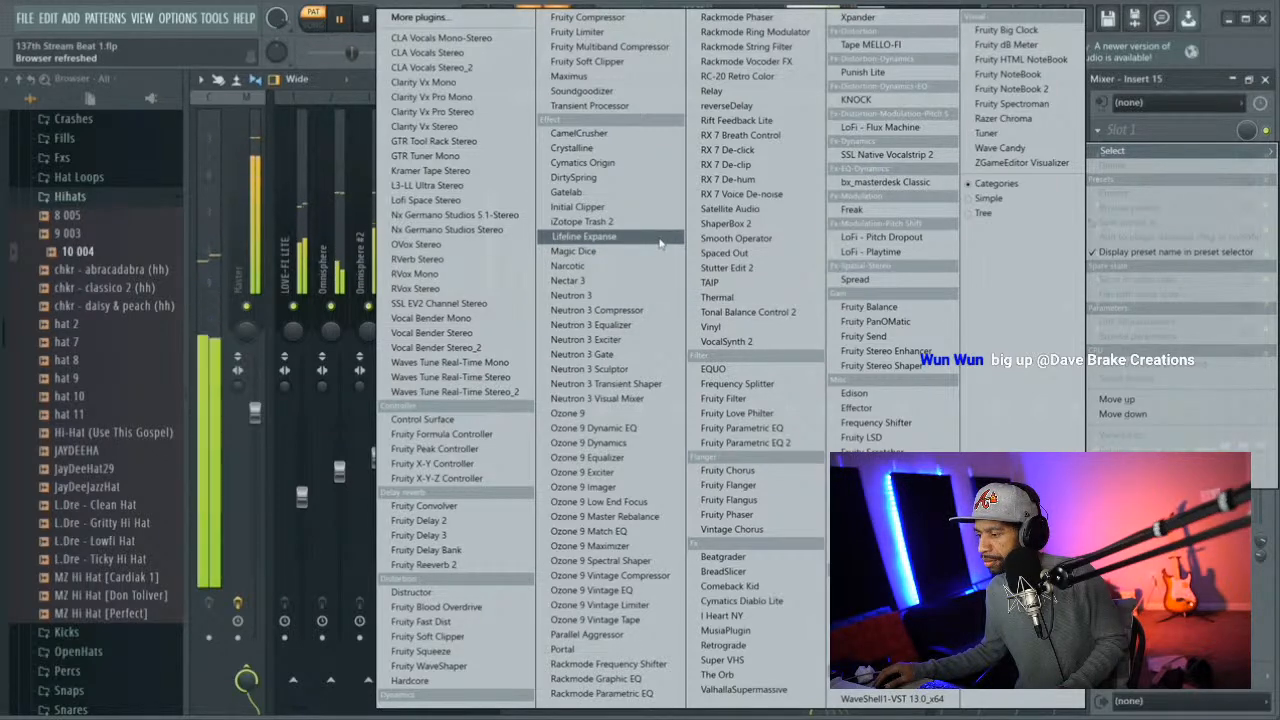
left_click(717, 297)
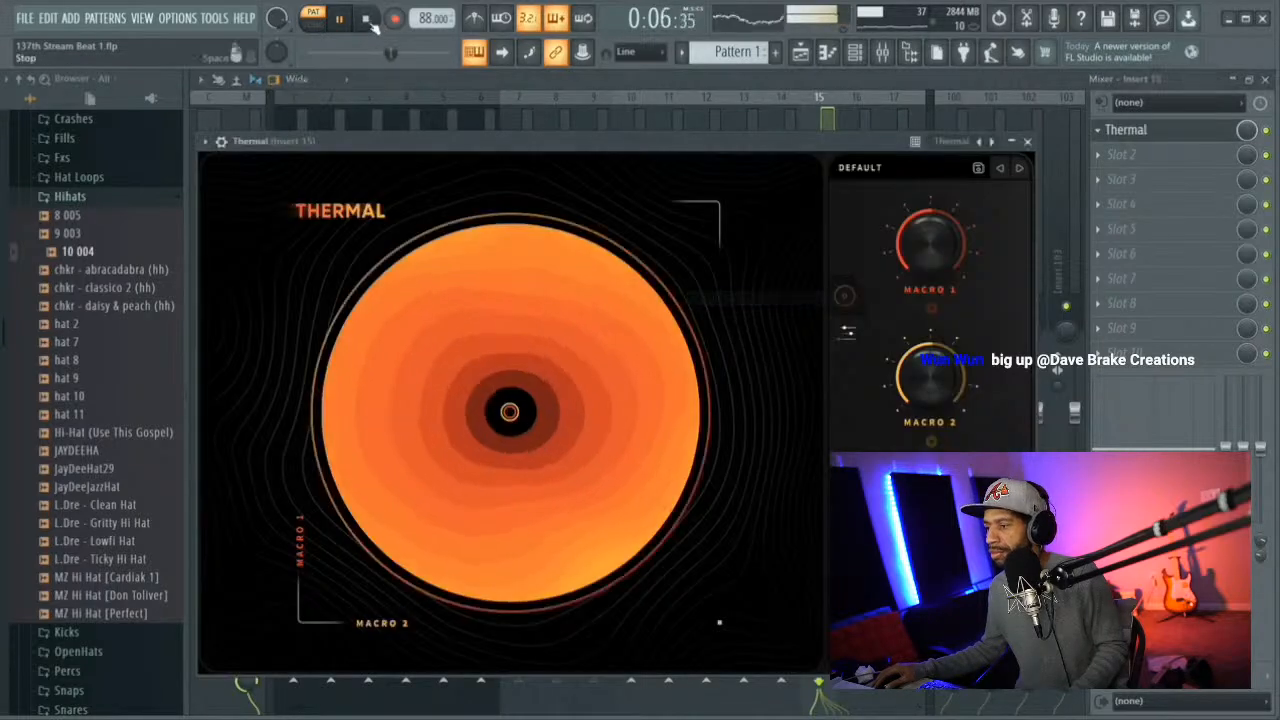
left_click(367, 20)
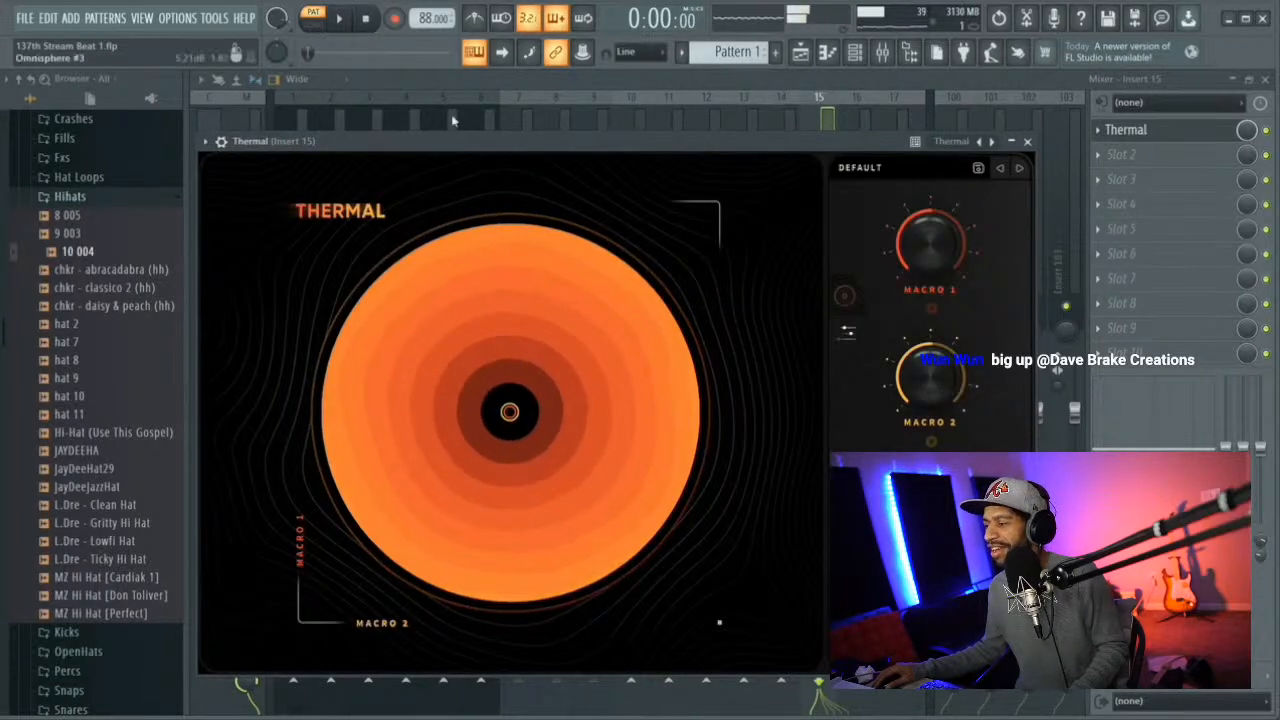
left_click_drag(469, 148, 463, 90)
left_click(1175, 132)
left_click(1160, 131)
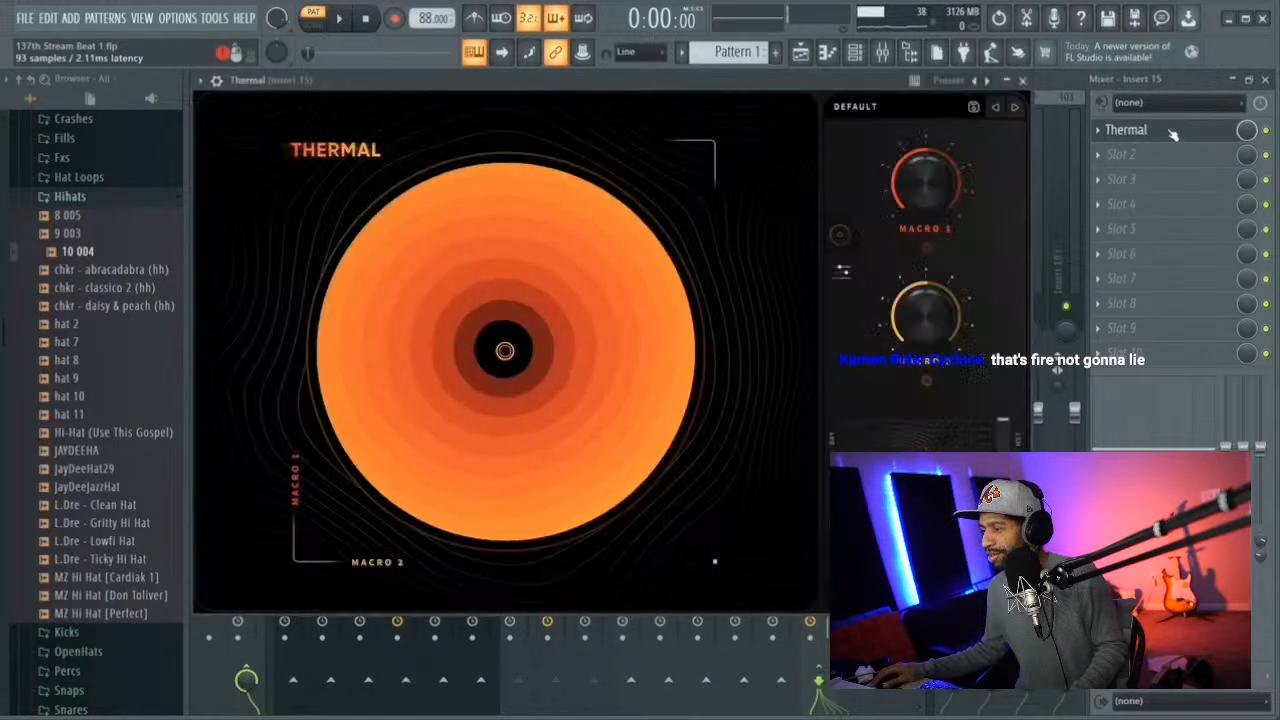
Replace Thermal in slot 1 of insert 15 with Tape MELLO-FI
left_click(1103, 131)
left_click(1103, 132)
left_click(1104, 133)
left_click(1104, 135)
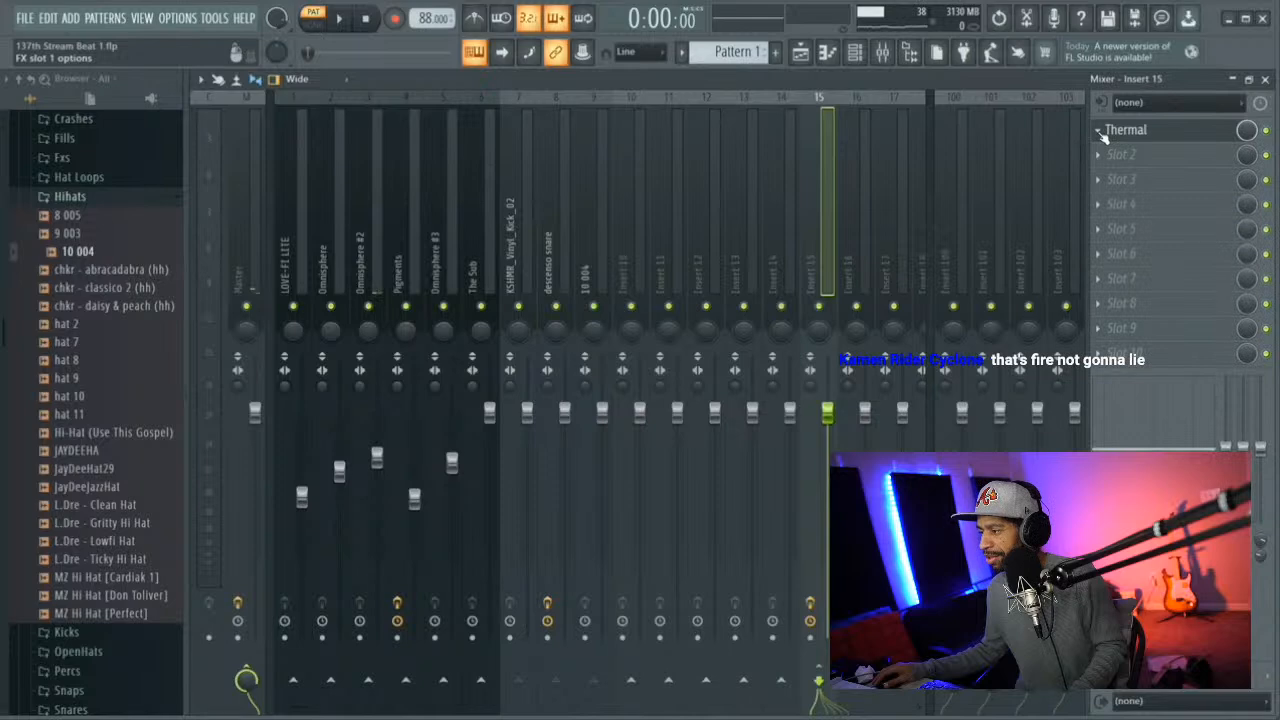
left_click(1101, 157)
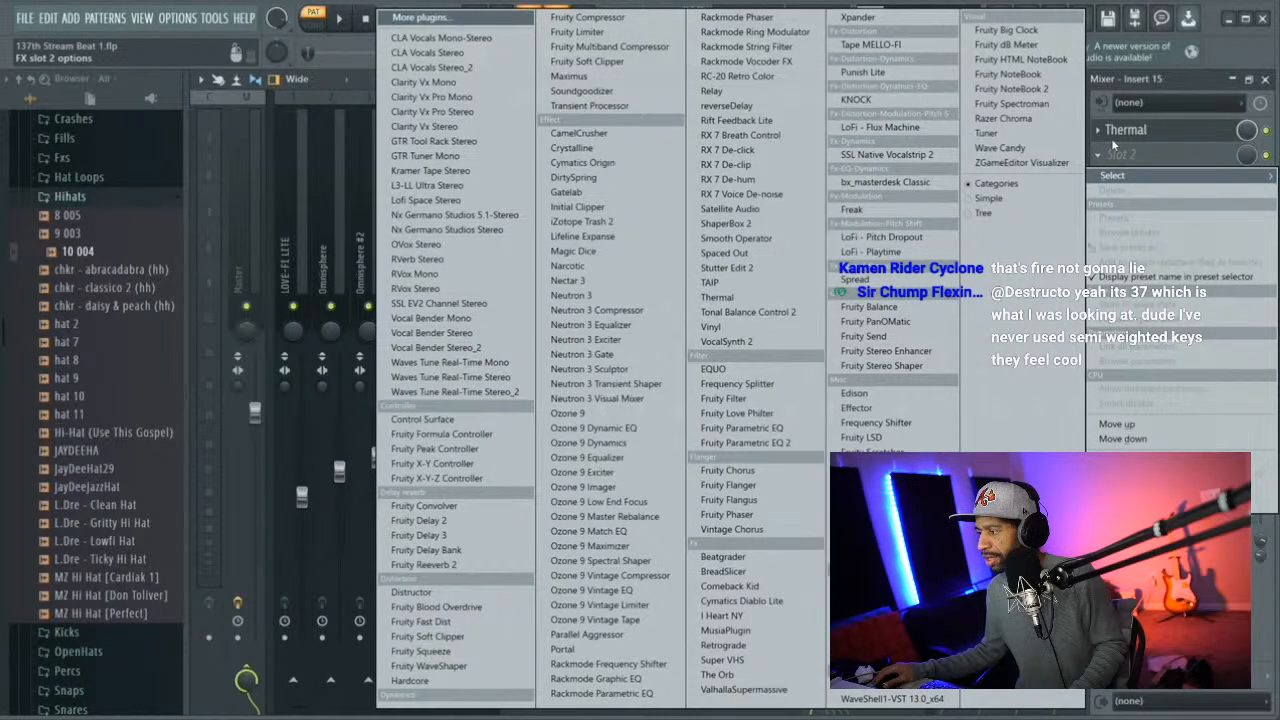
left_click(1104, 133)
left_click(1103, 132)
left_click(1103, 133)
left_click(1103, 135)
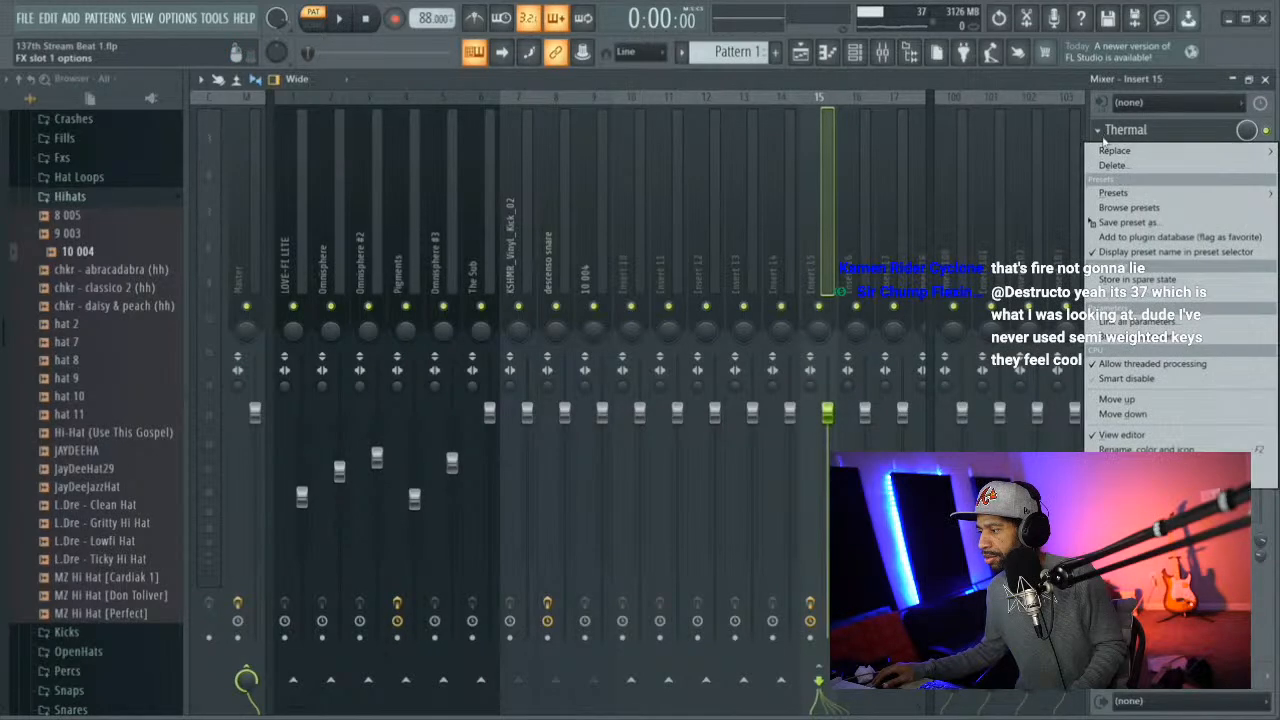
mouse_move(1112, 150)
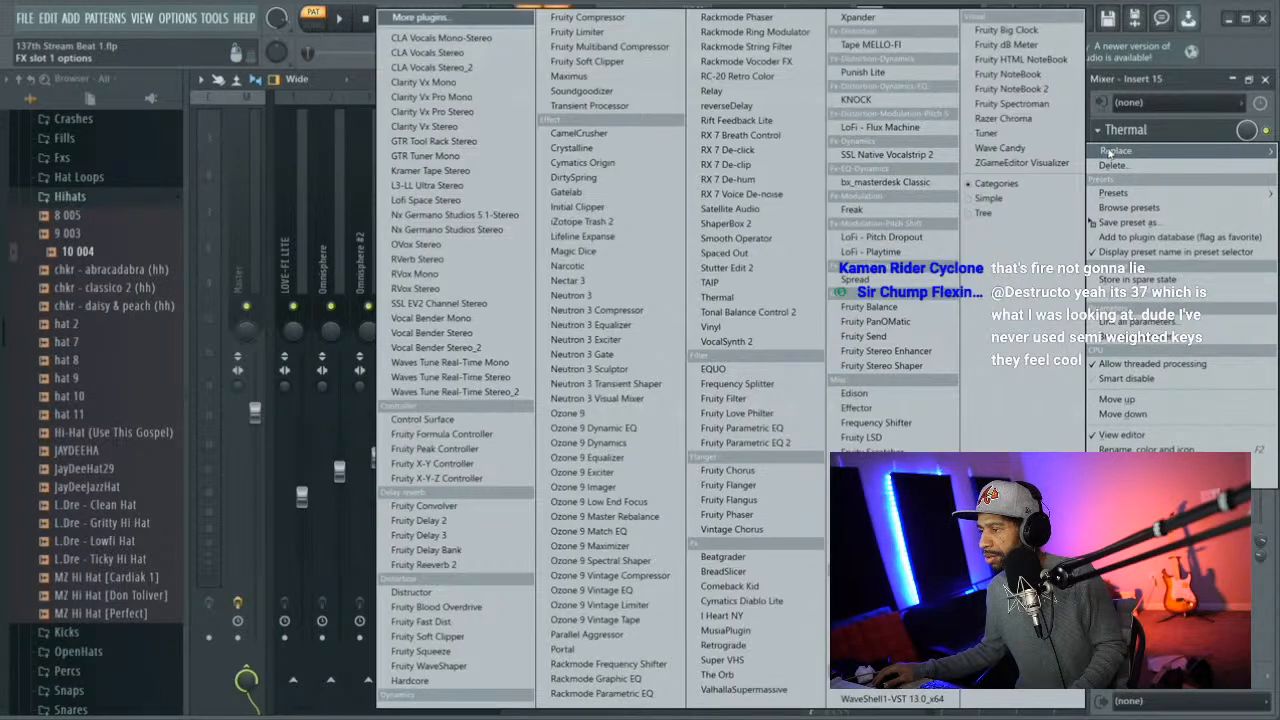
left_click(900, 42)
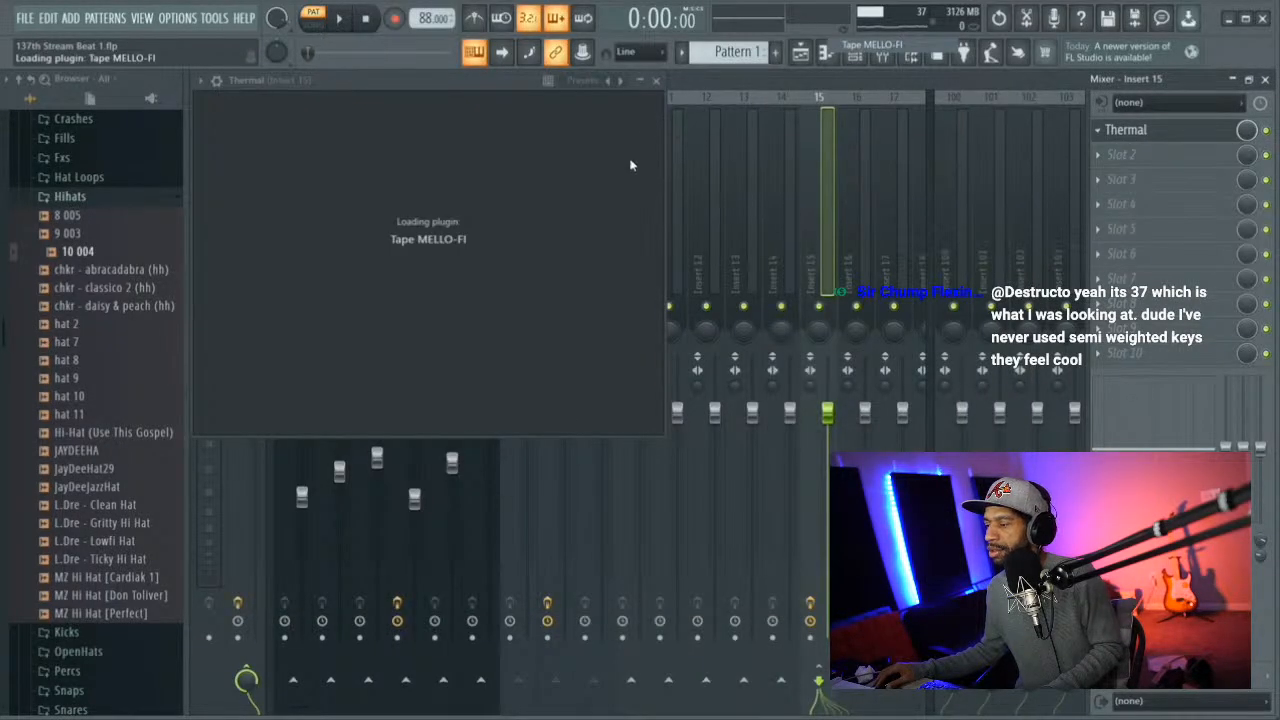
Choose the Drum Warmer preset in Tape MELLO-FI while the pattern plays, close its window and stop playback
key("space")
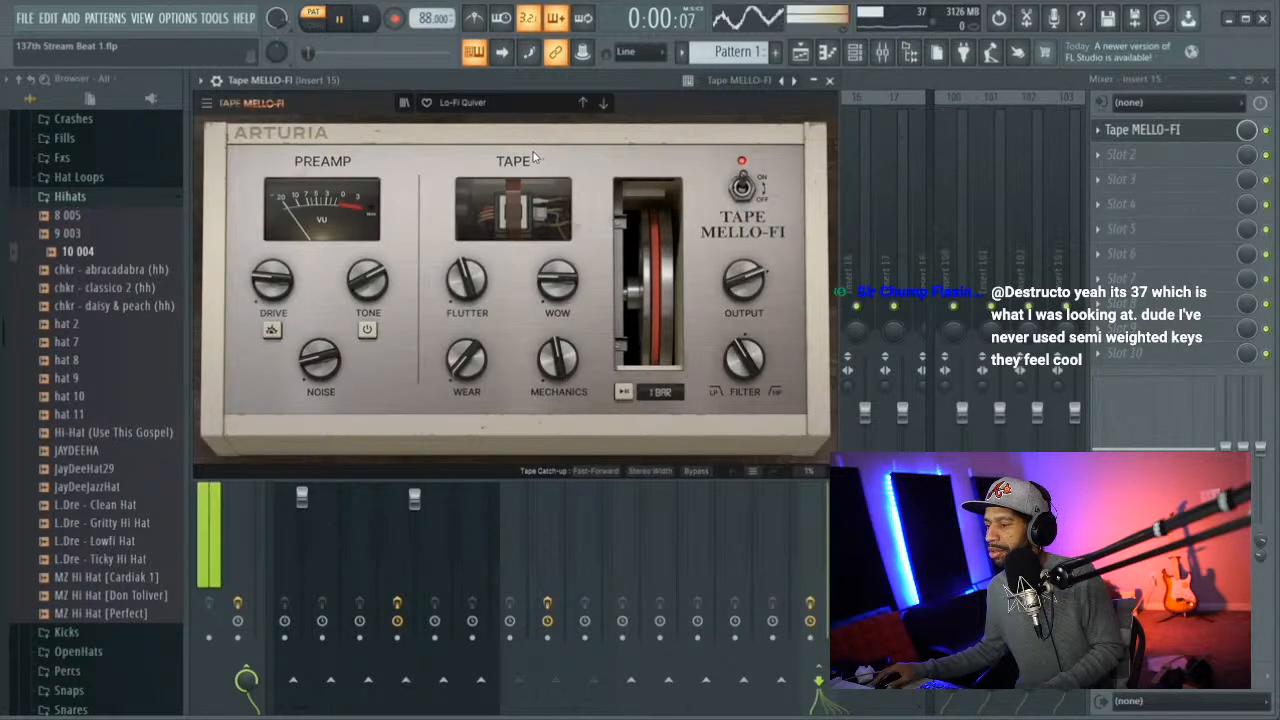
left_click(478, 104)
mouse_move(503, 137)
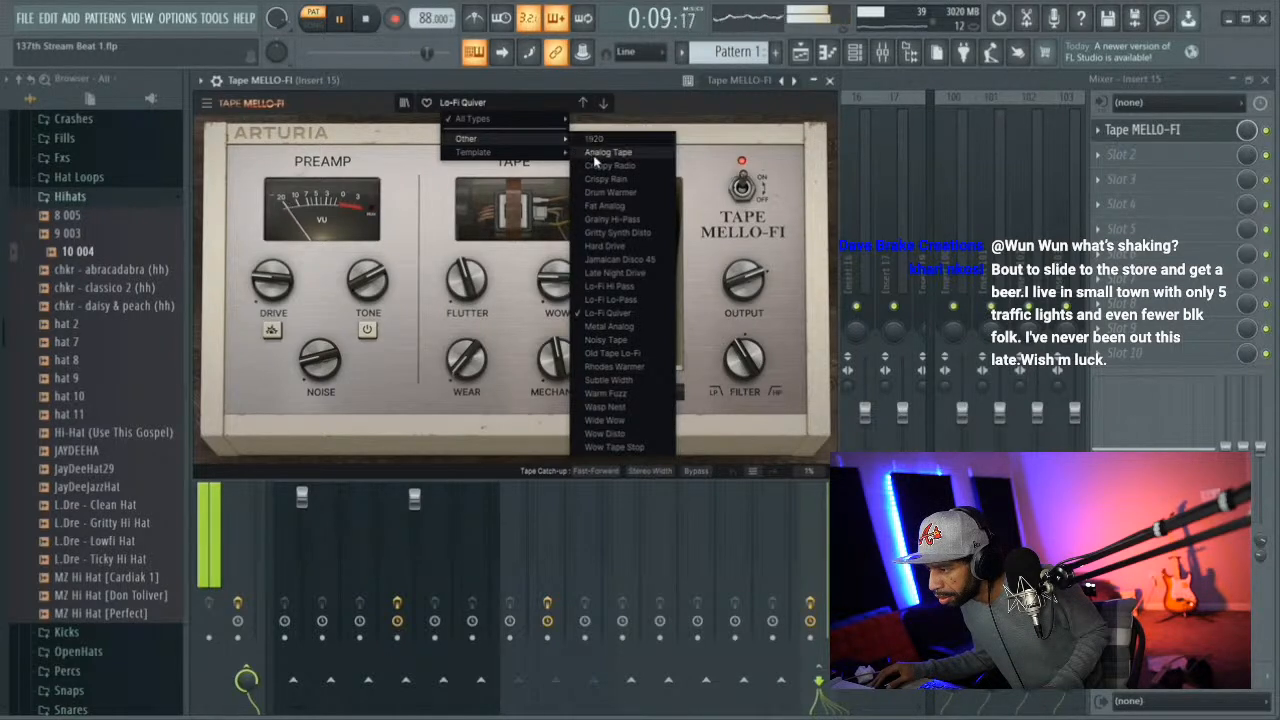
left_click(605, 192)
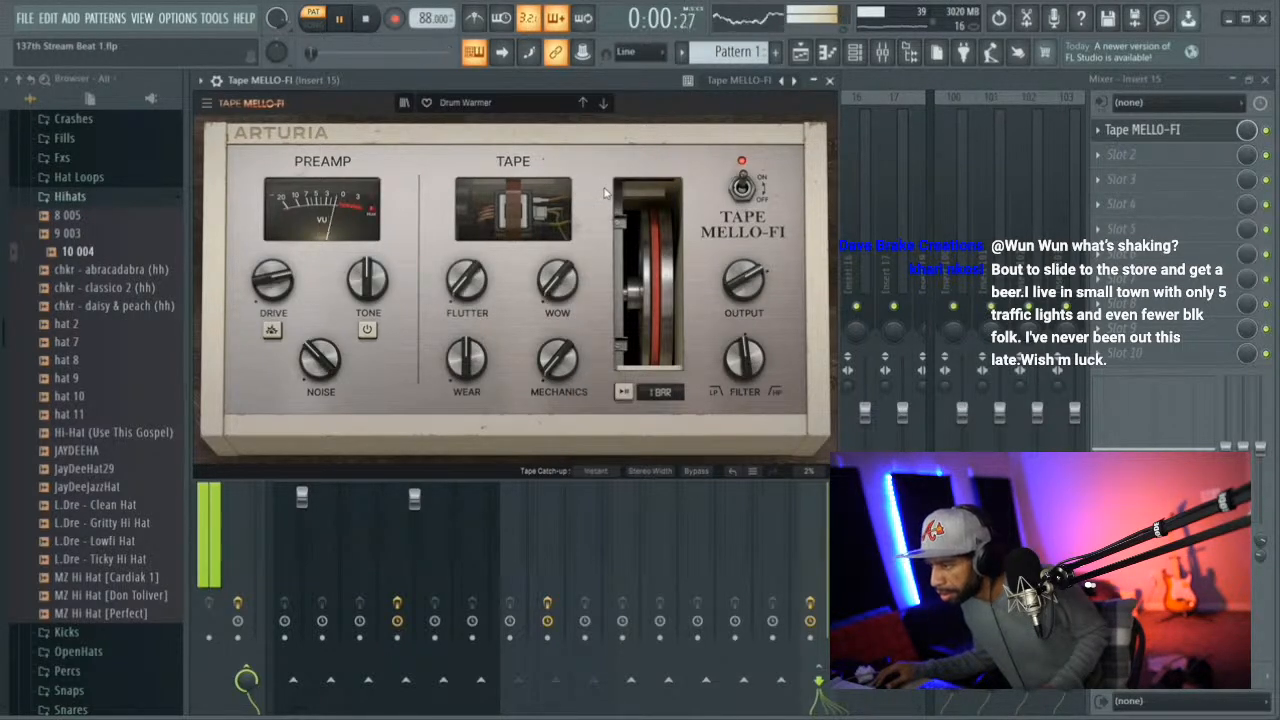
left_click(830, 82)
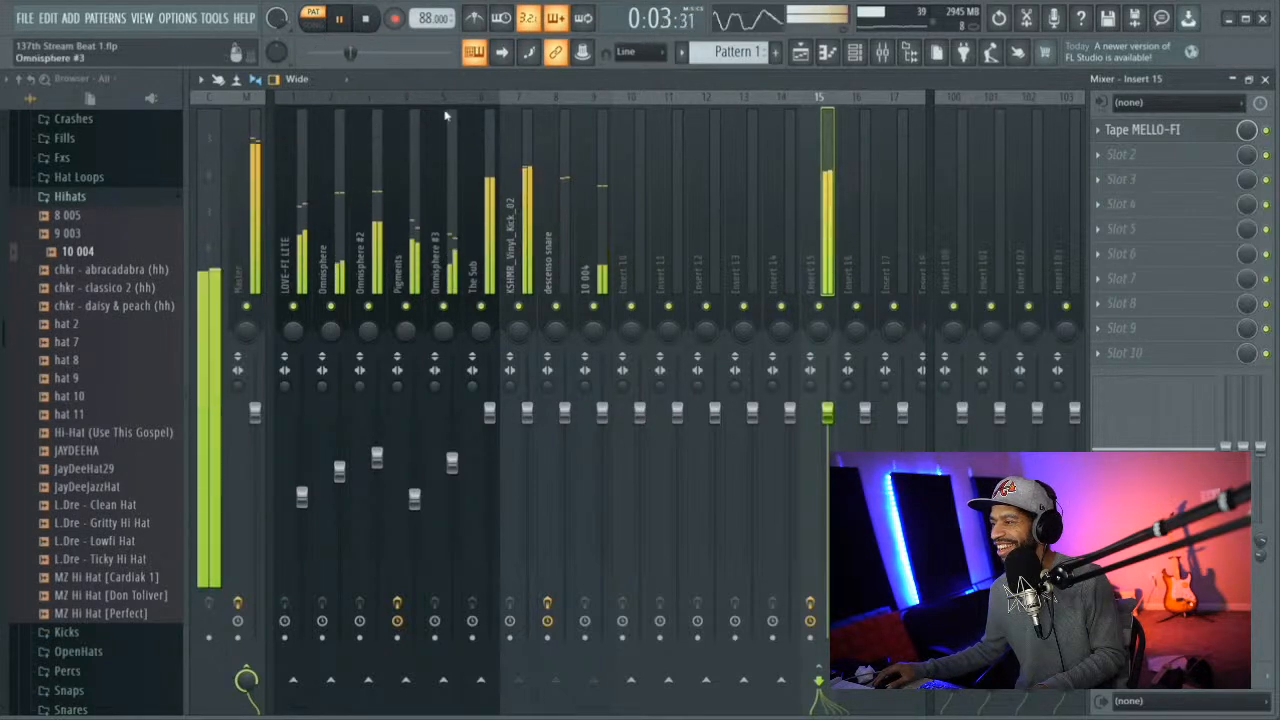
left_click(367, 19)
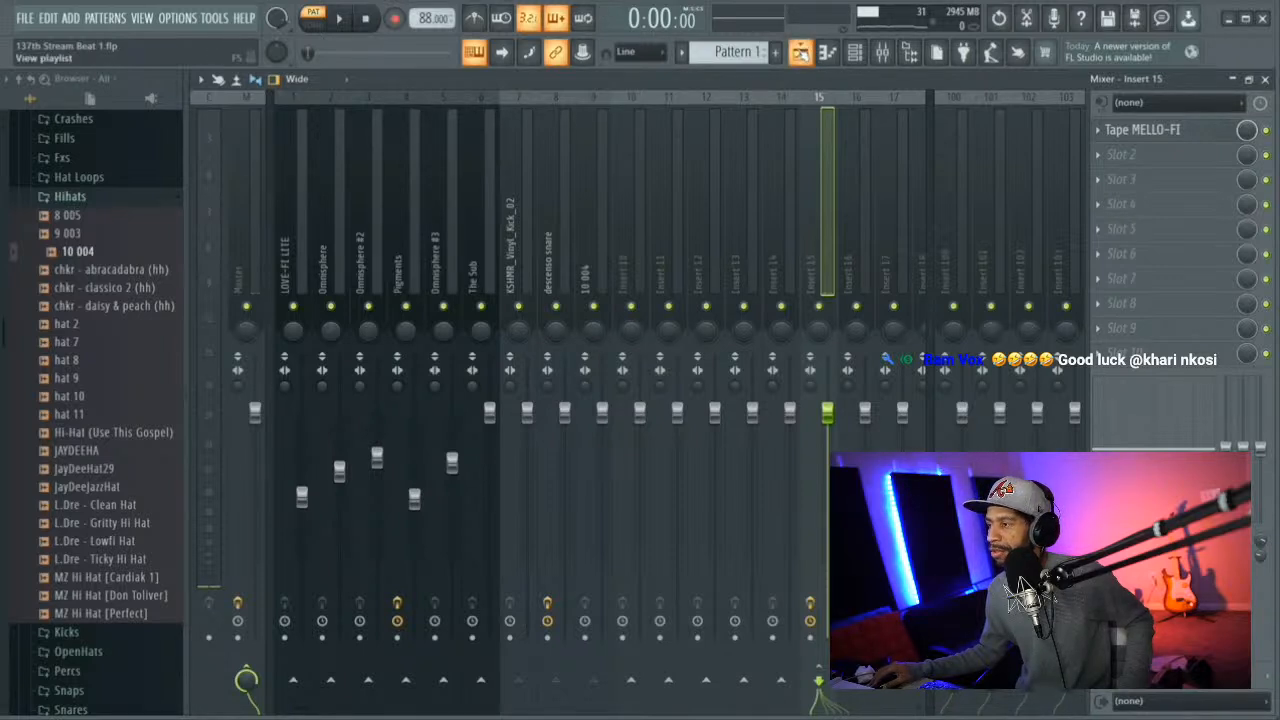
Place Pattern 1 at bar 1 of Track 1 in the playlist and return to the mixer
key("F5")
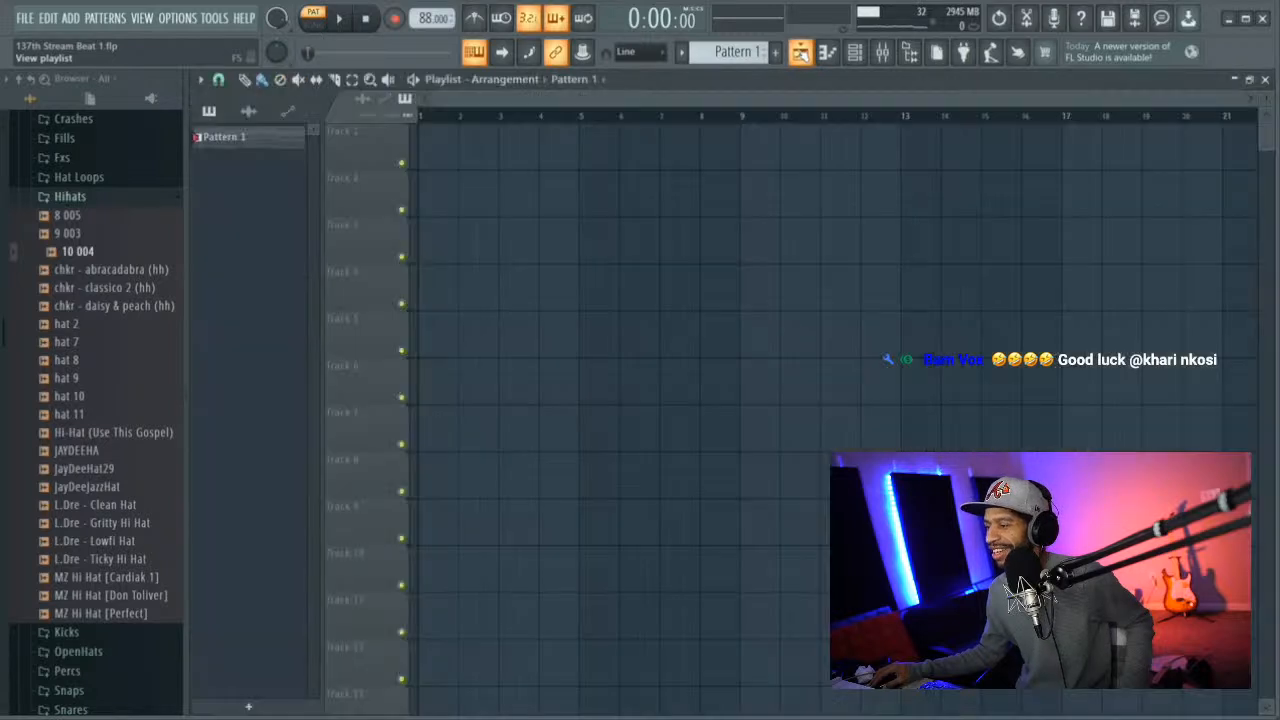
left_click_drag(350, 130, 466, 124)
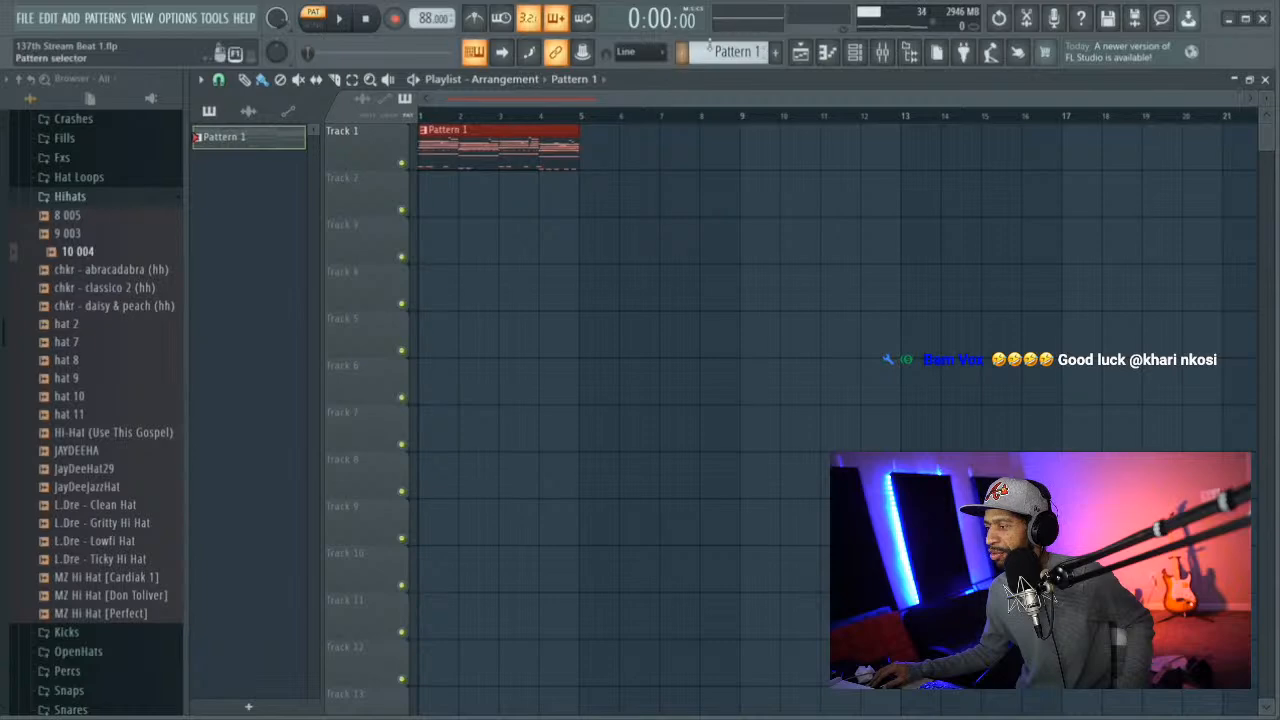
left_click(855, 52)
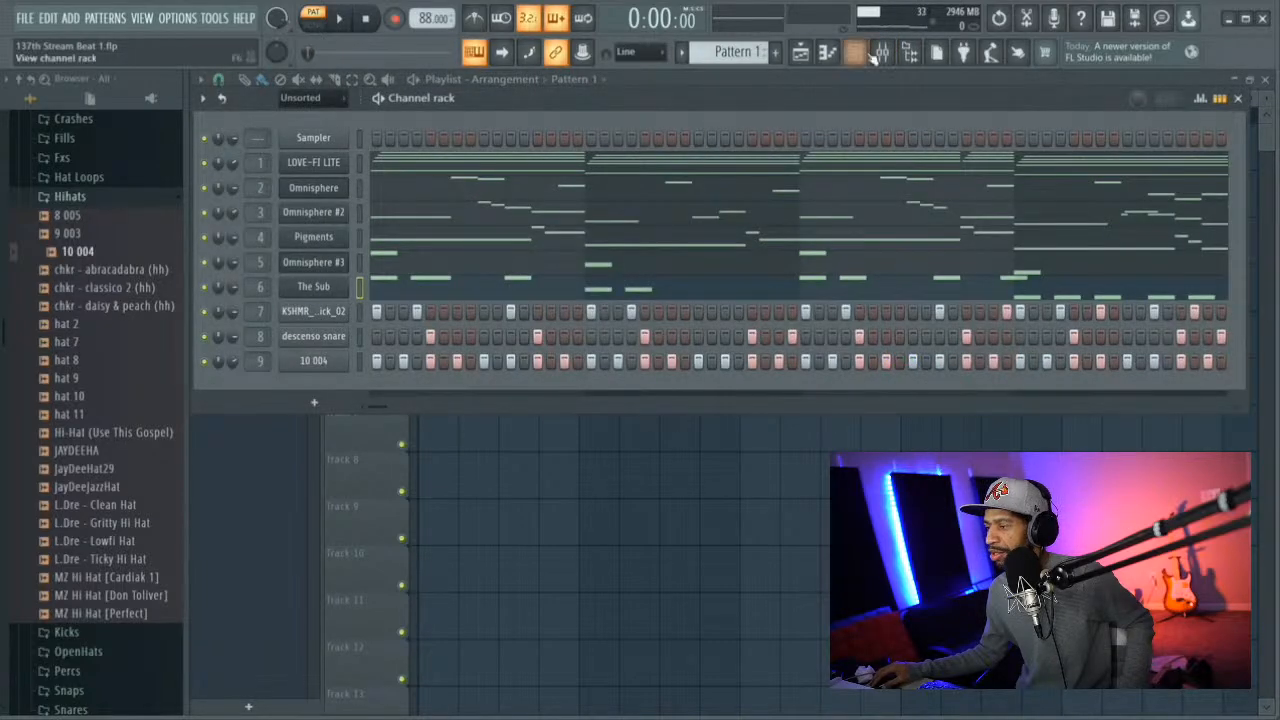
left_click(882, 52)
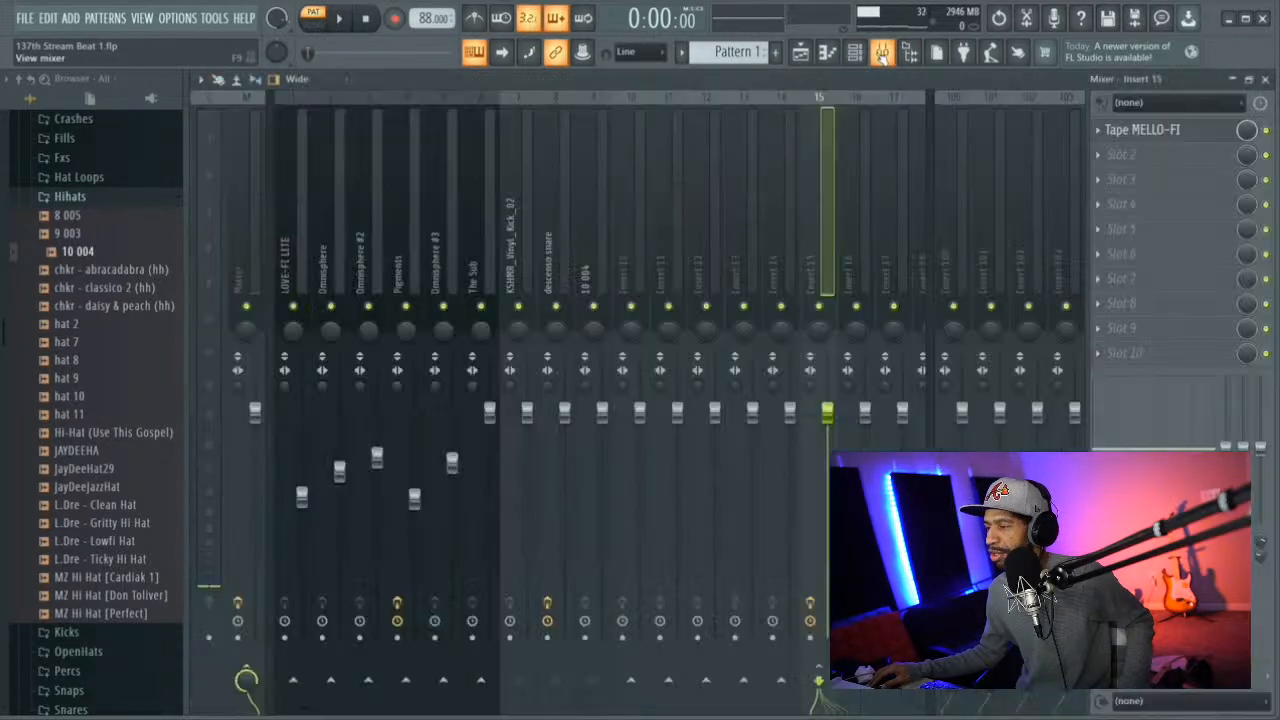
Solo the LOVE-FI LITE track, play the pattern, and unmute the Omnisphere and Omnisphere #2 tracks alongside it
right_click(296, 305)
key("space")
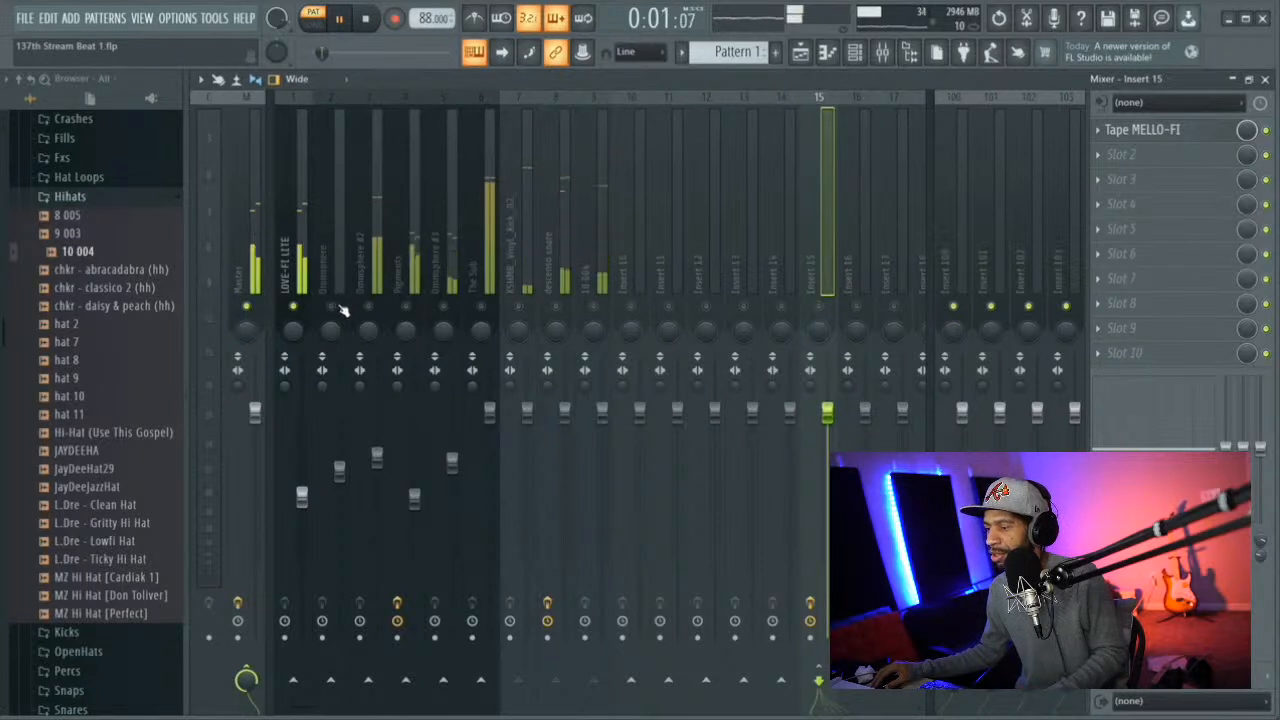
left_click(334, 307)
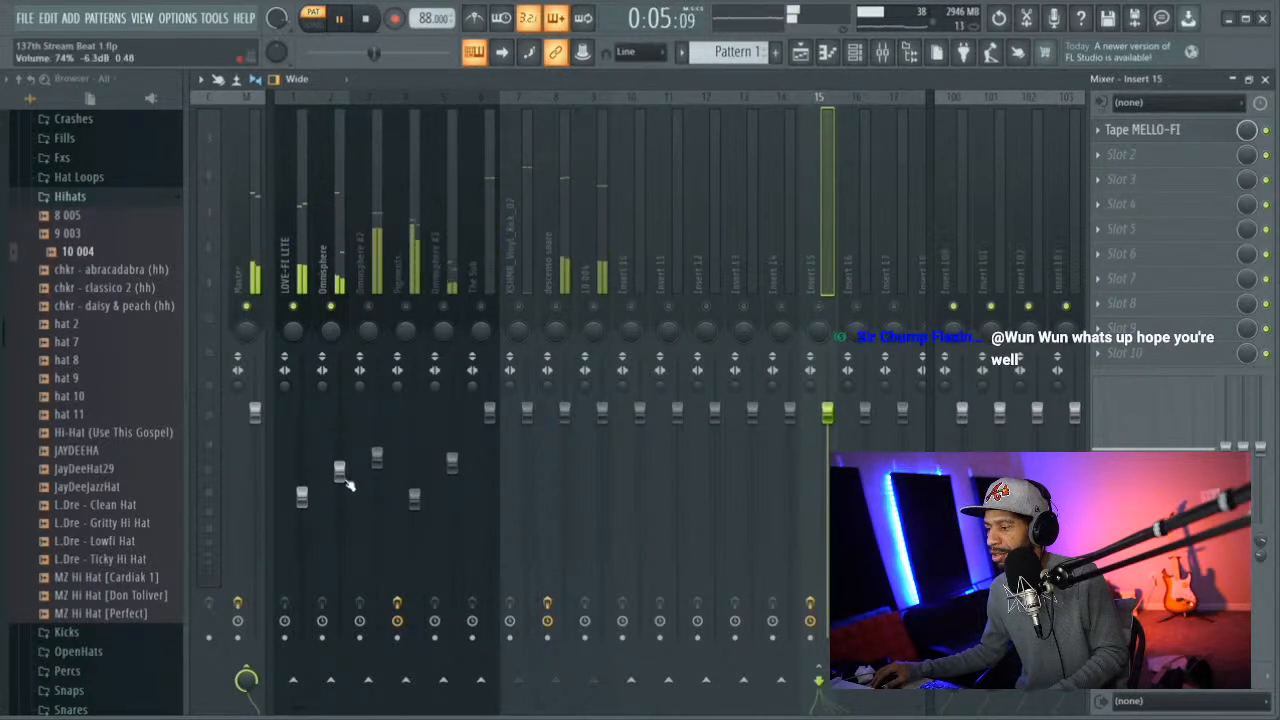
left_click(368, 306)
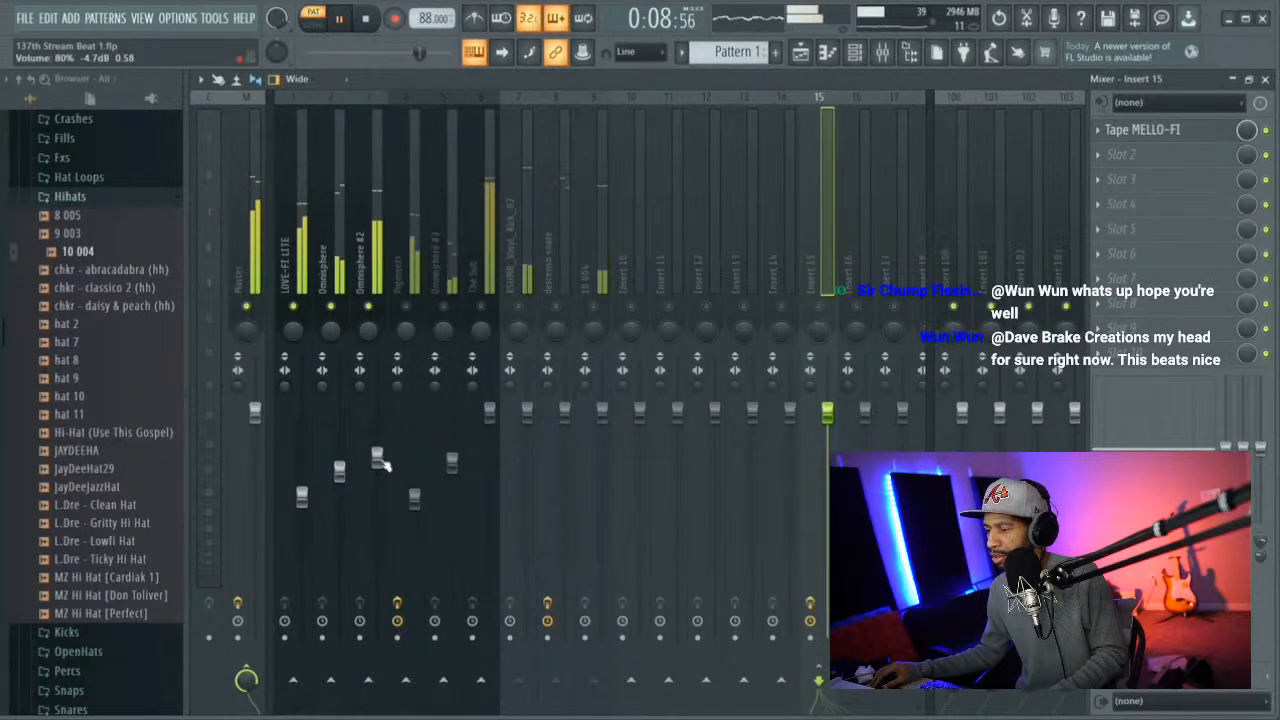
Pan the Omnisphere track 10% left and the Omnisphere #2 track slightly right
left_click(339, 333)
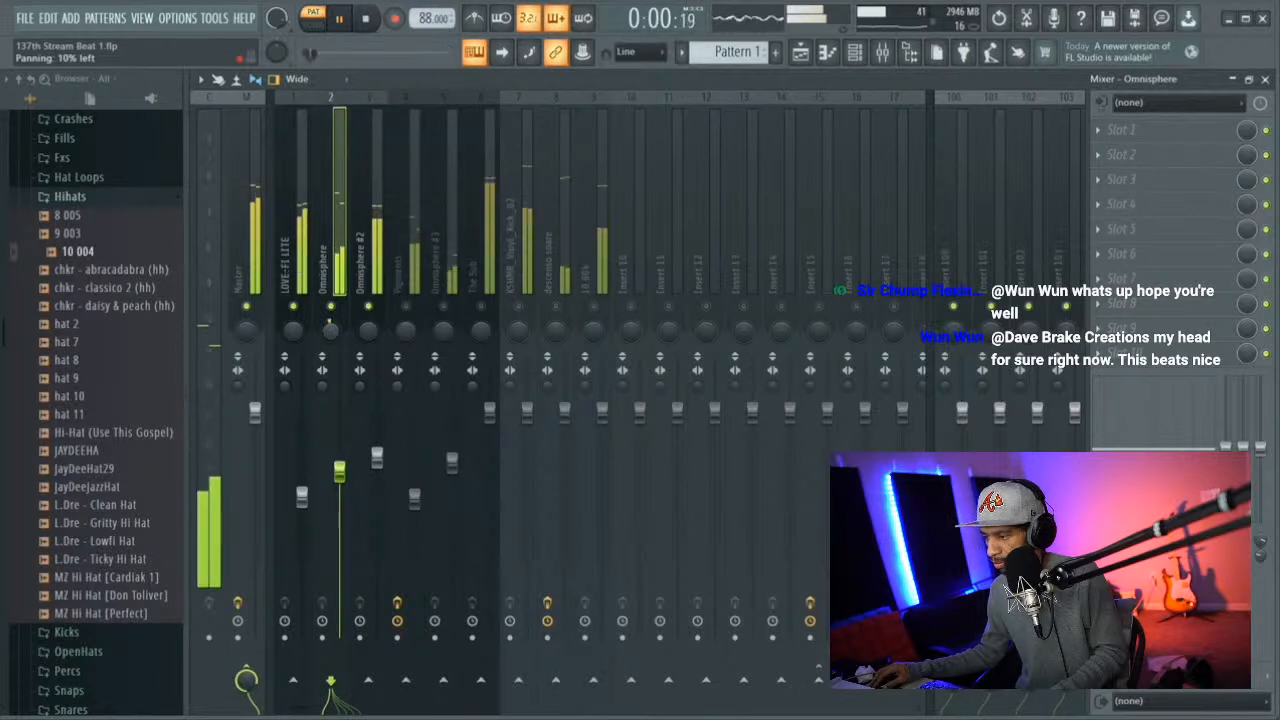
left_click(368, 335)
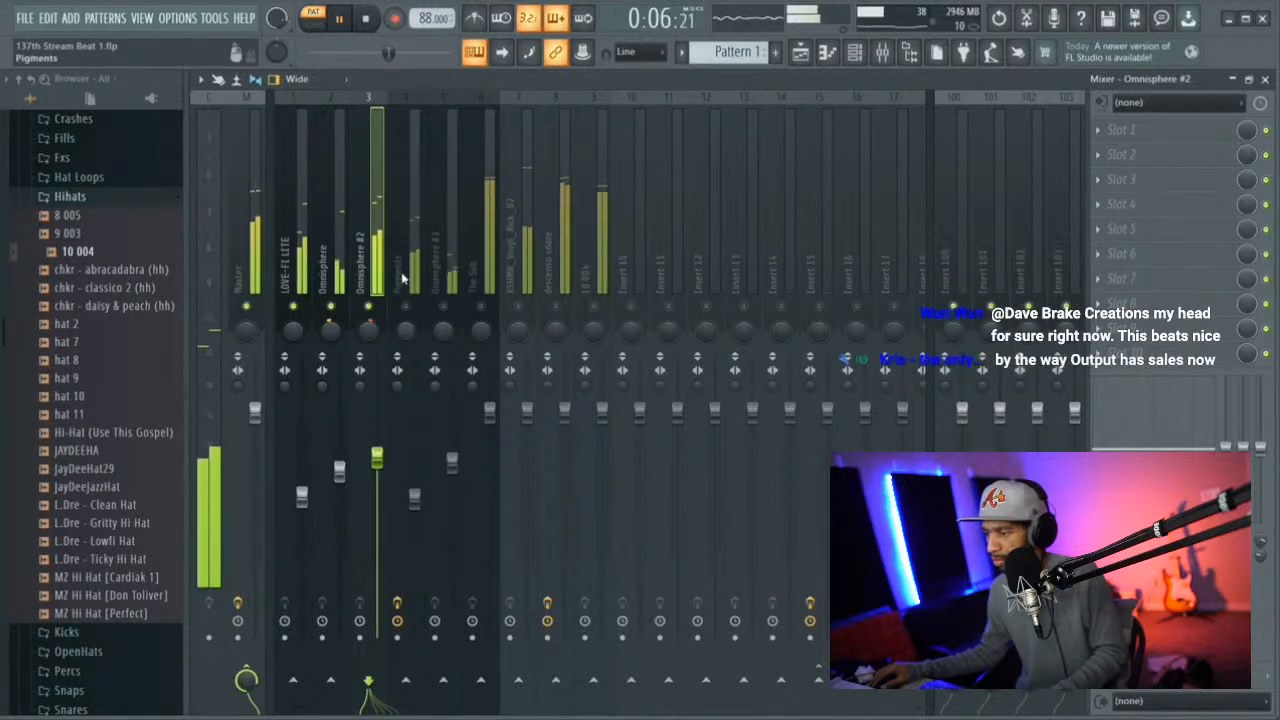
Unmute the Pigments track to hear it with the other melodies, mute it again and stop playback
left_click(406, 308)
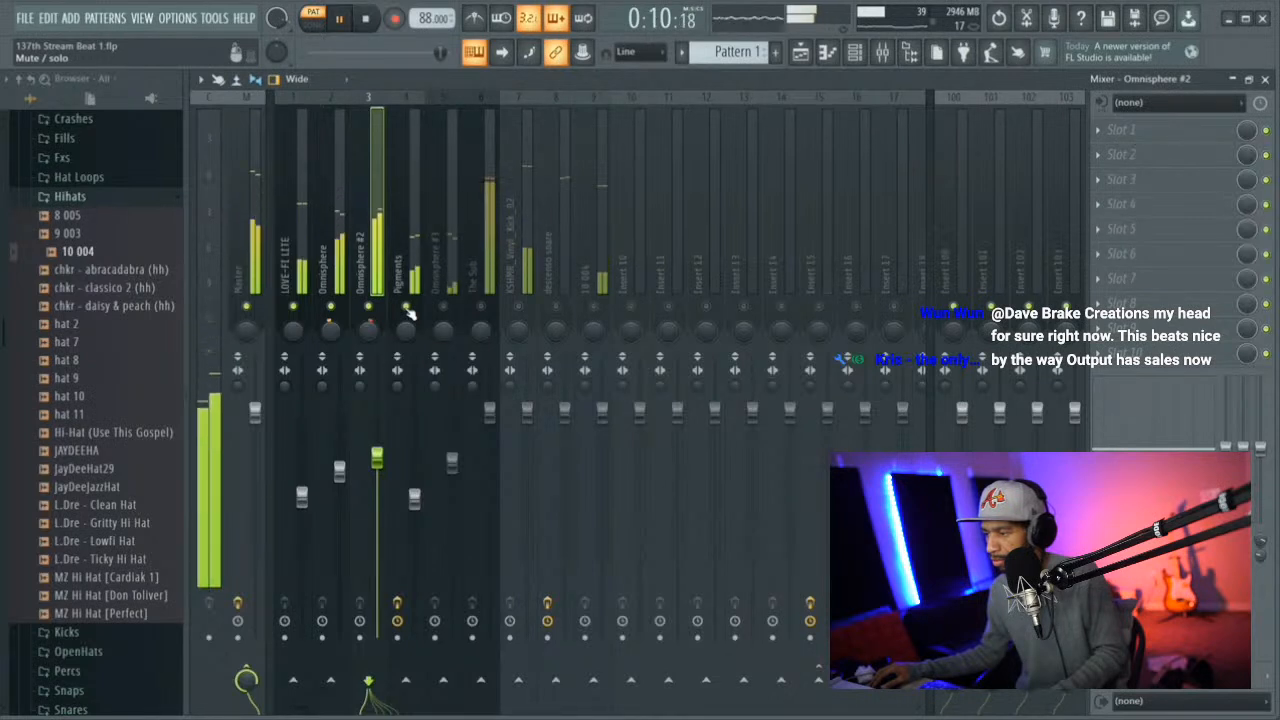
left_click(407, 309)
key("space")
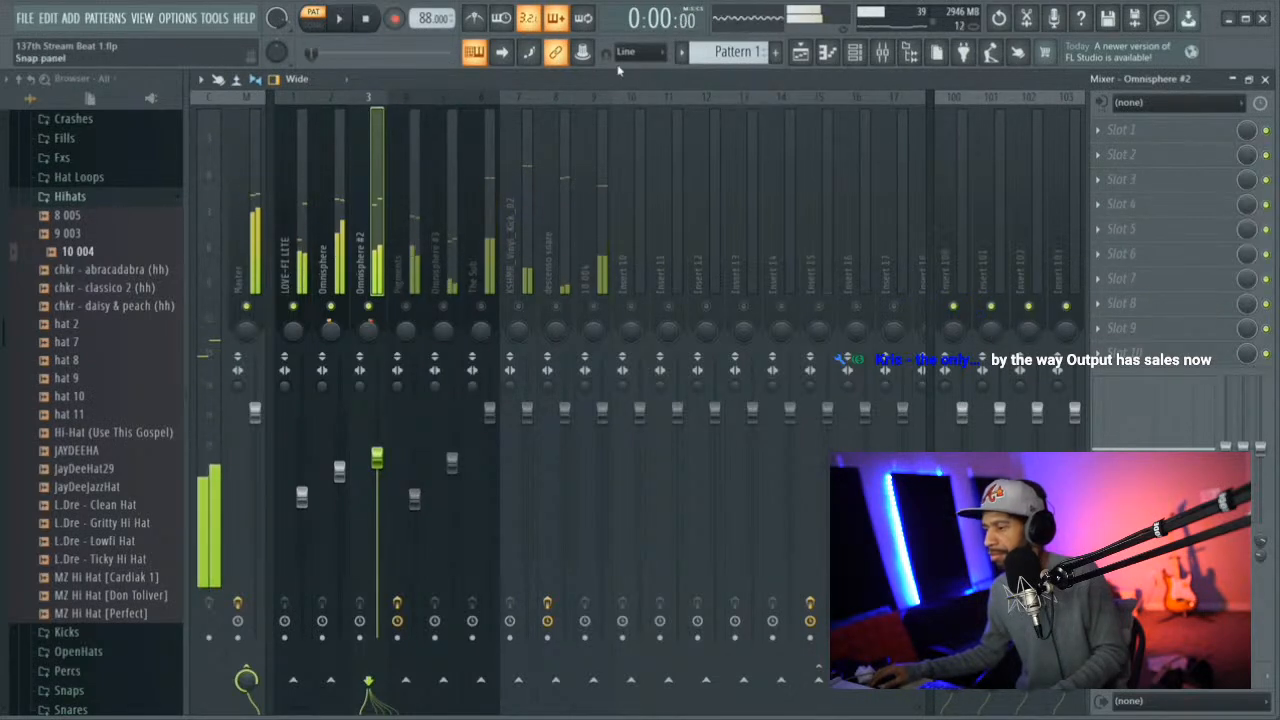
Render Pattern 1 as a stereo 16-bit WAV audio clip, and place it at bar 1 of Track 1 with the pattern moved to Track 2
left_click(802, 55)
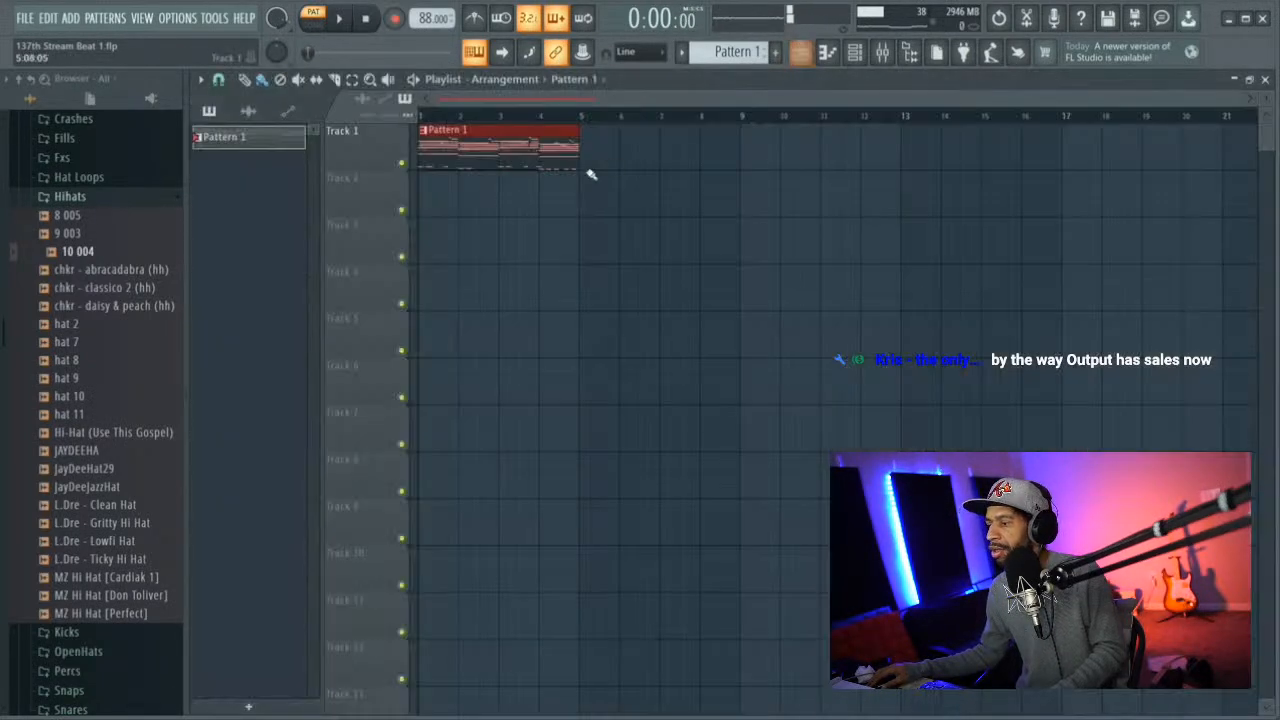
right_click(238, 141)
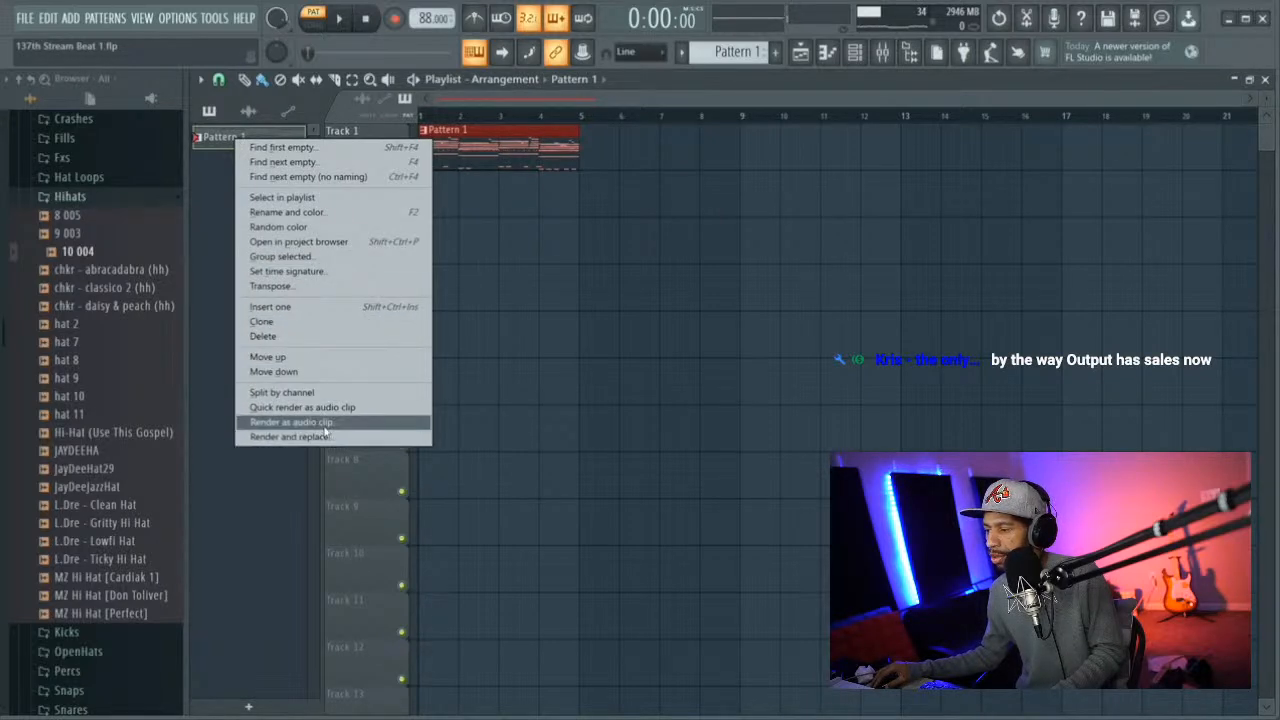
left_click(292, 422)
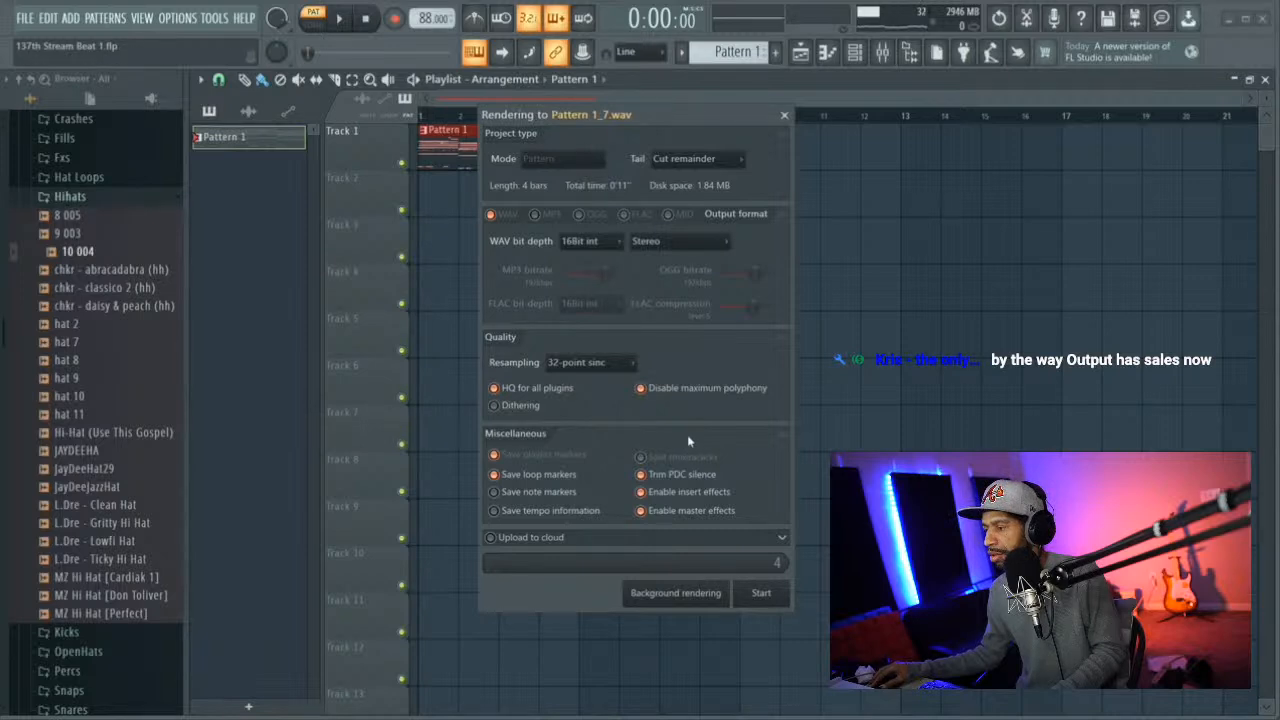
left_click(765, 592)
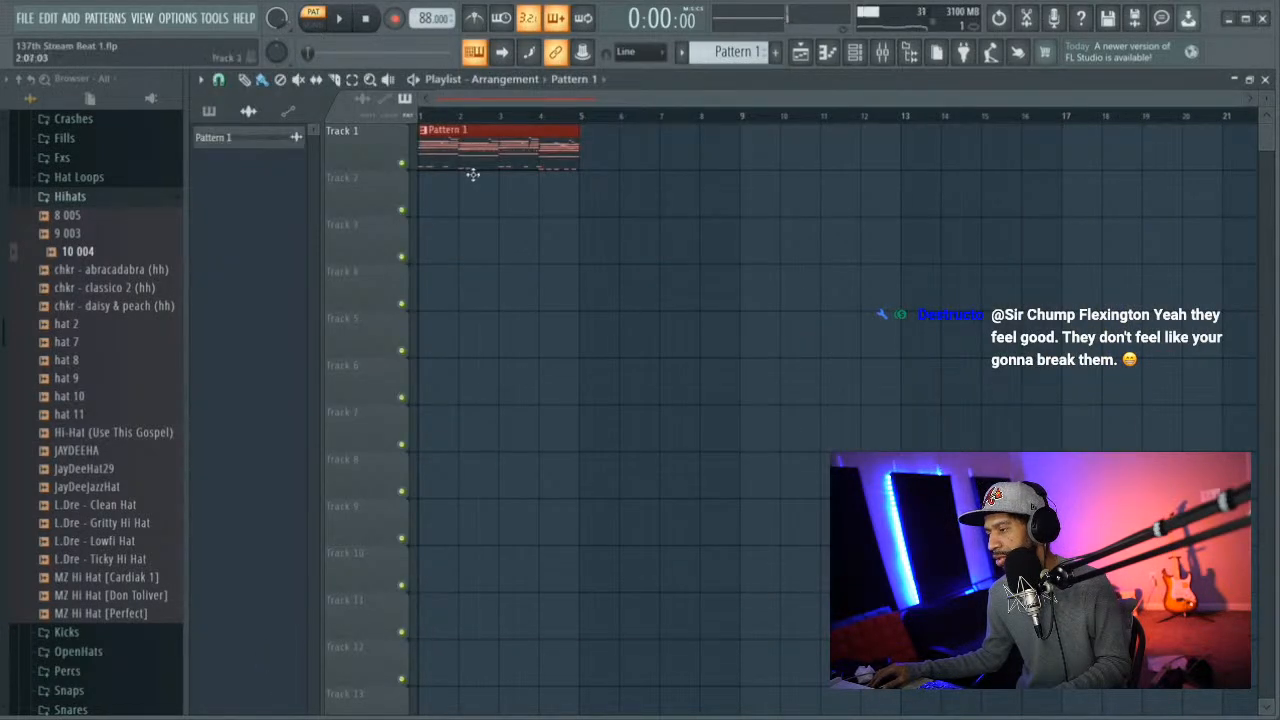
left_click_drag(472, 174, 472, 184)
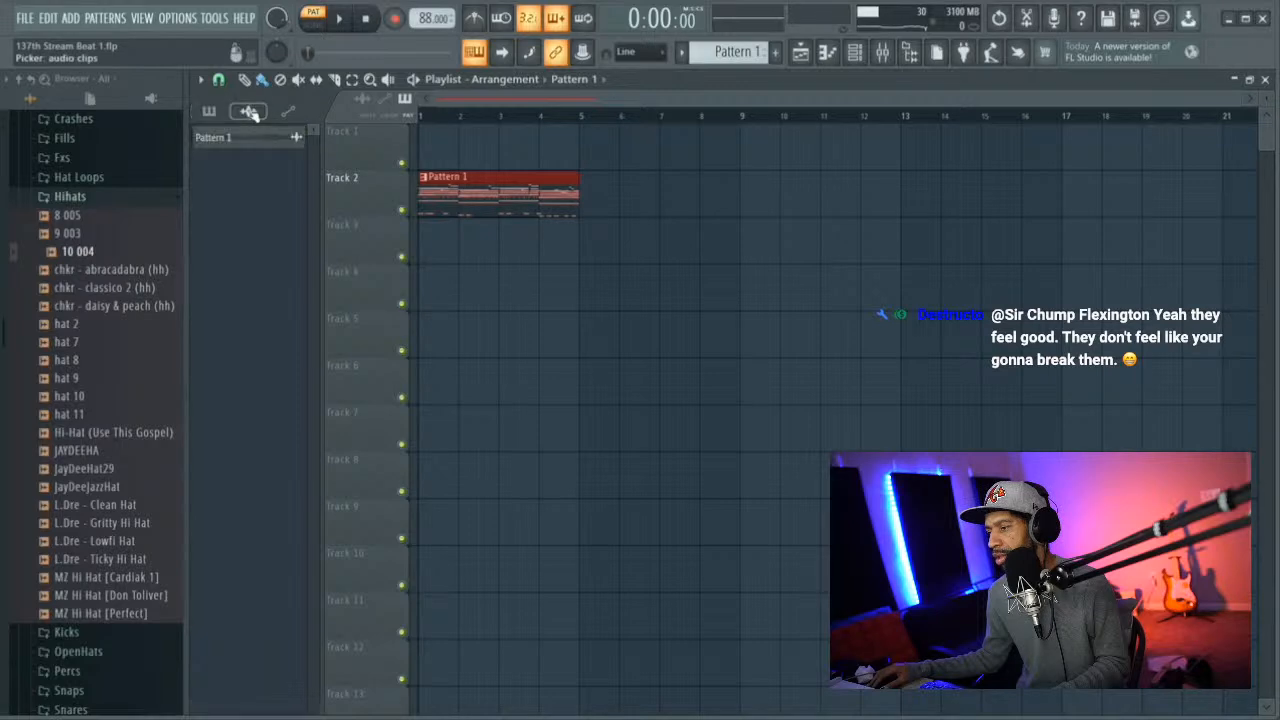
left_click_drag(257, 137, 428, 131)
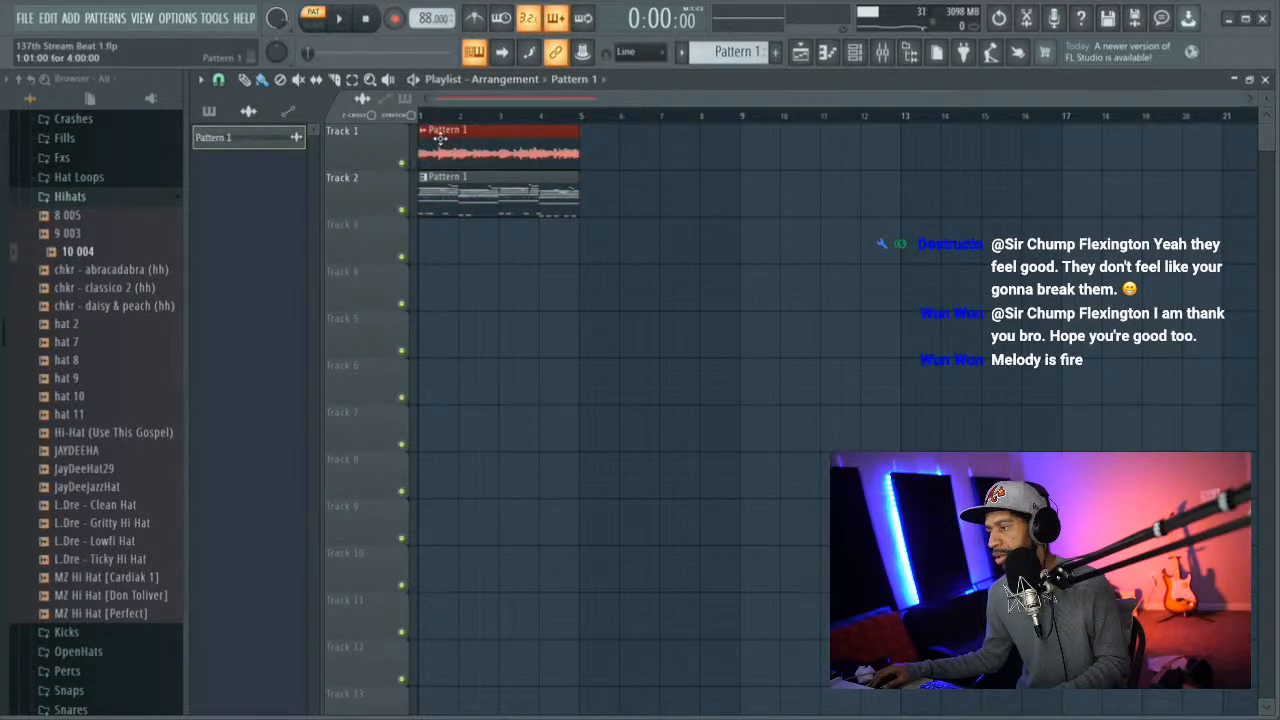
Reverse the rendered Pattern 1 audio clip on Track 1 and mute Track 2
right_click(425, 140)
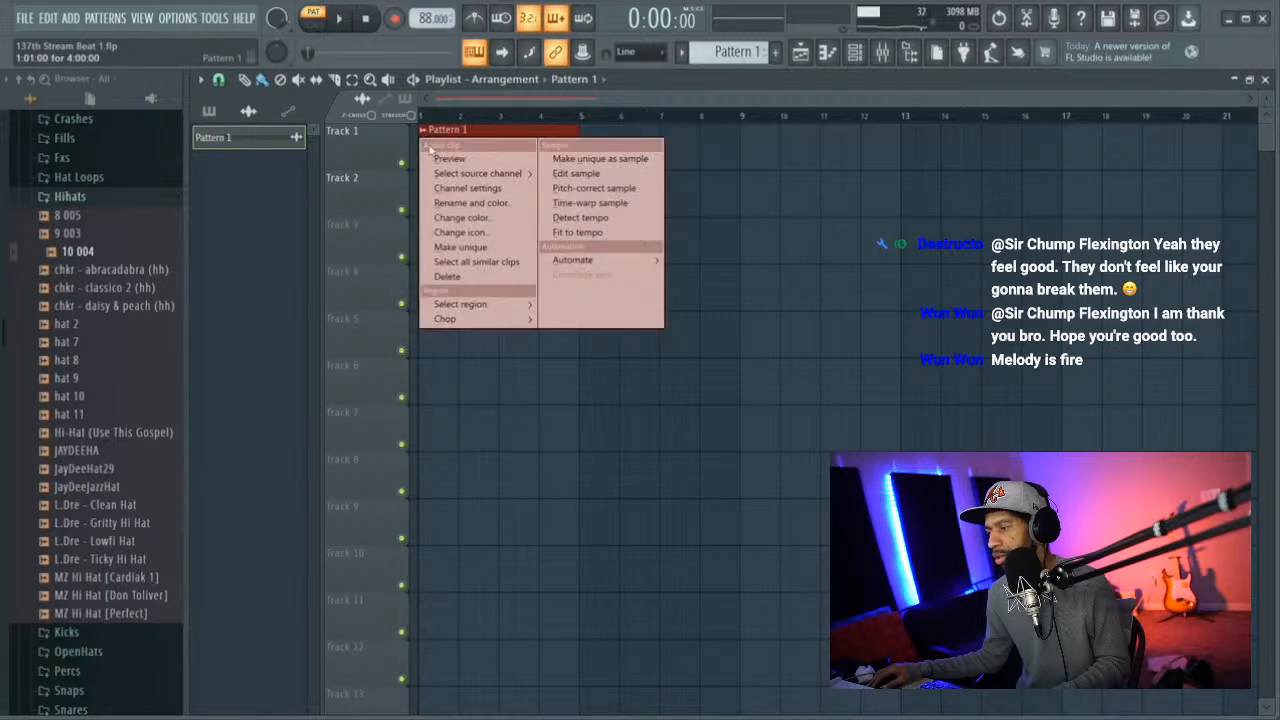
left_click(504, 130)
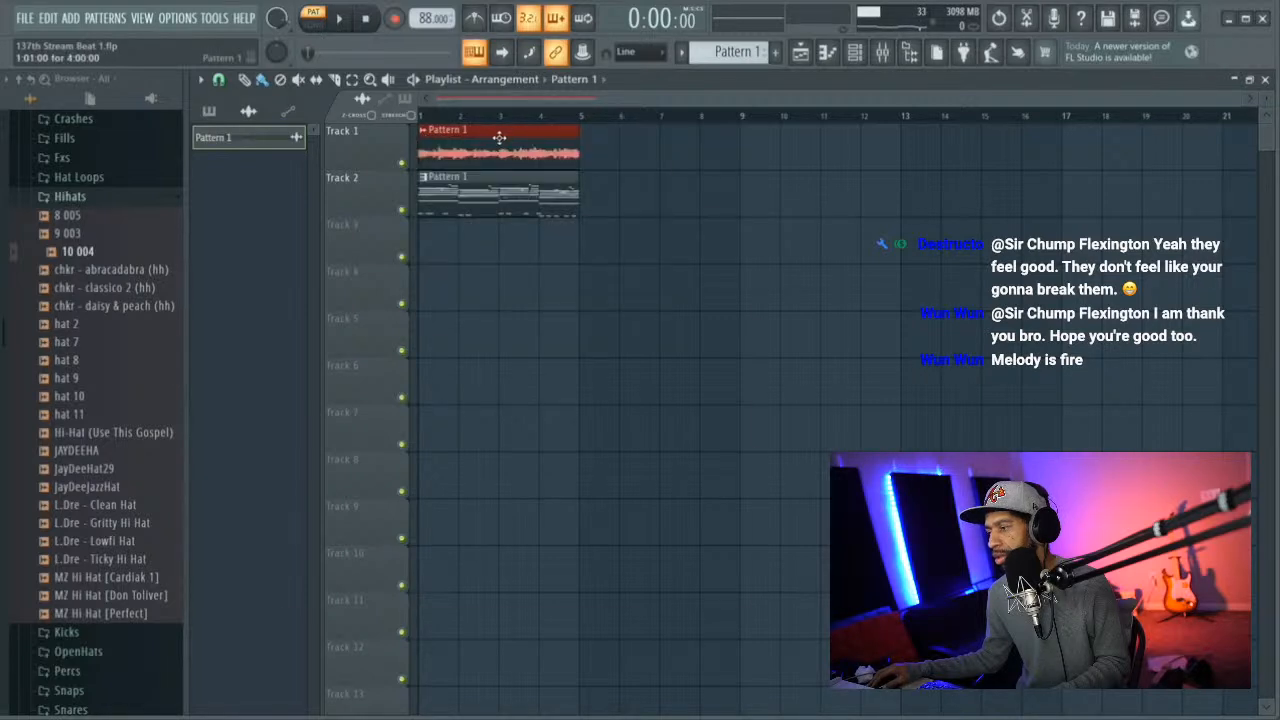
double_click(499, 137)
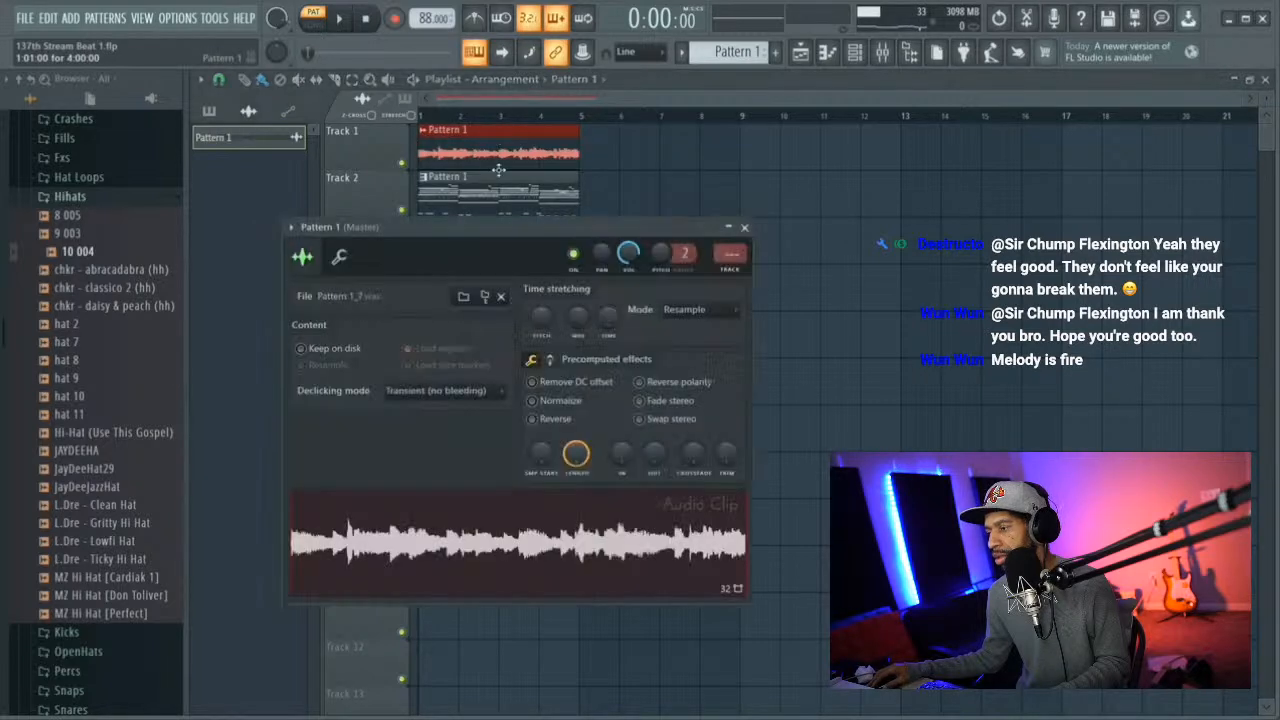
left_click(533, 419)
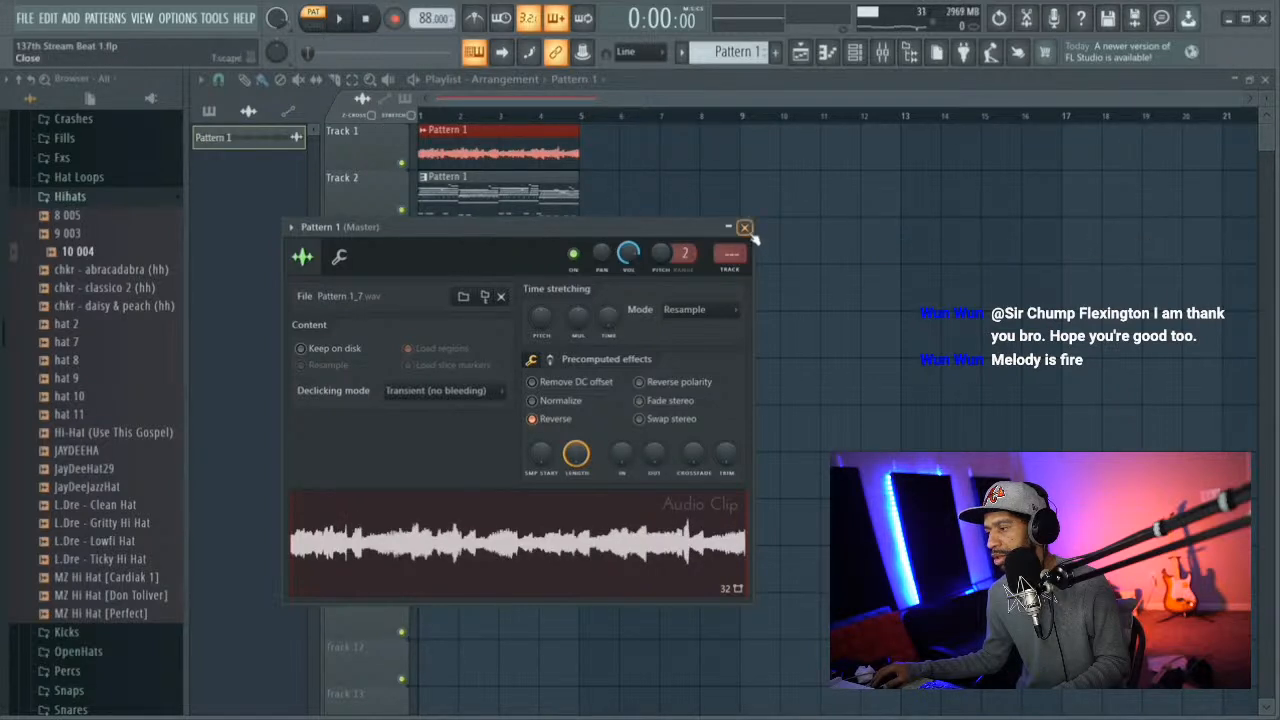
left_click(745, 228)
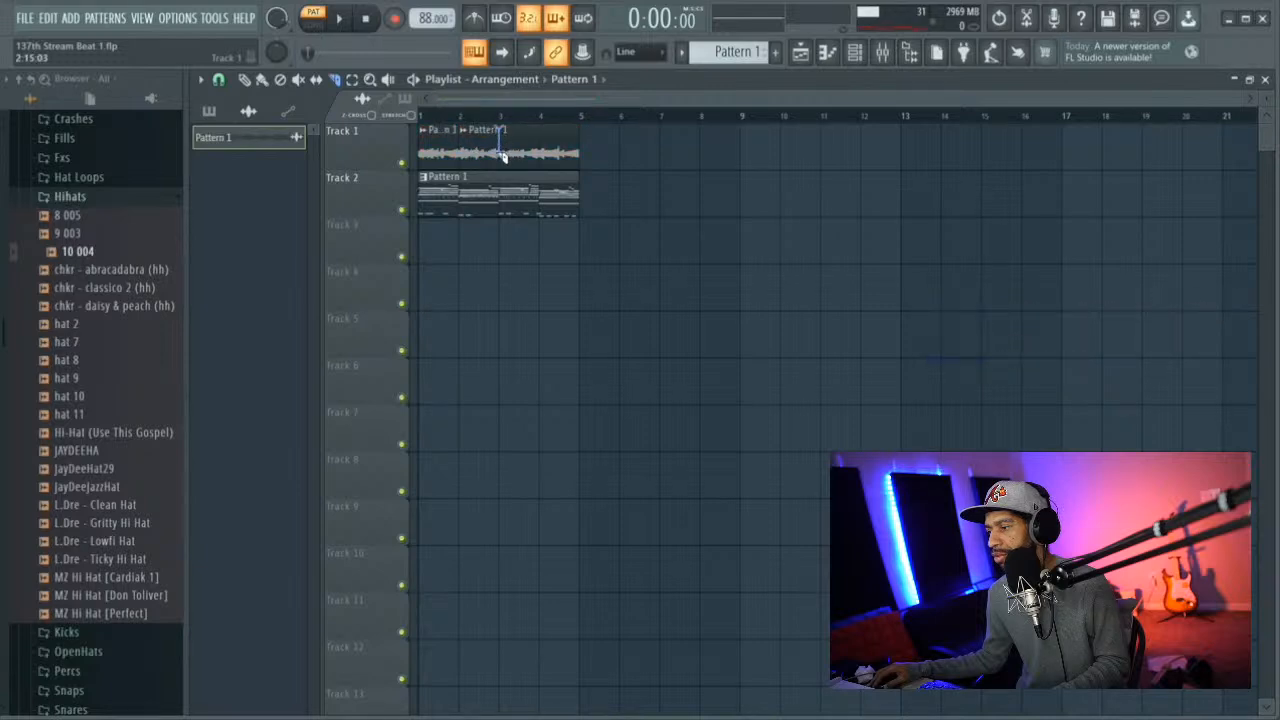
left_click(403, 208)
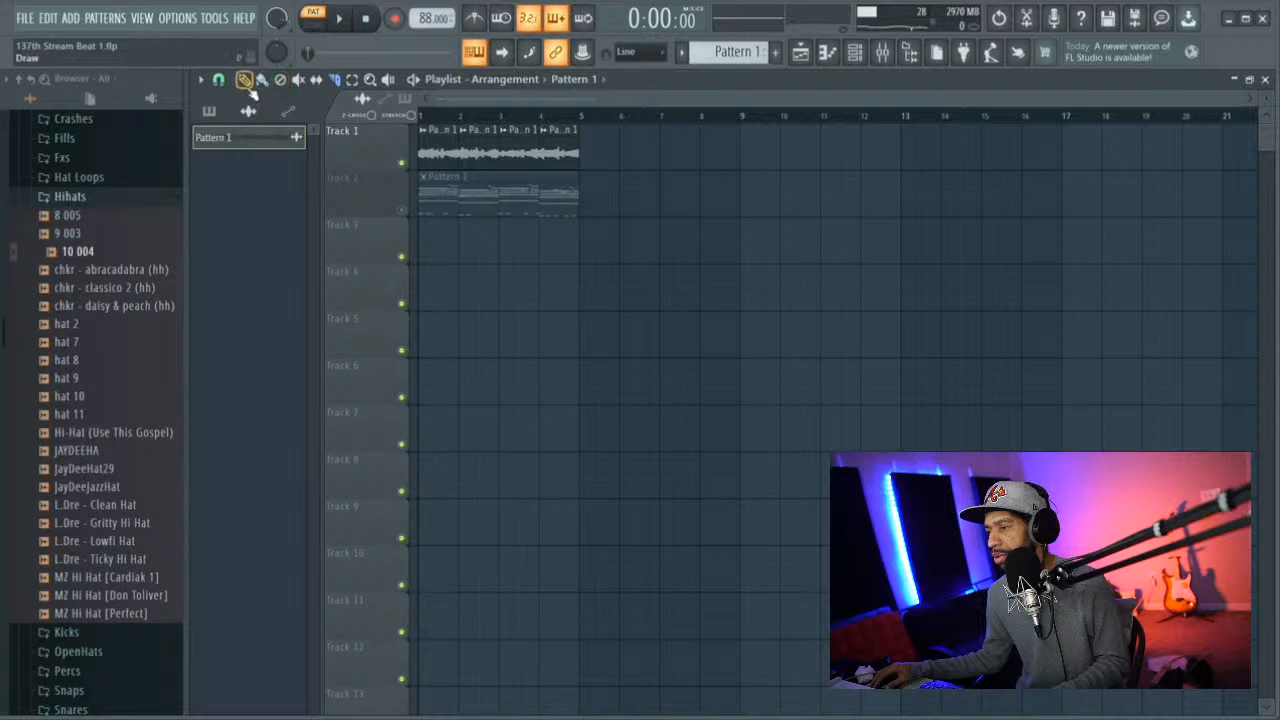
left_click_drag(524, 143, 597, 155)
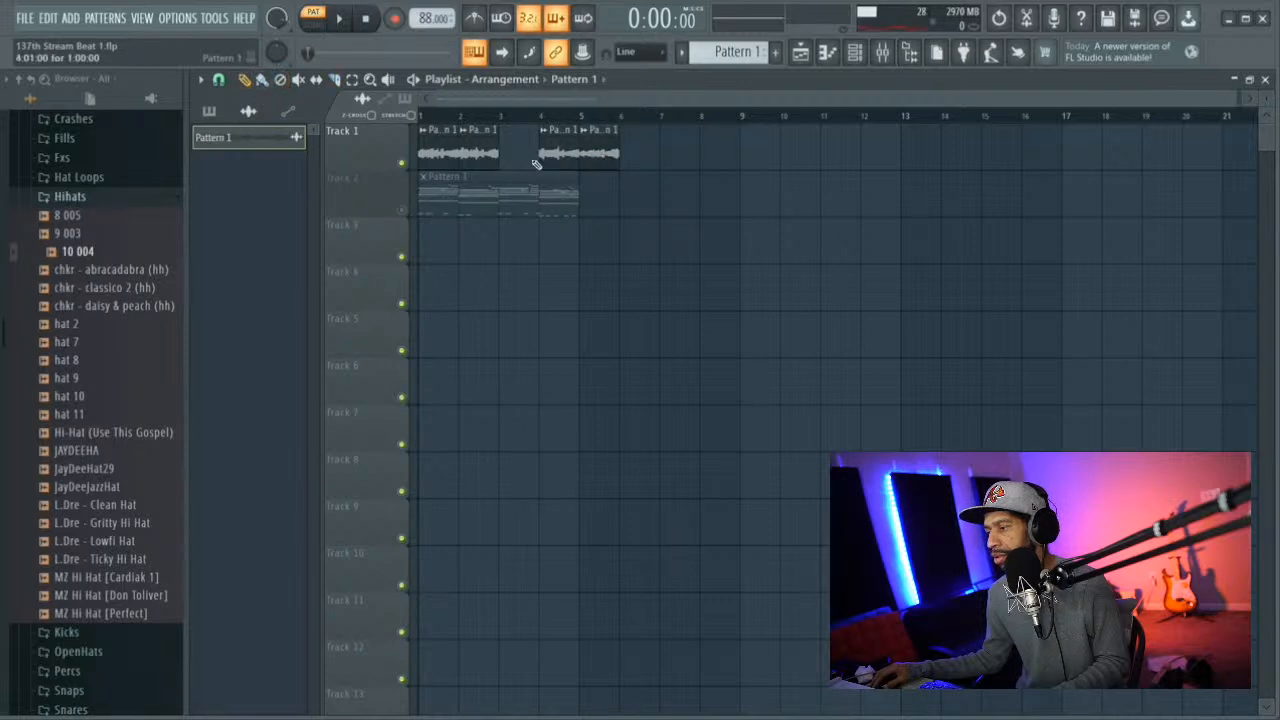
left_click_drag(468, 145, 617, 145)
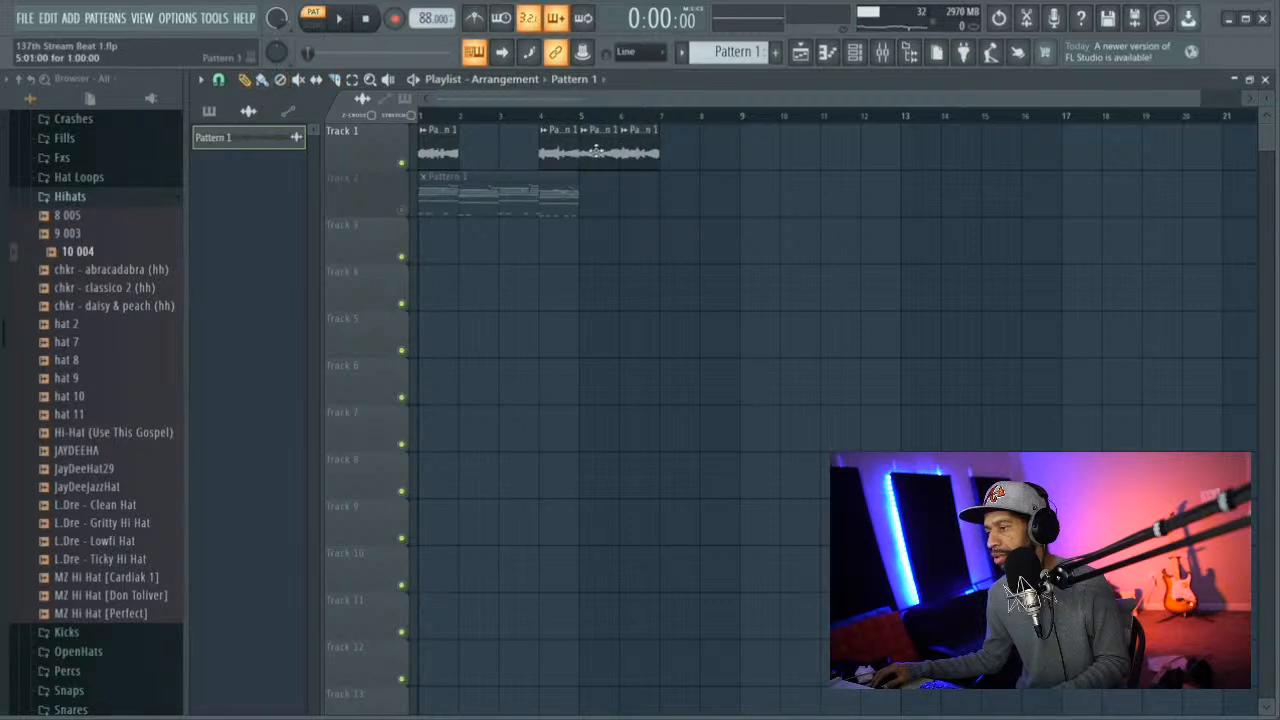
mouse_move(438, 153)
left_mouse_down()
mouse_move(509, 155)
mouse_move(453, 153)
left_mouse_up()
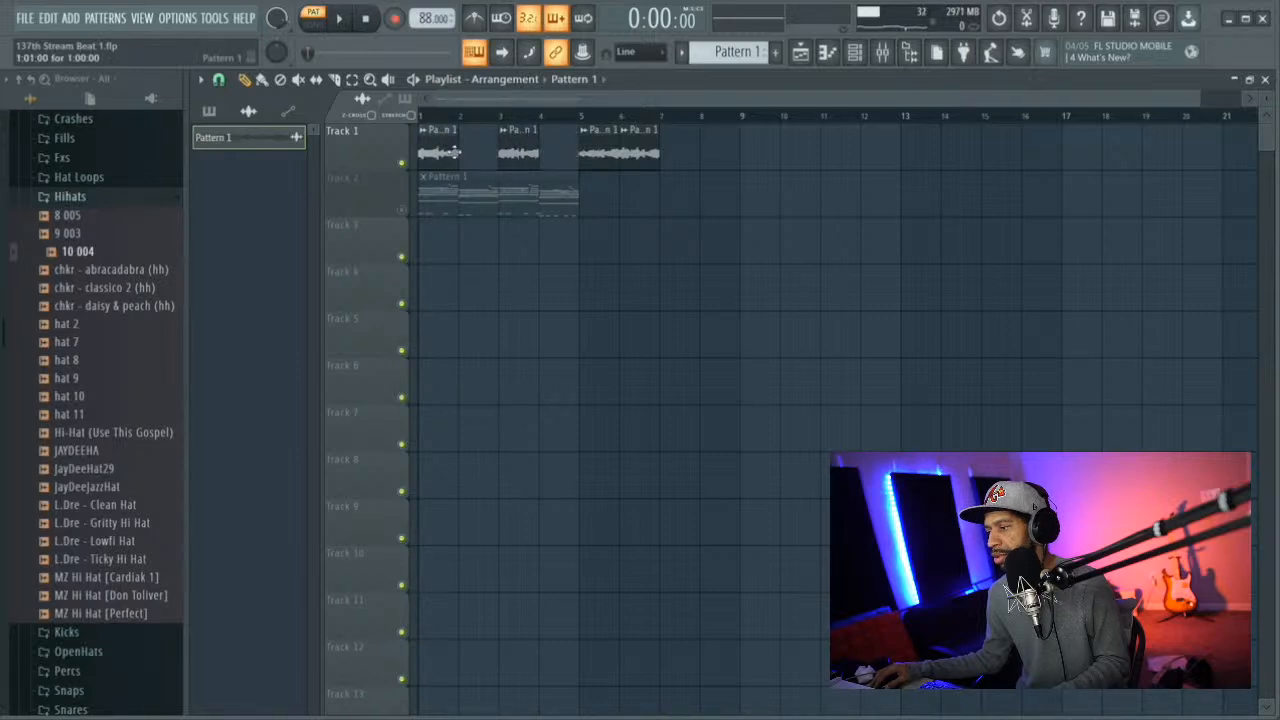
right_click(645, 151)
right_click(600, 151)
right_click(520, 150)
right_click(456, 148)
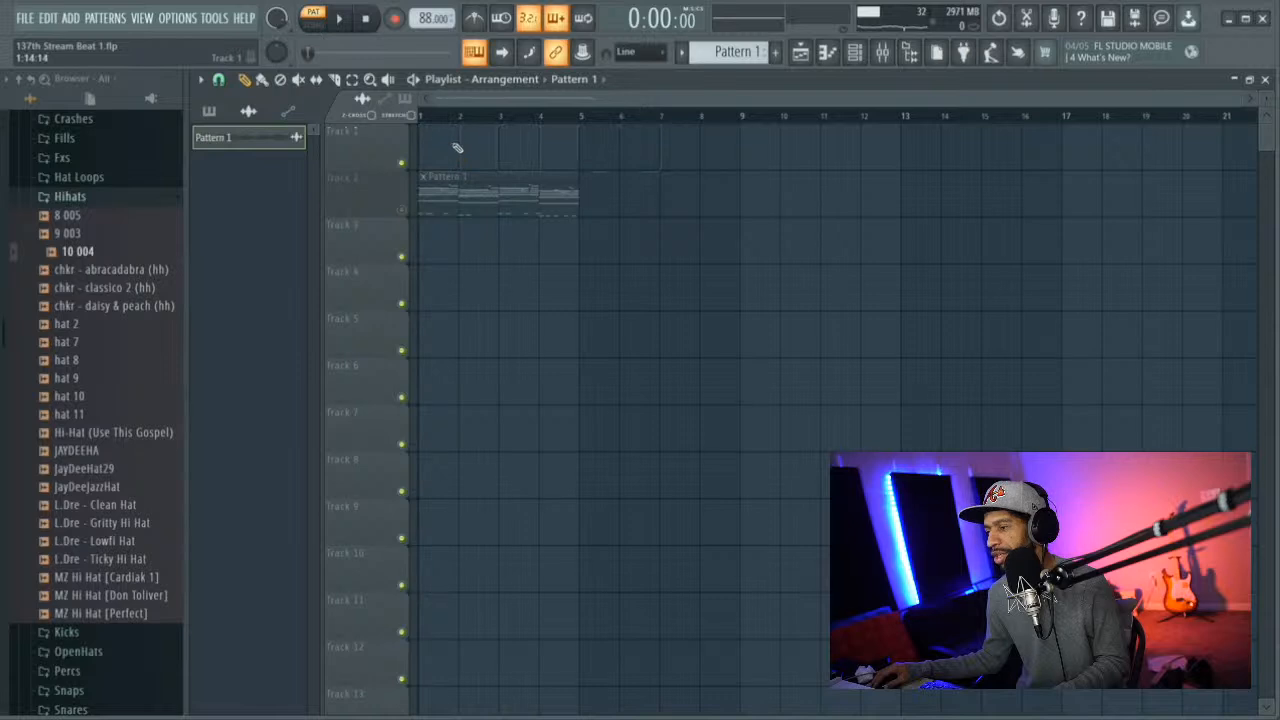
Place the reversed audio clip on Track 1 again as four one-bar slices and arrange them in reverse order starting at bar 1
left_click_drag(250, 137, 424, 157)
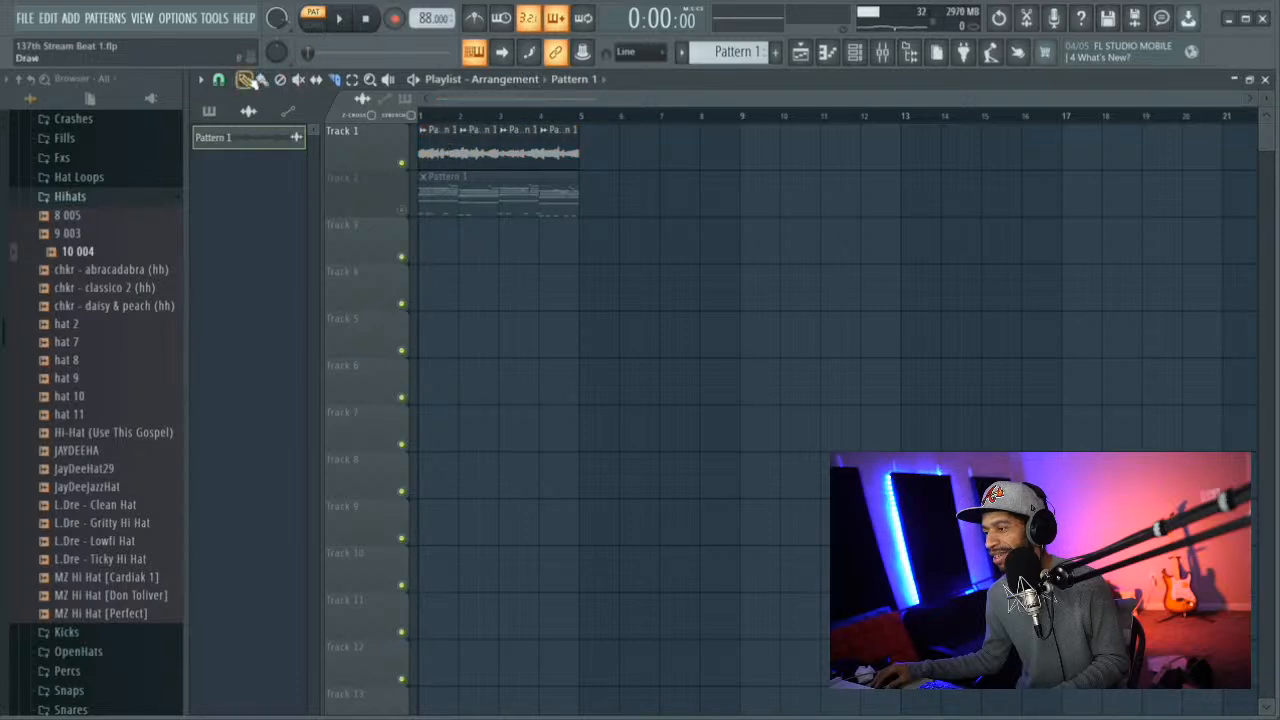
left_click_drag(445, 142, 685, 150)
left_click_drag(483, 148, 650, 150)
left_click_drag(513, 149, 591, 146)
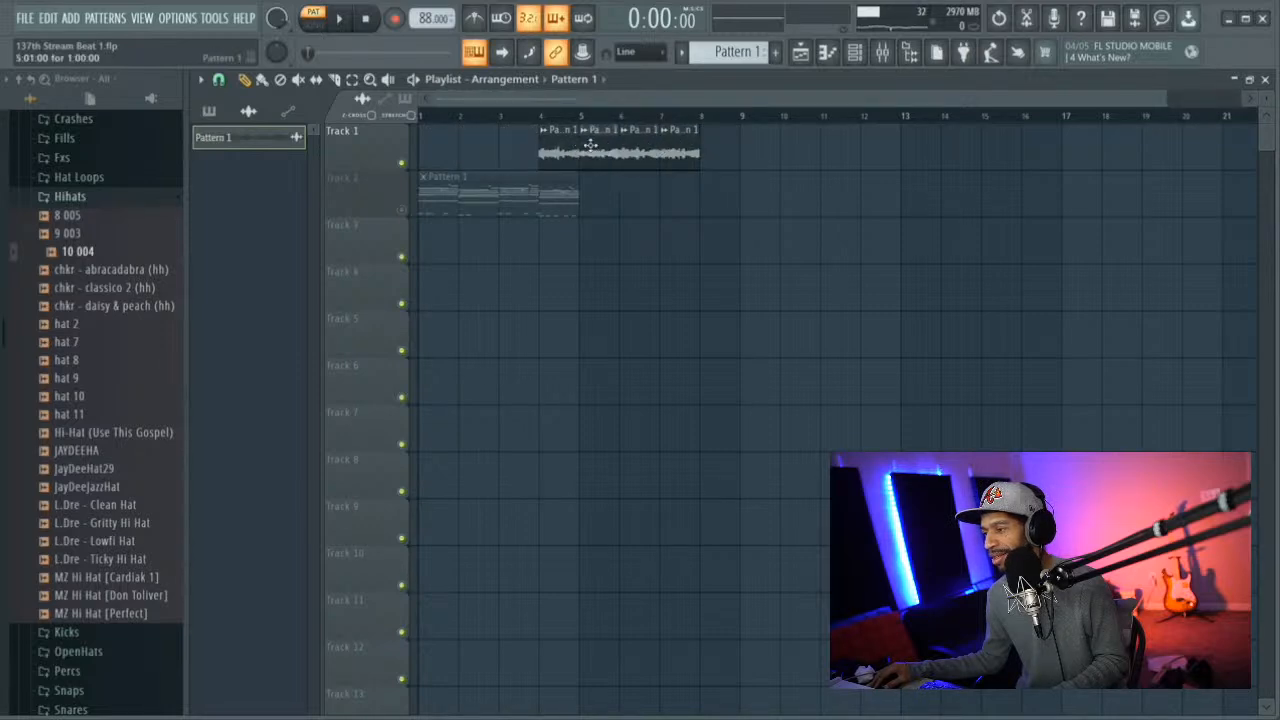
key("ctrl+a")
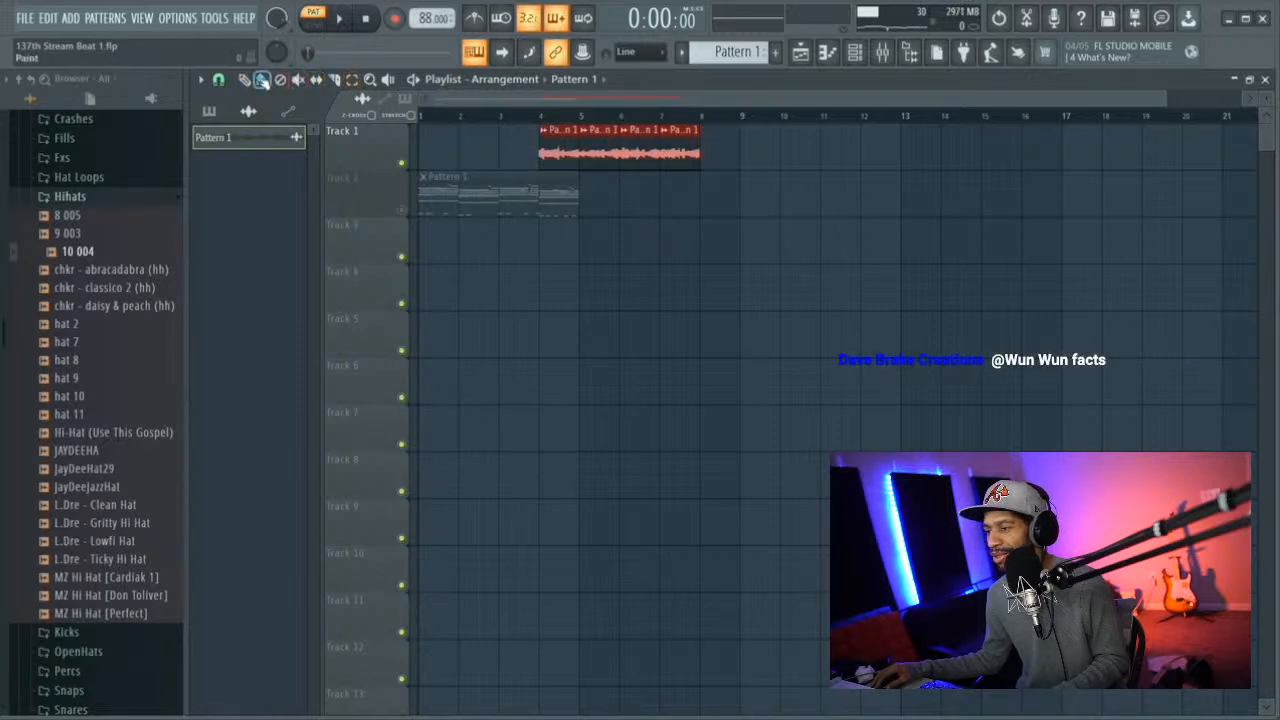
left_click_drag(556, 147, 436, 147)
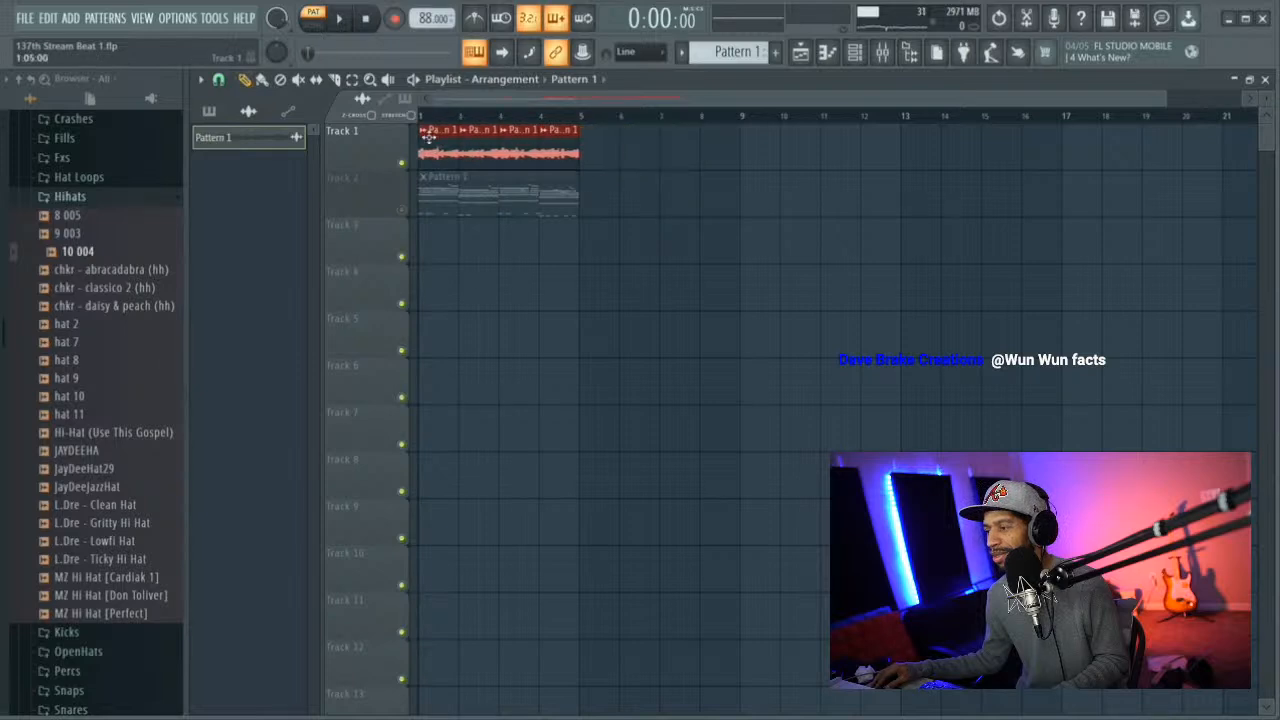
Switch to song mode and play the rearranged audio slices on Track 1
key("space")
key("space")
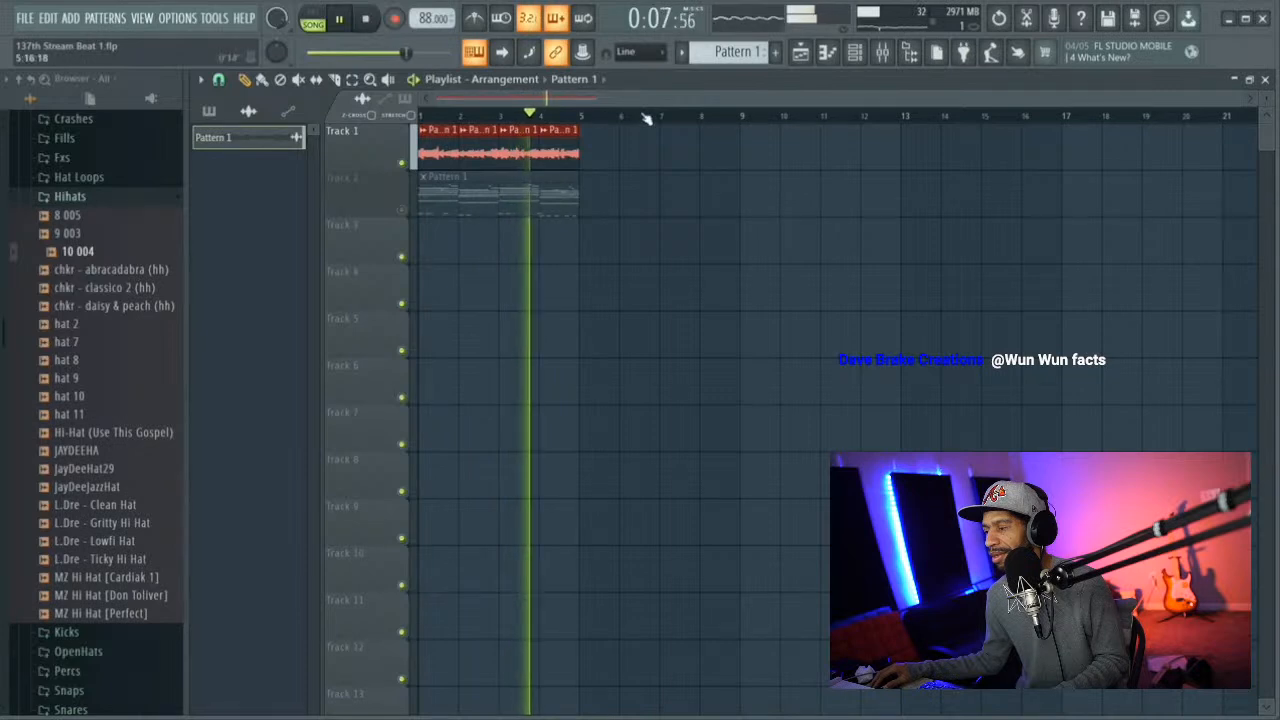
left_click(862, 62)
key("space")
Unmute all mixer tracks, including the Pigments, Omnisphere #3, The Sub and drum tracks
left_click(885, 57)
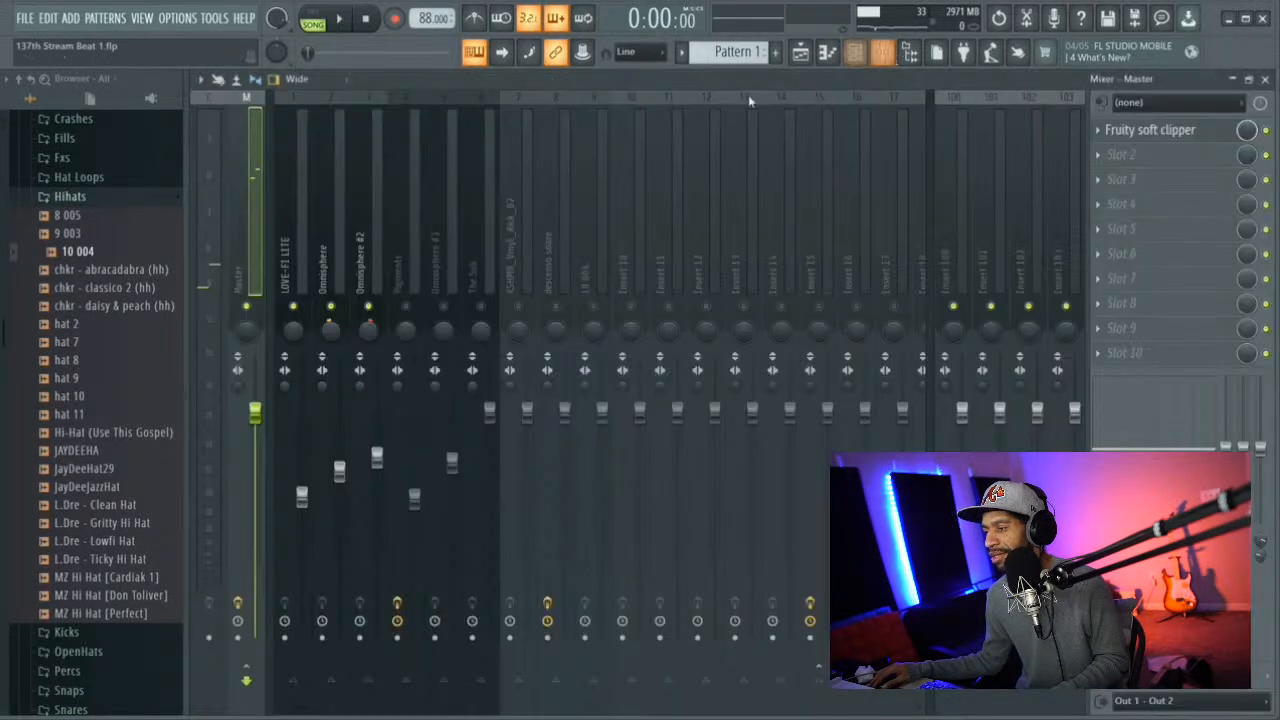
left_click(856, 57)
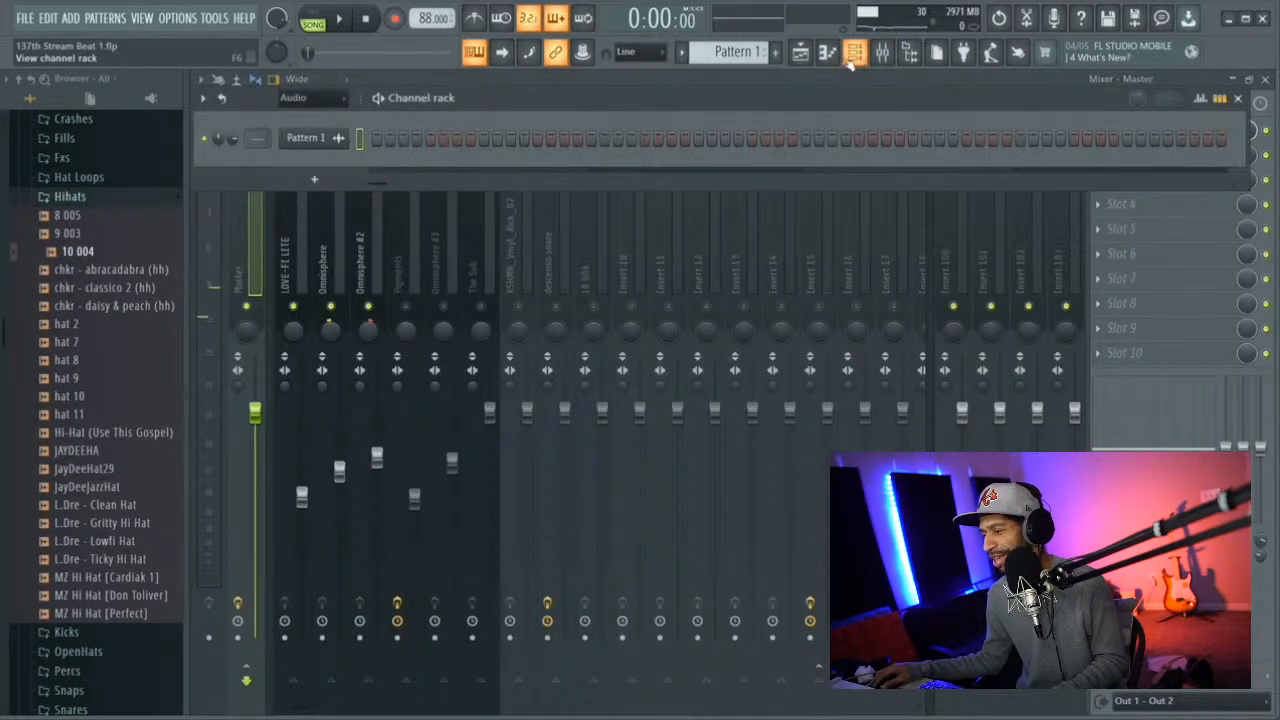
right_click(406, 305)
right_click(406, 305)
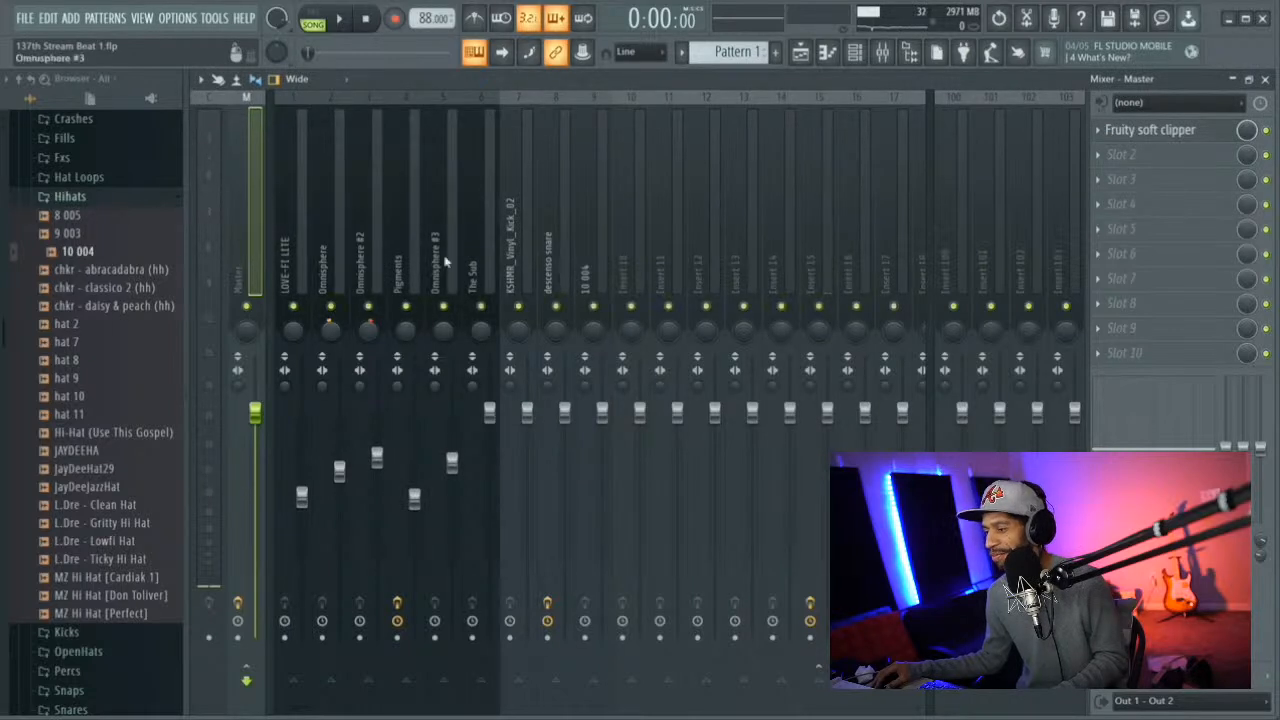
Unmute playlist Track 2 and play the original pattern together with the reversed slices
left_click(800, 52)
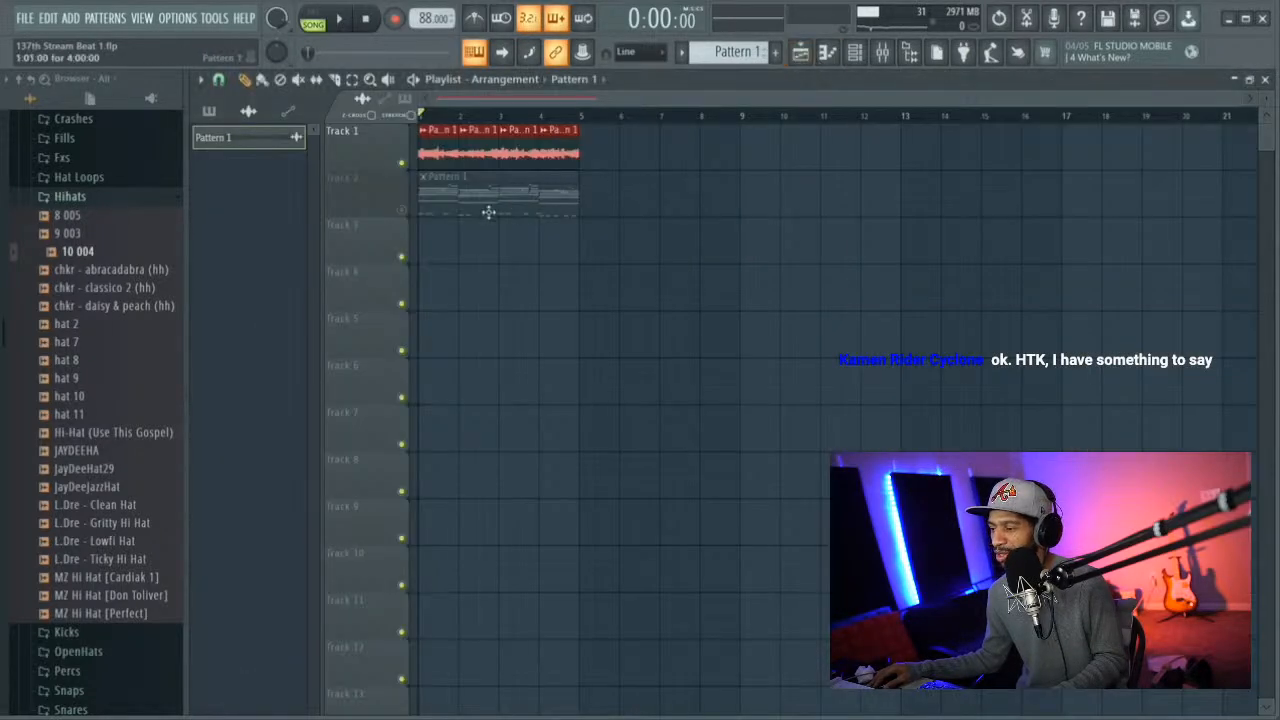
left_click(402, 211)
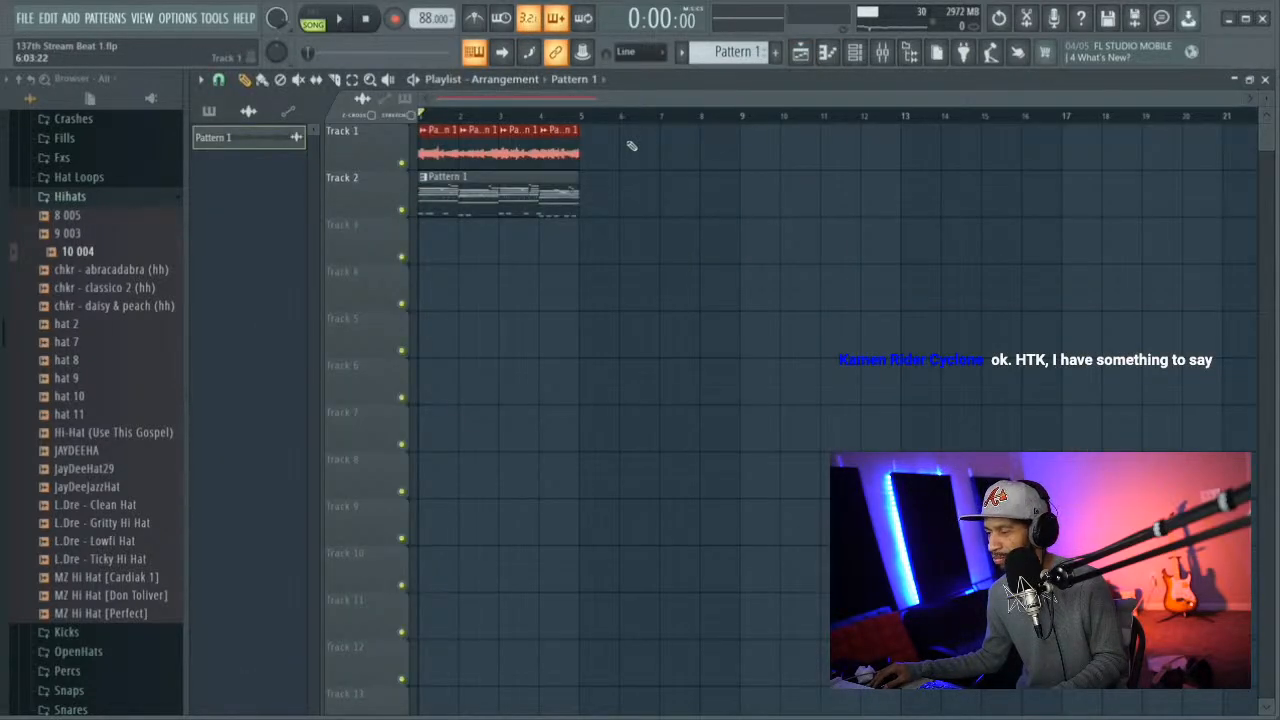
key("space")
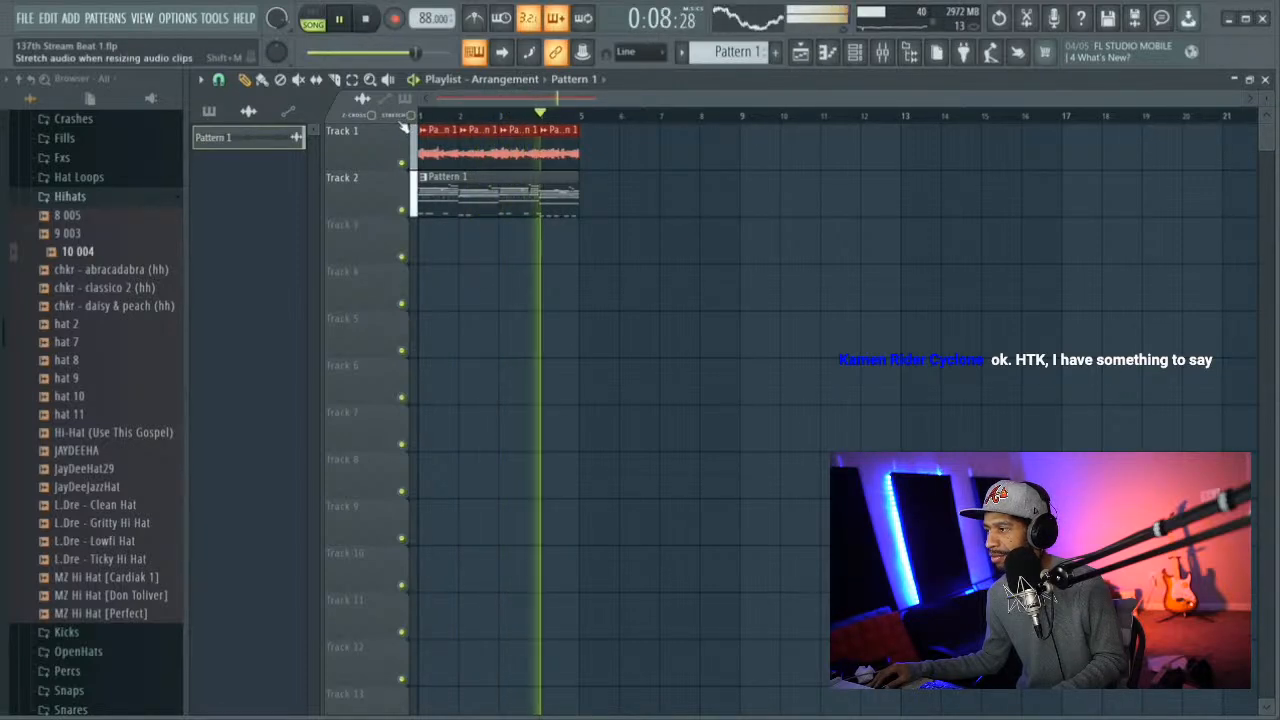
key("space")
Mute playlist Track 1 and split Pattern 1 by channel into separate patterns
left_click(402, 164)
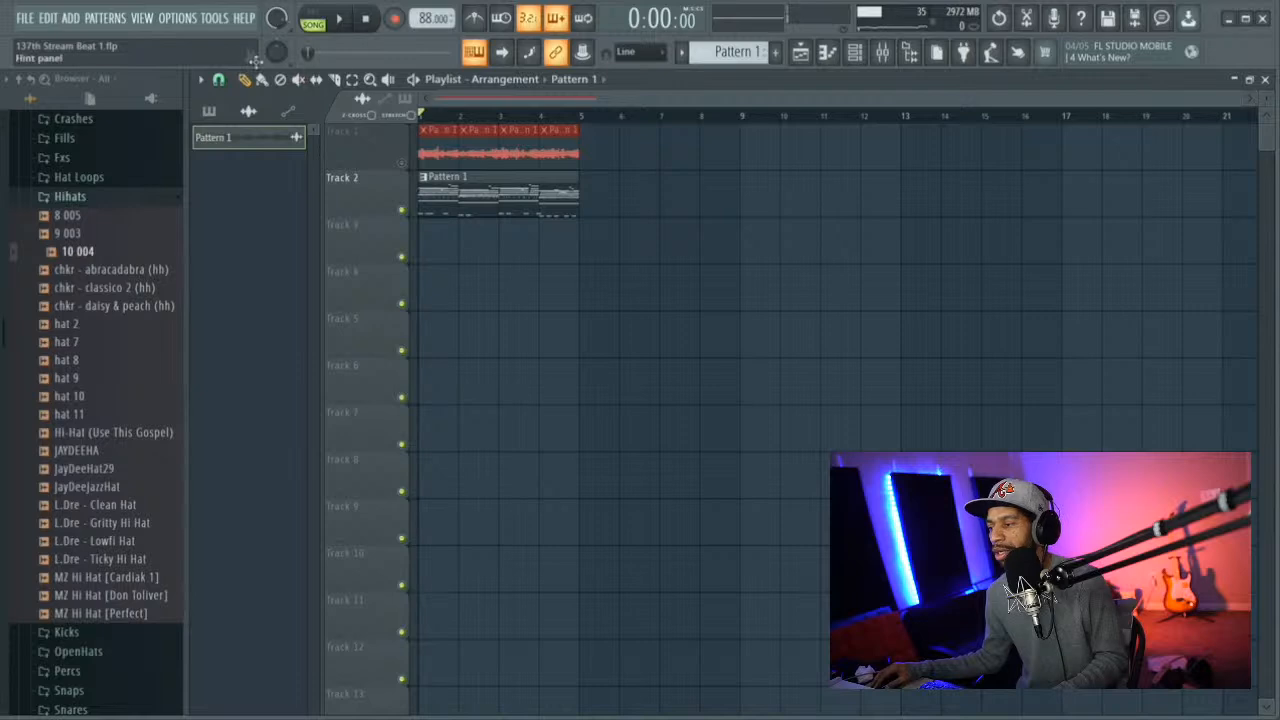
left_click(316, 79)
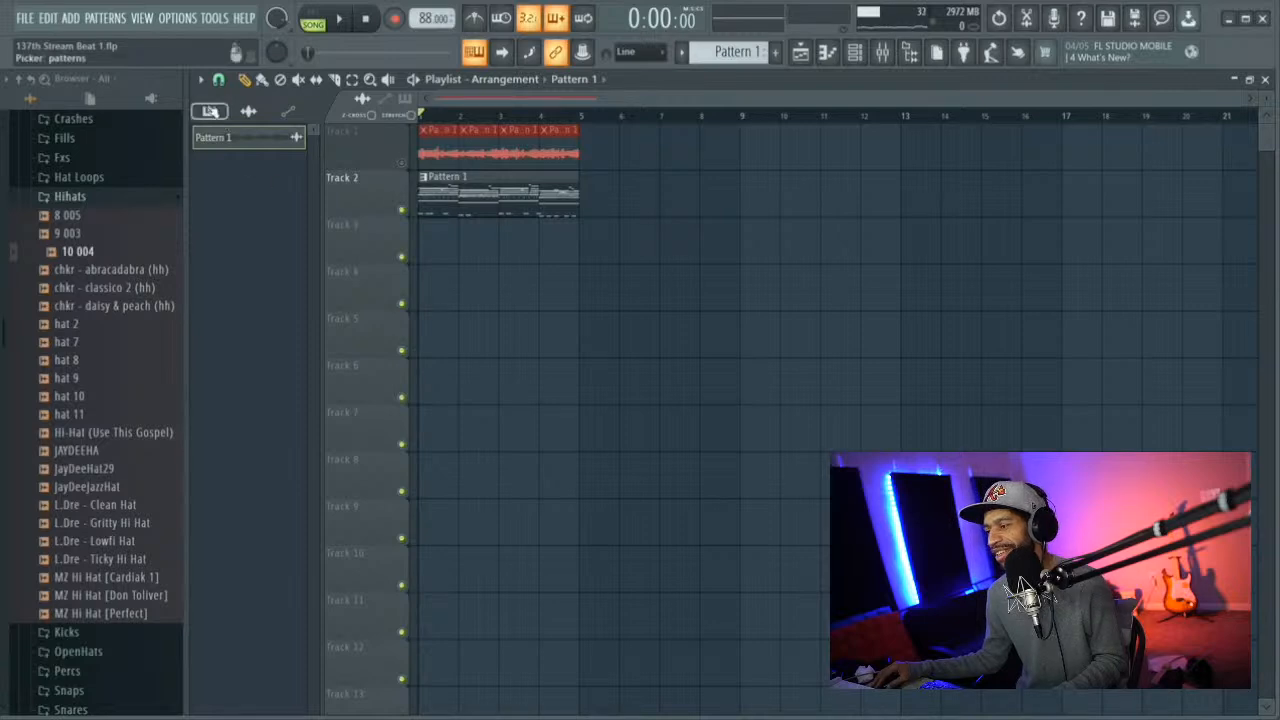
right_click(228, 139)
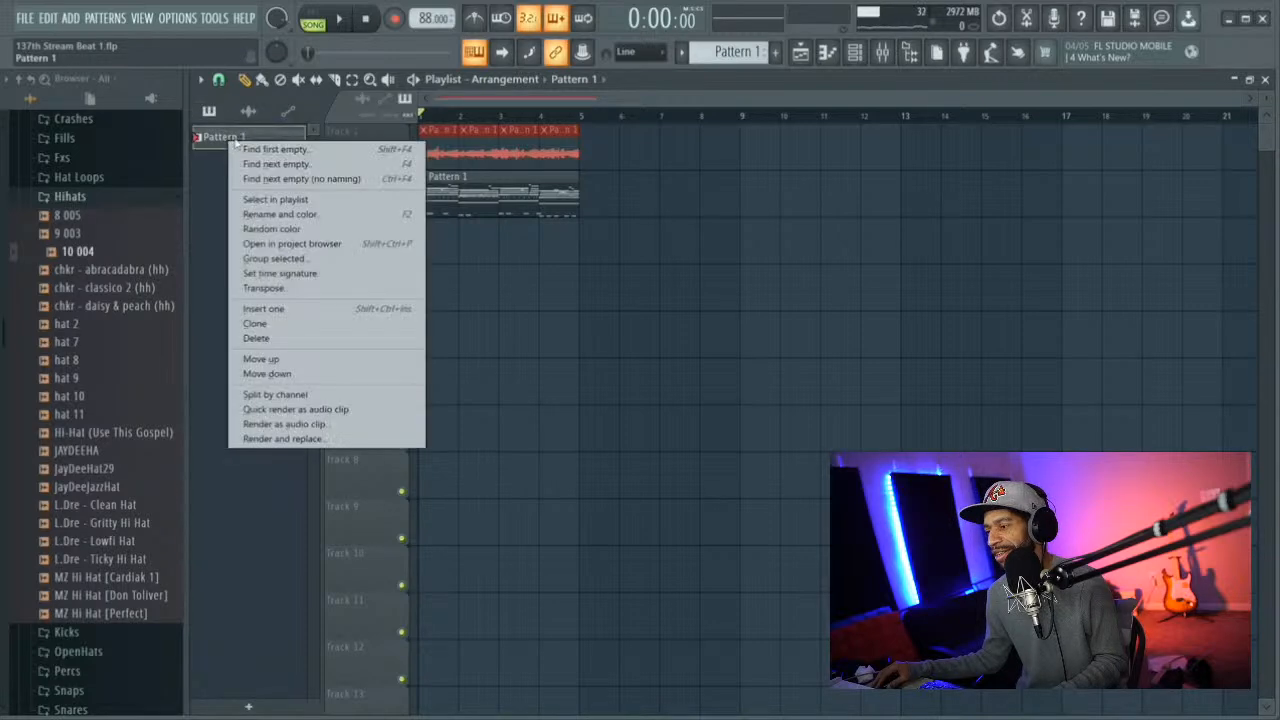
left_click(322, 395)
Spread the split pattern clips over Tracks 2 to 10 at bar 1, one per track from LOVE-FI LITE to 10 004
left_click(493, 199)
left_click_drag(483, 200, 483, 299)
left_click_drag(465, 205, 466, 348)
left_click_drag(436, 199, 451, 391)
left_click_drag(460, 256, 457, 443)
left_click_drag(452, 193, 466, 506)
left_click_drag(443, 208, 463, 525)
left_click_drag(447, 190, 457, 578)
Collapse the Air kit sample folders and open the Loops folder of Cymatics - Utimate Percussion Vol 1
left_click(70, 197)
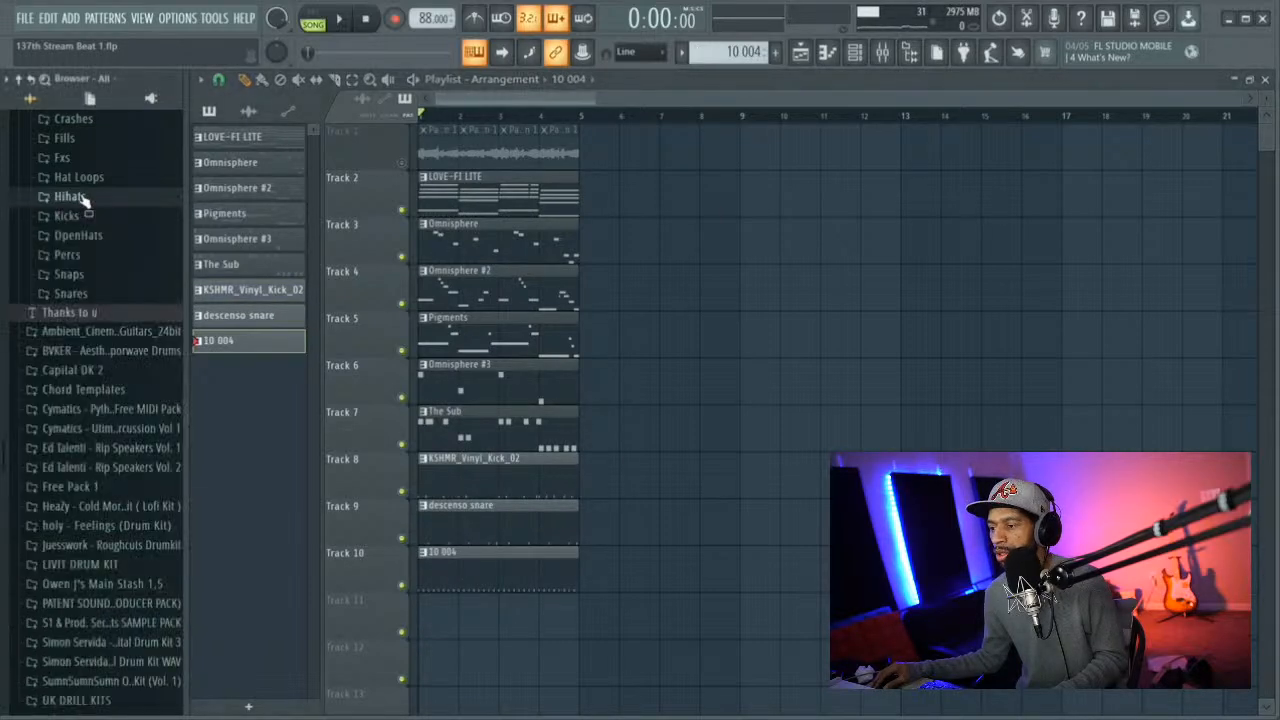
scroll(90, 300, "up", 4)
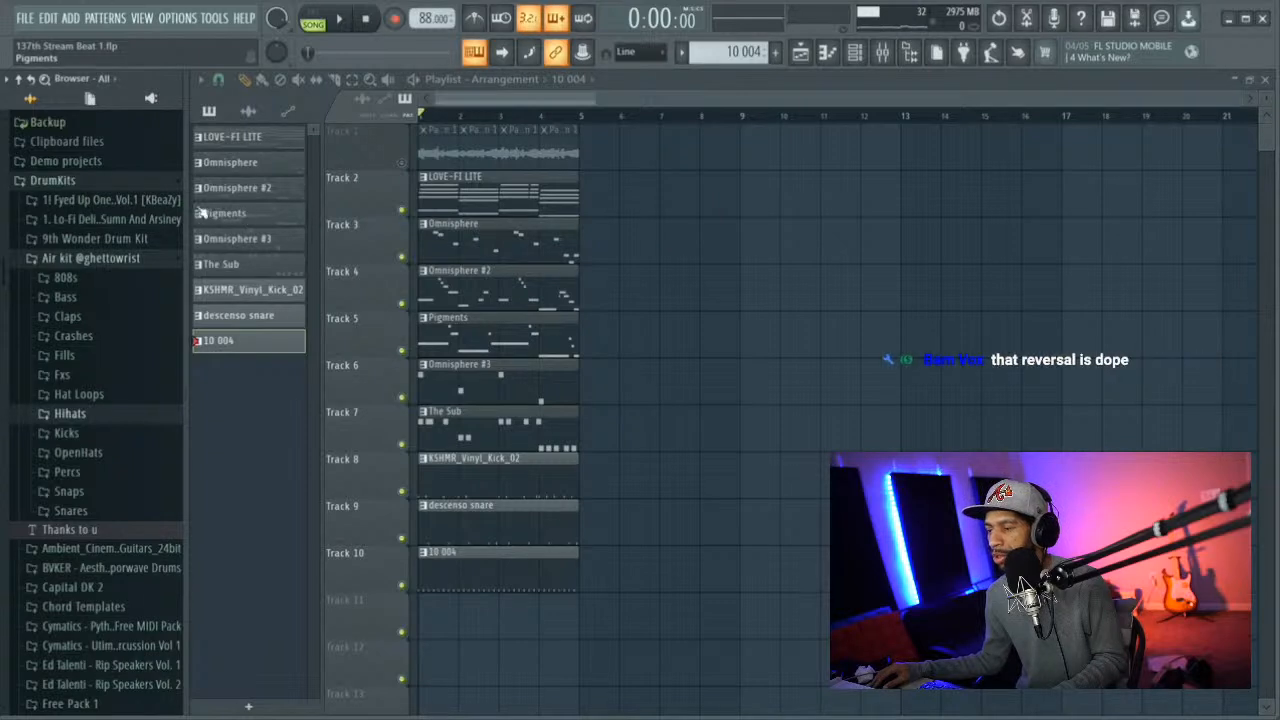
left_click(90, 258)
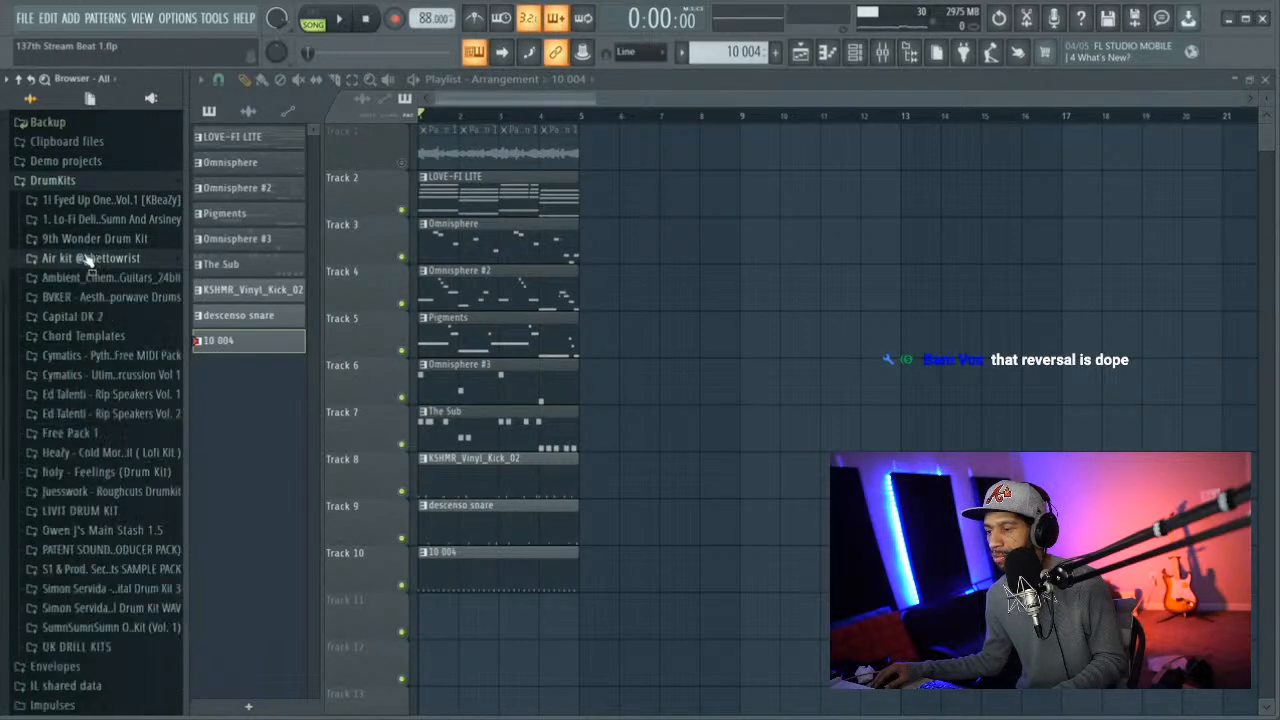
left_click(110, 379)
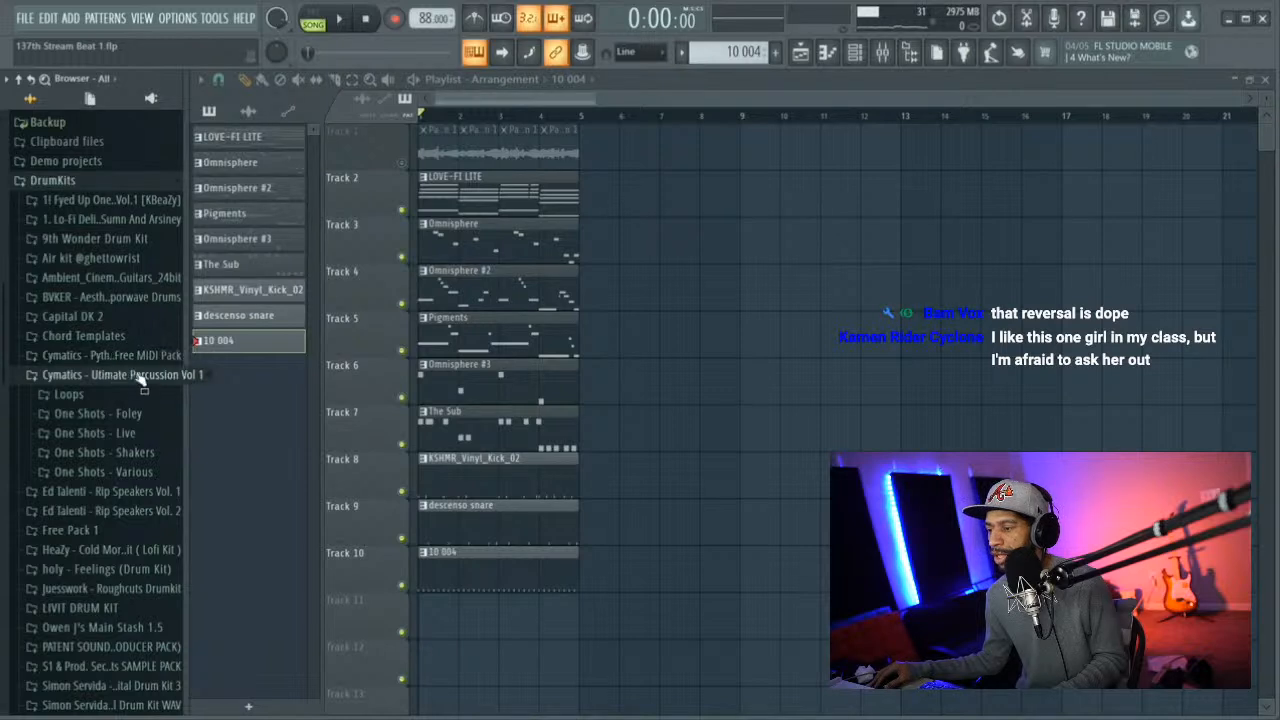
left_click(72, 396)
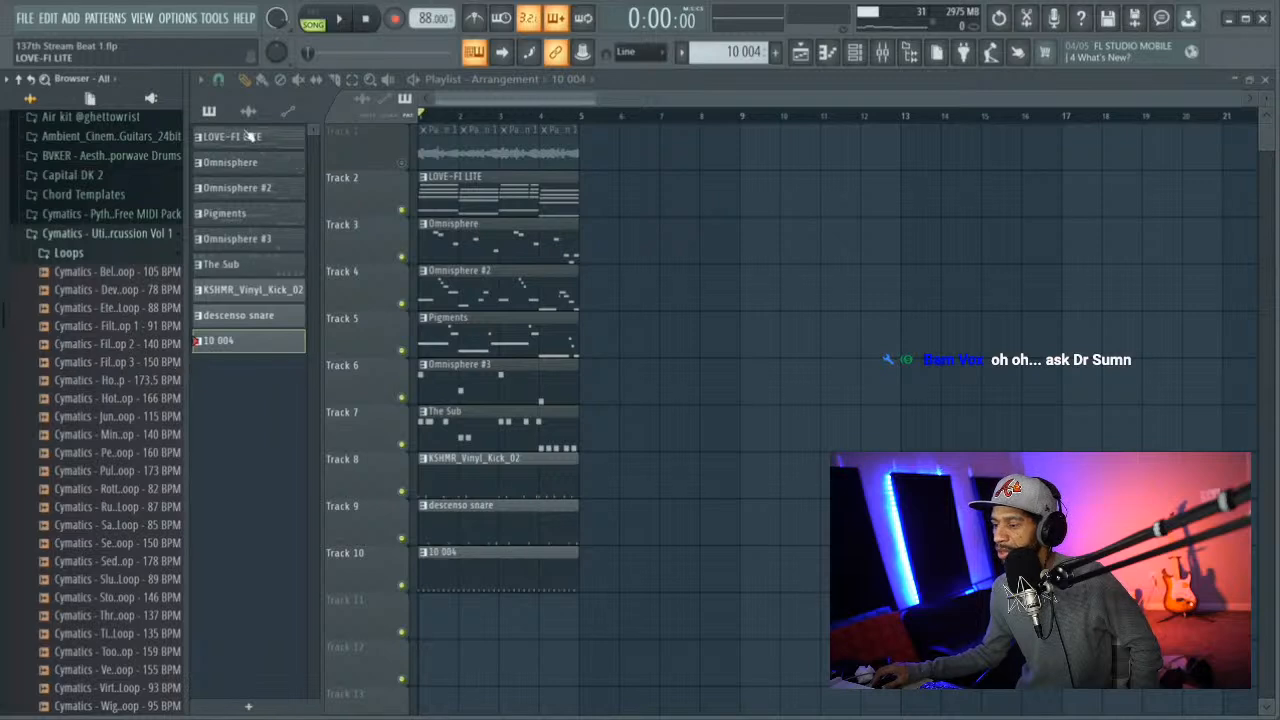
Try Cymatics - Eternal Perc Loop - 88 BPM on Track 11 at bar 1 and play it with the beat
left_click(90, 314)
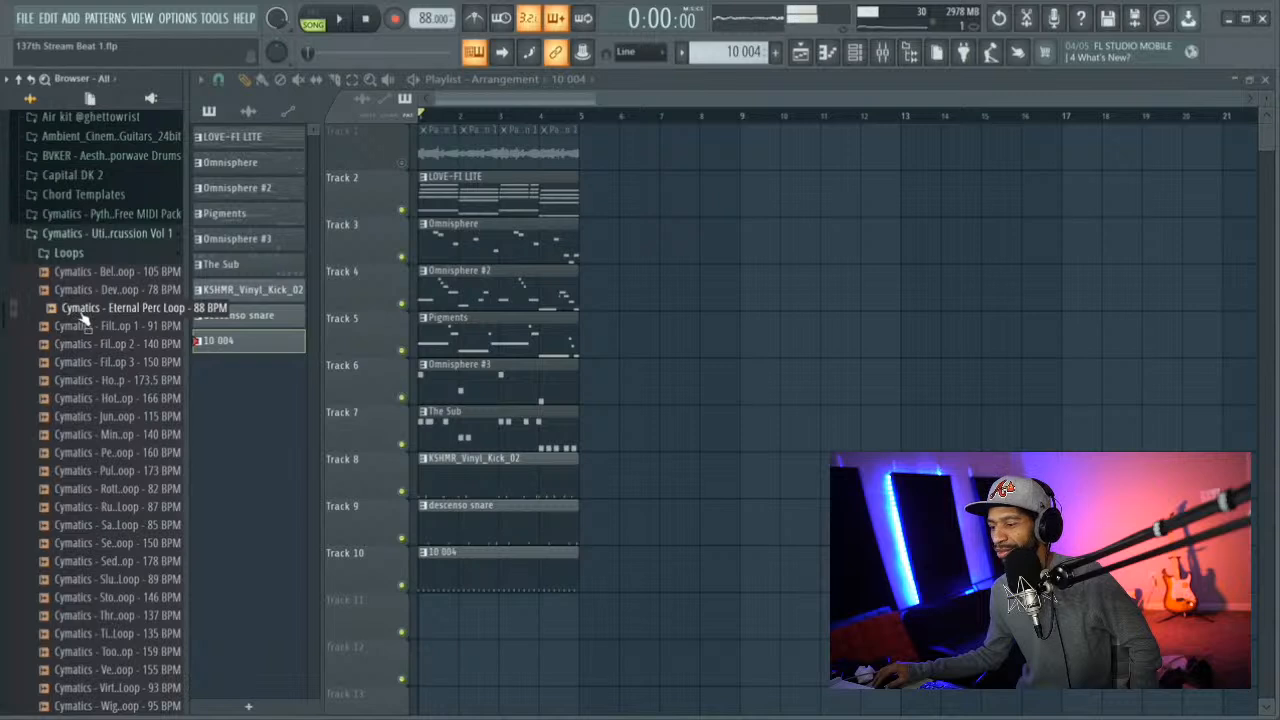
left_click_drag(84, 318, 421, 610)
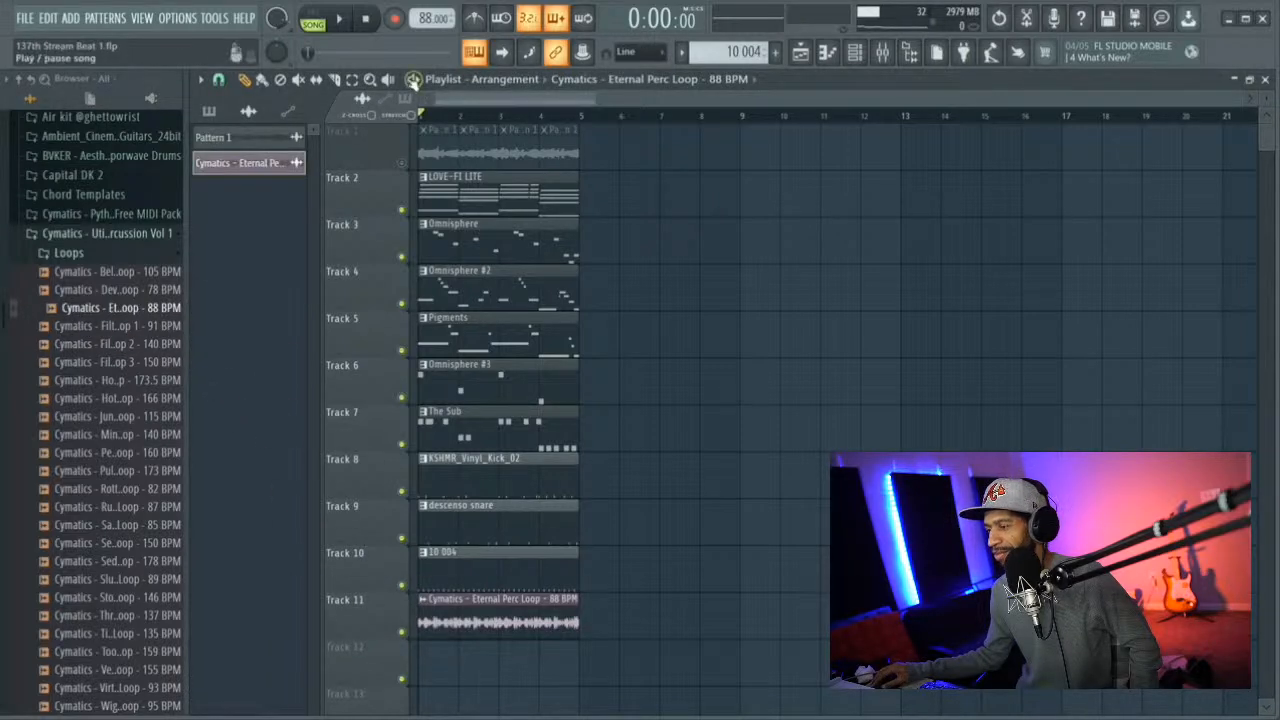
left_click(340, 19)
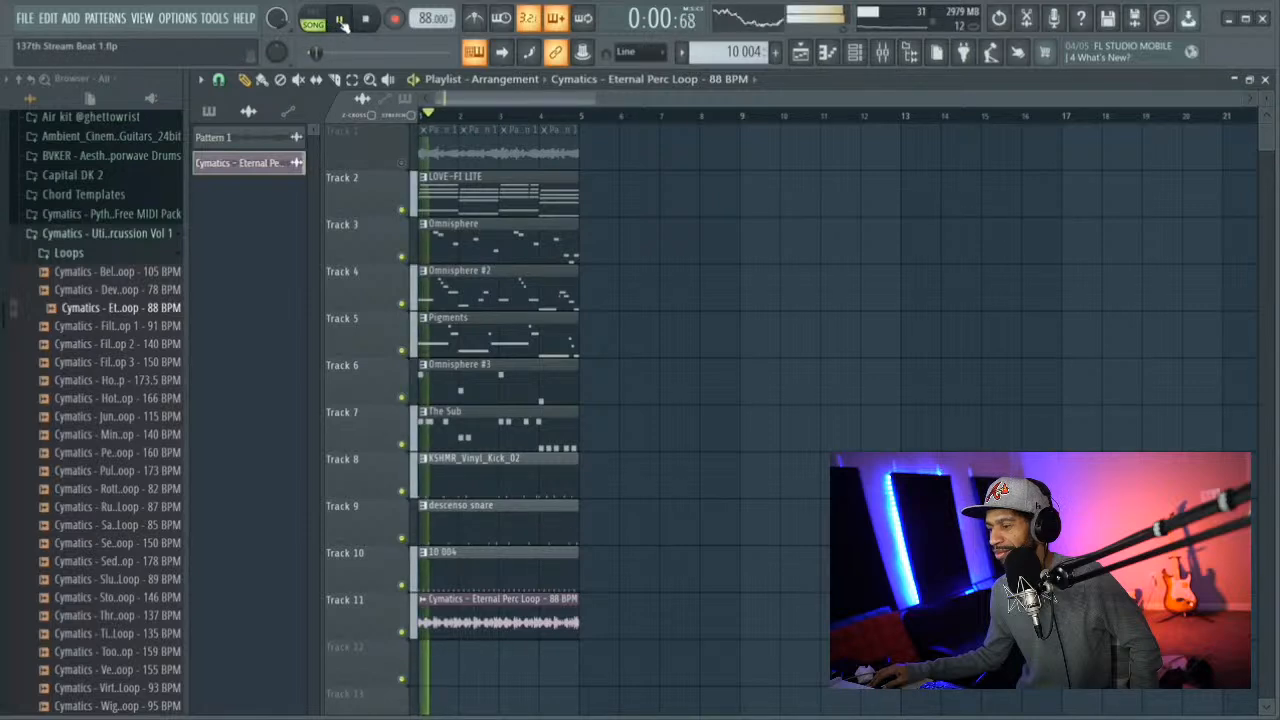
Delete the Eternal Perc Loop channel from the project and stop playback
right_click(244, 163)
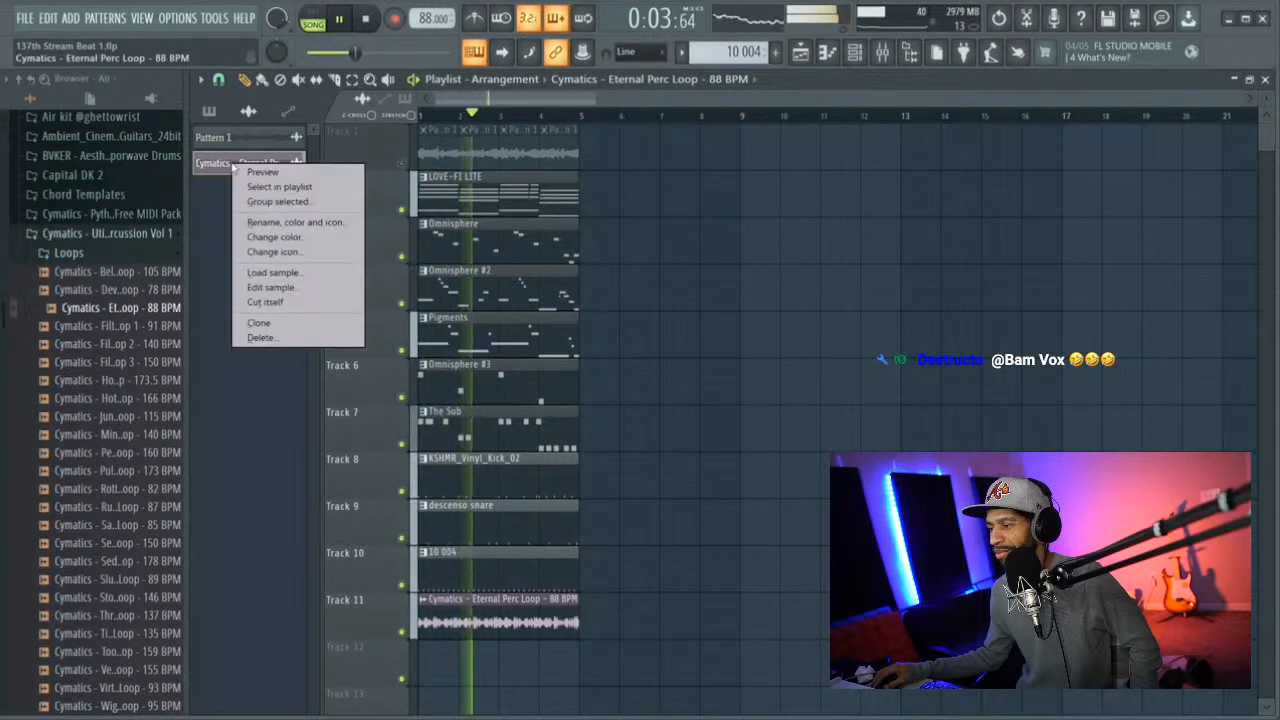
left_click(279, 339)
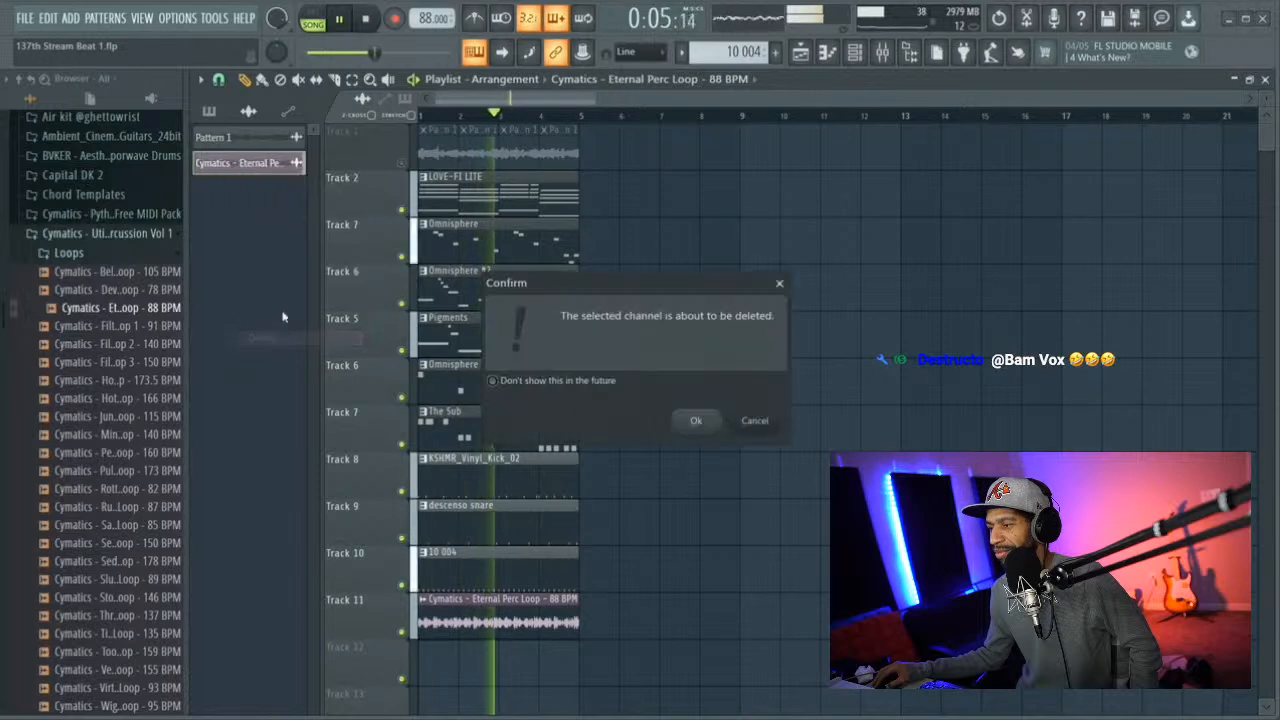
left_click(697, 422)
key("space")
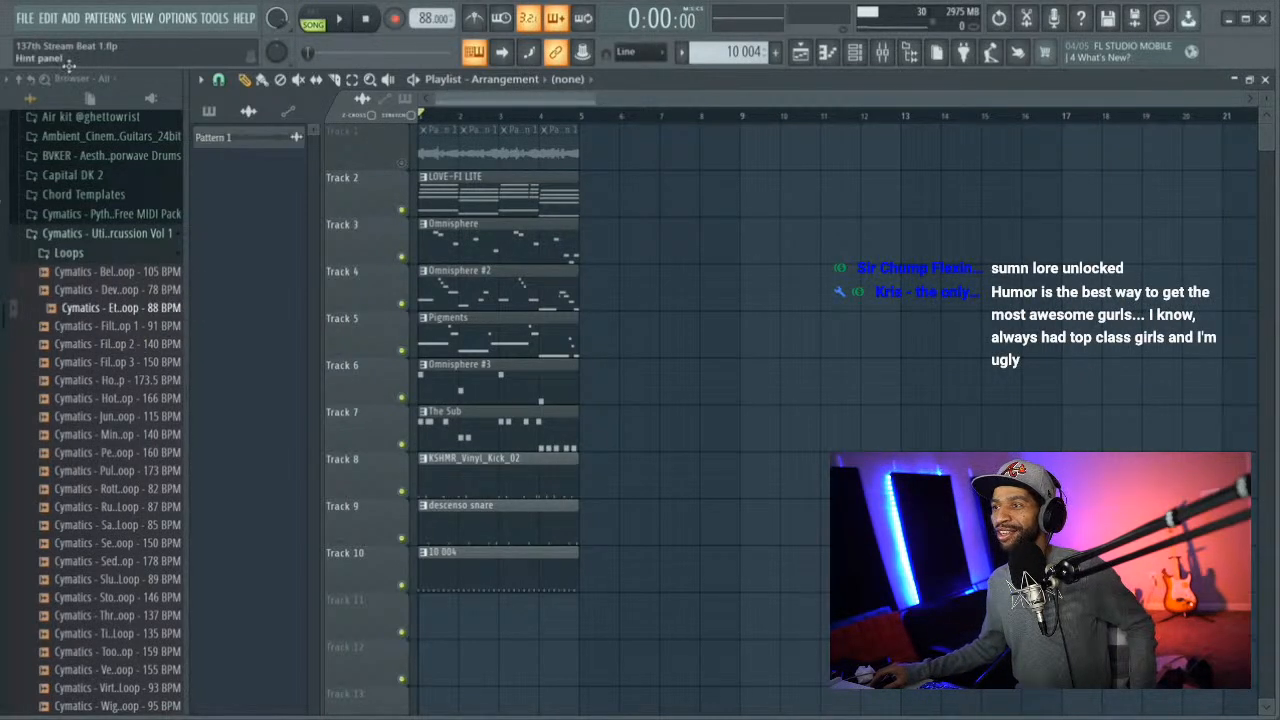
Place Cymatics - Filtered Perc Loop 1 - 91 BPM on Track 11 at bar 1, time-stretched to four bars, and play it with the beat
left_click(147, 330)
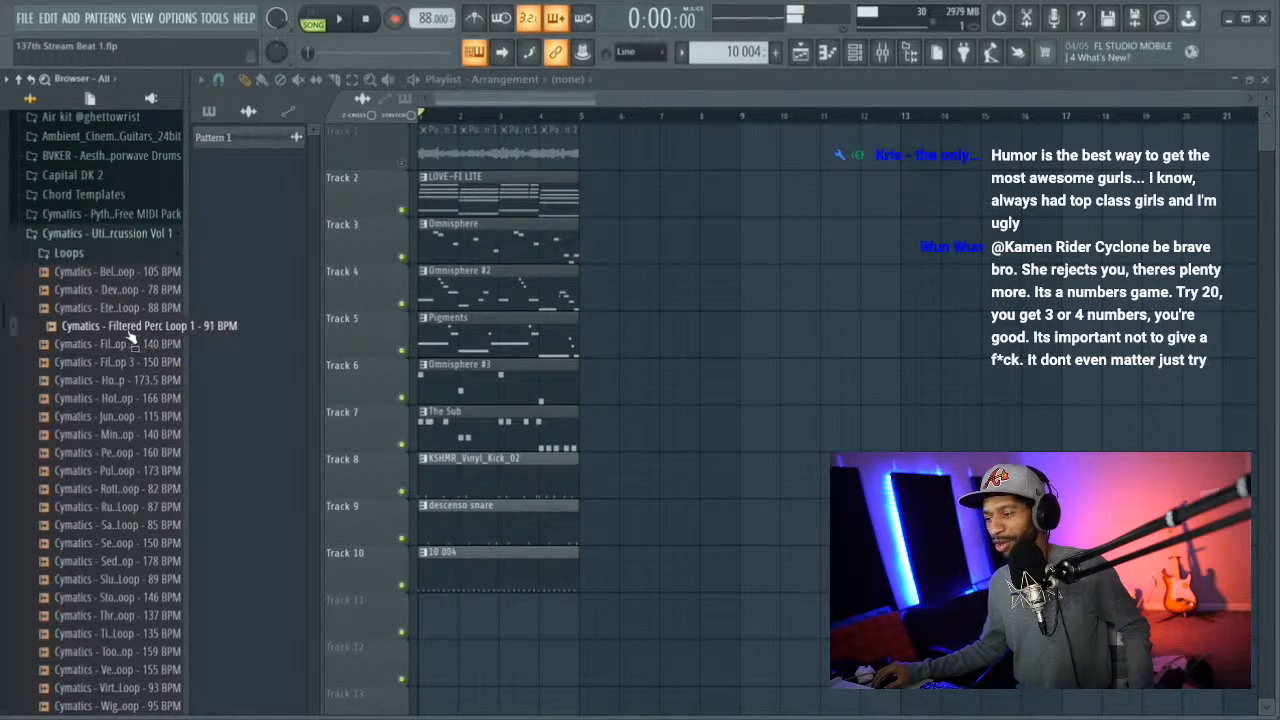
left_click_drag(132, 332, 450, 615)
double_click(550, 625)
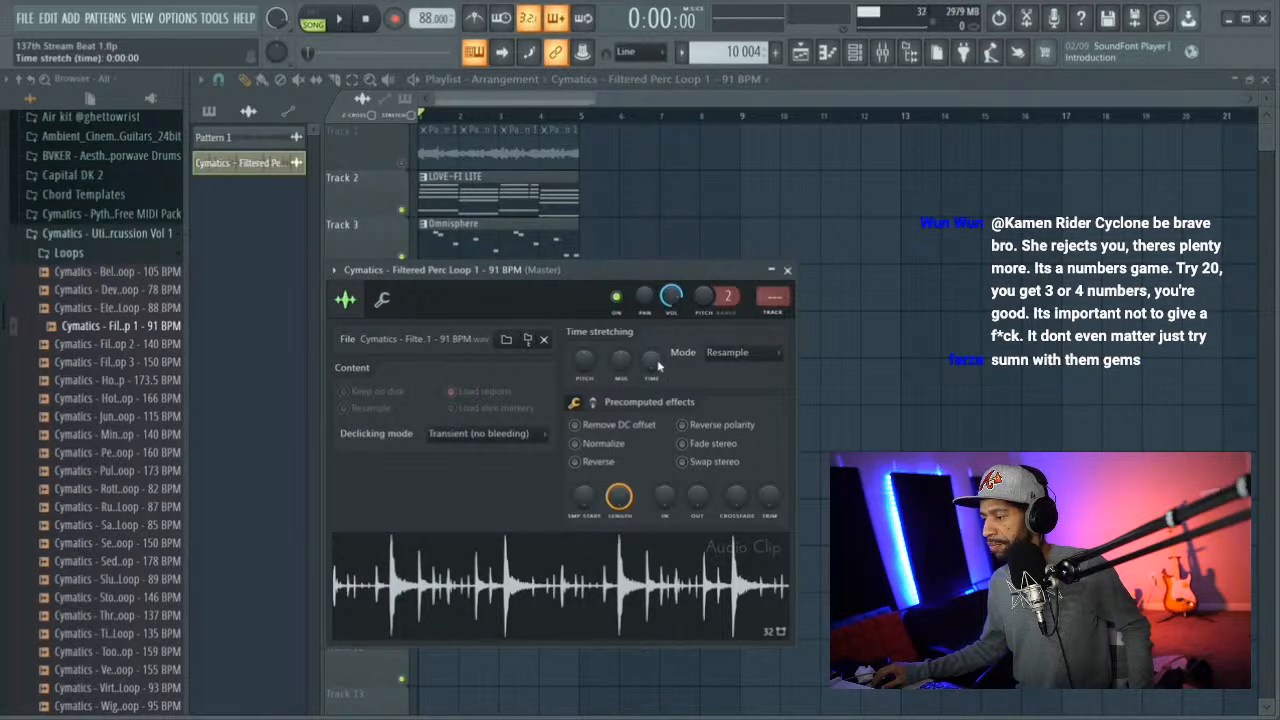
left_click_drag(649, 275, 963, 187)
left_click_drag(963, 275, 963, 263)
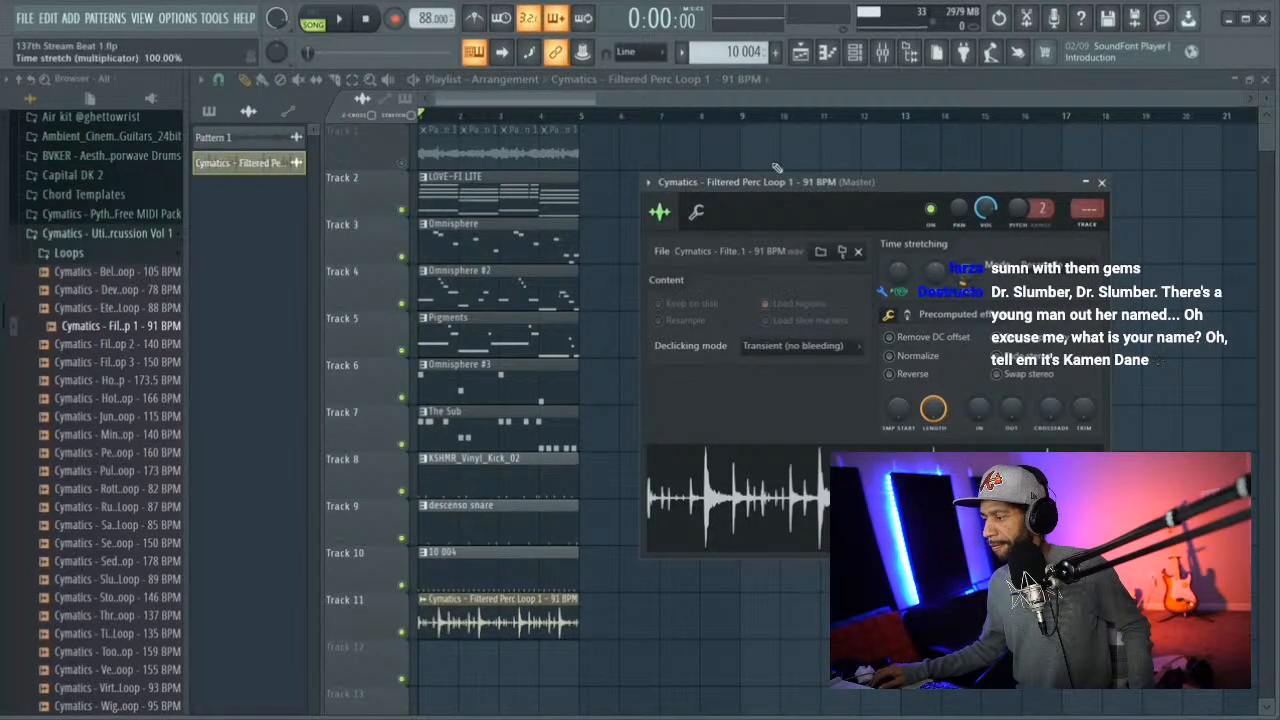
left_click(340, 19)
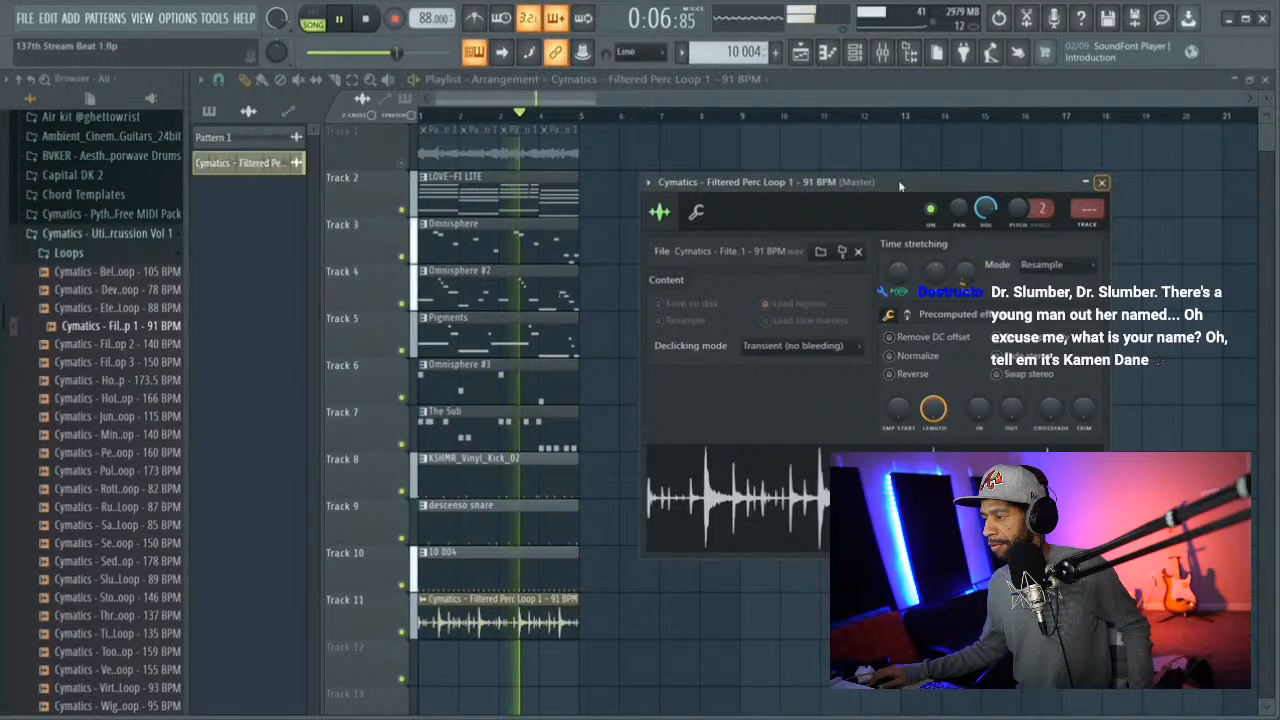
key("space")
Preview more percussion loops from the Loops folder, including the Hoodlum, Rottweiler and Sauce loops
left_click(118, 380)
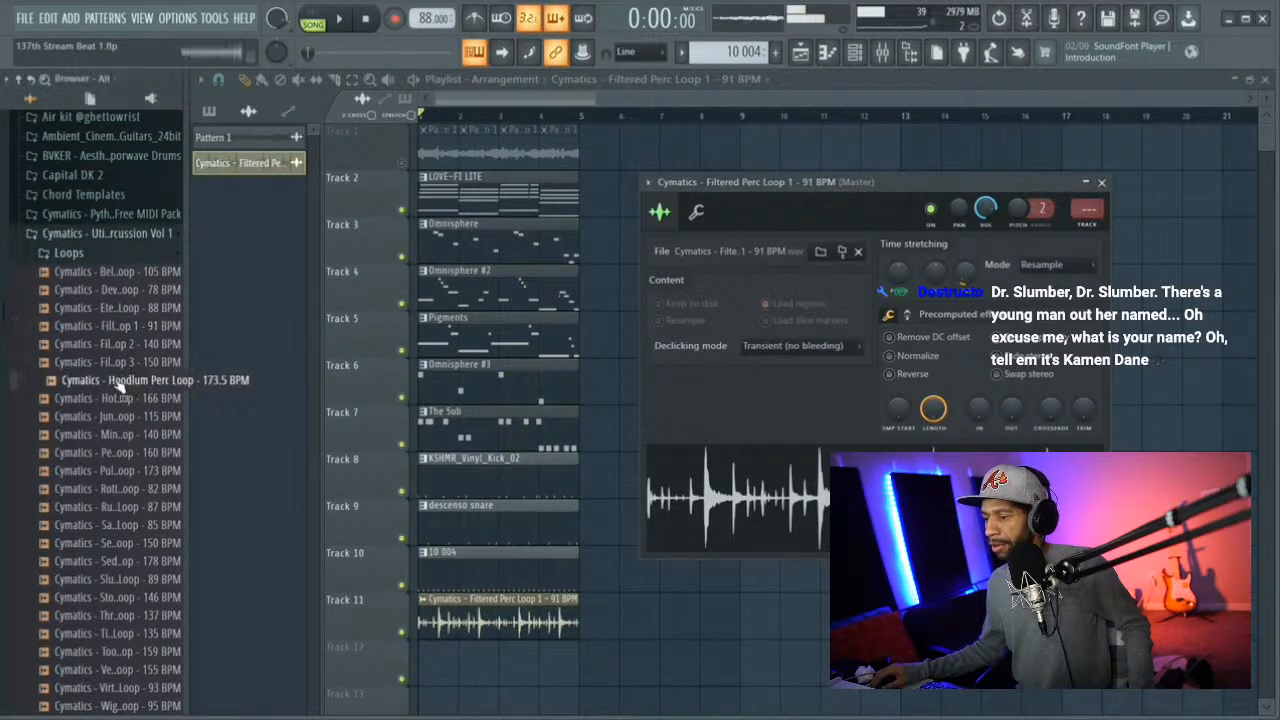
left_click(140, 492)
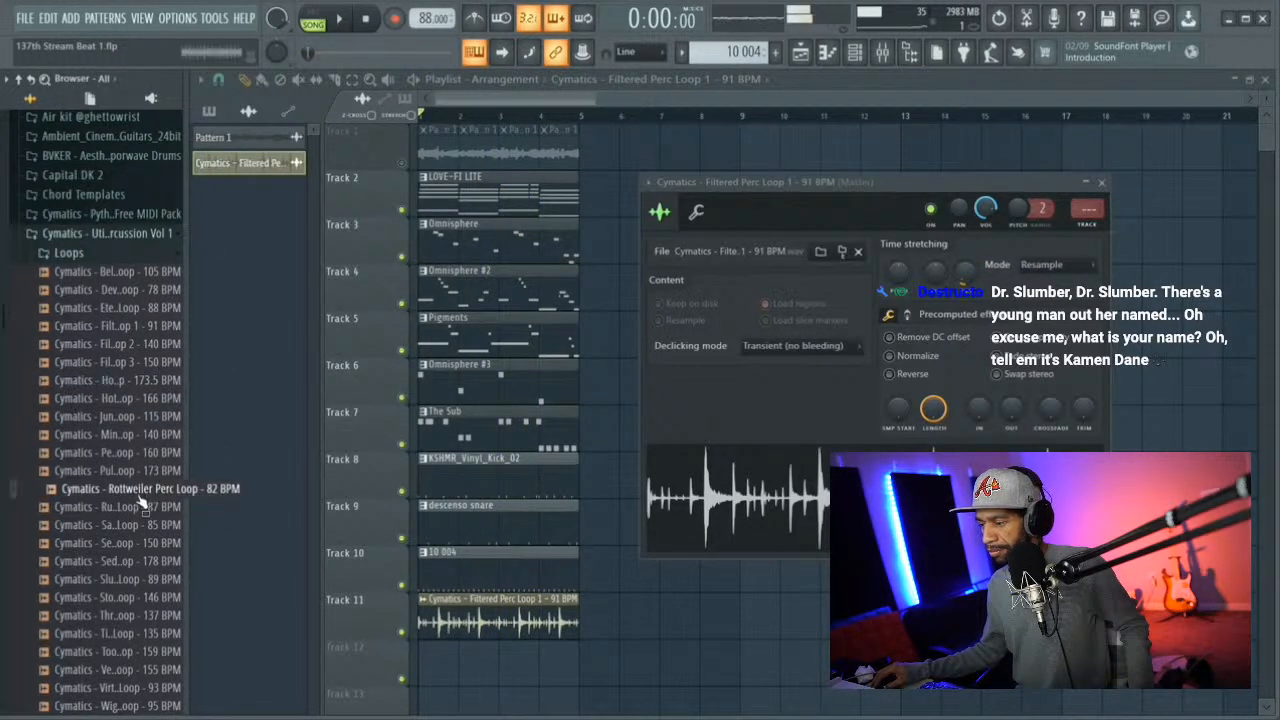
left_click(140, 508)
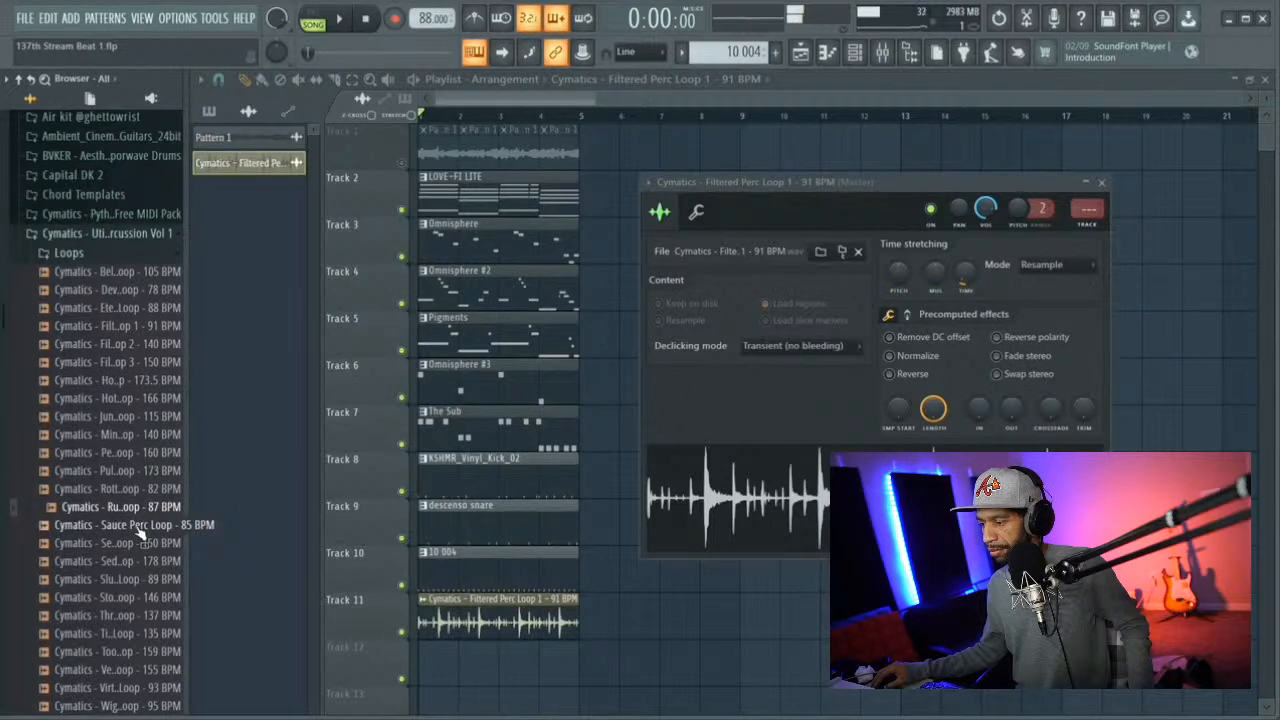
left_click(139, 528)
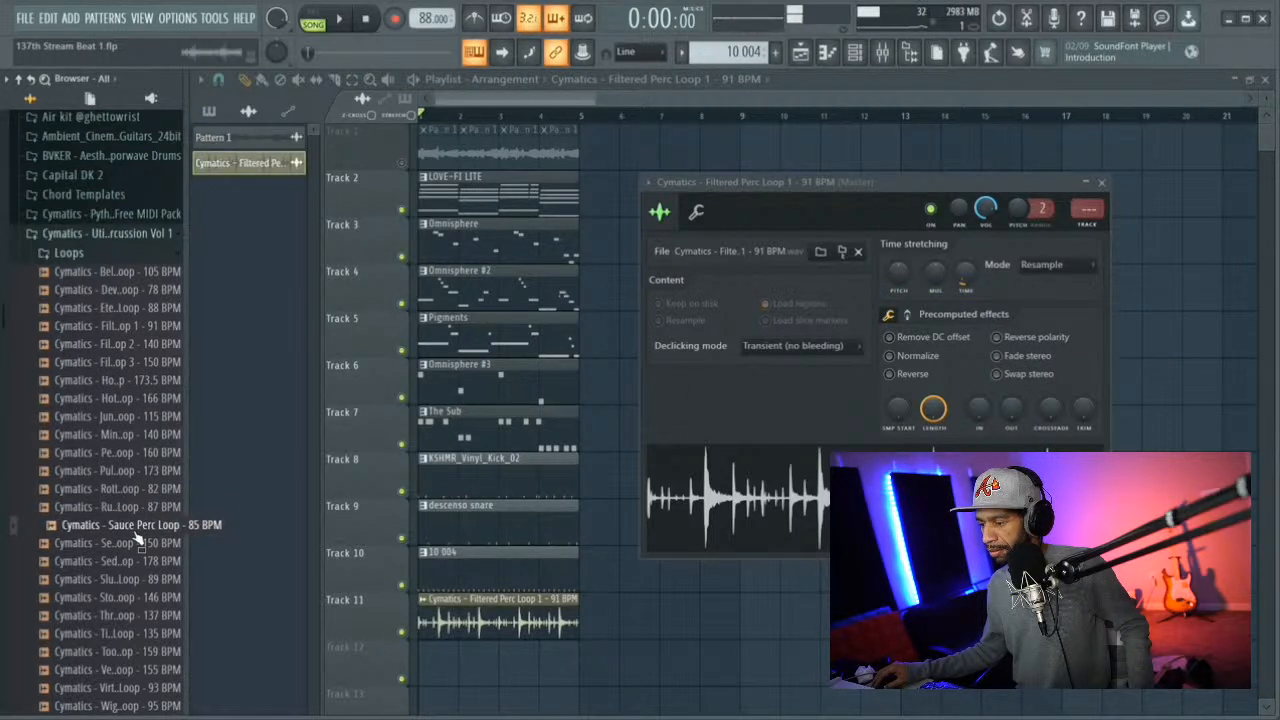
scroll(139, 541, "down", 4)
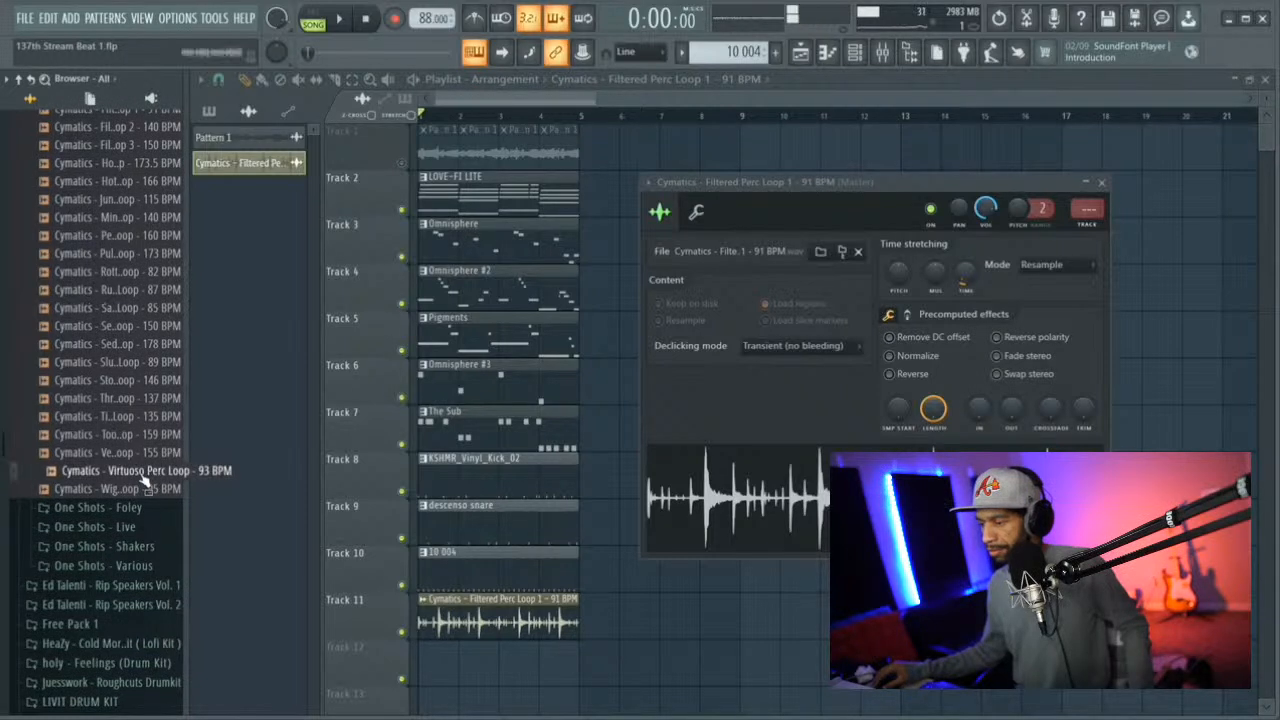
left_click(148, 365)
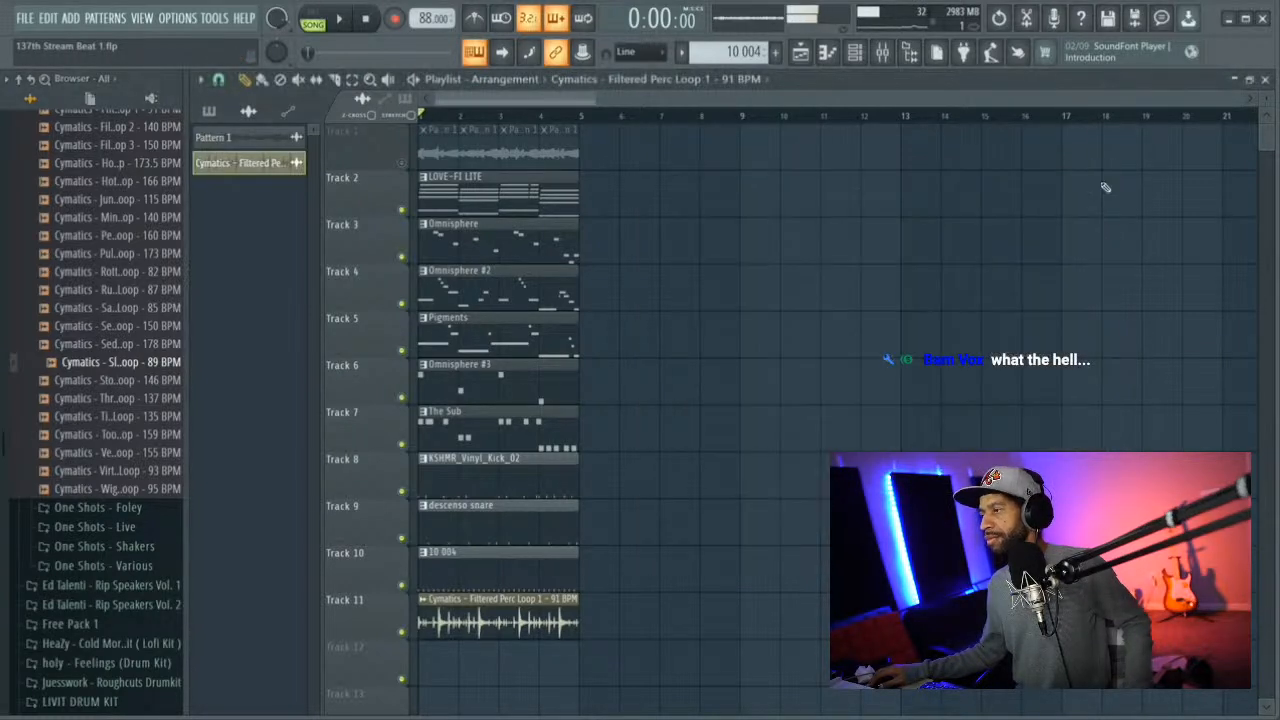
Close the Filtered Perc Loop 1 channel settings and play the arrangement with the loop
left_click(1104, 187)
key("space")
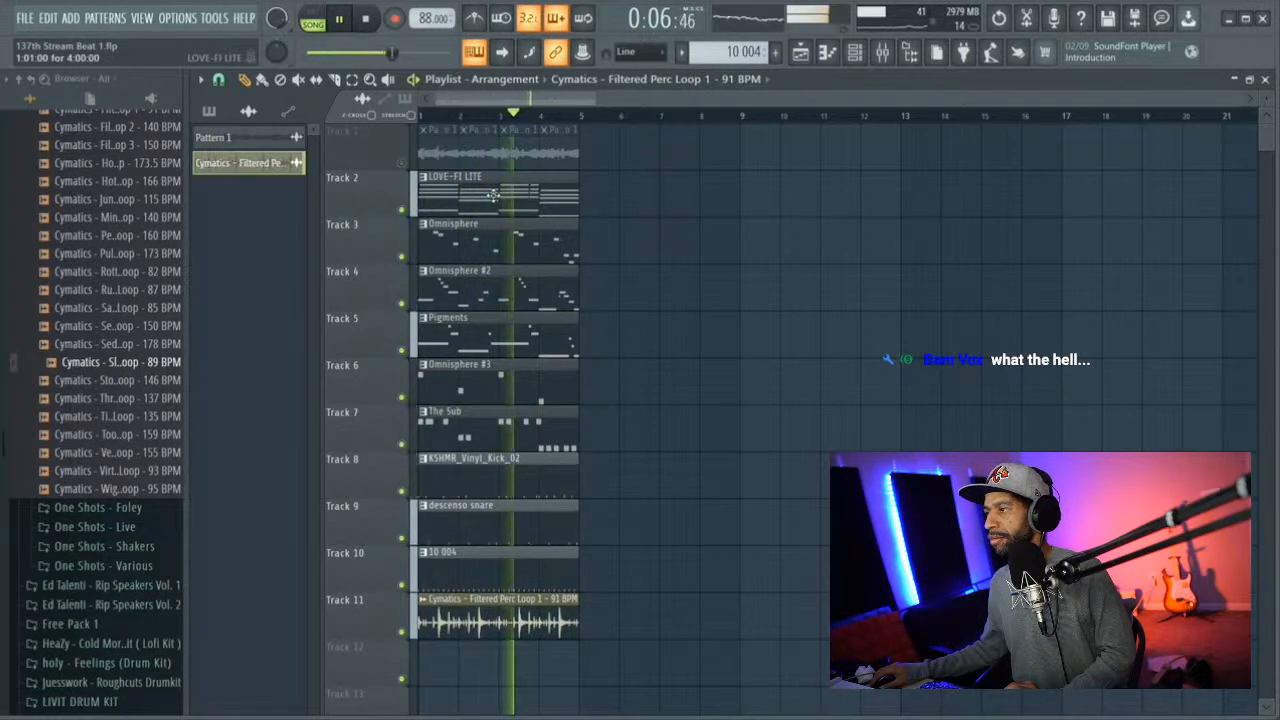
key("space")
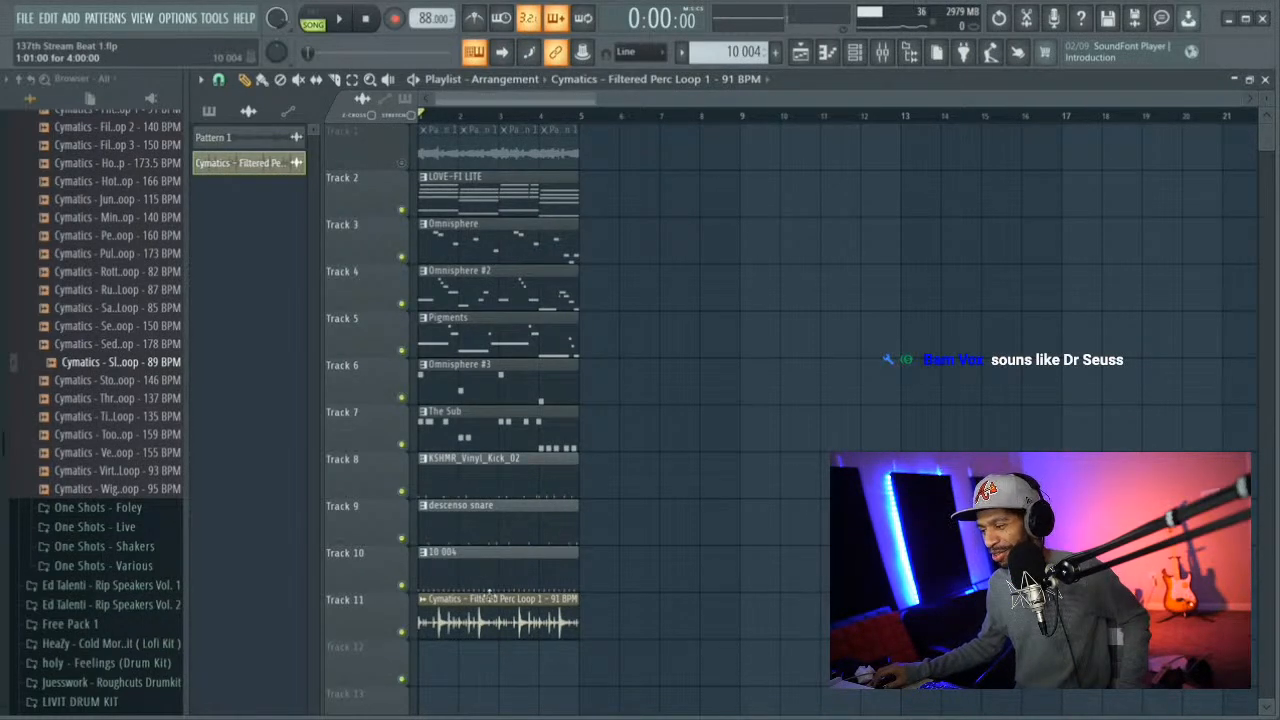
Route the Filtered Perc Loop 1 channel to mixer track 10 and lower that track's volume while the beat plays
left_click(856, 53)
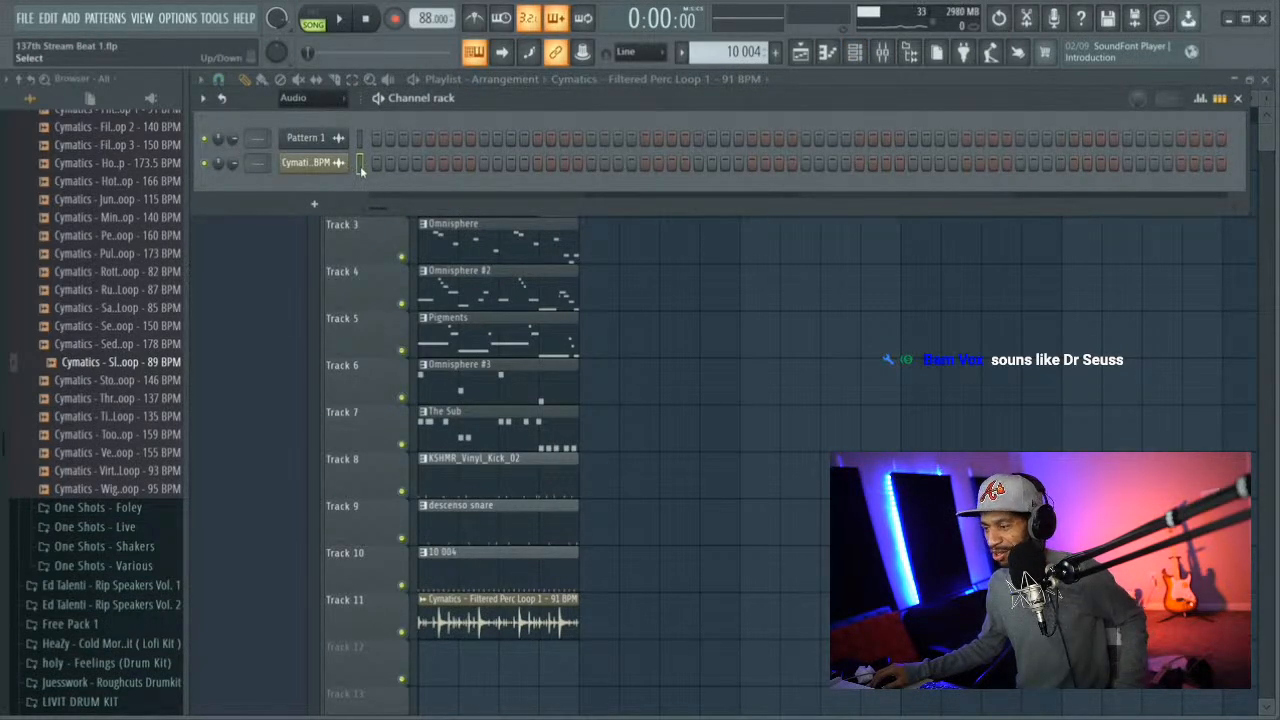
key("ctrl+l")
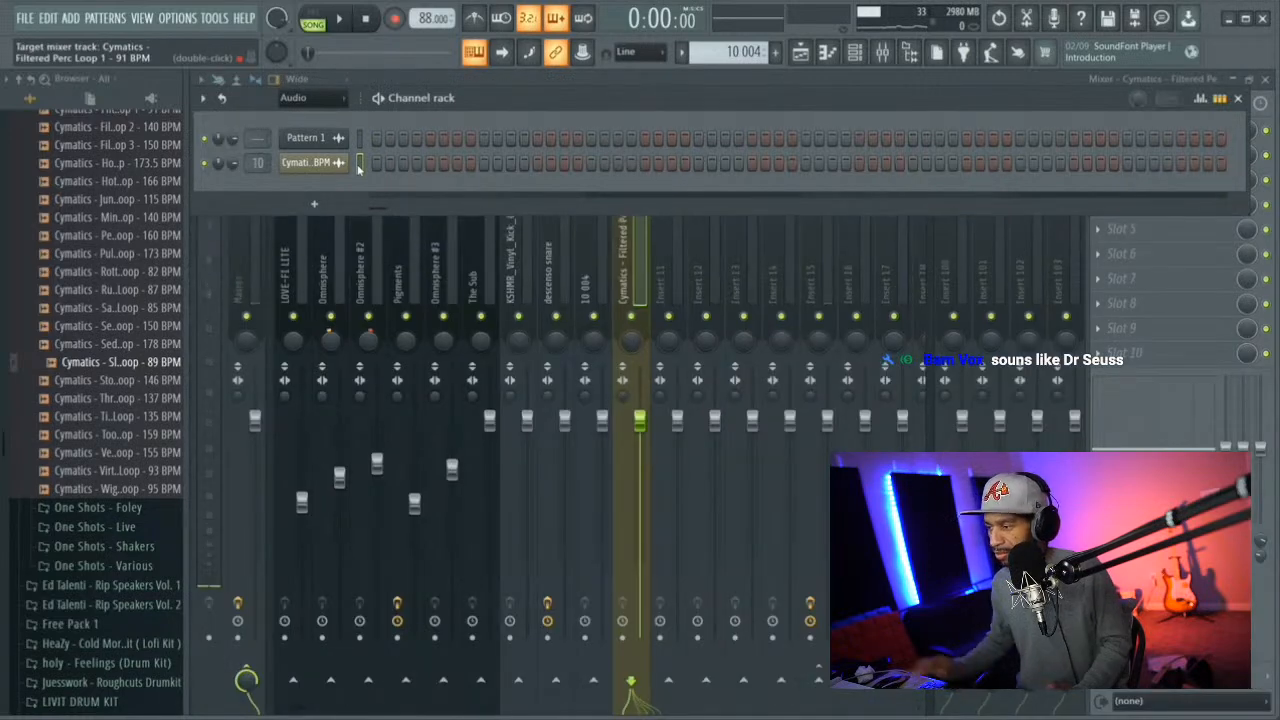
key("space")
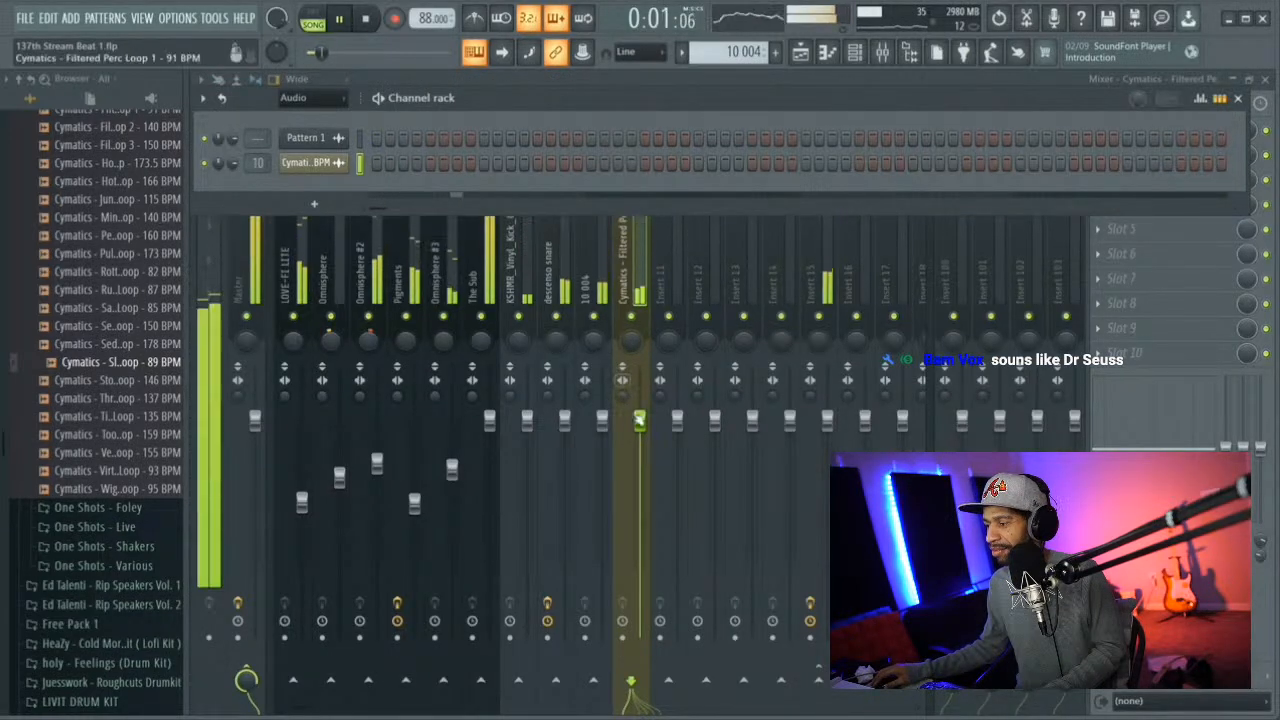
left_click_drag(639, 420, 641, 529)
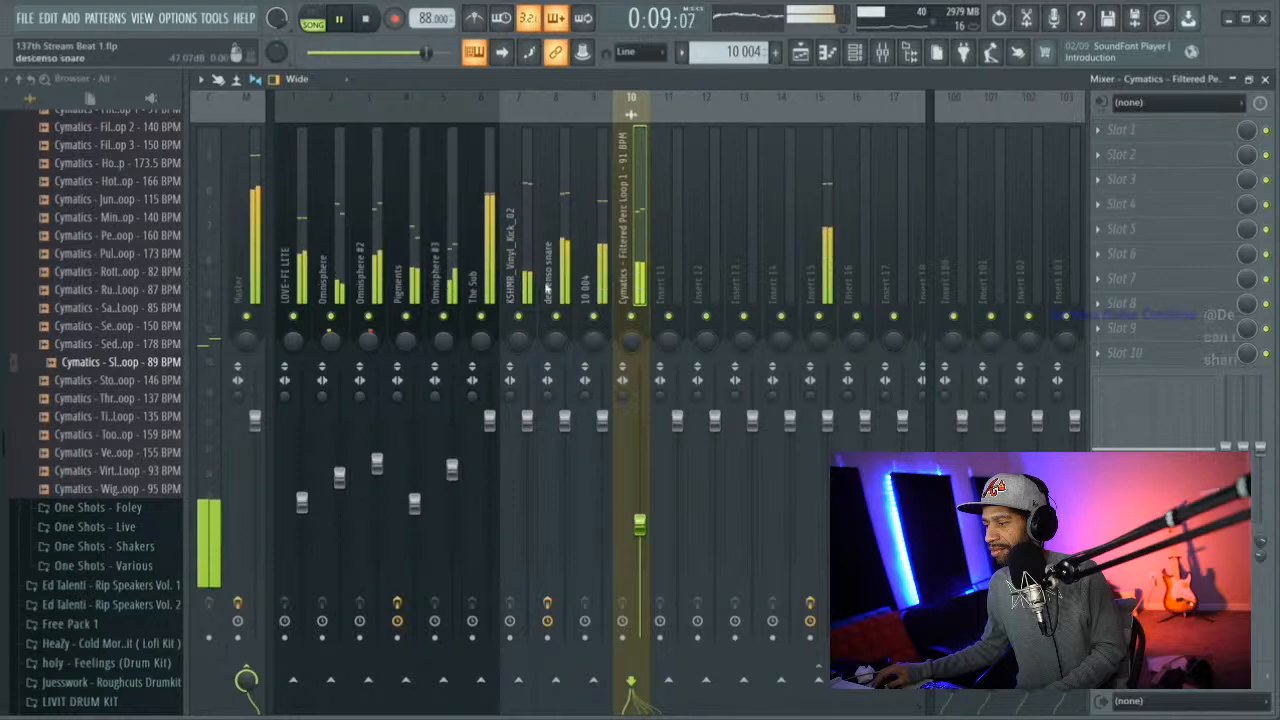
key("F5")
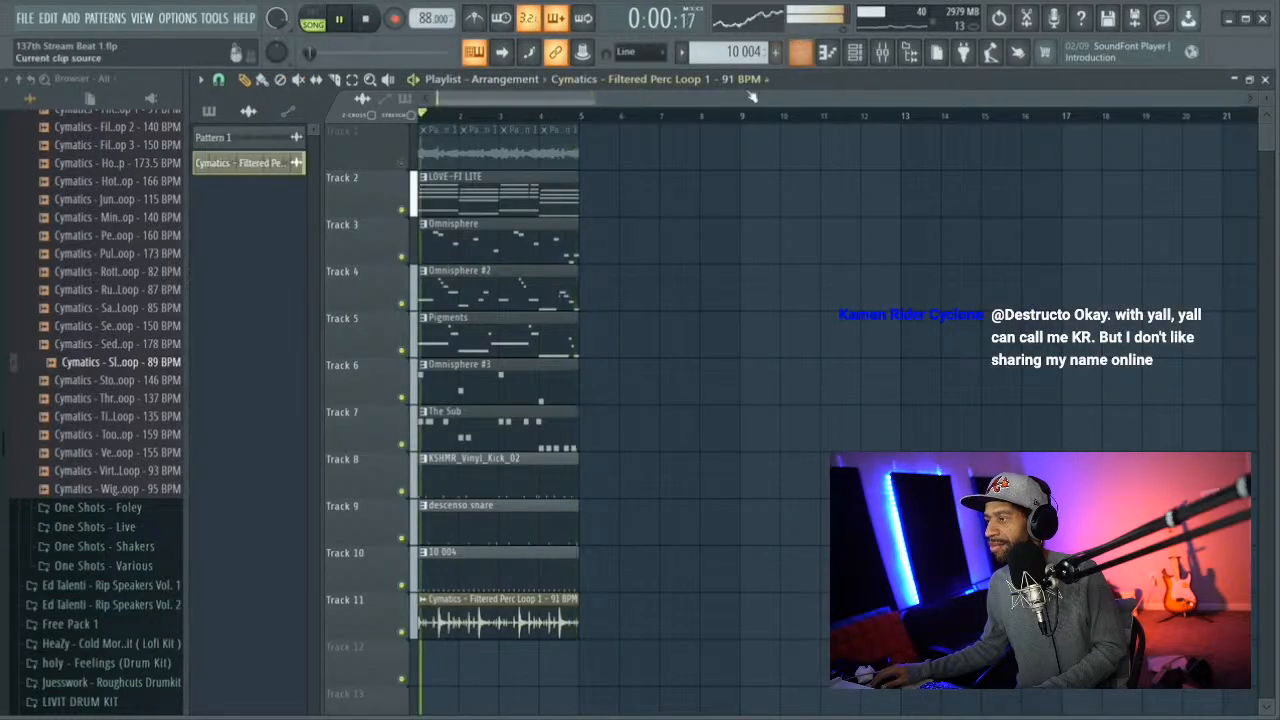
key("space")
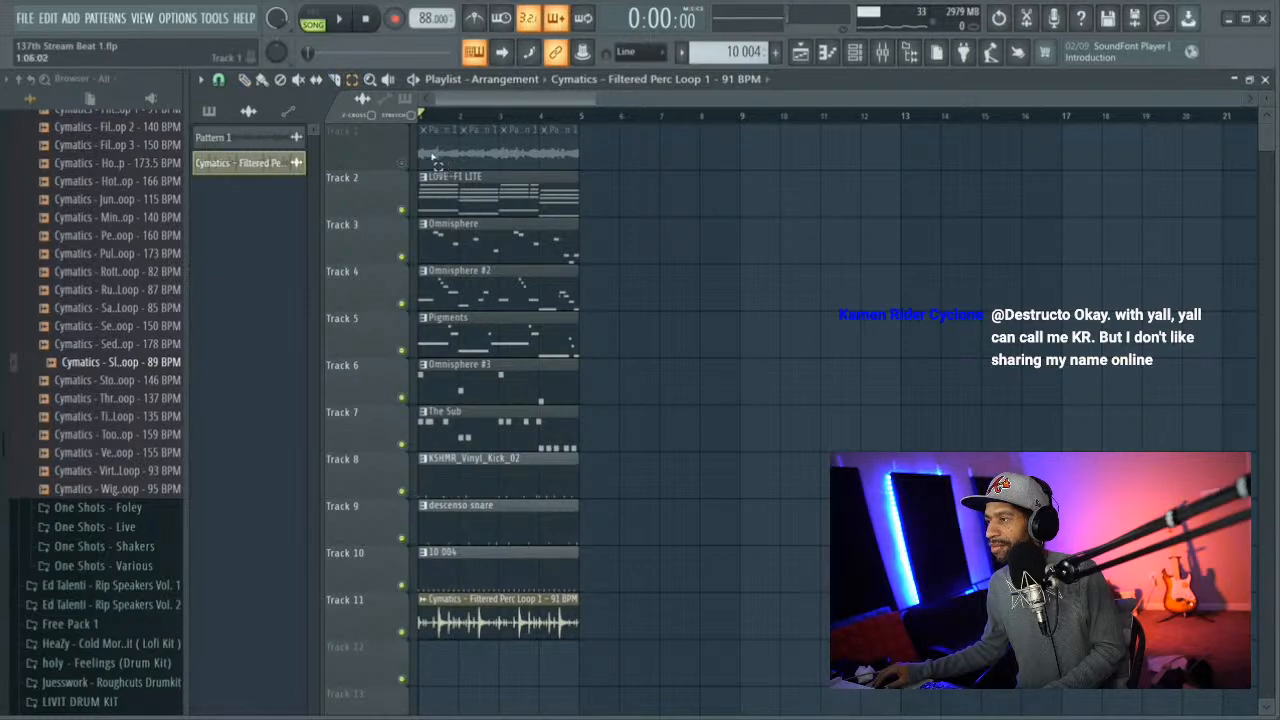
Select all playlist clips in bars 1 to 4 and duplicate them six times in a row, filling the arrangement through bar 28
left_click_drag(422, 116, 583, 180)
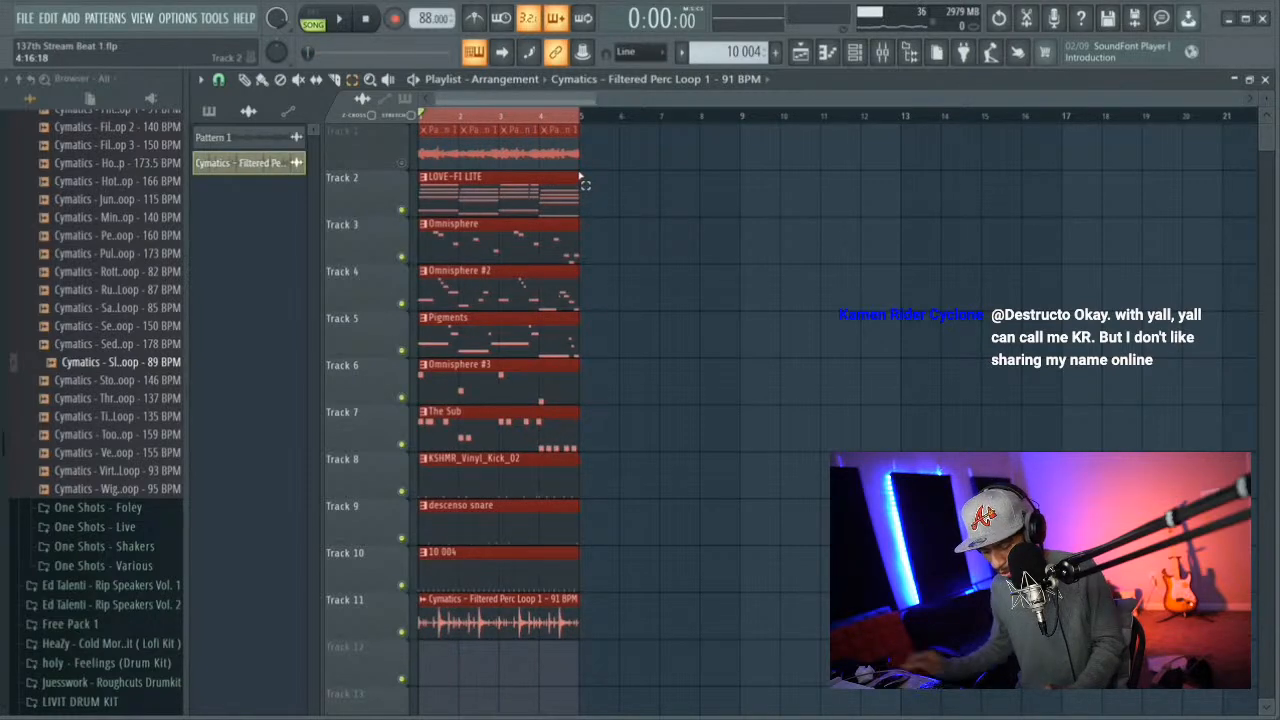
key("ctrl+b")
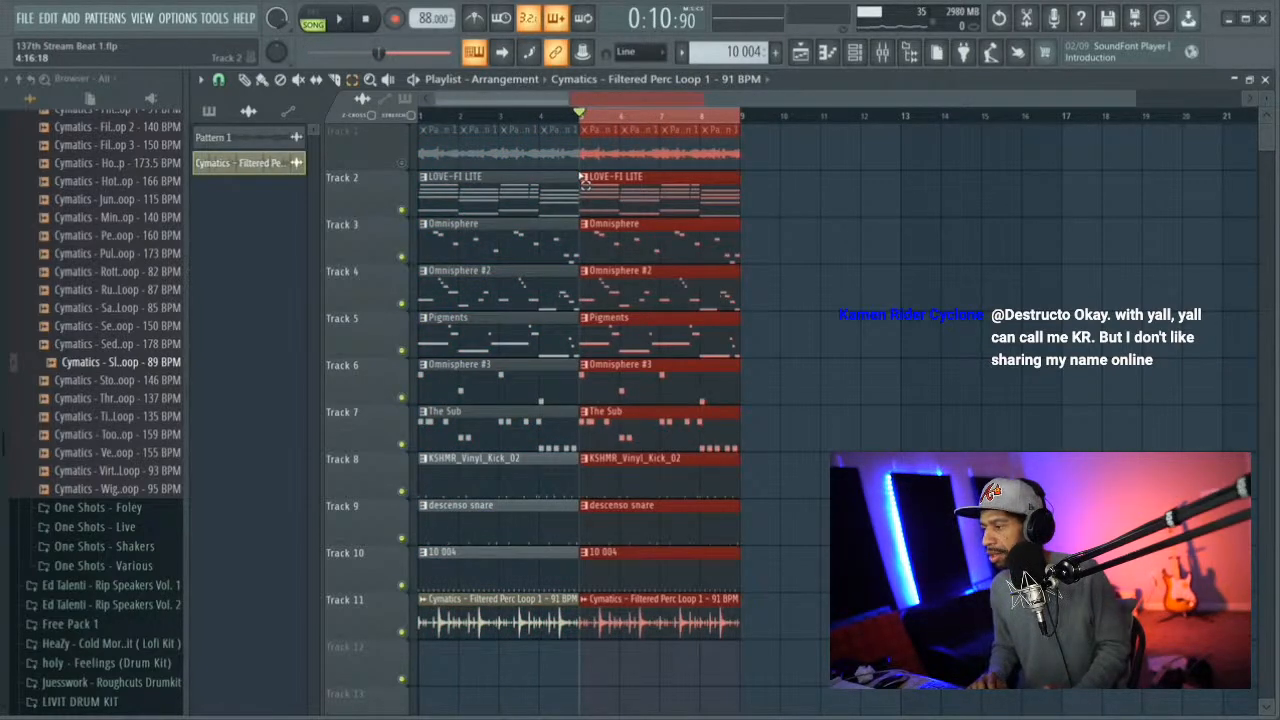
key("ctrl+b")
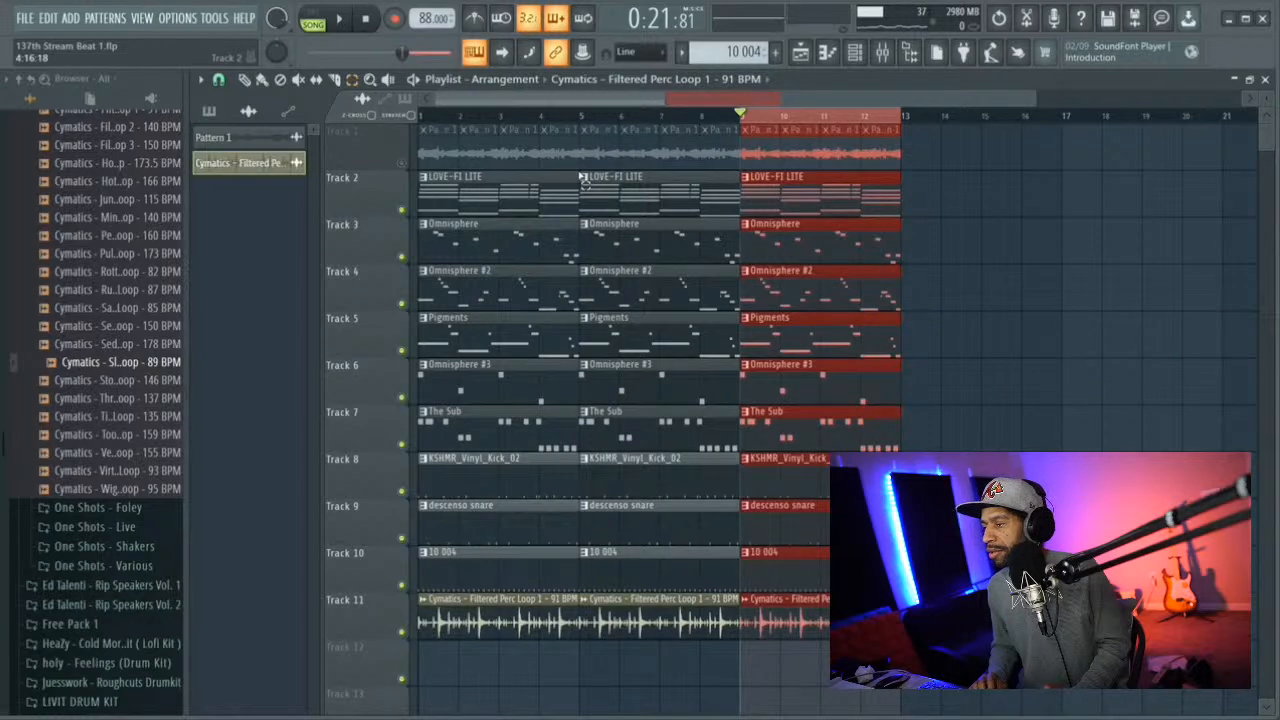
key("ctrl+b")
key("ctrl+b")
key("ctrl+b")
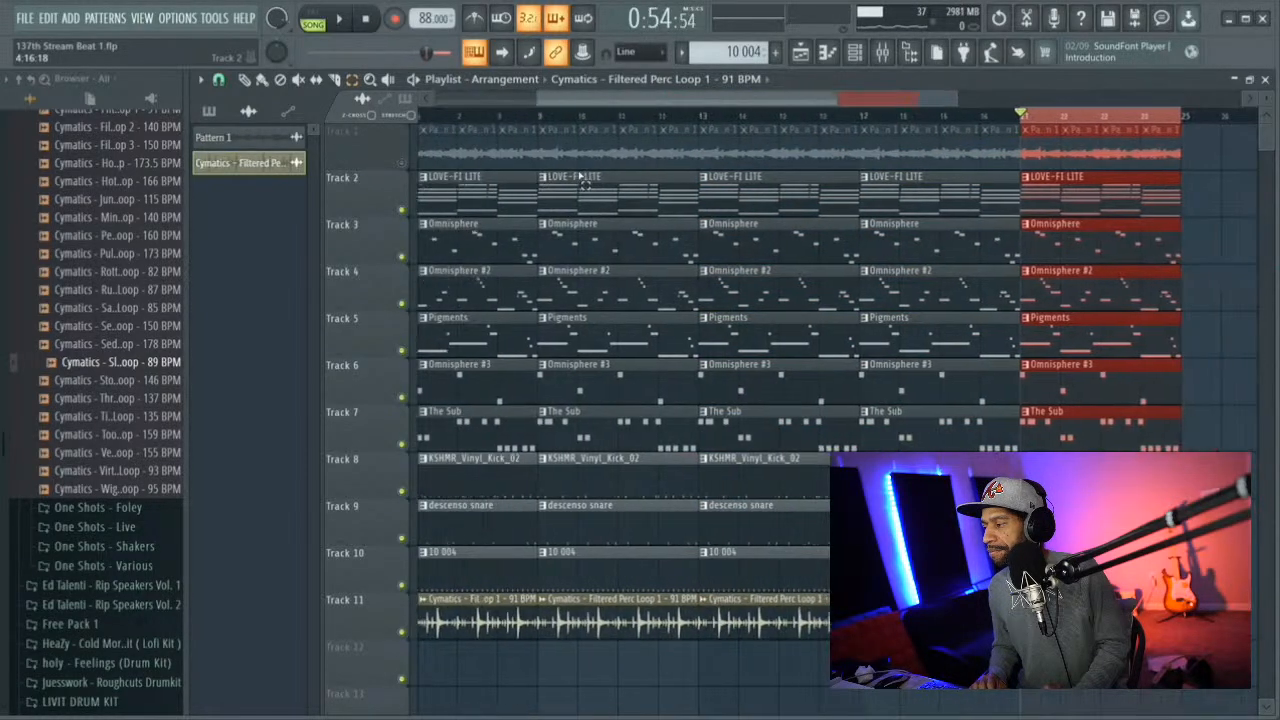
key("ctrl+b")
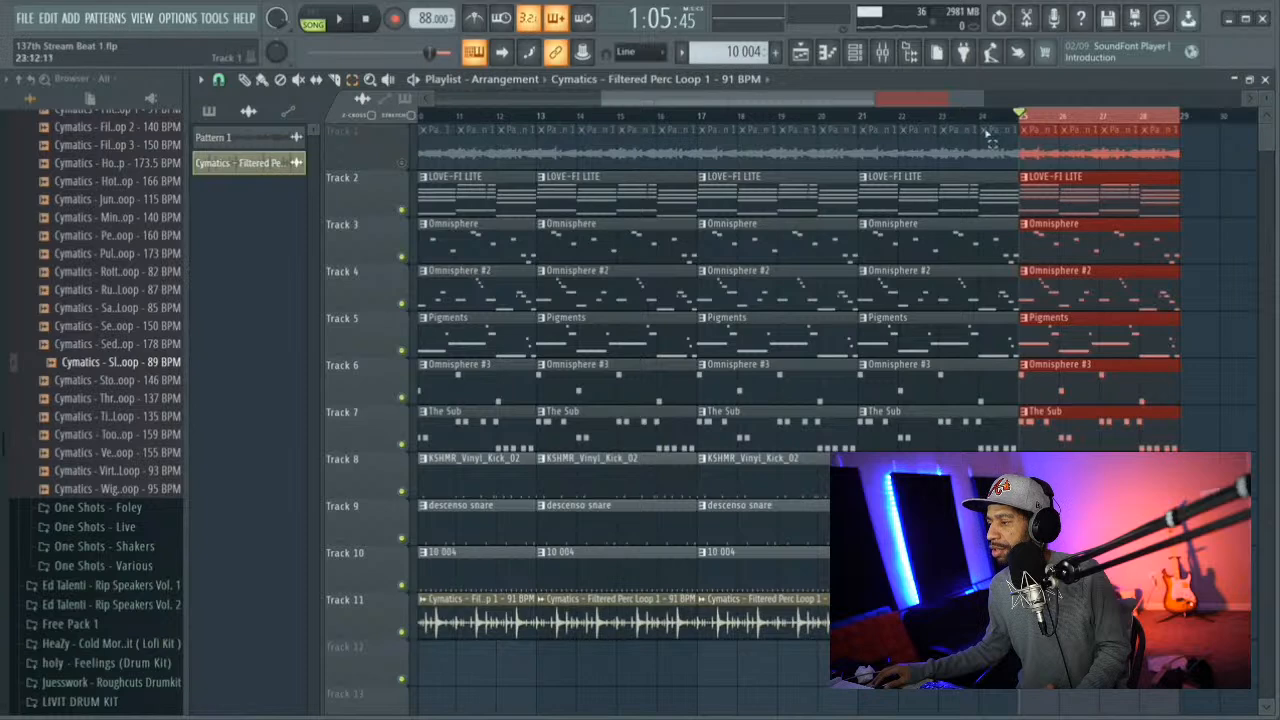
left_click(1056, 119, "ctrl")
Delete the reversed melody slices on Track 1 in bars 5 to 8
left_click_drag(957, 101, 615, 138)
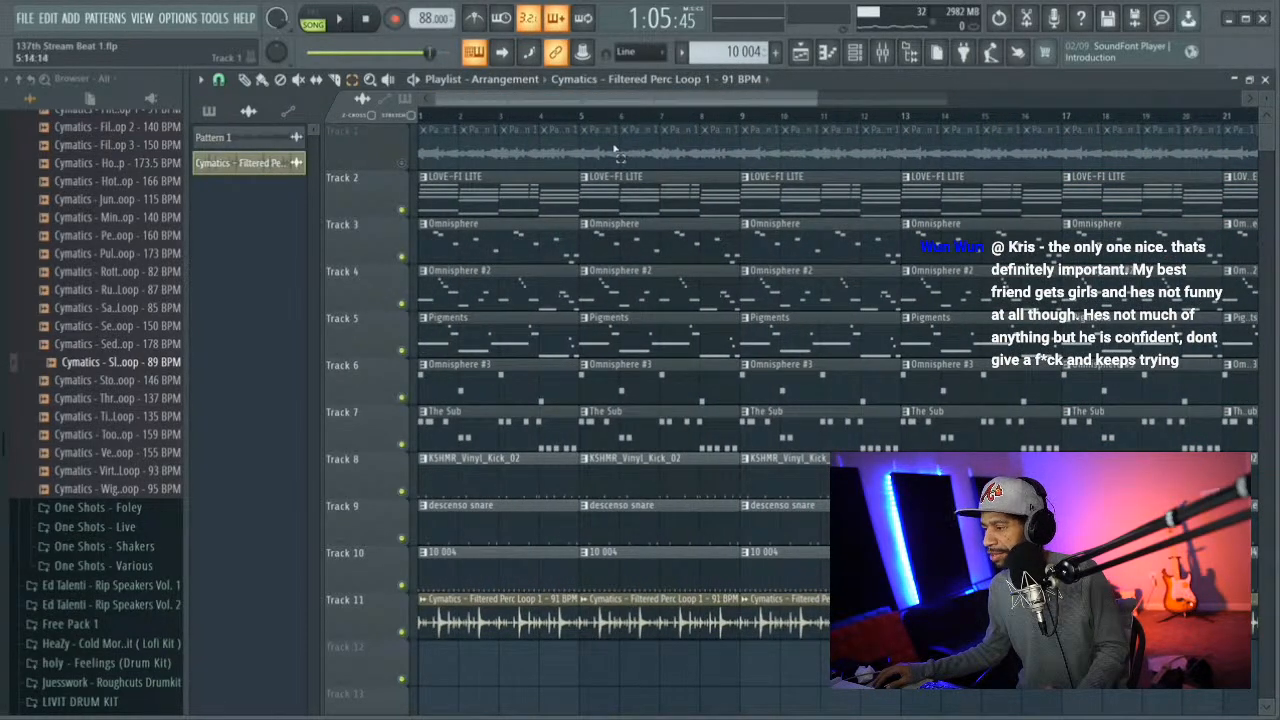
left_click_drag(605, 150, 725, 150)
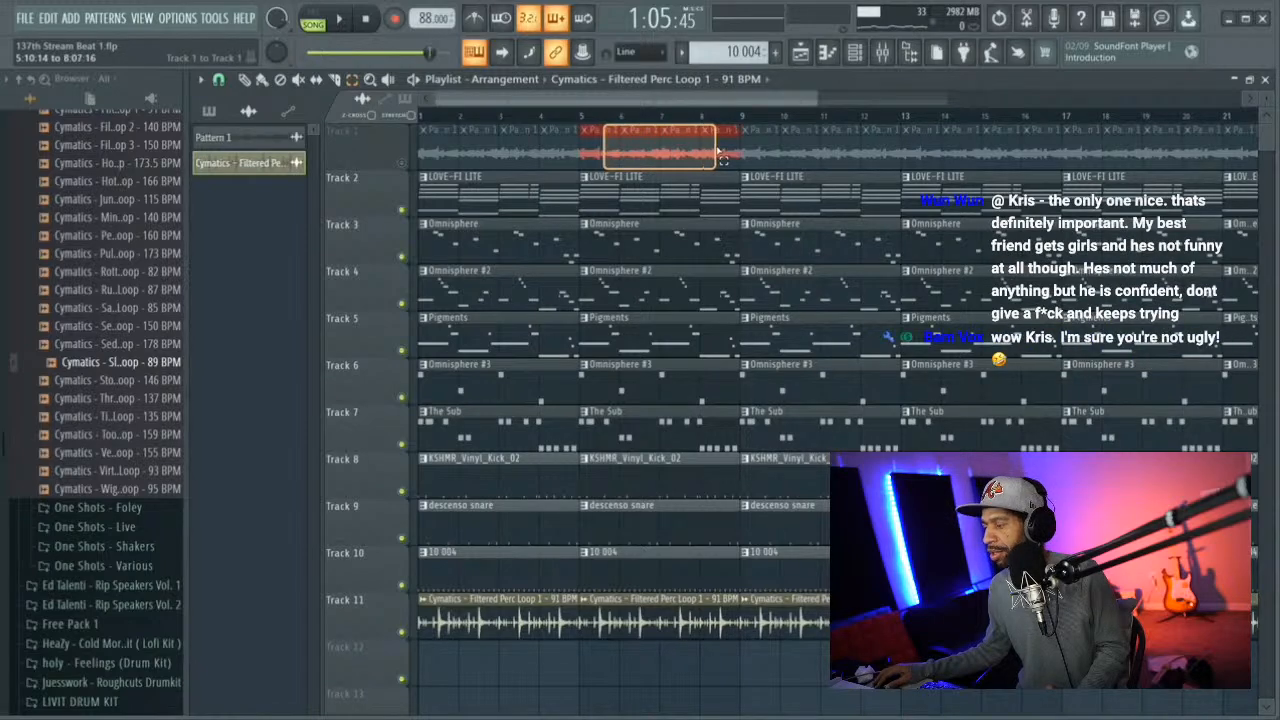
key("Delete")
left_click(717, 152)
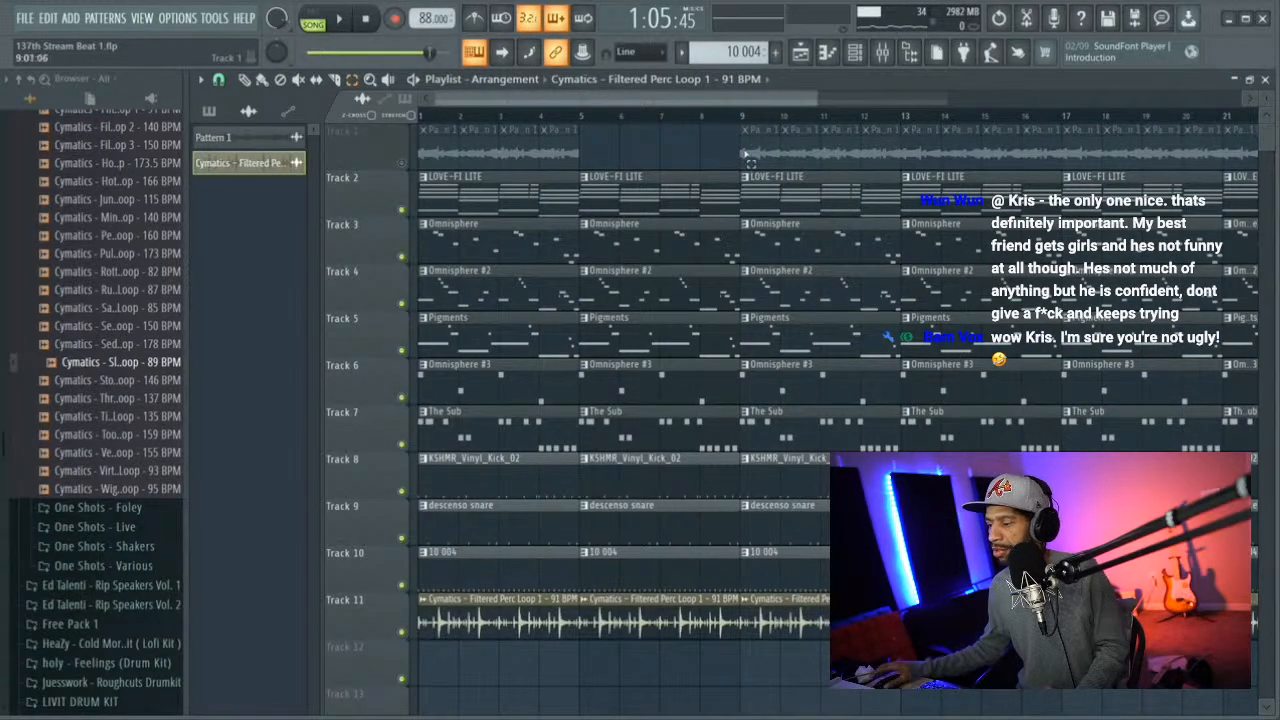
Delete the sub, drum and percussion loop clips on Tracks 7 to 11 in bars 1 to 4 and unmute Track 1
left_click_drag(430, 681, 548, 432)
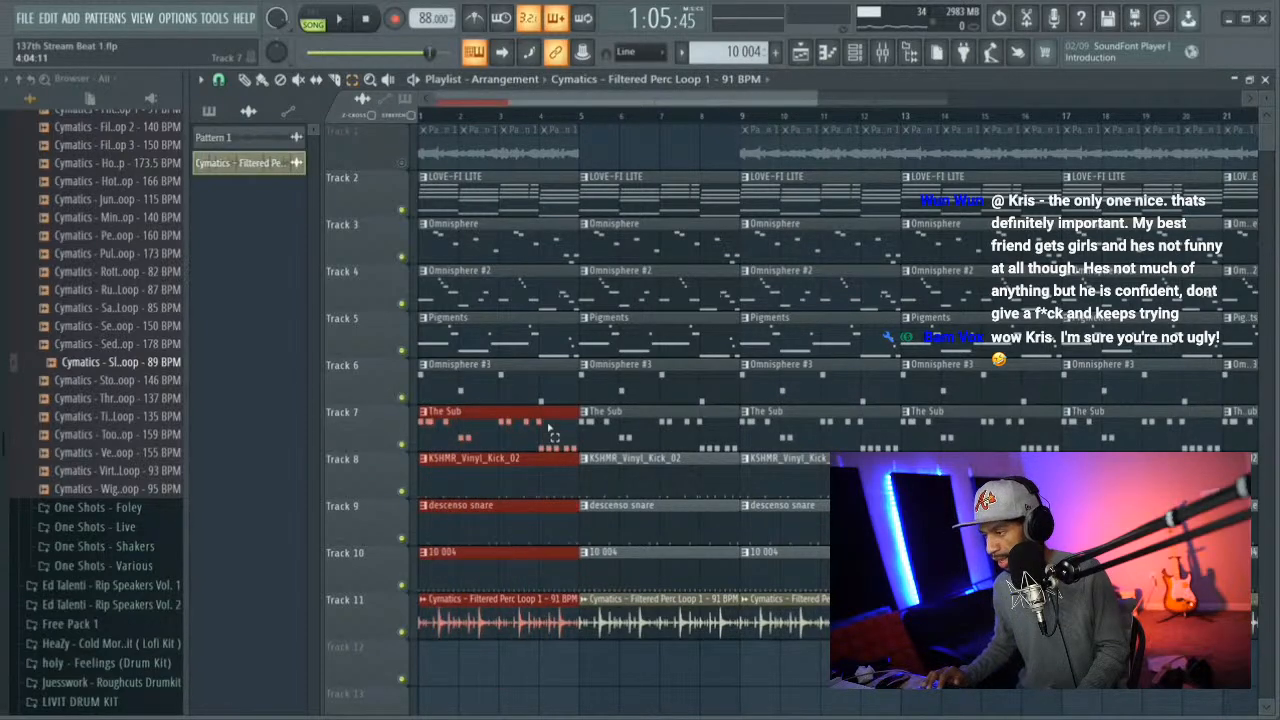
key("Delete")
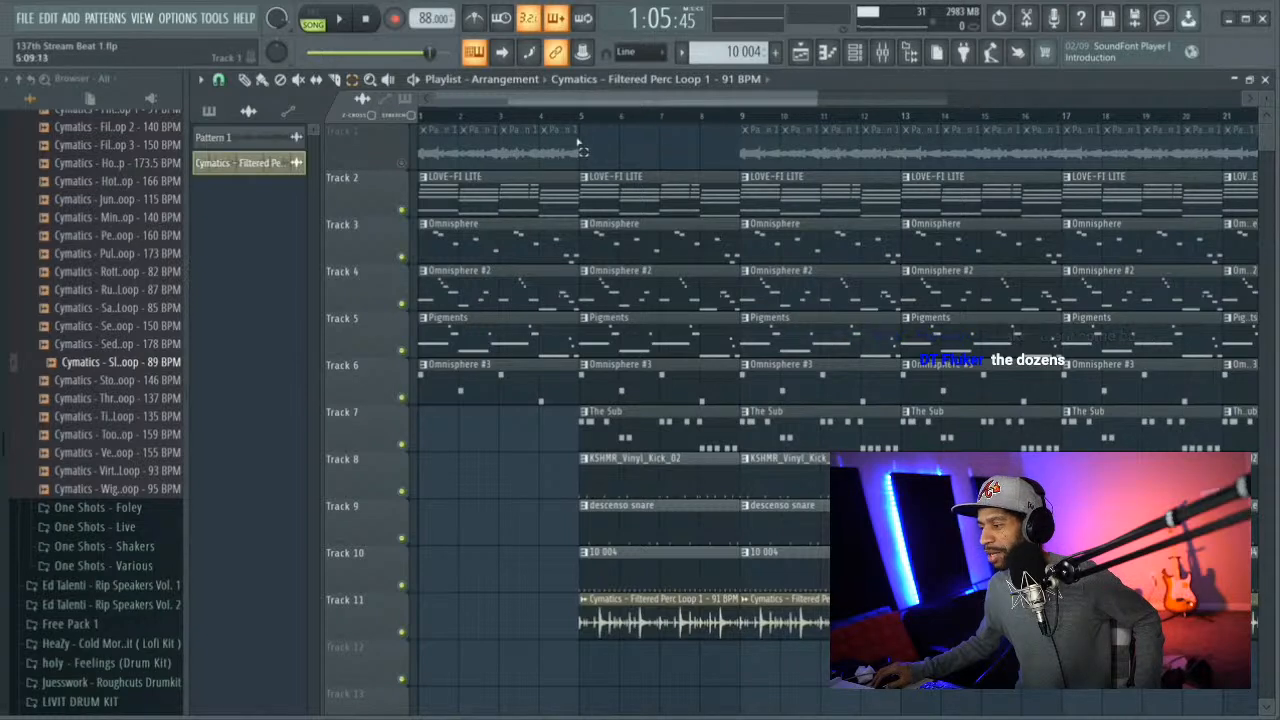
left_click(404, 164)
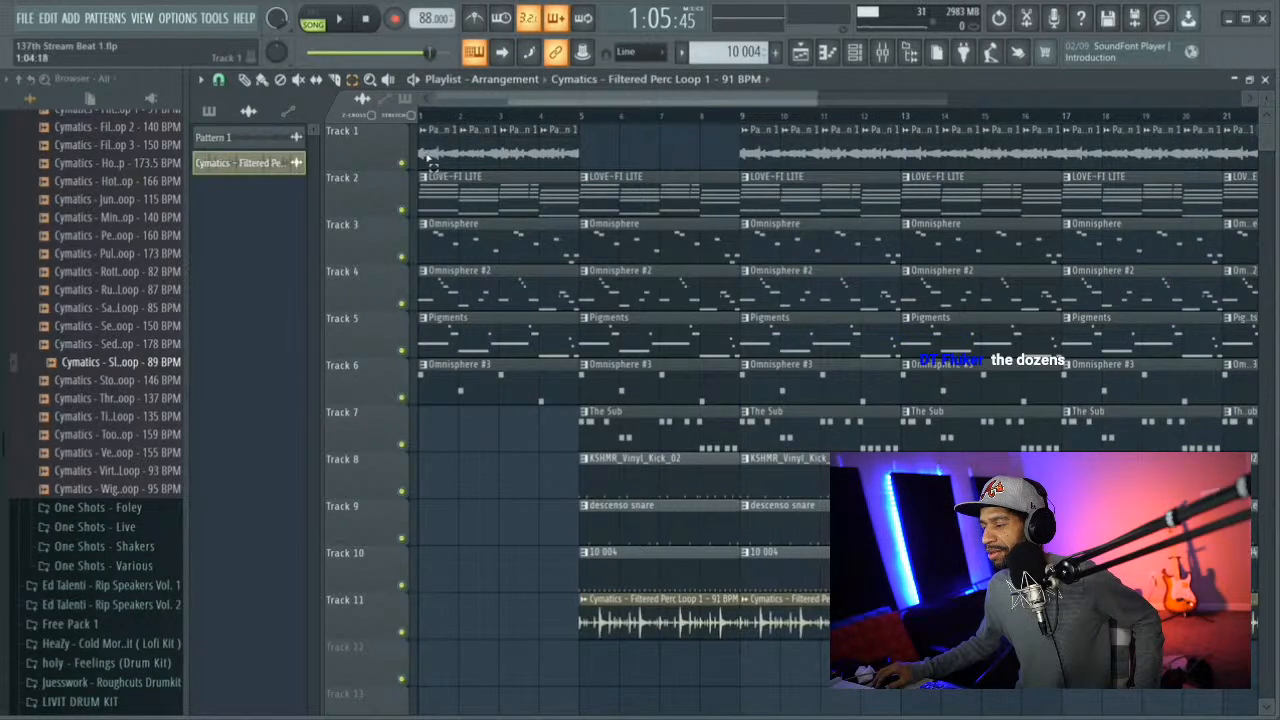
Trim the start of the 10 004 clip at bar 9 on Track 10 so it begins at bar 11
key("space")
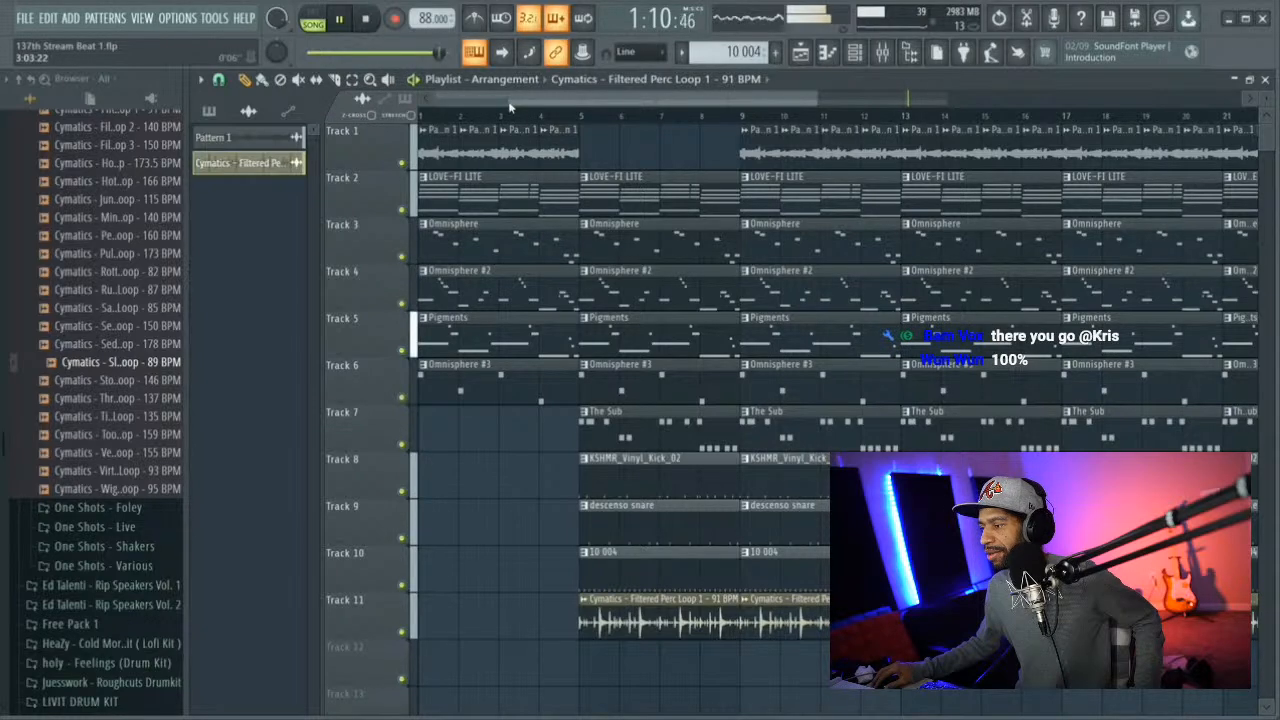
mouse_move(515, 100)
left_mouse_down()
mouse_move(548, 100)
mouse_move(531, 100)
left_mouse_up()
key("space")
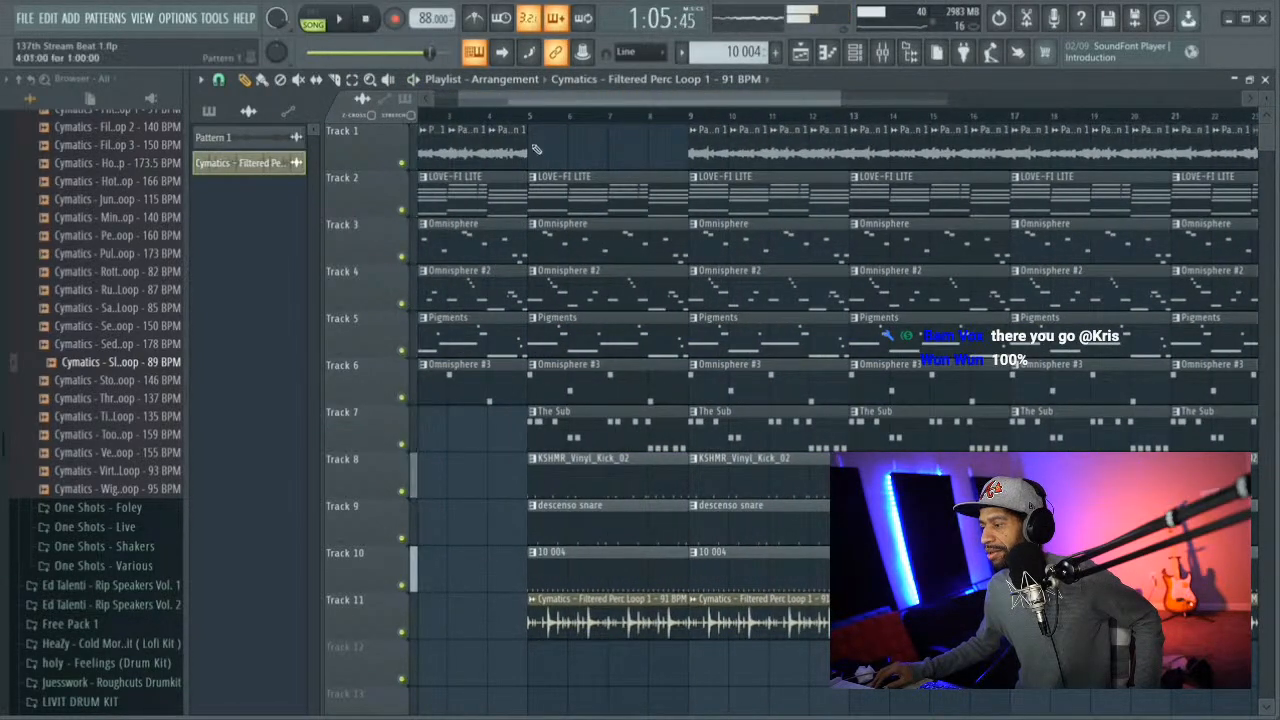
left_click_drag(696, 569, 772, 569)
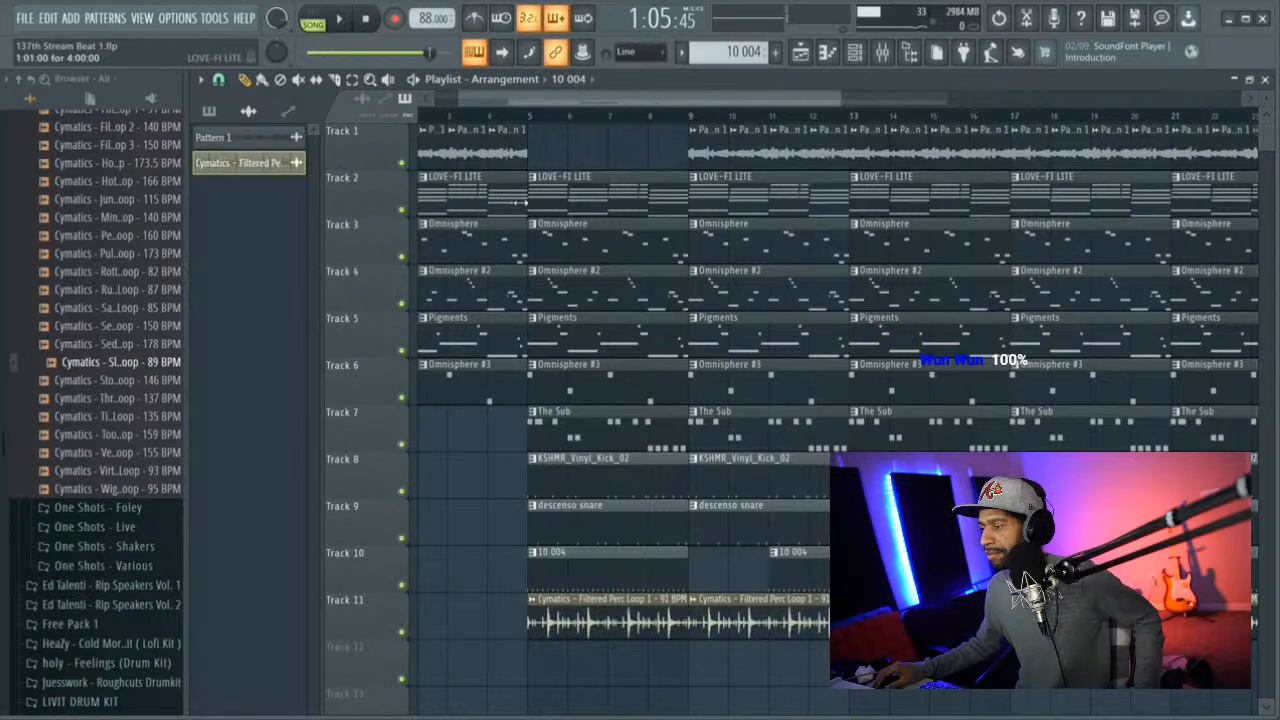
Shorten the intro clips on Tracks 2 to 4 to end at bar 4 and delete the Pigments and Omnisphere #3 intro clips
left_click_drag(515, 203, 490, 240)
left_click_drag(521, 289, 490, 291)
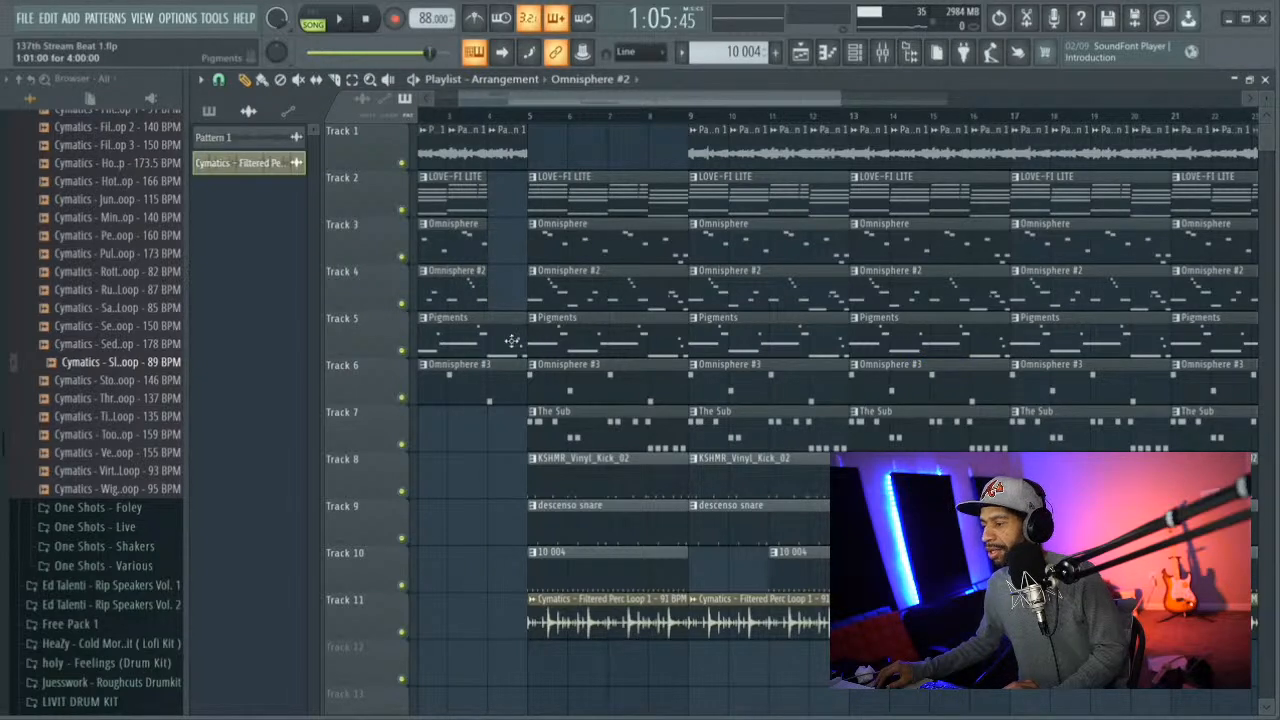
right_click(478, 342)
key("space")
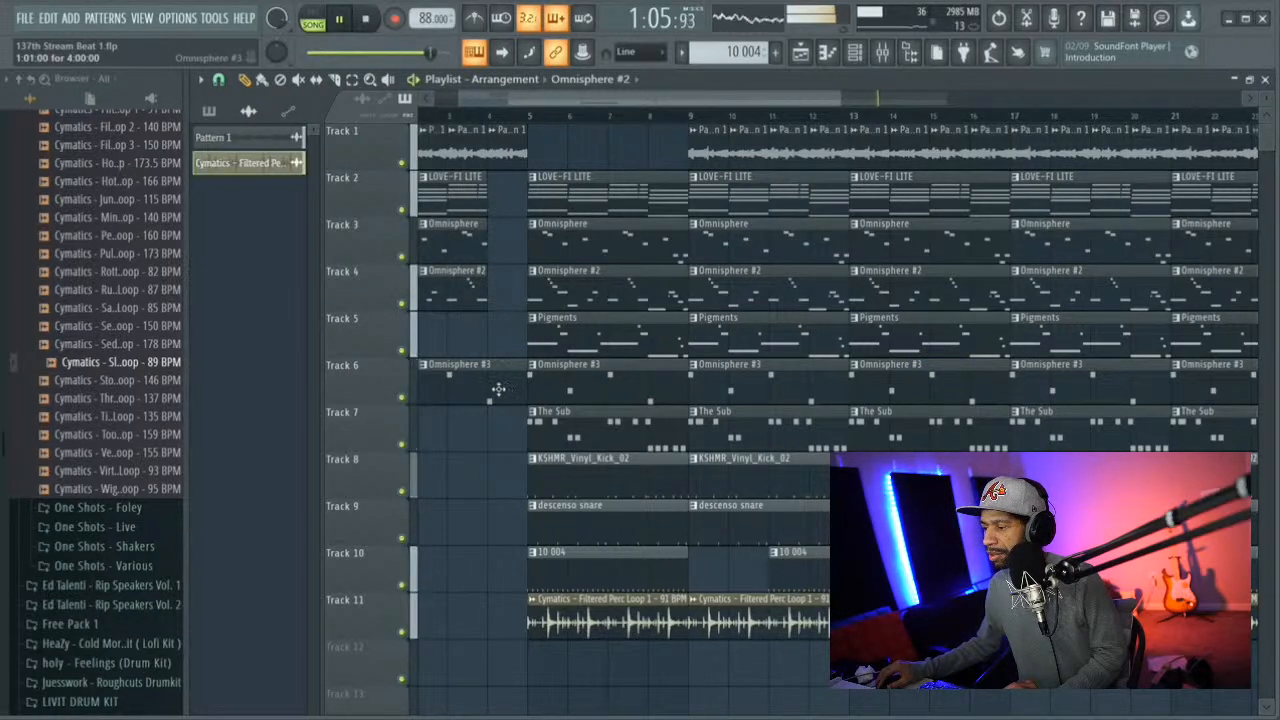
right_click(495, 398)
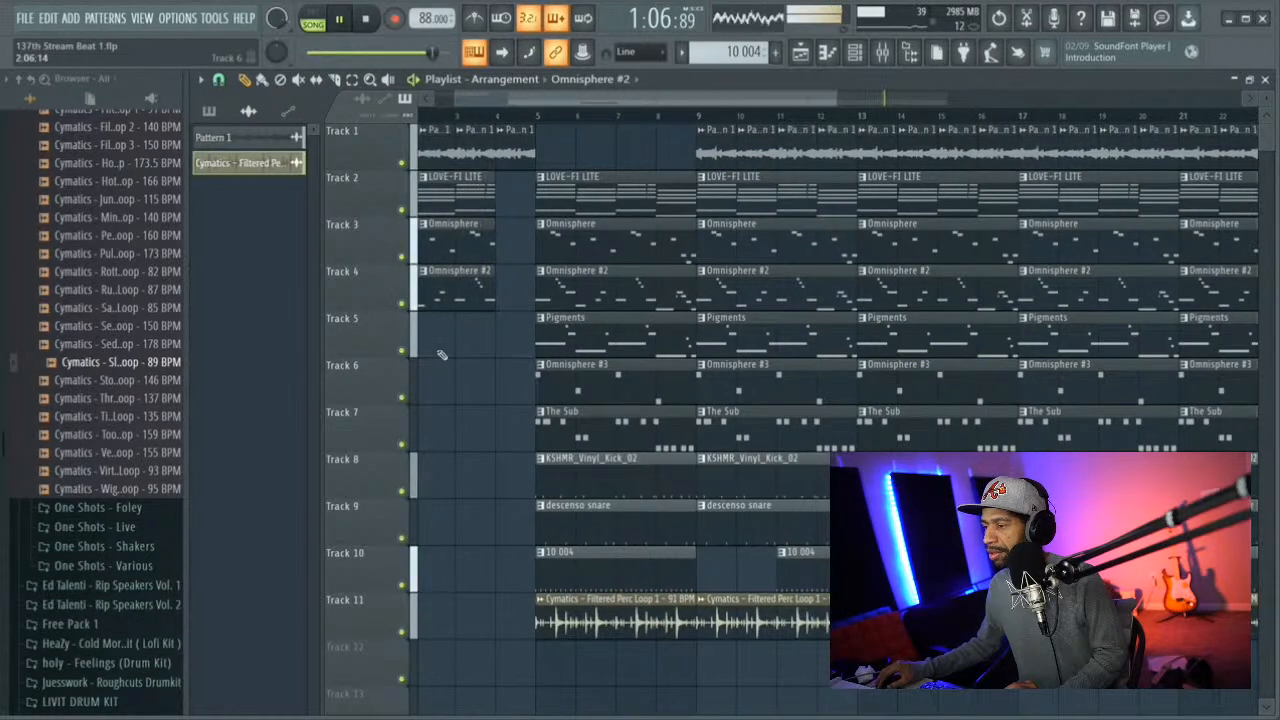
Restart playback from the beginning and delete the reversed melody slices on Track 1 in bars 9 to 12
left_click(368, 20)
key("space")
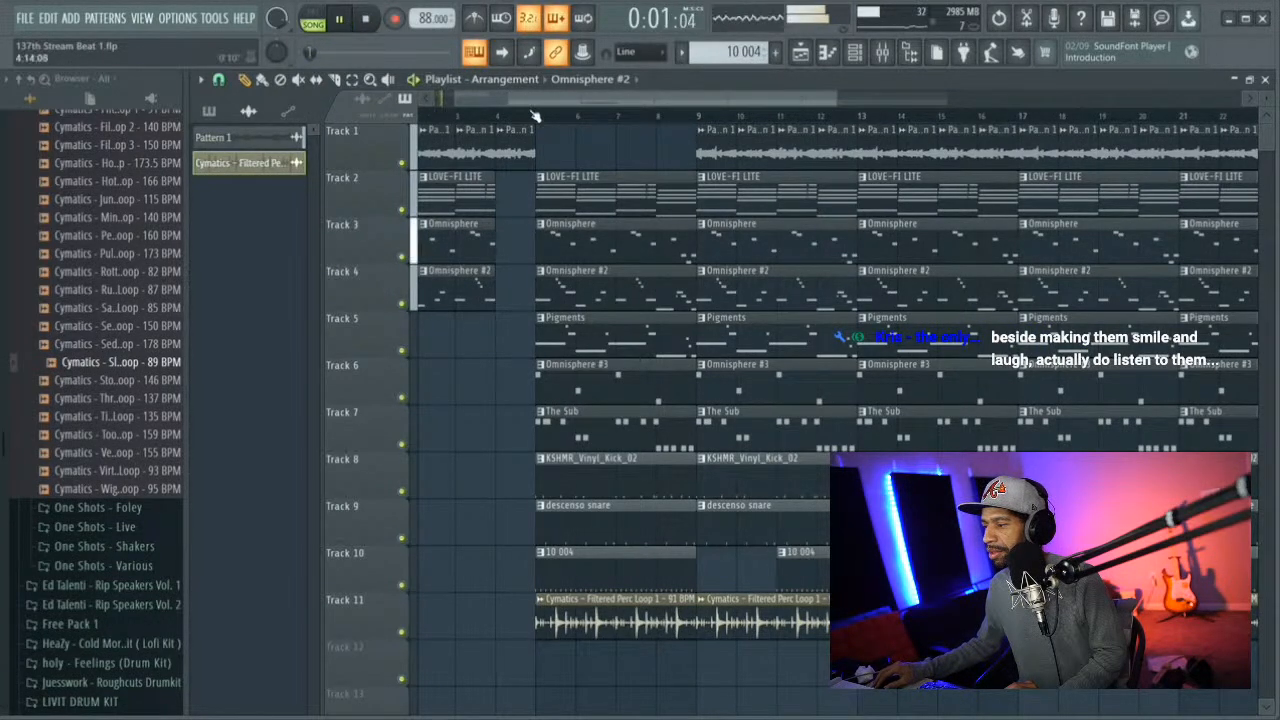
left_click_drag(582, 101, 600, 105)
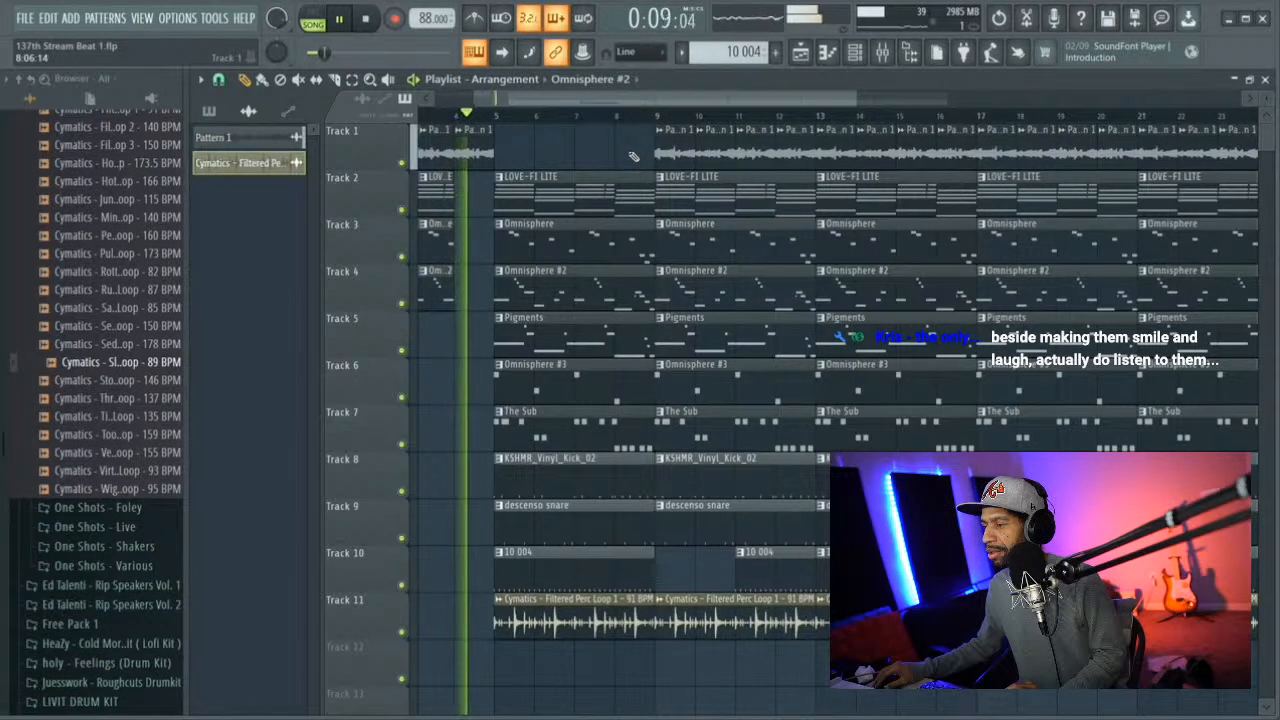
left_click_drag(636, 157, 817, 155)
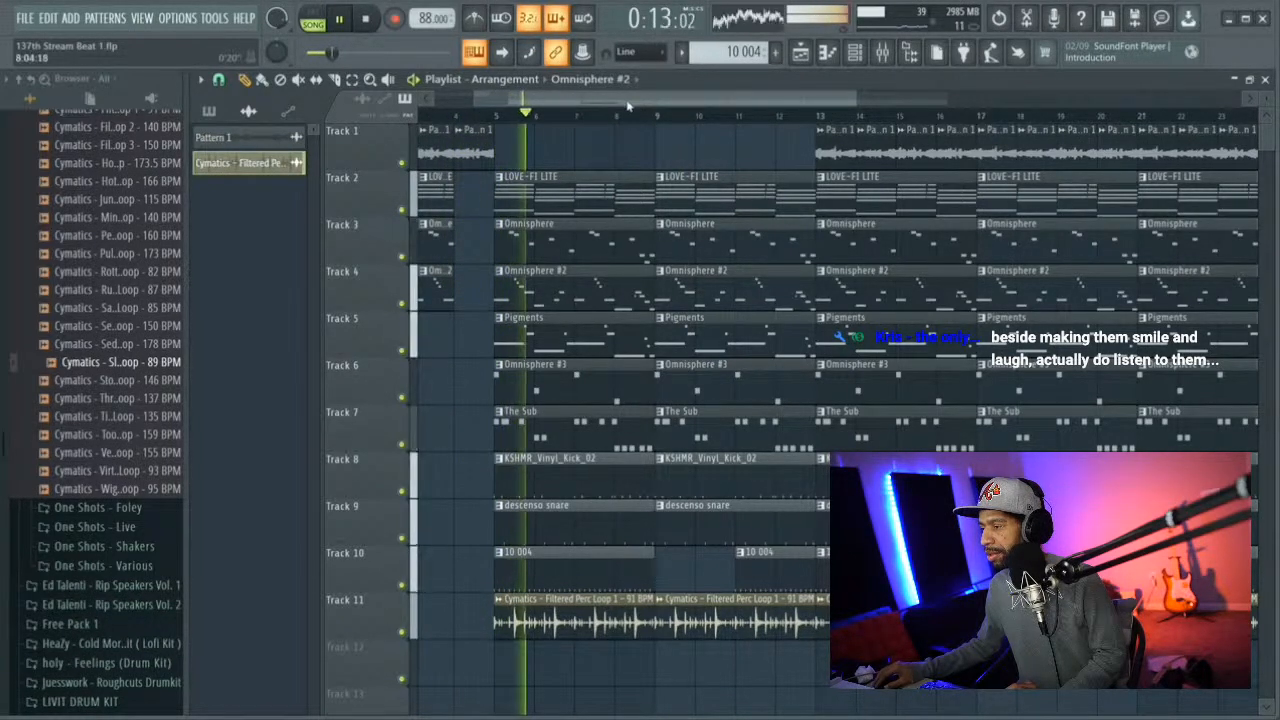
Delete the melody and sub clips on Tracks 2 to 7 in bars 13 to 16
scroll(730, 240, "right", 3)
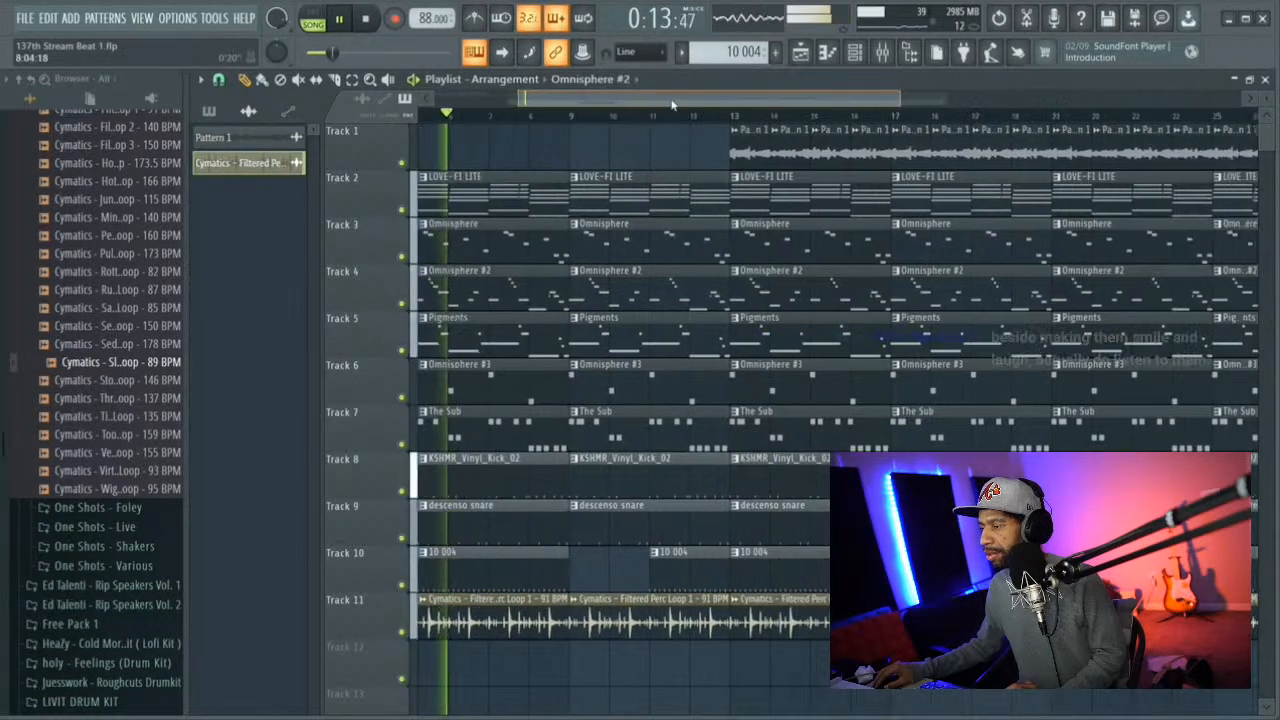
right_click(771, 194)
right_click(771, 237)
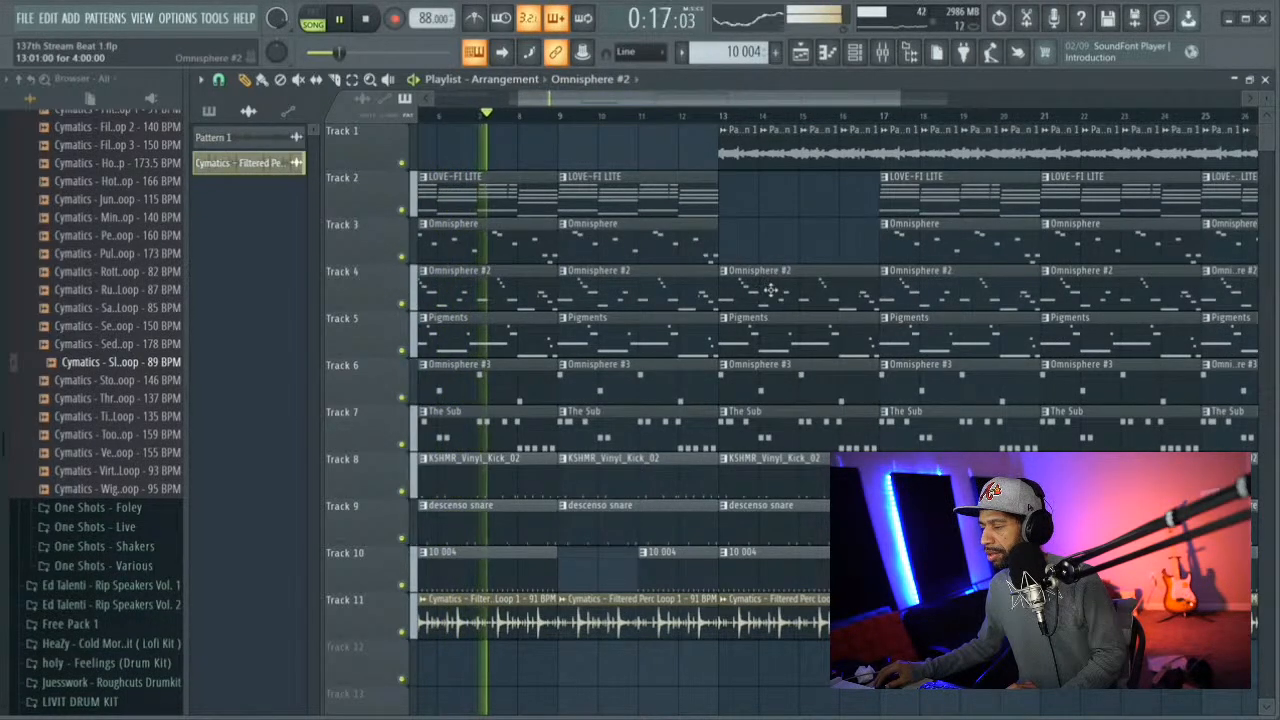
right_click(768, 275)
right_click(771, 335)
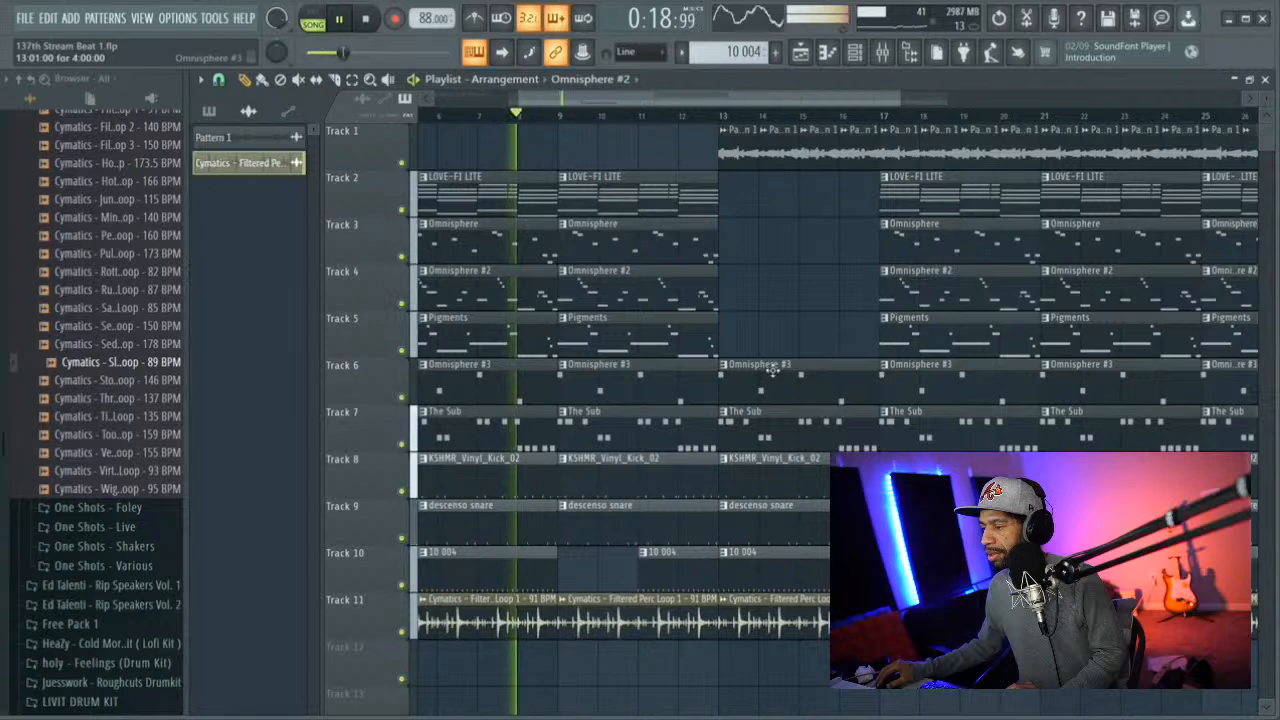
right_click(771, 372)
right_click(765, 420)
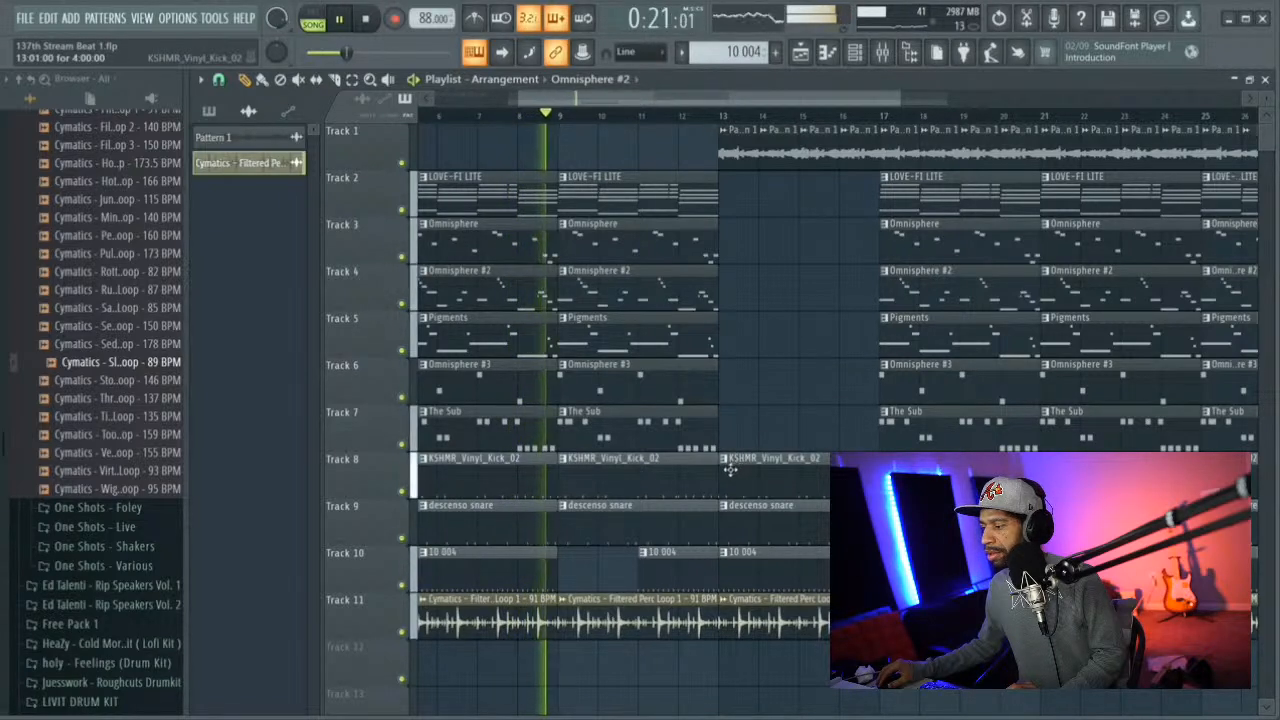
Trim the kick, snare and 10 004 clips at bar 13 to start at bar 15 and delete the percussion loop clip in bars 13 to 16
left_click_drag(723, 476, 795, 476)
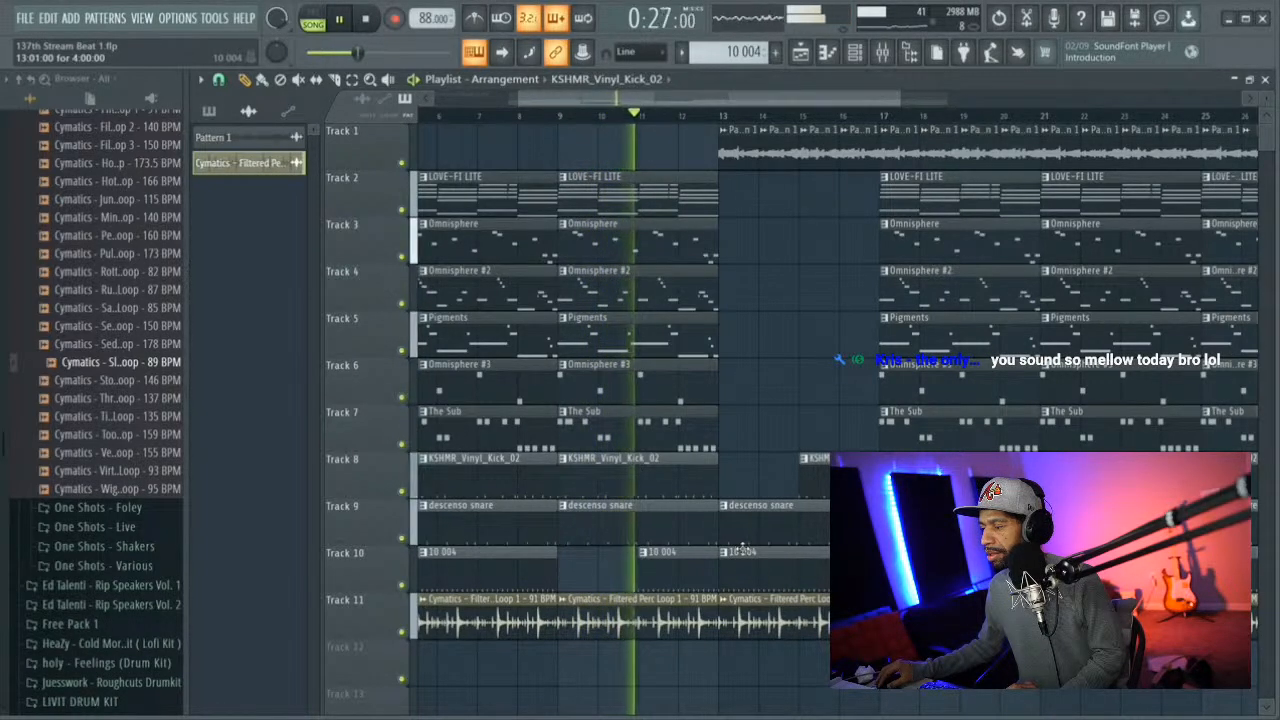
left_click_drag(727, 521, 786, 531)
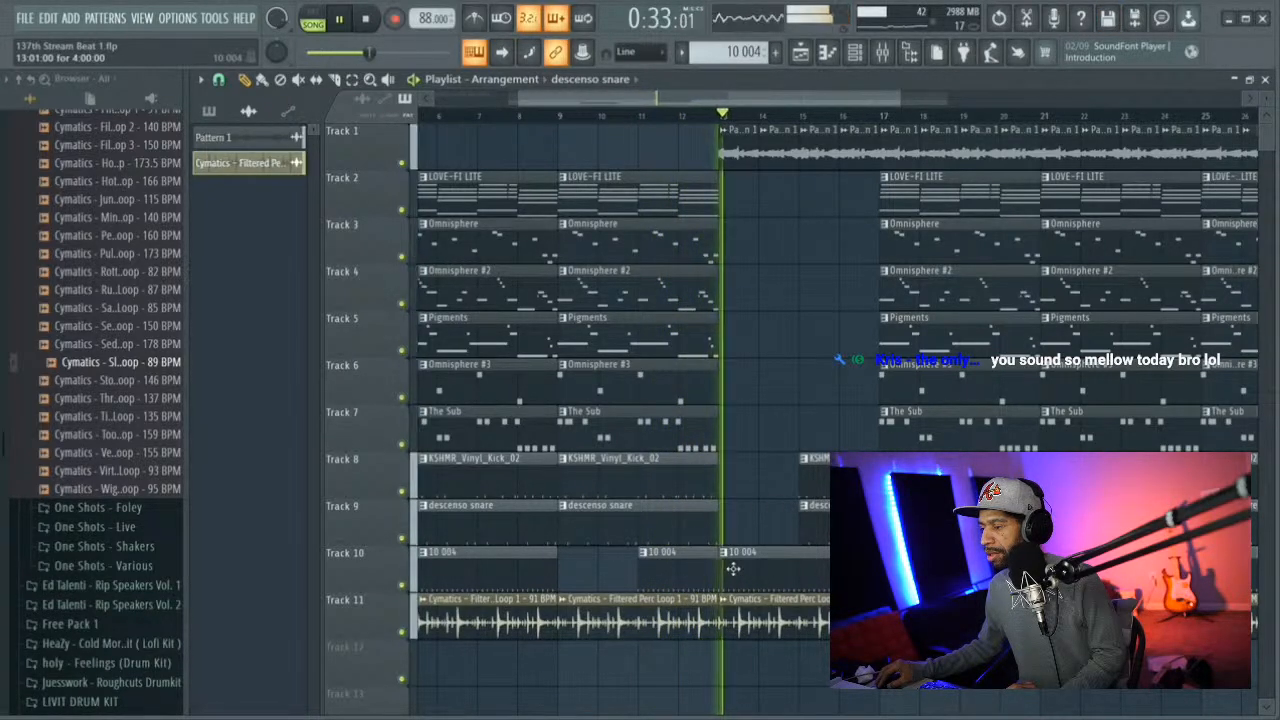
left_click_drag(722, 565, 800, 565)
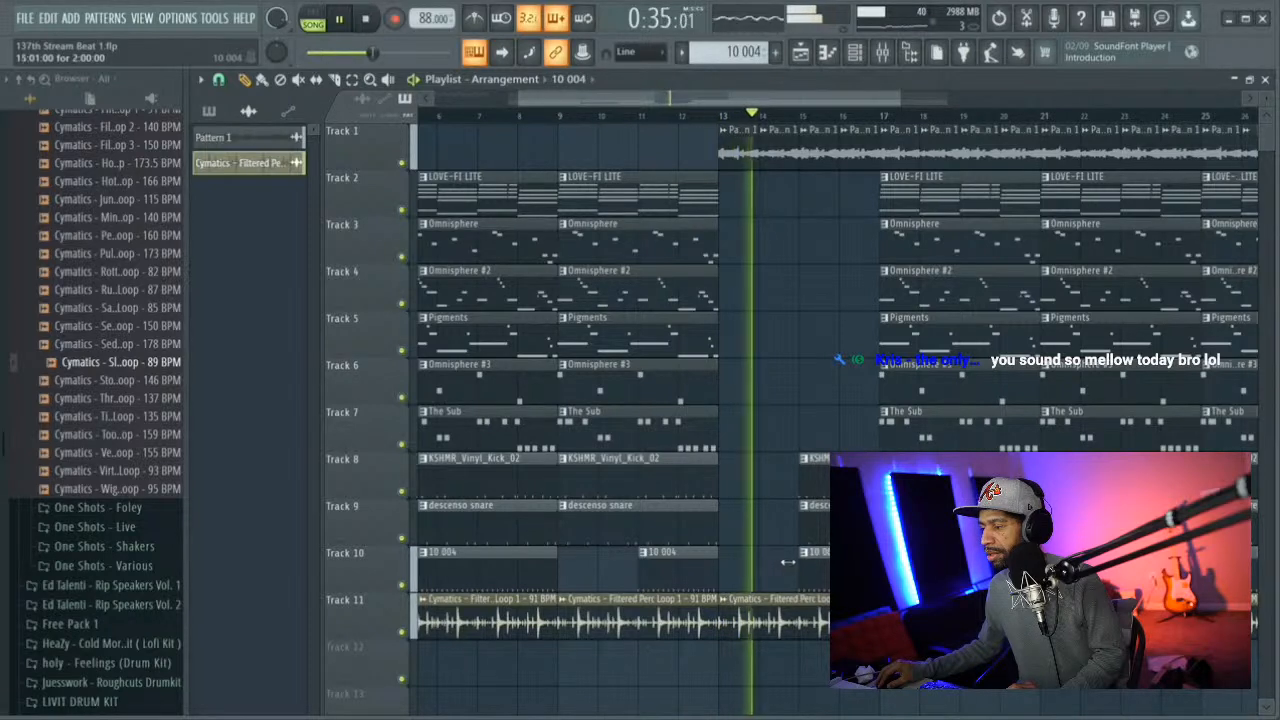
right_click(792, 598)
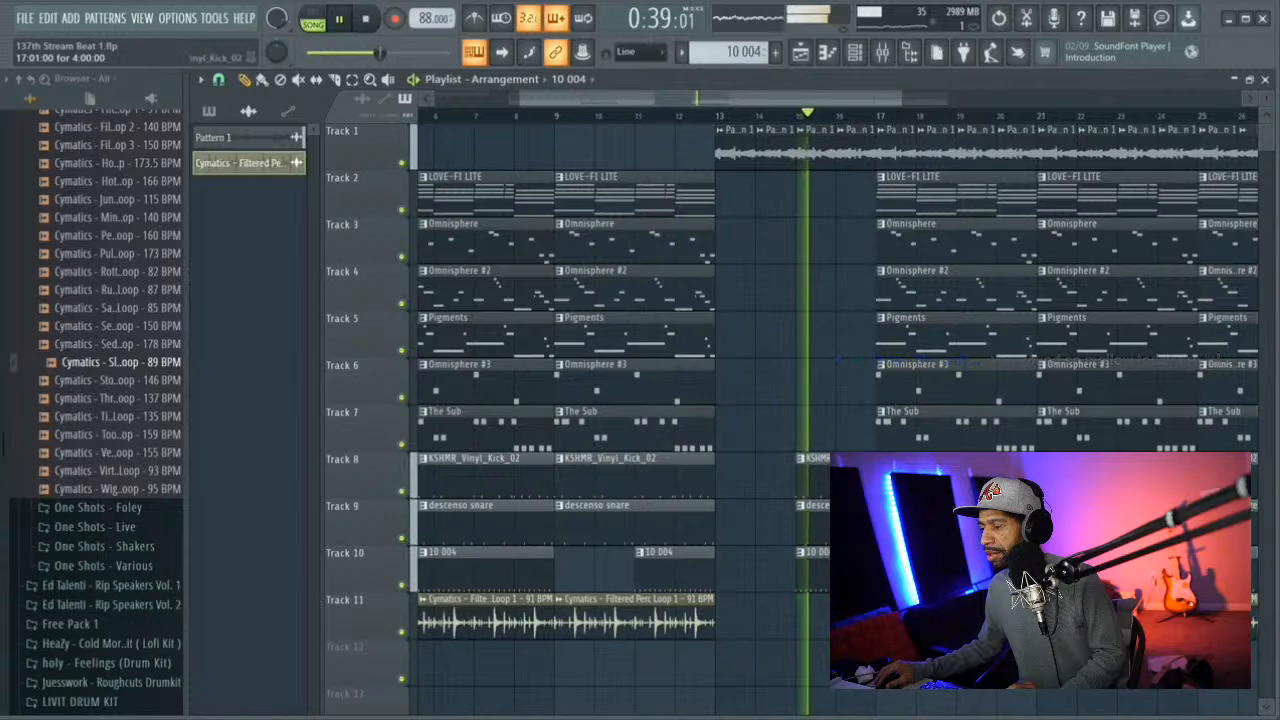
Delete the reversed melody slices on Track 1 in bars 17 to 20
left_click_drag(812, 101, 854, 101)
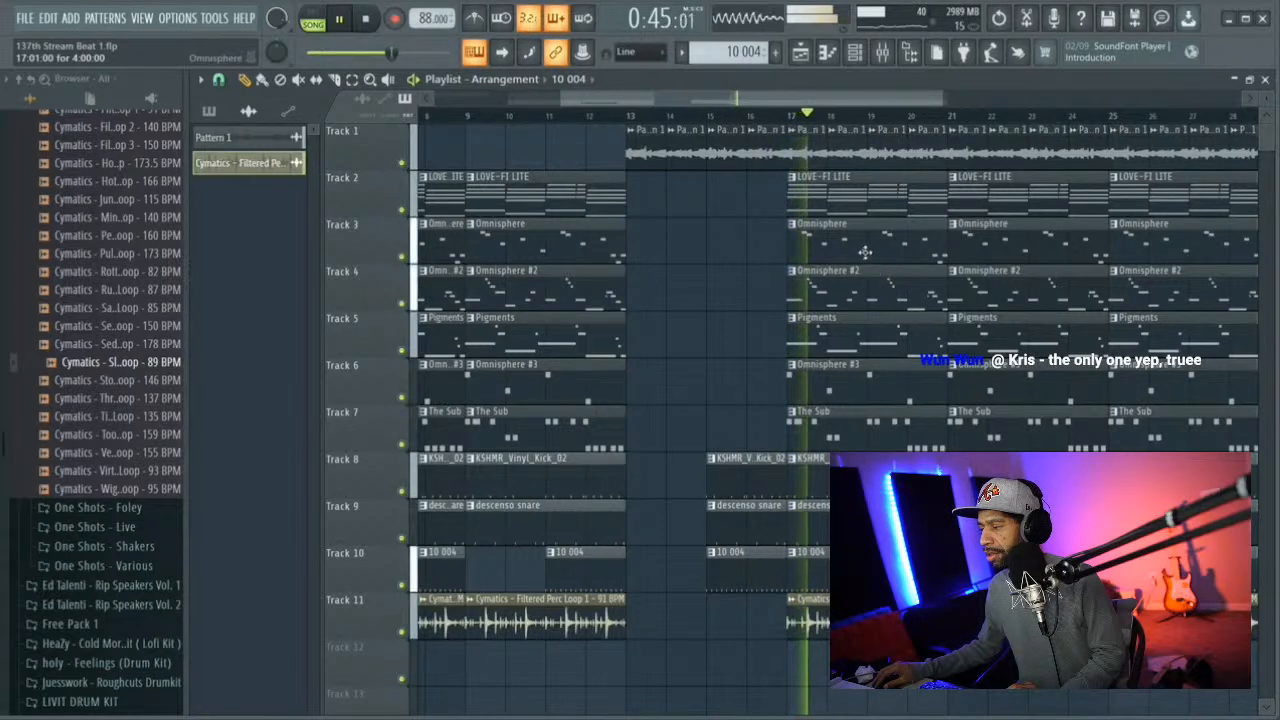
right_click(842, 164)
right_click(882, 164)
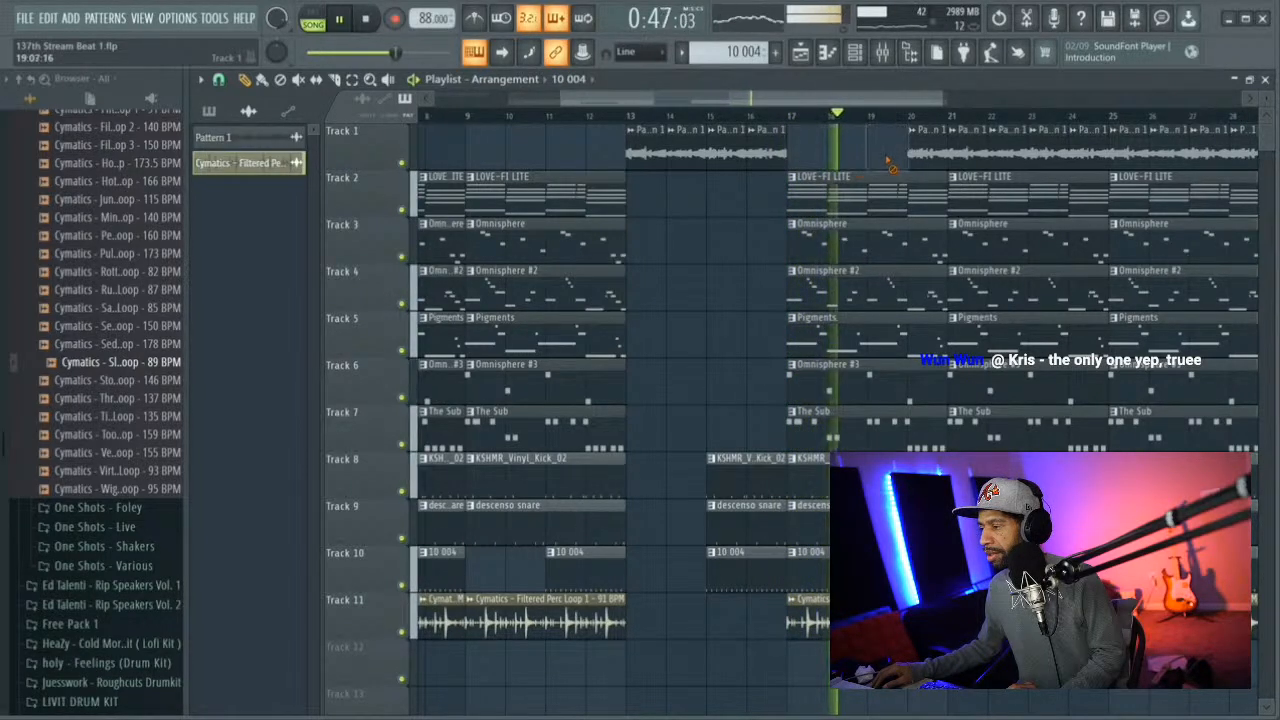
right_click(911, 160)
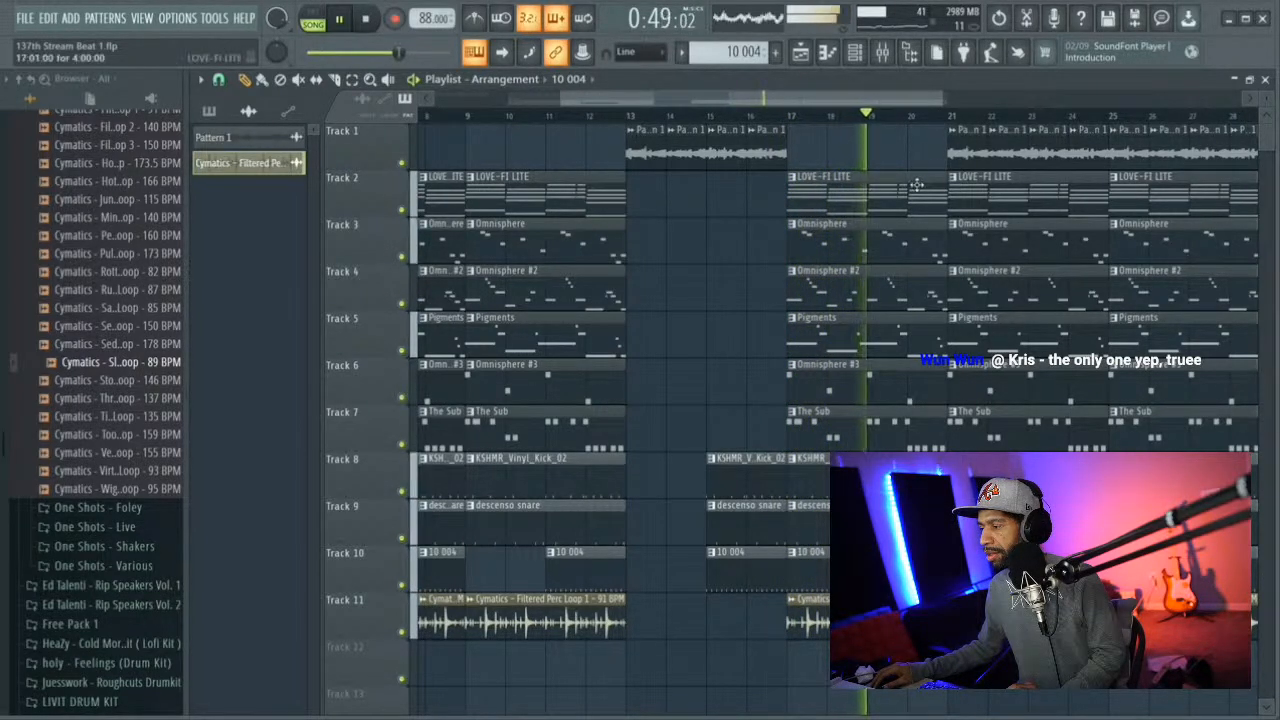
Delete the LOVE-FI LITE, Omnisphere, Omnisphere #2, Pigments and Omnisphere #3 clips in bars 21 to 24
right_click(945, 205)
right_click(985, 243)
right_click(971, 287)
right_click(1005, 336)
right_click(1001, 373)
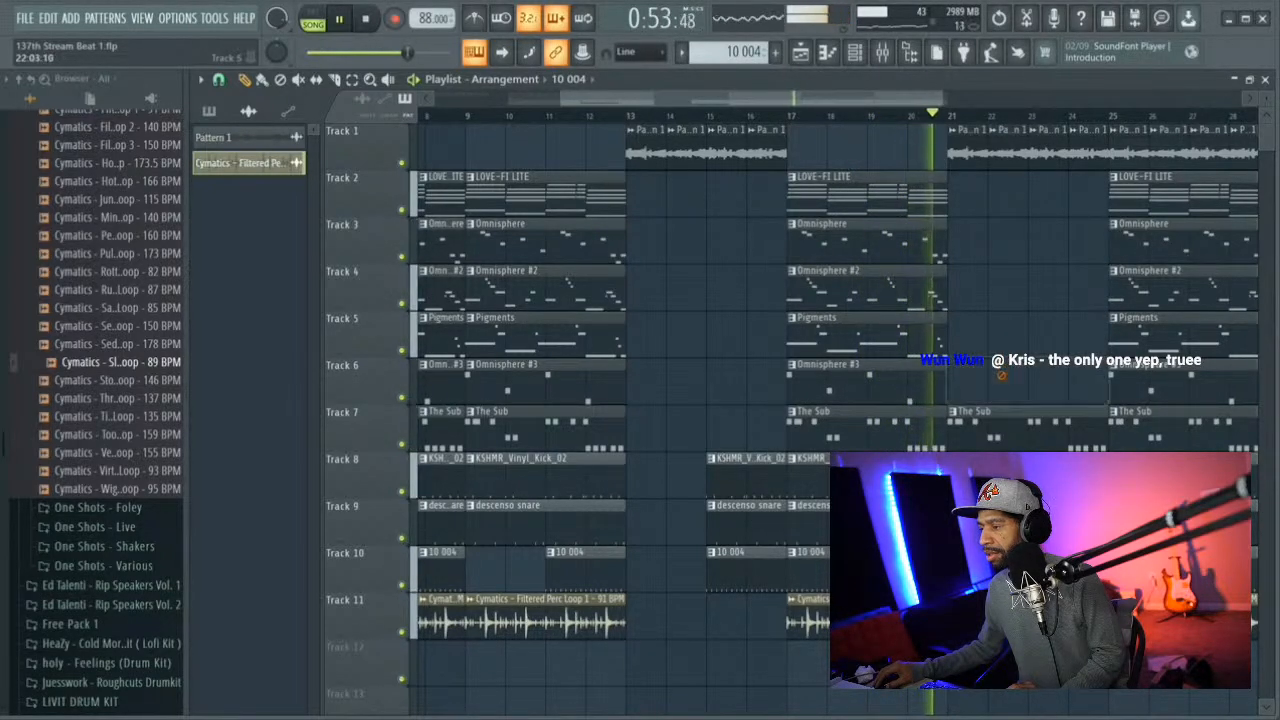
Delete the Track 1 slices in bars 21 to 24 and place a LOVE-FI LITE clip at bar 21 on Track 2
left_click(1144, 379)
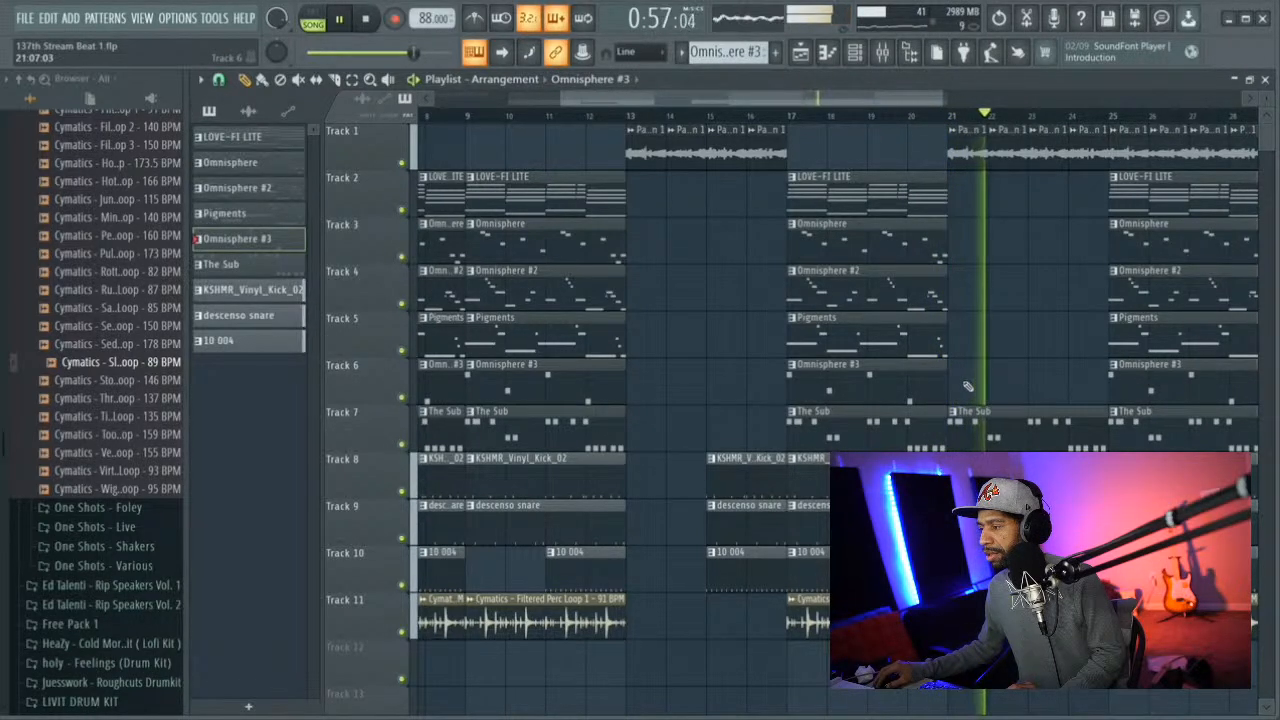
key("space")
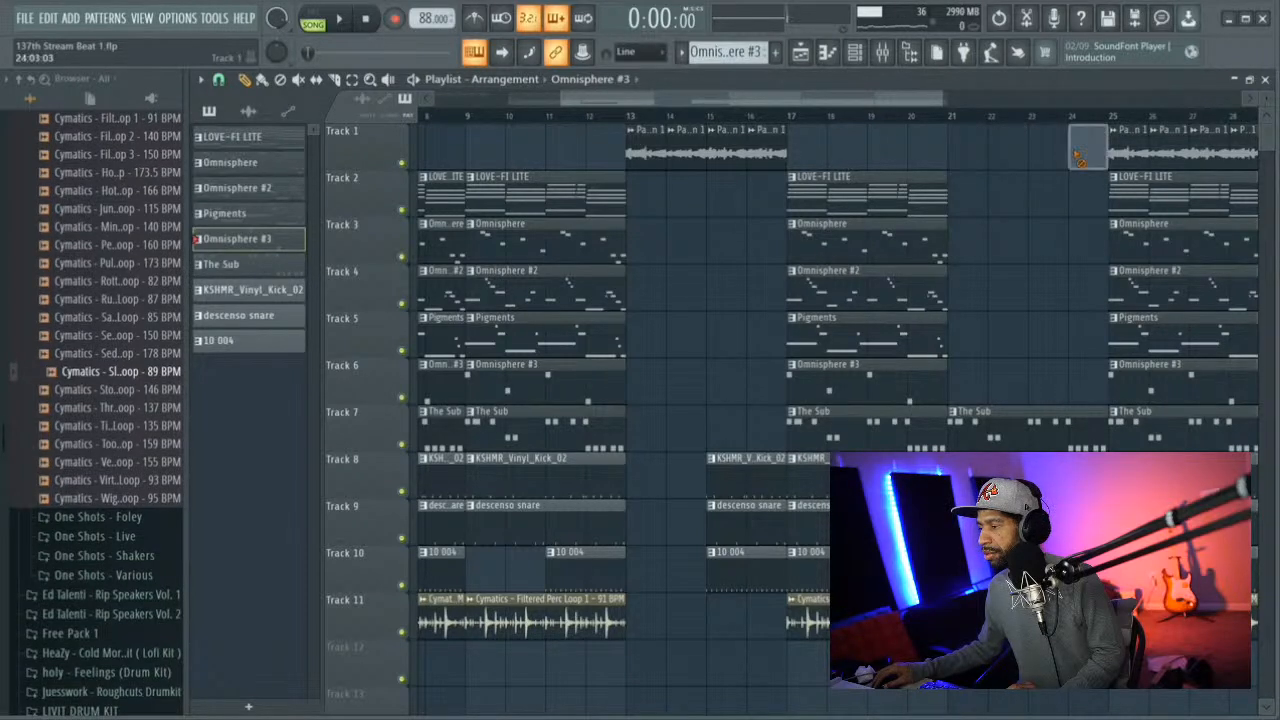
left_click(971, 205)
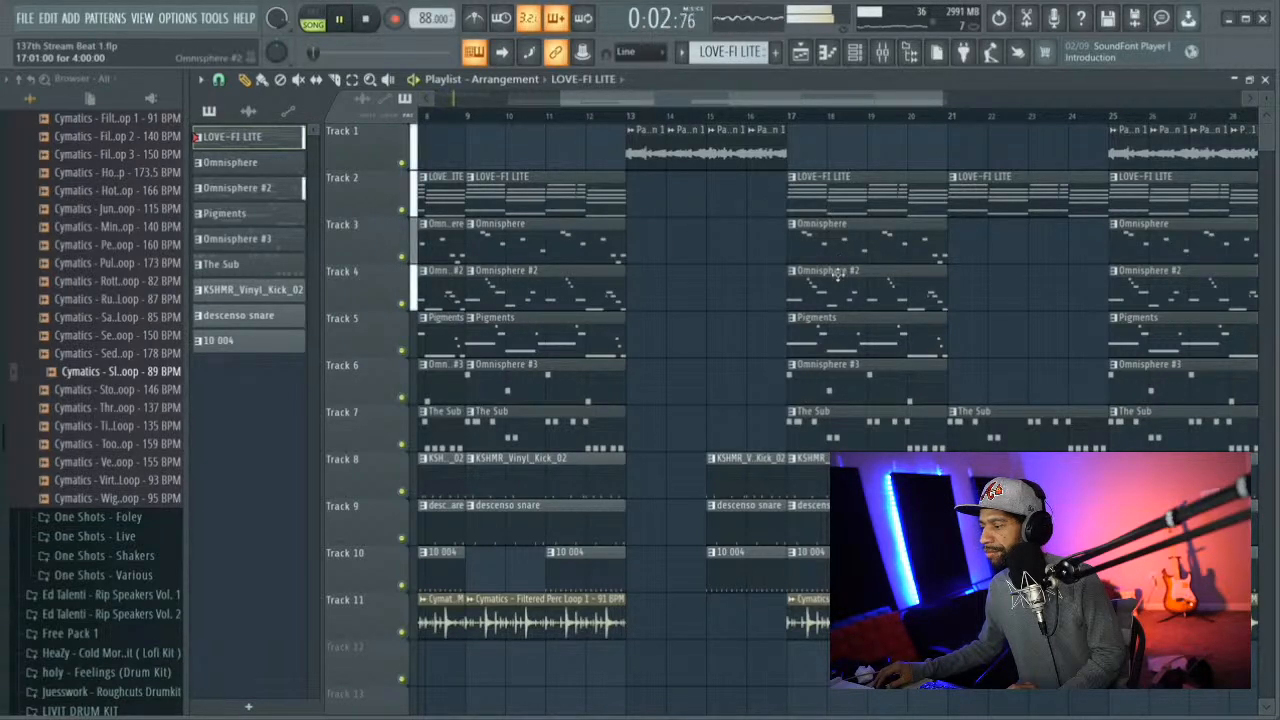
Move the Omnisphere #2 and Omnisphere #3 clips from bar 17 to bar 21 on Tracks 4 and 6
left_click_drag(836, 290, 985, 290)
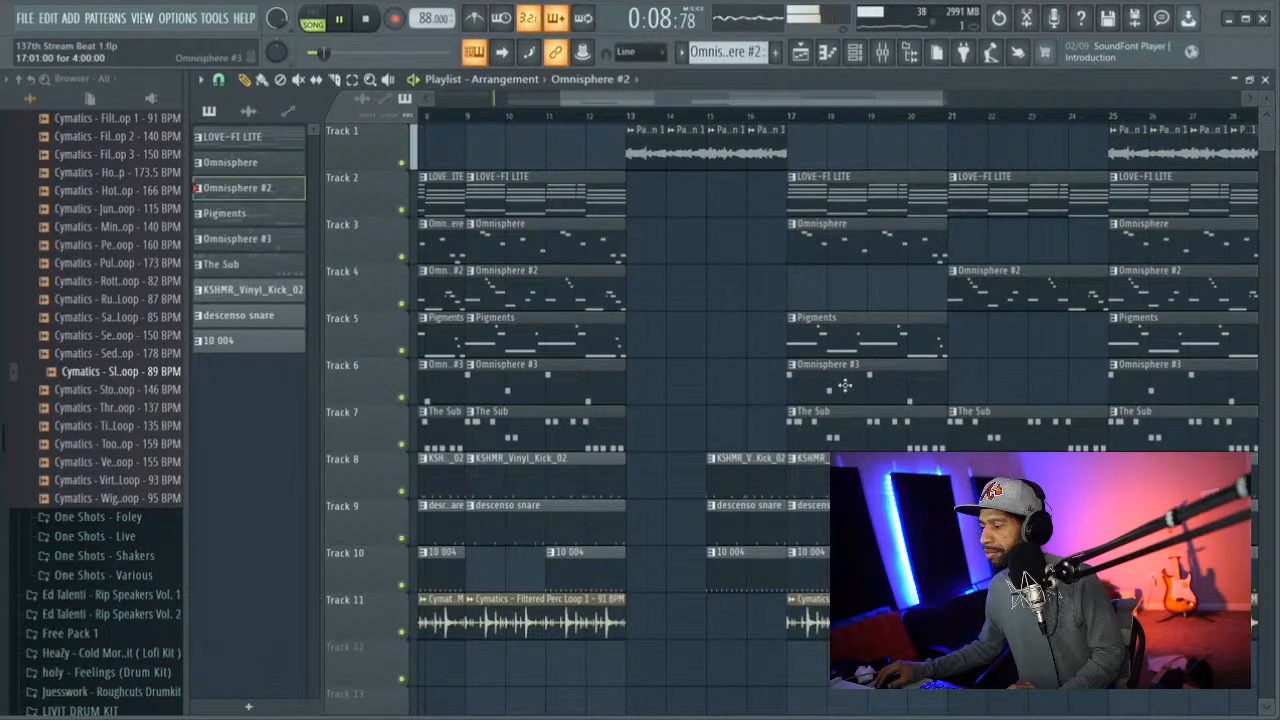
left_click_drag(846, 386, 986, 390)
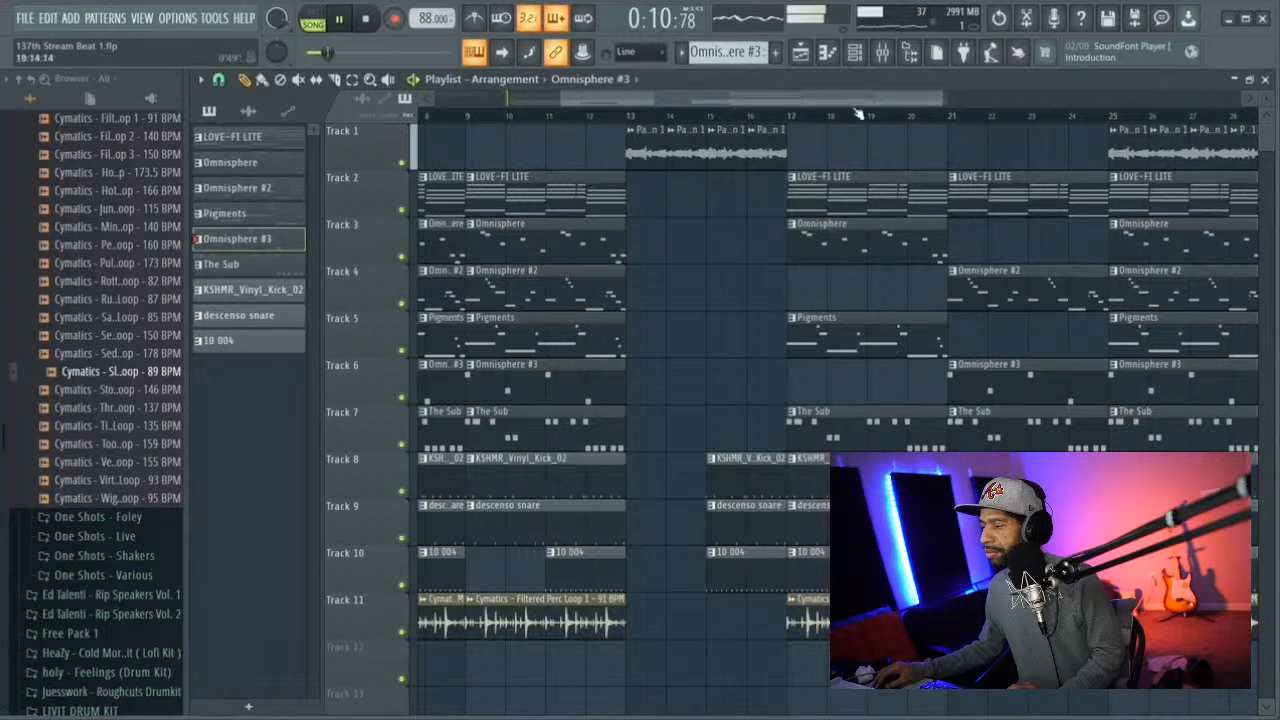
Delete the Omnisphere, Omnisphere #2 and Pigments clips in bars 25 to 28 and shorten the last The Sub clip to end at bar 27
left_click_drag(844, 101, 924, 124)
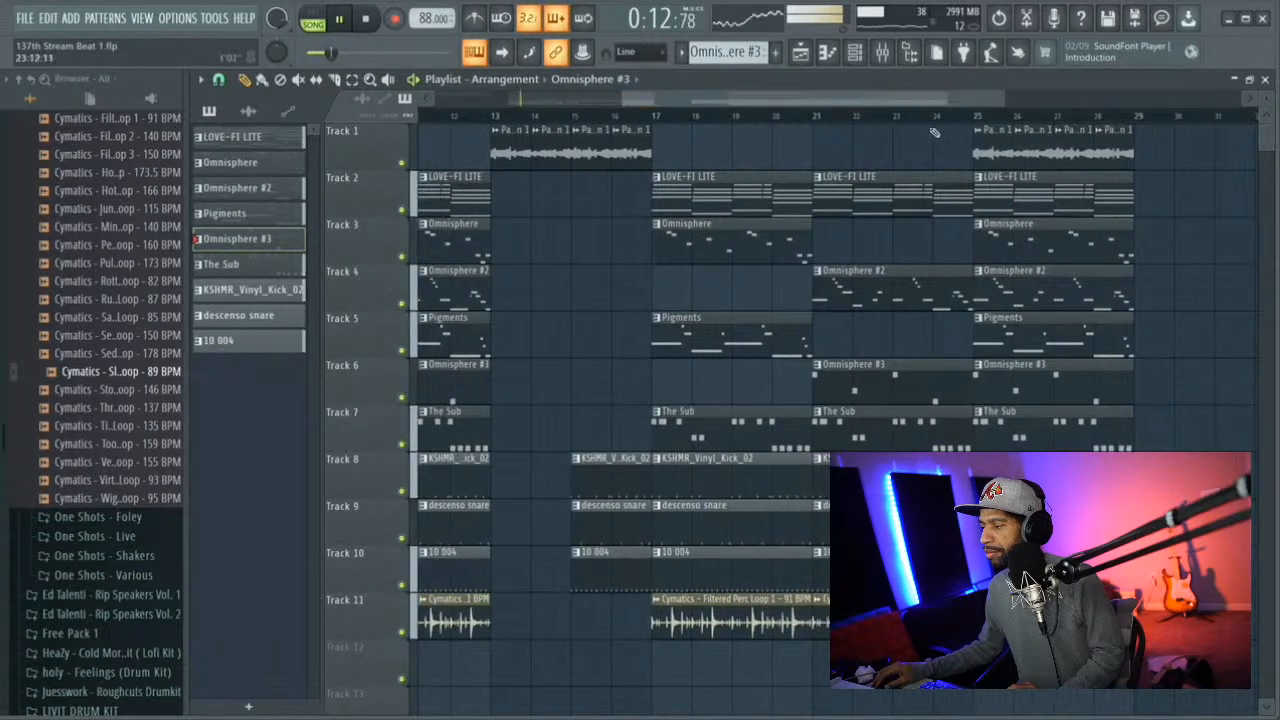
right_click(1018, 255)
right_click(1020, 292)
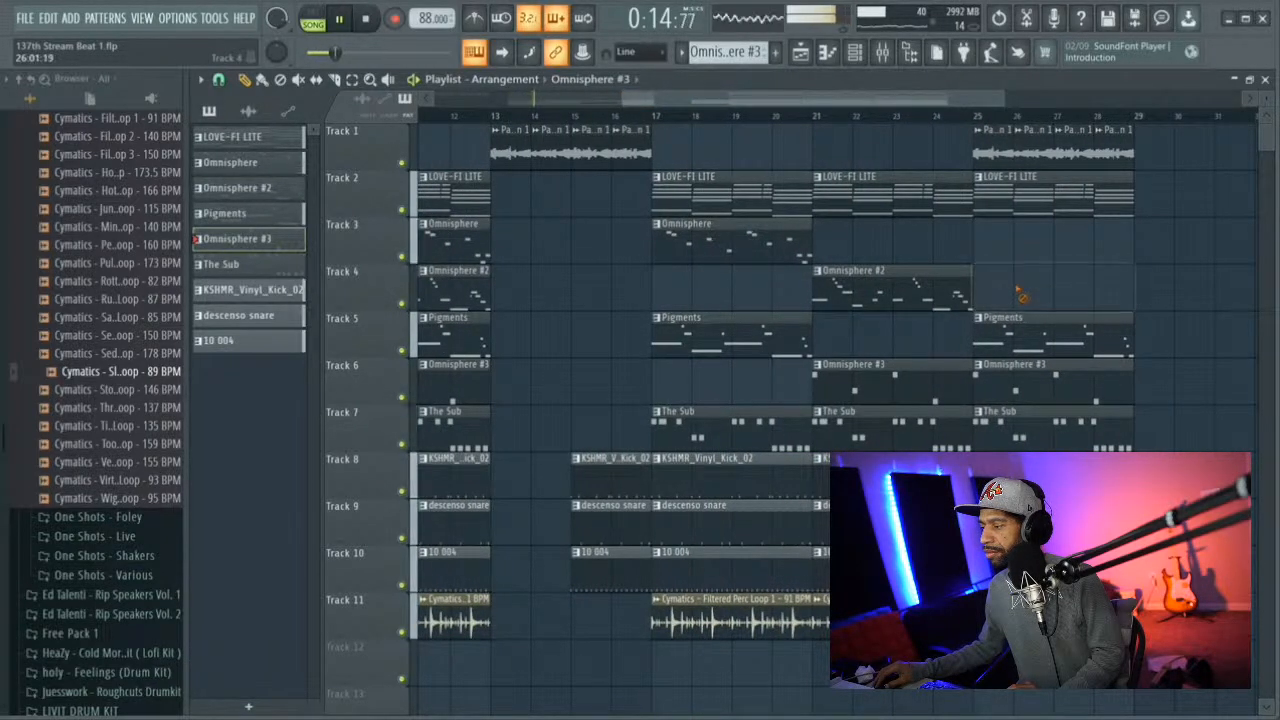
right_click(1026, 333)
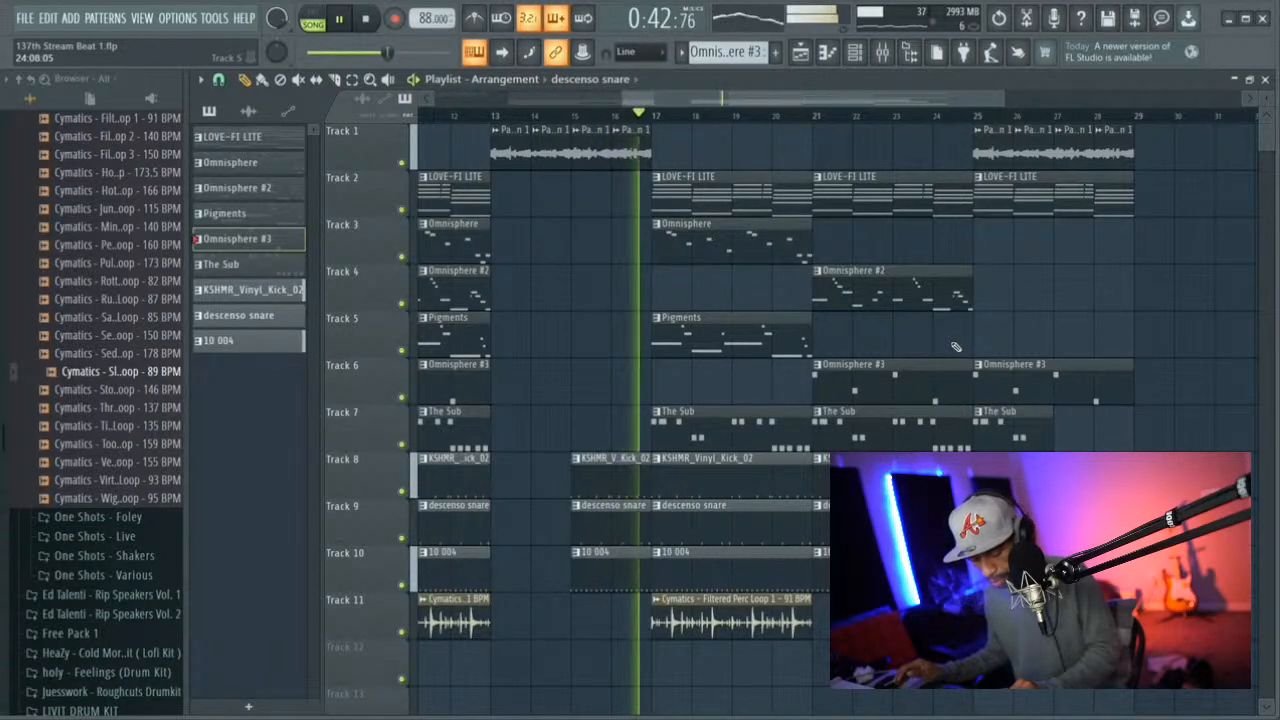
Raise the volume of the Filtered Perc Loop 1 mixer track slightly and return to the playlist
key("XF86AudioRaiseVolume")
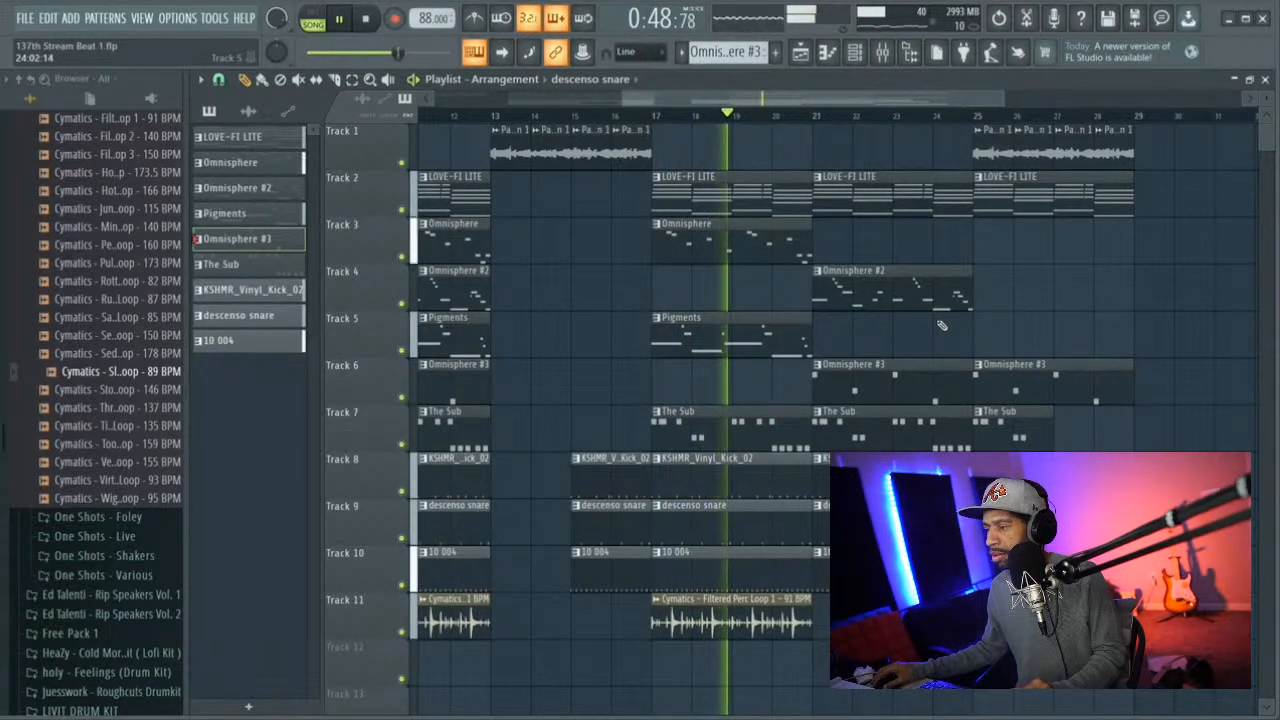
key("F9")
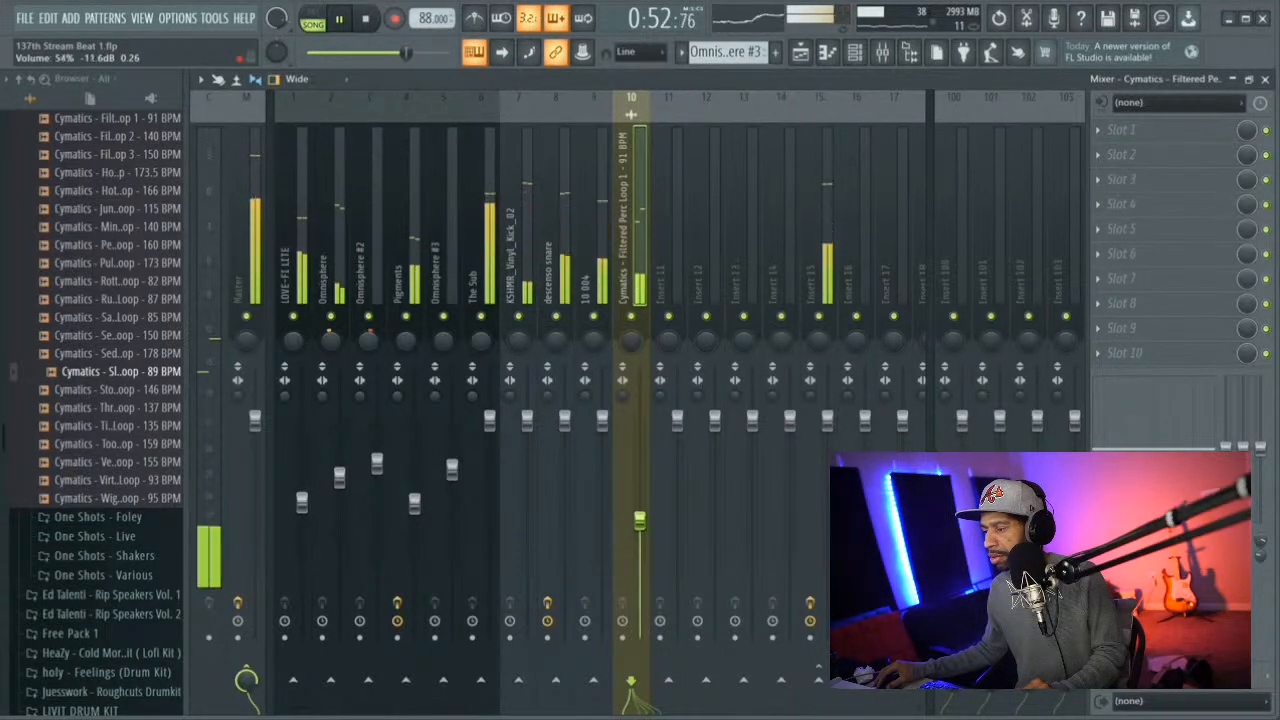
left_click_drag(640, 524, 640, 518)
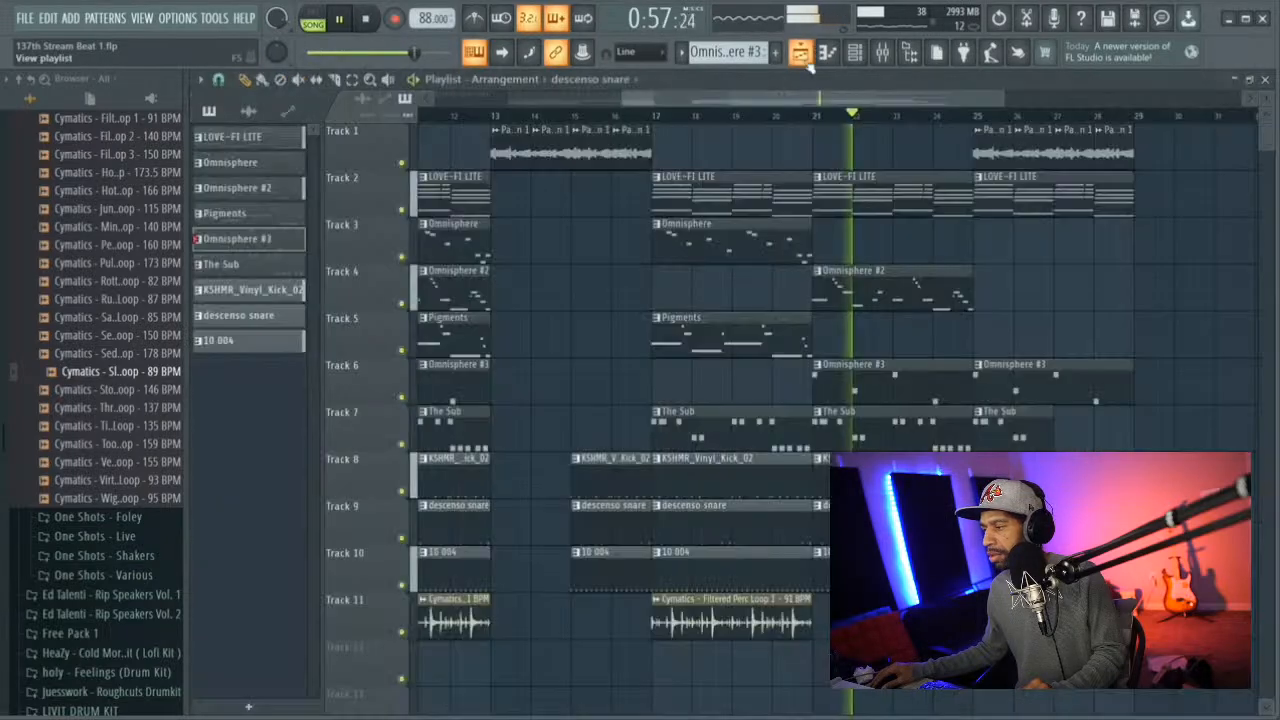
left_click(801, 53)
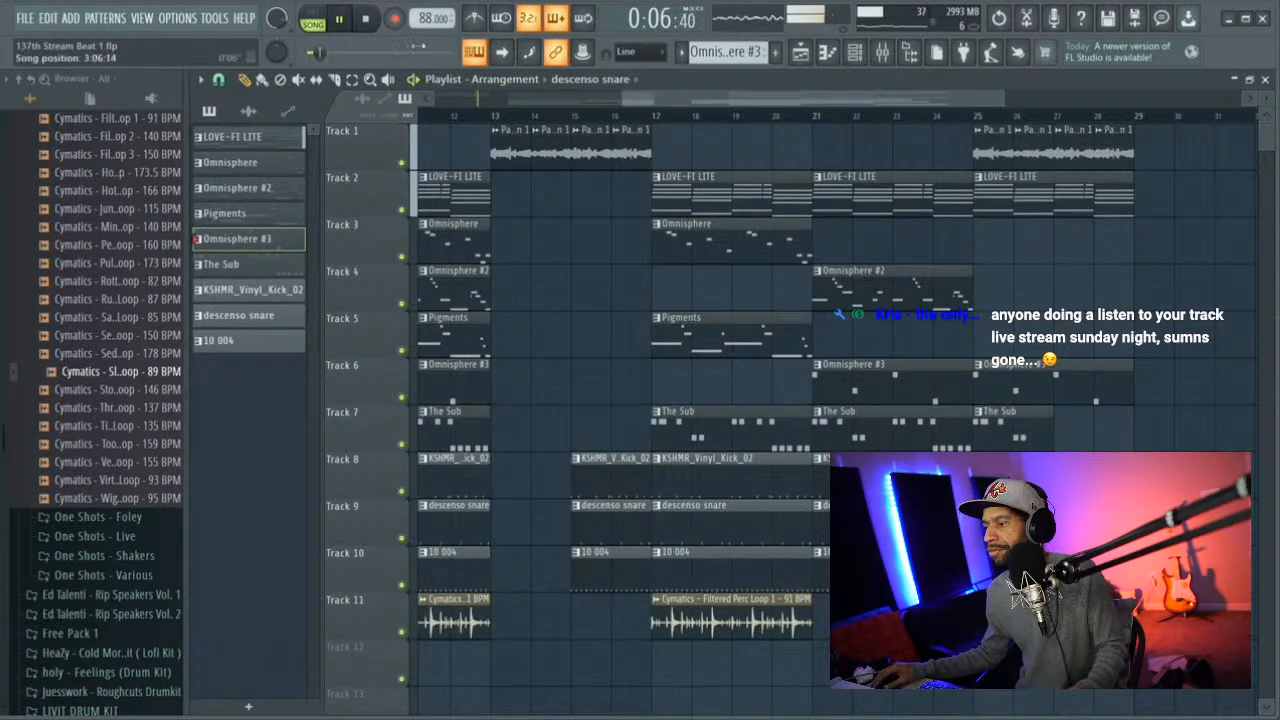
Play the arrangement through from its opening bars to review the sections, and stop playback
left_click_drag(770, 103, 440, 104)
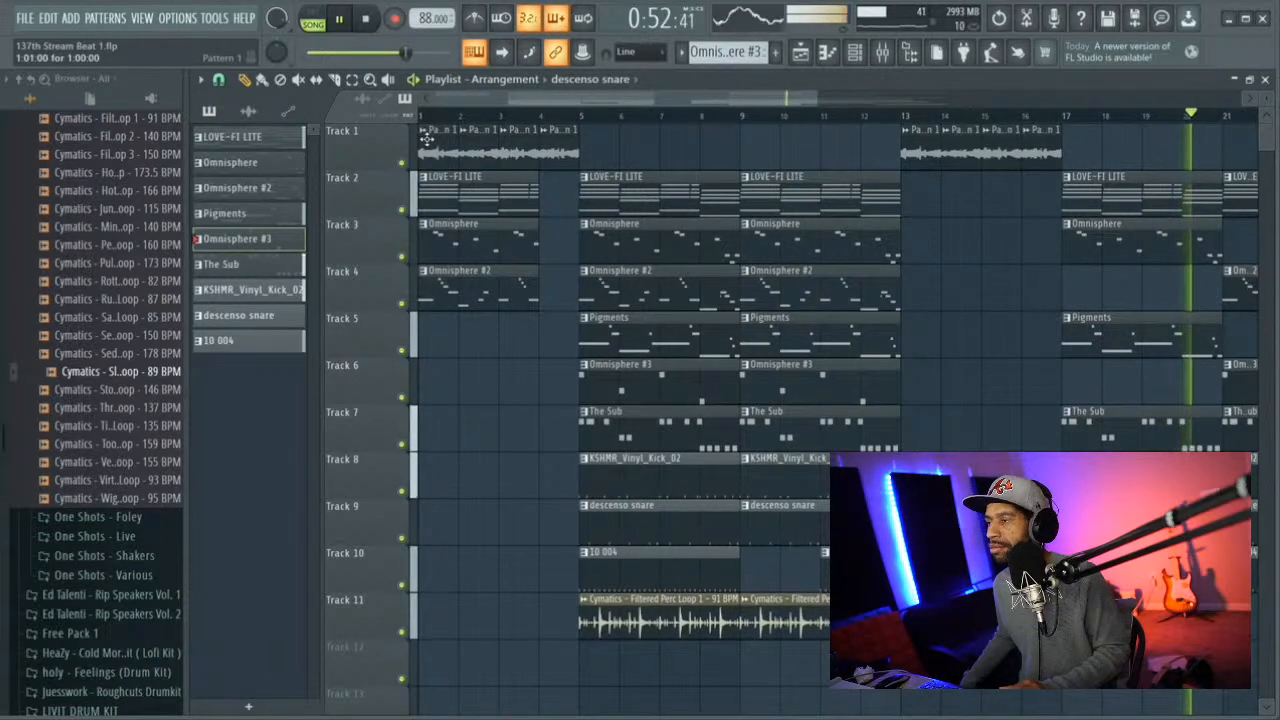
key("space")
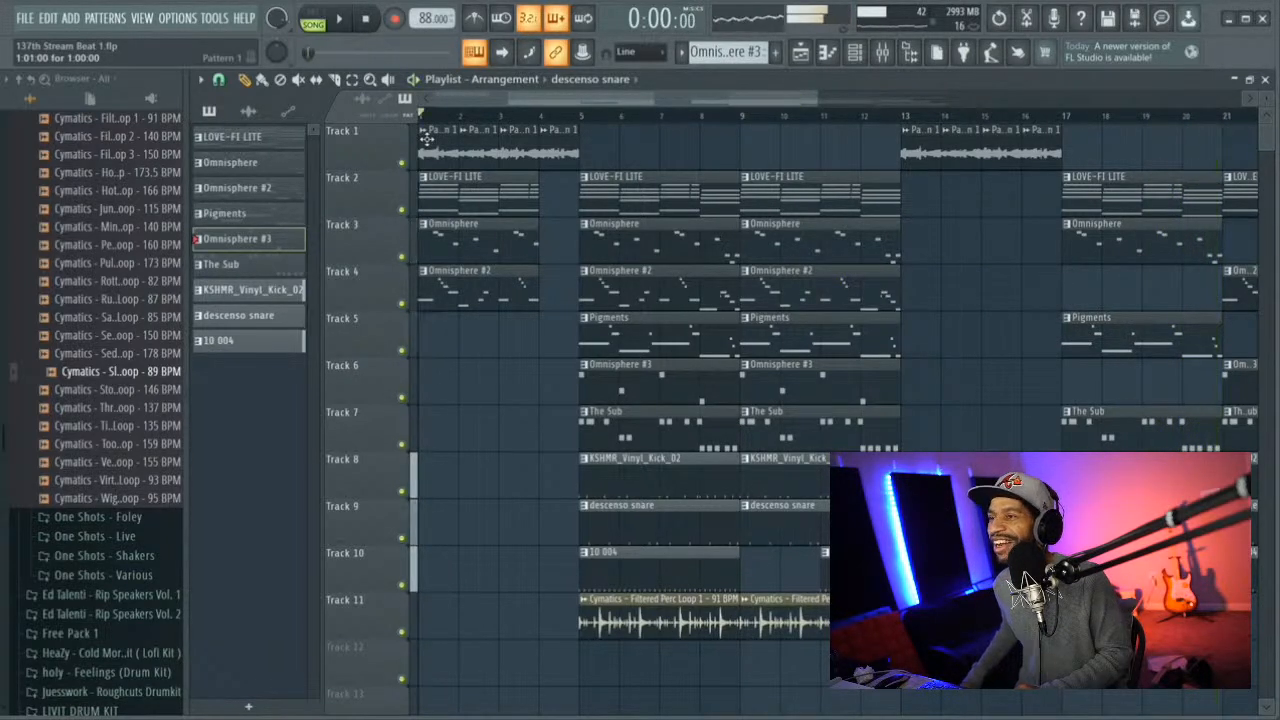